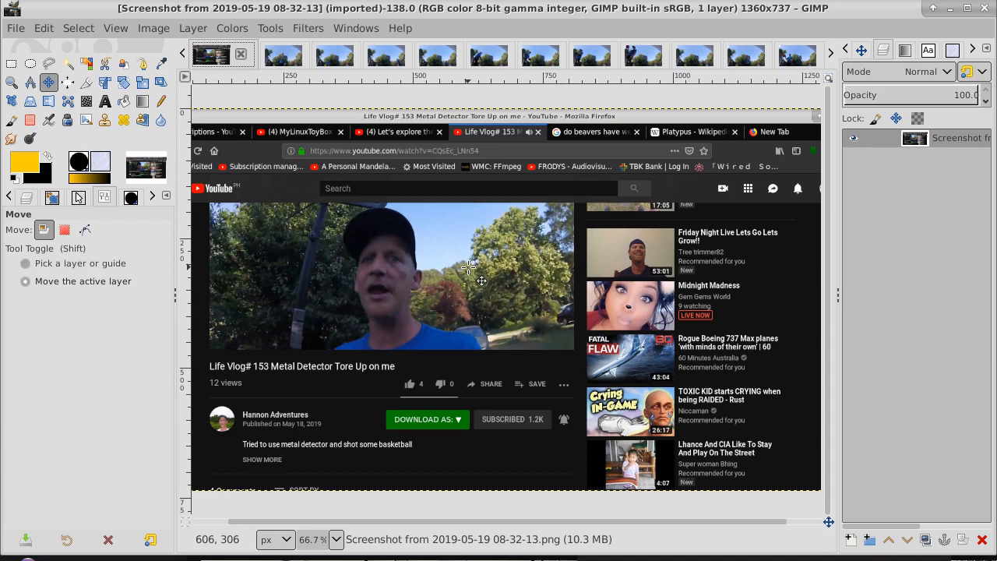
Look through the open screenshots from the YouTube page to the metal detector shot at the end.
left_click(294, 58)
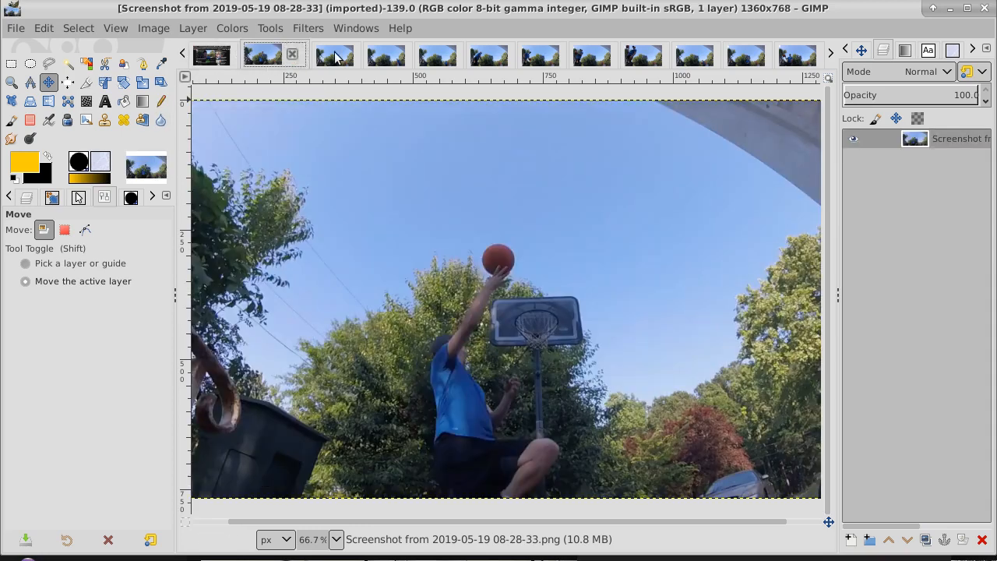
left_click(335, 57)
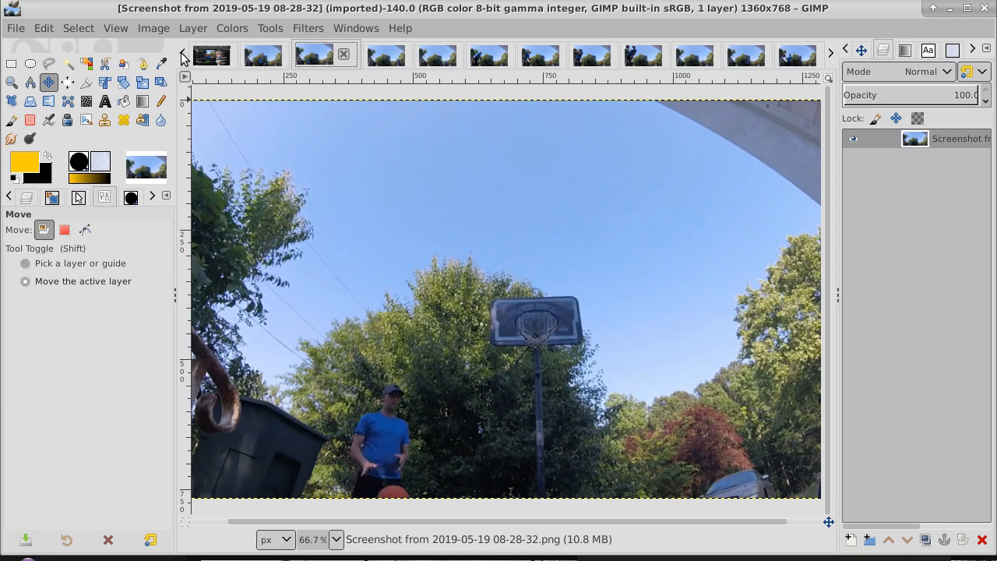
left_click(832, 58)
left_click(832, 58)
left_click(832, 57)
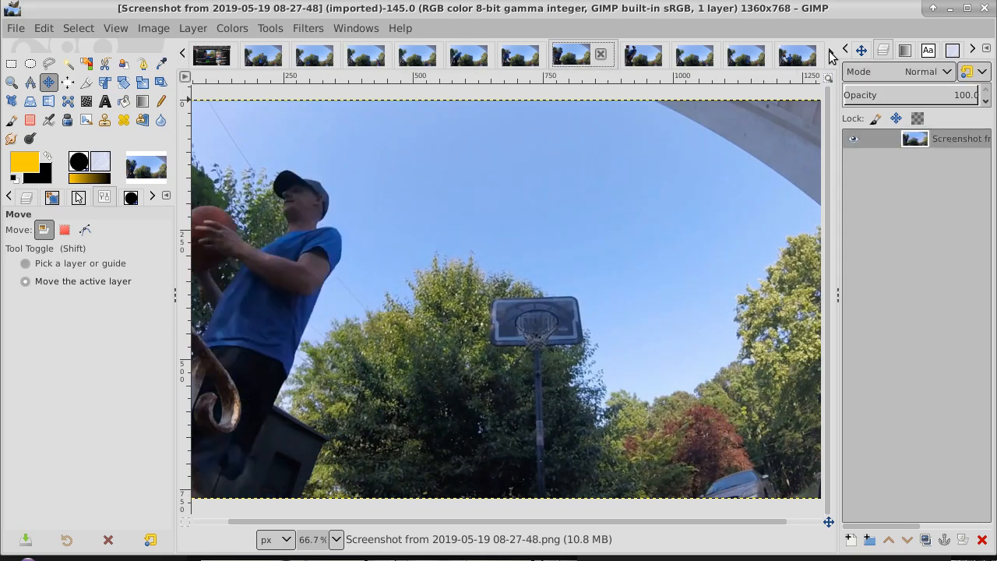
left_click(832, 58)
left_click(833, 58)
left_click(832, 57)
left_click(832, 58)
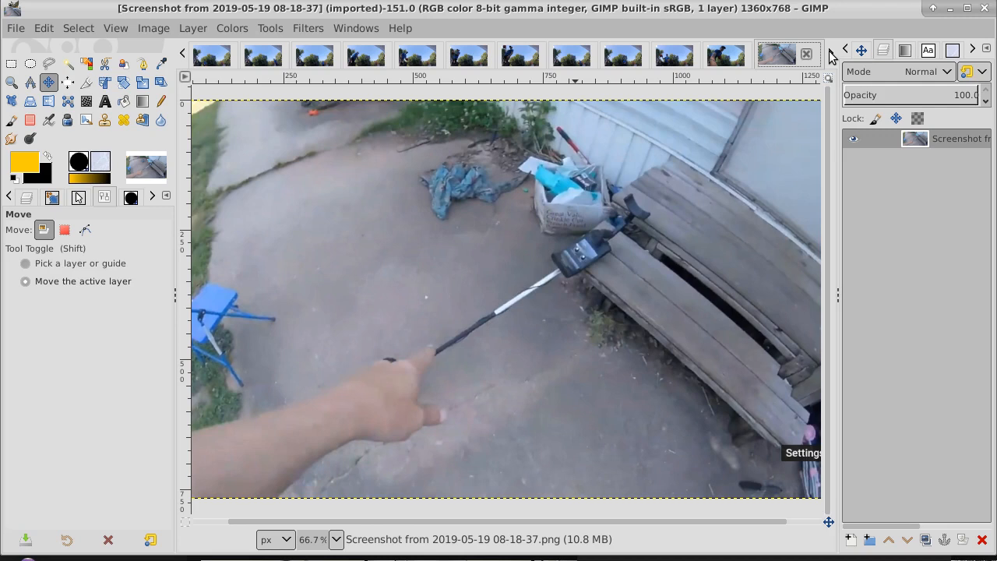
Review the basketball screenshots in reverse order and return to the YouTube page screenshot.
left_click(728, 59)
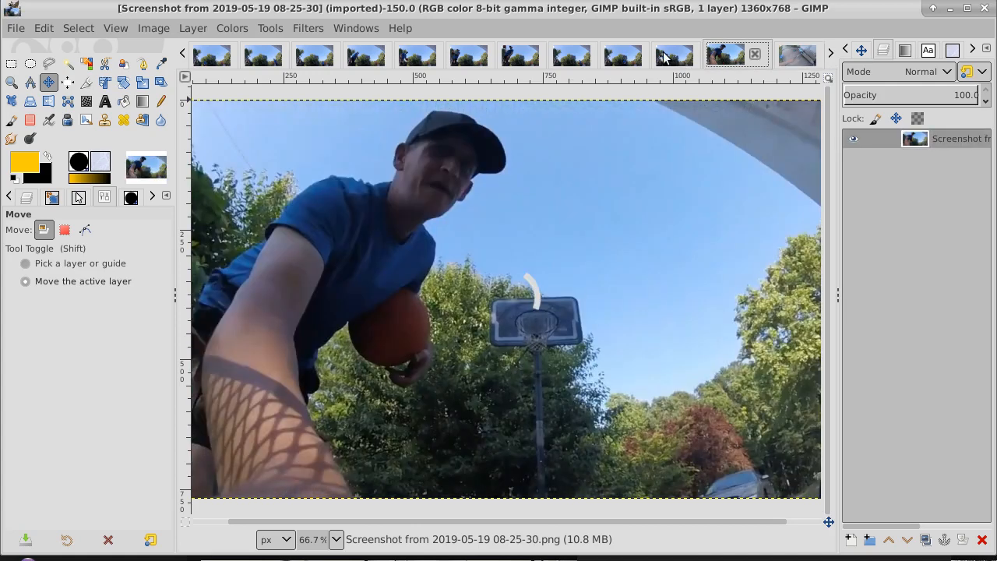
left_click(624, 56)
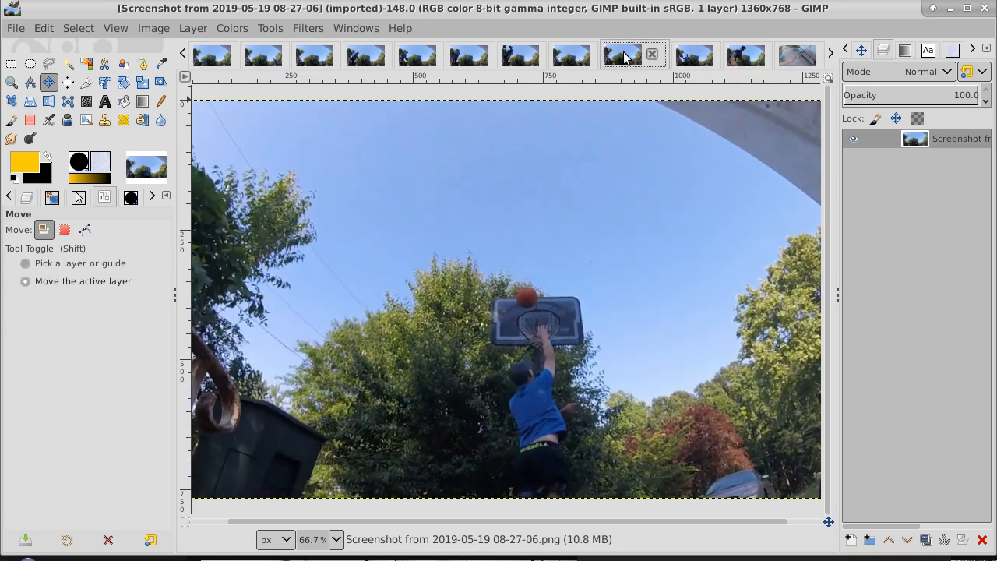
left_click(568, 56)
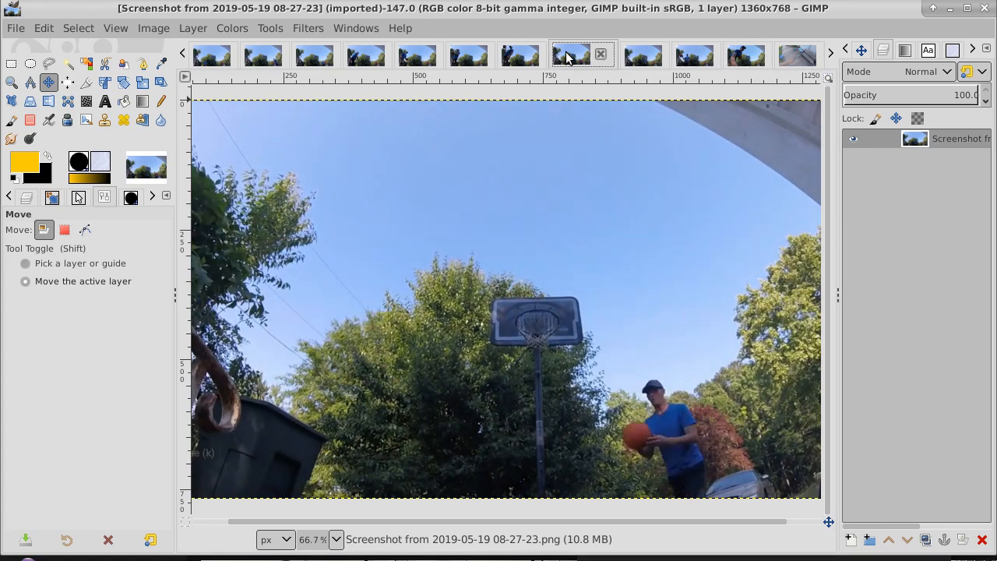
left_click(522, 56)
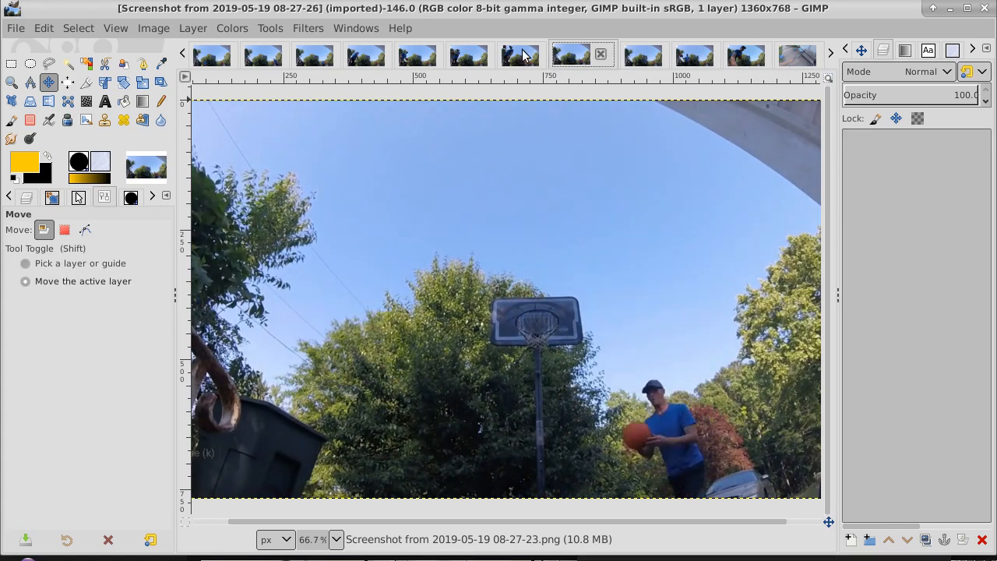
left_click(476, 56)
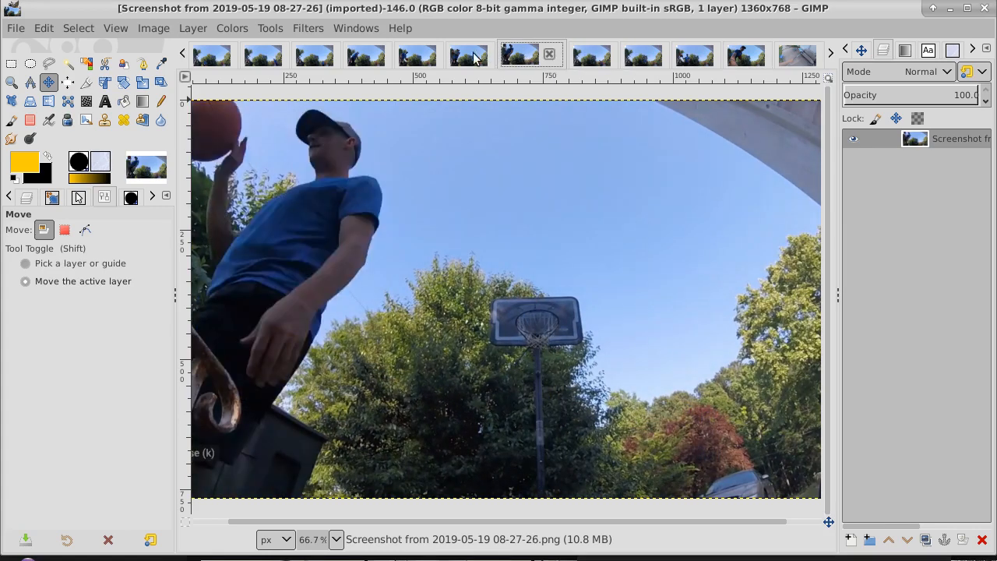
left_click(184, 56)
left_click(184, 56)
left_click(184, 56)
left_click(184, 56)
left_click(184, 56)
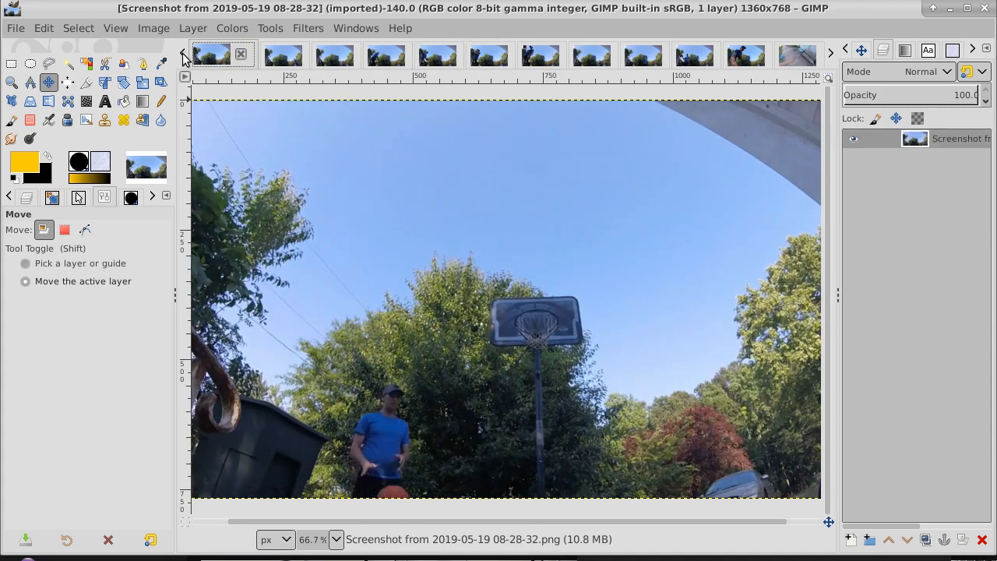
left_click(183, 56)
left_click(184, 56)
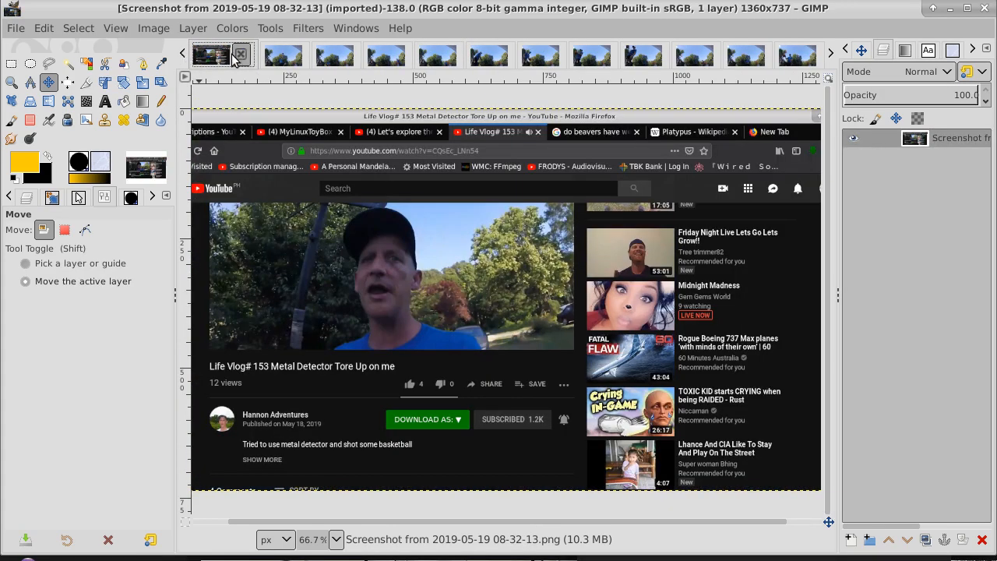
Check several of the basketball screenshots, ending with the one from 08-28-08.
left_click(833, 56)
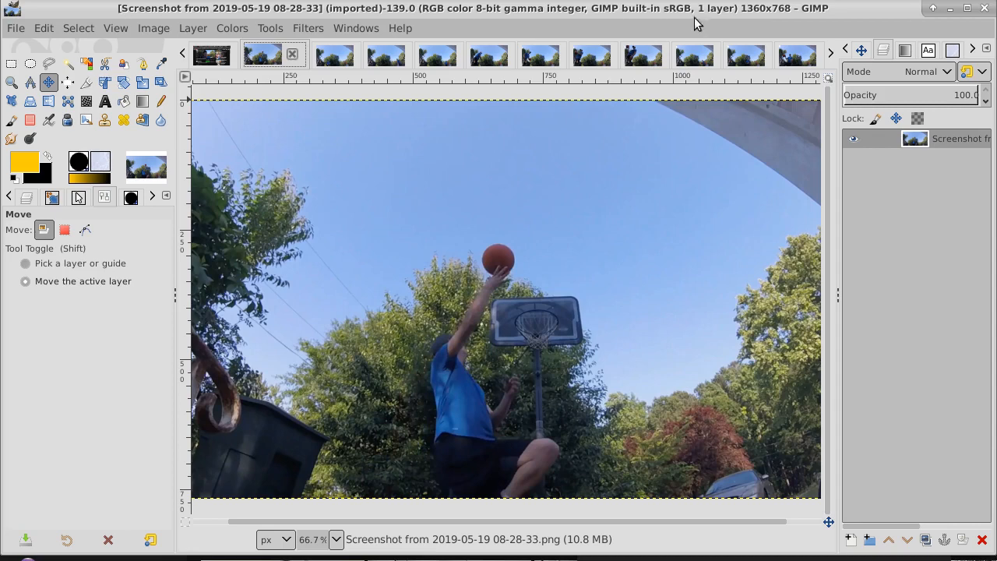
left_click(214, 56)
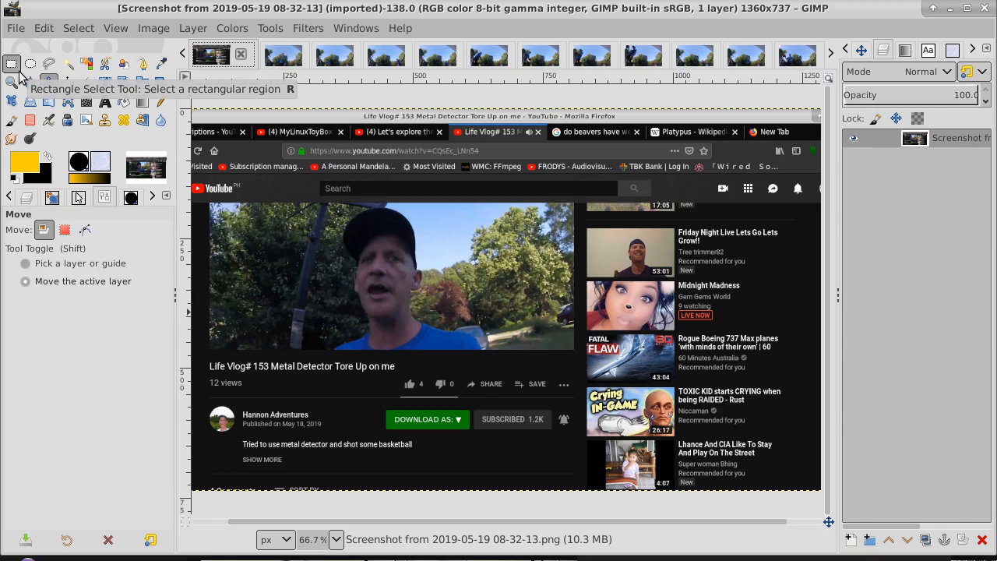
left_click(386, 56)
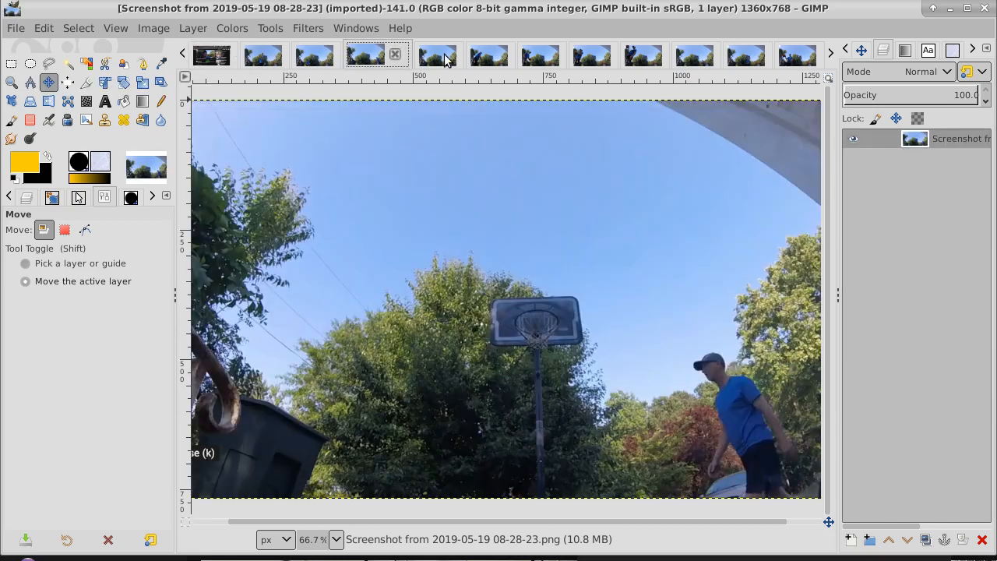
left_click(438, 56)
left_click(491, 57)
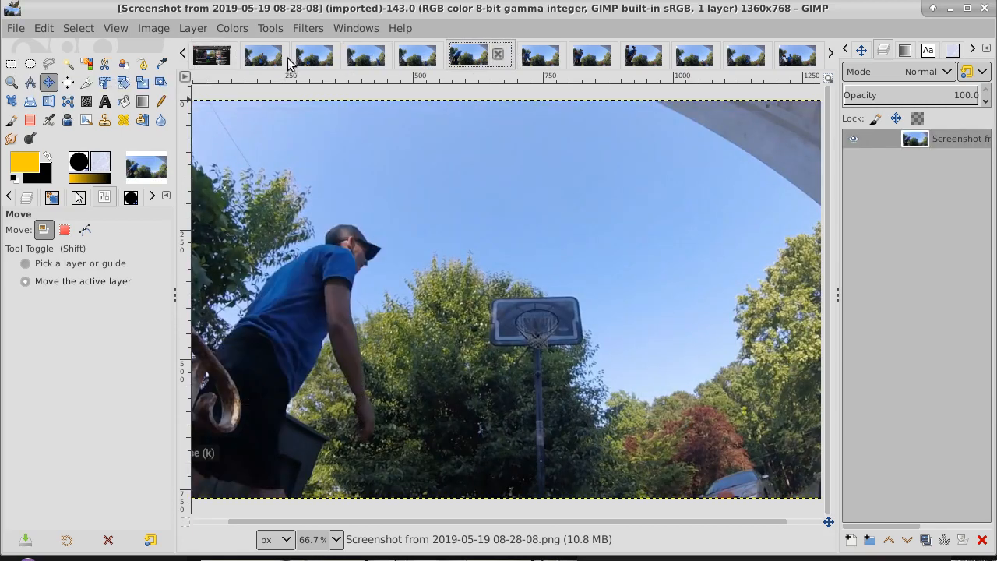
In the YouTube page screenshot, select the channel avatar and name with a rectangle about 239 × 75 px and copy it.
left_click(211, 56)
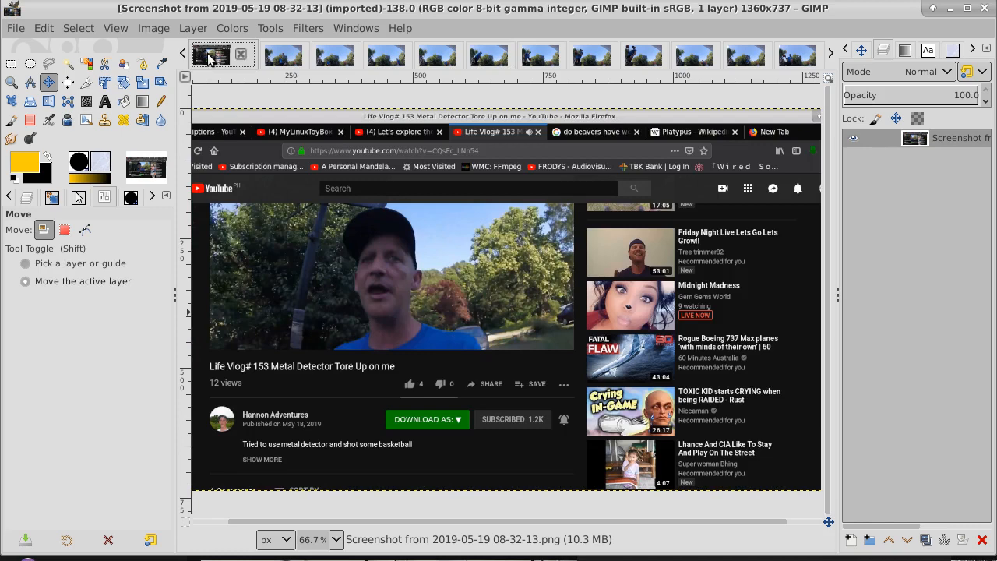
left_click(11, 64)
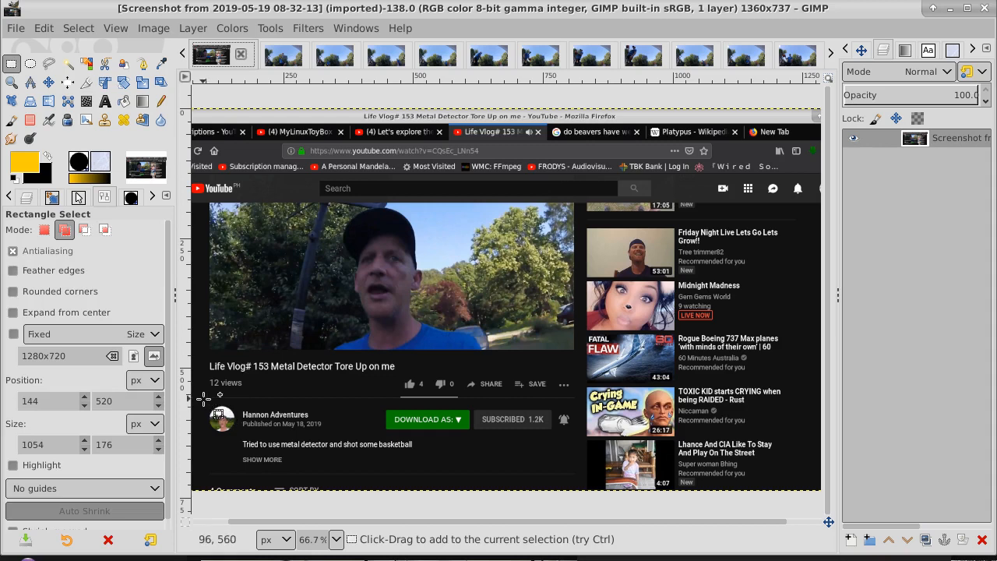
left_click_drag(205, 398, 327, 438)
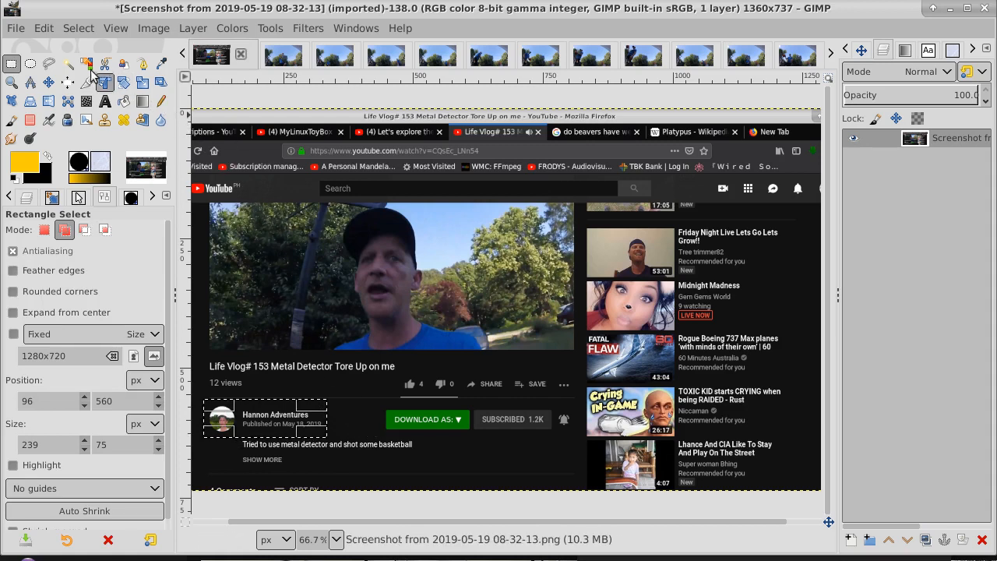
left_click(45, 30)
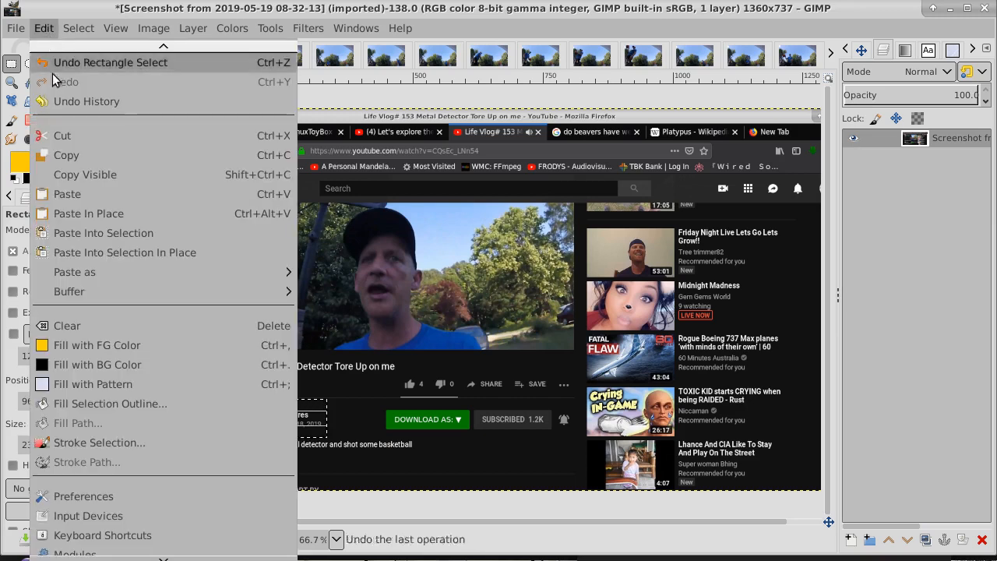
left_click(64, 156)
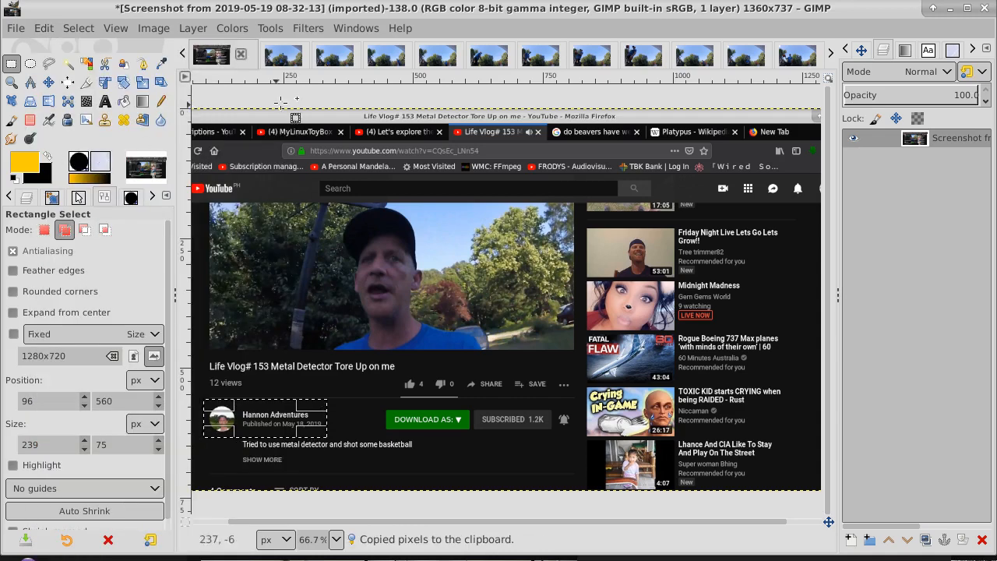
Compare the basketball screenshots up to 08-27-48 and return to the jump shot from 08-28-33.
left_click(327, 59)
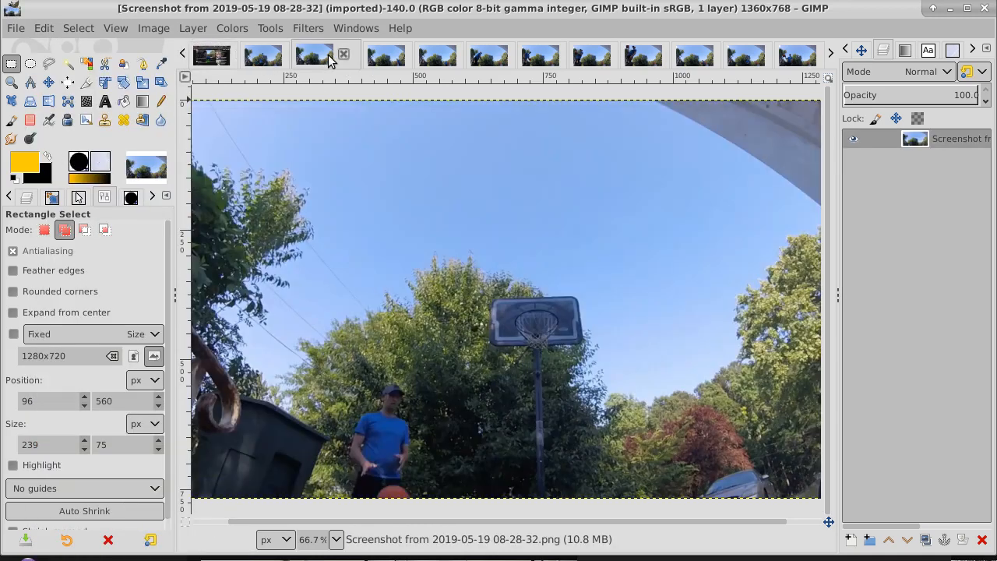
left_click(265, 56)
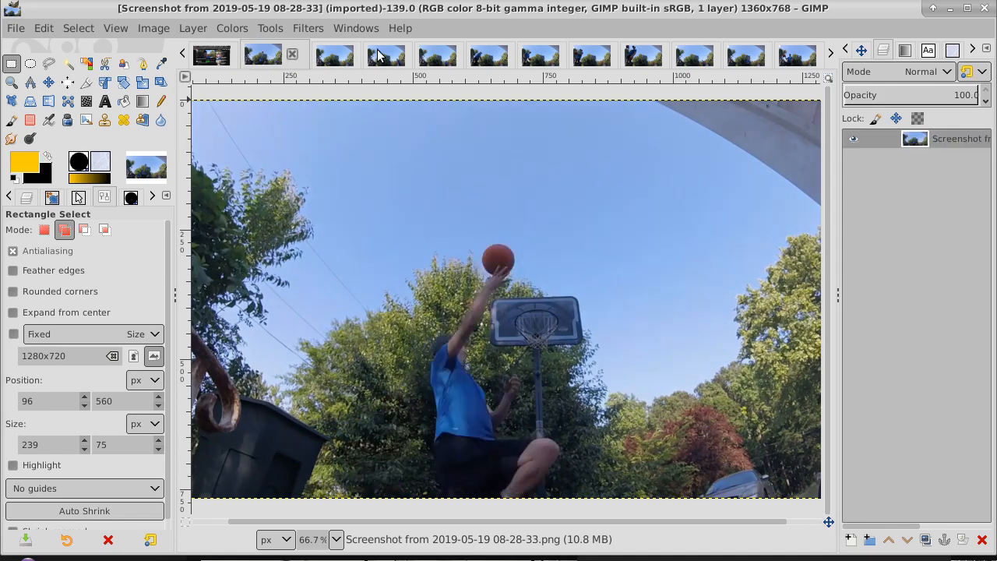
left_click(335, 57)
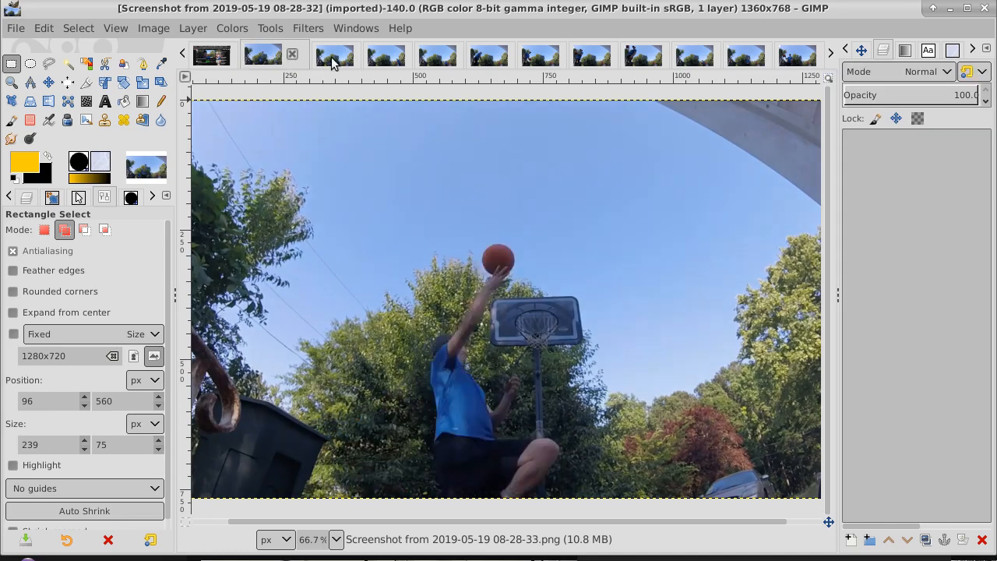
left_click(387, 60)
left_click(449, 60)
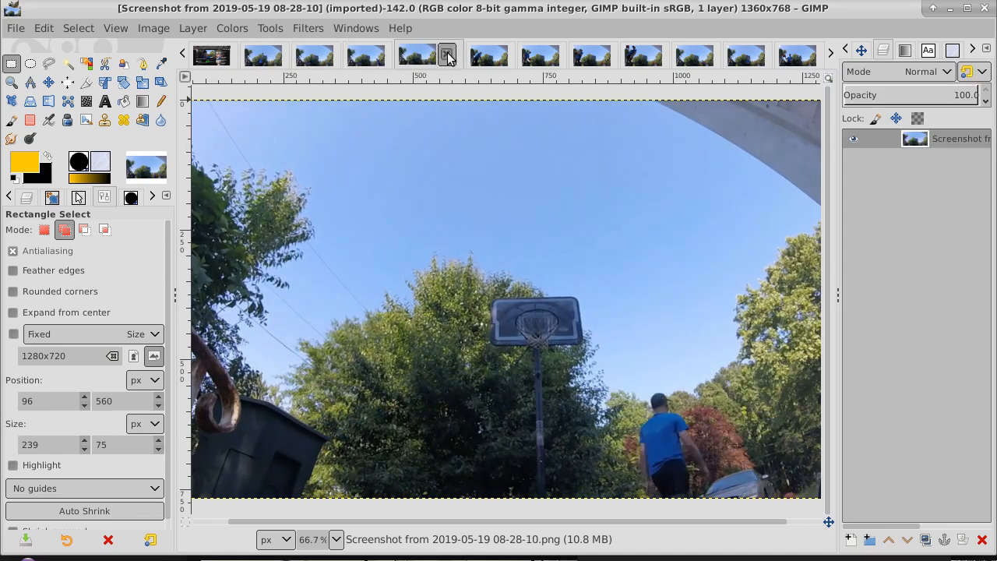
left_click(489, 60)
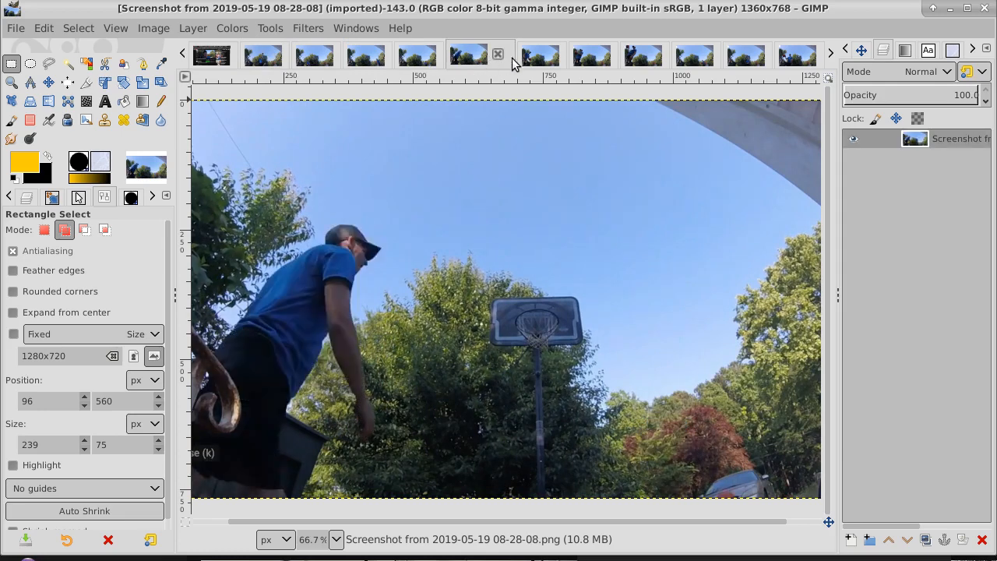
left_click(538, 59)
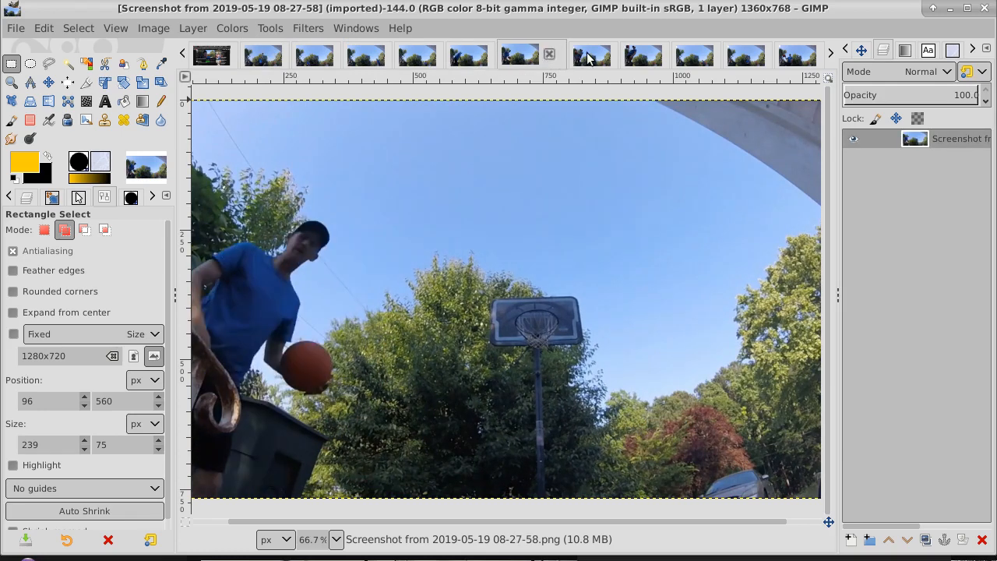
left_click(589, 58)
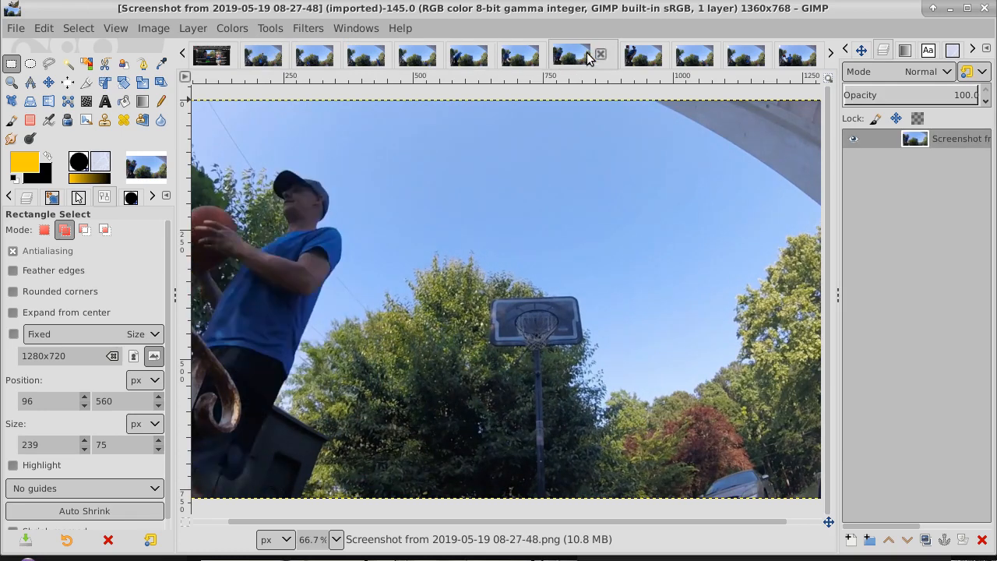
left_click(278, 61)
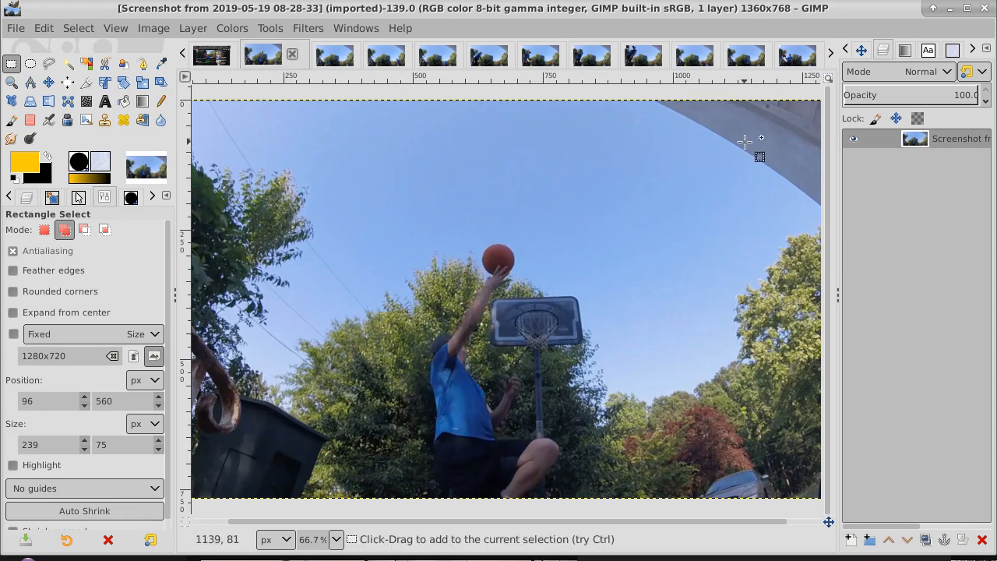
left_click(154, 30)
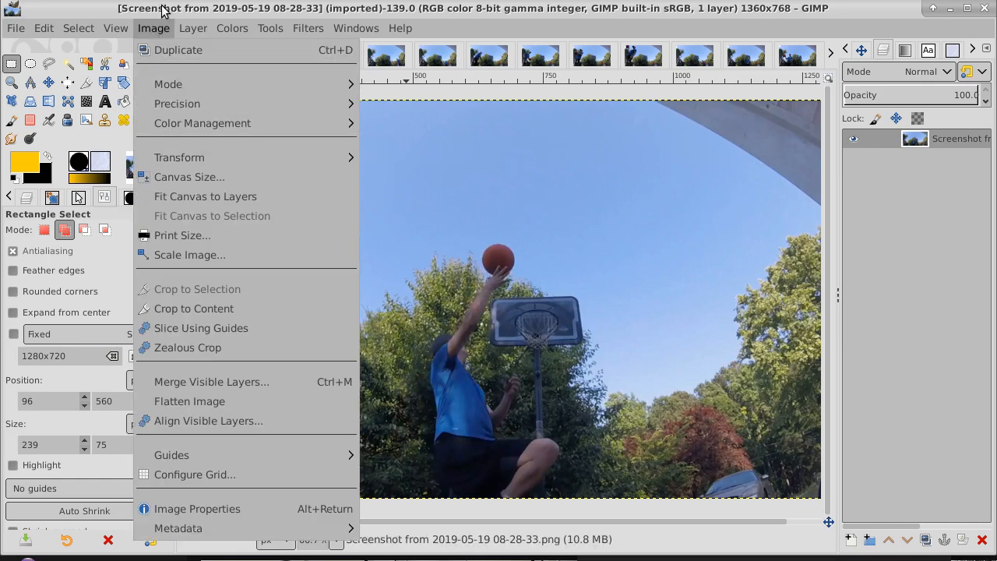
left_click(154, 11)
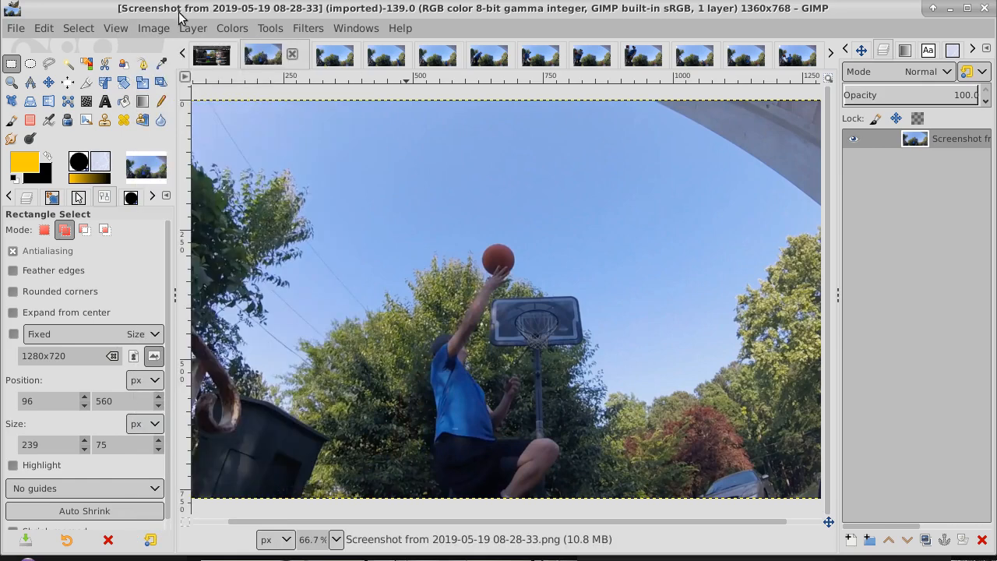
Create a new blank image 1280 px wide and 720 px high.
left_click(215, 61)
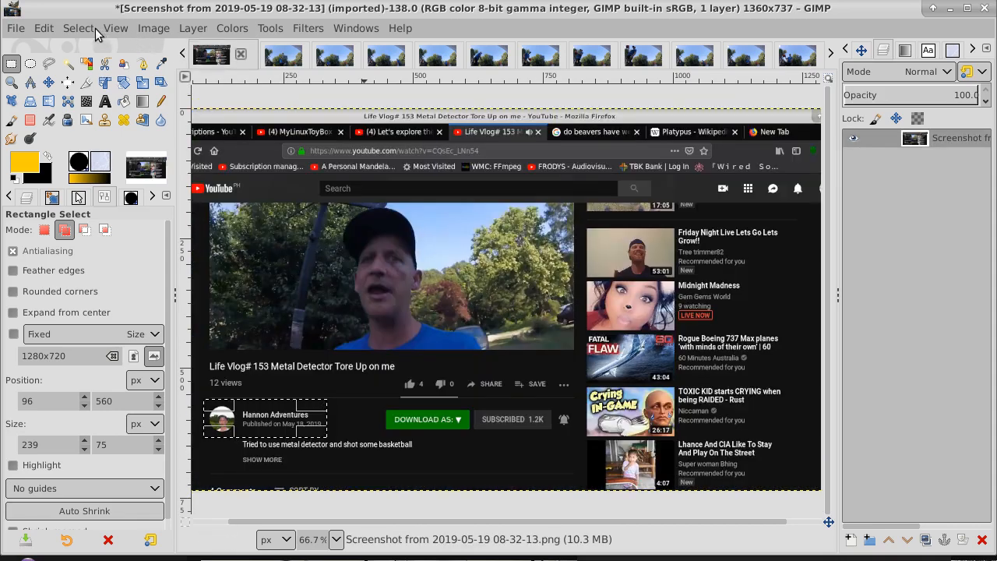
left_click(21, 28)
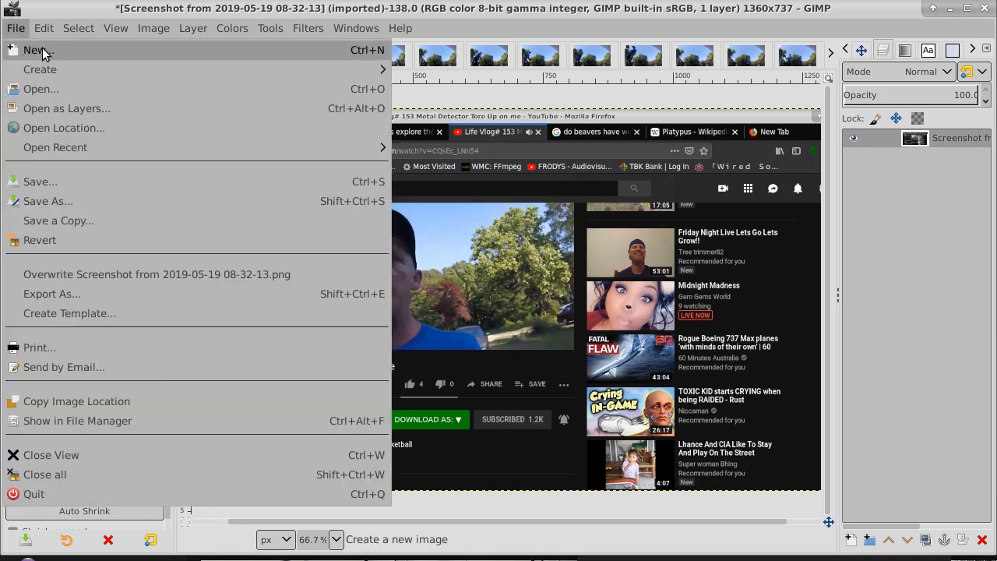
left_click(43, 49)
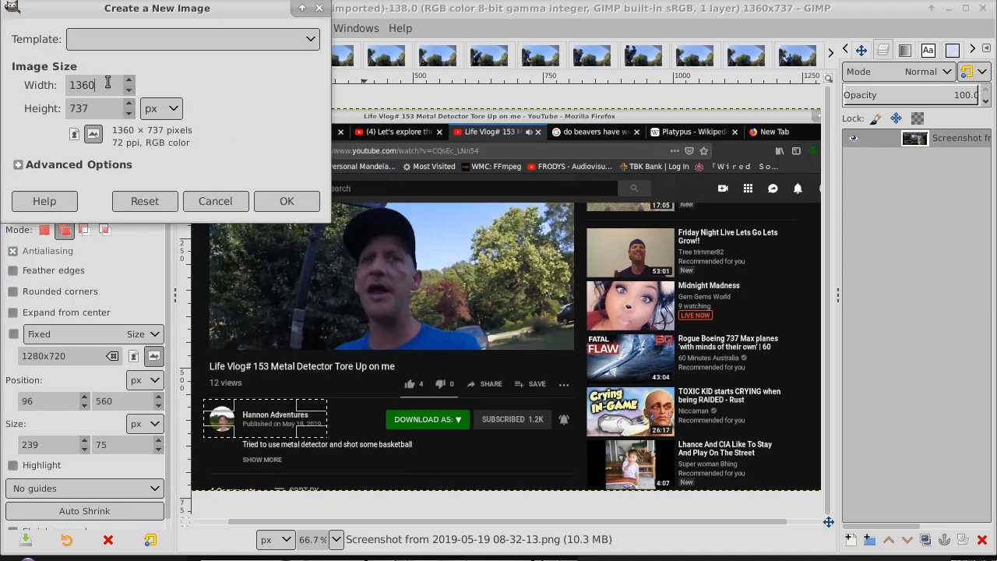
type("1280x")
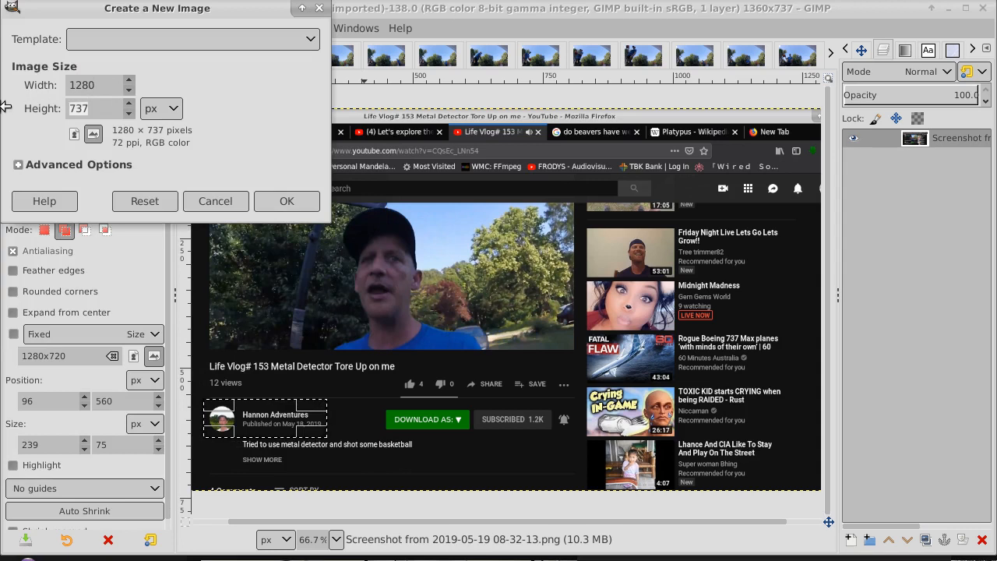
type("720")
left_click(286, 200)
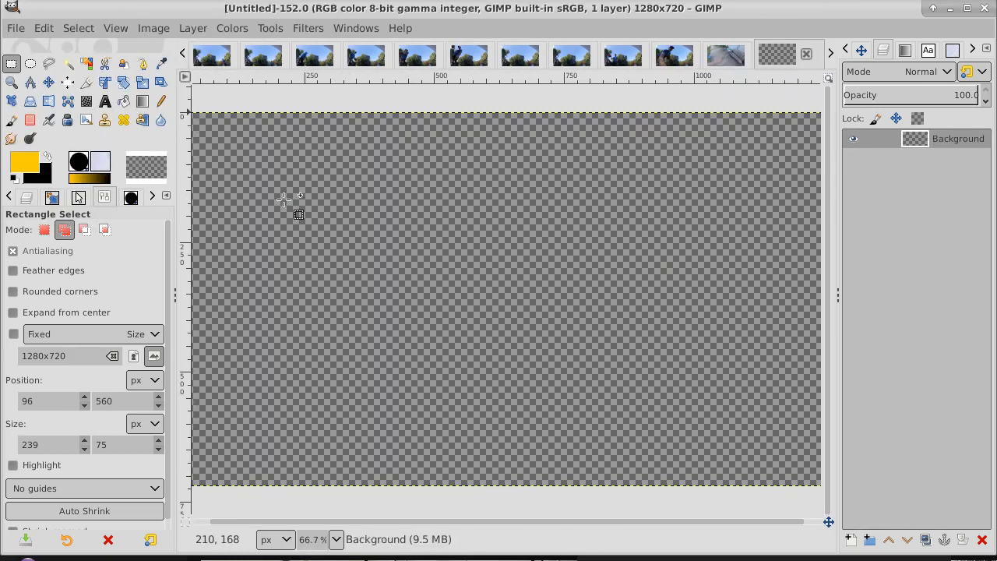
Paste the copied channel avatar and name as a new layer and move it near the canvas's upper-right corner.
left_click(45, 28)
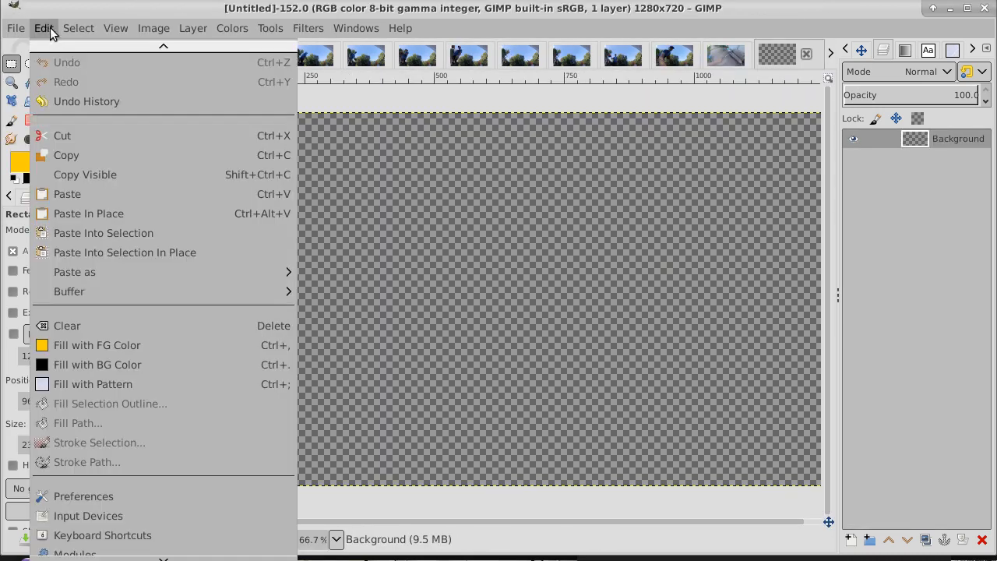
left_click(77, 193)
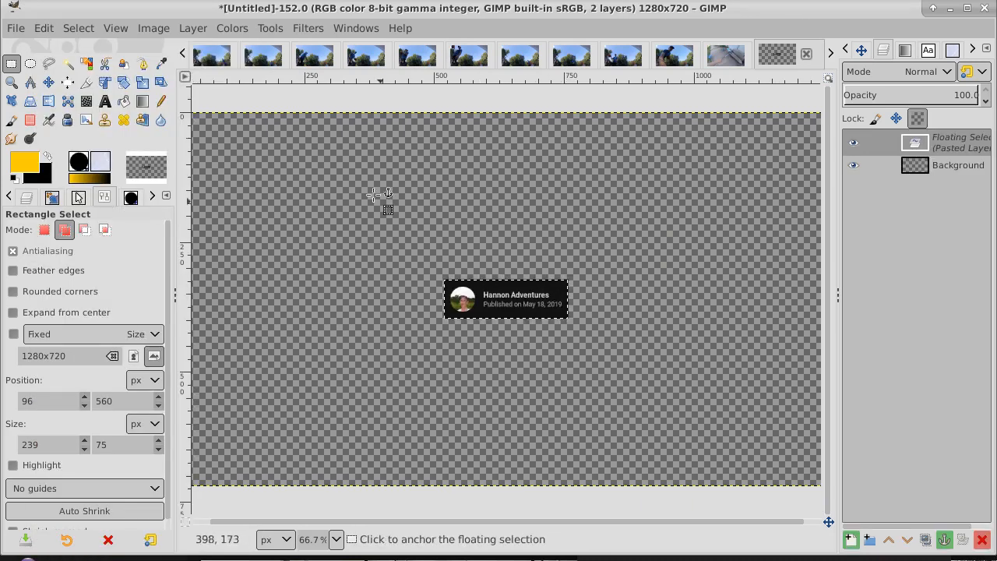
right_click(953, 141)
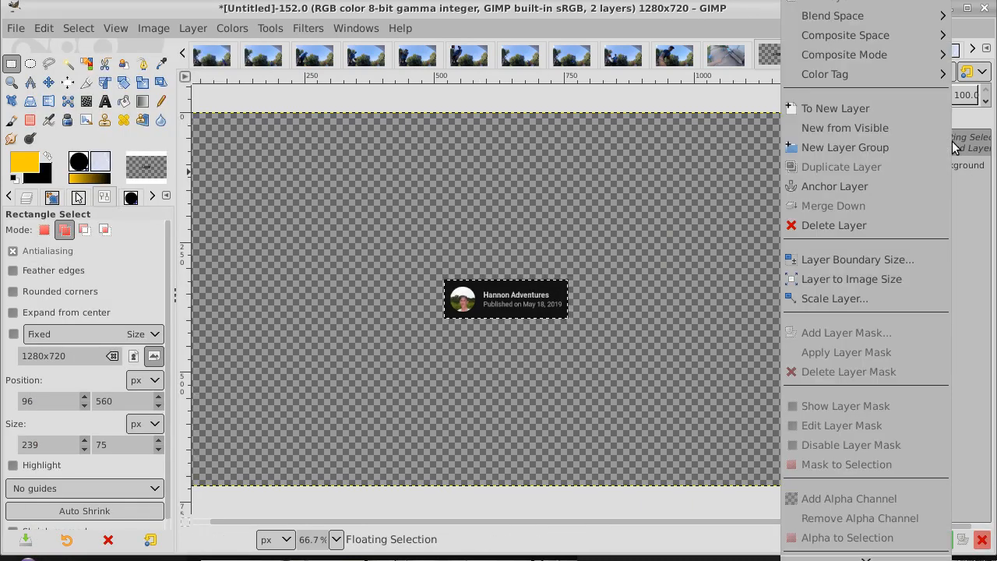
left_click(930, 107)
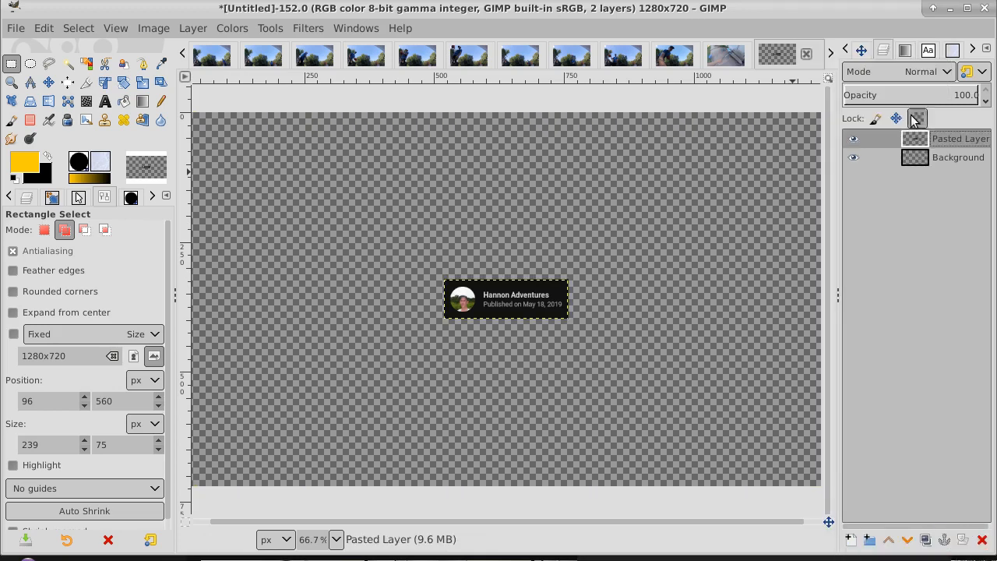
left_click(48, 82)
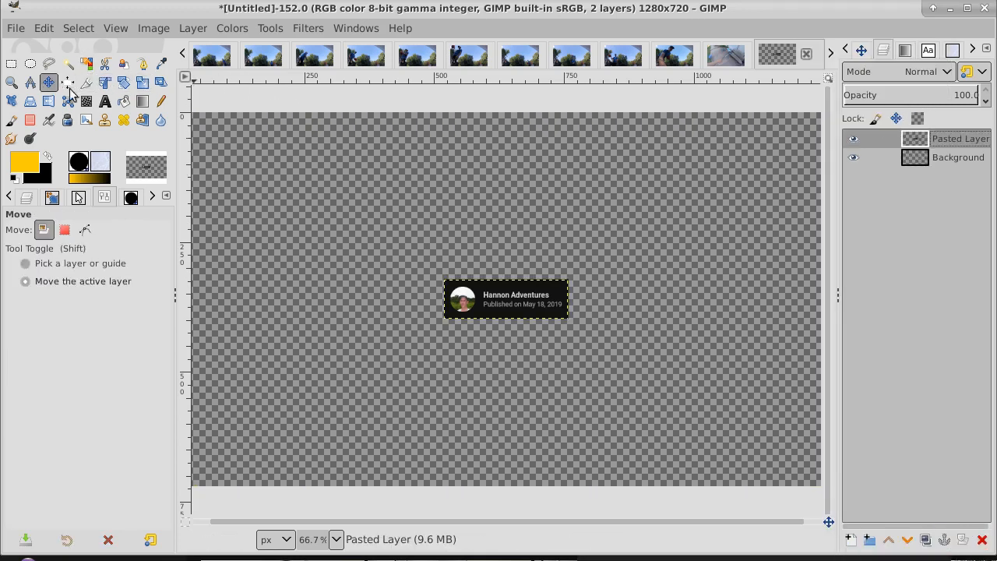
left_click_drag(531, 307, 731, 179)
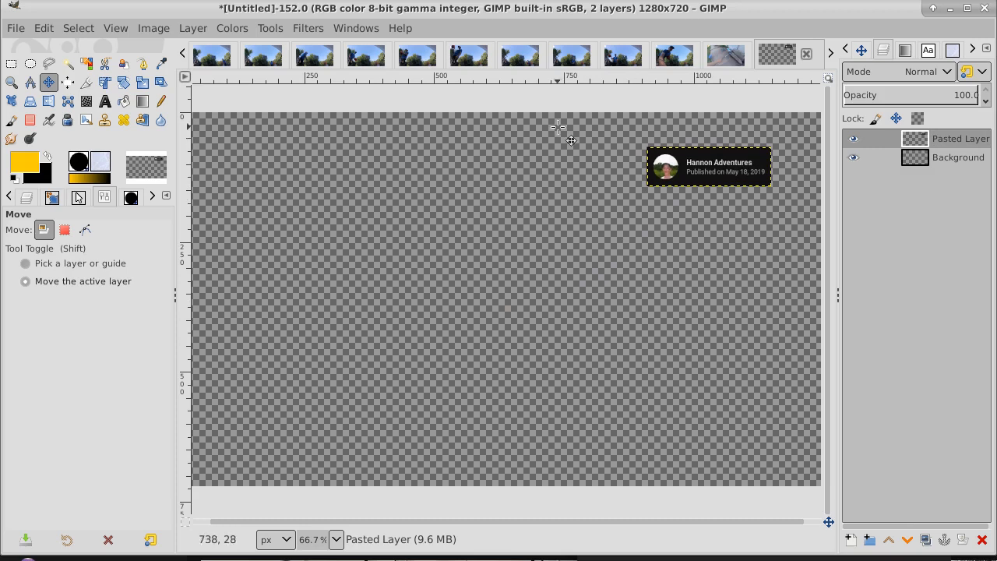
Adjust the pasted avatar-and-name layer to brightness 40 and contrast 44.
left_click(193, 28)
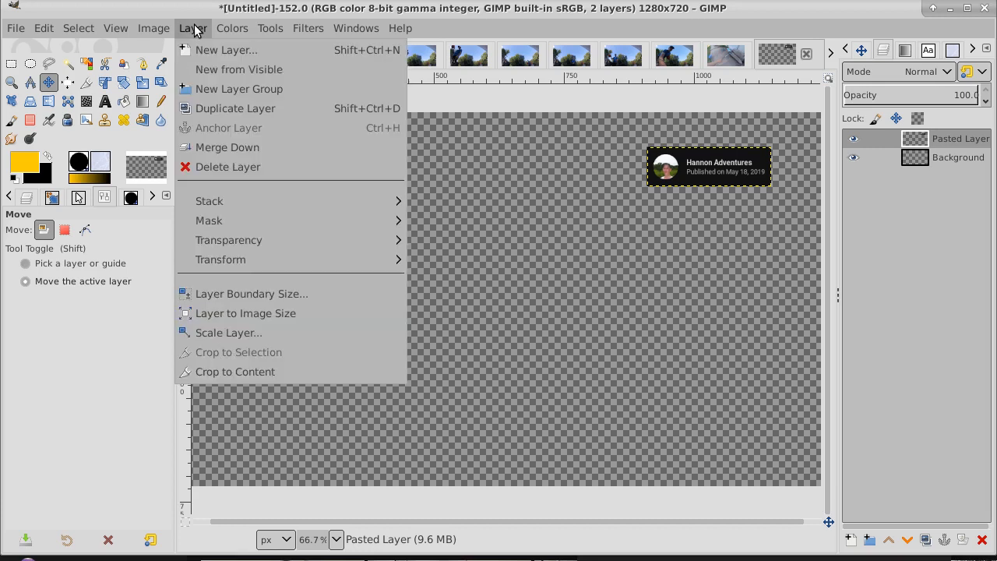
mouse_move(226, 30)
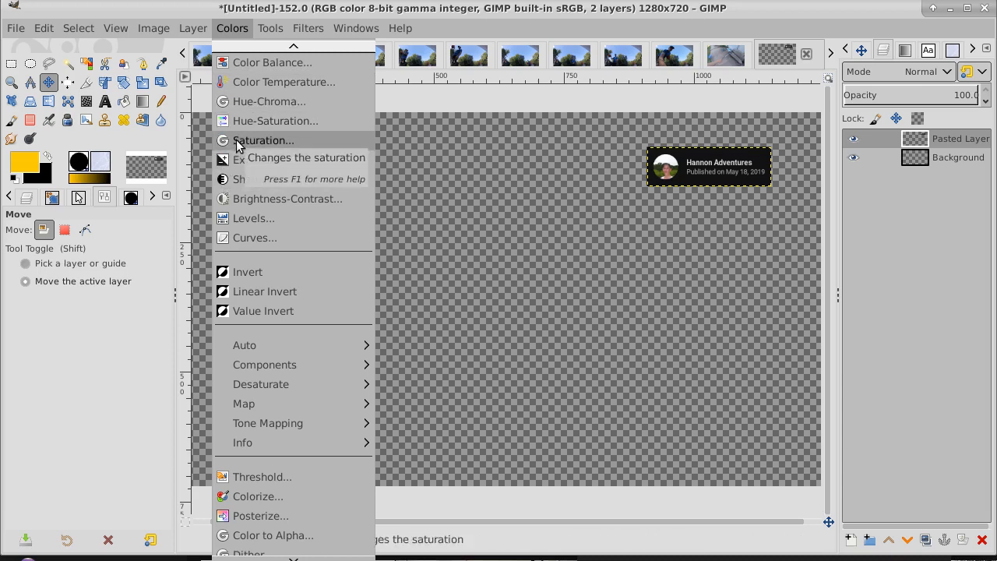
left_click(284, 198)
left_click_drag(907, 69, 324, 103)
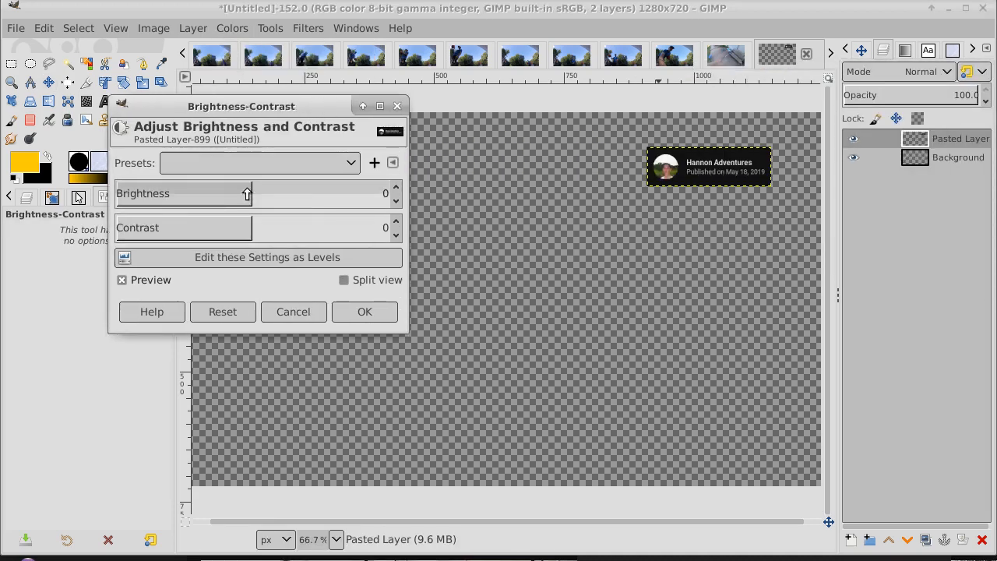
left_click_drag(247, 193, 297, 195)
left_click_drag(245, 224, 300, 232)
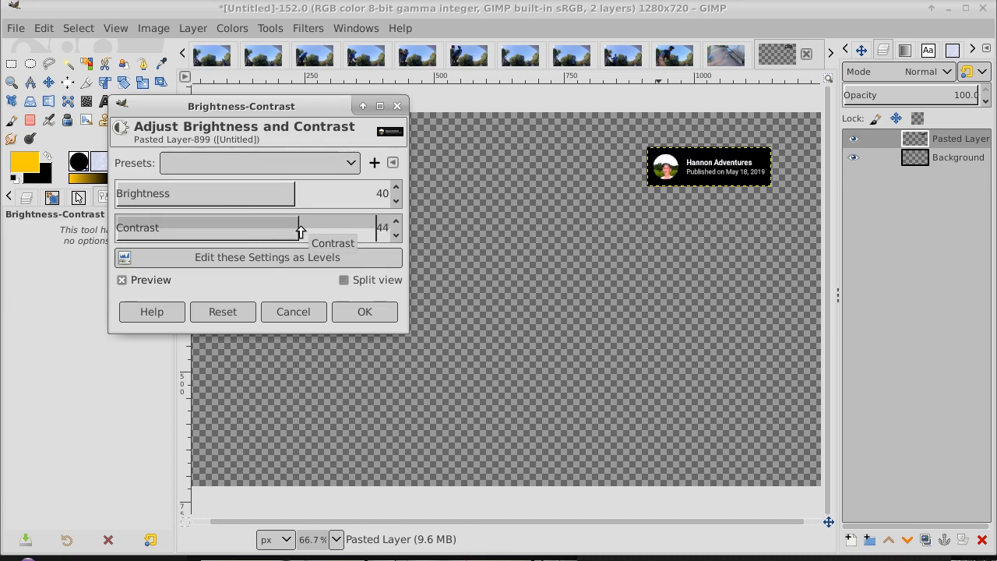
left_click(369, 312)
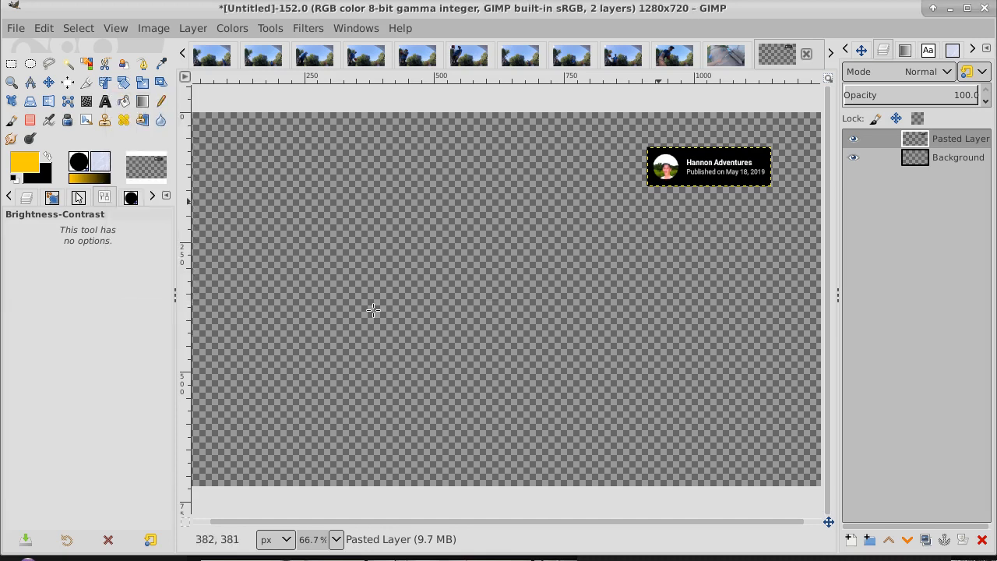
Scale the avatar-and-name layer to 274 × 86 px, keeping its aspect ratio.
left_click(142, 83)
left_click(718, 171)
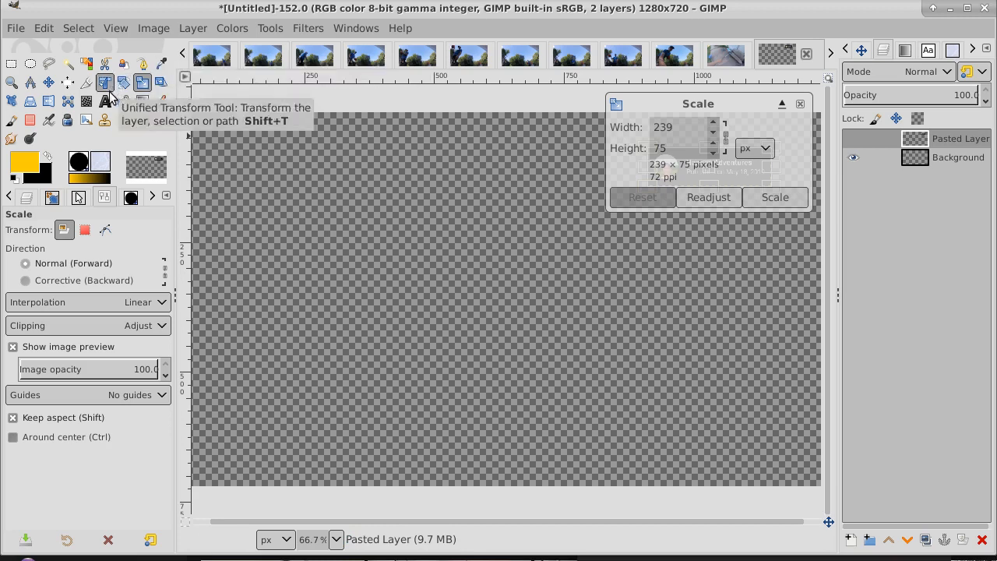
left_click(12, 82)
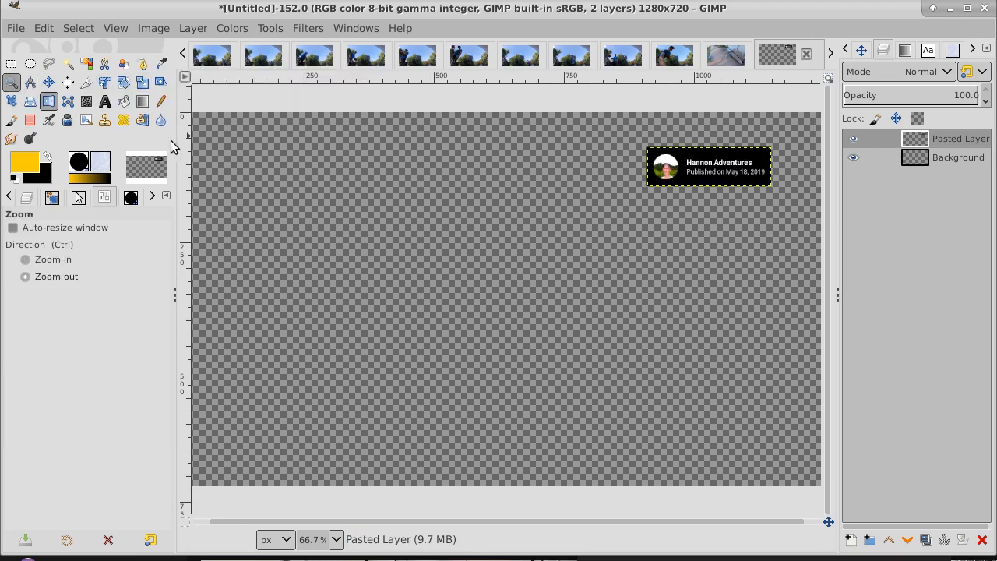
left_click(469, 257, "ctrl")
left_click(470, 256, "ctrl")
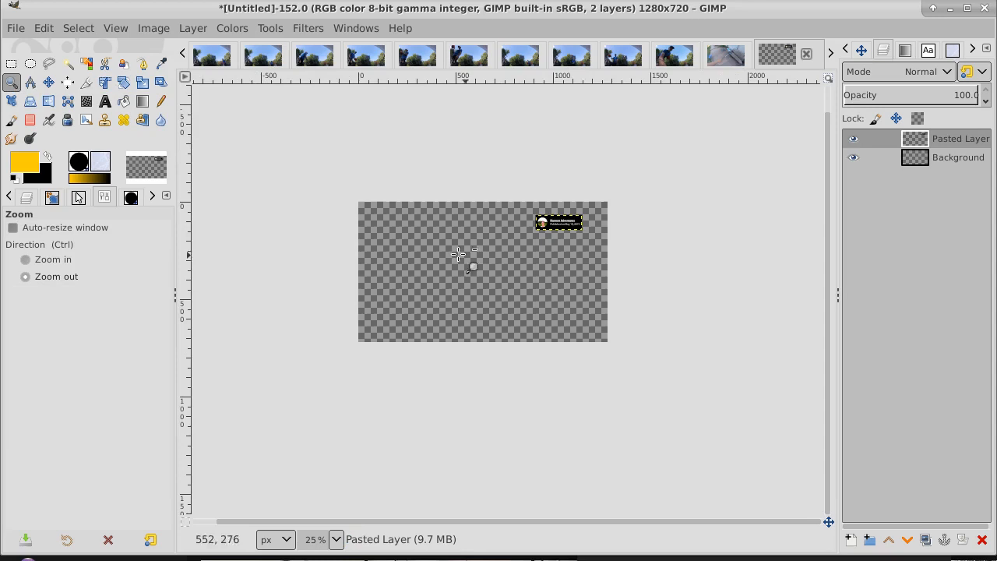
left_click(141, 82)
left_click(560, 220)
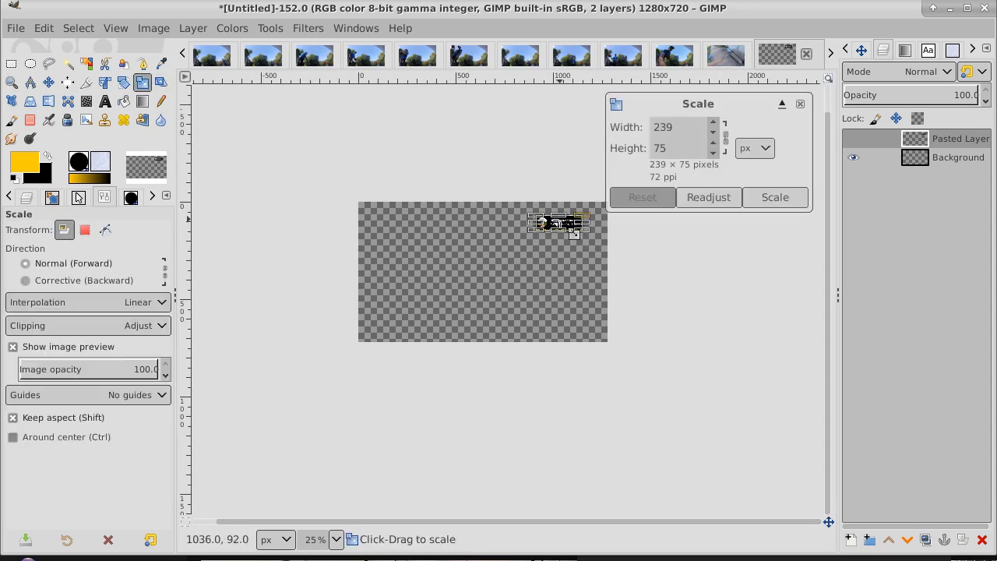
left_click(716, 125)
left_click(717, 126)
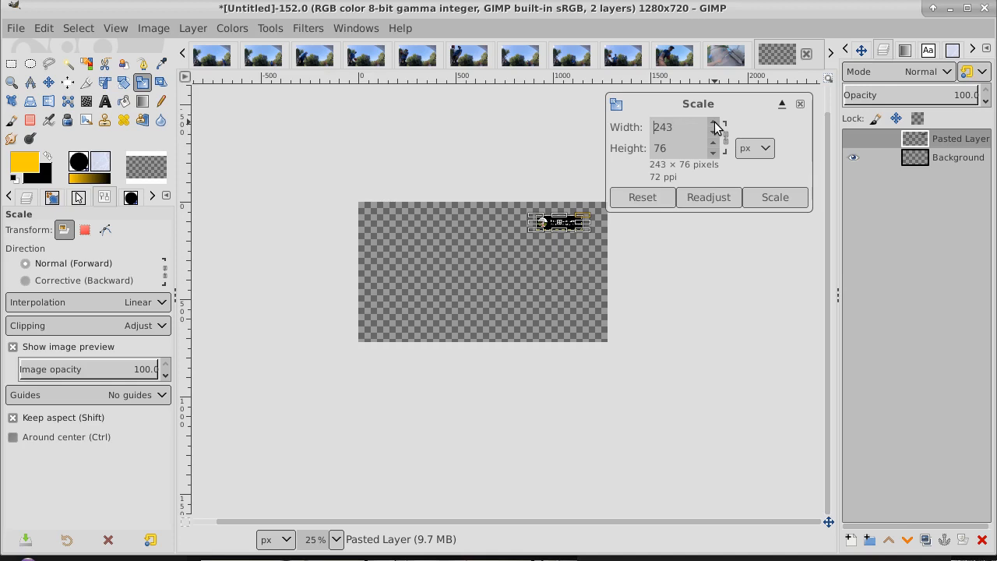
left_click(716, 125)
left_click(716, 126)
left_click(716, 126)
left_click(716, 126)
left_click(716, 125)
left_click(716, 125)
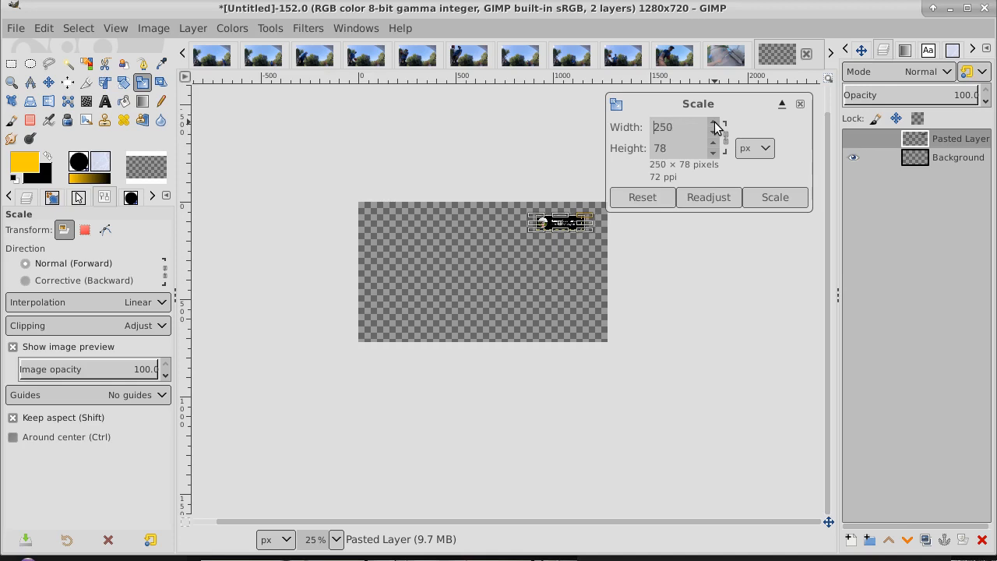
left_click(716, 125)
left_click(716, 125)
left_click(716, 125)
left_click(716, 125)
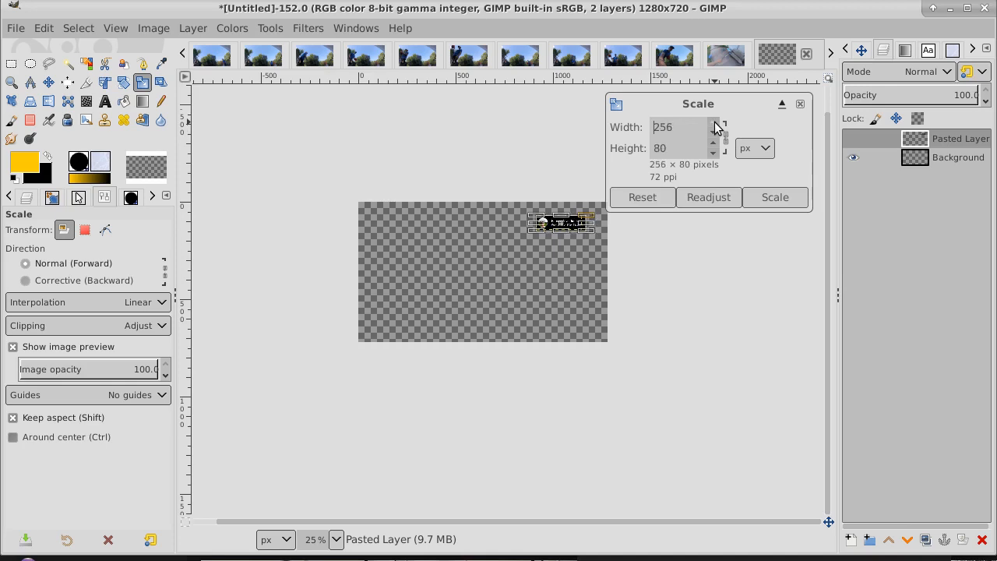
left_click(716, 126)
left_click(716, 126)
left_click(716, 125)
left_click(717, 125)
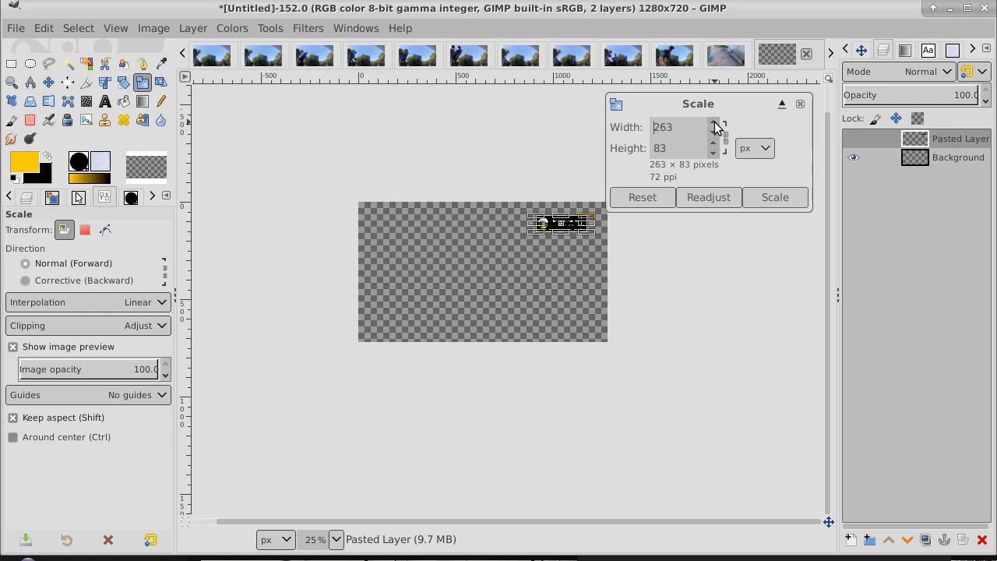
left_click(716, 125)
left_click(716, 125)
left_click(716, 126)
left_click(716, 125)
left_click(717, 125)
left_click(716, 126)
left_click(716, 126)
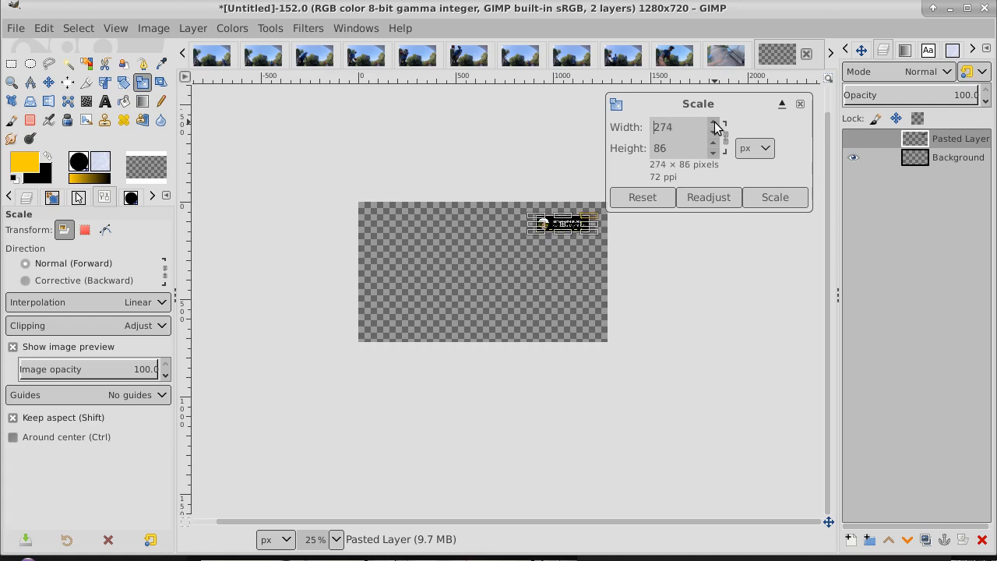
left_click(776, 197)
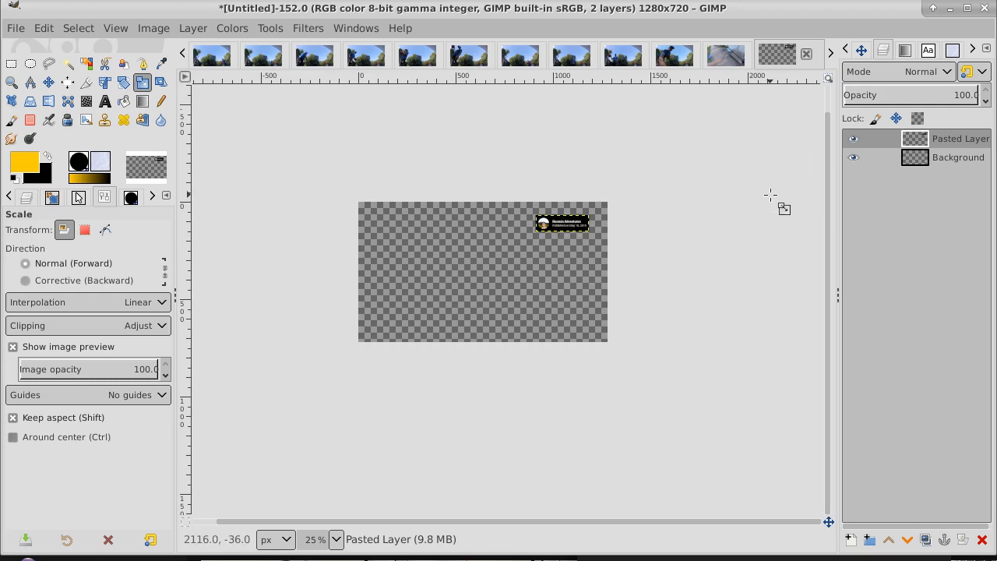
Hide the avatar-and-name layer and make the Background layer active.
left_click(11, 82)
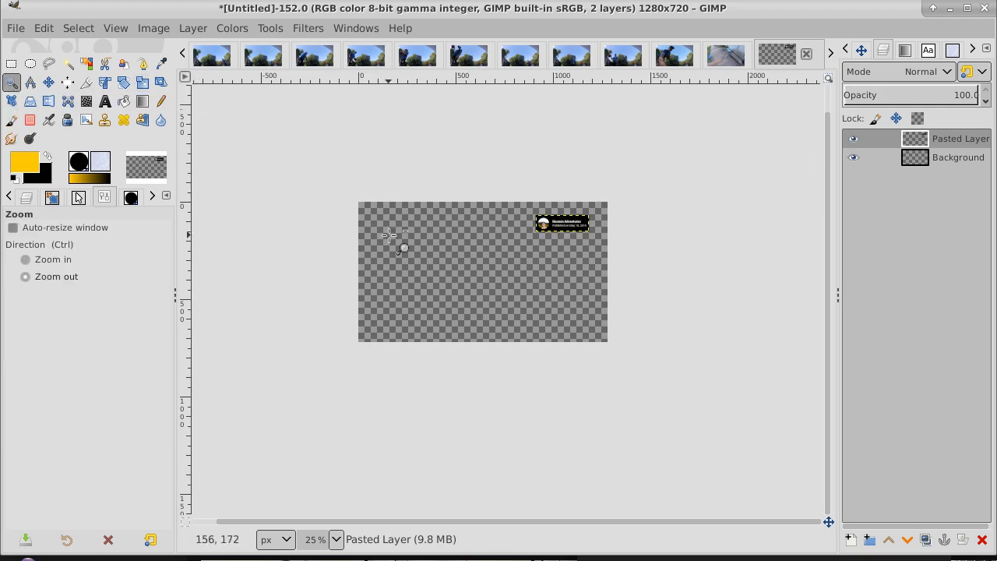
left_click(412, 251)
key("ctrl")
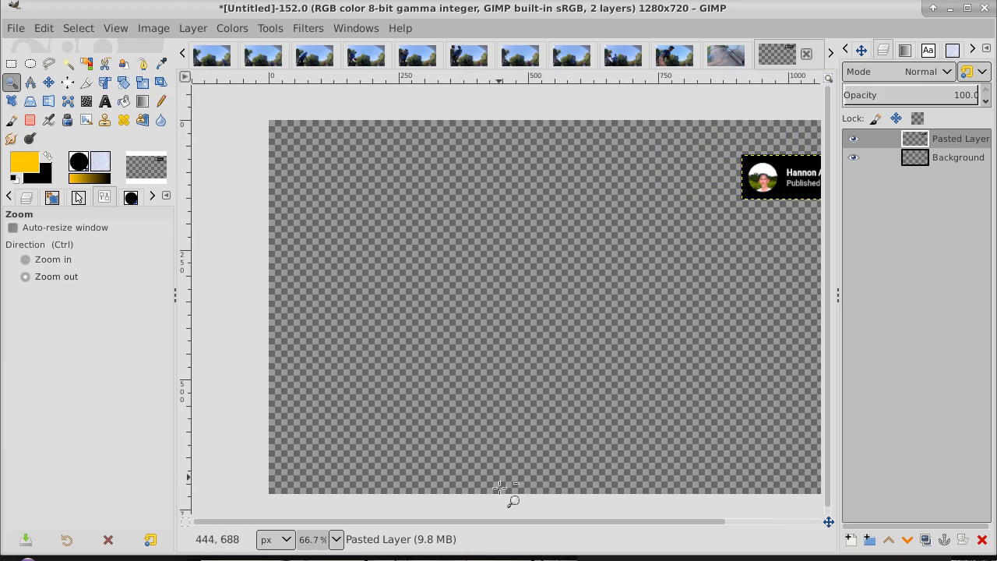
left_click_drag(496, 522, 583, 527)
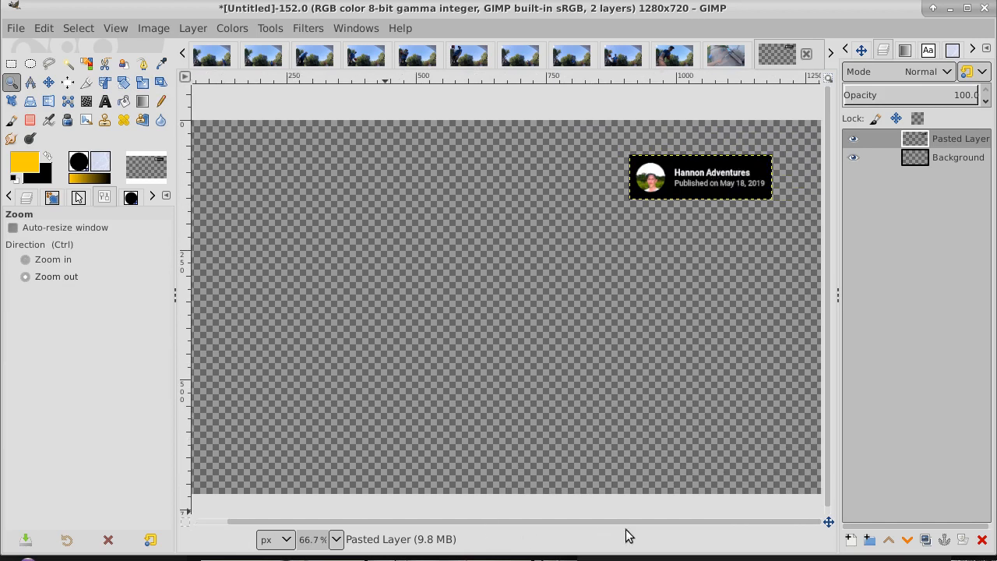
left_click(853, 140)
left_click(967, 165)
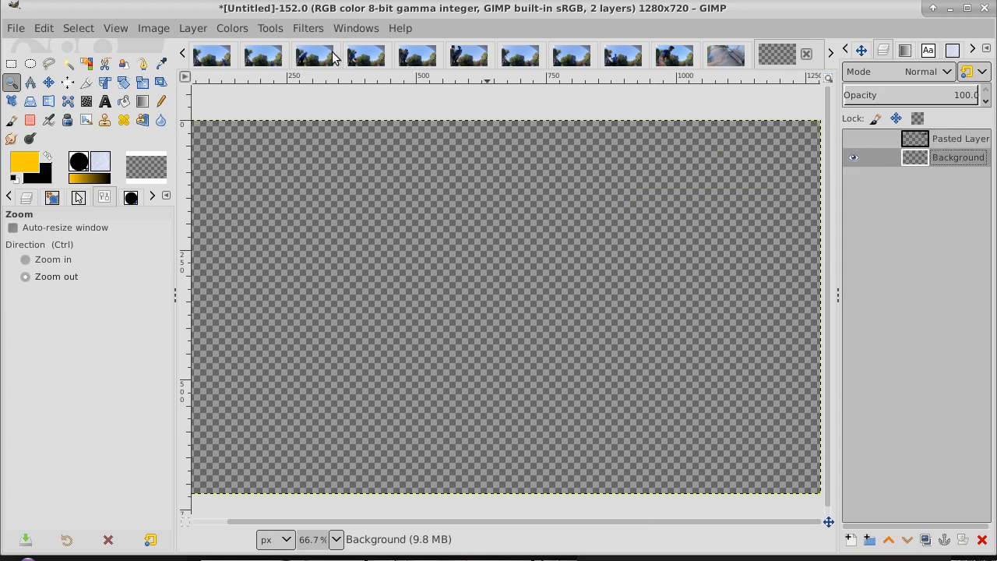
In the YouTube page screenshot, add a rectangle about 351 × 288 px around the man in the video to the selection and cut it.
left_click(263, 56)
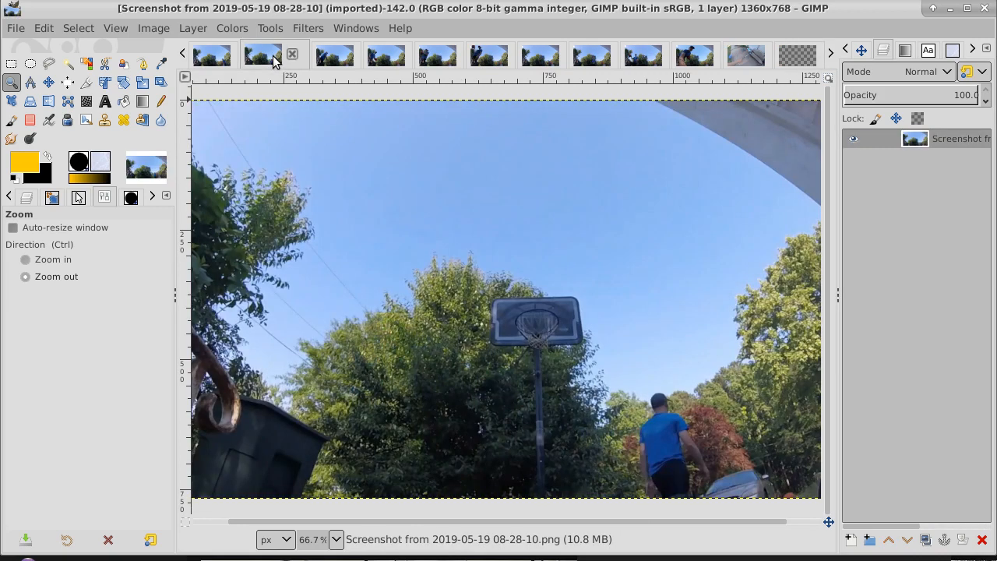
left_click(231, 59)
left_click(181, 56)
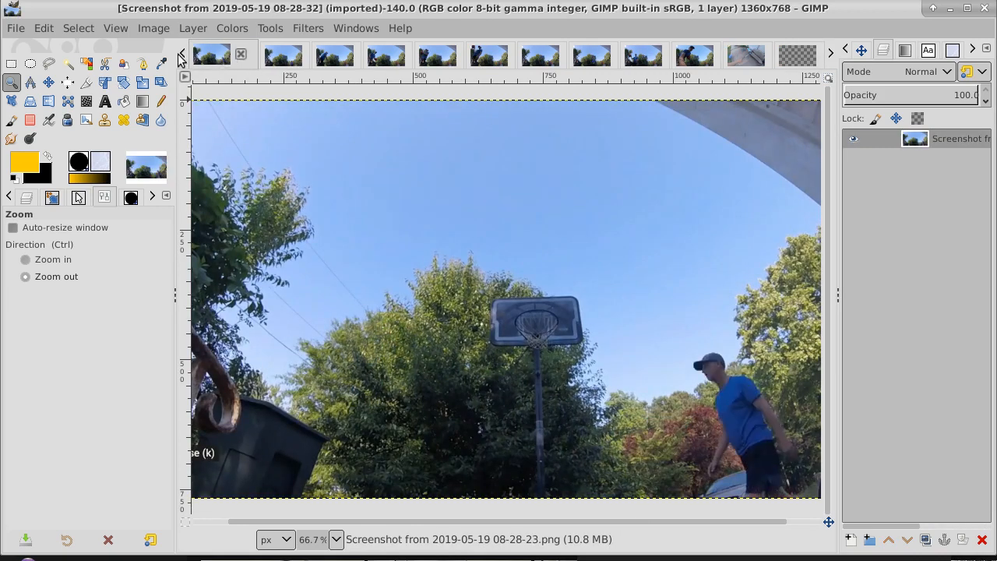
left_click(181, 57)
left_click(181, 57)
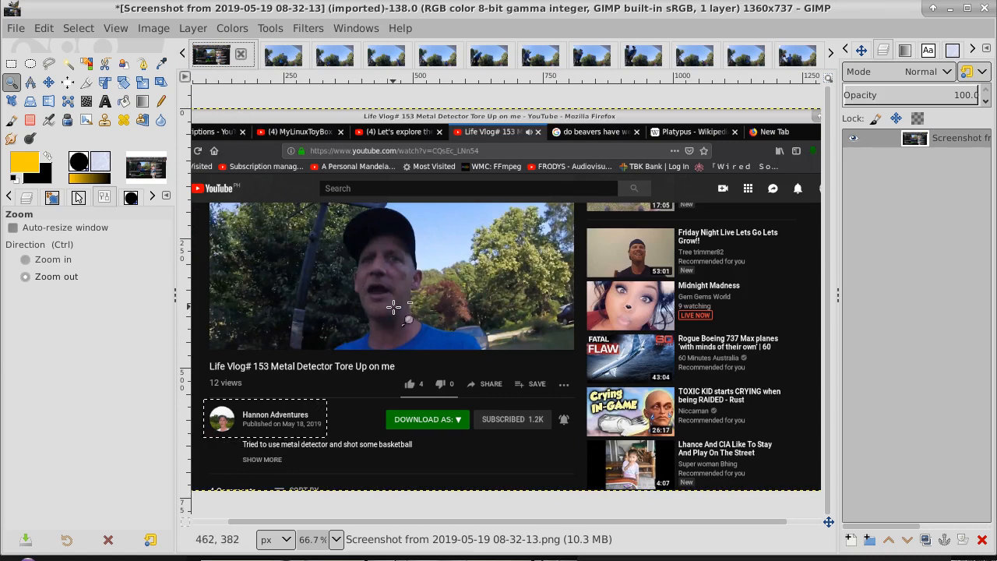
left_click(11, 64)
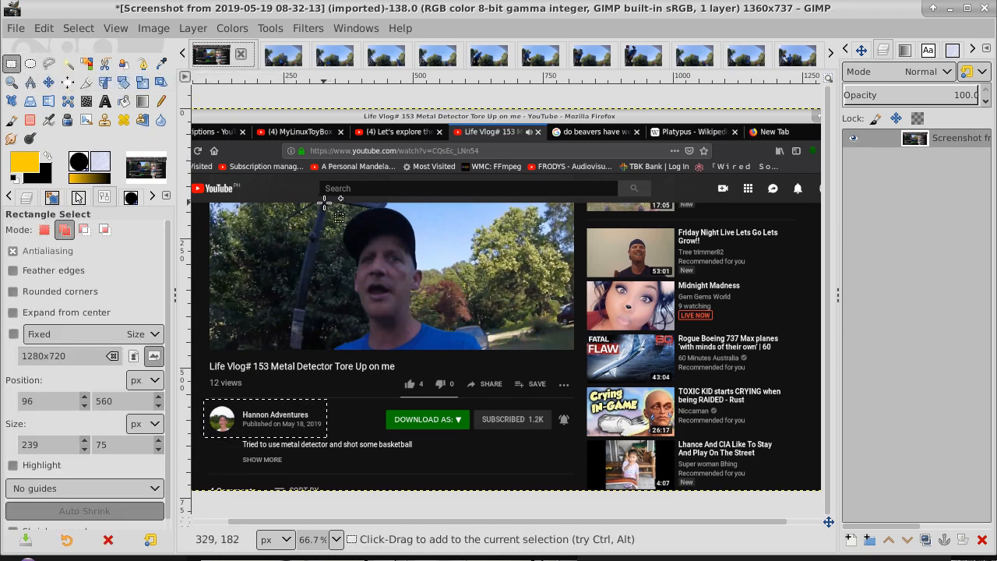
left_click_drag(316, 203, 499, 353)
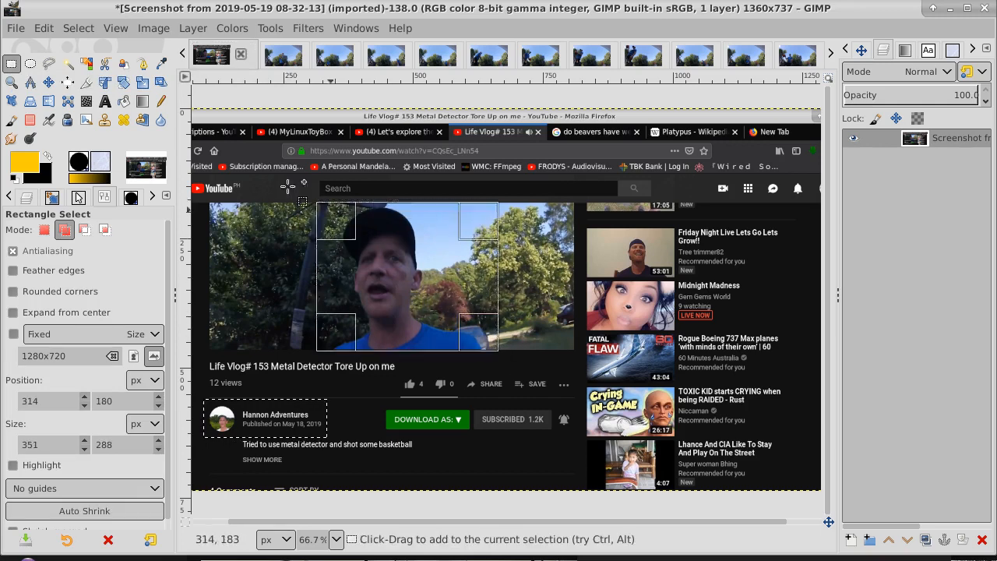
left_click(45, 33)
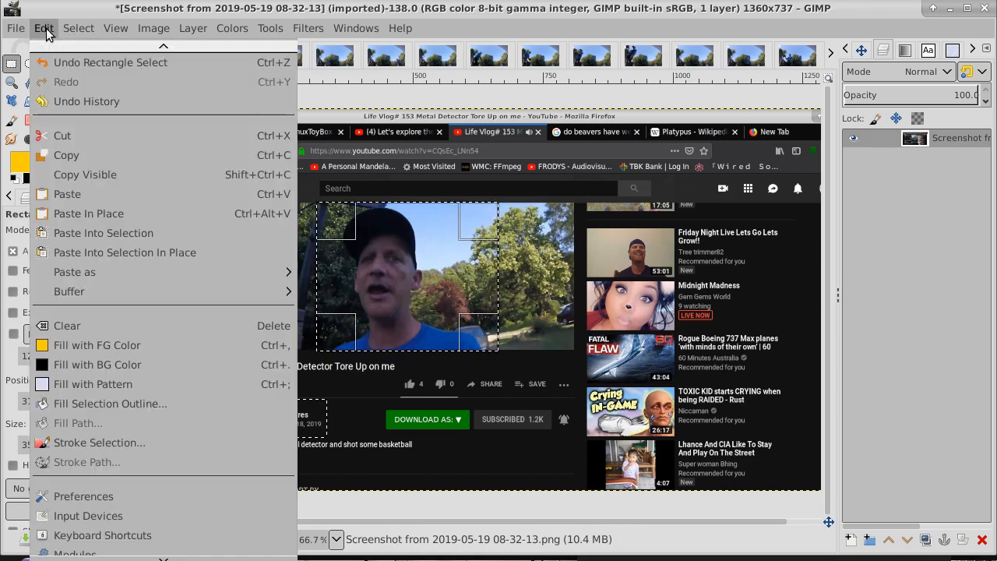
left_click(62, 138)
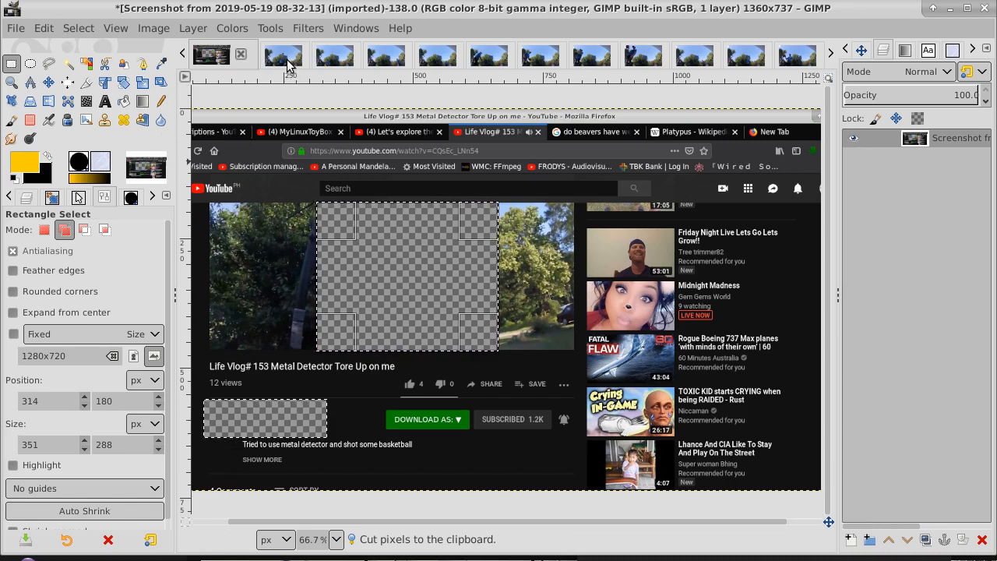
Switch to the untitled 1280 × 720 px image, paste the cut pieces there and turn the floating selection into a new layer.
left_click(831, 54)
left_click(831, 54)
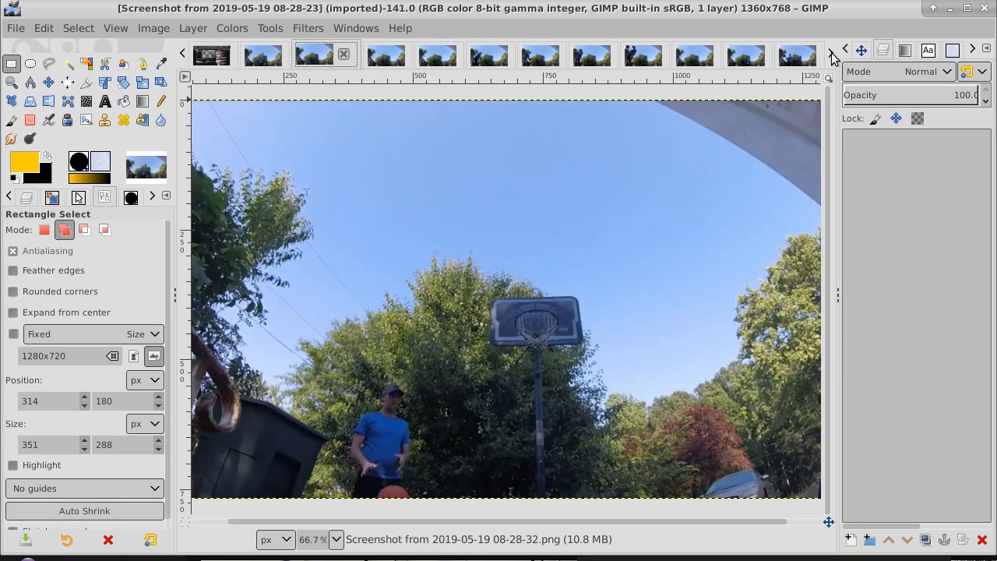
left_click(831, 54)
left_click(832, 55)
left_click(832, 54)
left_click(831, 55)
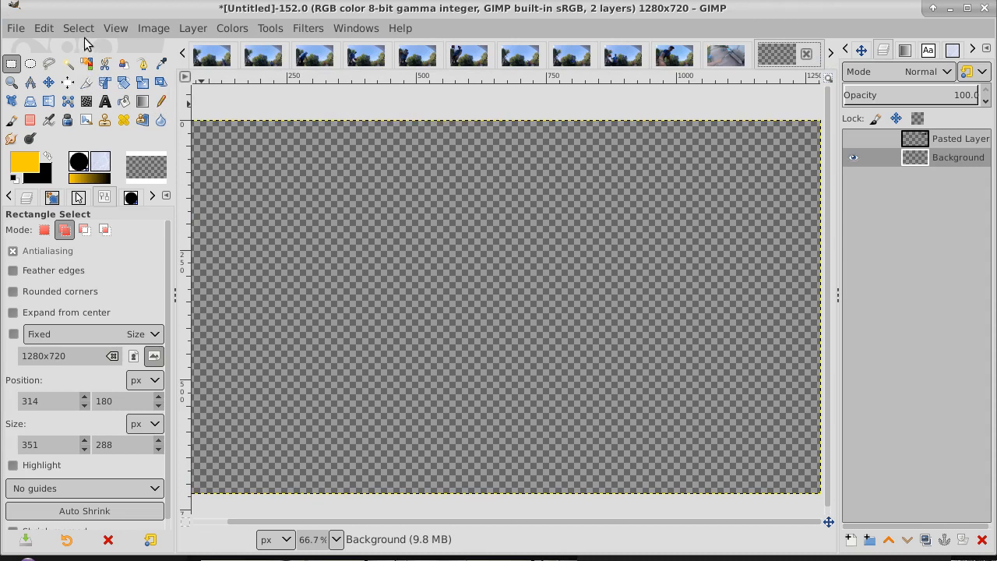
left_click(45, 29)
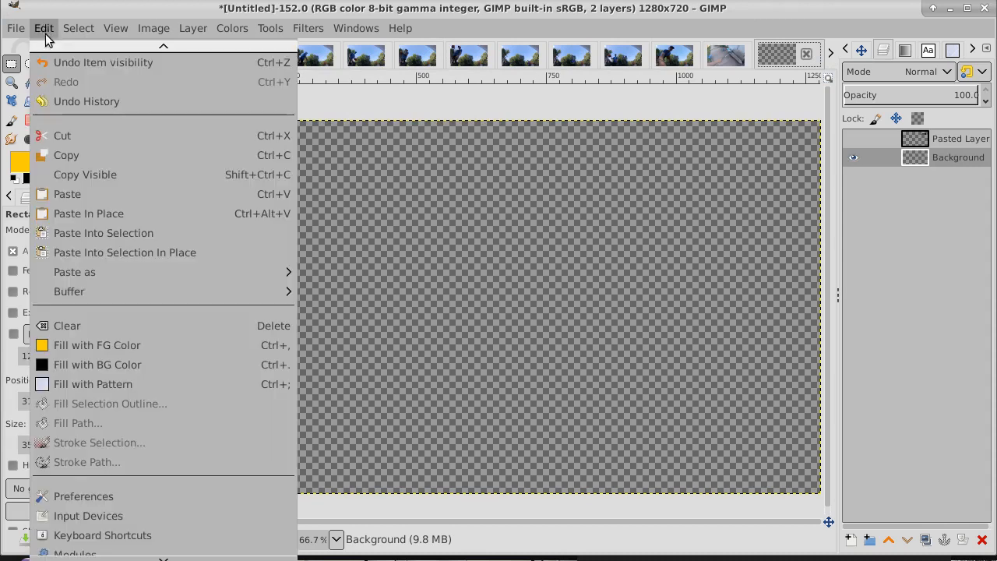
left_click(94, 195)
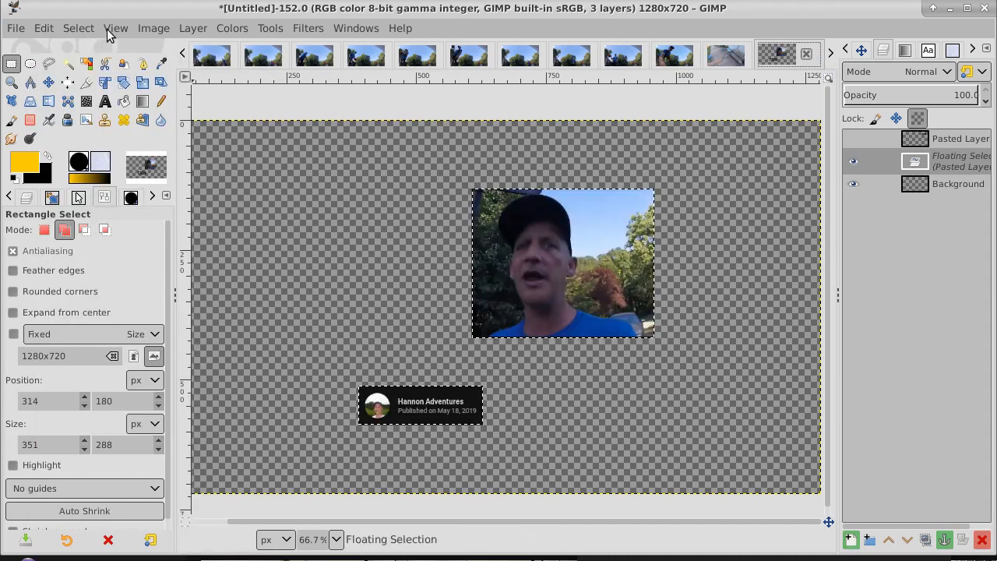
left_click(78, 28)
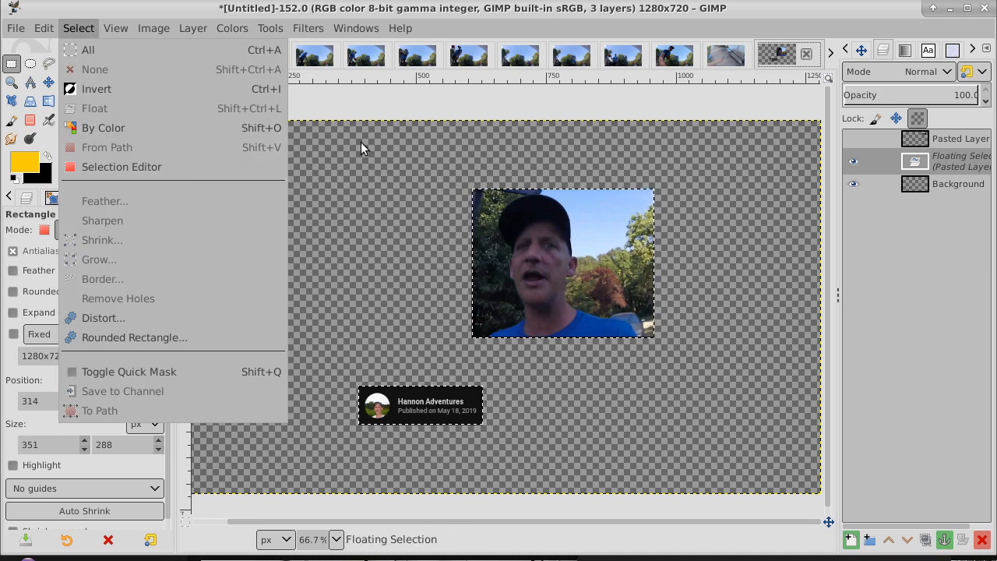
right_click(967, 166)
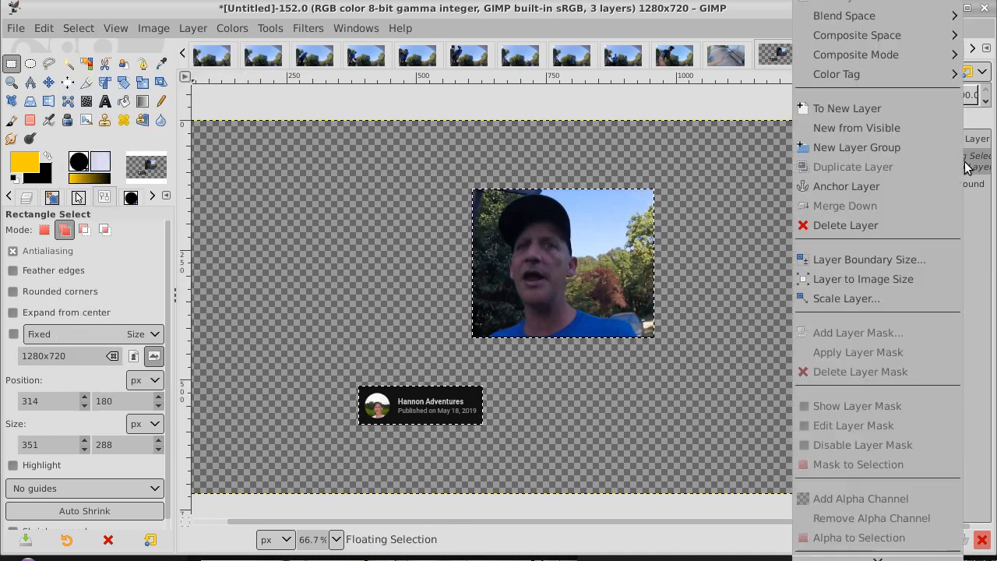
left_click(943, 108)
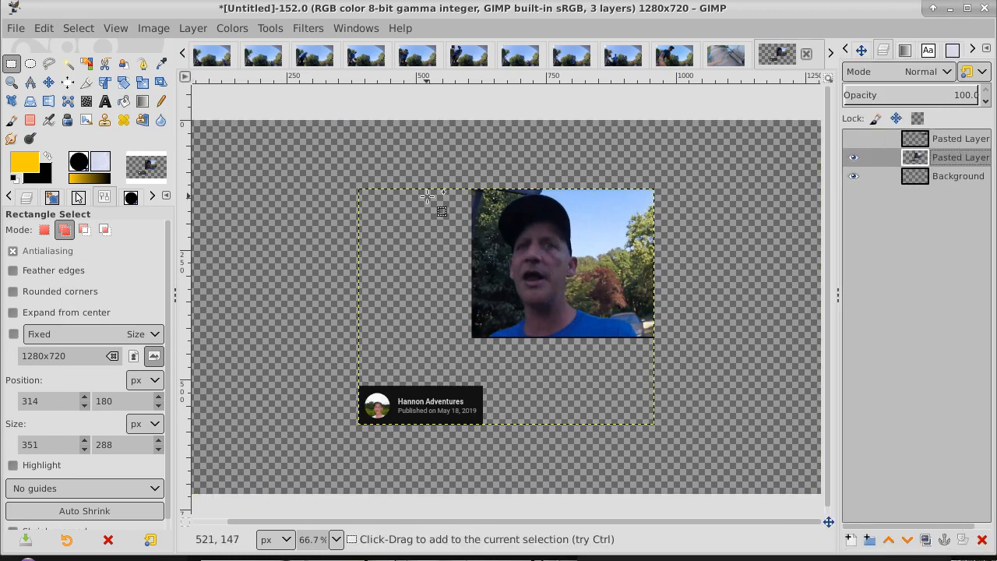
Expand the boundary of the pasted layer with the man to the image size.
left_click(79, 28)
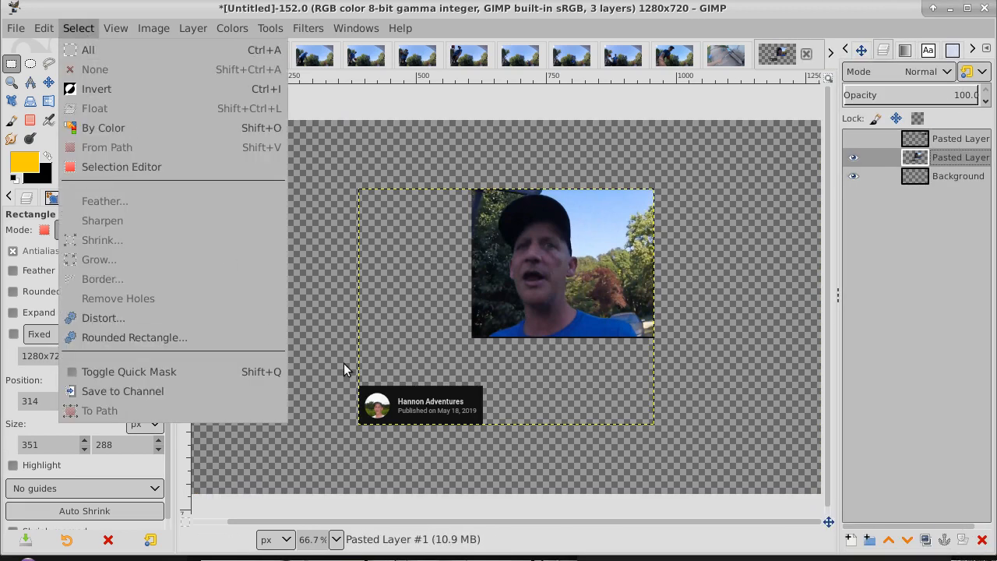
left_click(976, 162)
right_click(977, 162)
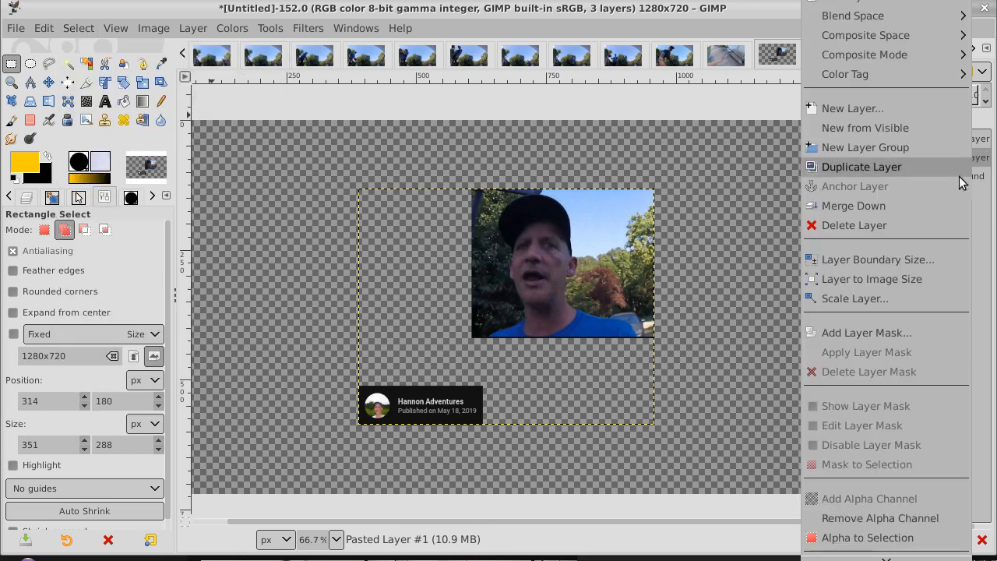
left_click(922, 283)
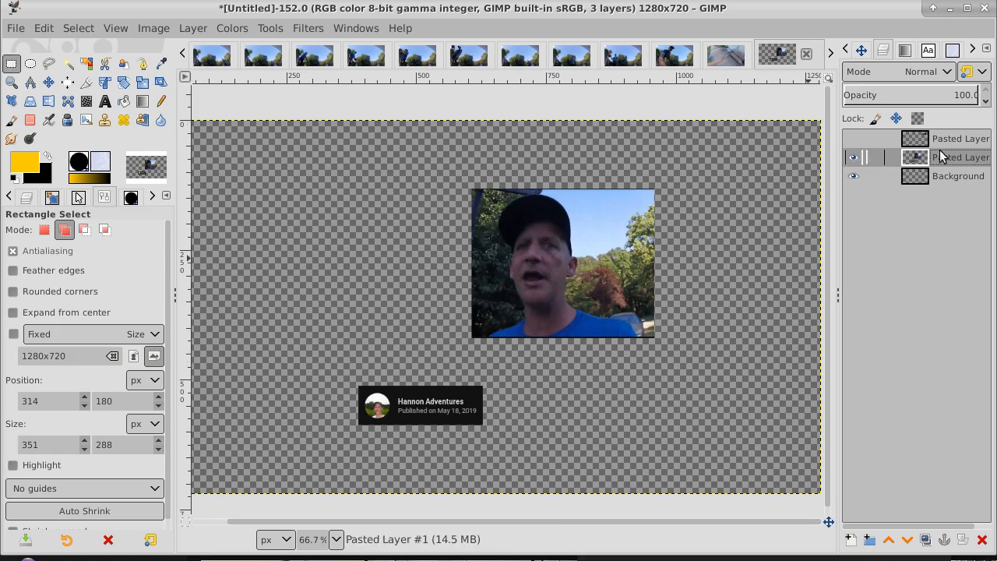
Select about 429 × 128 px around the extra avatar-and-name piece in the man's layer, delete its contents and clear the selection.
left_click(854, 138)
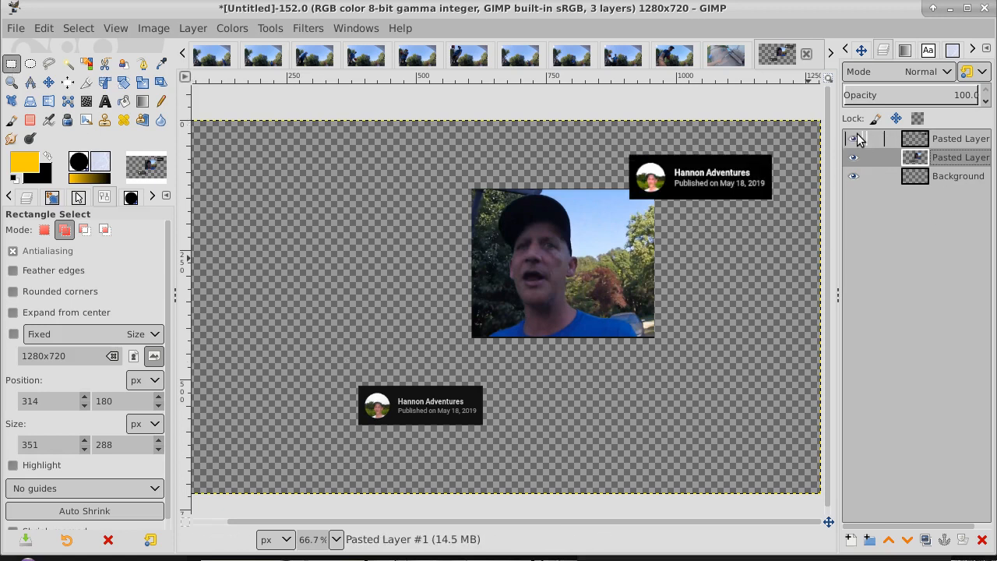
left_click(854, 139)
left_click_drag(308, 373, 527, 437)
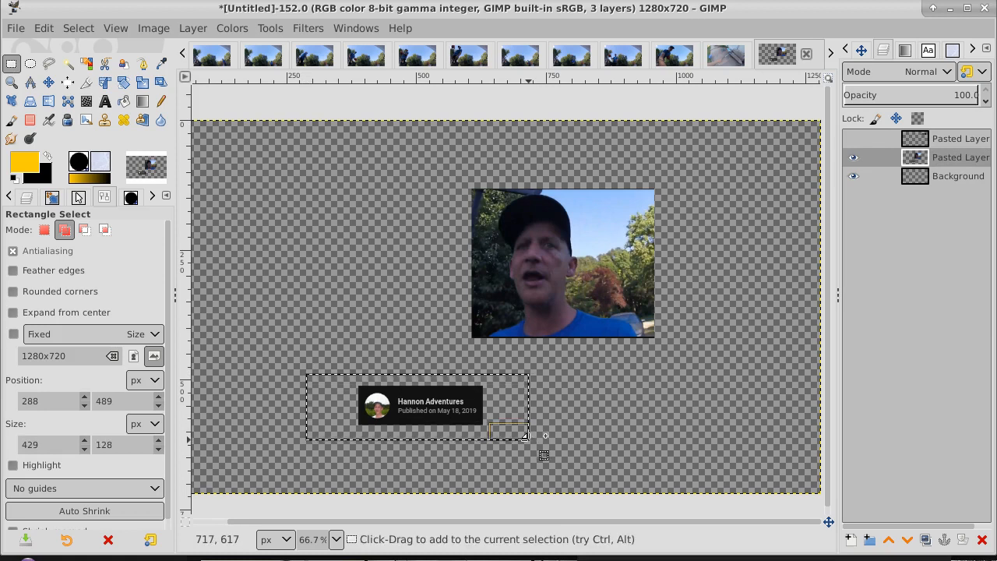
key("Delete")
left_click(84, 33)
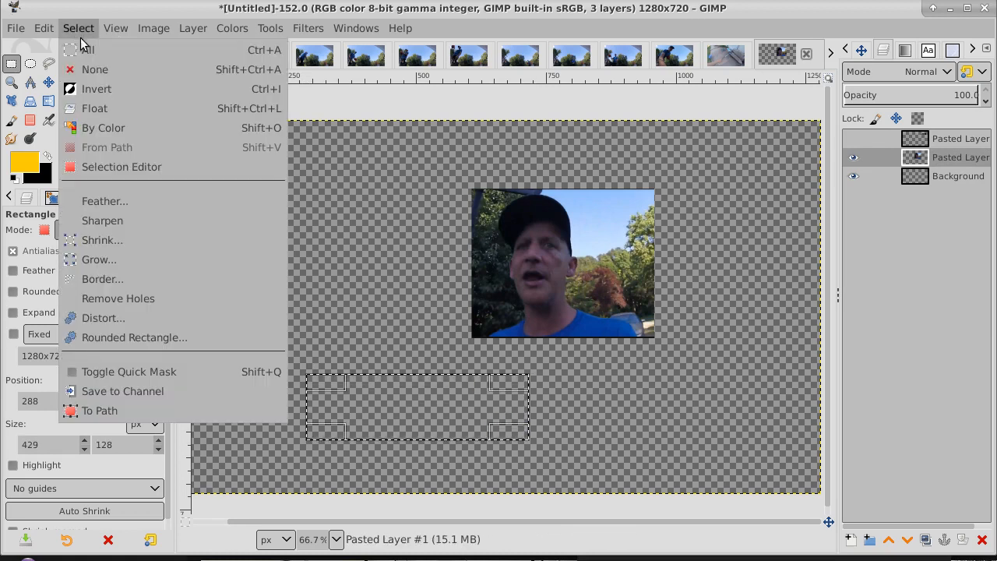
left_click(84, 70)
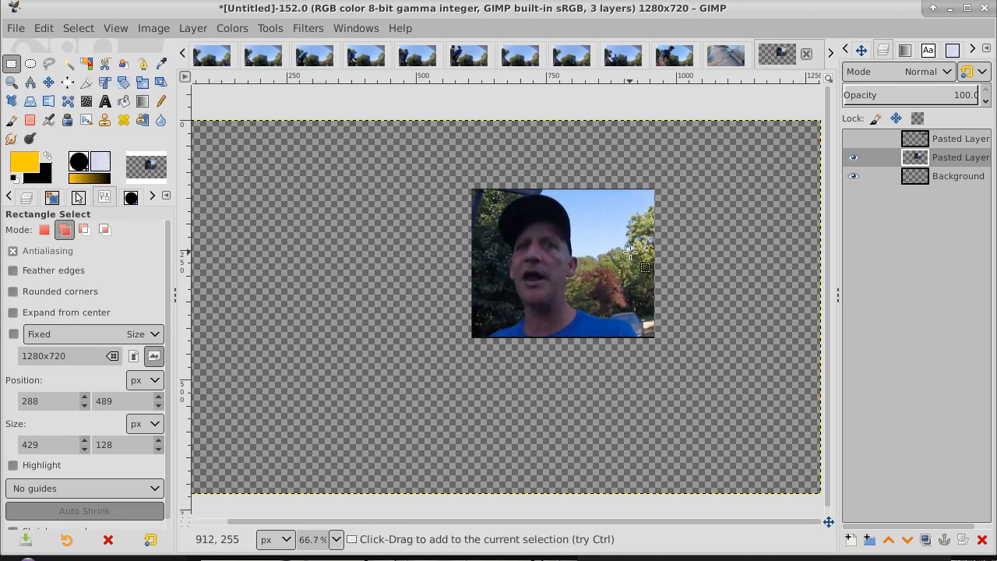
Hide the man's layer and switch back to the YouTube page screenshot.
left_click(854, 159)
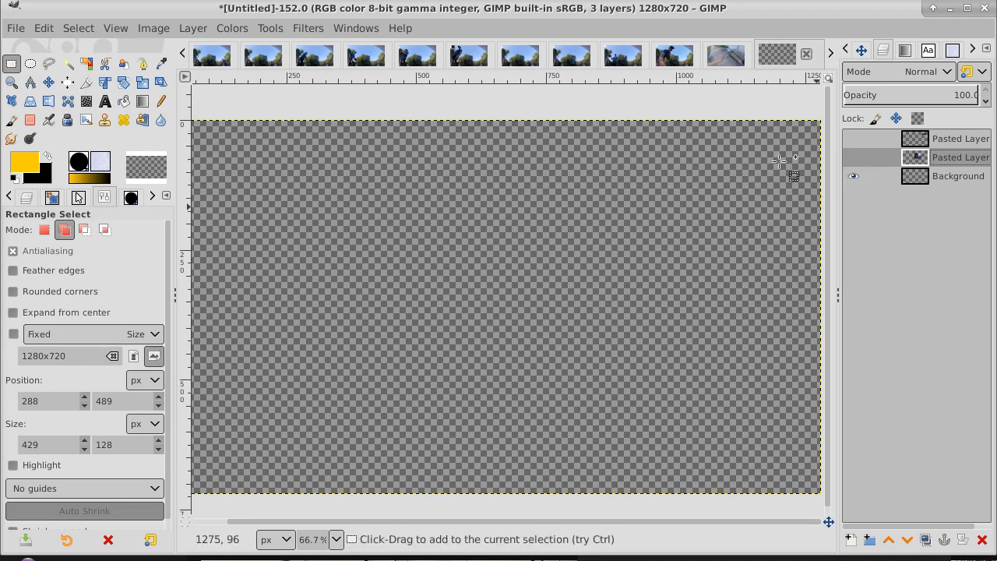
left_click(185, 54)
left_click(186, 54)
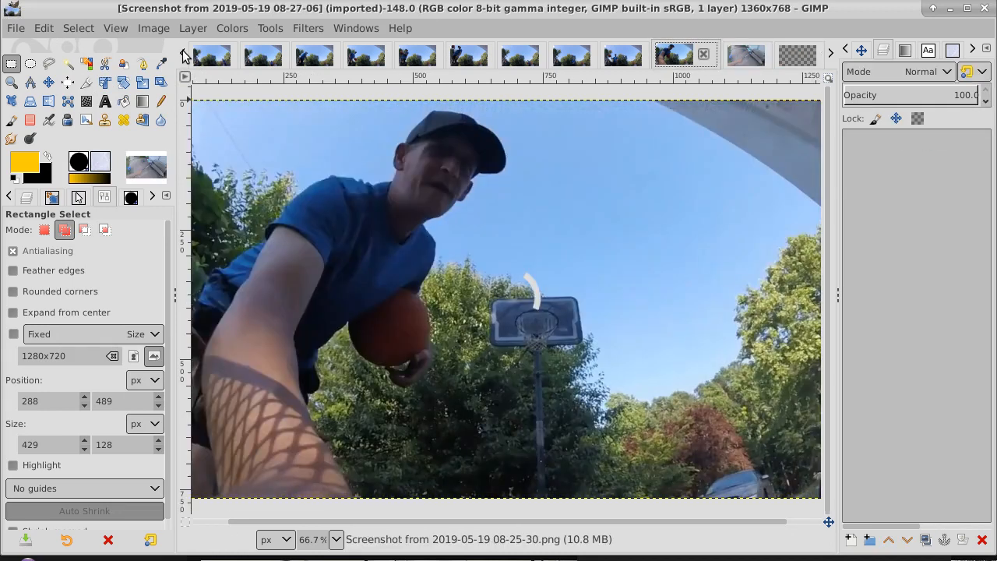
left_click(186, 54)
left_click(186, 53)
left_click(186, 53)
left_click(186, 53)
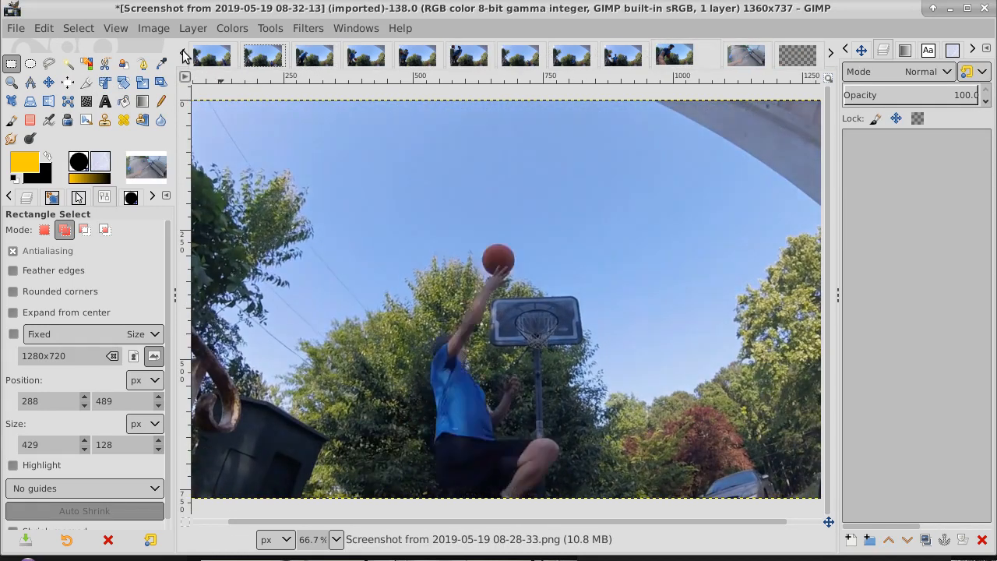
left_click(186, 54)
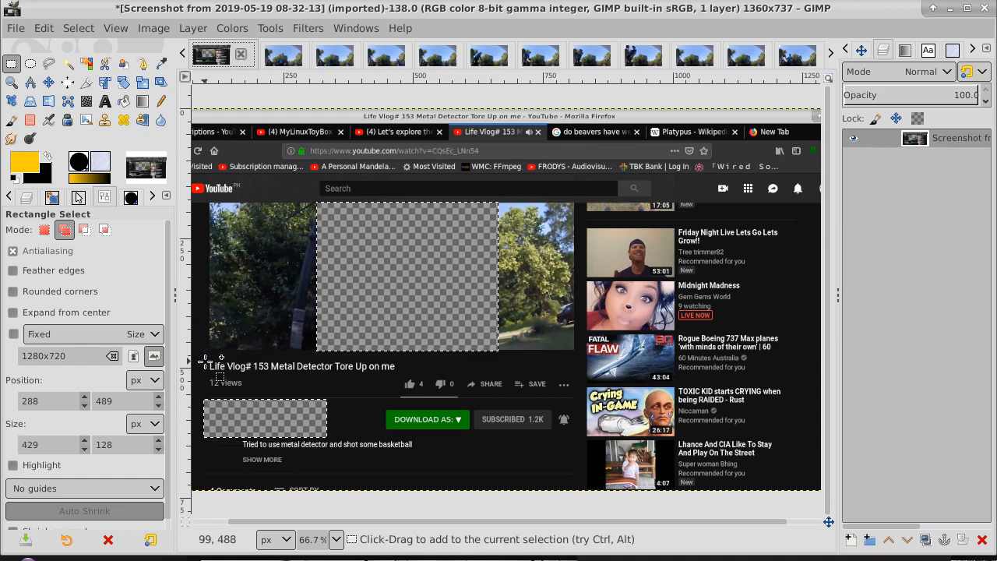
Clear the existing selections in the YouTube page screenshot and set Rectangle Select to replace the current selection.
left_click_drag(205, 360, 408, 374)
left_click_drag(307, 360, 308, 358)
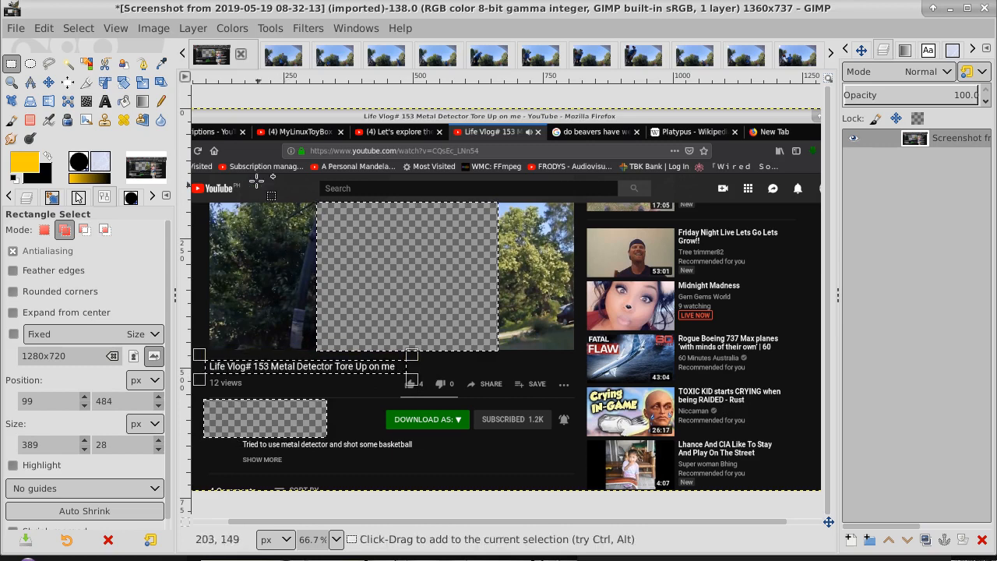
left_click(44, 231)
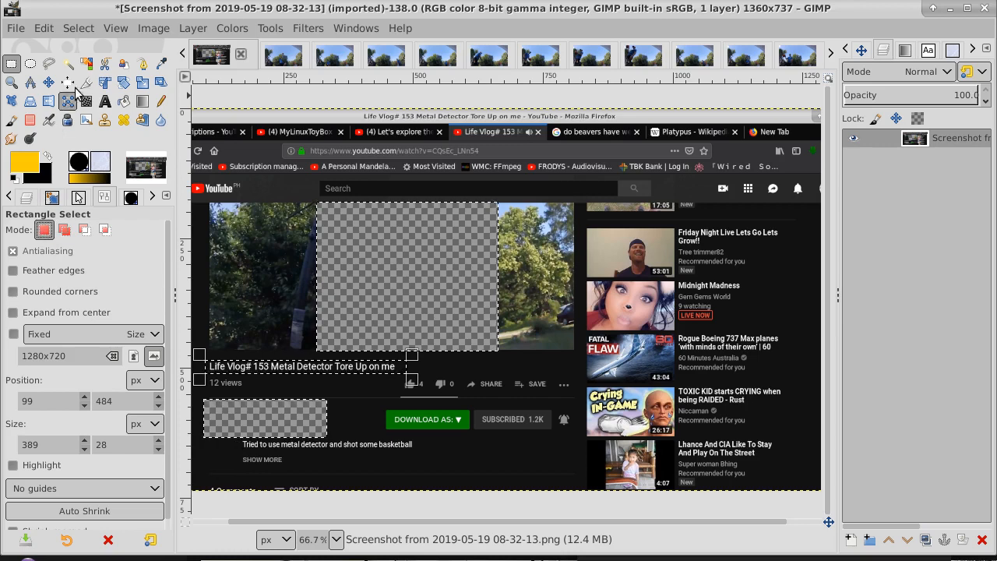
left_click(429, 370)
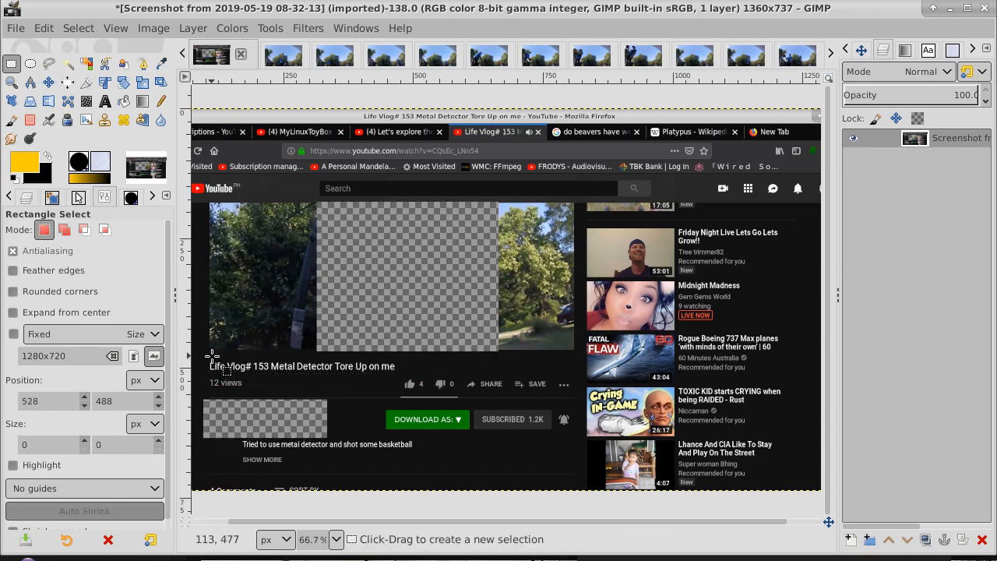
left_click(64, 231)
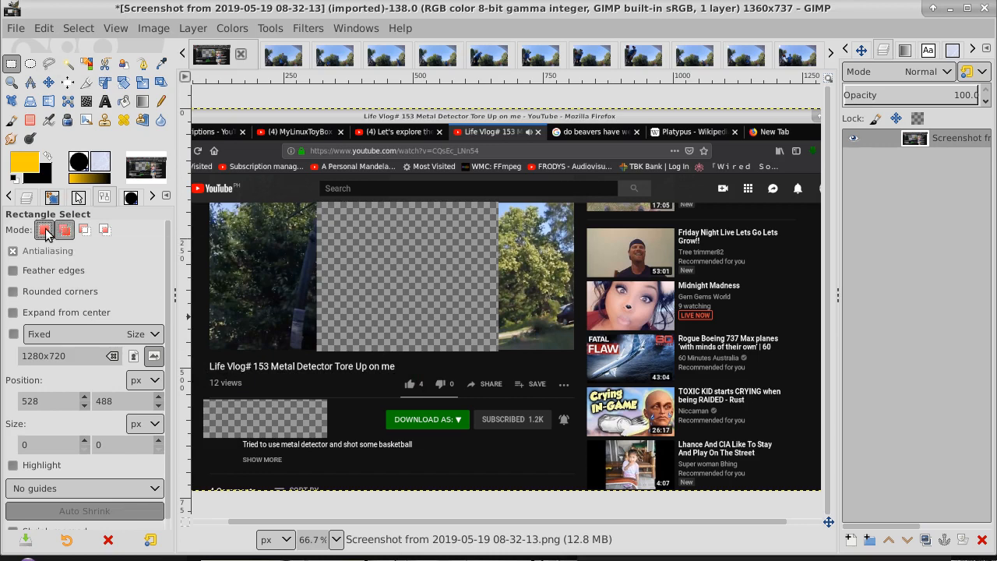
left_click(45, 230)
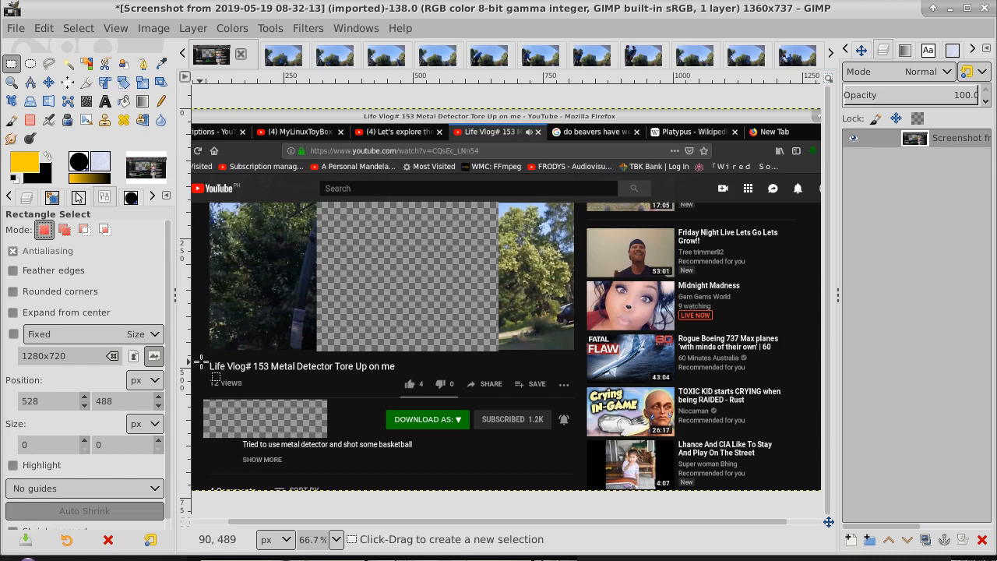
Select about 380 × 36 px around the video title "Life Vlog# 153 Metal Detector Tore Up on me" and cut it.
left_click_drag(204, 358, 398, 374)
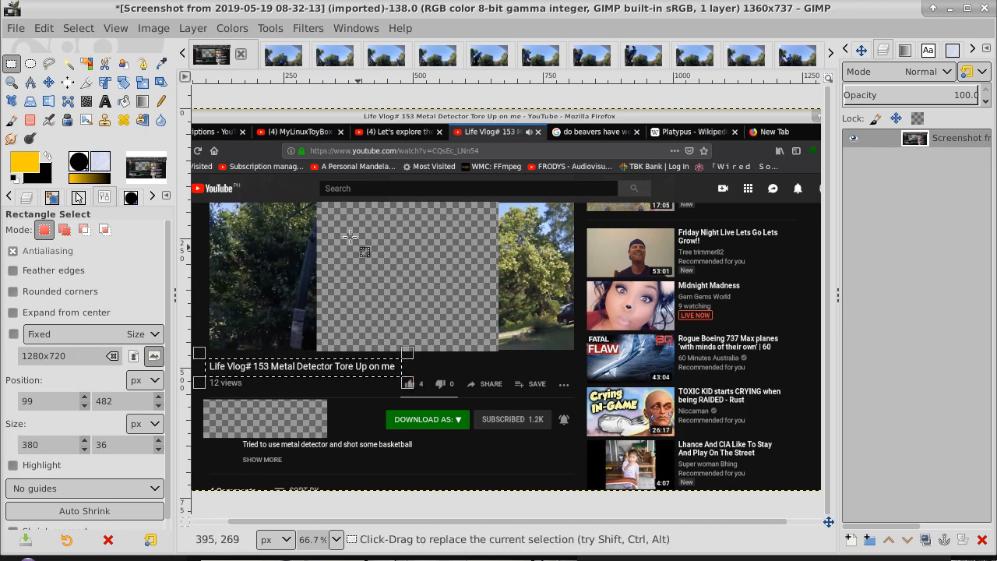
left_click(43, 28)
left_click(46, 133)
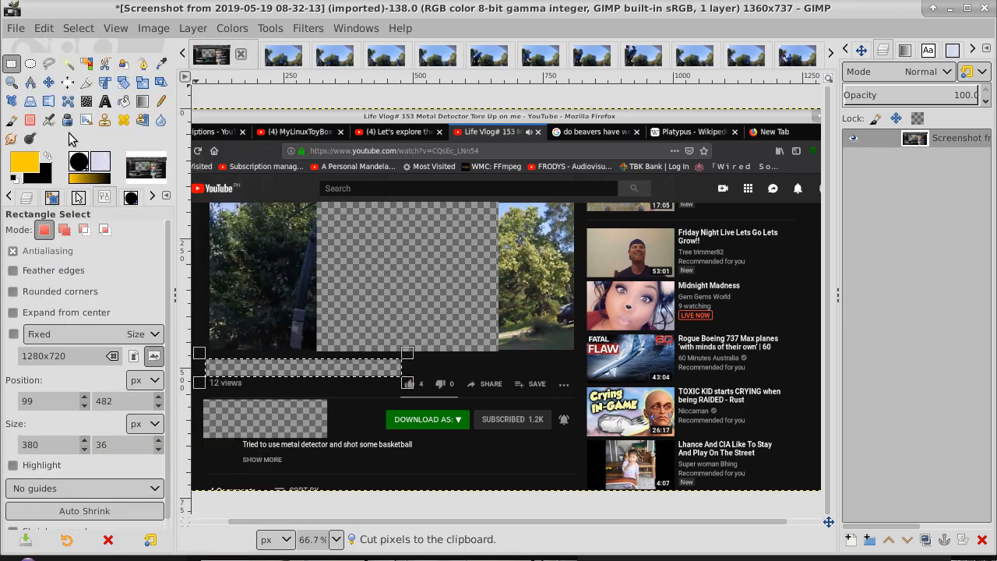
Return to the untitled image and make the Background layer active, with both pasted layers hidden.
left_click(832, 54)
left_click(831, 54)
left_click(832, 54)
left_click(832, 54)
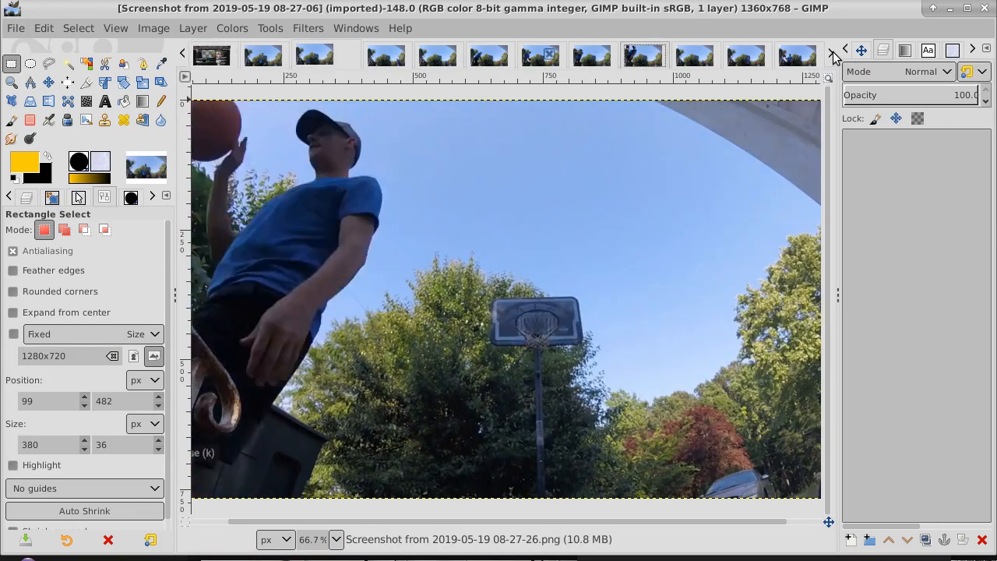
left_click(831, 54)
left_click(831, 54)
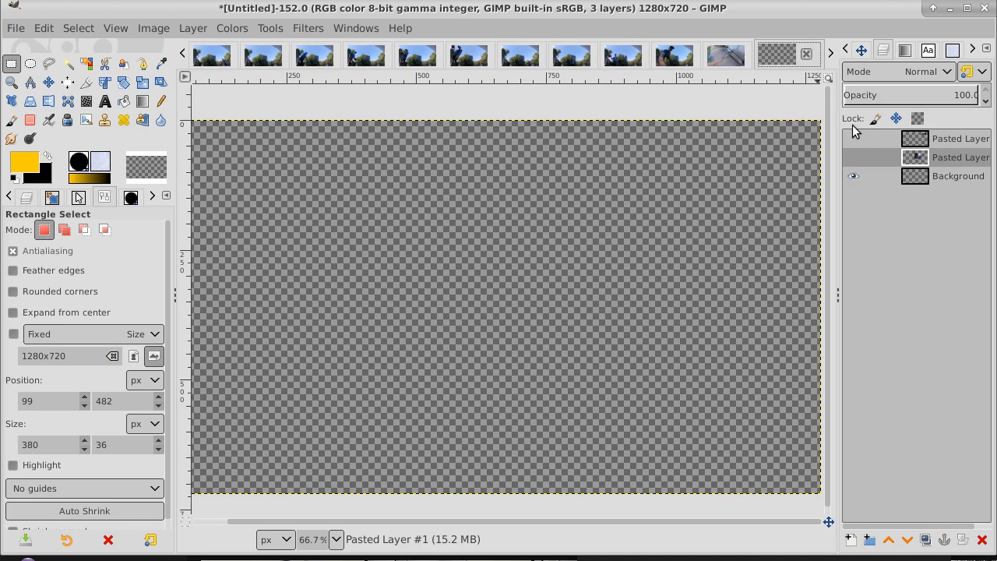
left_click_drag(854, 141, 853, 168)
left_click(853, 165)
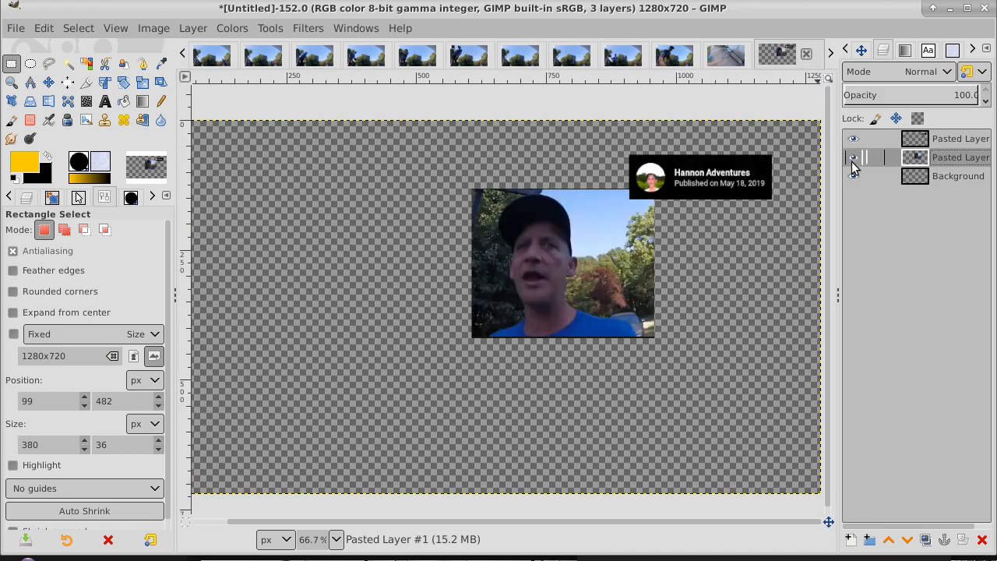
left_click(854, 157)
left_click(855, 142)
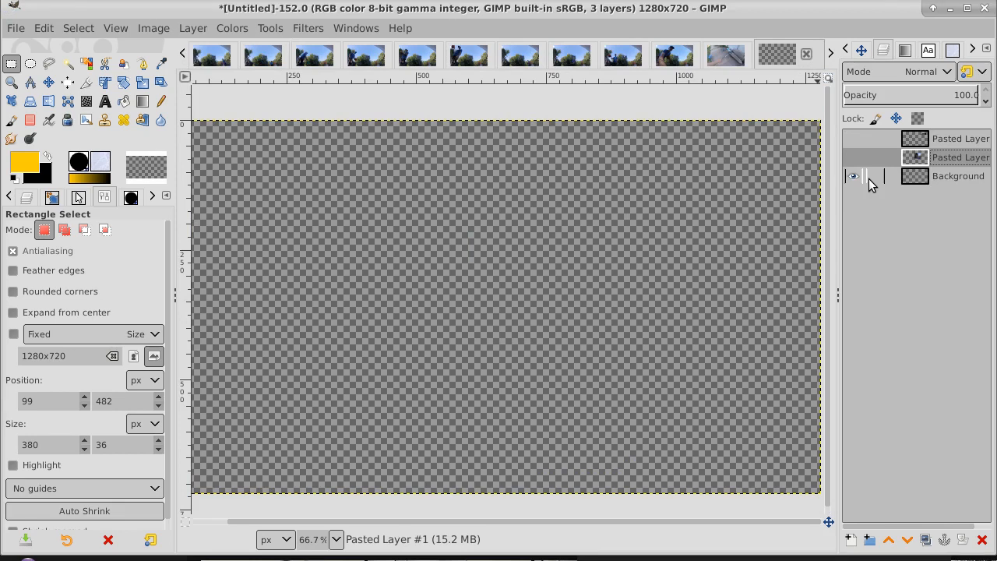
left_click(957, 177)
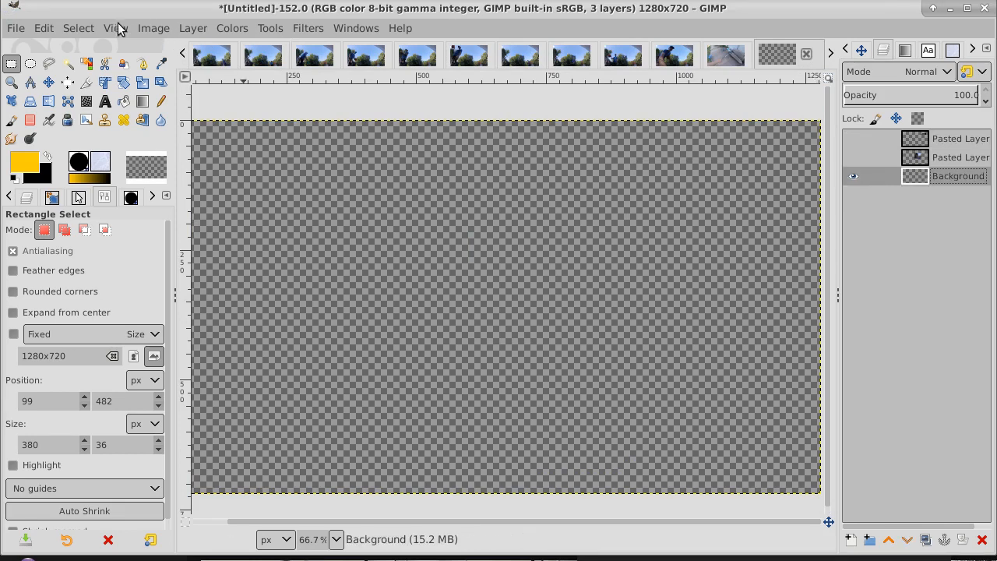
Paste the cut video title as a new layer above the Background and duplicate that layer.
left_click(90, 29)
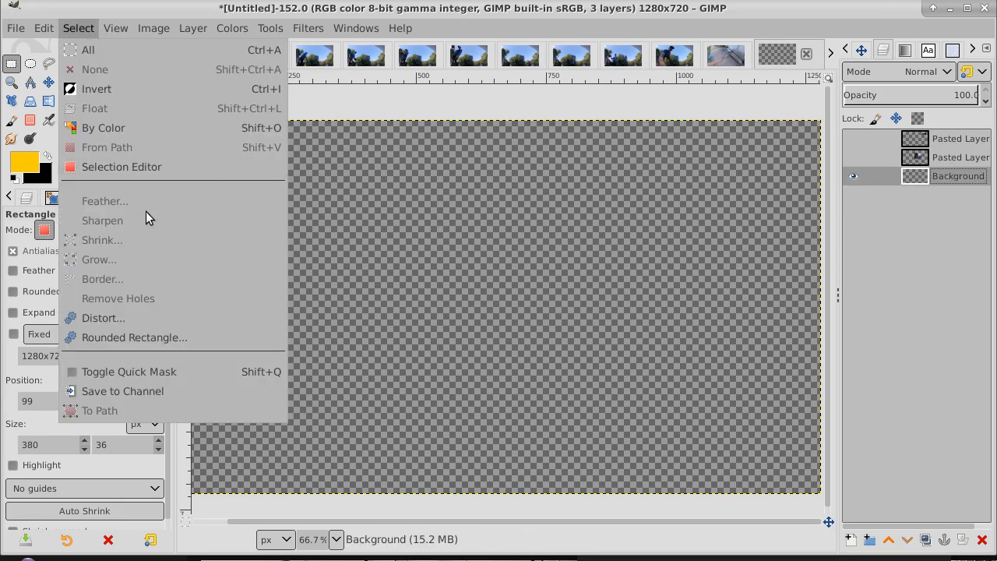
left_click(77, 28)
left_click(44, 28)
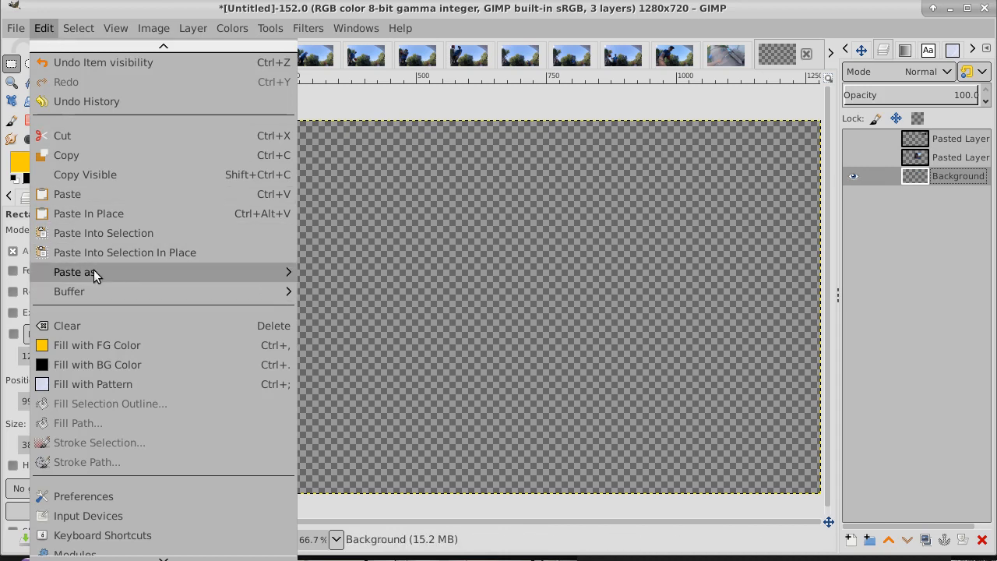
mouse_move(93, 272)
left_click(392, 271)
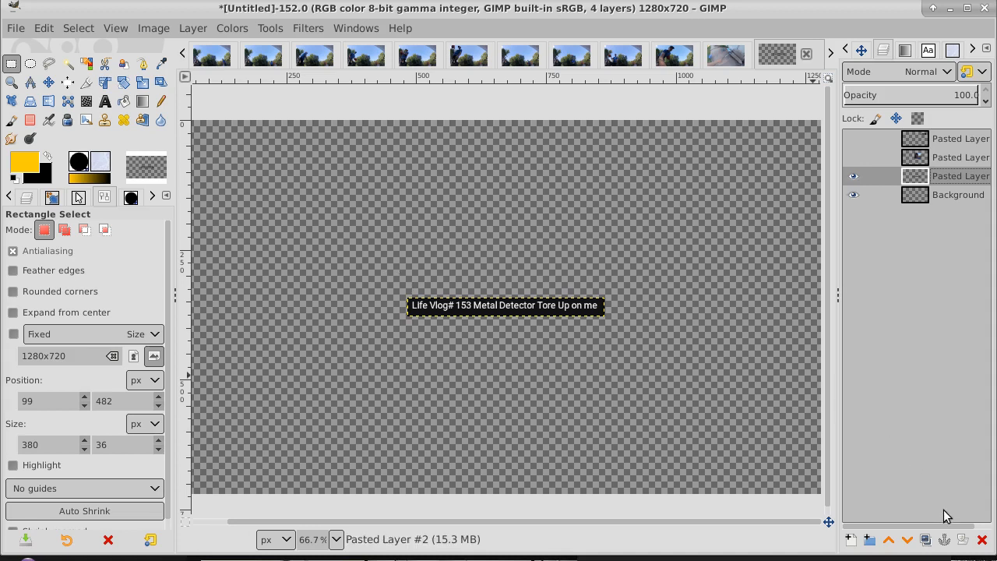
left_click(926, 539)
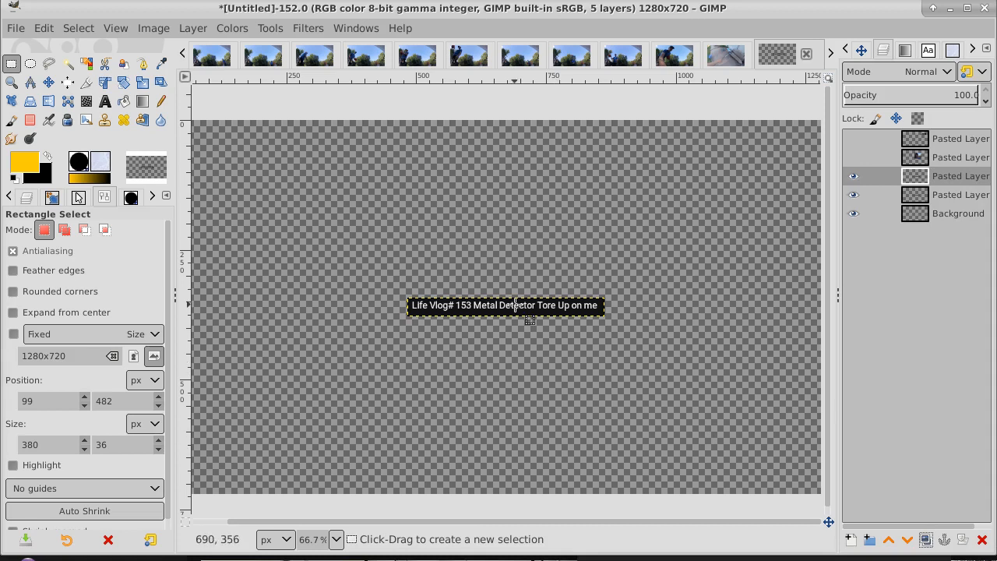
Invert the colours of the duplicated video title layer and scale it proportionally to 541 × 51 px.
left_click(224, 31)
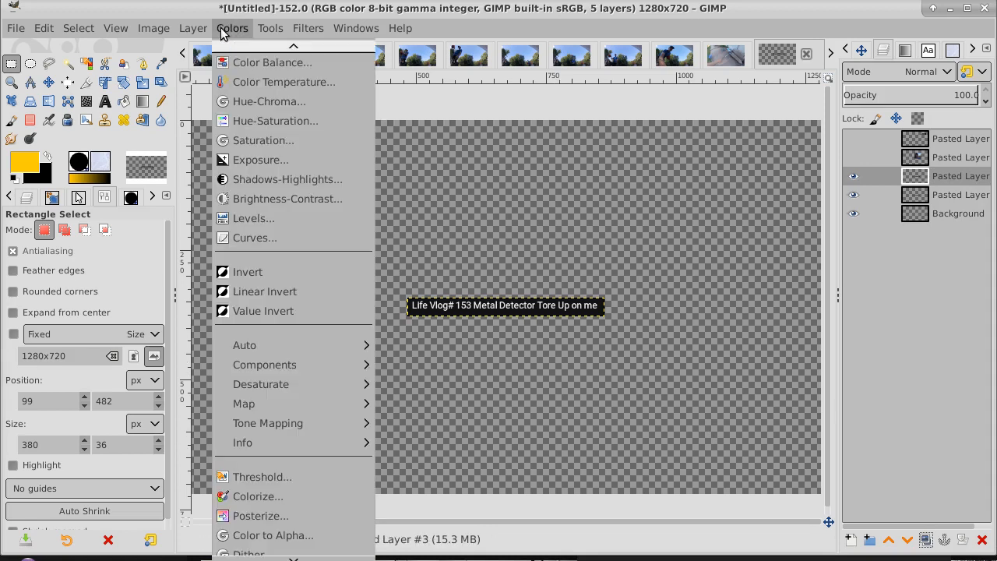
left_click(249, 272)
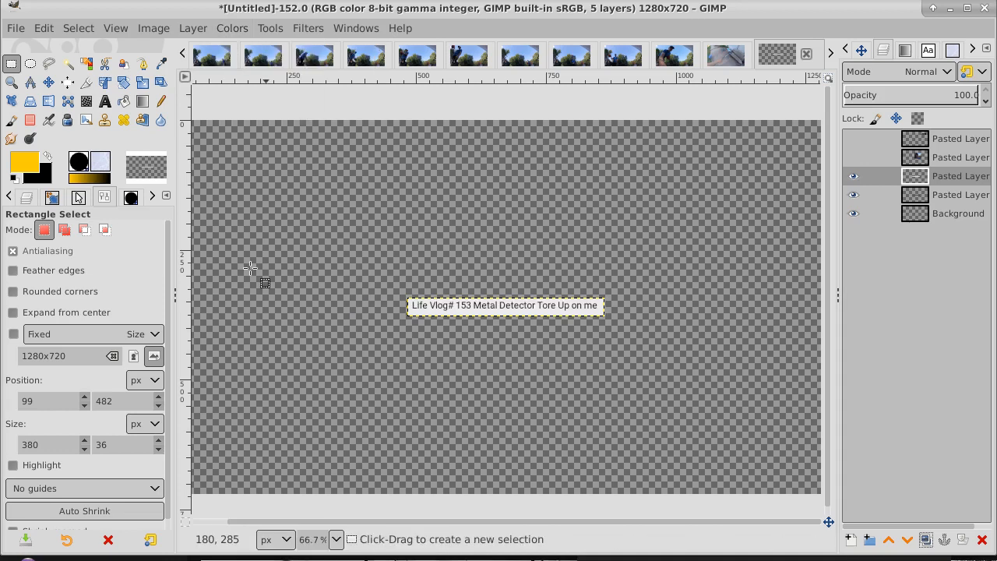
left_click(143, 82)
left_click(608, 322)
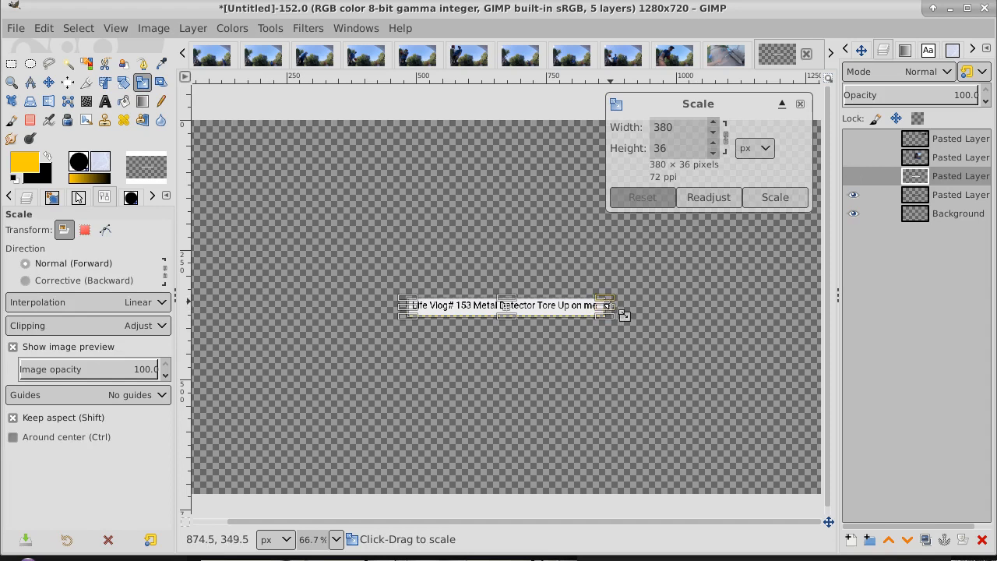
left_click_drag(606, 302, 687, 266)
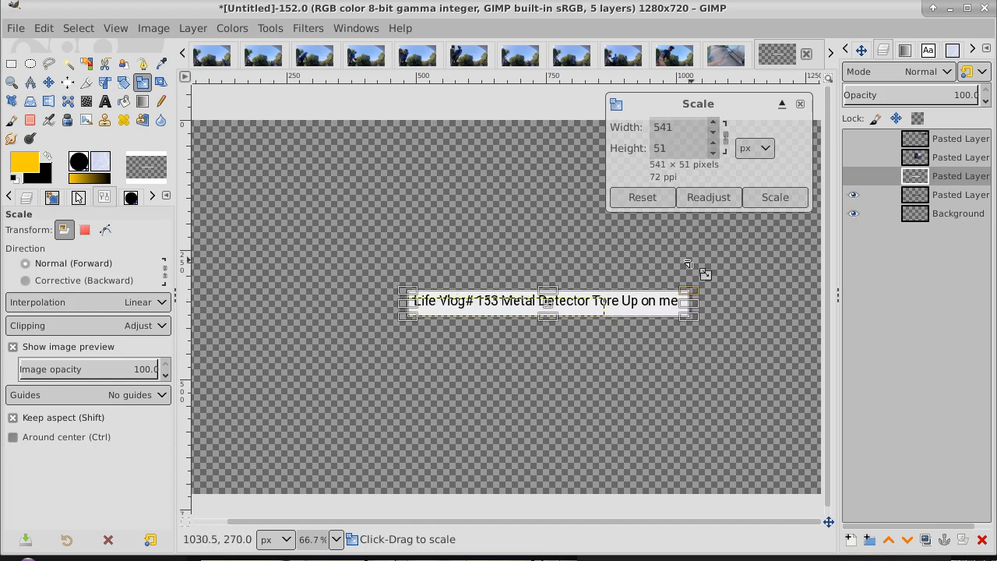
left_click(779, 197)
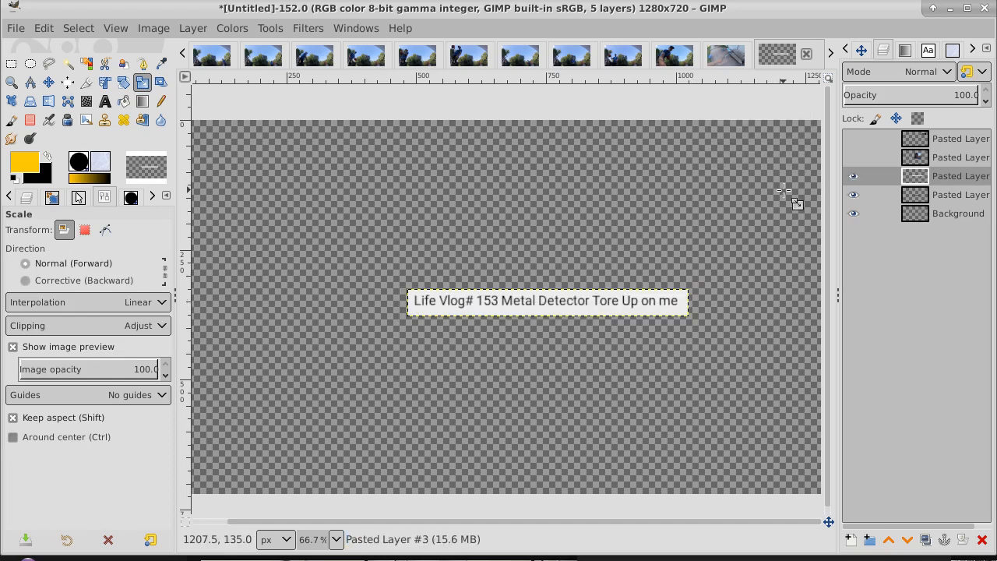
Adjust the inverted title layer to brightness -40 and contrast 56, and compare it with the original title.
left_click(232, 29)
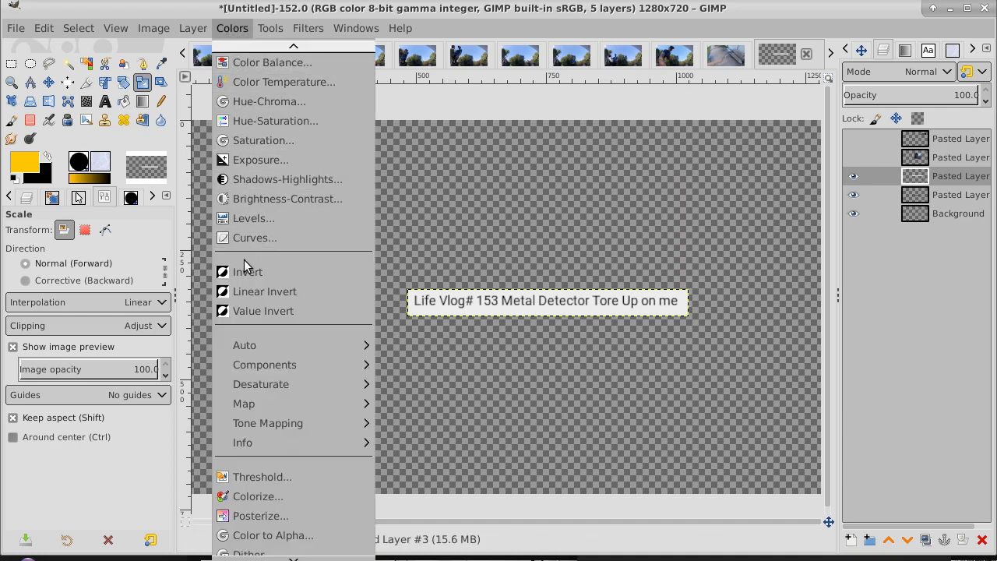
left_click(287, 199)
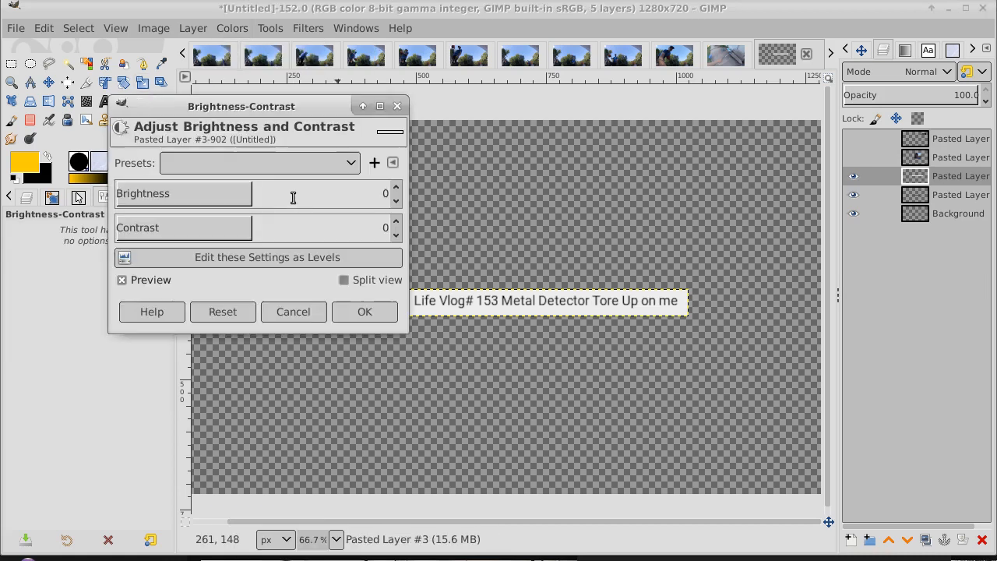
left_click_drag(247, 230, 312, 232)
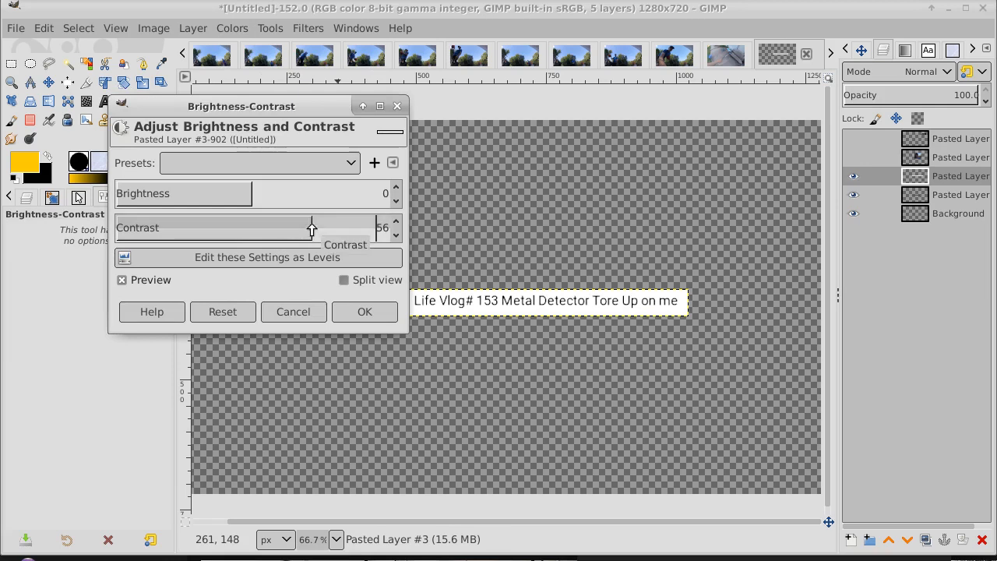
left_click_drag(249, 194, 209, 204)
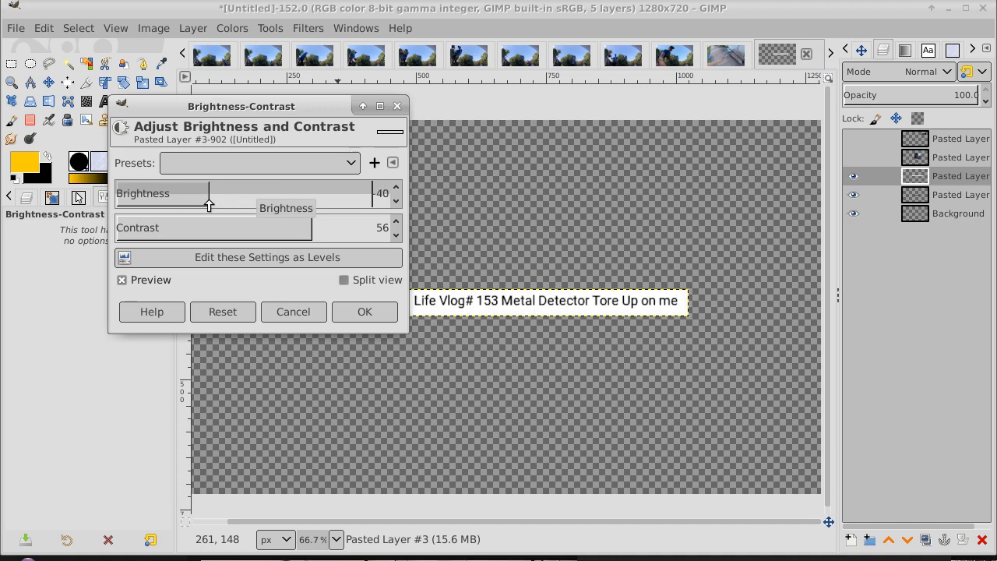
left_click(365, 312)
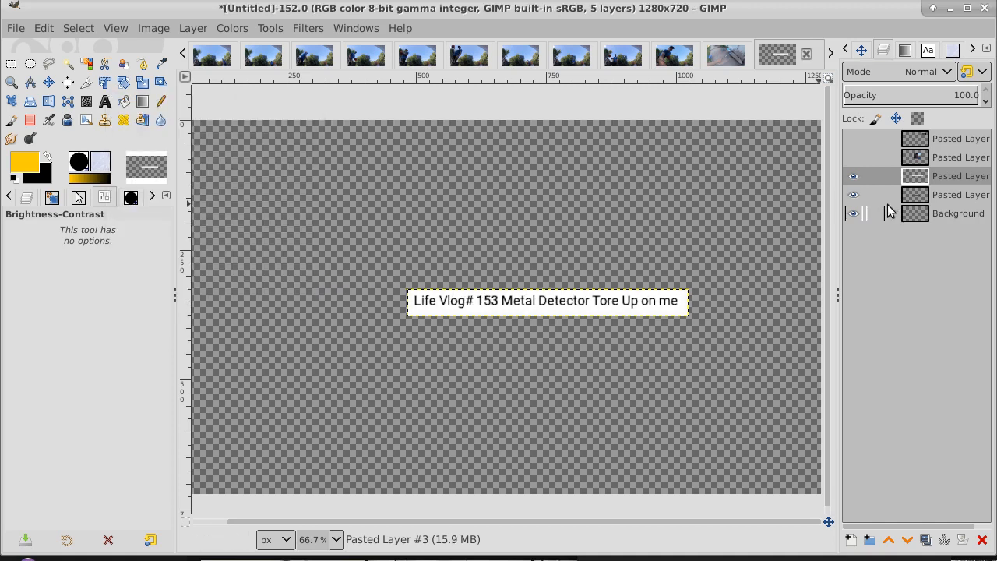
left_click(854, 176)
left_click(855, 196)
left_click(855, 195)
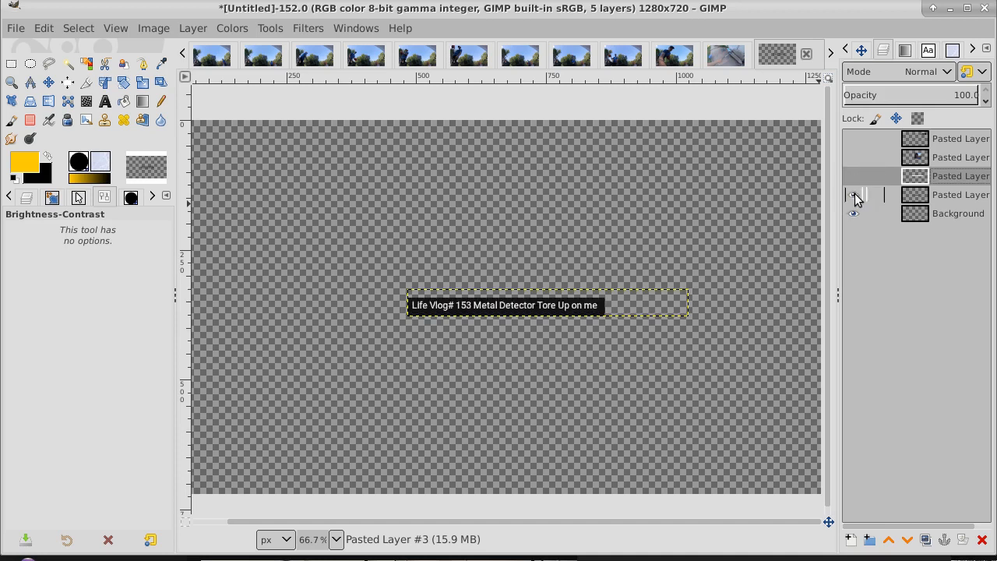
left_click(854, 177)
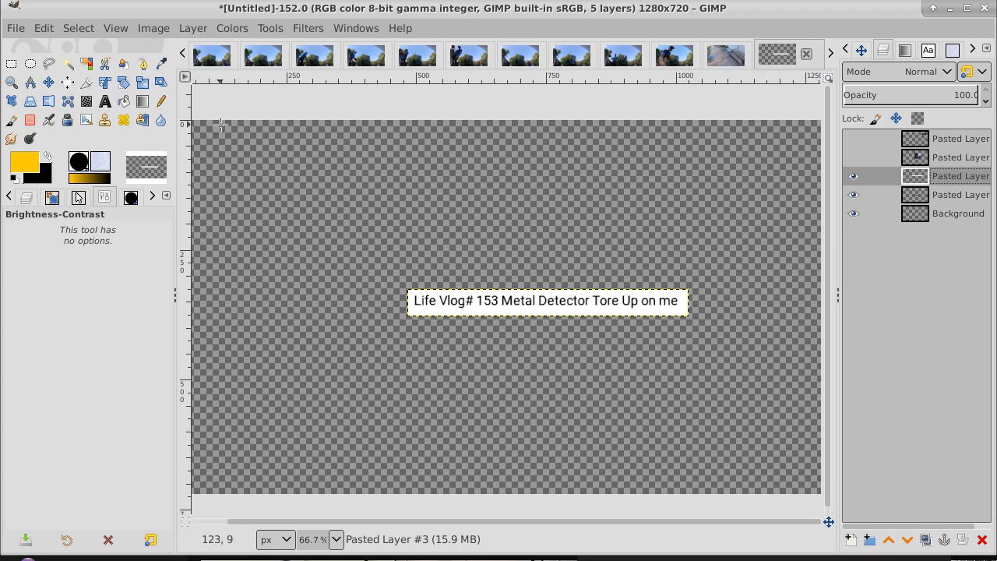
Fit the image in the window and move the white title layer to the bottom centre of the canvas.
left_click(127, 31)
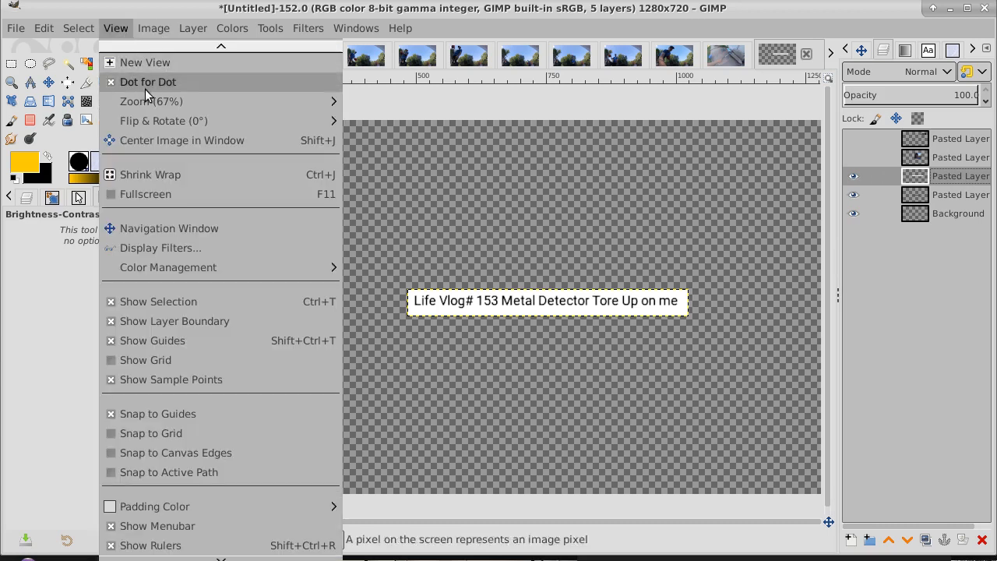
mouse_move(203, 102)
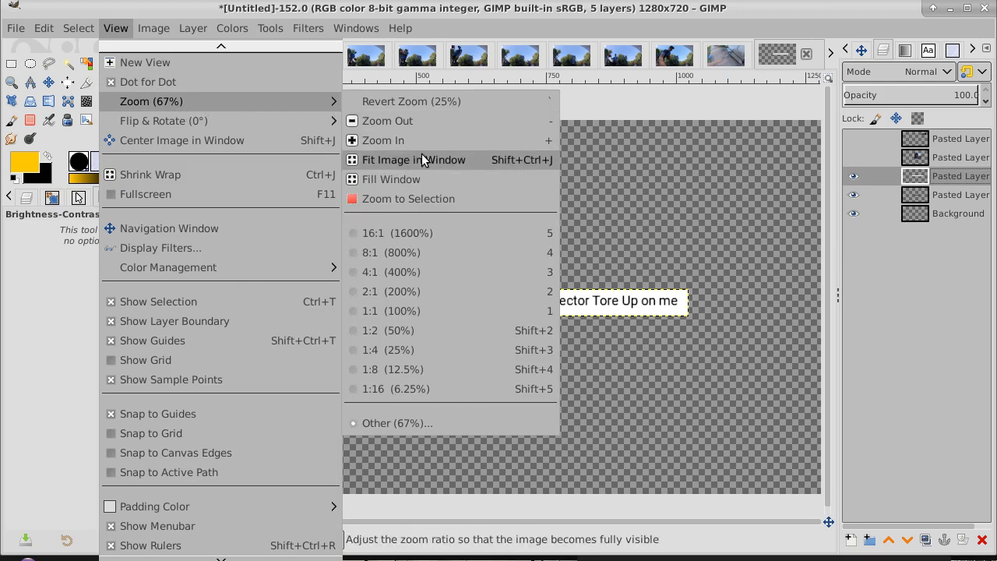
left_click(463, 160)
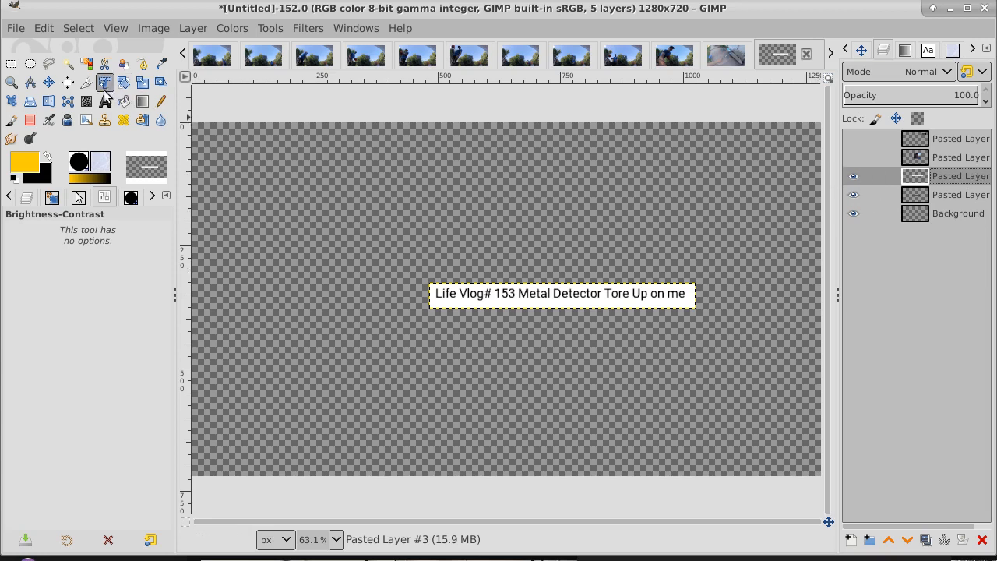
left_click(48, 82)
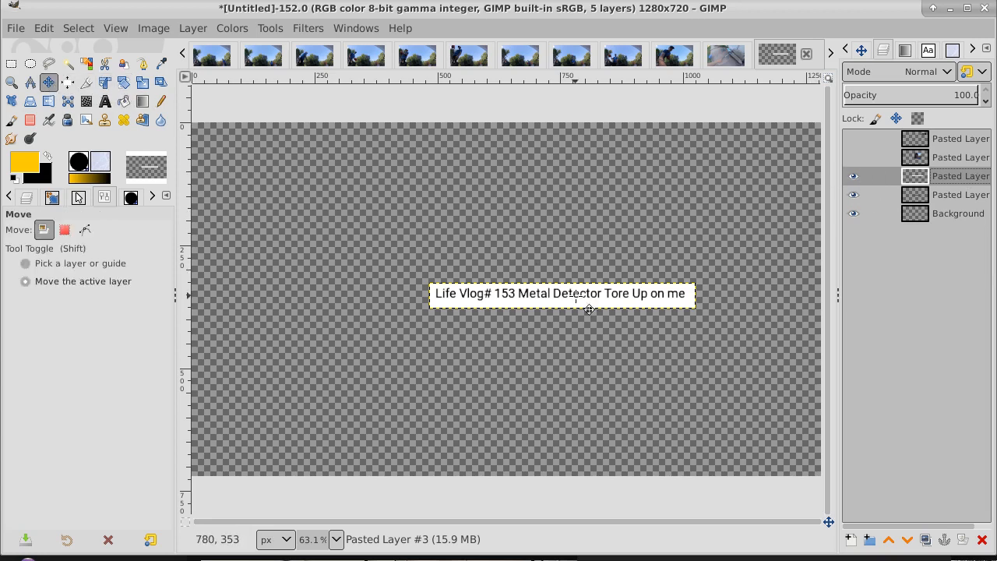
left_click_drag(590, 310, 536, 465)
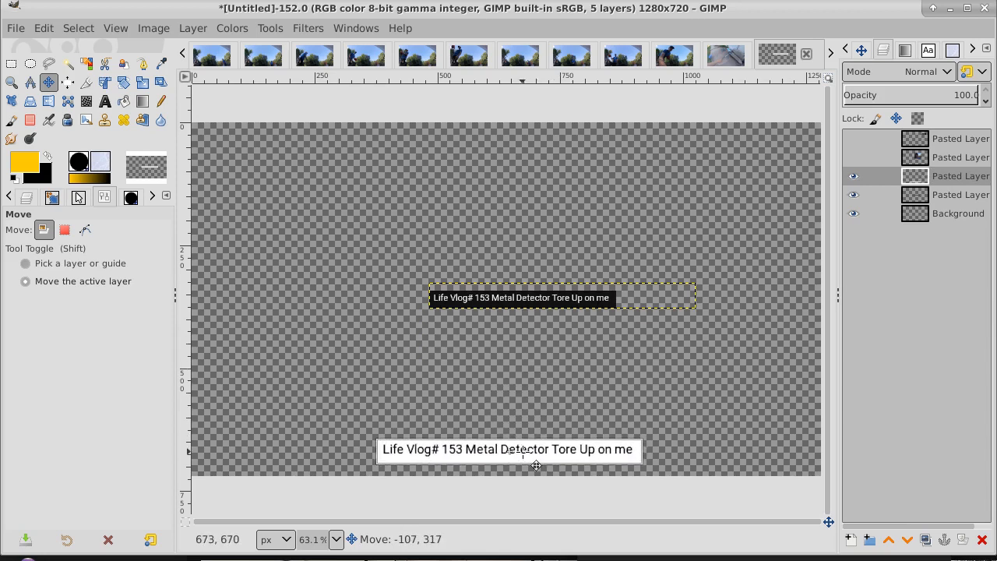
left_click_drag(537, 466, 538, 462)
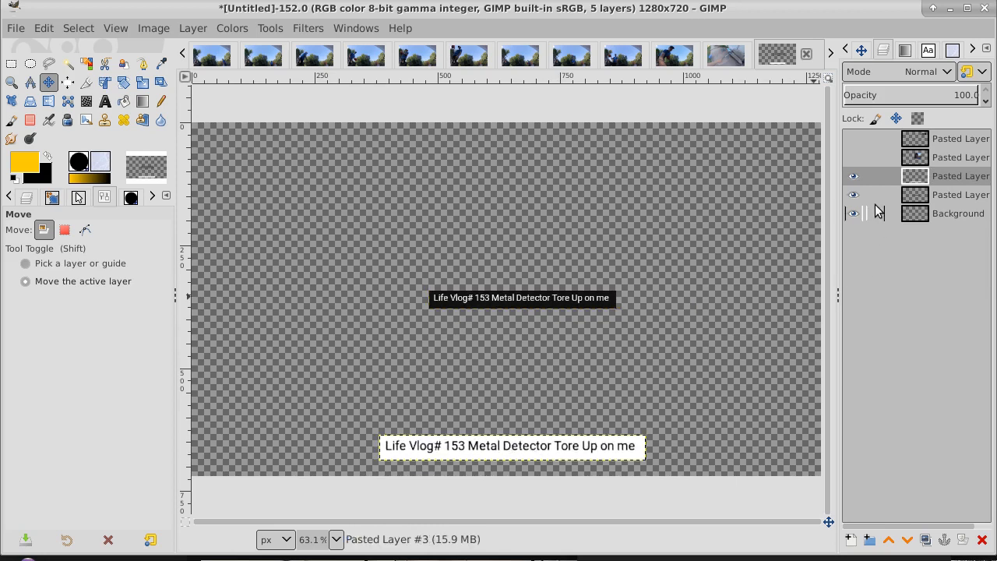
Hide the original black title layer and lower it beneath the Background layer.
left_click(855, 196)
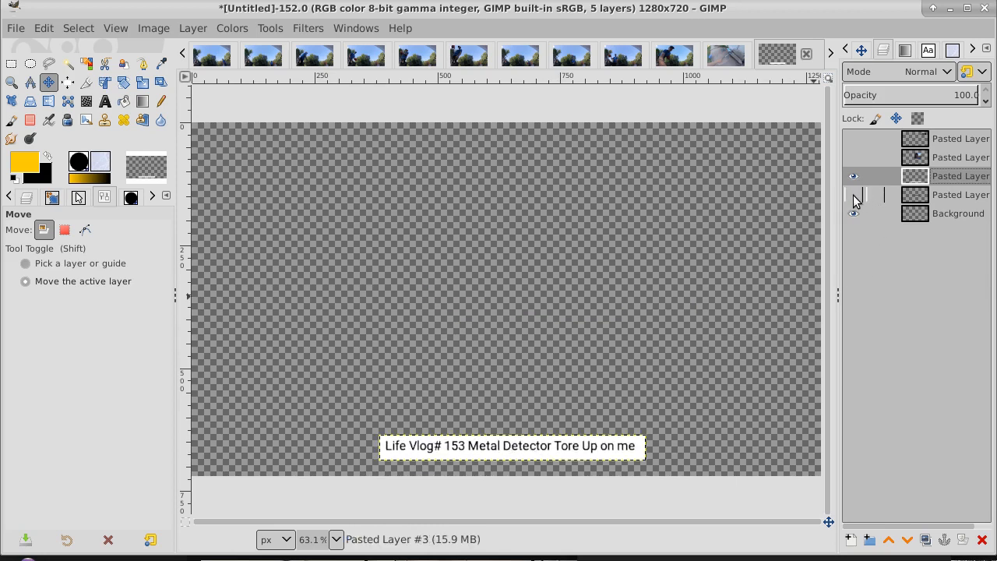
left_click(953, 194)
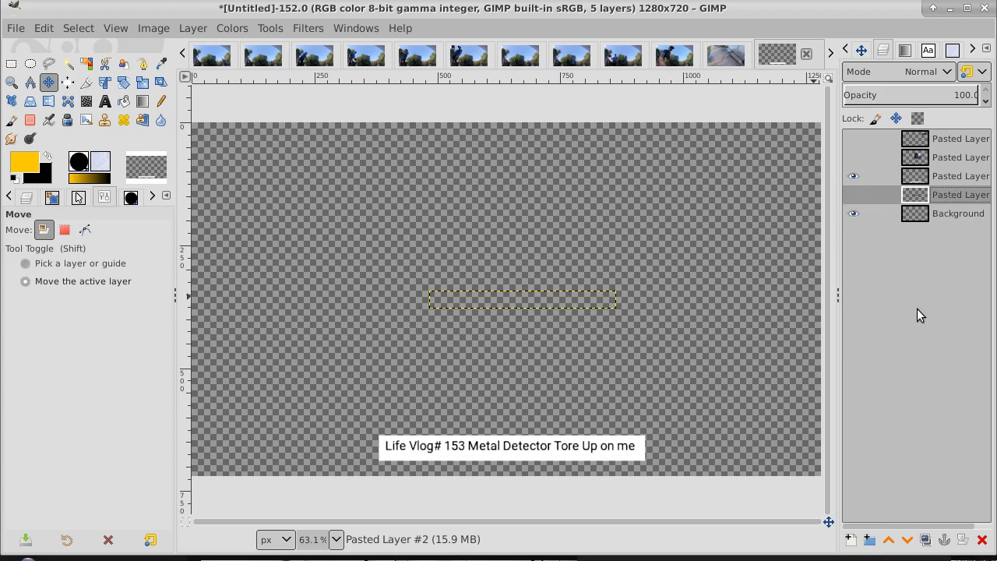
left_click(907, 541)
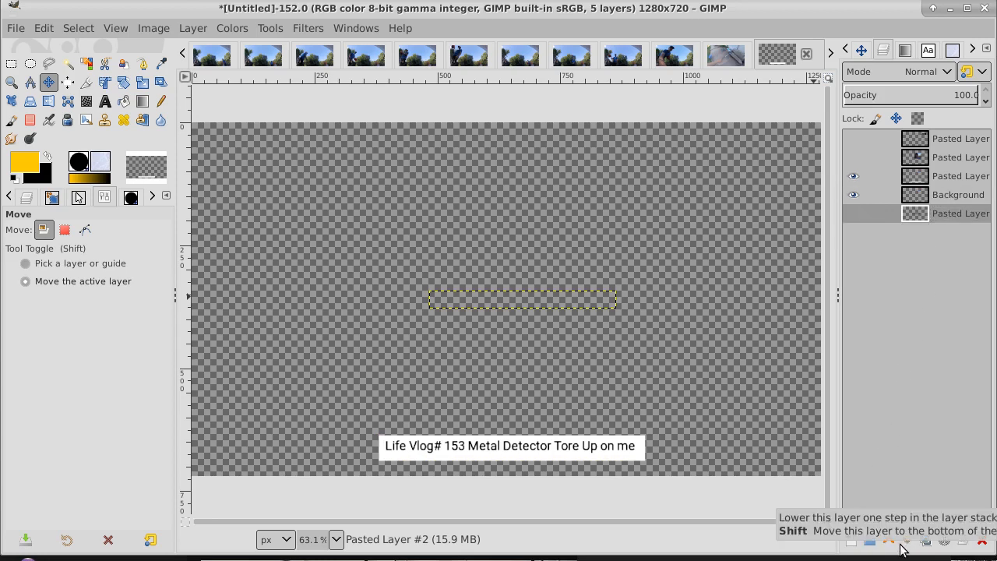
left_click(856, 215)
left_click(858, 214)
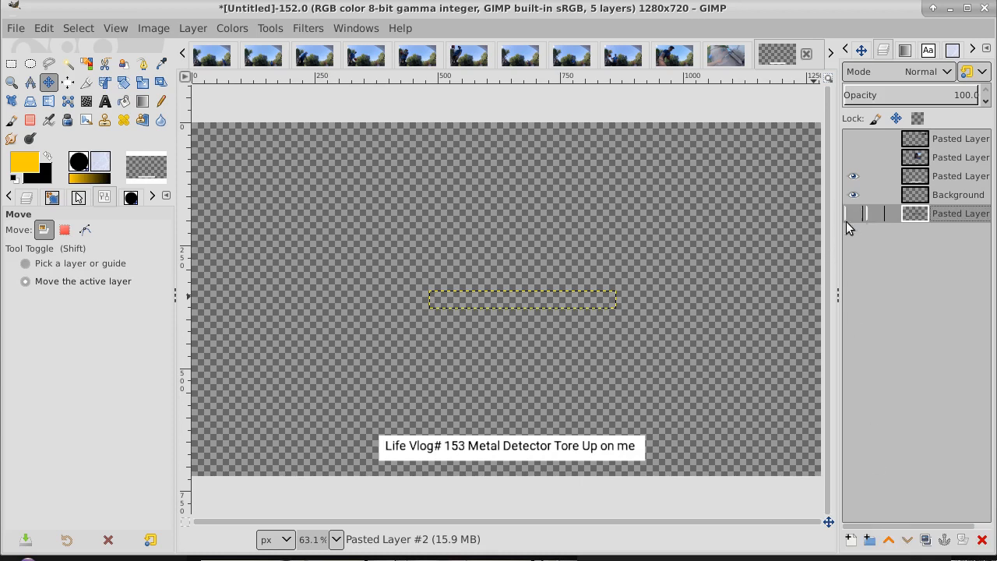
Extend the white title layer to the full image size and briefly check the two hidden layers above it.
left_click(948, 183)
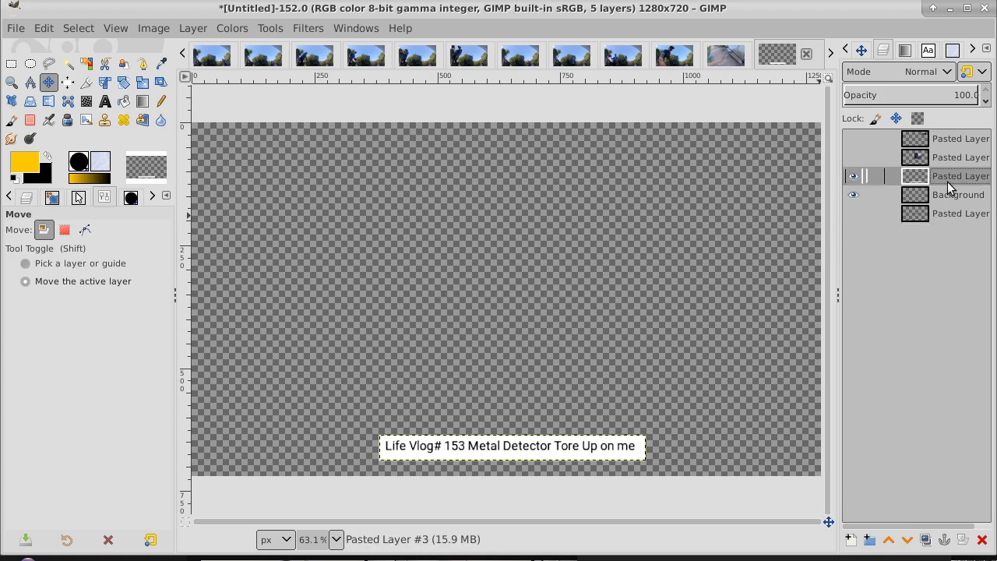
right_click(948, 181)
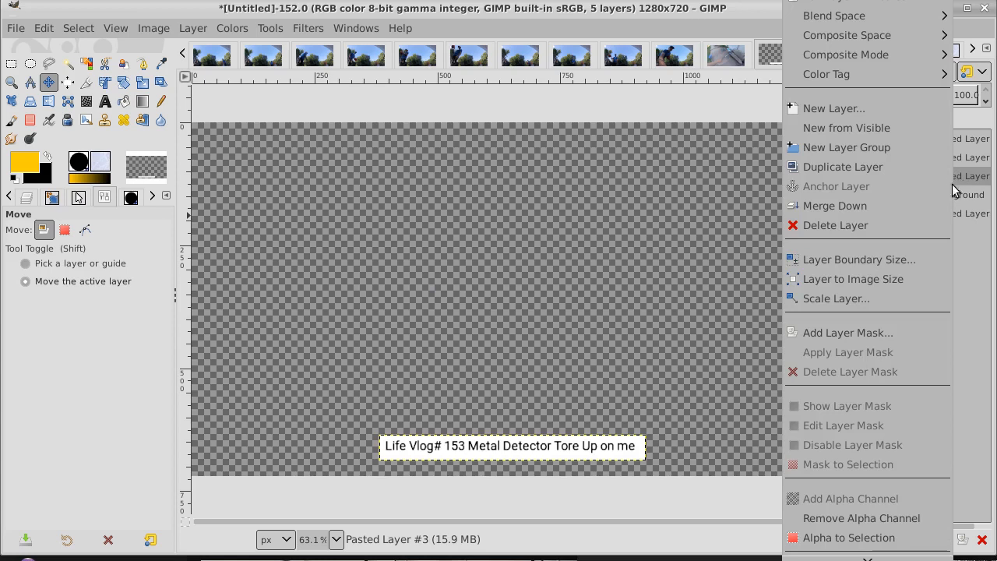
left_click(905, 277)
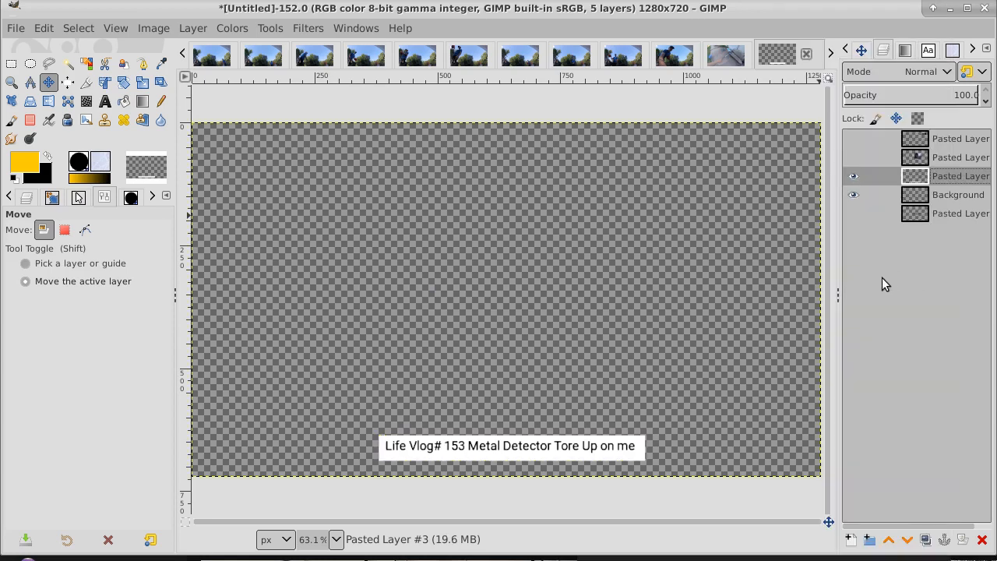
left_click(853, 139)
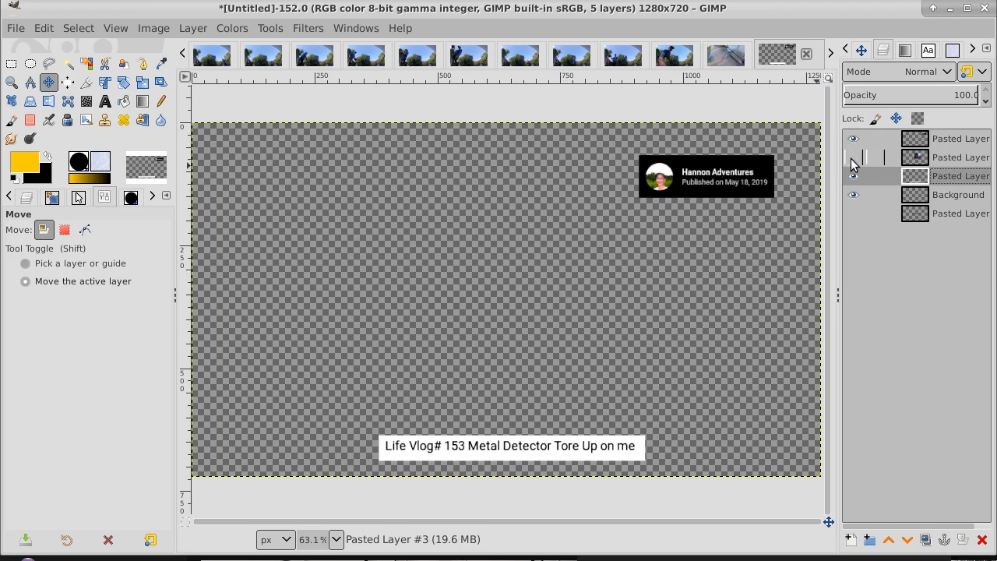
left_click(853, 162)
left_click(853, 139)
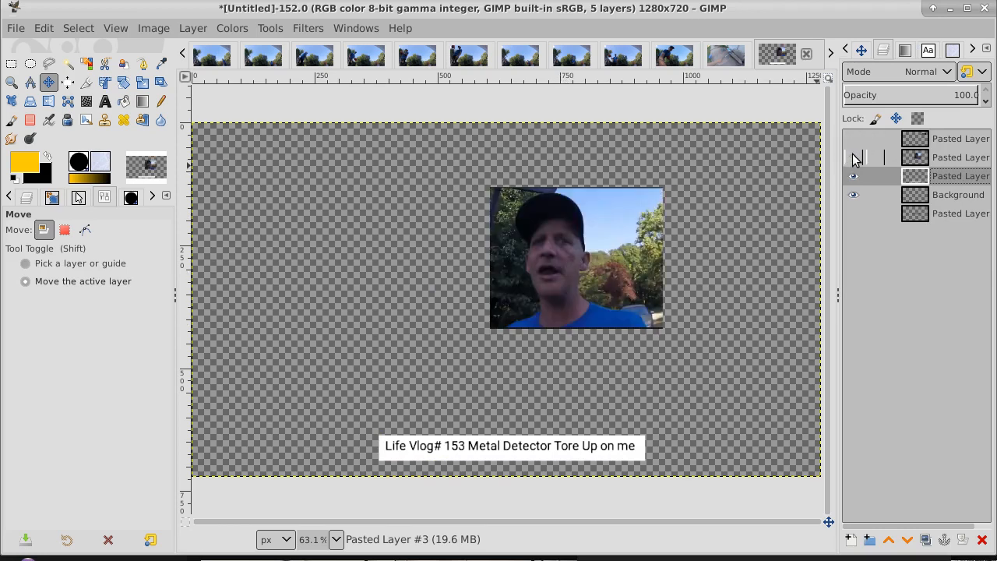
left_click(853, 158)
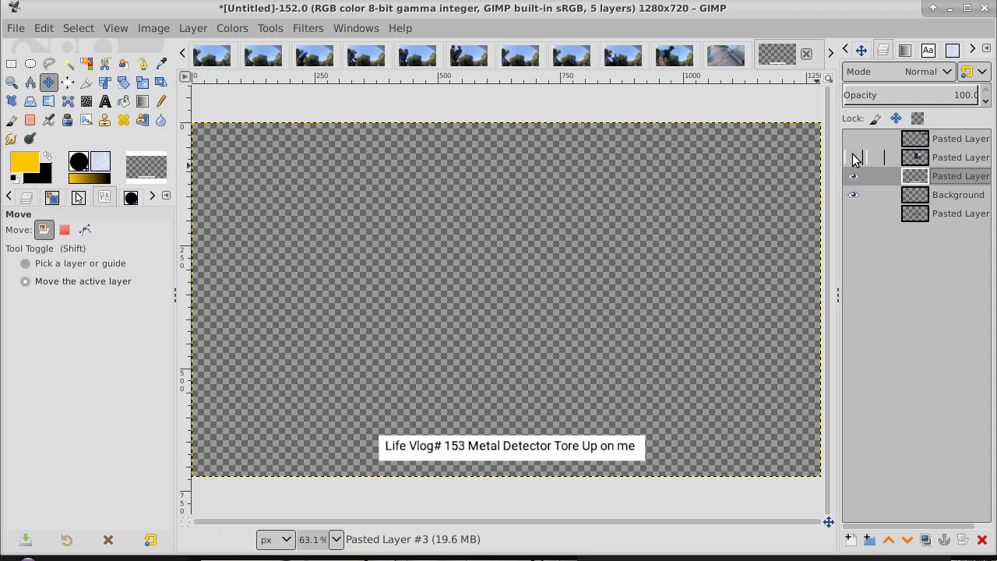
Go back to the YouTube page screenshot and close it, discarding its changes.
left_click(182, 53)
left_click(183, 53)
left_click(183, 53)
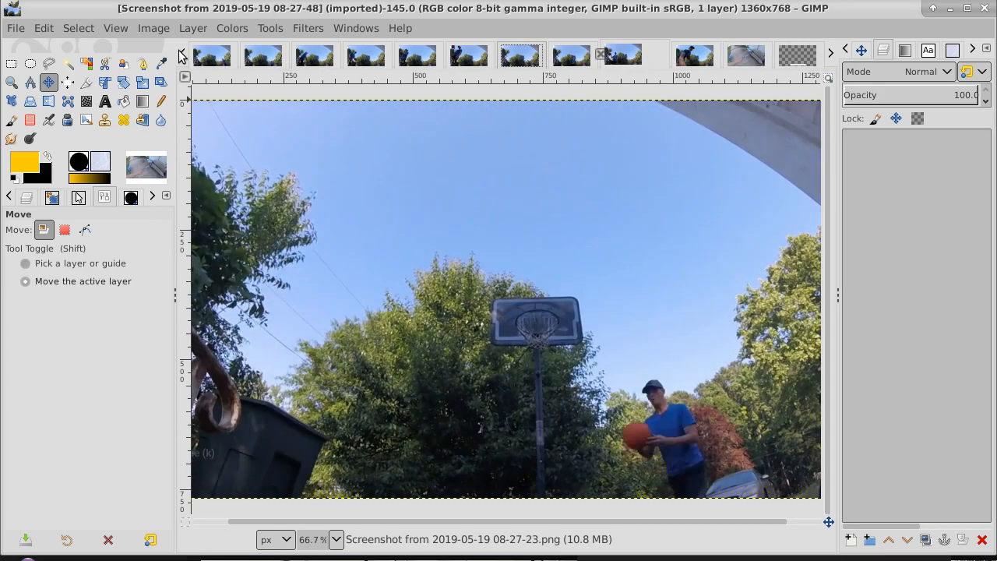
left_click(182, 53)
left_click(183, 53)
left_click(183, 53)
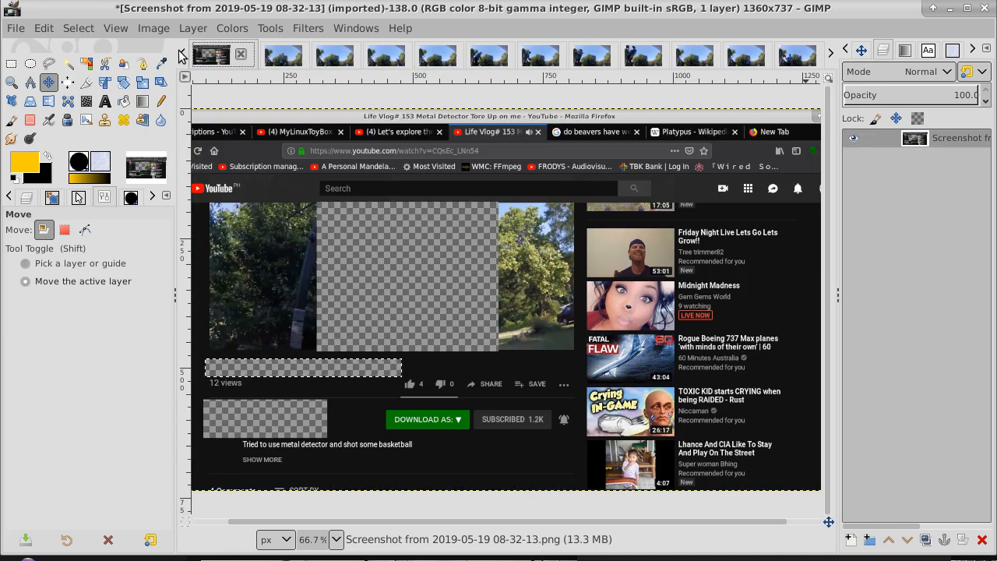
left_click(241, 59)
left_click(623, 368)
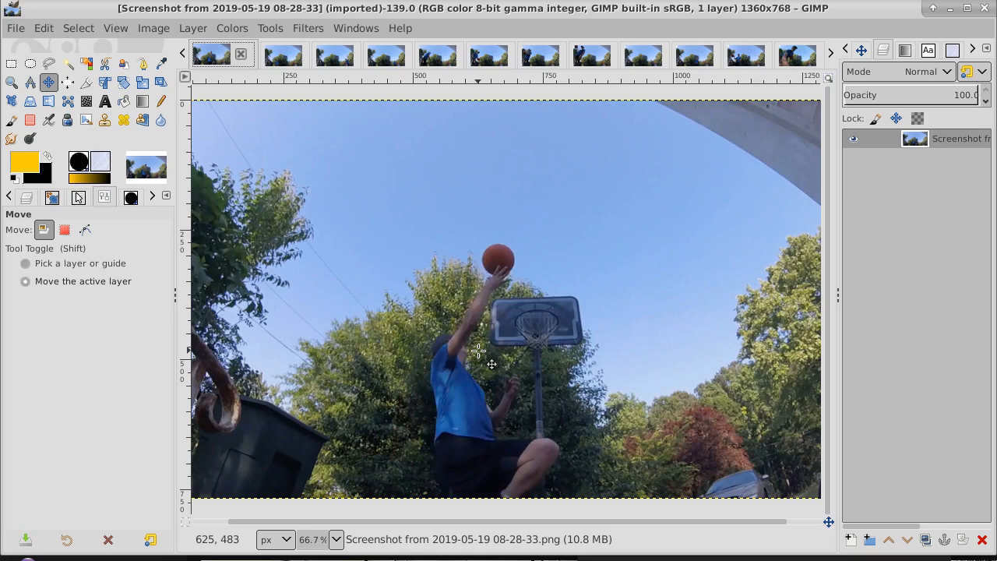
Select the entire 08-28-33 screenshot of the basketball shot and return to the untitled 1280 × 720 image.
left_click(67, 29)
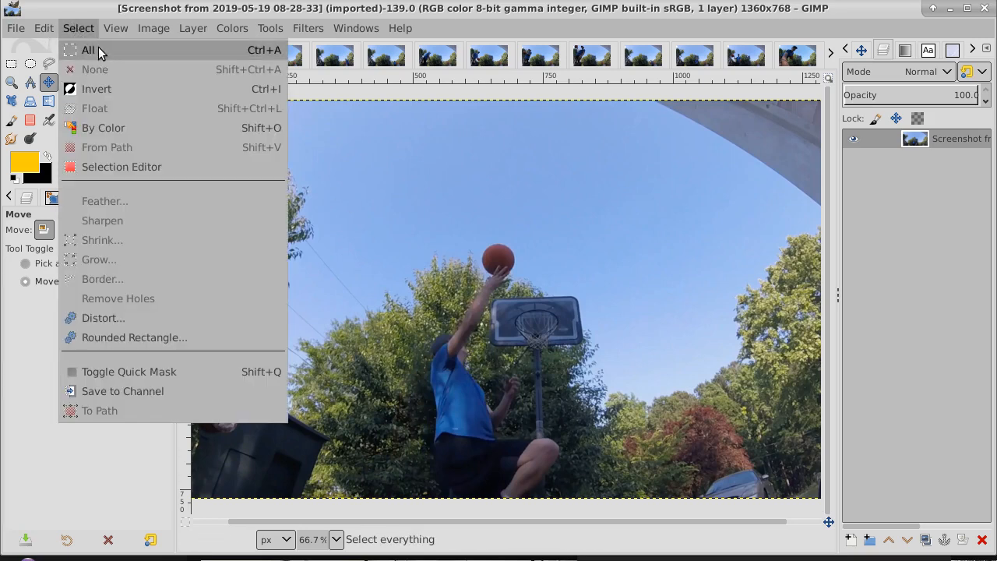
left_click(99, 50)
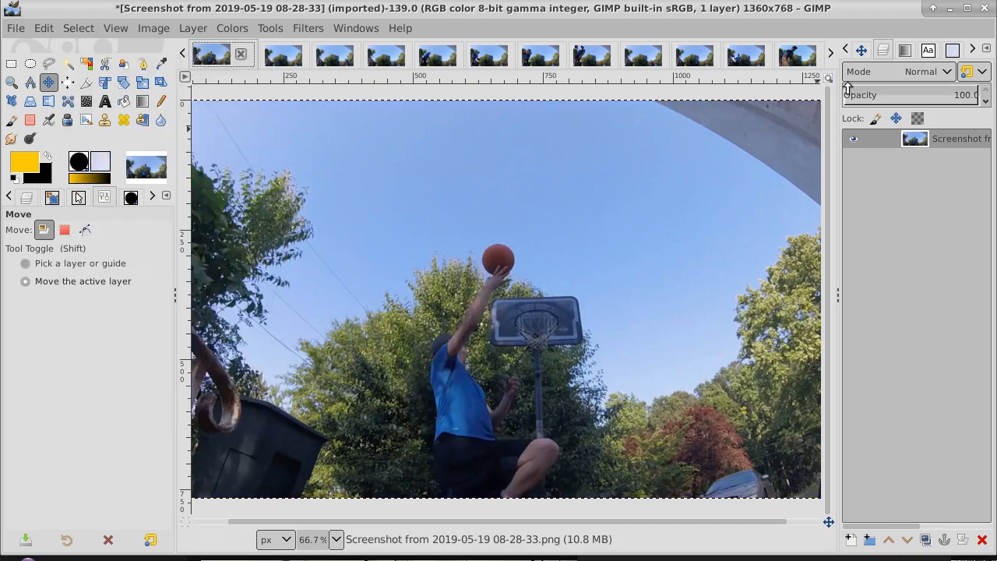
left_click(830, 53)
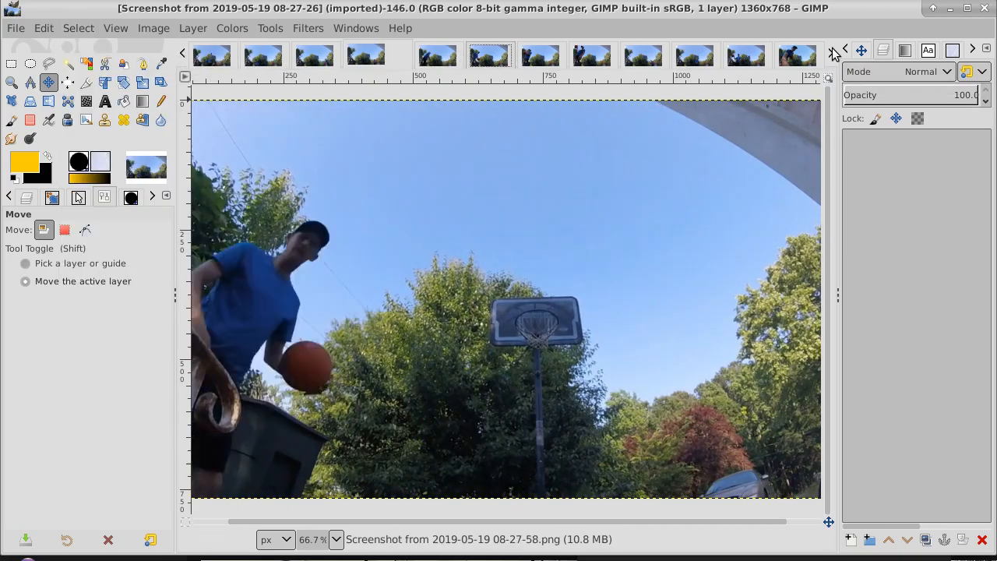
left_click(831, 53)
left_click(830, 53)
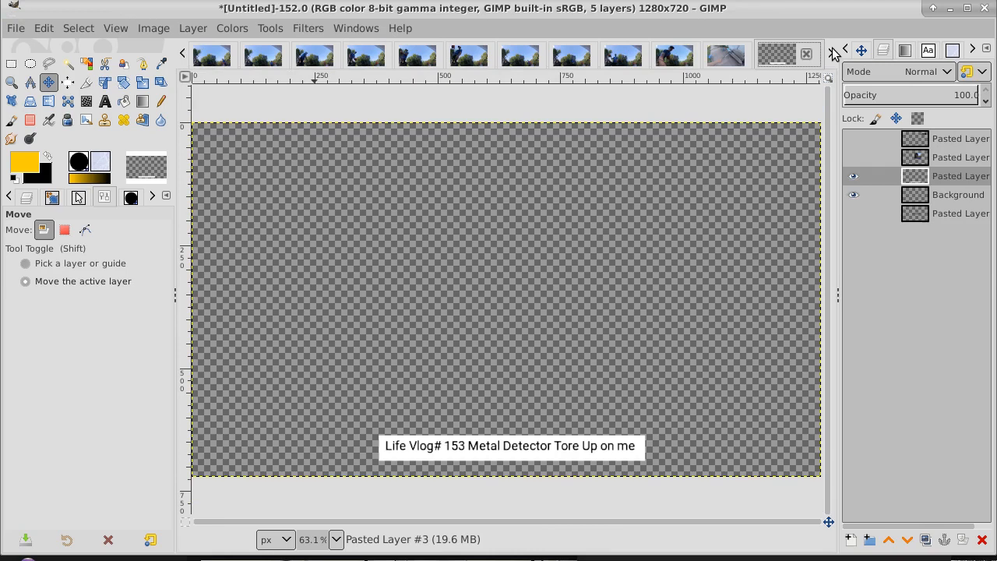
left_click(42, 29)
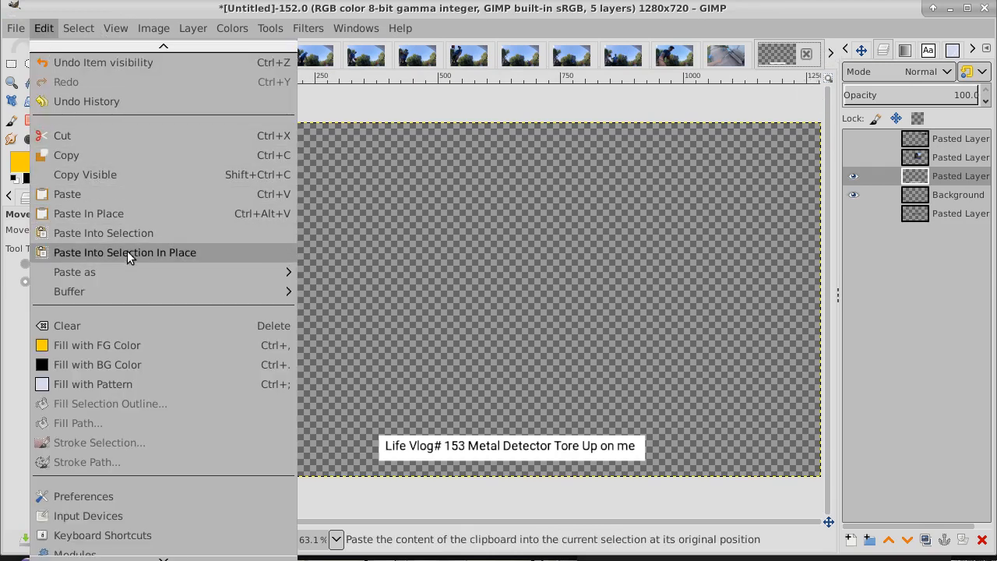
mouse_move(153, 272)
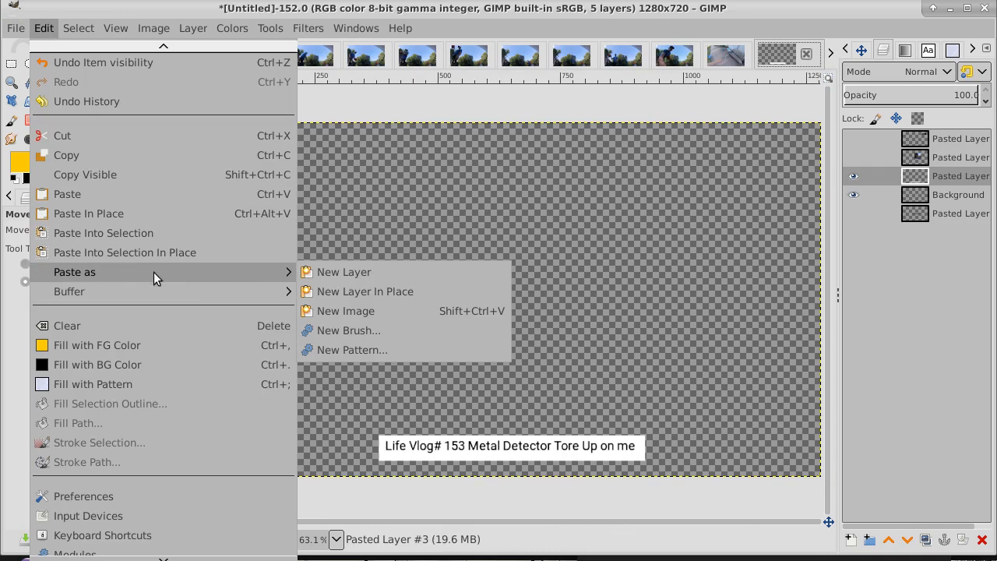
left_click(343, 272)
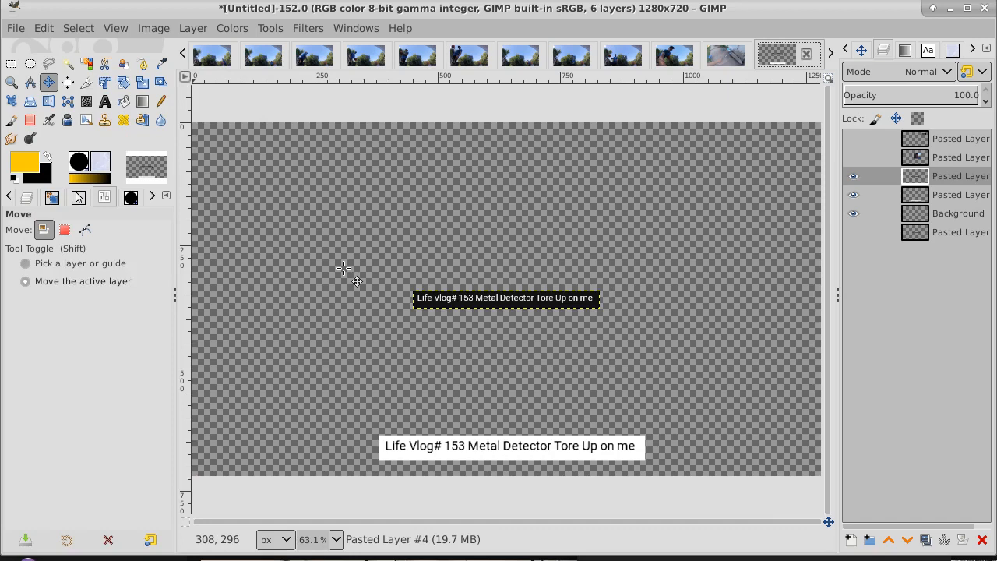
key("ctrl+z")
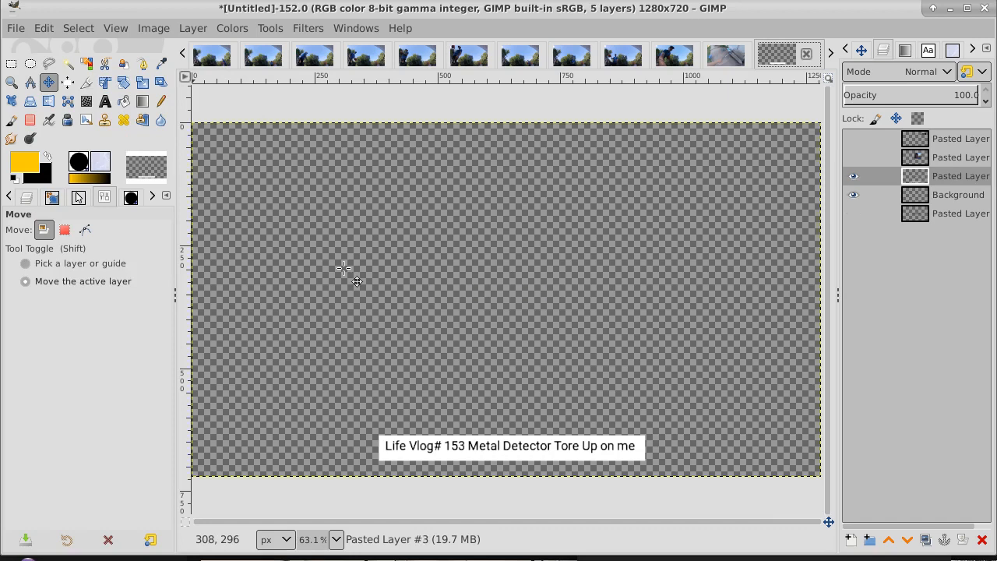
Go back to the 08-28-33 basketball screenshot, select it all and copy it.
left_click(181, 54)
left_click(181, 55)
left_click(182, 54)
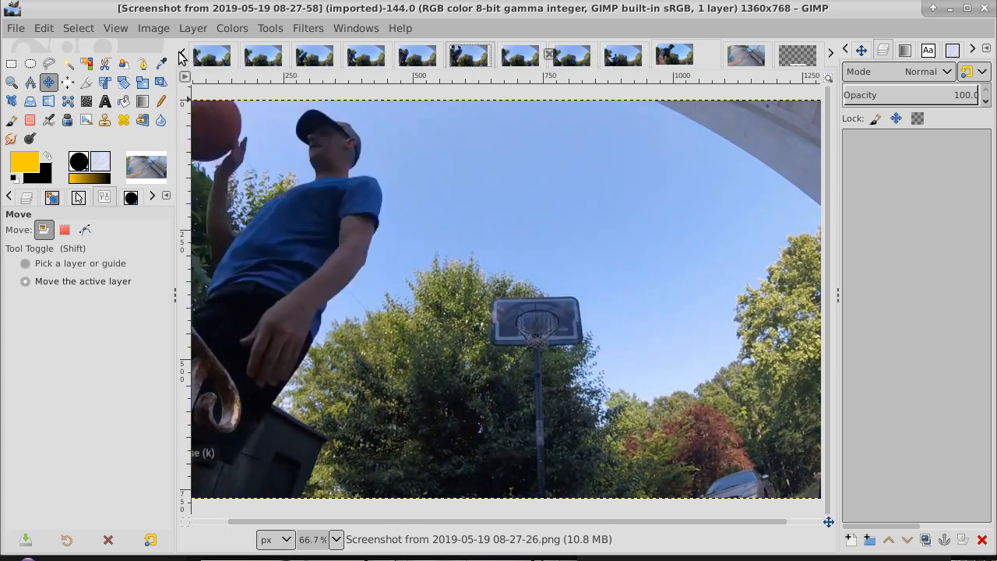
left_click(182, 54)
left_click(181, 54)
left_click(182, 54)
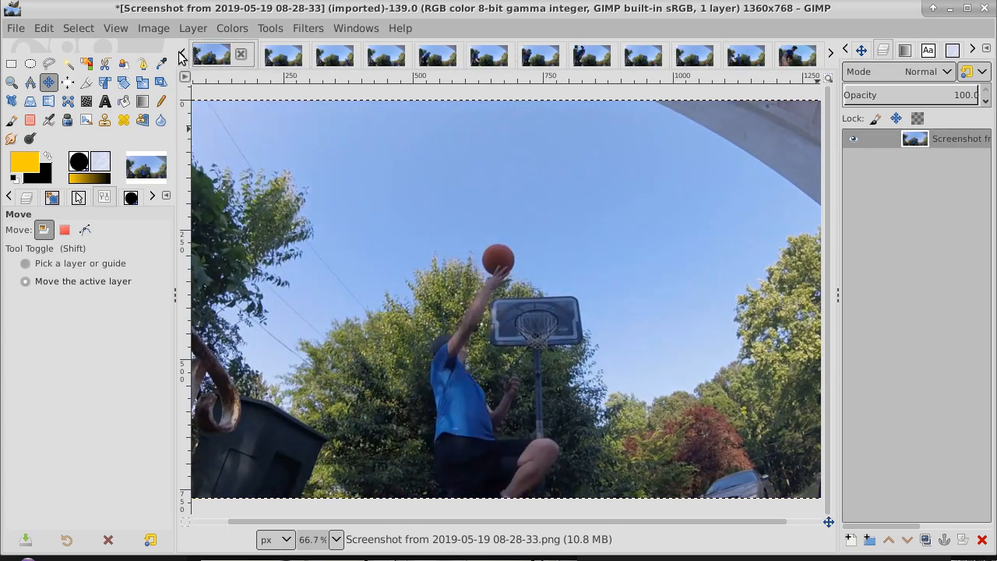
left_click(78, 28)
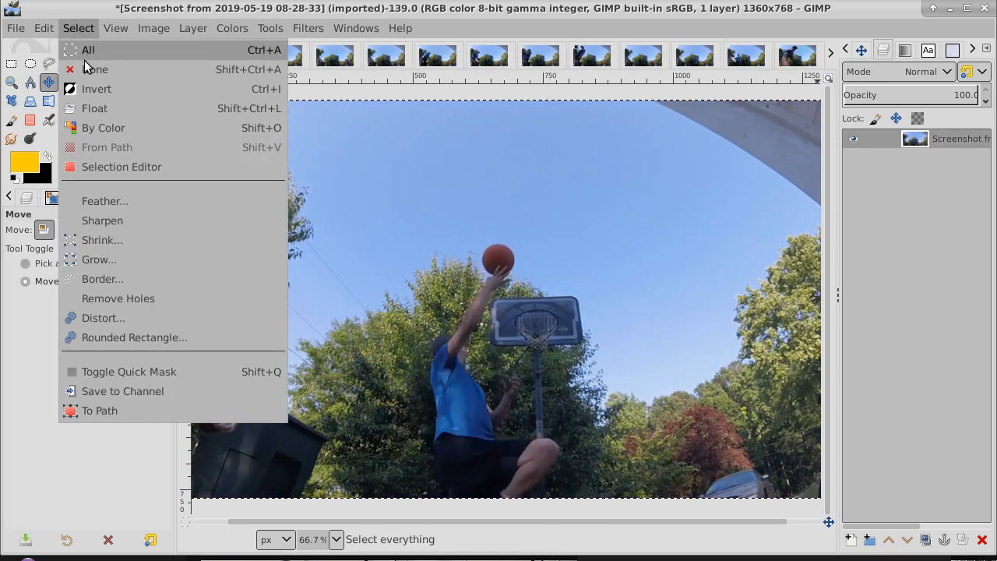
left_click(88, 49)
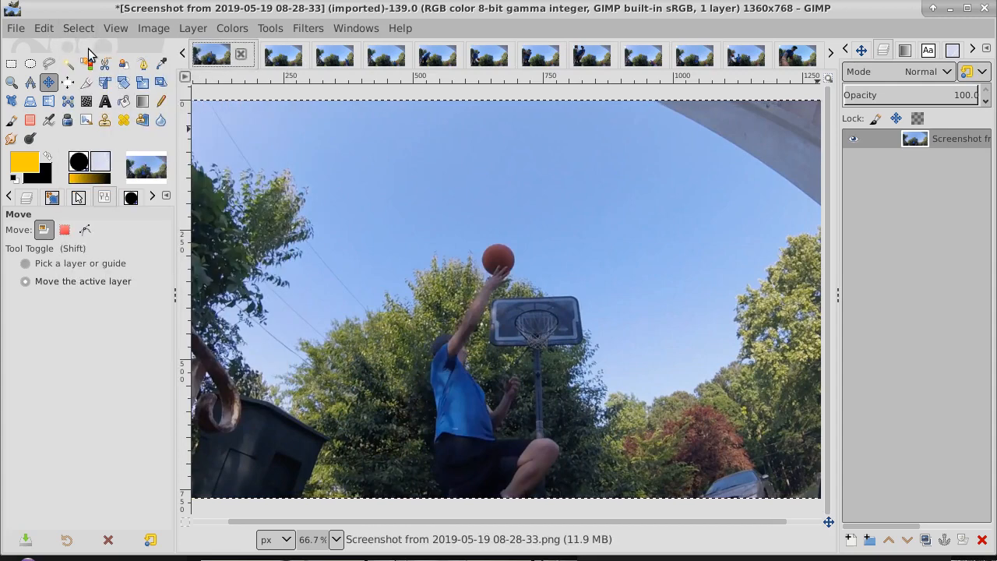
left_click(44, 28)
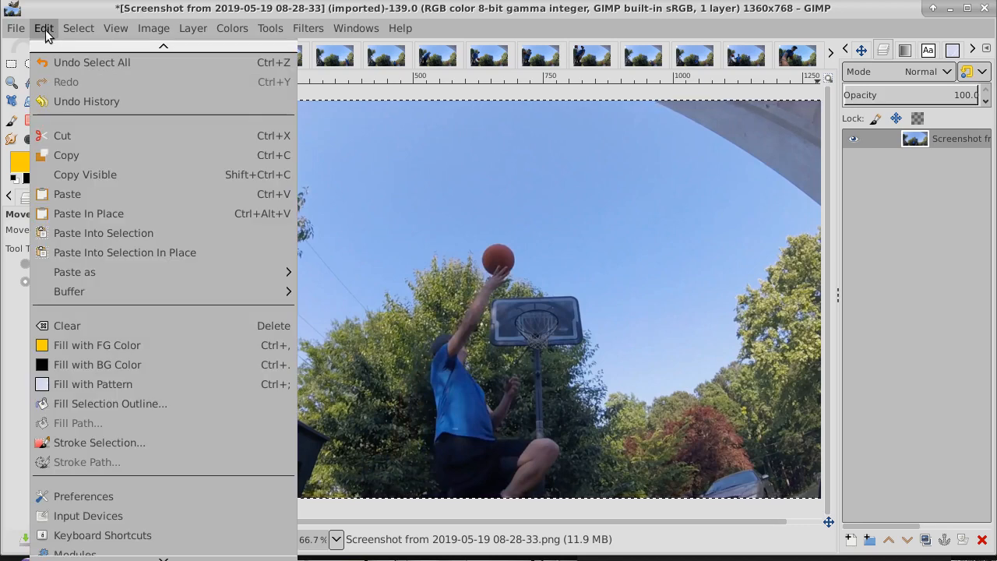
left_click(112, 155)
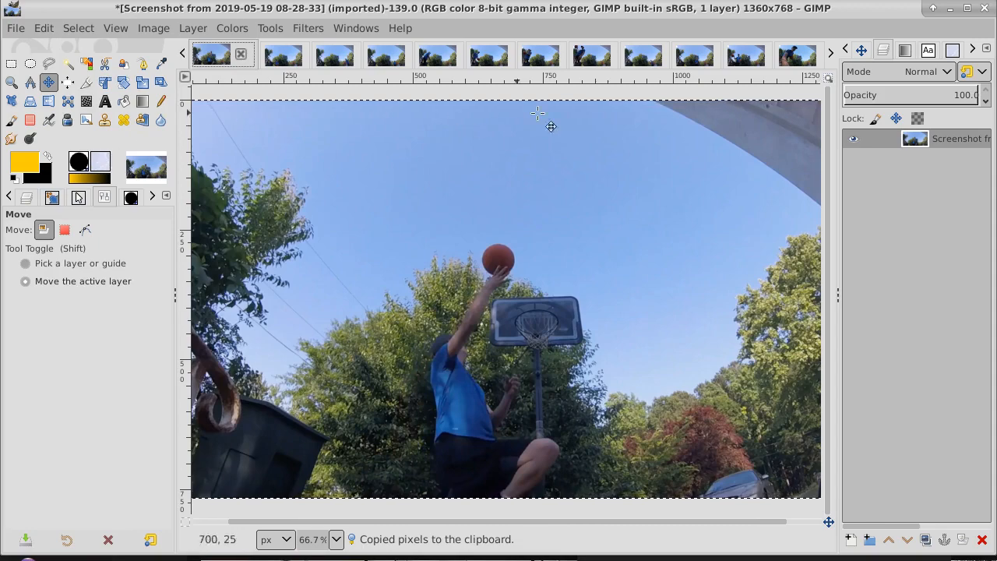
Return to the untitled 1280 × 720 image and paste the copied basketball screenshot as a new layer.
left_click(831, 53)
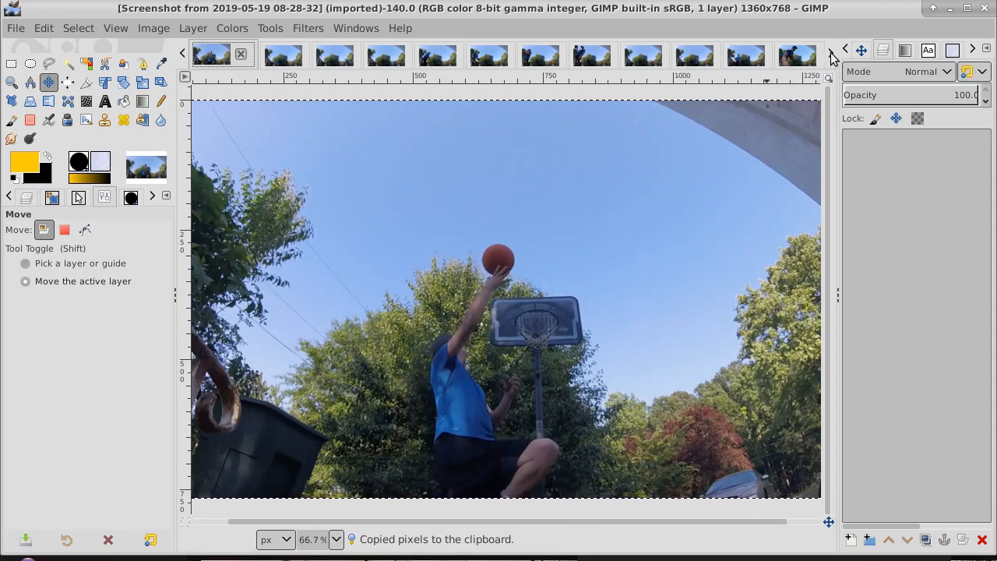
left_click(831, 53)
left_click(831, 52)
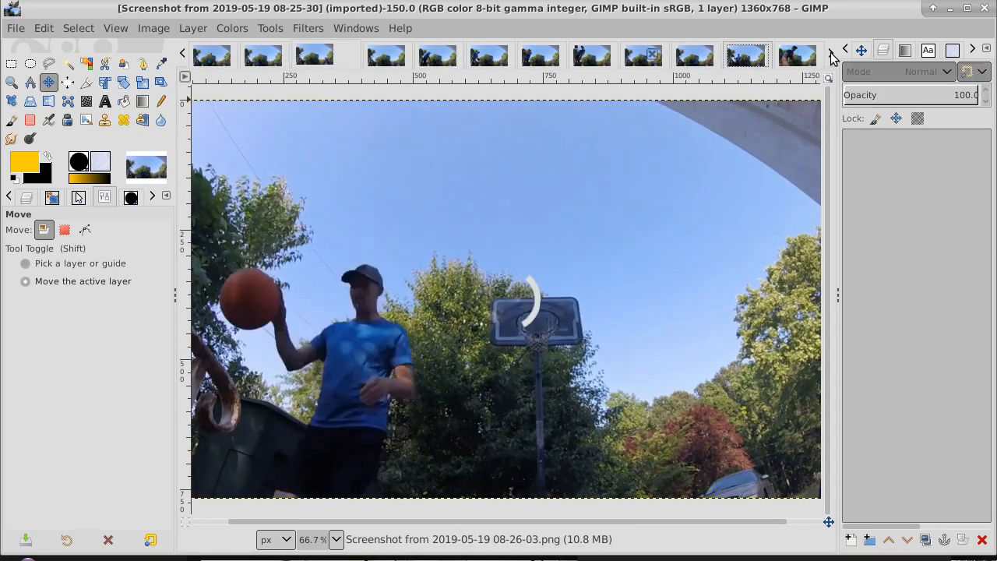
left_click(831, 52)
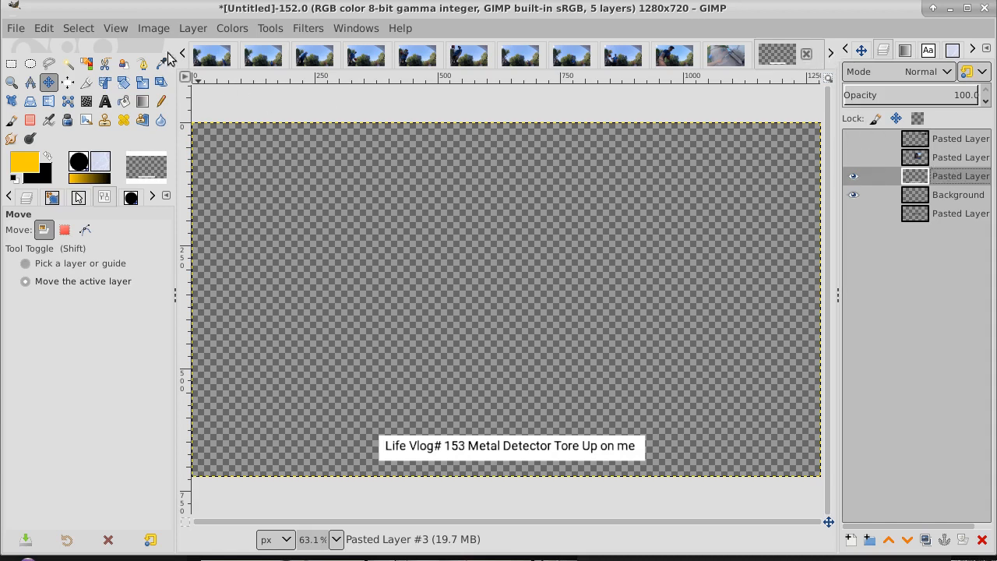
left_click(80, 29)
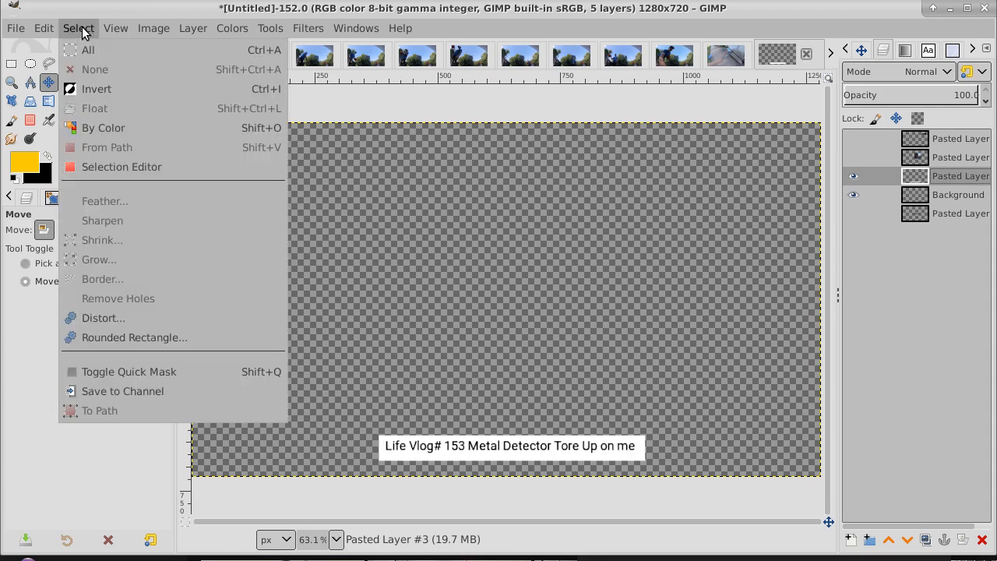
mouse_move(43, 29)
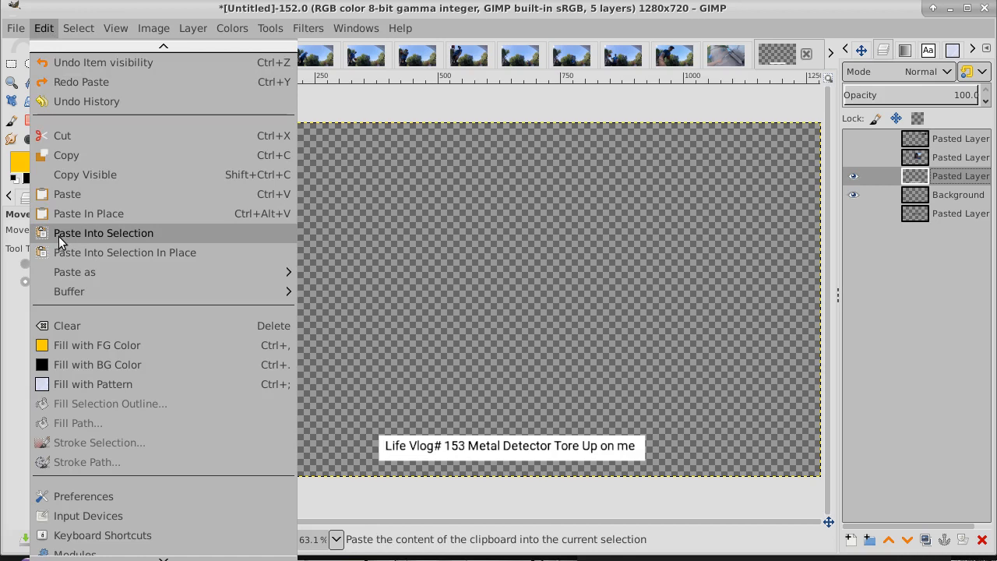
mouse_move(58, 279)
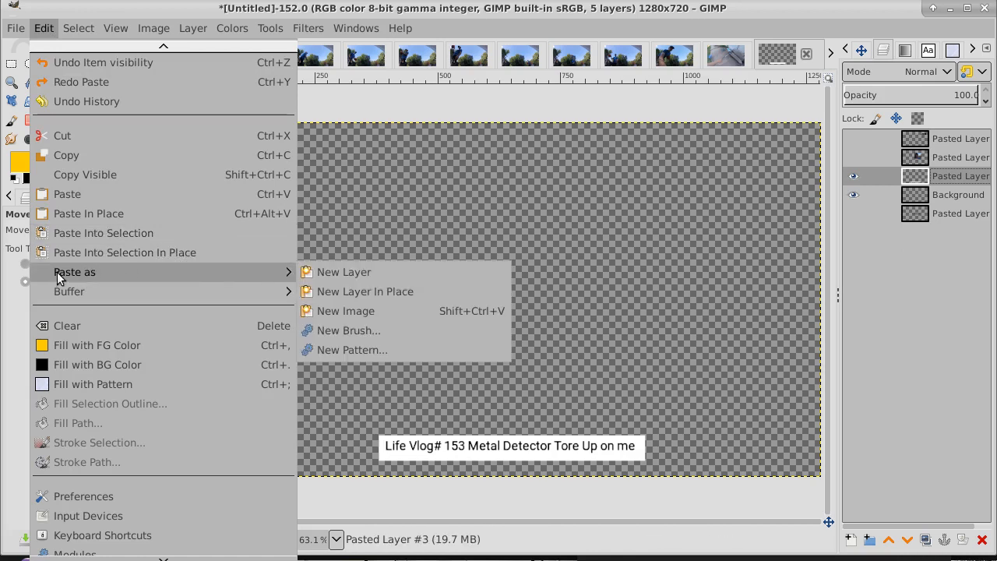
left_click(434, 272)
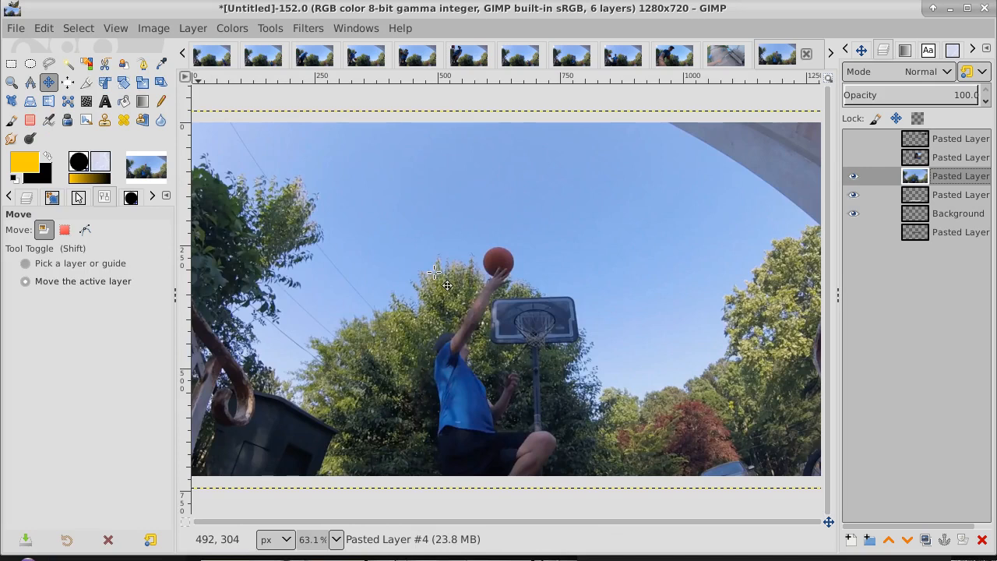
Show the channel avatar and name layer and raise the white title layer two positions, above the hidden man layer.
left_click(855, 138)
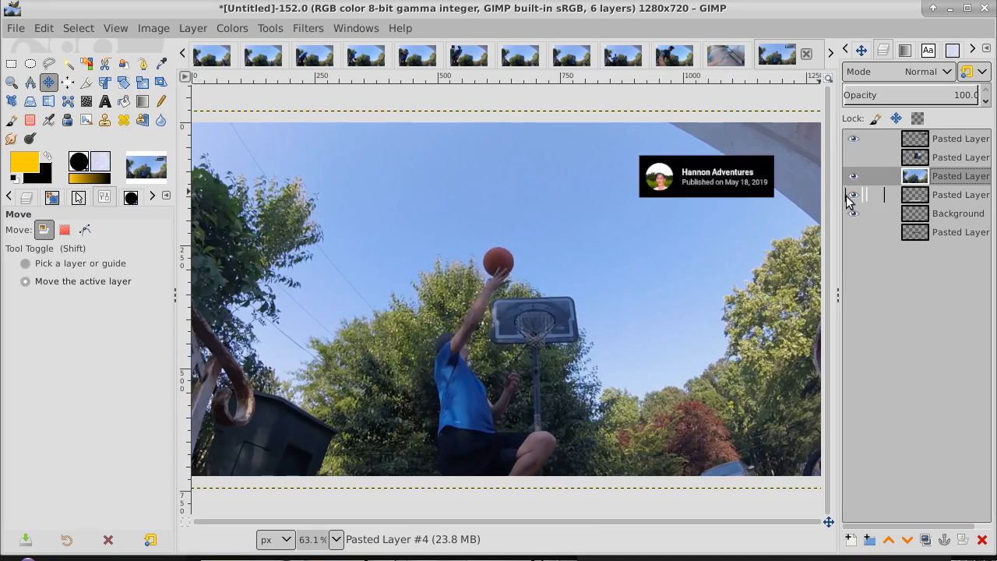
left_click(950, 200)
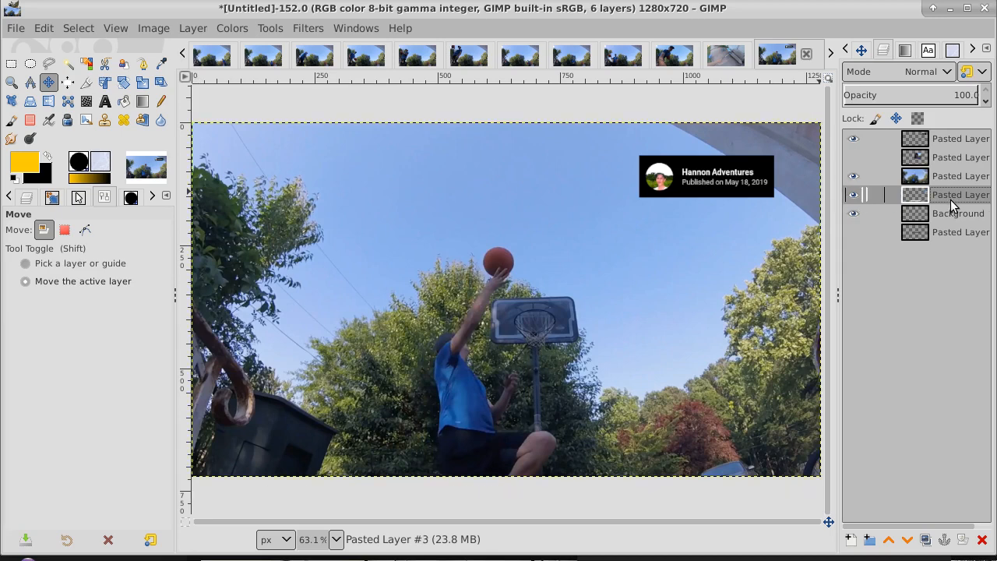
left_click(890, 541)
left_click(889, 540)
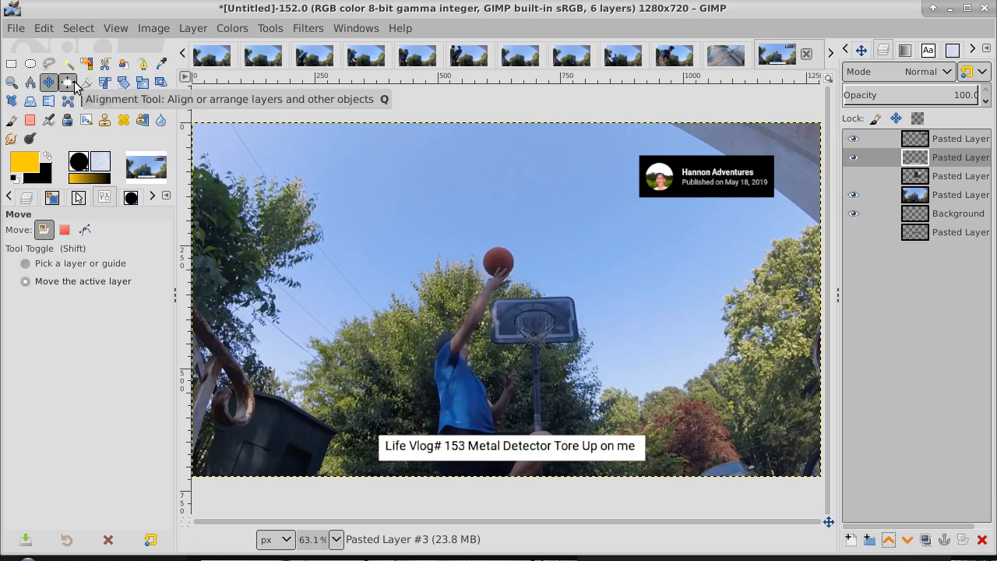
Shift the basketball screenshot layer about 10 px right and 12 px down, and fit its boundary to the image size.
left_click(980, 195)
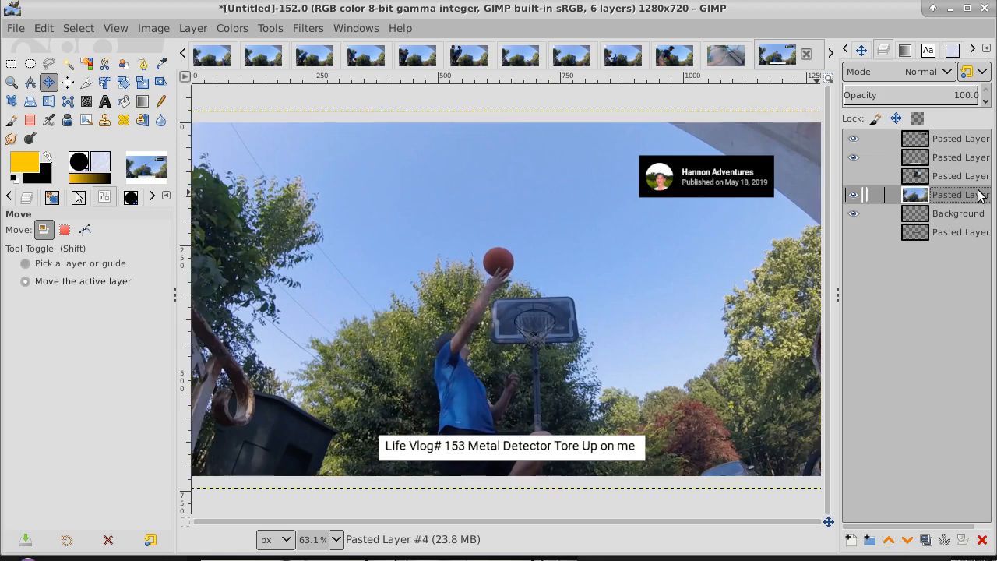
left_click(11, 82)
left_click(416, 272)
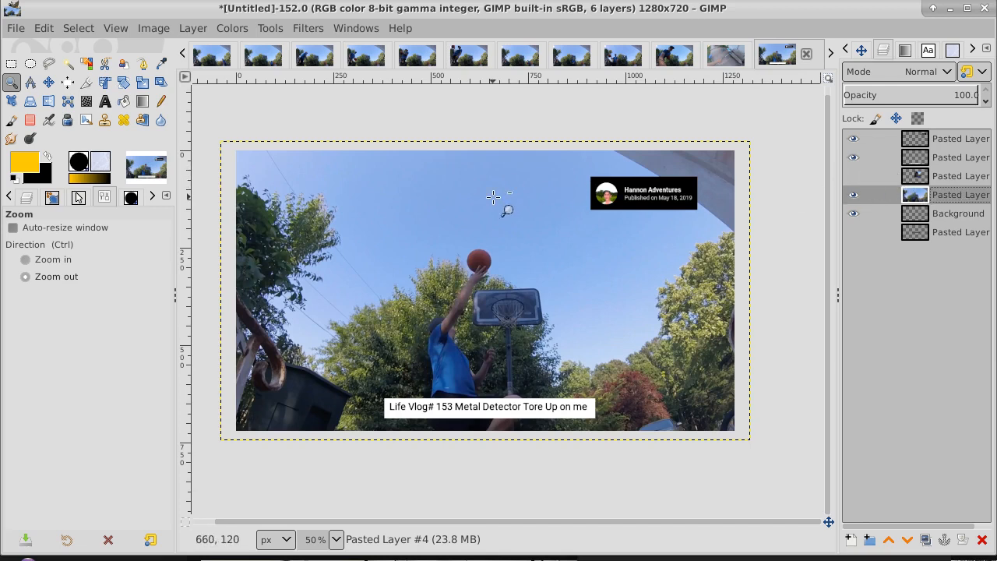
left_click(51, 86)
mouse_move(483, 246)
left_mouse_down()
mouse_move(459, 256)
mouse_move(431, 250)
mouse_move(501, 251)
mouse_move(471, 250)
mouse_move(487, 250)
left_mouse_up()
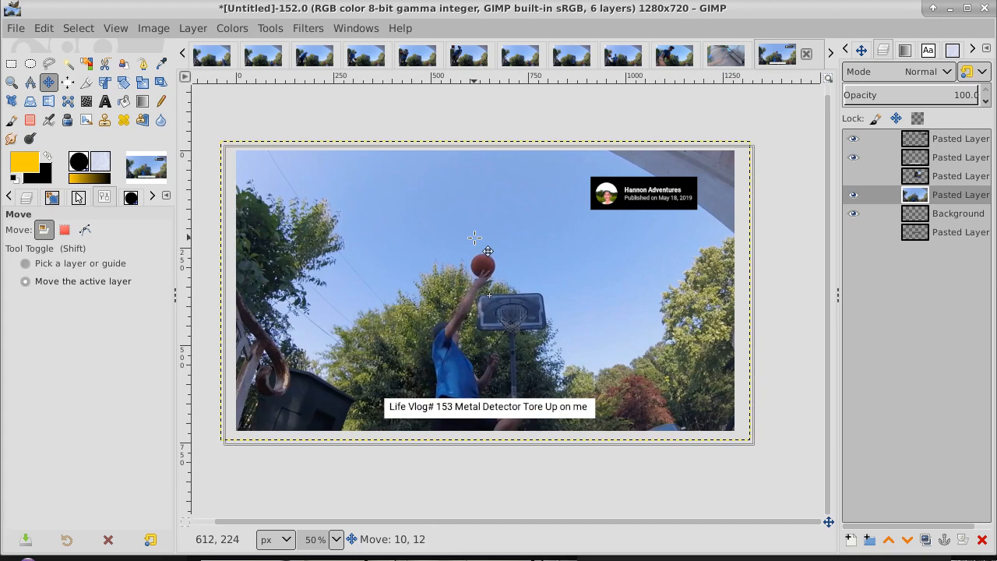
left_click_drag(487, 250, 487, 251)
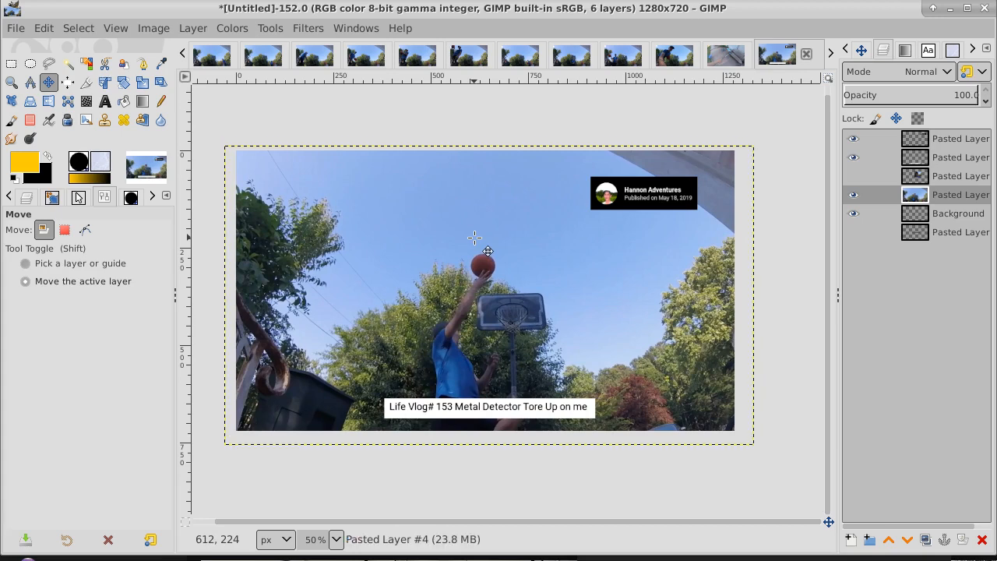
right_click(965, 195)
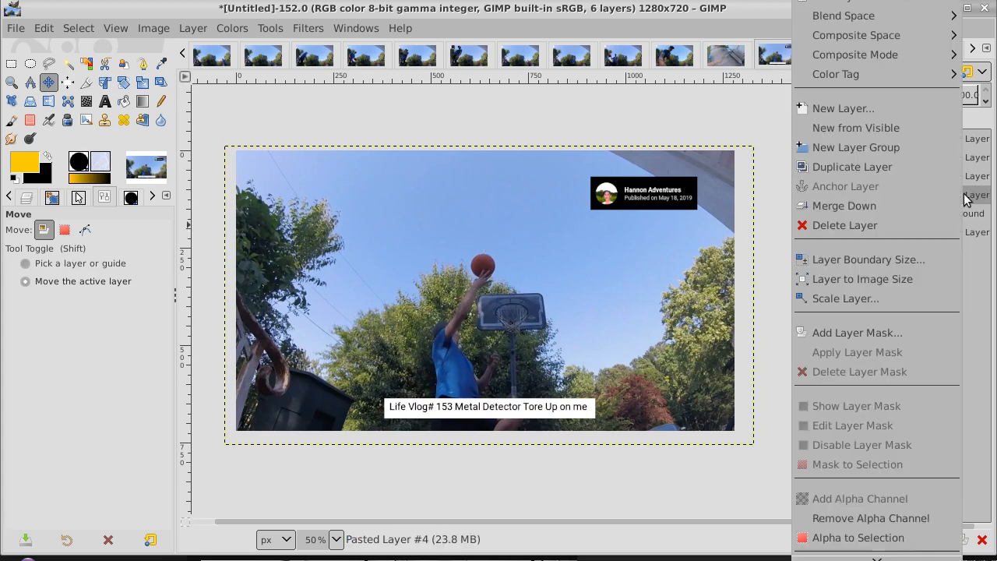
left_click(918, 278)
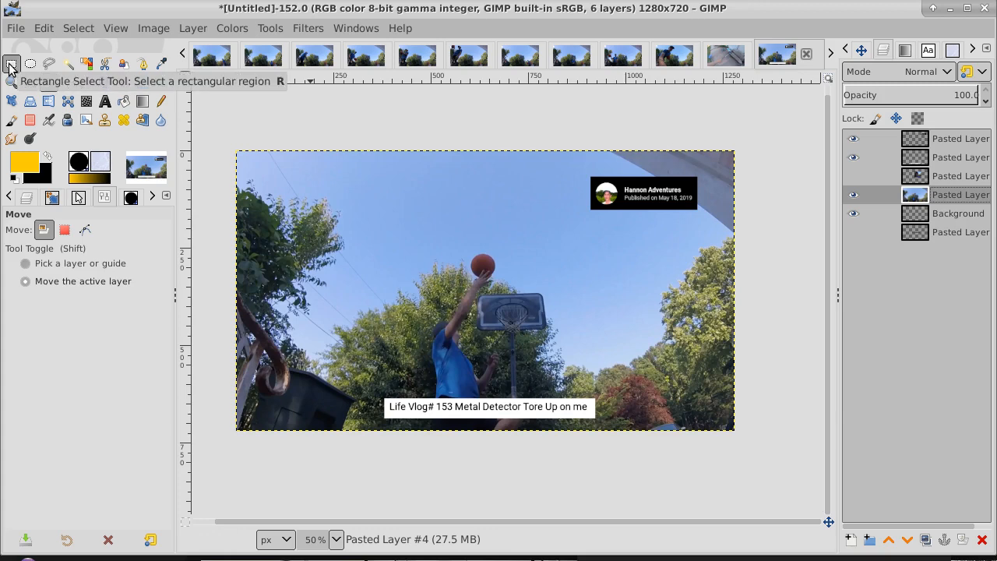
Add a transparent layer above the basketball screenshot and sample the screenshot's sky blue as the foreground color.
left_click(850, 539)
left_click(990, 548)
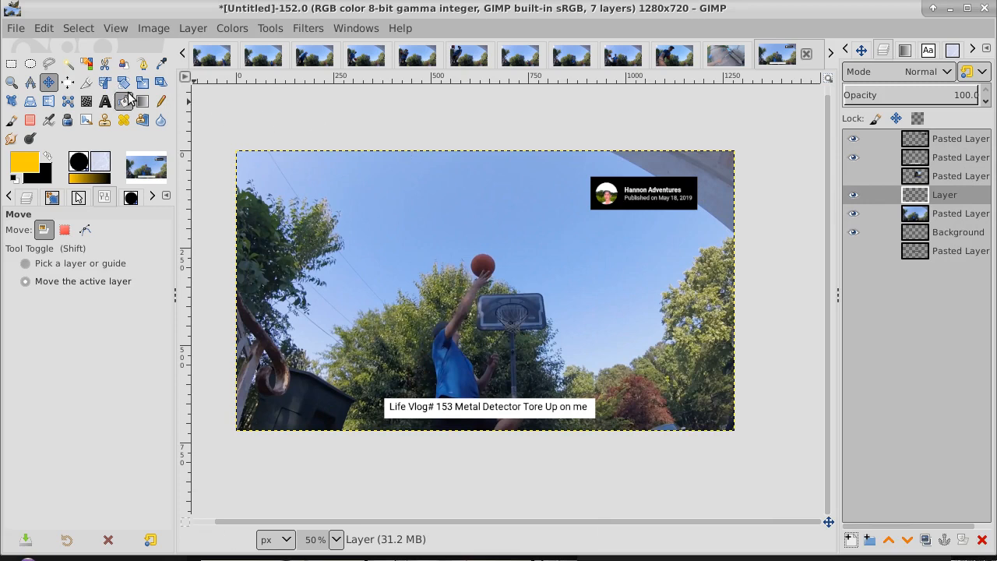
left_click(977, 217)
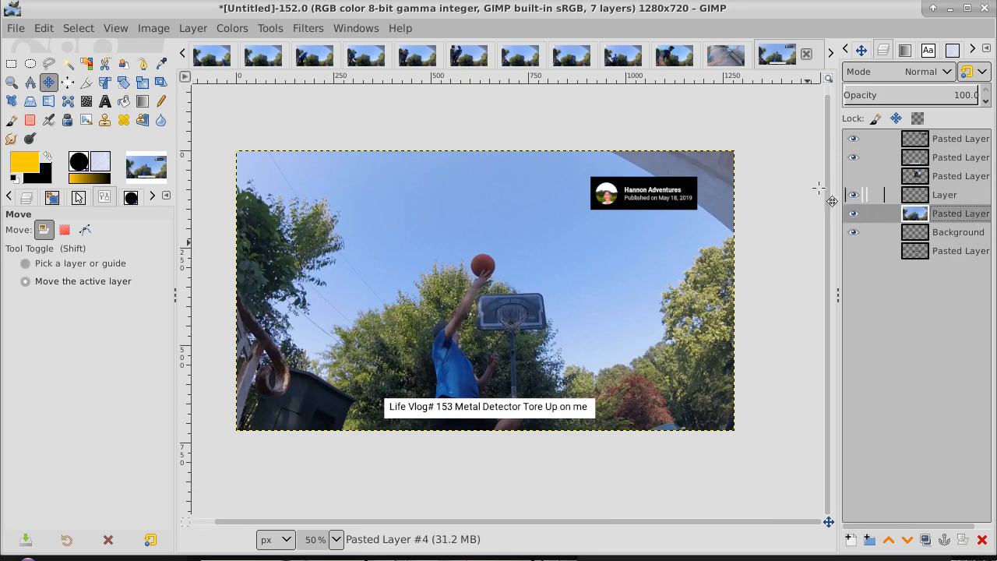
left_click(162, 65)
left_click(557, 196)
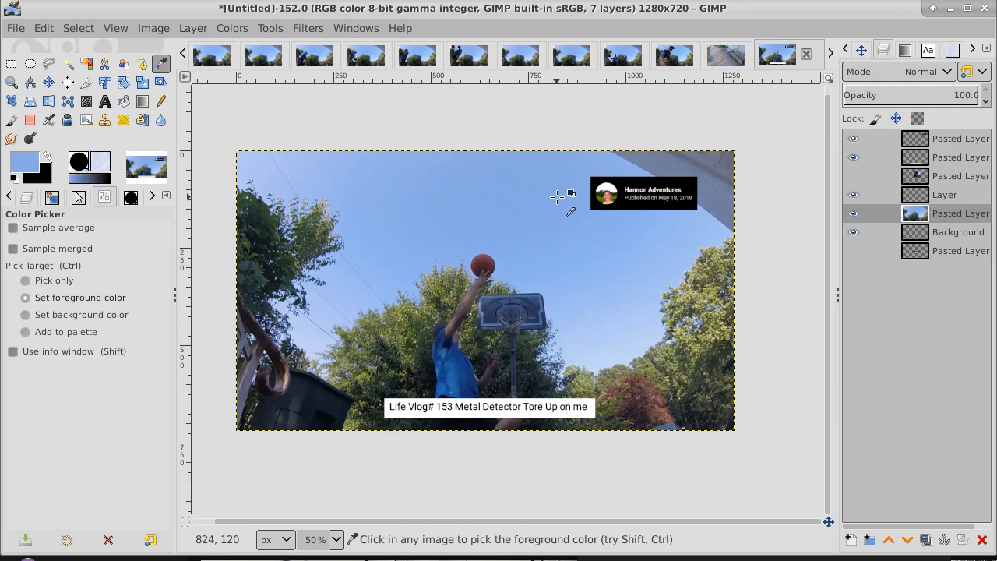
left_click(974, 197)
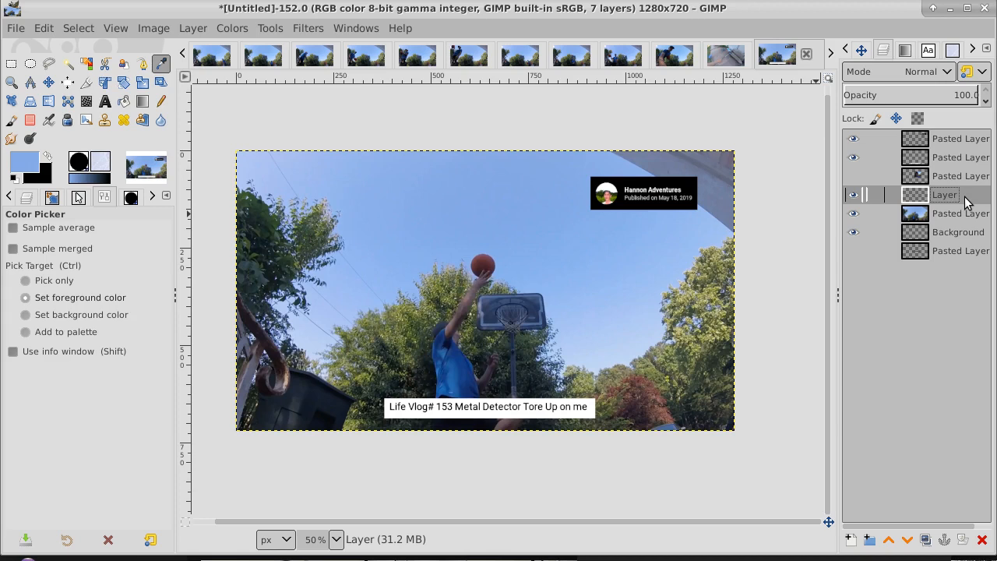
Fuzzy-select the gray structure in the basketball layer's upper-right corner, delete it and clear the selection.
left_click(960, 213)
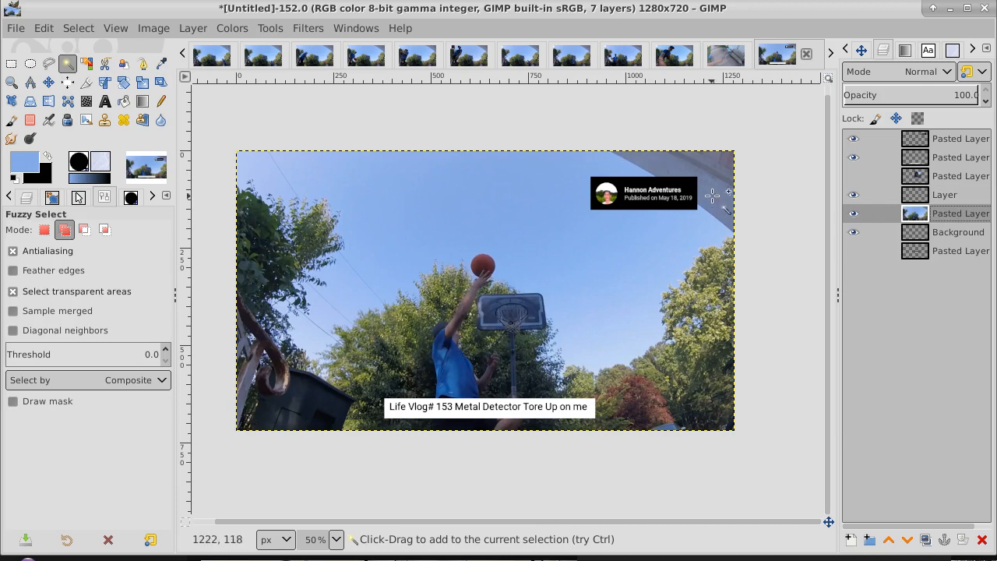
left_click_drag(712, 184, 748, 206)
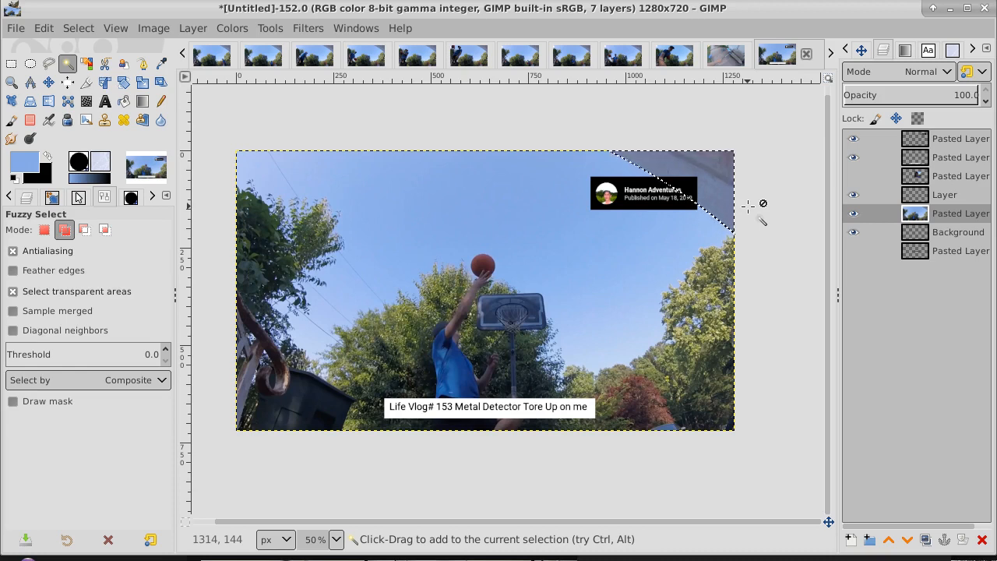
key("Delete")
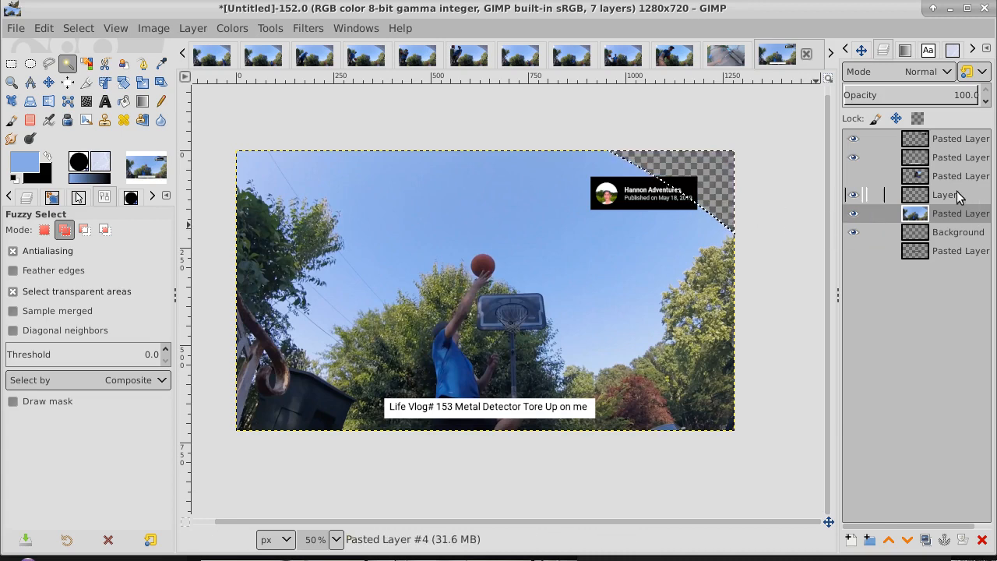
left_click(79, 28)
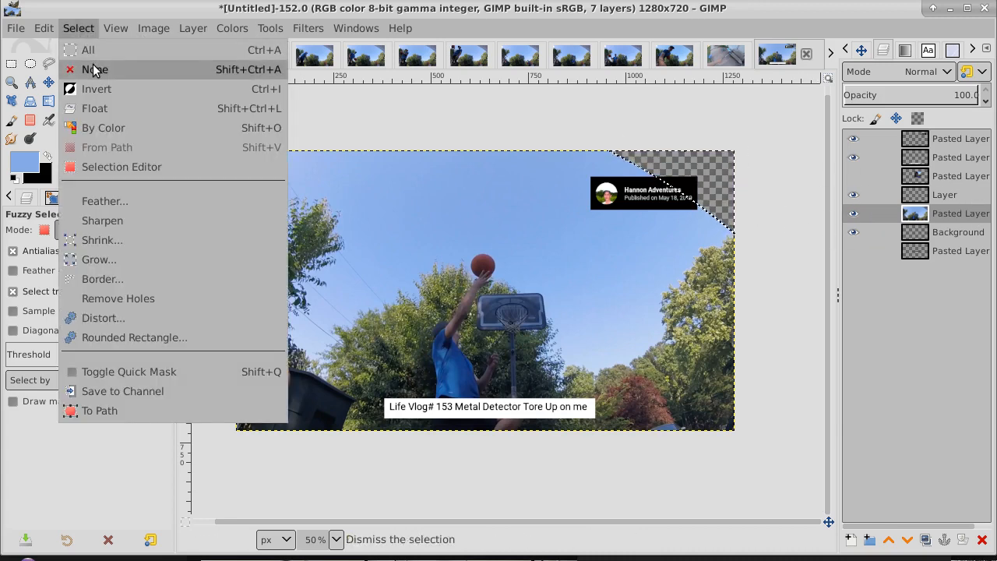
left_click(93, 67)
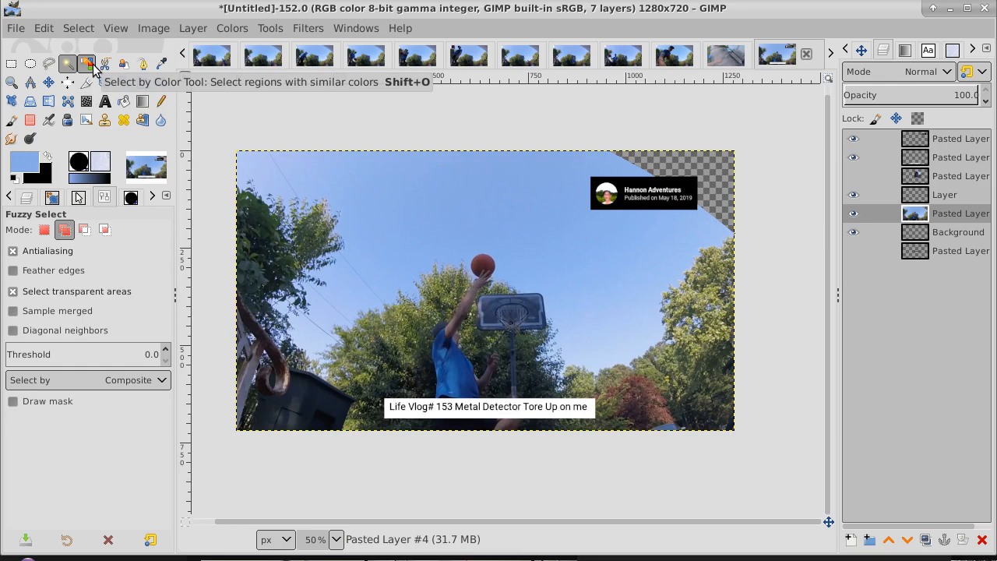
Lower the empty layer below the basketball screenshot and, with the layers above temporarily hidden, fill it with the sampled sky blue.
left_click(971, 198)
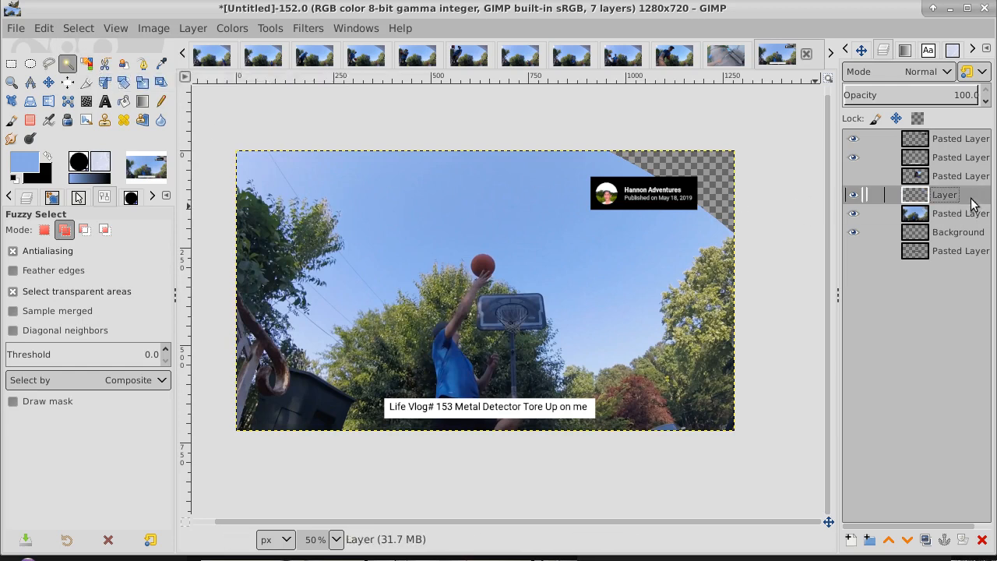
left_click(907, 540)
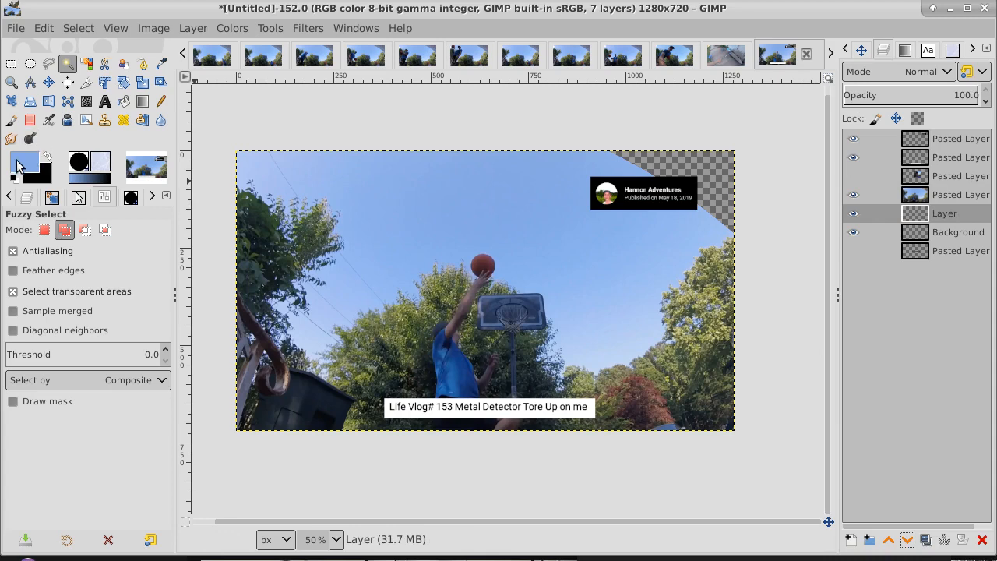
left_click(124, 101)
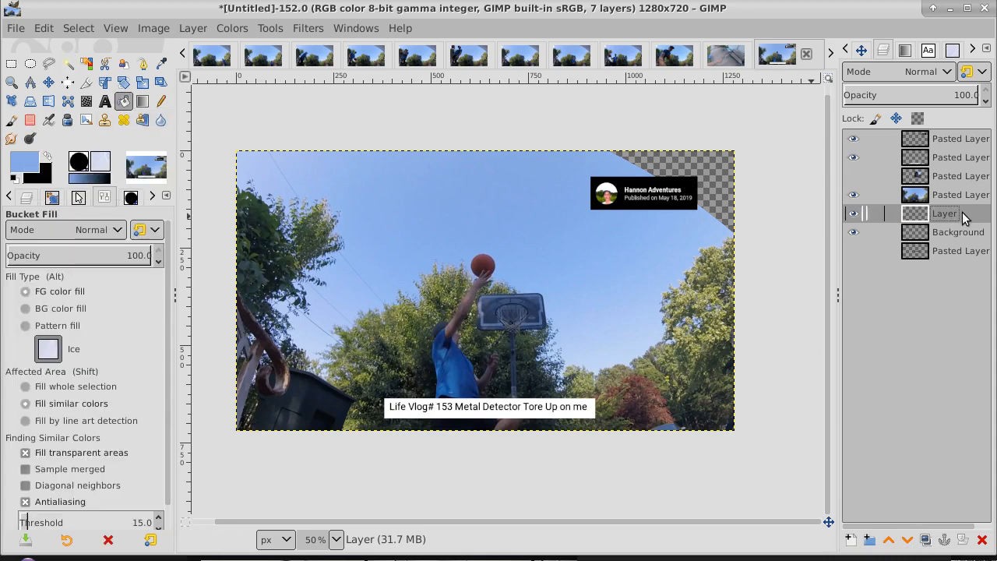
left_click_drag(857, 199, 856, 139)
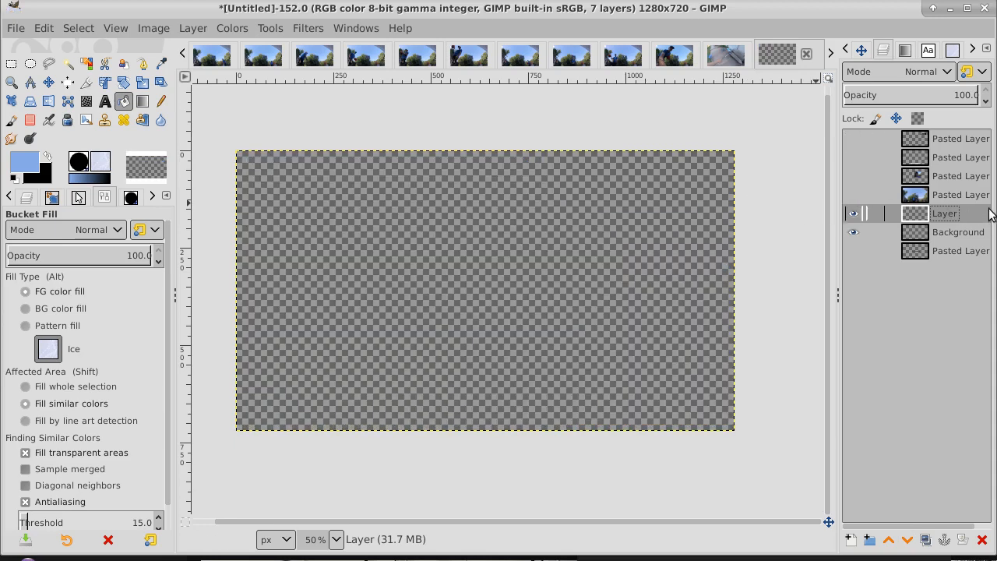
left_click(655, 250)
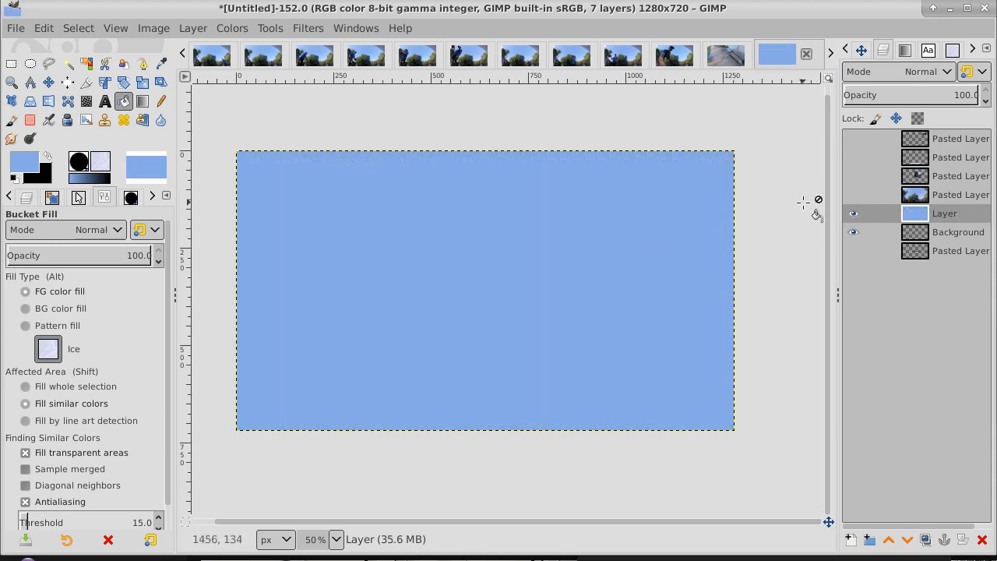
left_click(854, 195)
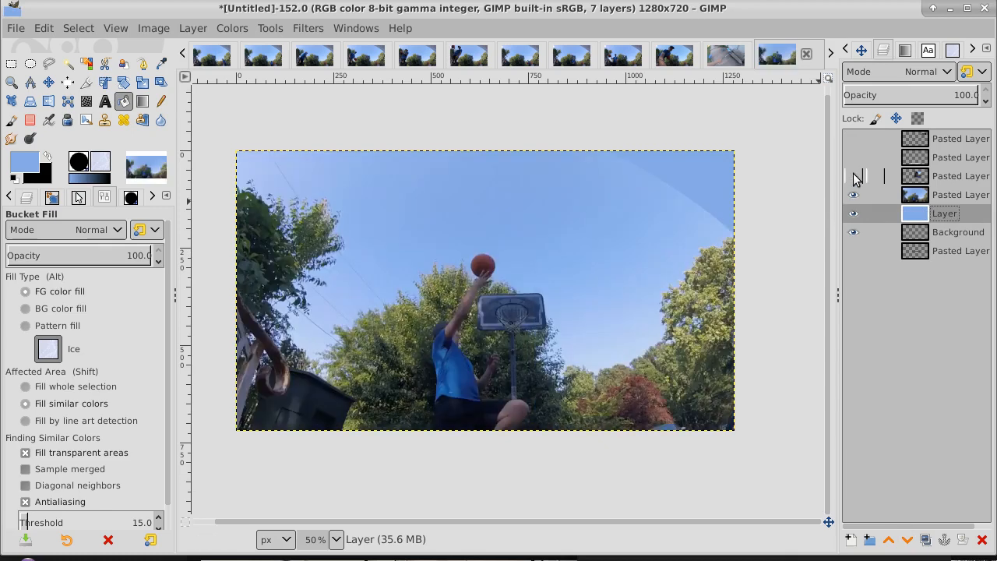
left_click(853, 159)
left_click(854, 141)
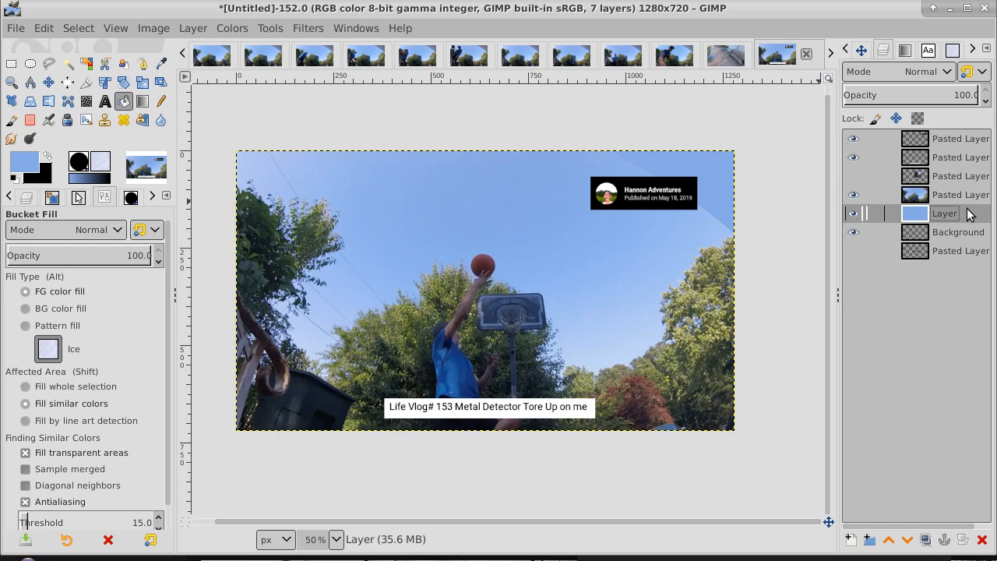
Raise the sky-blue layer's brightness to 36 so it blends with the surrounding sky.
left_click(232, 31)
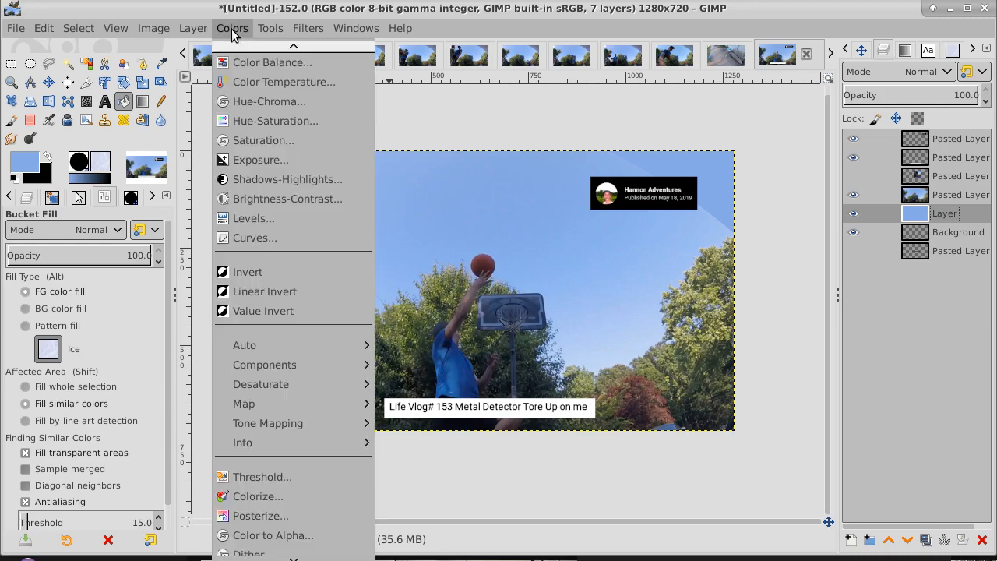
left_click(244, 201)
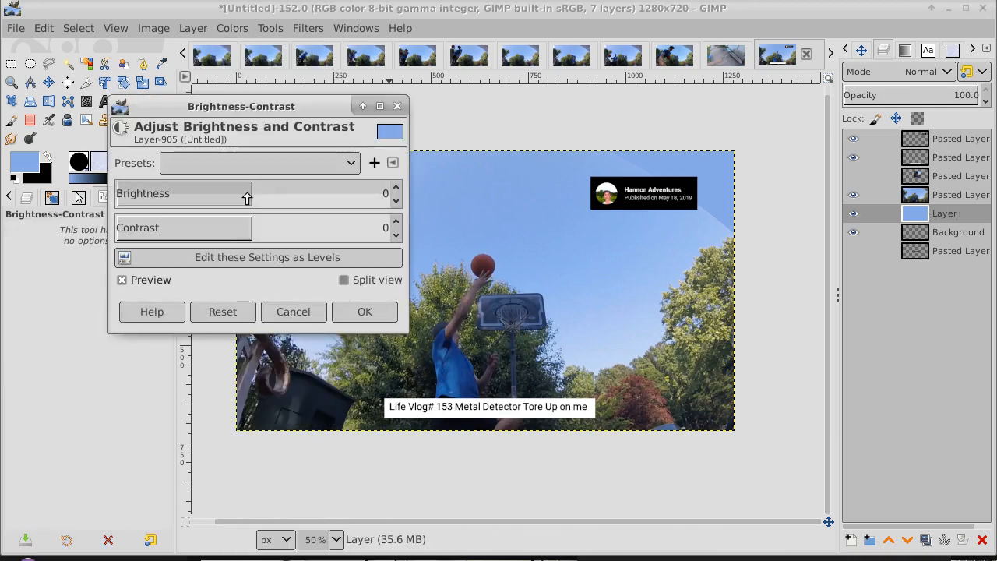
left_click_drag(246, 198, 289, 195)
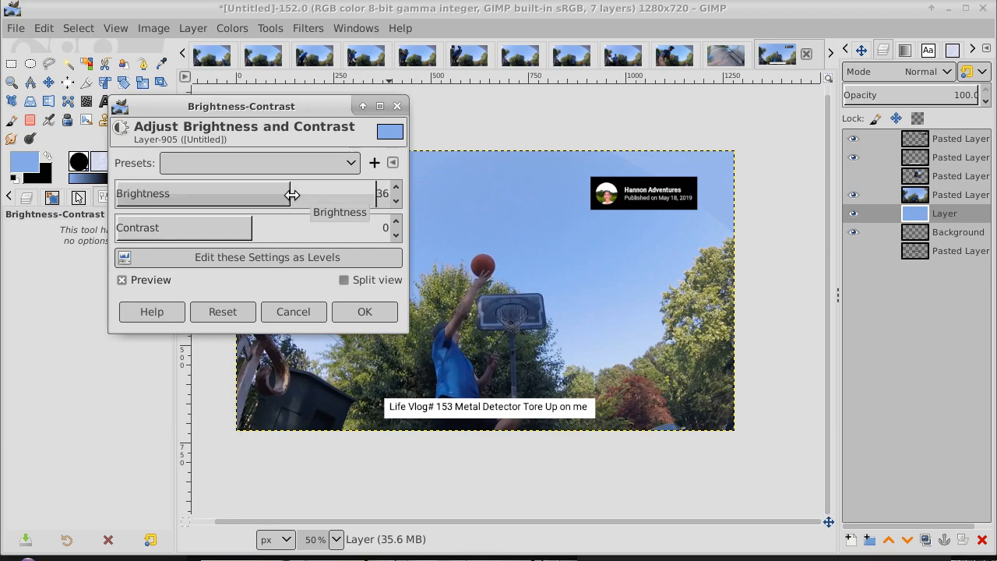
left_click(352, 310)
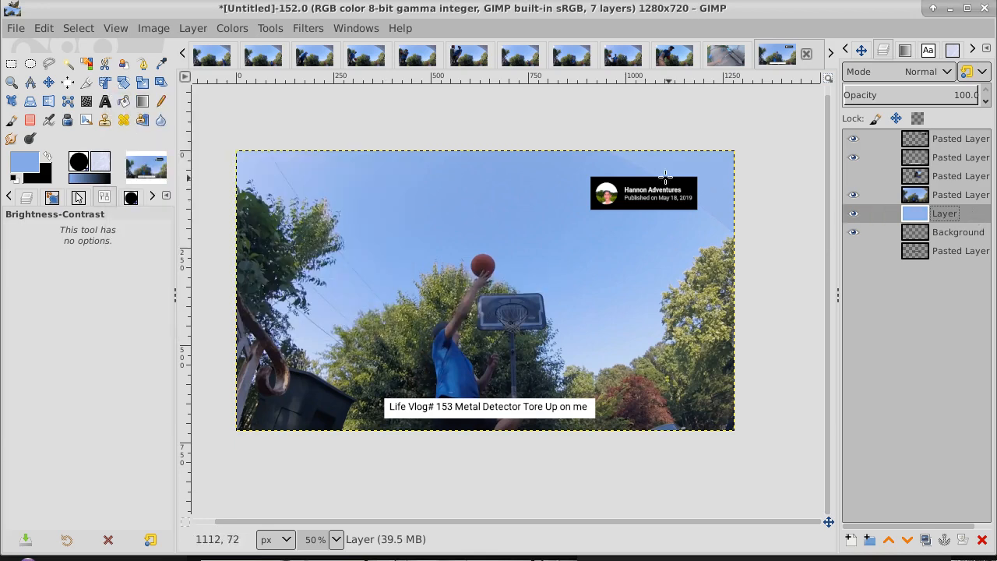
Hide the channel info layer and smudge the basketball layer's cut edge in the upper-right sky, checking it without the blue fill.
left_click(980, 196)
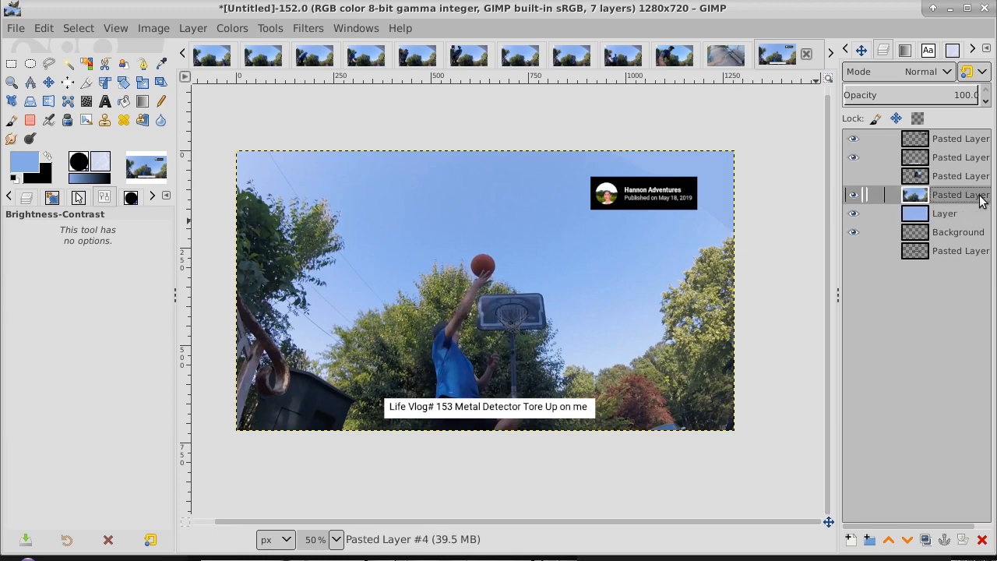
left_click(854, 138)
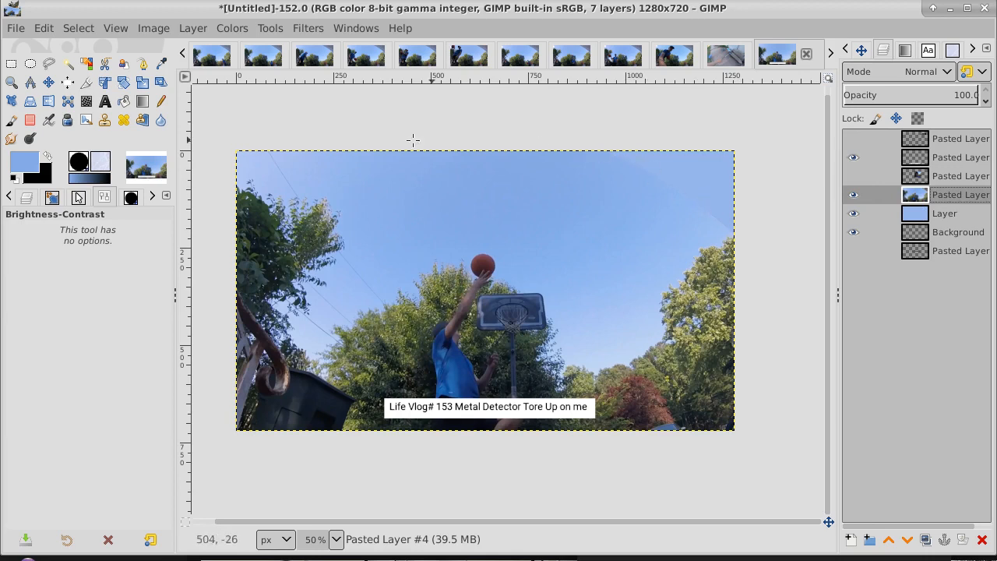
left_click(11, 139)
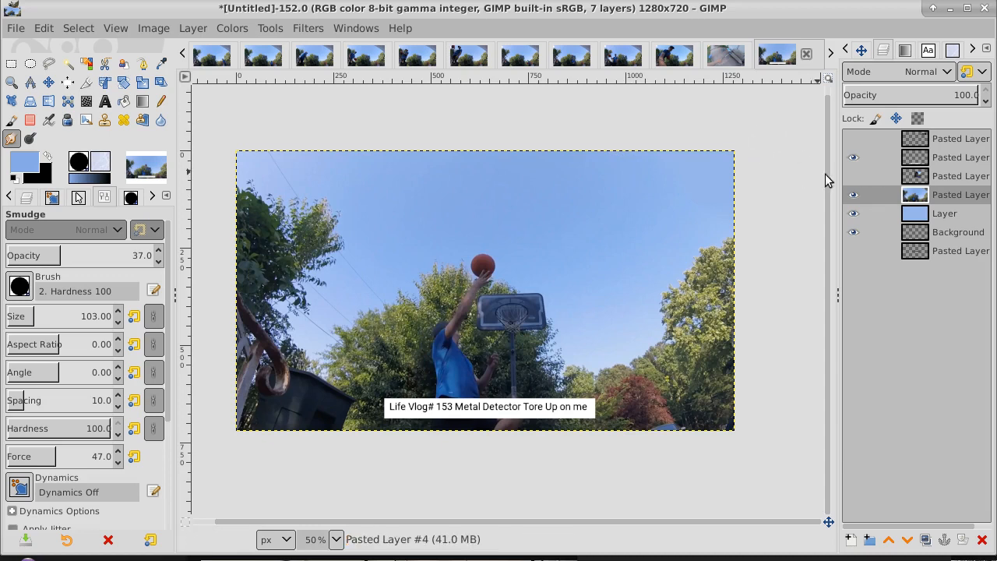
left_click(855, 213)
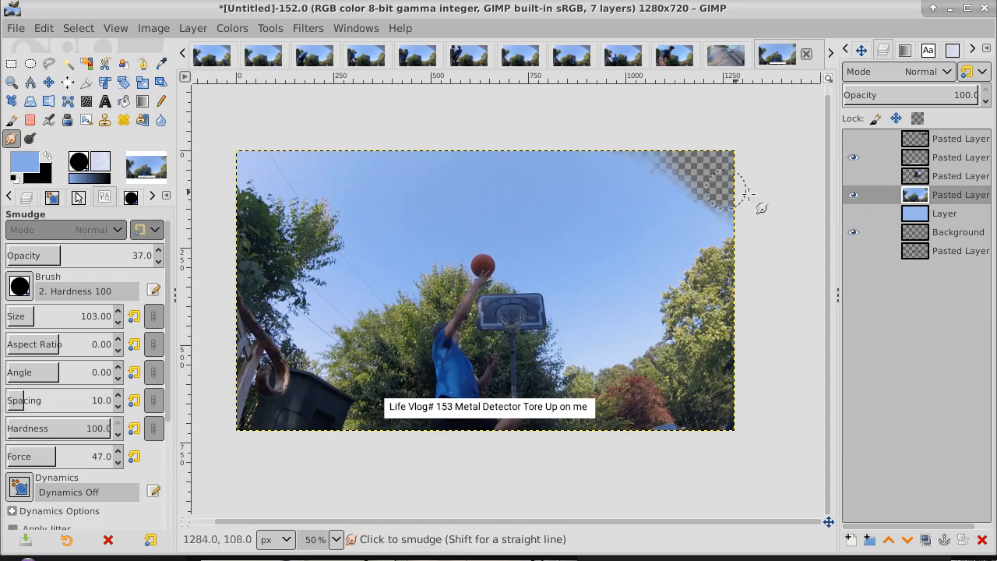
left_click(854, 214)
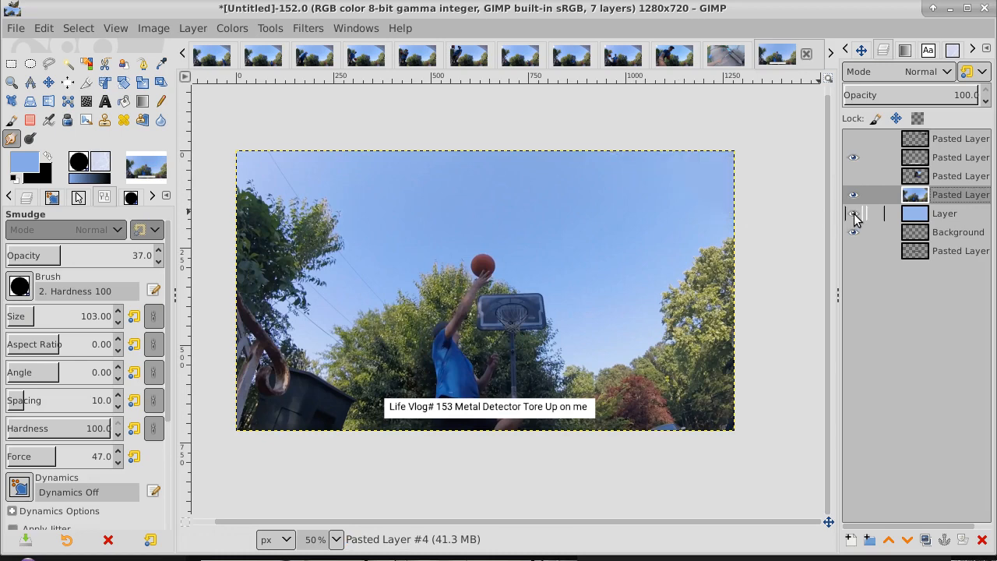
Merge the basketball screenshot down into the sky-blue layer and show the channel info layer again.
right_click(946, 197)
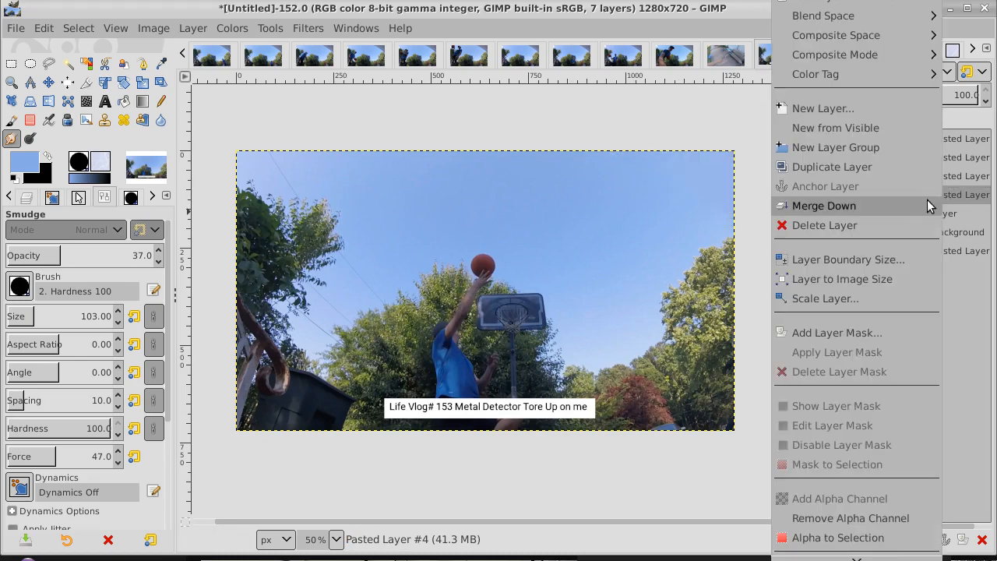
left_click(931, 204)
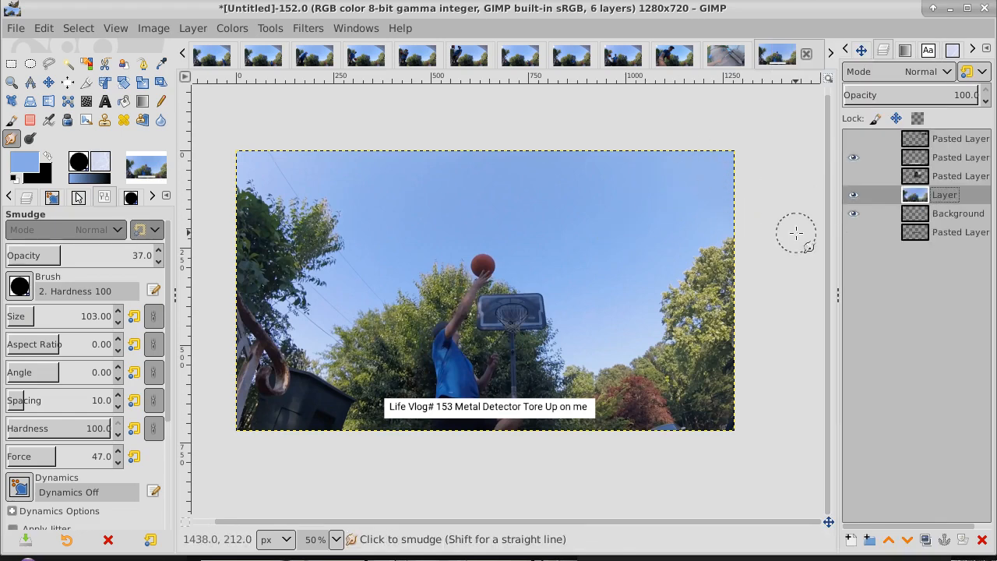
left_click(853, 139)
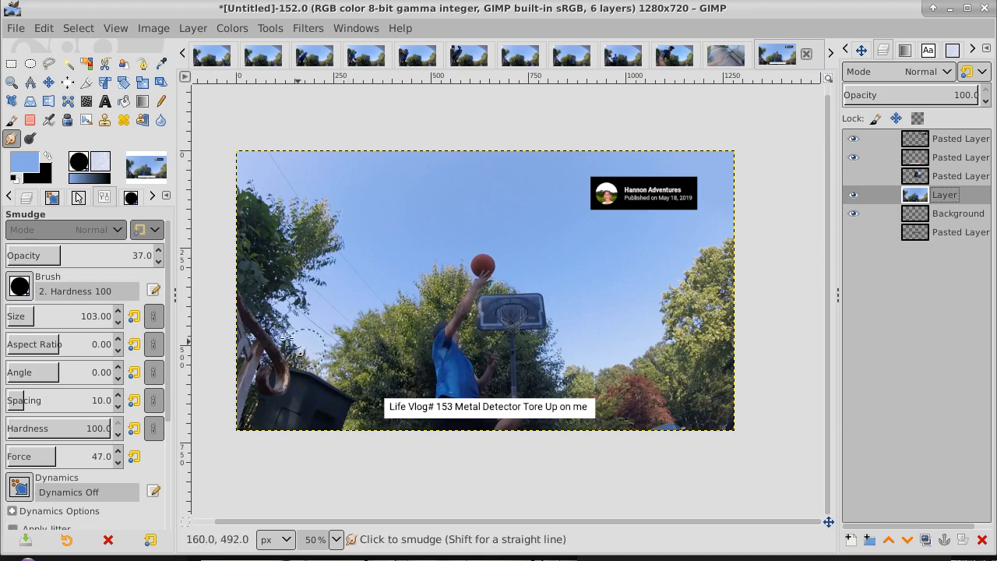
Show the man layer and flip it horizontally, keeping the basketball layer's original orientation.
left_click(855, 179)
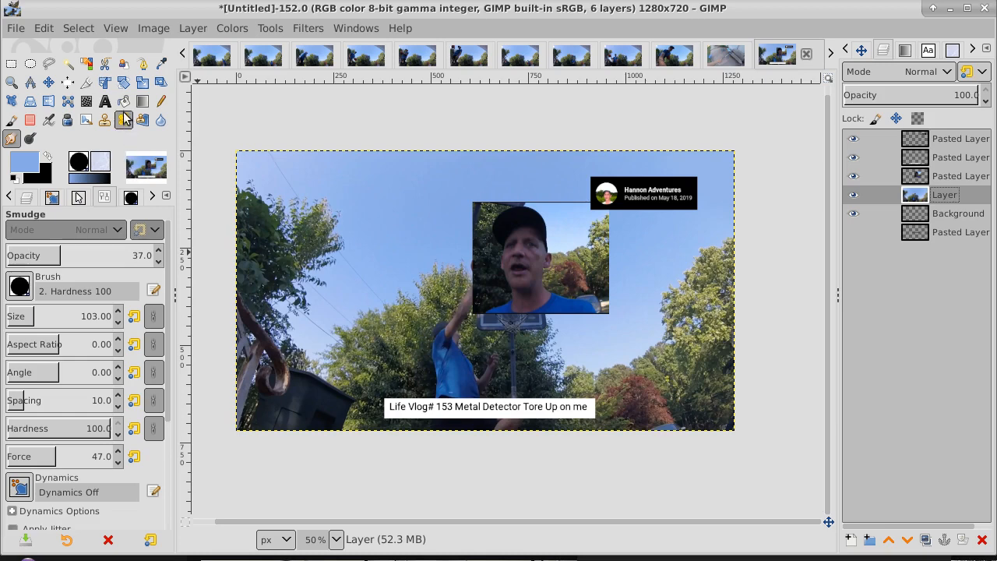
left_click(48, 102)
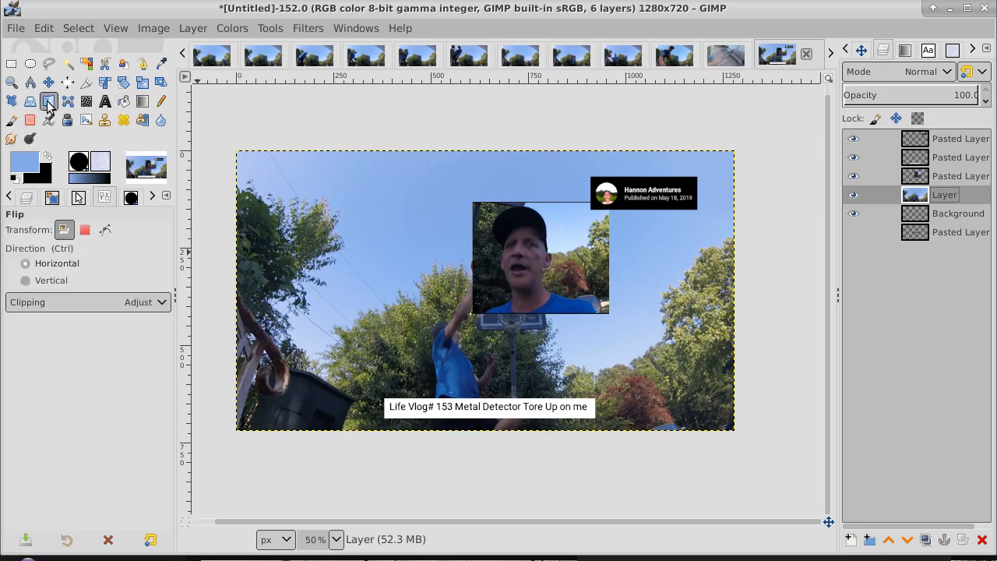
left_click(556, 271)
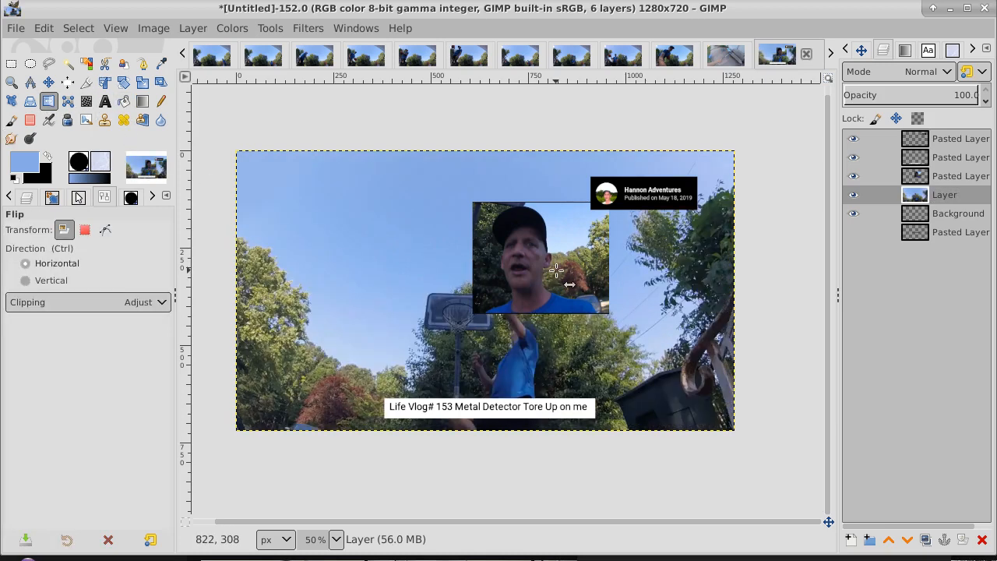
left_click(556, 271)
left_click(965, 176)
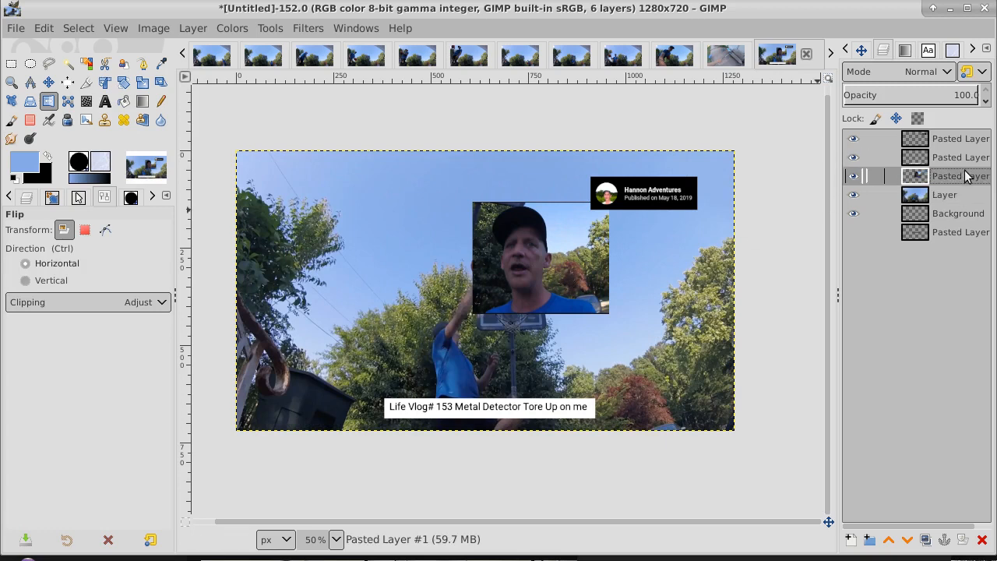
left_click(496, 237)
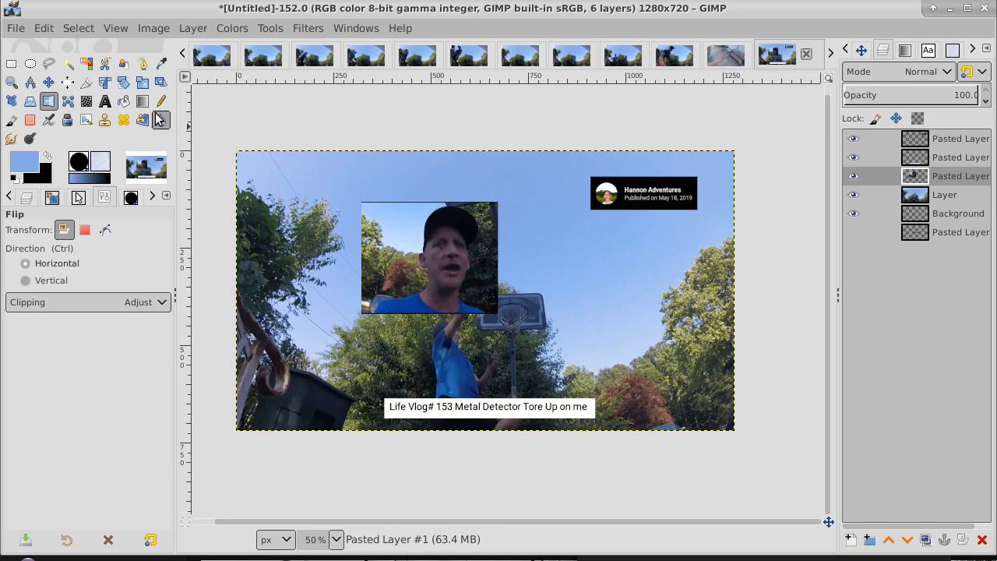
Scale the man layer up proportionally to 1693 × 952 px, keeping its lower-right corner fixed.
left_click(140, 84)
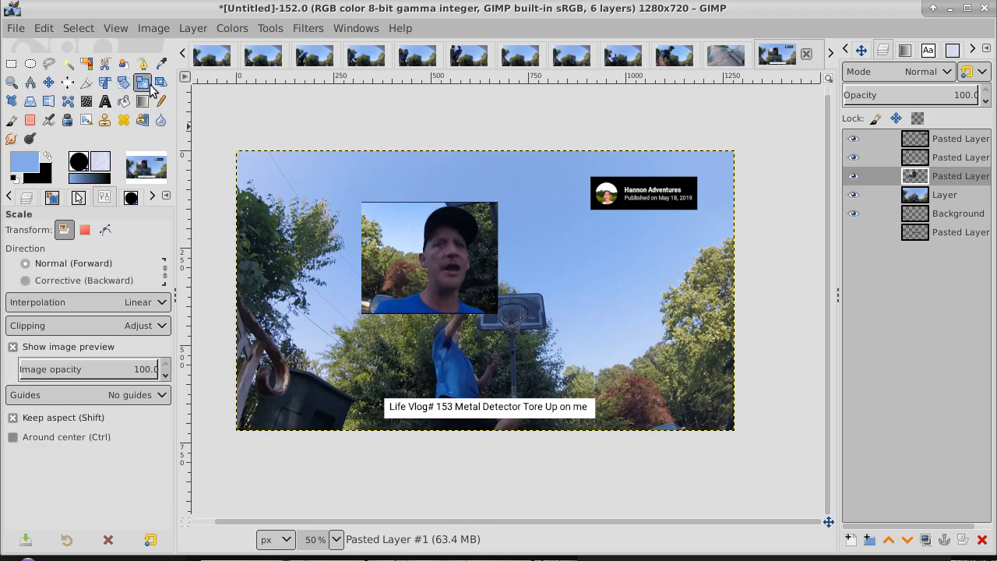
left_click(468, 248)
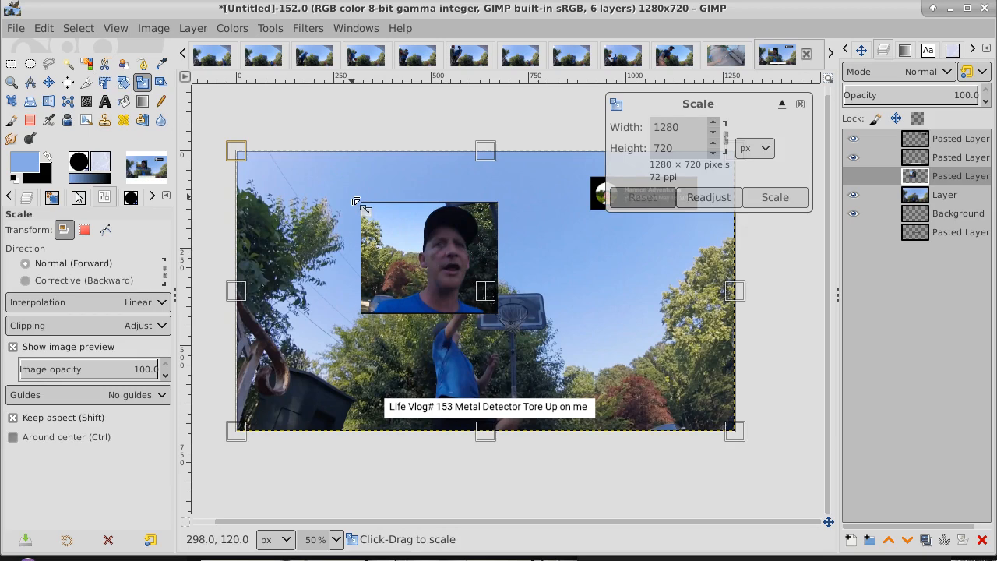
left_click_drag(334, 184, 195, 73)
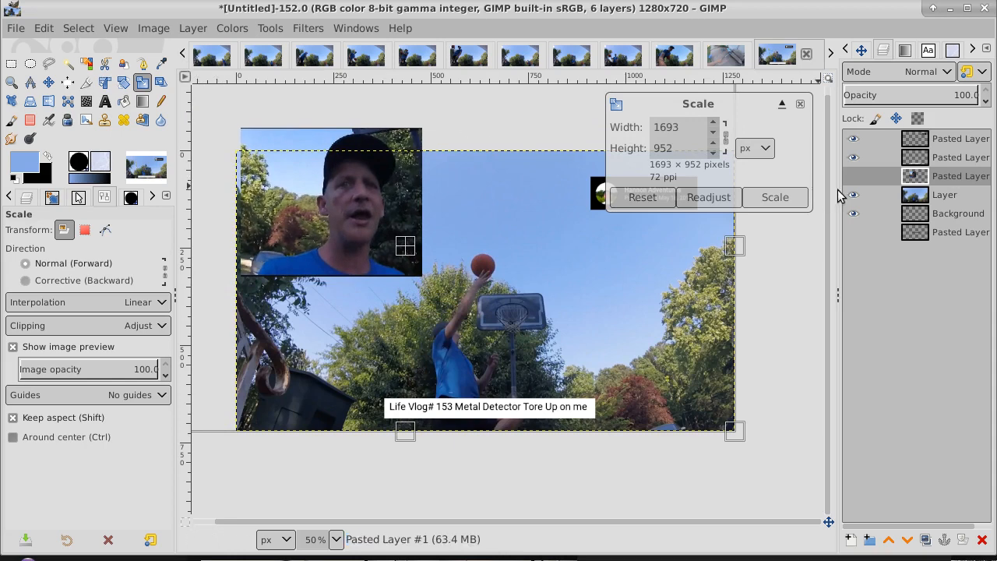
left_click(793, 204)
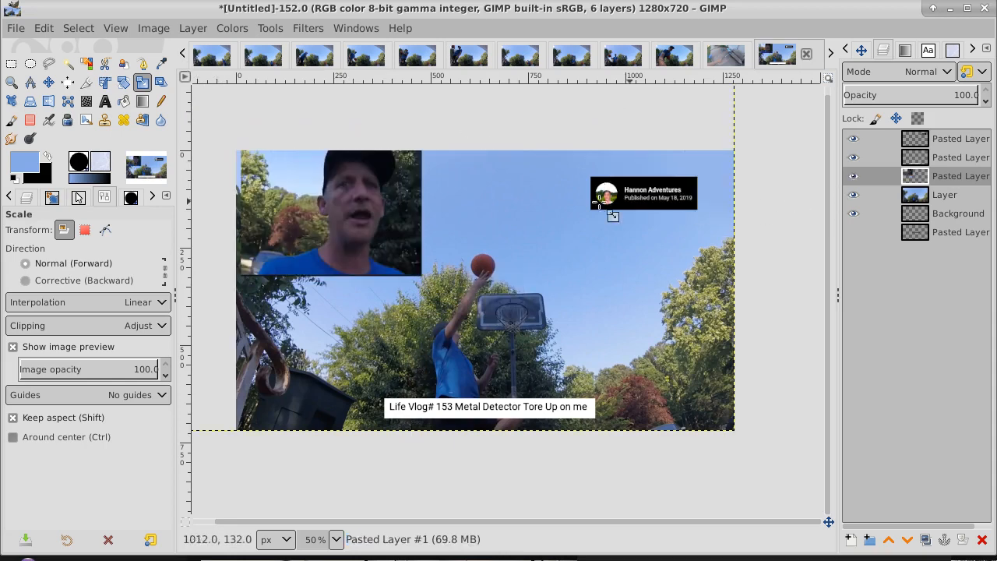
Move the man layer about 295 px down, aligning the picture with the canvas's left edge, and fit its boundary to the image size.
left_click(49, 82)
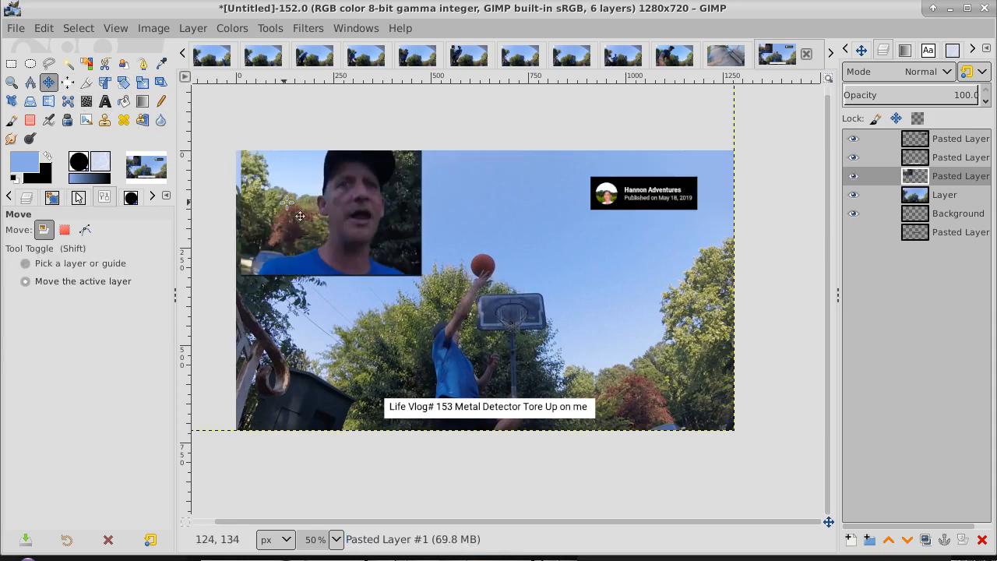
left_click_drag(322, 220, 318, 334)
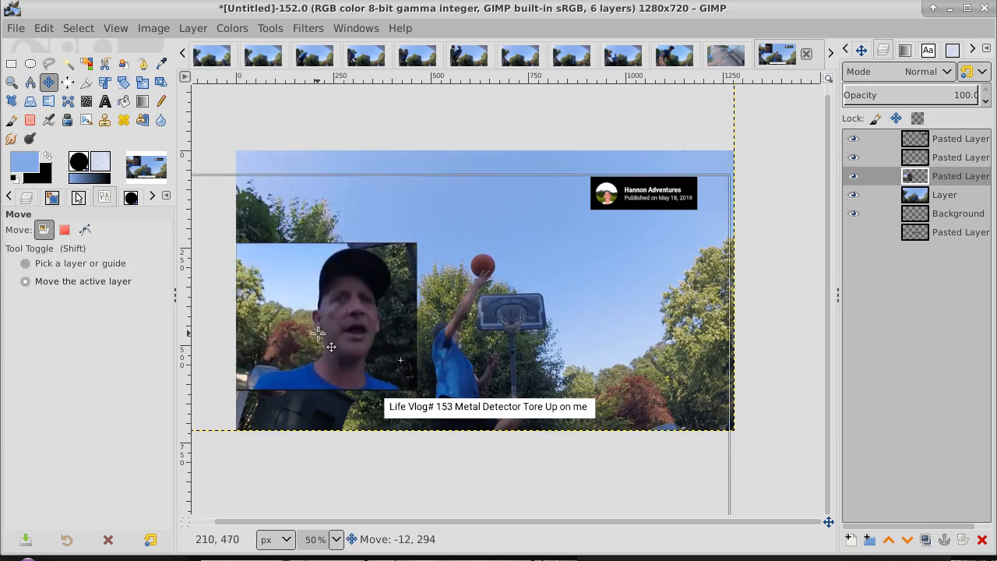
left_click_drag(319, 333, 320, 334)
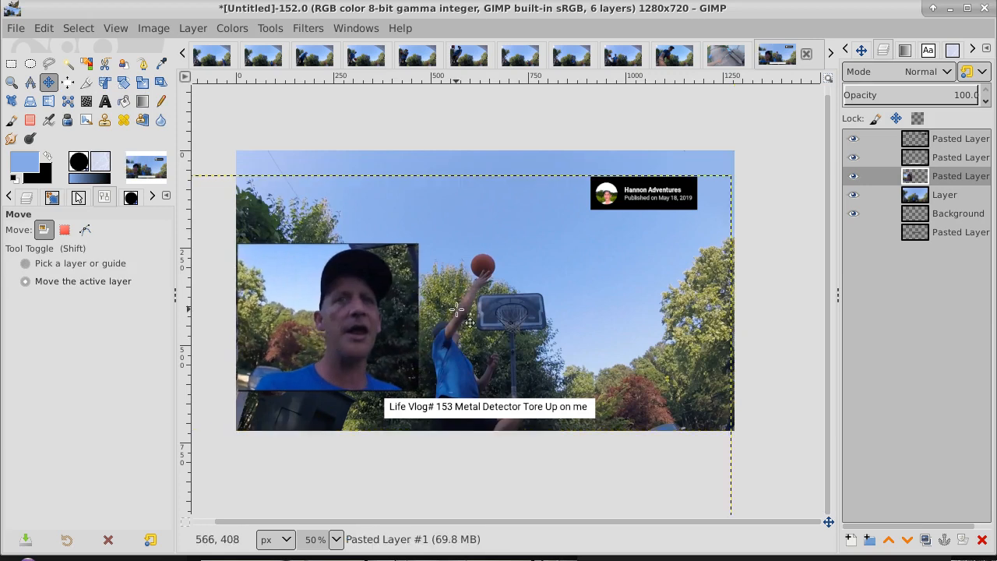
right_click(968, 178)
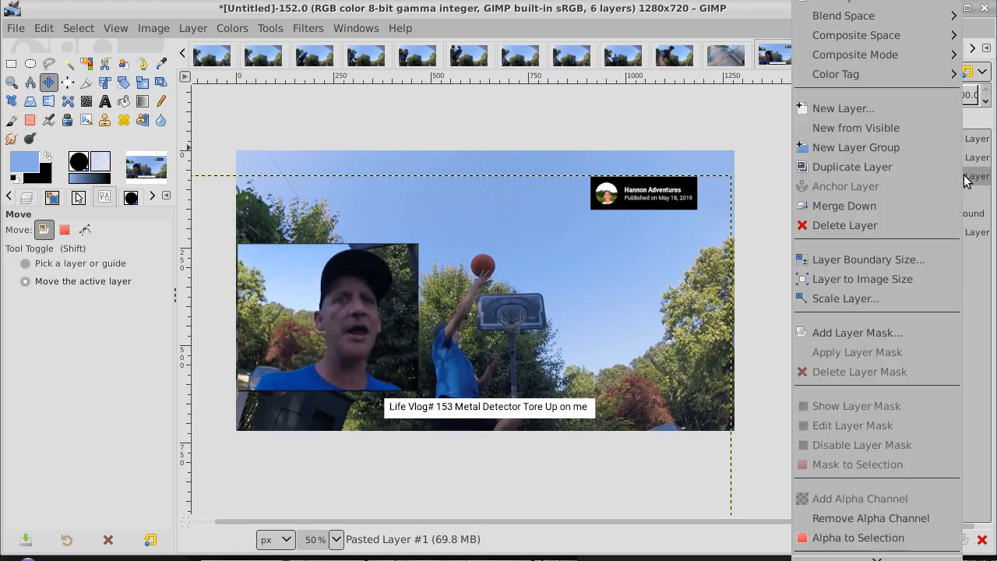
left_click(902, 280)
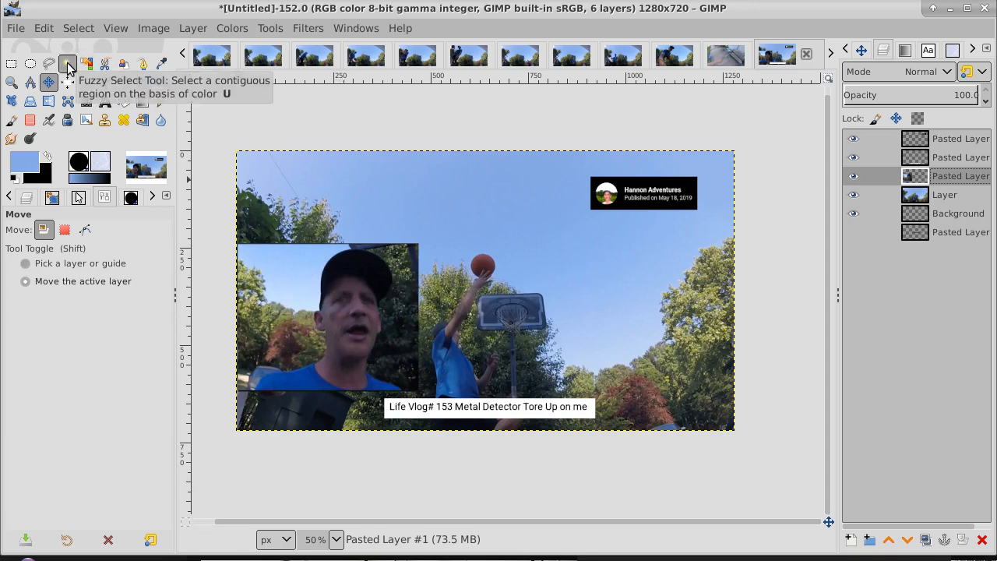
Draw a closed free selection around the man's head and shoulders with feathered edges at a 13.1 radius.
left_click(48, 64)
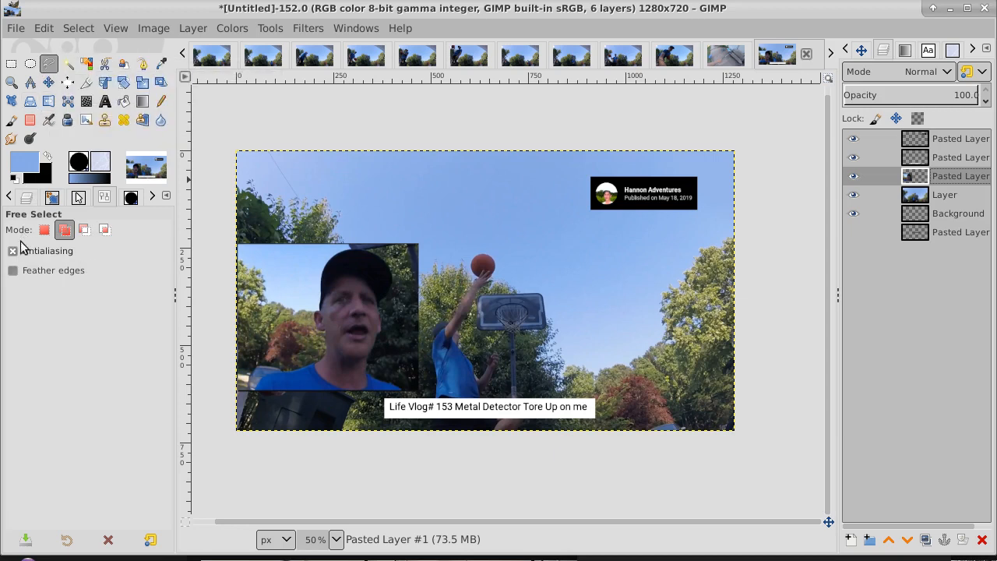
left_click(13, 271)
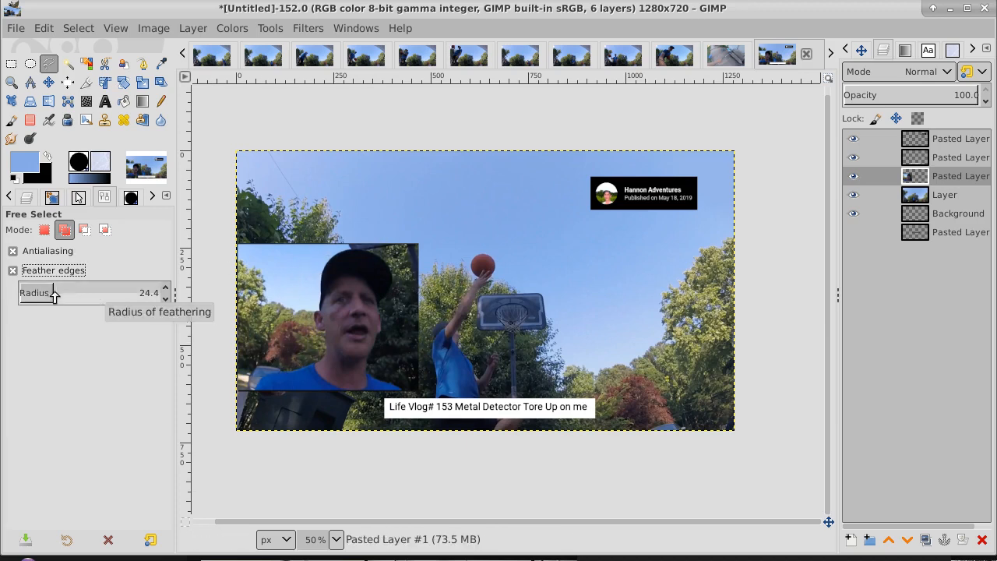
mouse_move(48, 293)
left_mouse_down()
mouse_move(26, 293)
mouse_move(37, 294)
left_mouse_up()
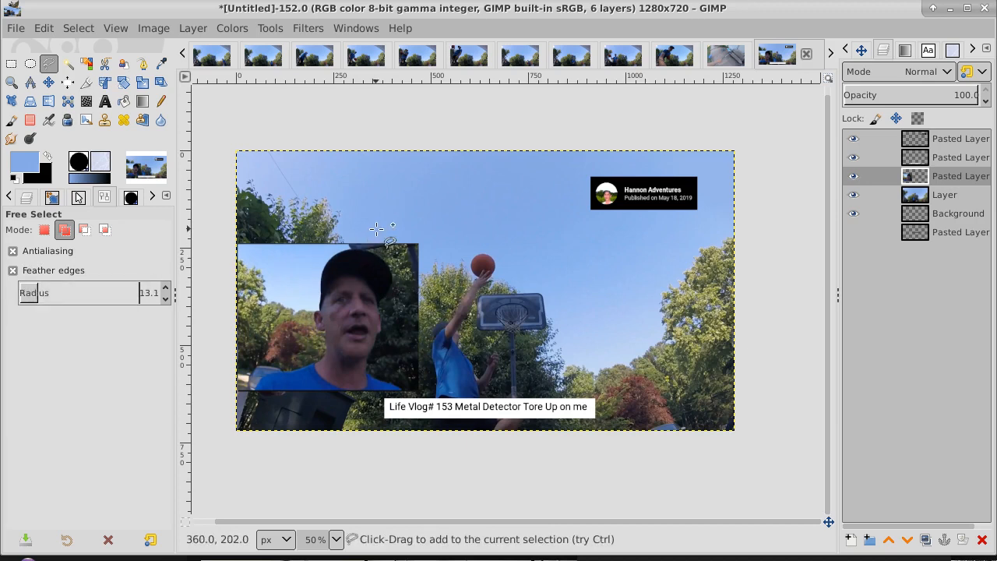
mouse_move(374, 231)
left_mouse_down()
mouse_move(325, 271)
mouse_move(313, 317)
mouse_move(321, 357)
mouse_move(256, 382)
mouse_move(251, 396)
mouse_move(278, 414)
mouse_move(402, 414)
mouse_move(460, 394)
mouse_move(463, 312)
mouse_move(427, 237)
mouse_move(380, 229)
left_mouse_up()
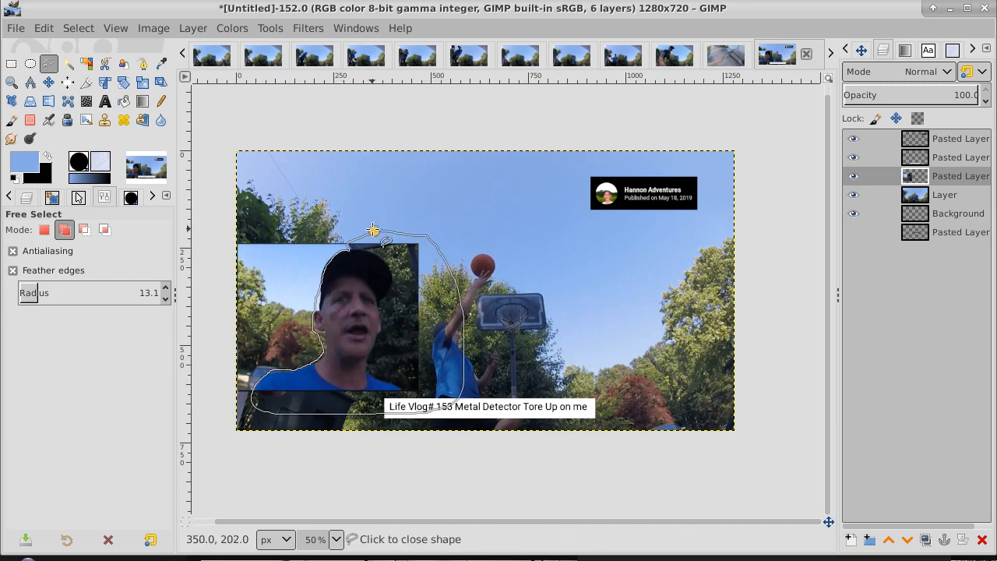
key("ctrl")
left_click(373, 231)
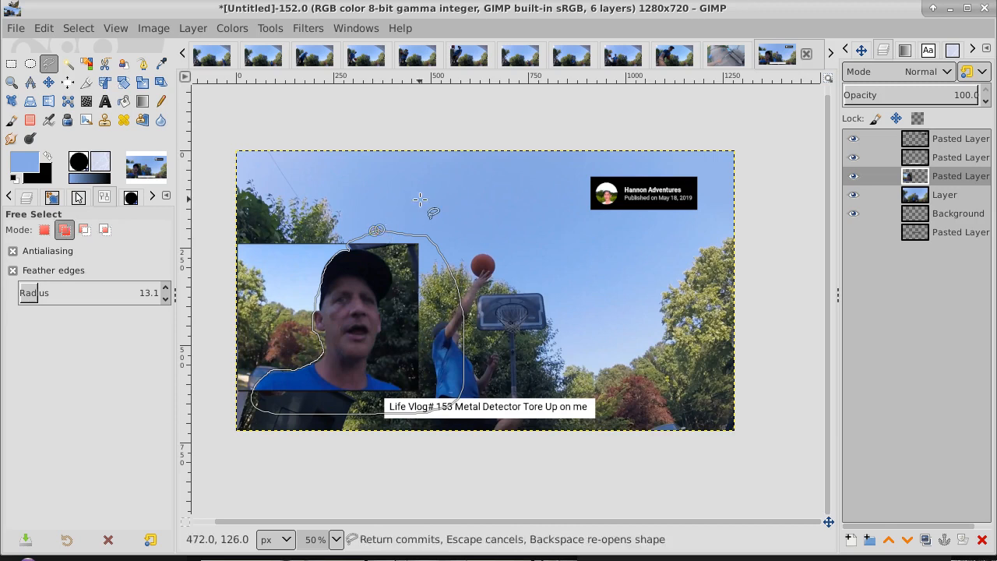
left_click(48, 83)
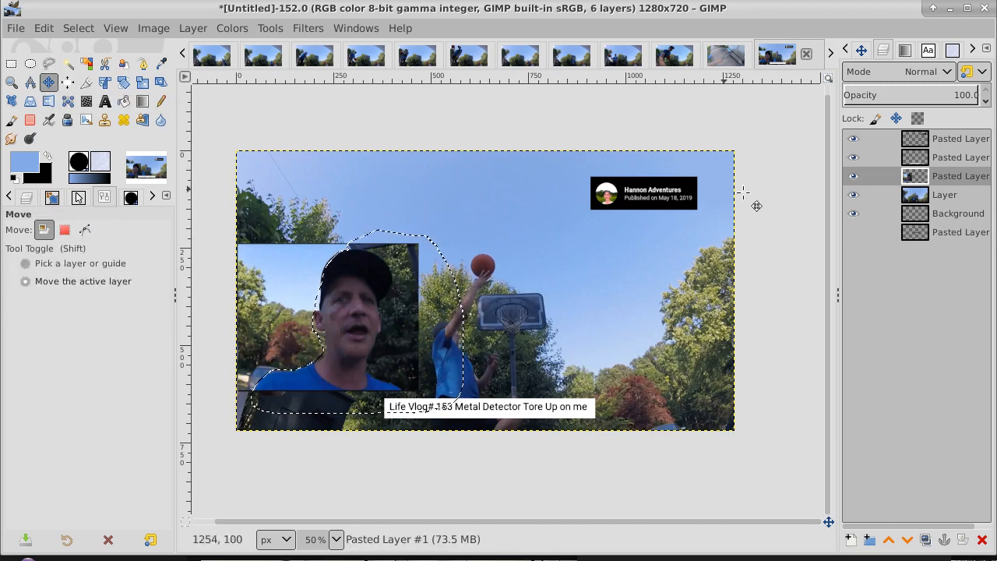
Hide all other layers so that only the man layer is shown.
left_click(854, 177)
left_click(854, 158)
left_click(854, 138)
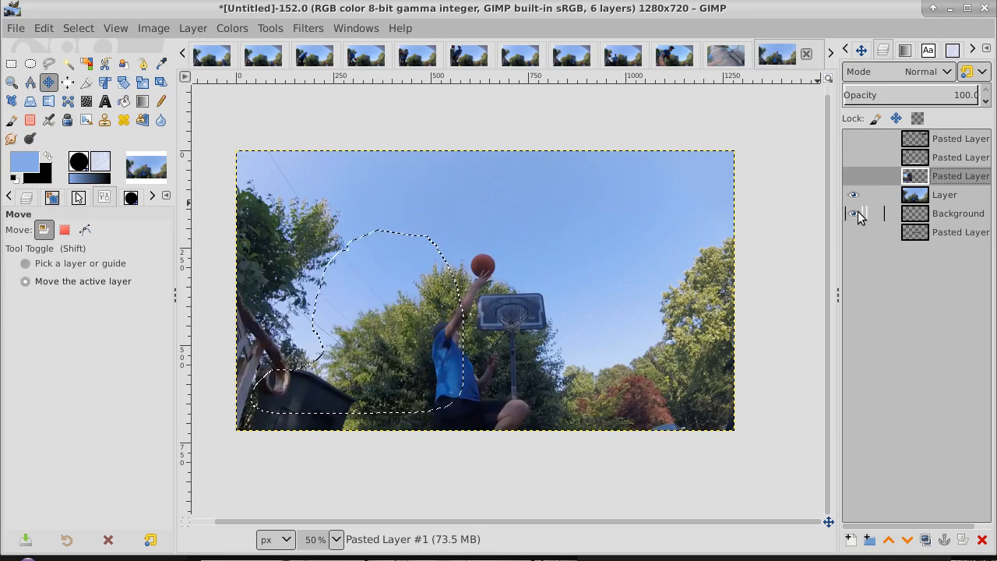
left_click(854, 196)
left_click(854, 177)
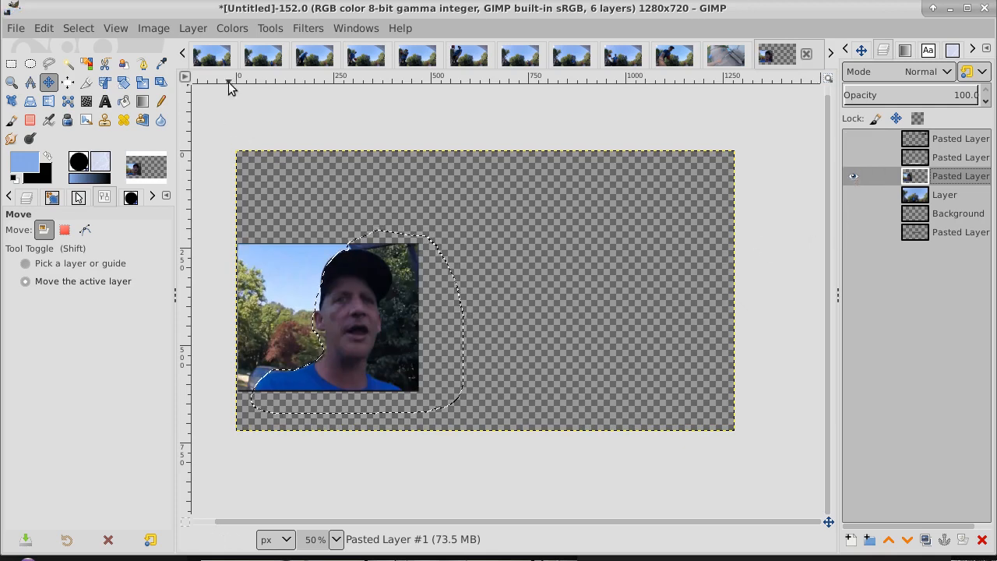
Apply brightness 55 and contrast 42 to the selected man area and clear the selection.
left_click(232, 28)
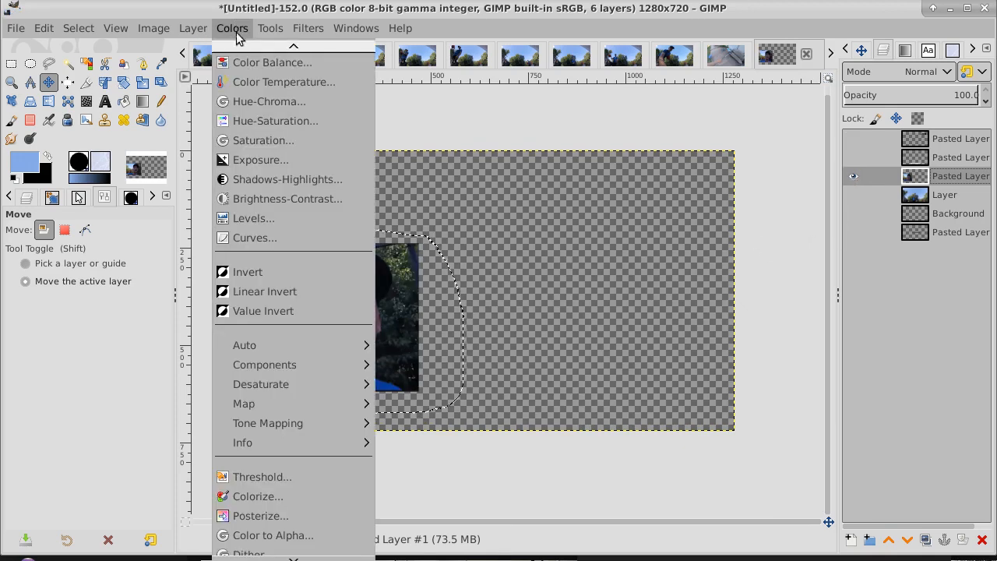
left_click(272, 199)
left_click_drag(295, 104, 779, 113)
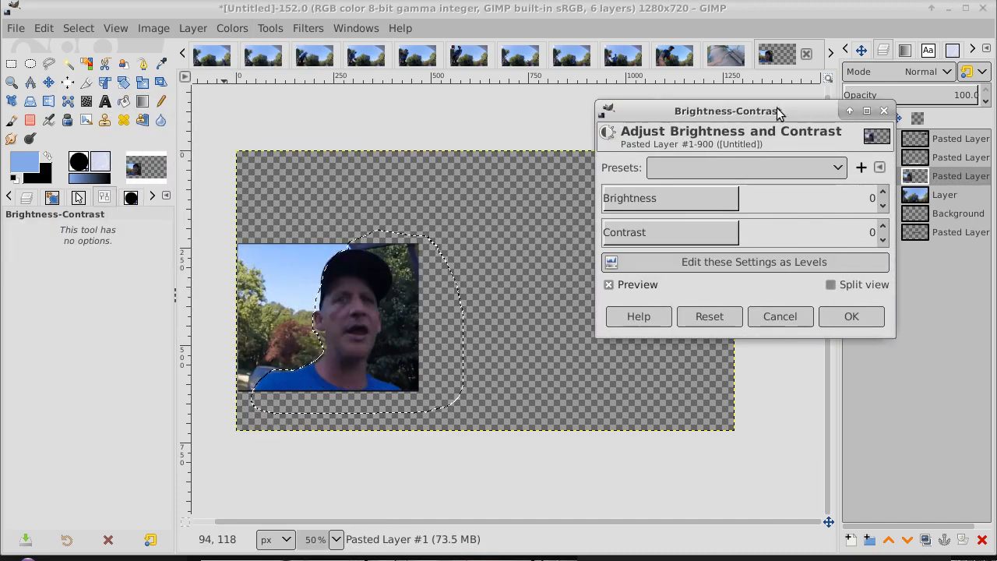
left_click_drag(737, 201, 798, 199)
left_click_drag(739, 235, 787, 241)
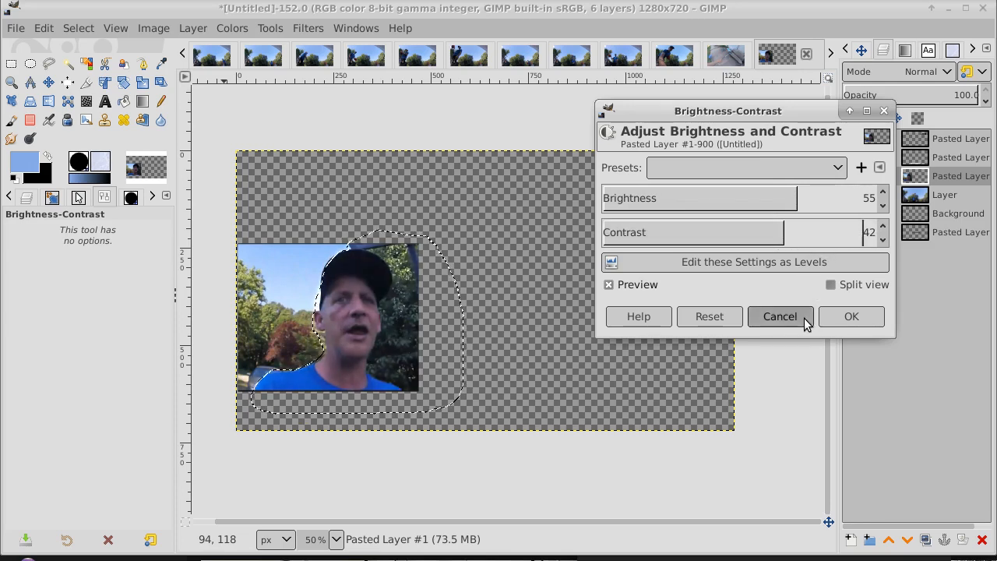
left_click(852, 318)
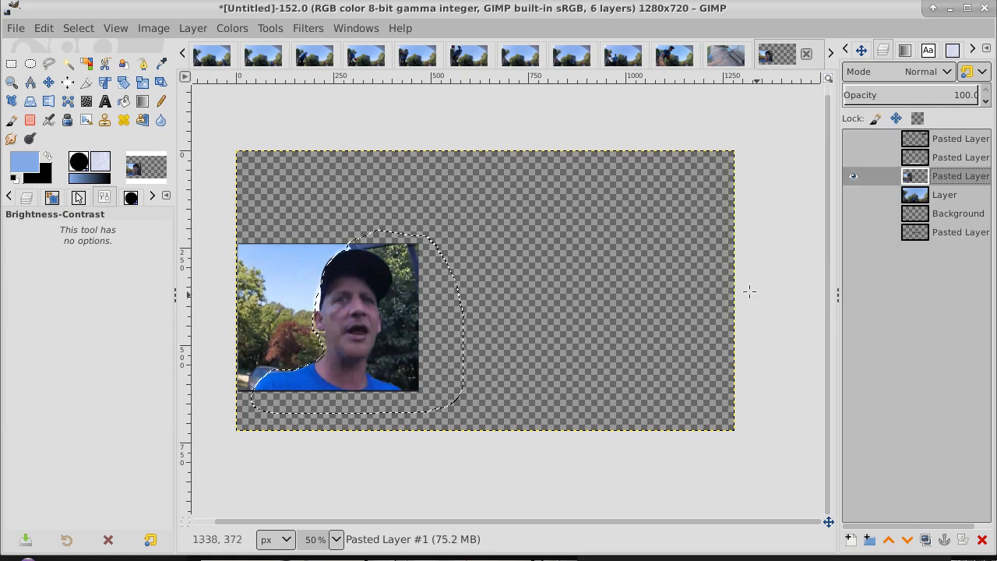
left_click(78, 28)
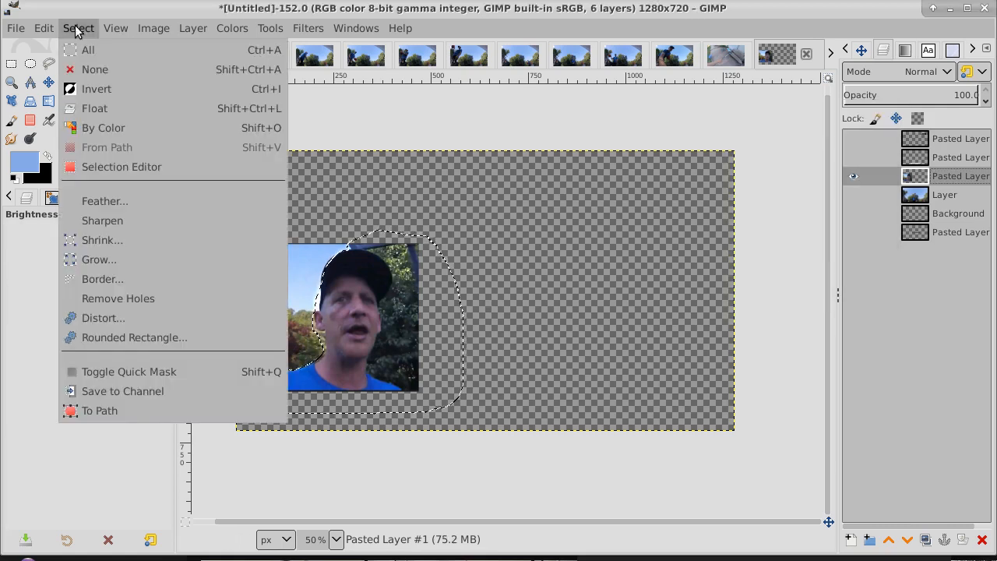
left_click(84, 67)
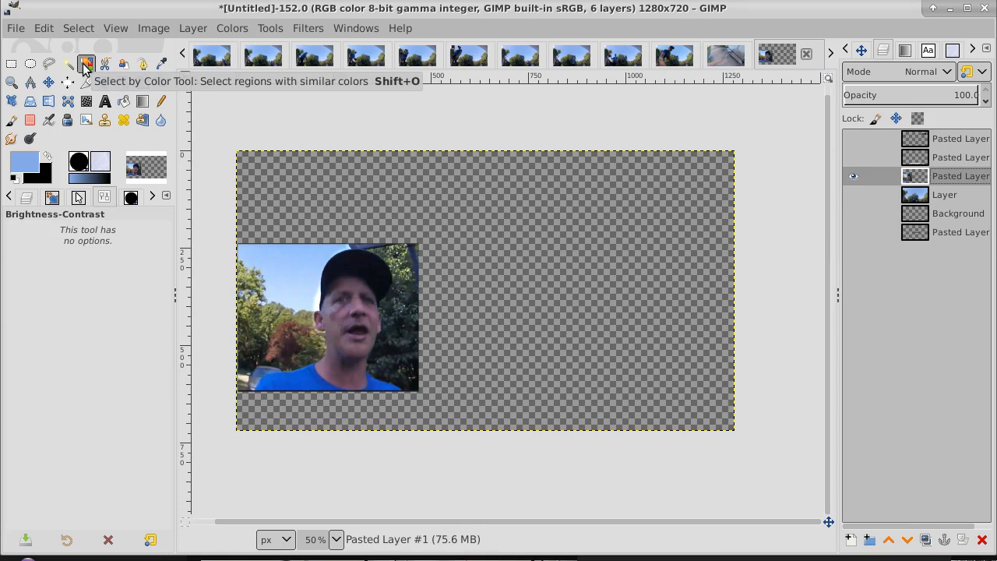
Start a path at the shirt's lower edge on the dark-tree side, placing anchors along the shoulder and up the neck.
left_click(11, 82)
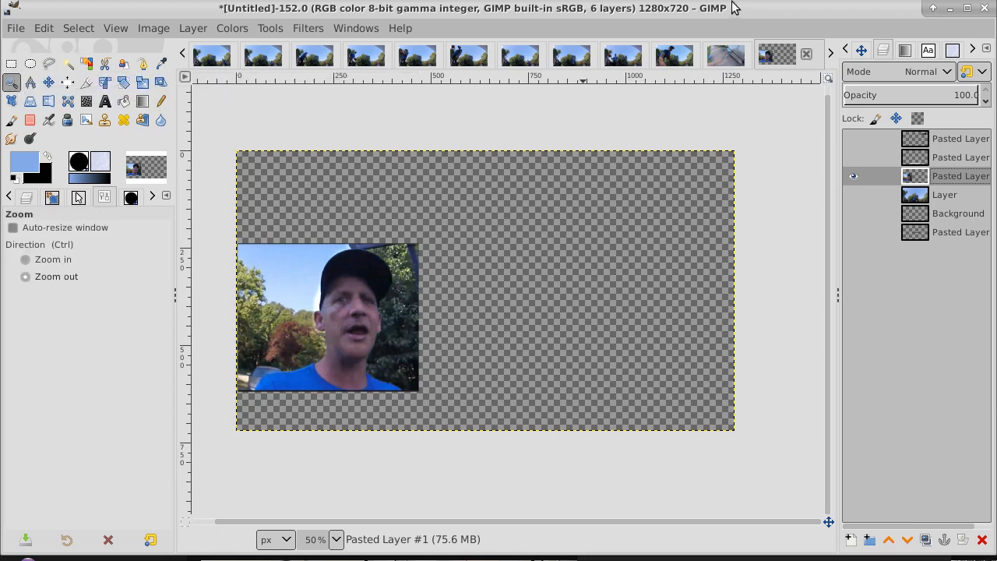
left_click(534, 299)
left_click(536, 300)
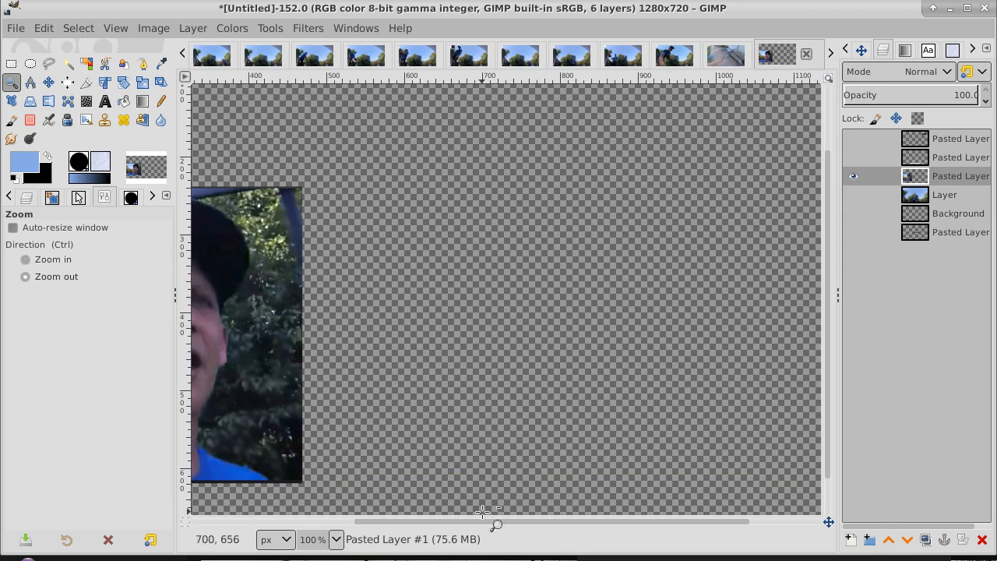
left_click_drag(482, 526, 307, 524)
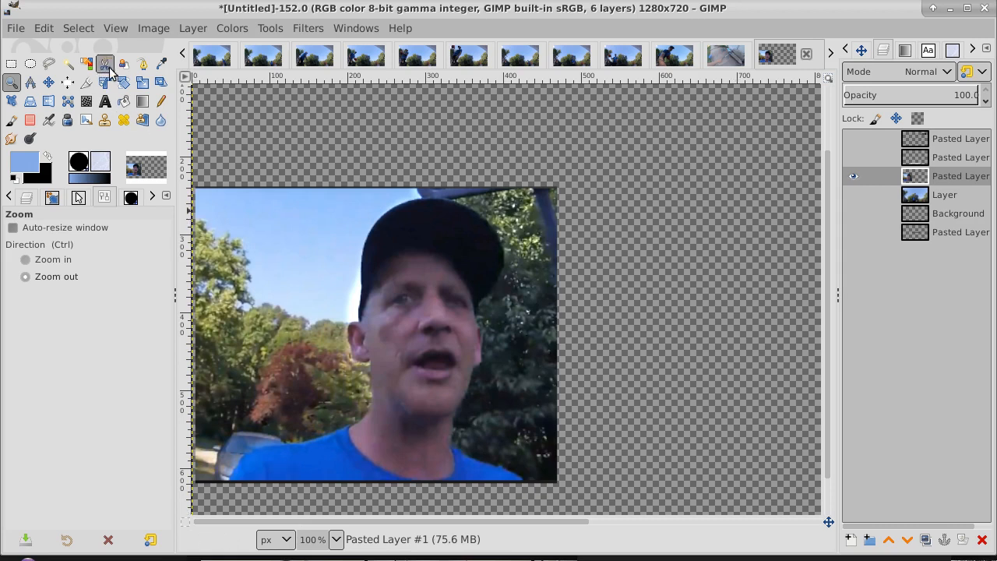
left_click(142, 64)
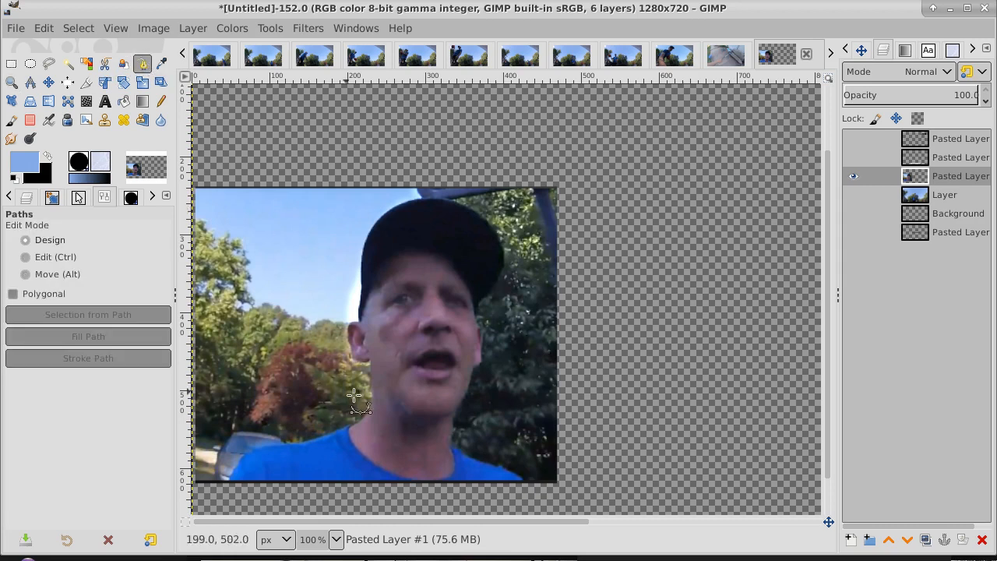
left_click(527, 484)
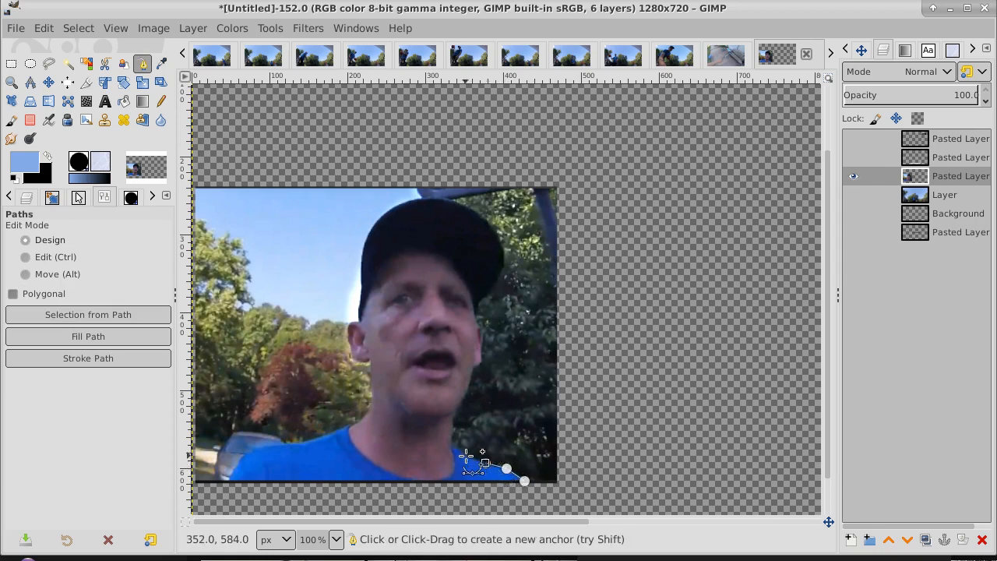
left_click(468, 452)
left_click(450, 448)
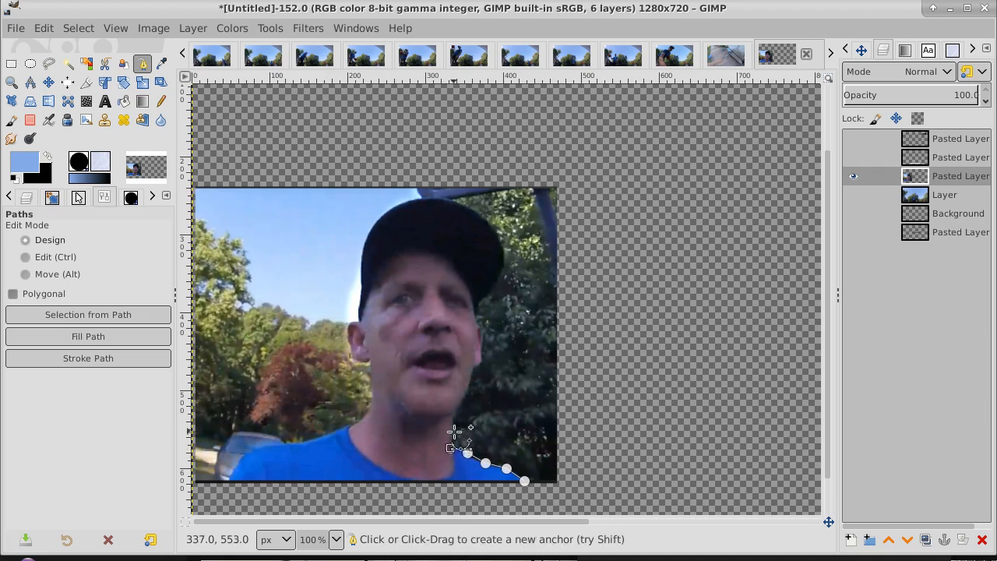
left_click(456, 410)
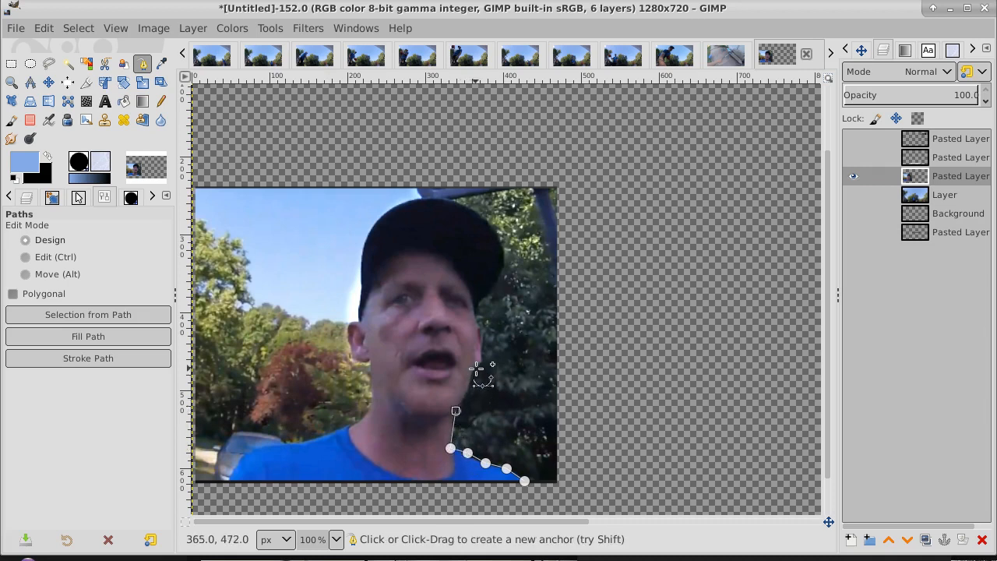
Extend the path in a curve along the man's jaw on the dark-tree side, adjusting the neck anchor and curve handles to fit.
left_click_drag(475, 367, 485, 319)
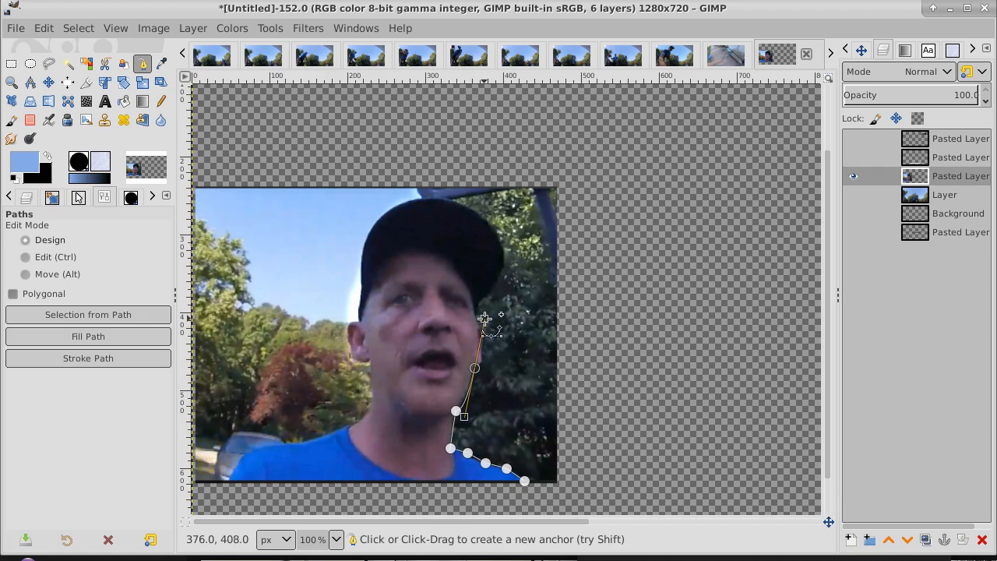
left_click_drag(456, 411, 453, 408)
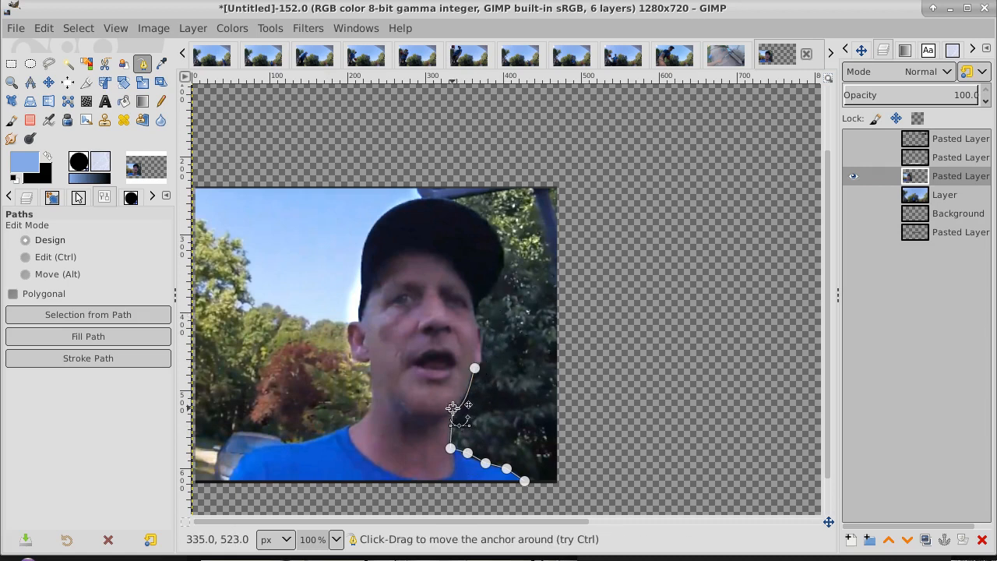
left_click(475, 367)
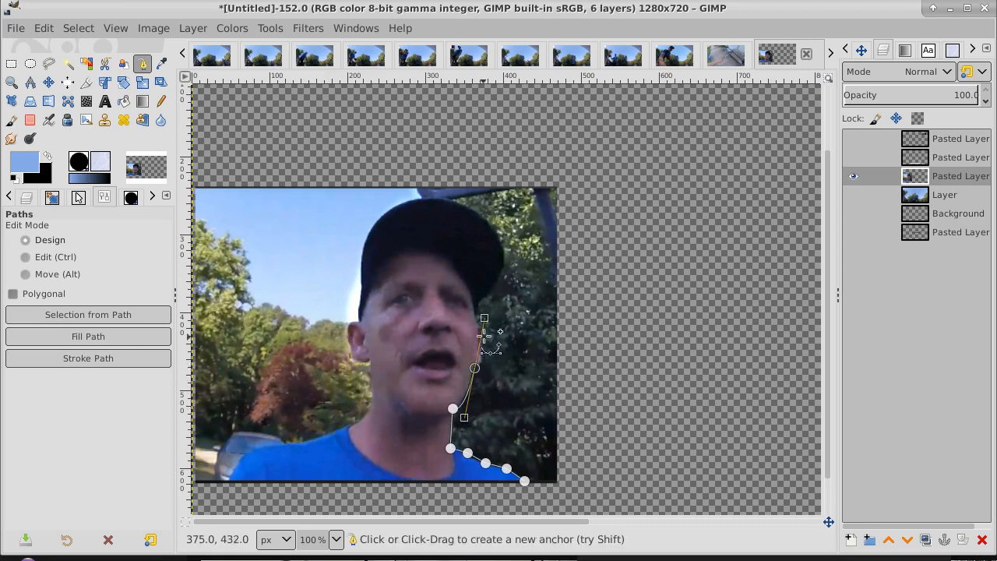
mouse_move(481, 317)
left_mouse_down()
mouse_move(499, 317)
mouse_move(473, 308)
left_mouse_up()
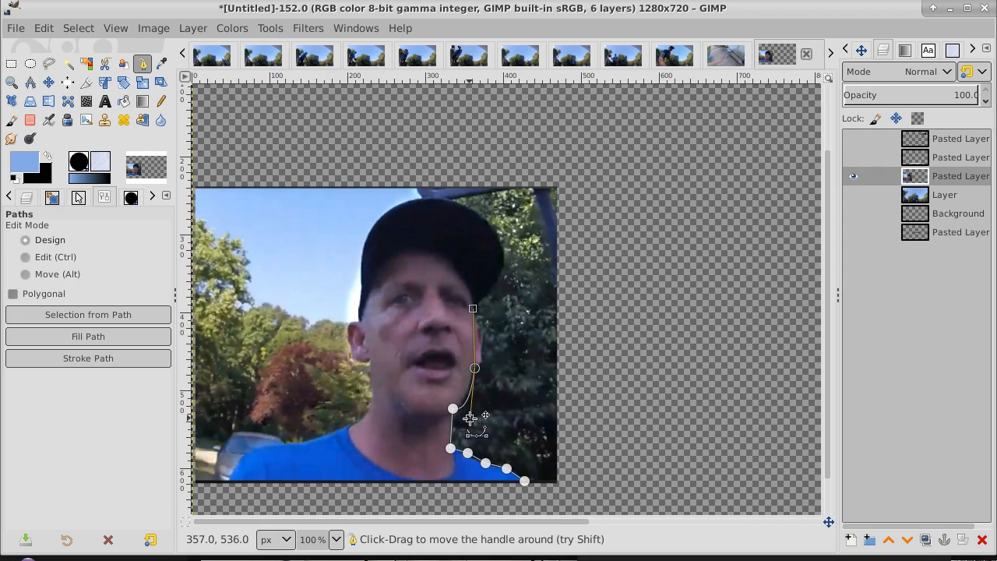
mouse_move(469, 397)
left_mouse_down()
mouse_move(484, 406)
mouse_move(453, 399)
mouse_move(506, 410)
mouse_move(448, 400)
mouse_move(470, 405)
left_mouse_up()
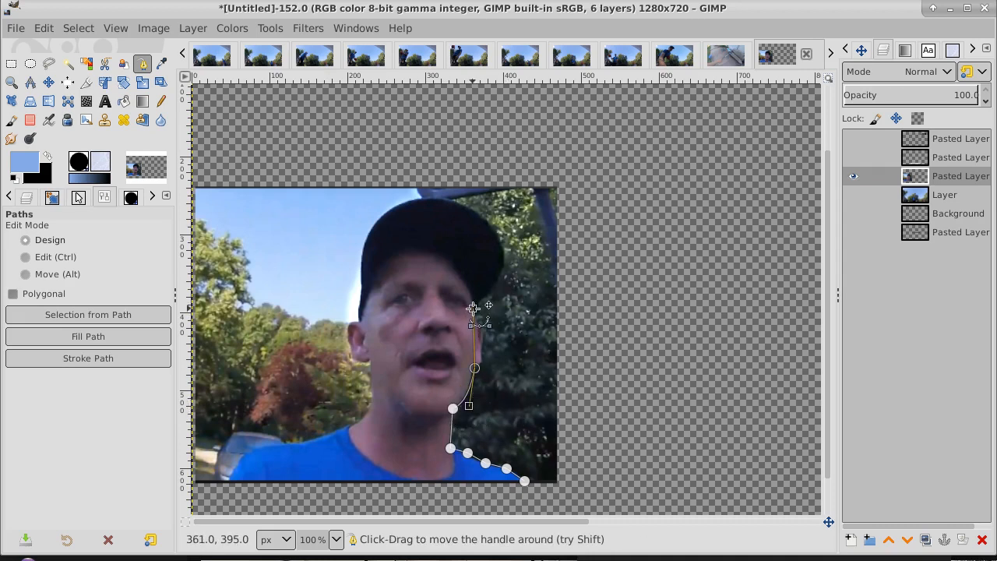
left_click_drag(474, 308, 482, 361)
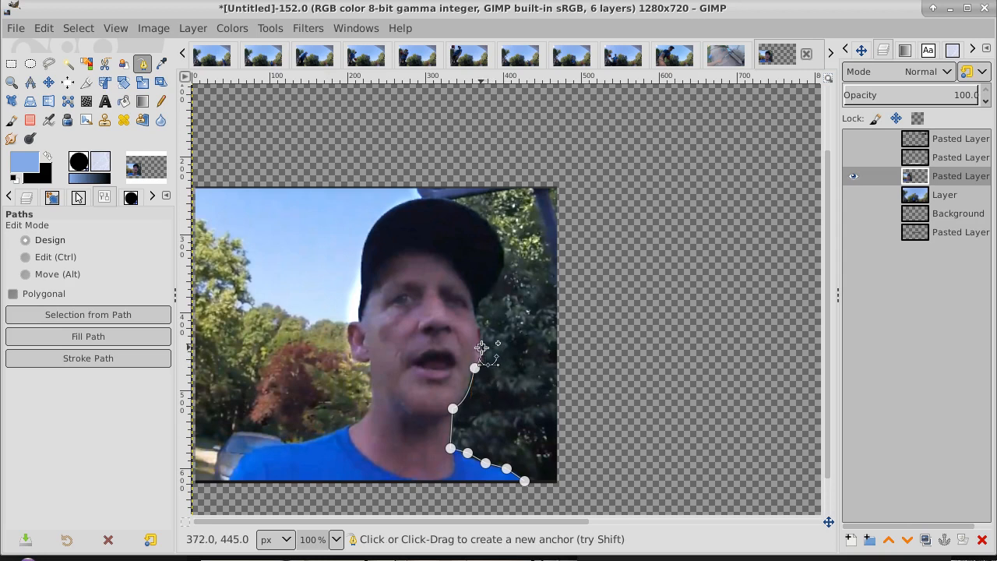
Continue the path with anchors up the side of the face on the dark-tree side to the cap's lower edge.
left_click(481, 347)
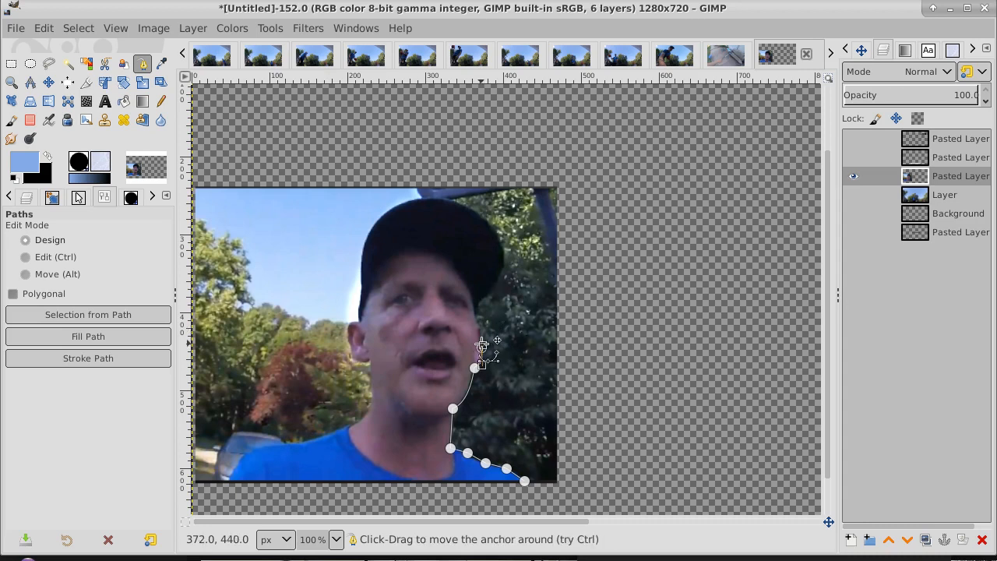
left_click(480, 336)
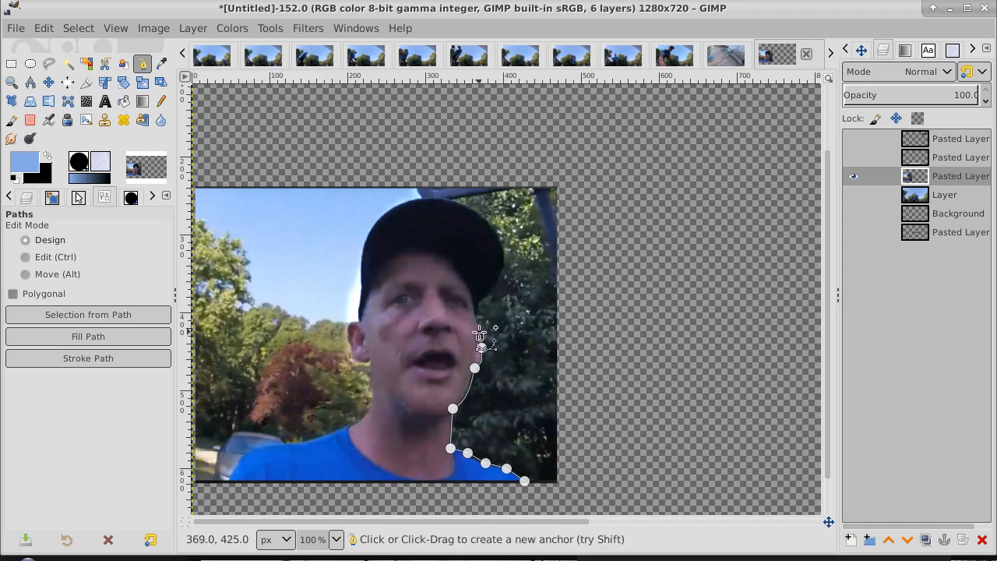
left_click(476, 306)
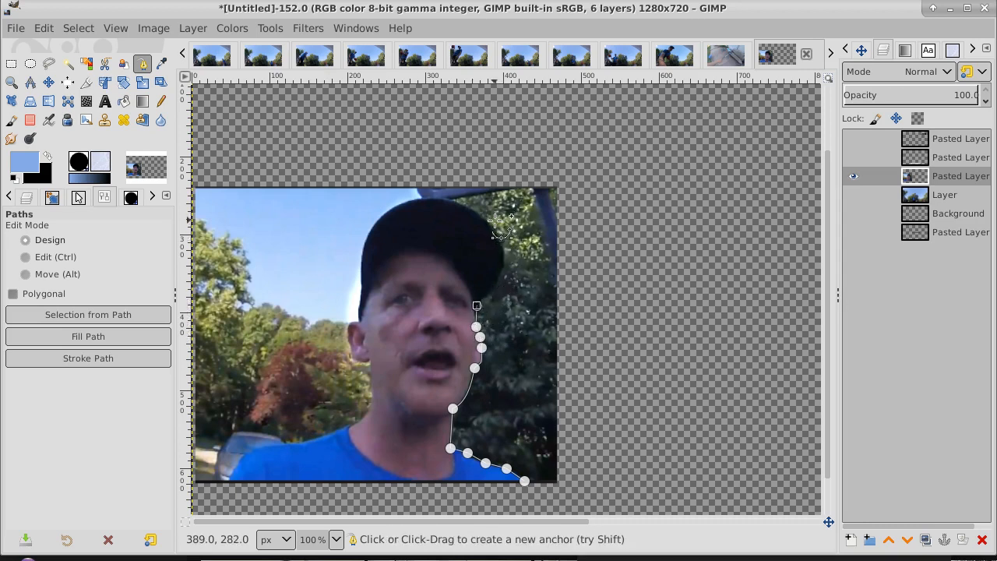
Curve the path around the cap's outline with three anchors, ending at its lower edge on the sky side.
mouse_move(493, 223)
left_mouse_down()
mouse_move(471, 200)
mouse_move(458, 177)
mouse_move(474, 175)
mouse_move(462, 169)
mouse_move(494, 224)
left_mouse_up()
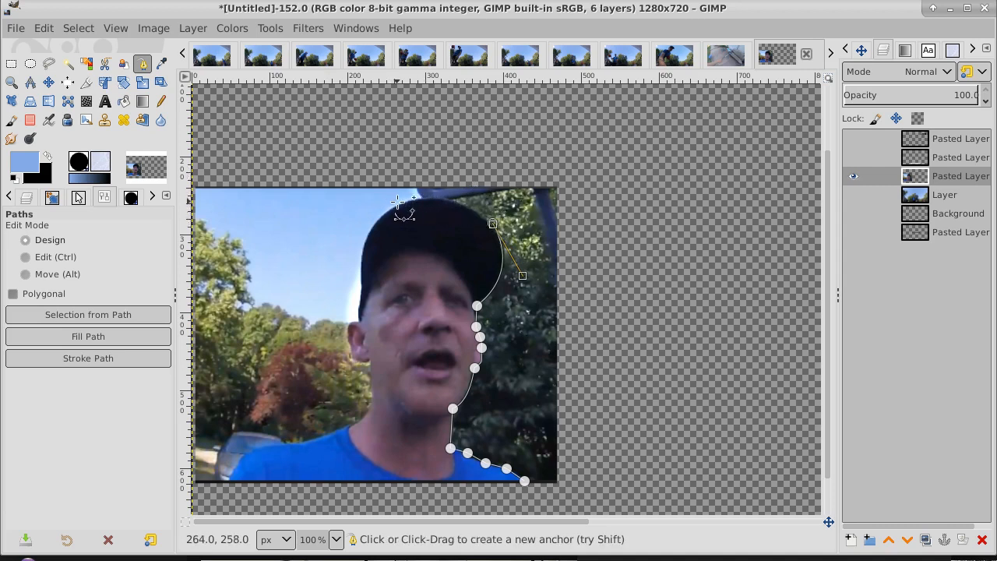
mouse_move(399, 202)
left_mouse_down()
mouse_move(338, 221)
mouse_move(403, 205)
left_mouse_up()
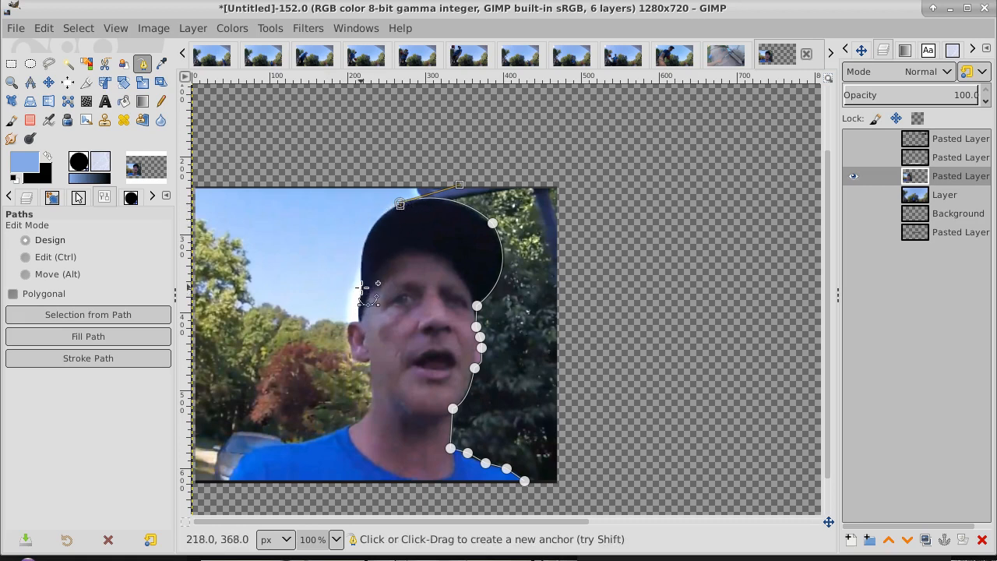
mouse_move(363, 282)
left_mouse_down()
mouse_move(370, 346)
mouse_move(362, 282)
left_mouse_up()
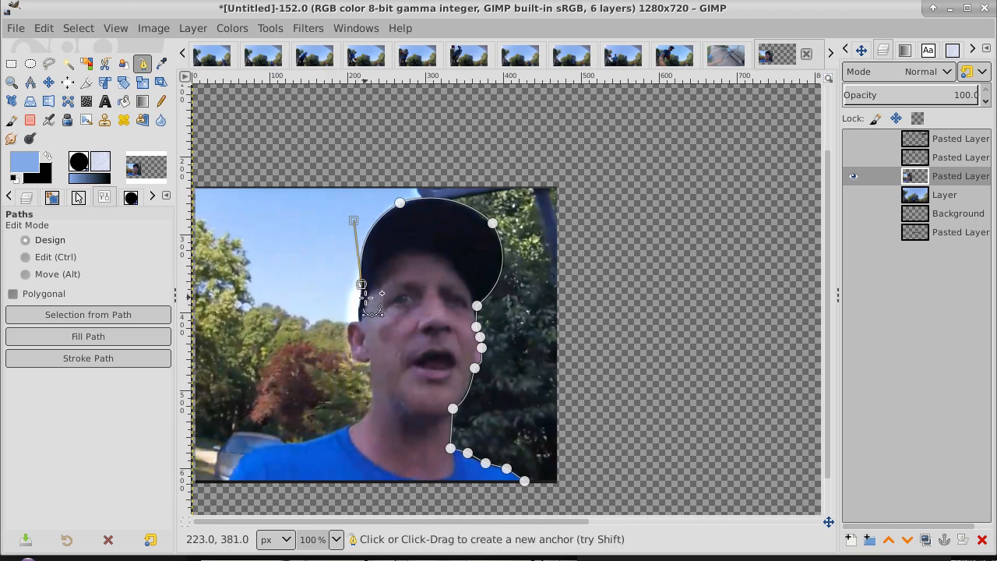
Continue the path from the cap's lower edge down around the ear on the sky side, placing anchors to the jaw below it.
left_click(360, 297)
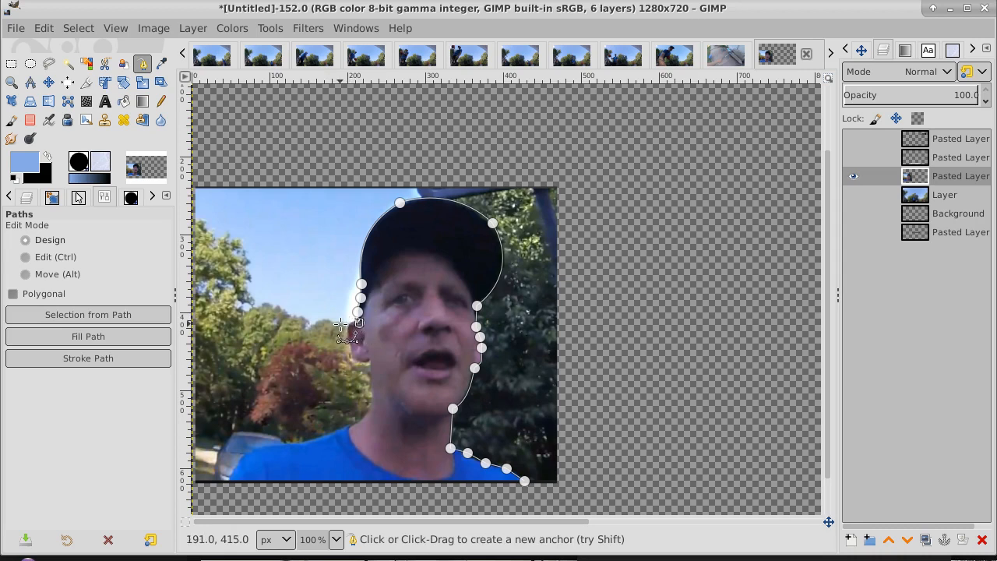
left_click_drag(340, 324, 344, 348)
left_click(353, 375)
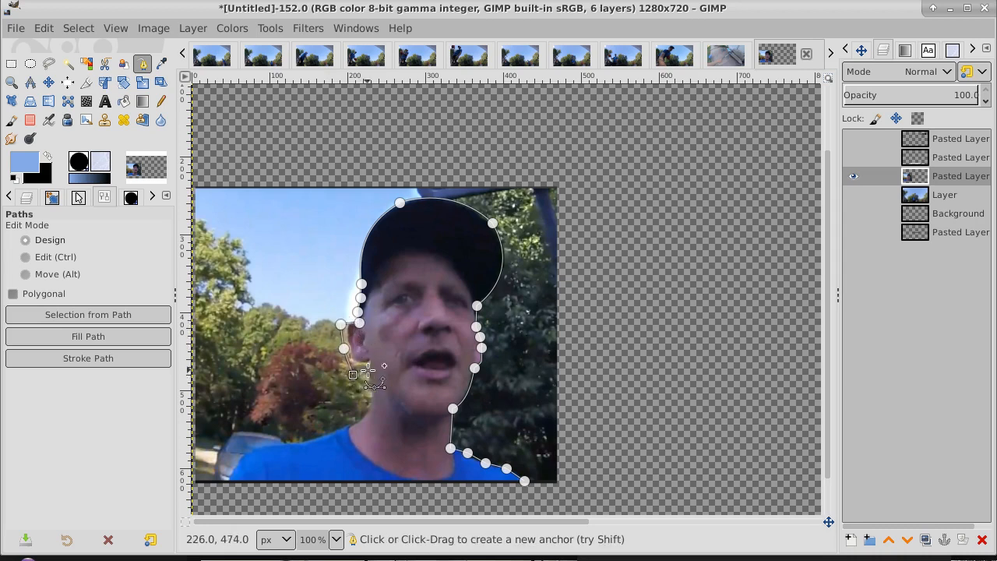
left_click(368, 362)
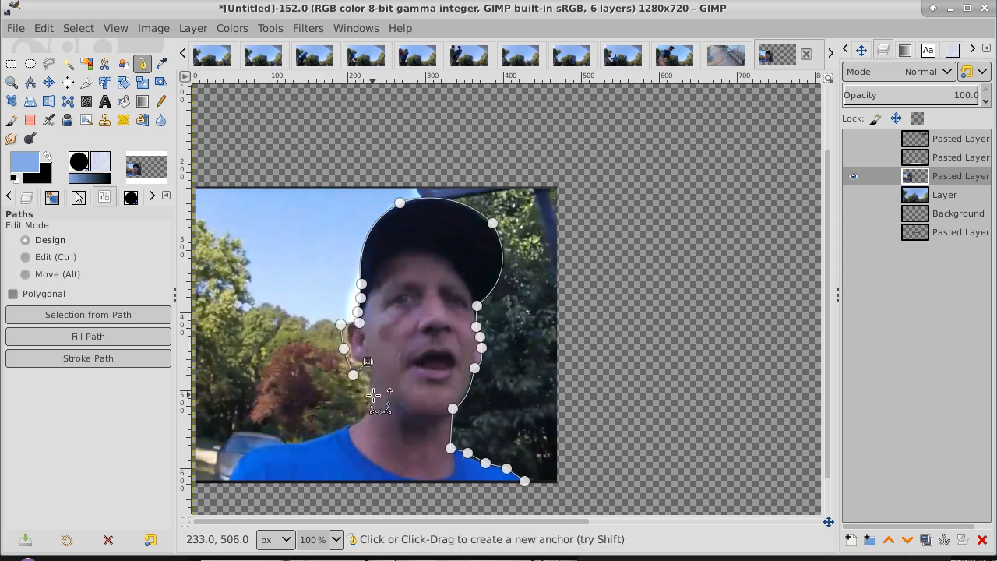
Curve the path down the neck and along the shoulder on the sky side, ending at the shirt's lower edge.
left_click_drag(350, 425, 318, 438)
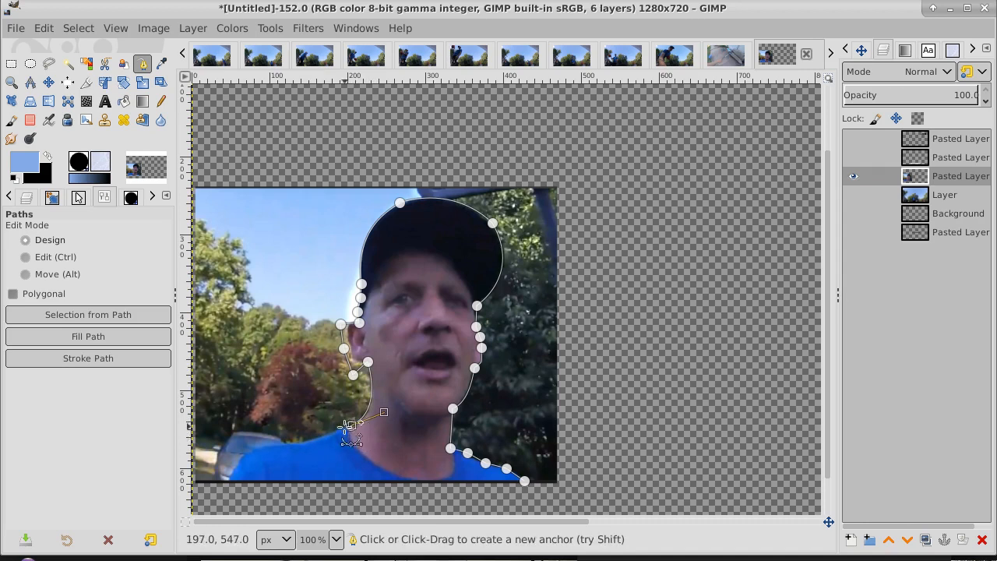
left_click(336, 430)
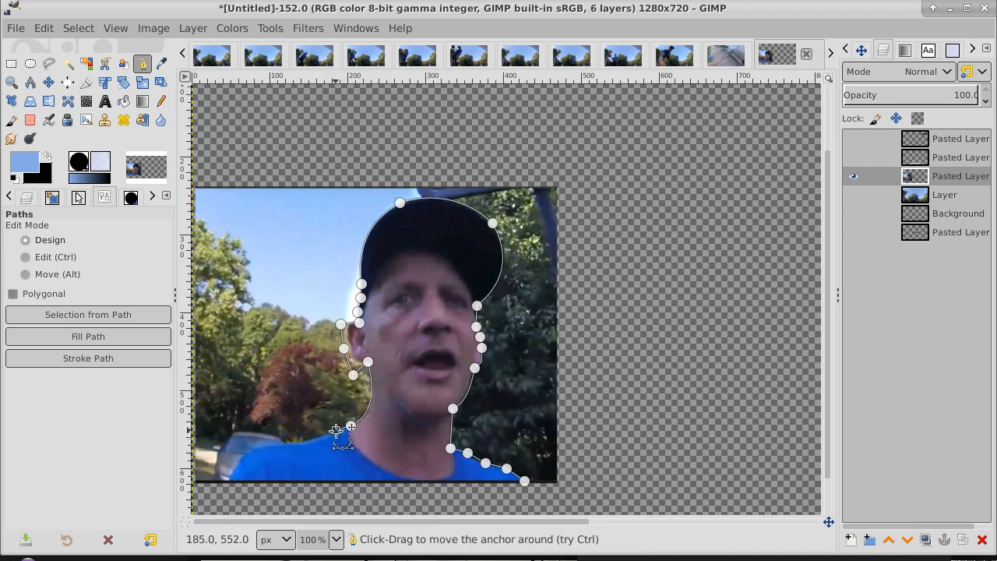
mouse_move(292, 444)
left_mouse_down()
mouse_move(266, 441)
mouse_move(291, 444)
left_mouse_up()
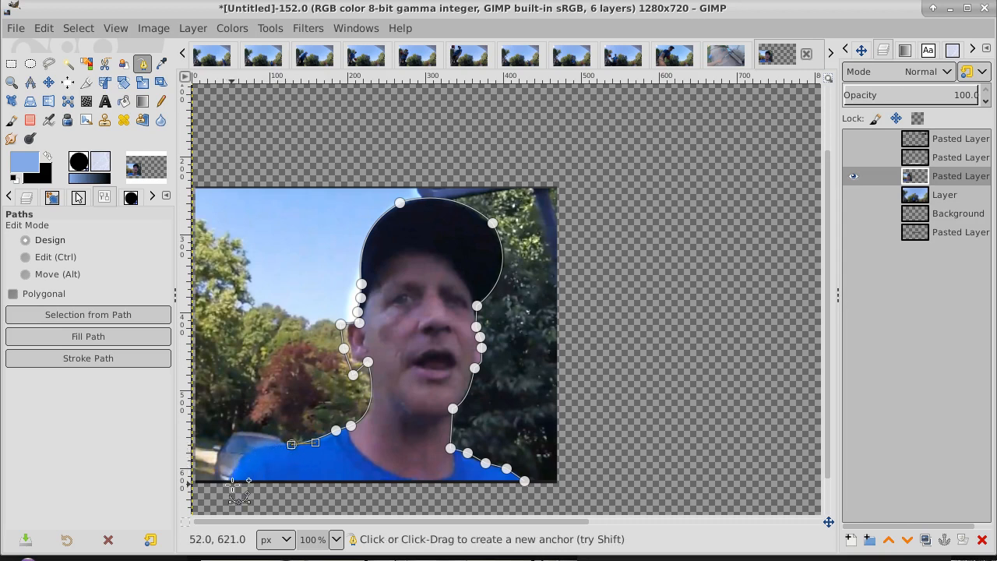
left_click_drag(232, 484, 234, 445)
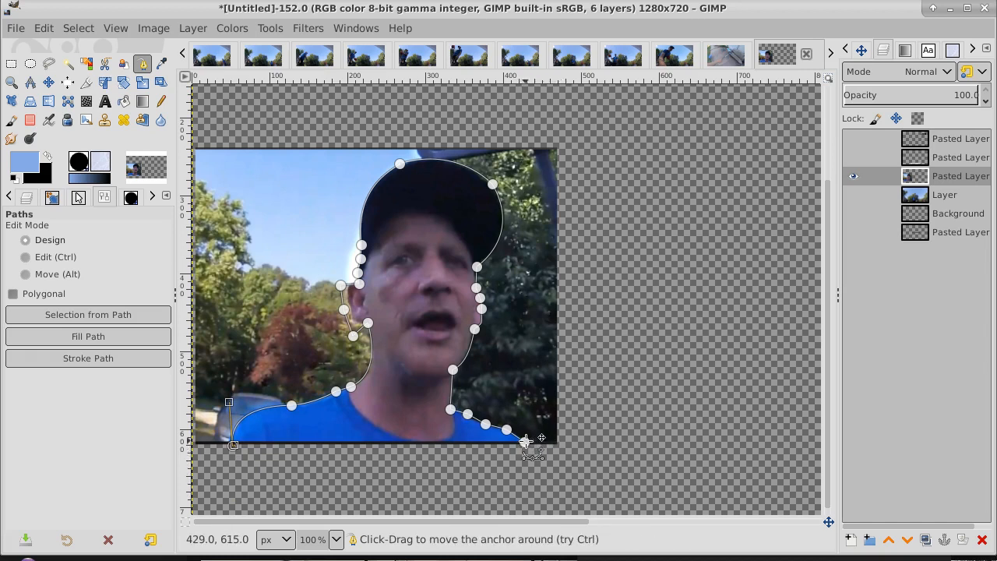
left_click(233, 445)
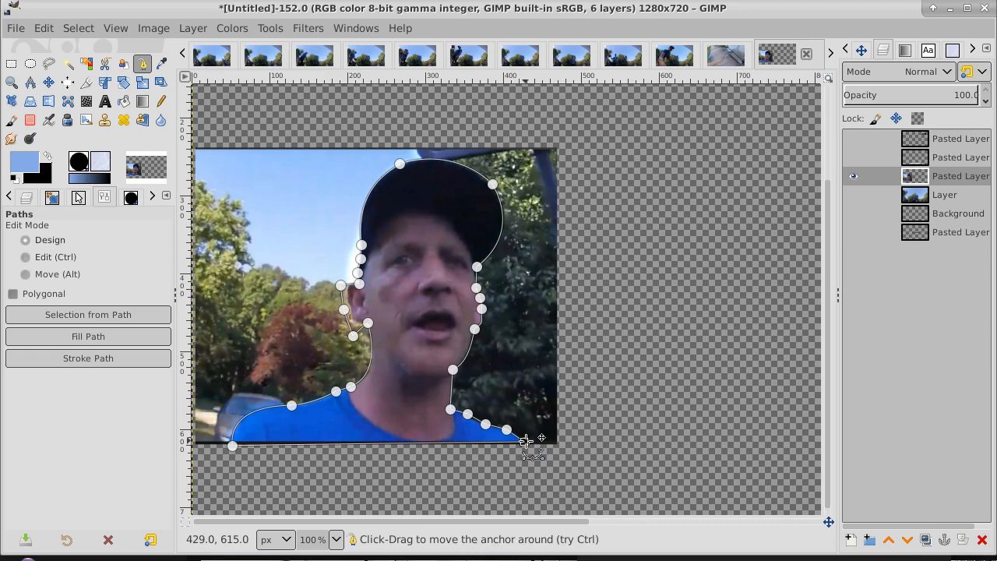
Create a selection from the man's outline path and invert it to cover everything around him.
left_click(77, 28)
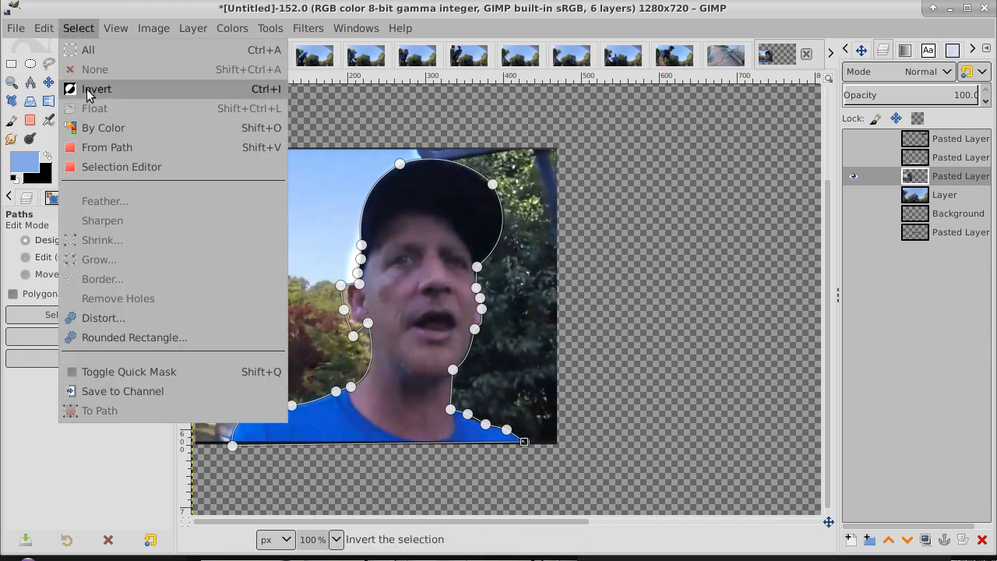
left_click(100, 148)
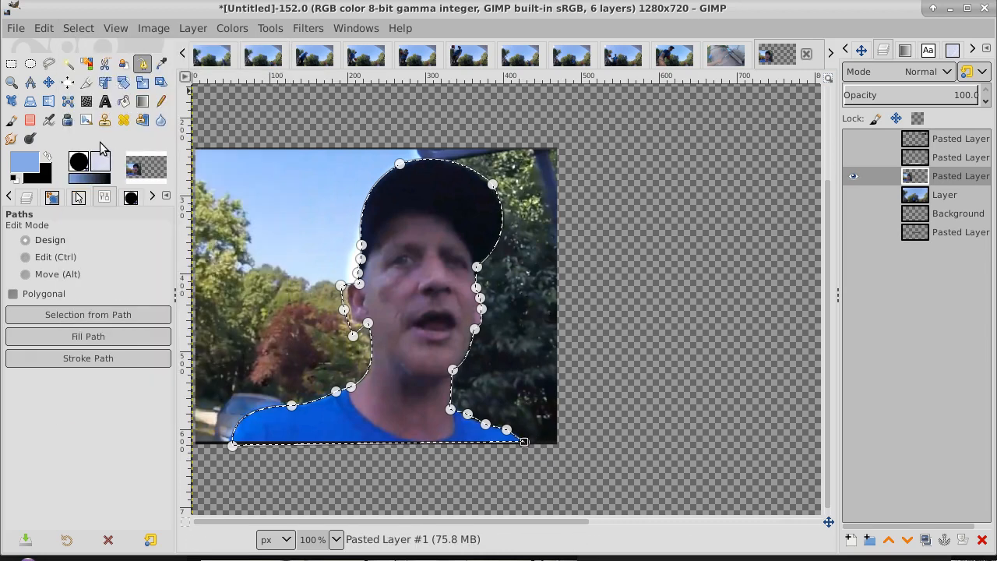
left_click(72, 29)
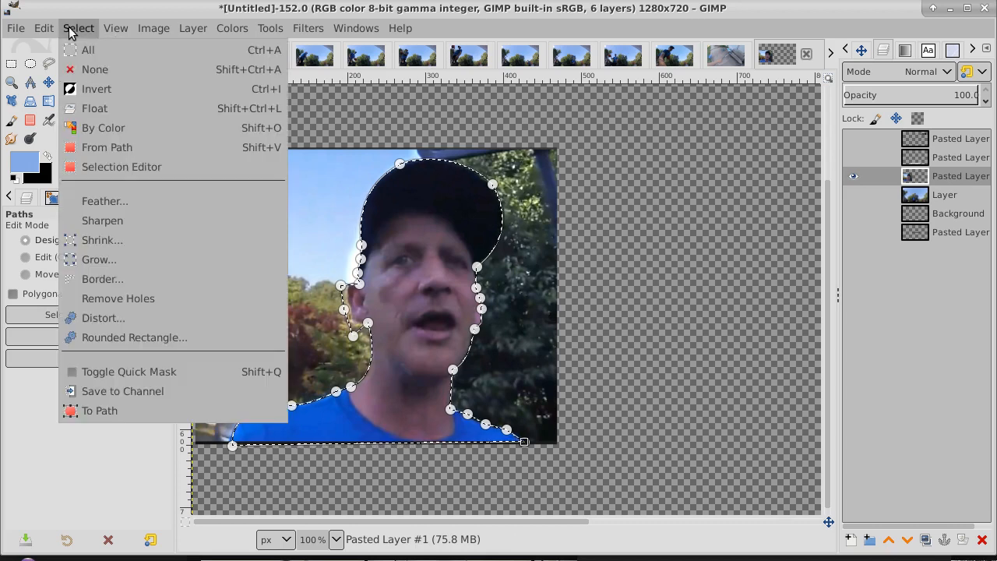
left_click(91, 91)
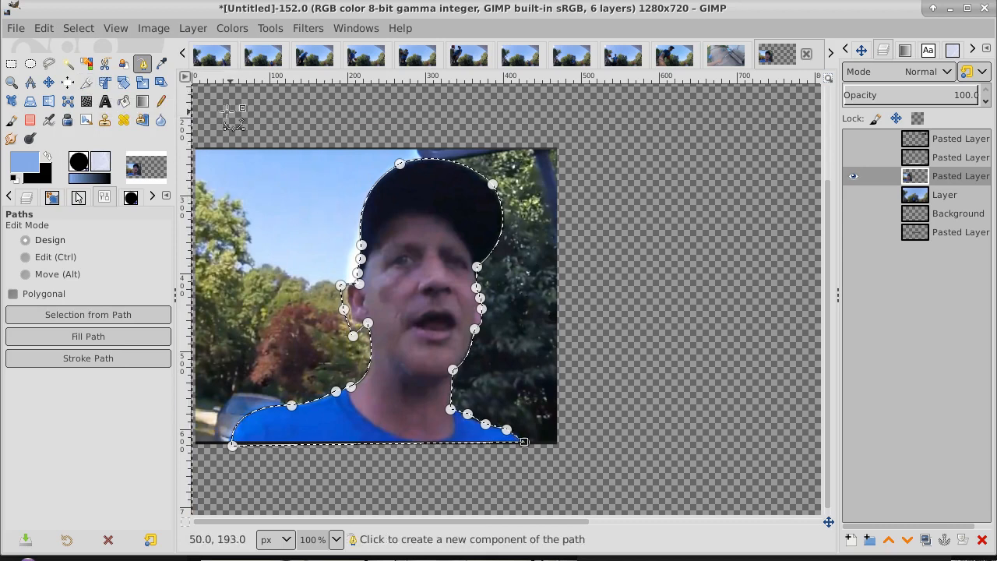
Delete the selected background around the man and clear the selection.
left_click(12, 82)
left_click(267, 145)
left_click(273, 146)
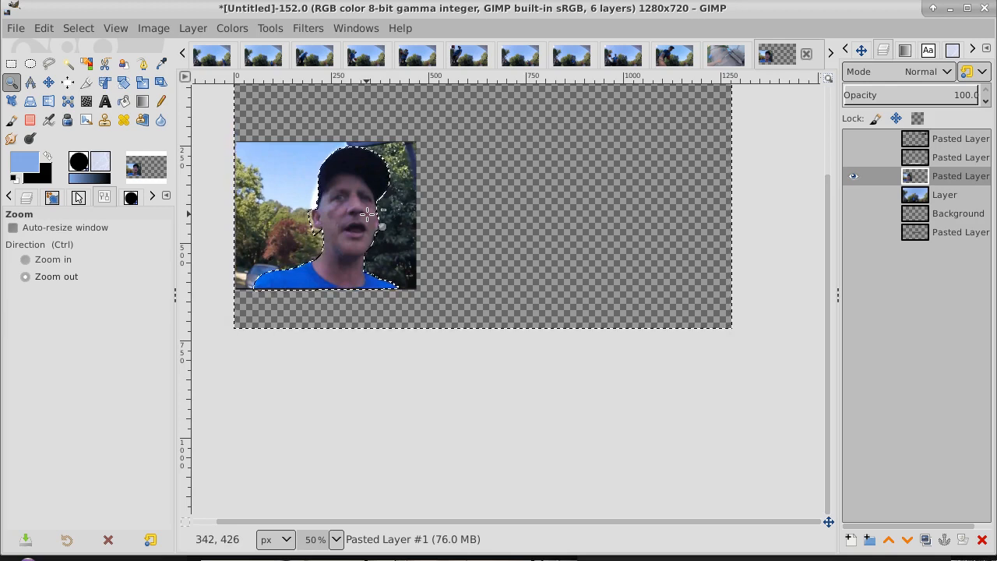
key("Delete")
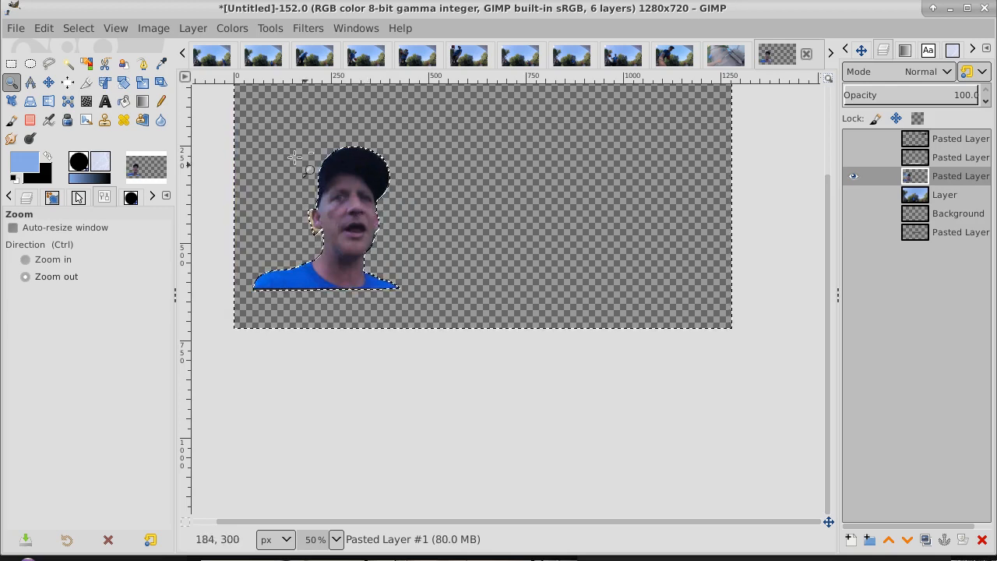
left_click(78, 29)
left_click(88, 69)
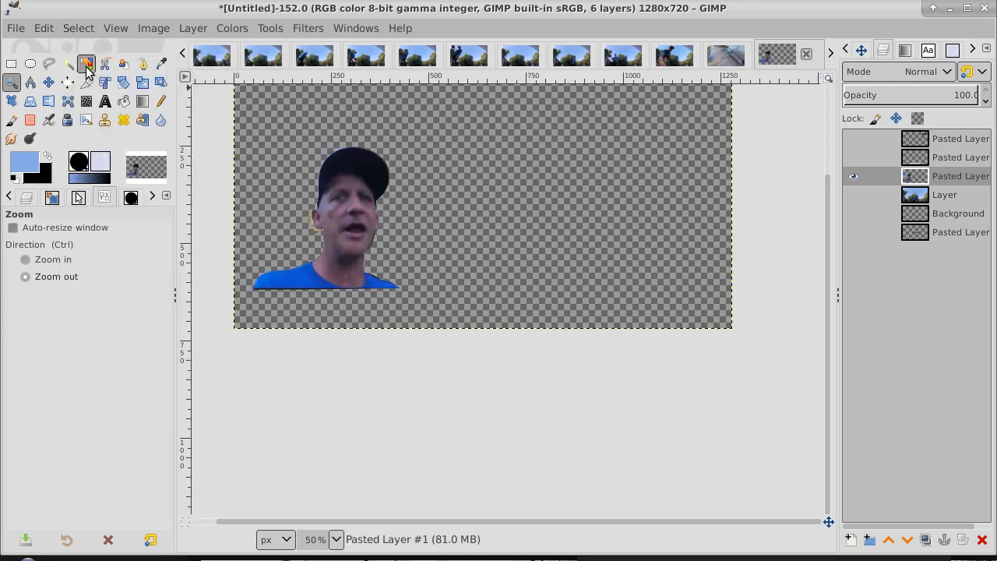
Make the channel info, title and basketball shot layers visible again and activate the cut-out man's layer.
left_click(860, 158)
left_click(858, 140)
left_click(855, 196)
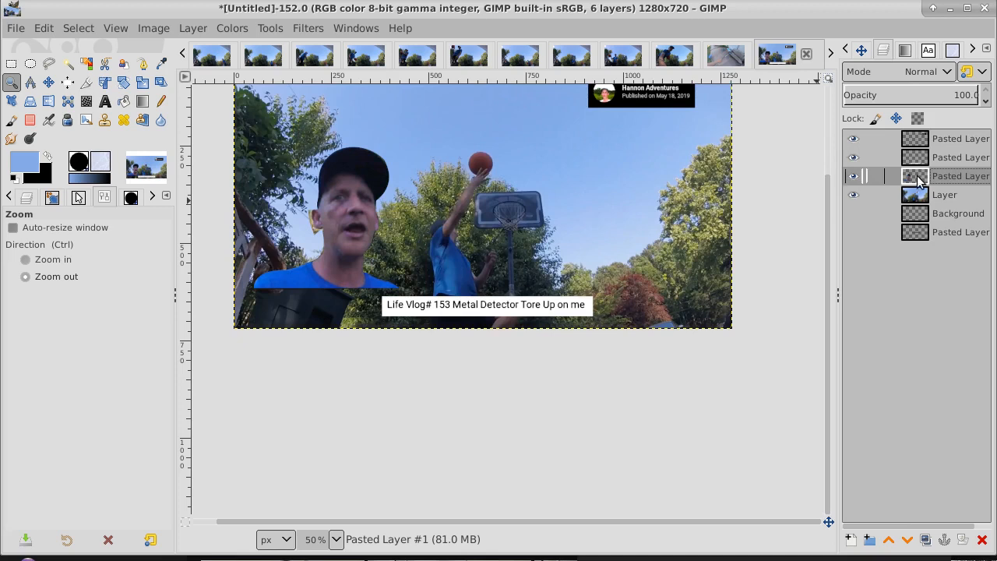
left_click(960, 160)
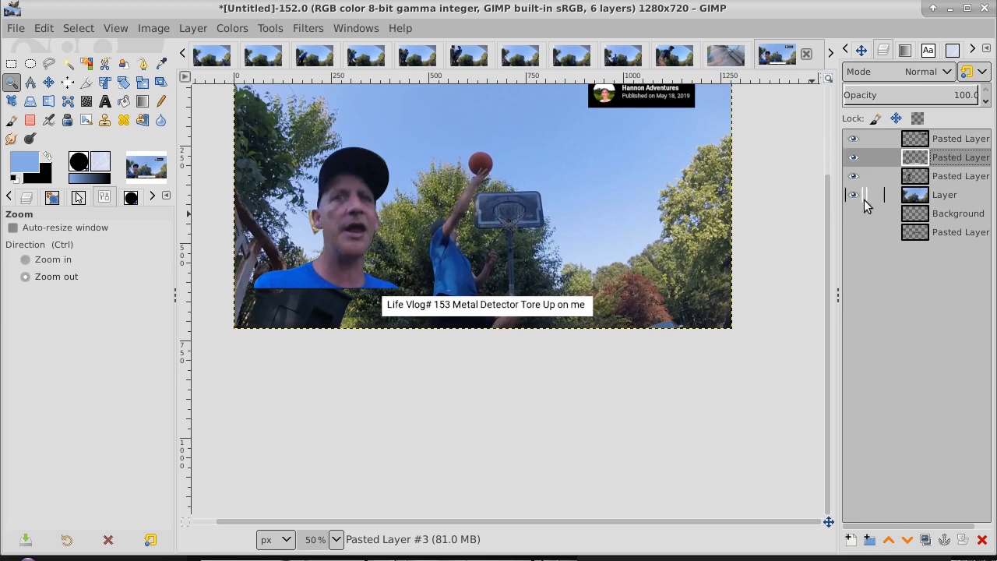
left_click(956, 177)
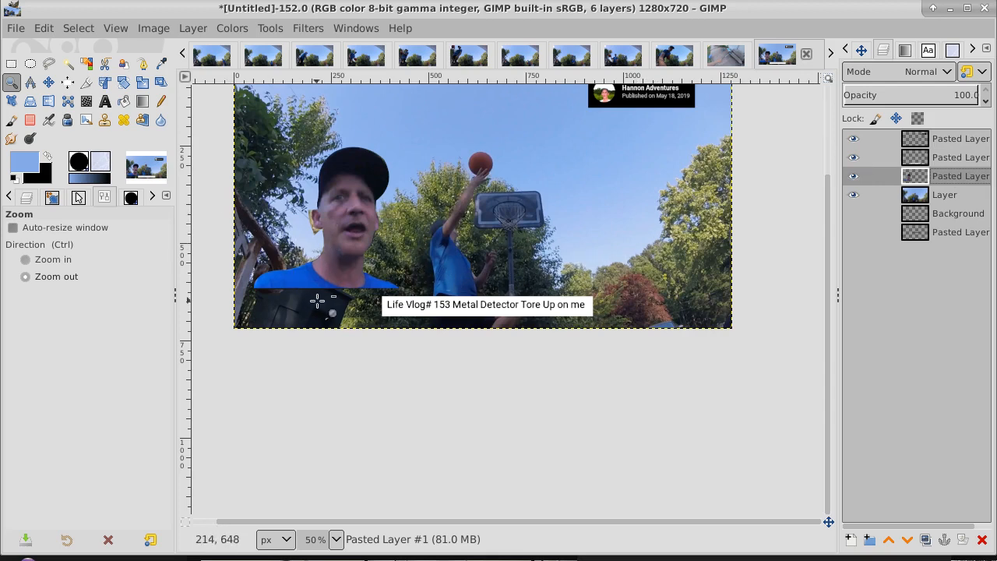
Hide the man's layer and freehand-select the trees and red bush at the basketball shot's lower corner opposite the trash can.
left_click(854, 176)
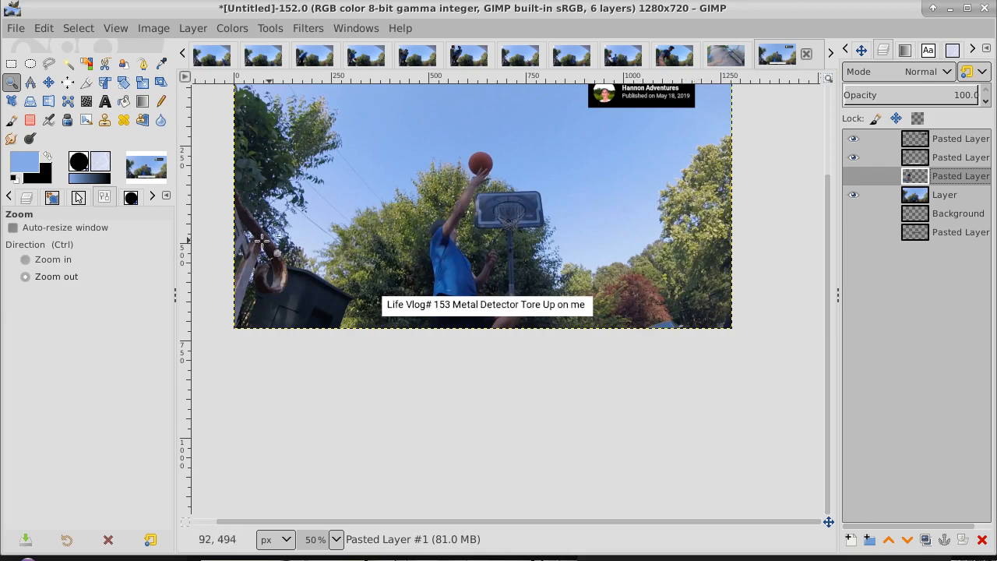
left_click(949, 196)
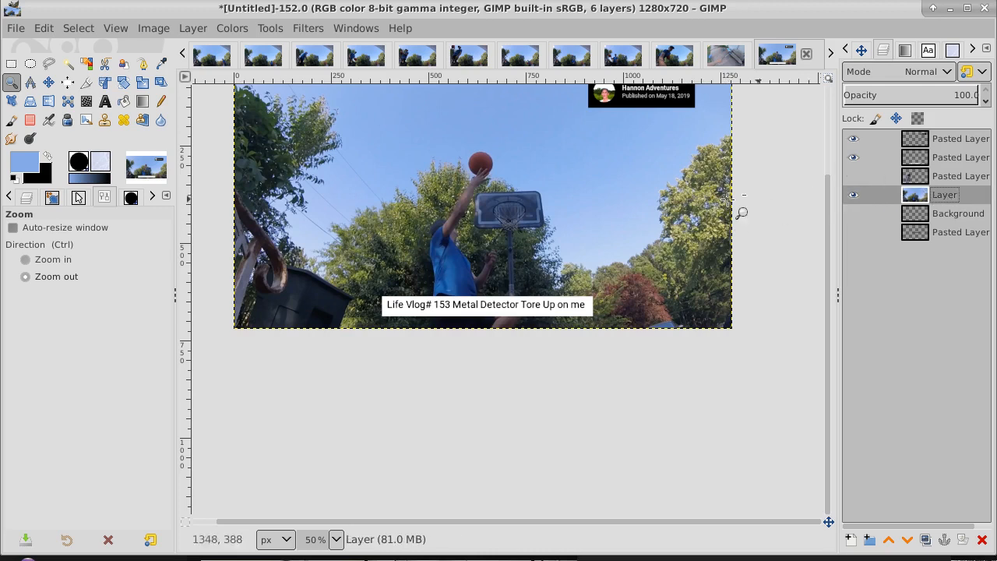
left_click(49, 64)
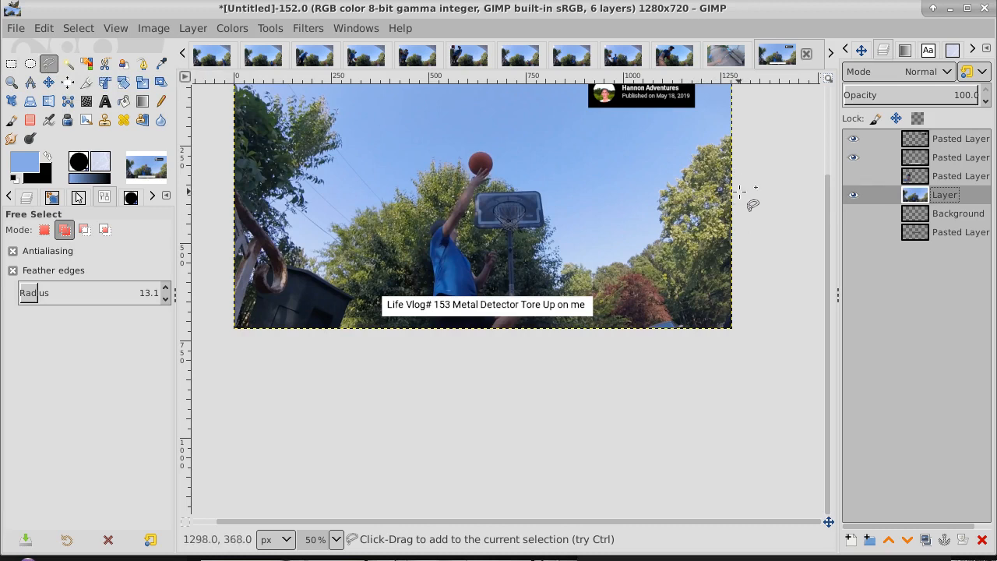
mouse_move(740, 203)
left_mouse_down()
mouse_move(706, 208)
mouse_move(691, 227)
mouse_move(660, 234)
mouse_move(622, 289)
mouse_move(621, 338)
mouse_move(751, 344)
mouse_move(741, 204)
left_mouse_up()
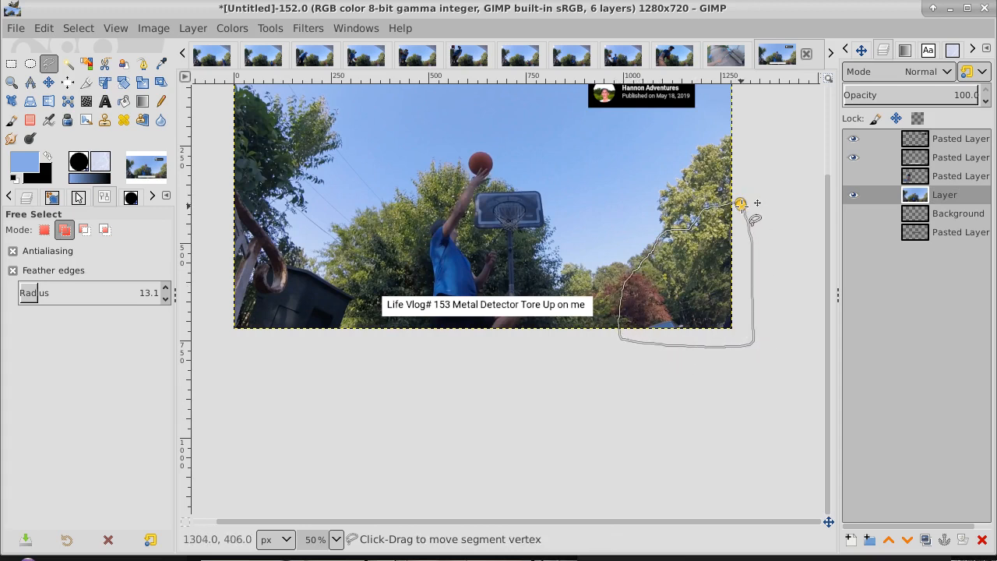
left_click(47, 82)
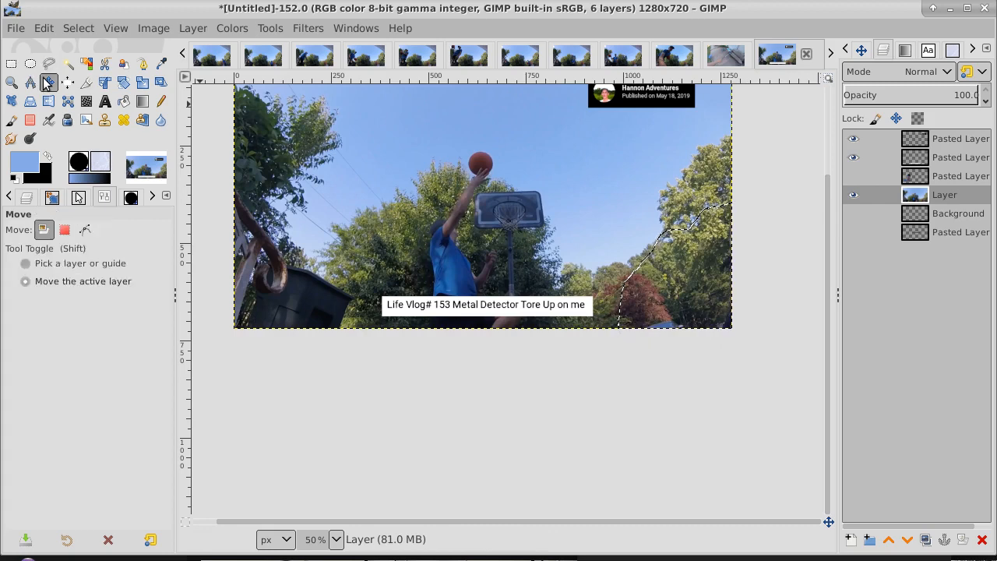
Copy the selected trees from the basketball shot and paste them in place.
left_click(43, 28)
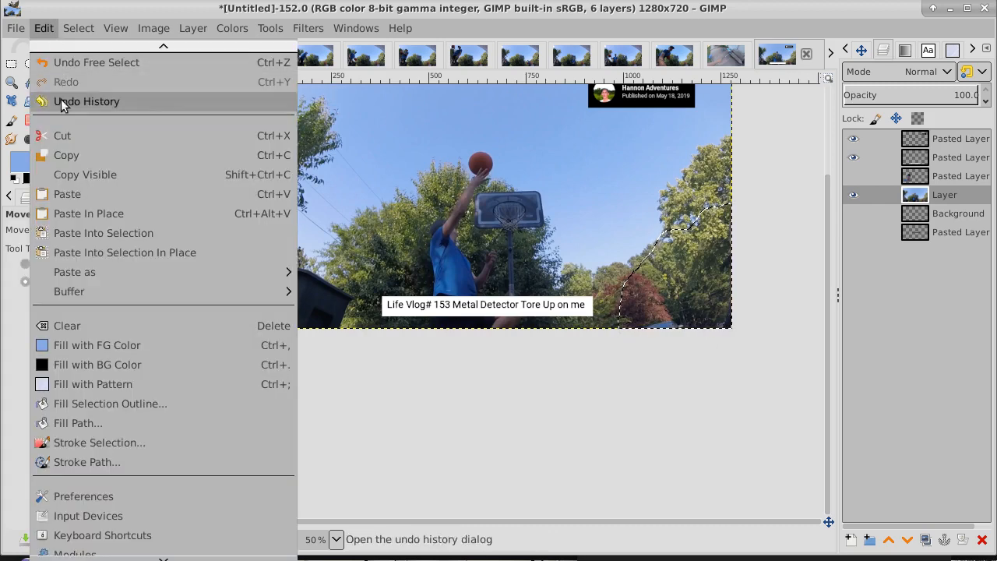
left_click(69, 156)
left_click(43, 28)
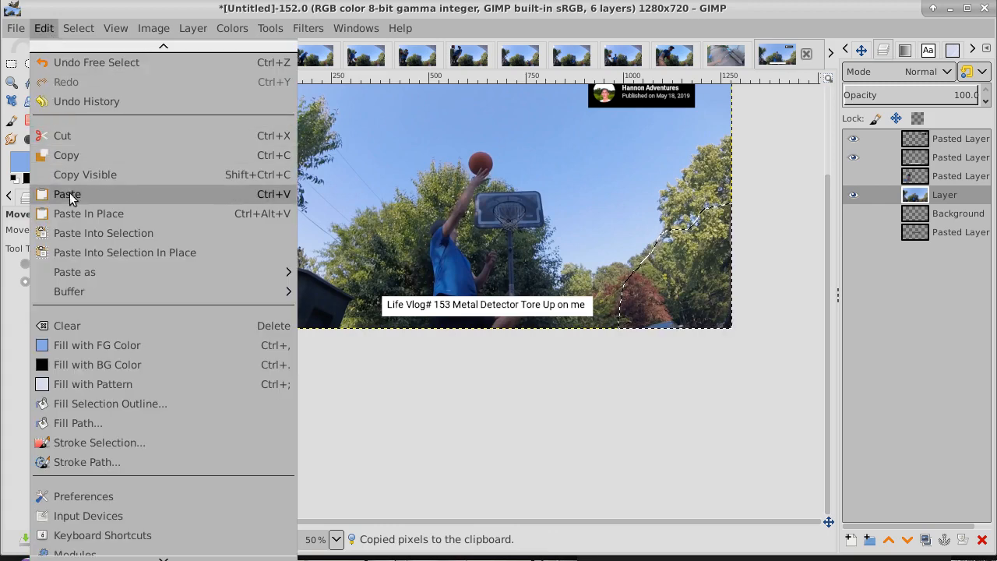
left_click(78, 214)
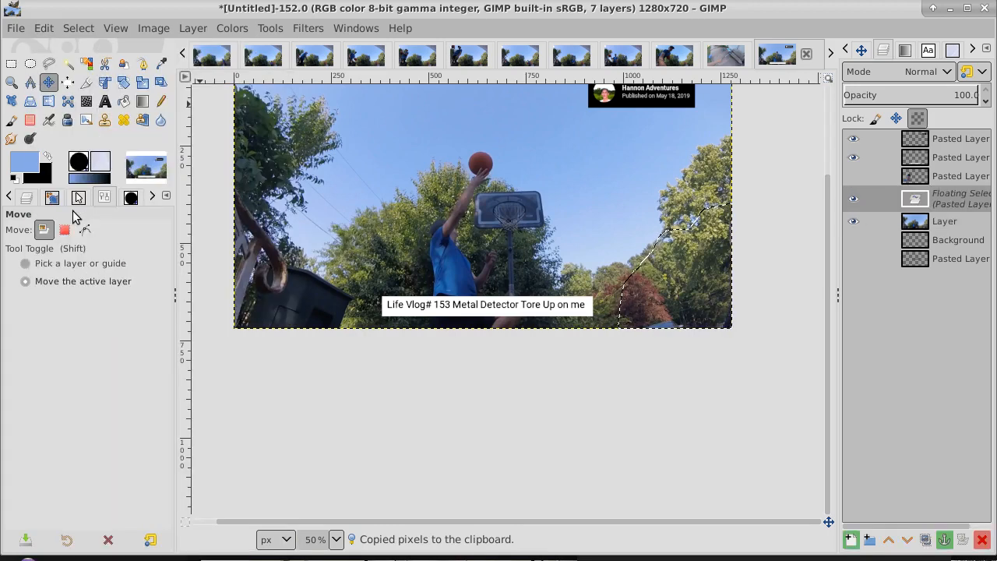
Turn the floating tree selection into a new layer and flip it horizontally to cover the trash can.
right_click(971, 204)
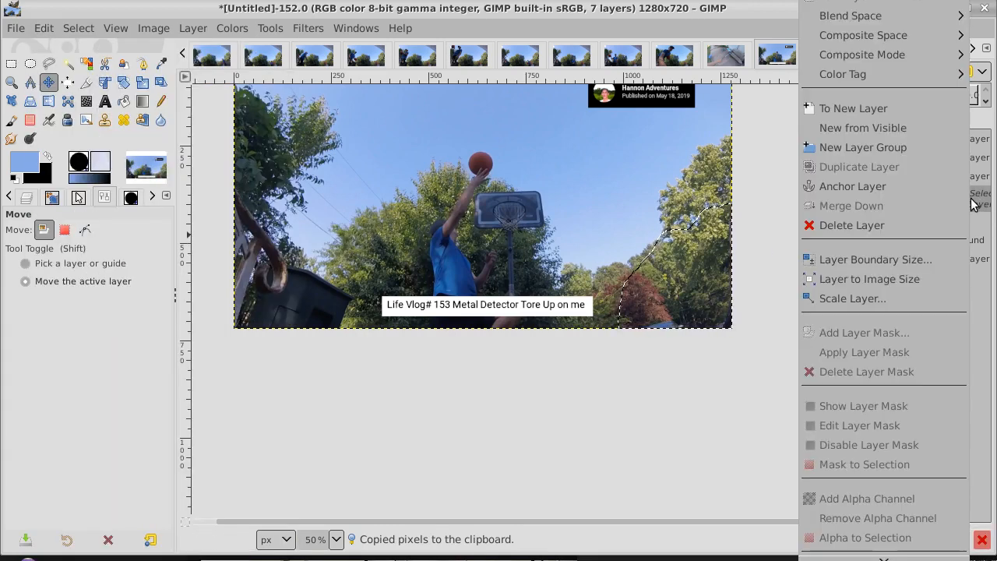
left_click(914, 277)
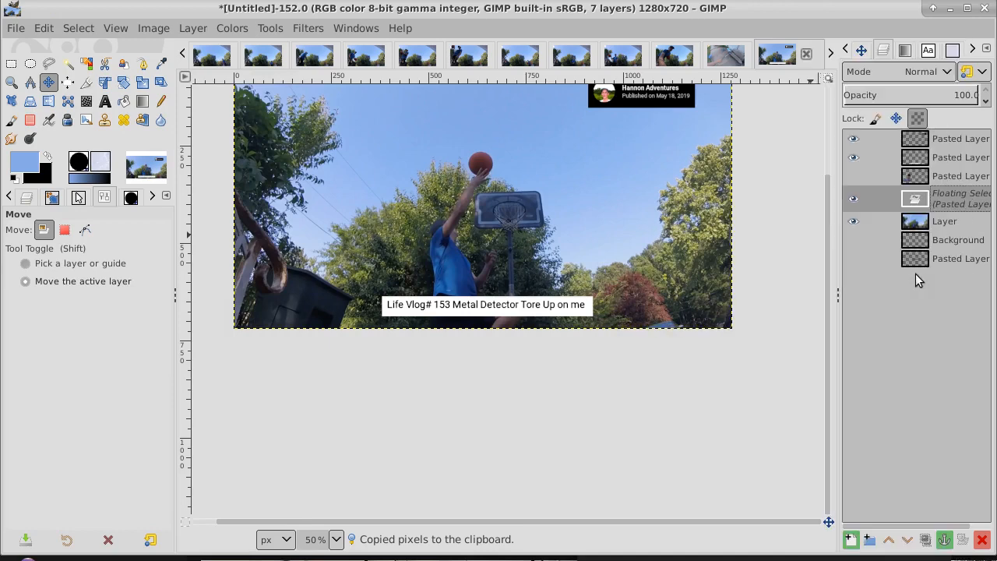
right_click(958, 198)
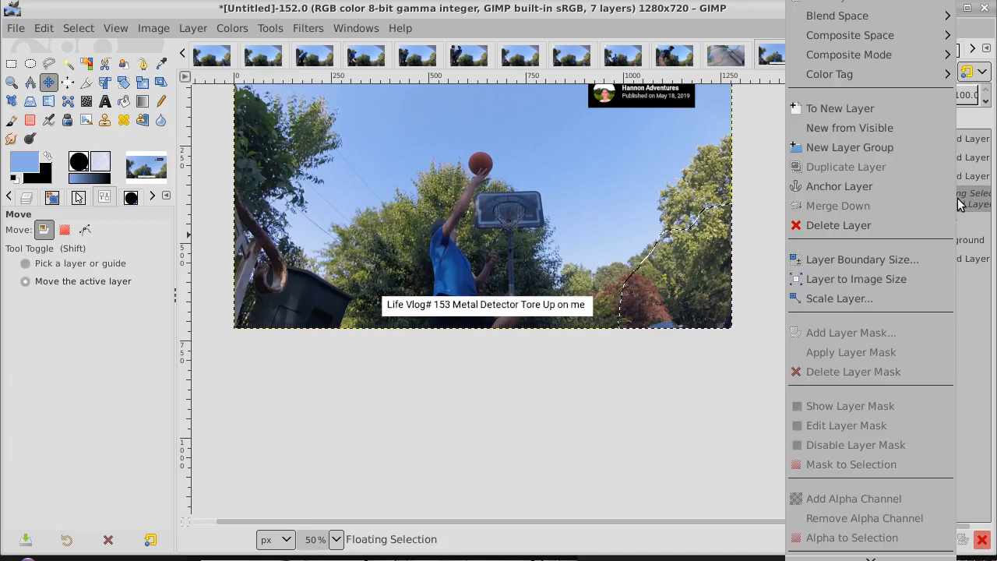
left_click(918, 109)
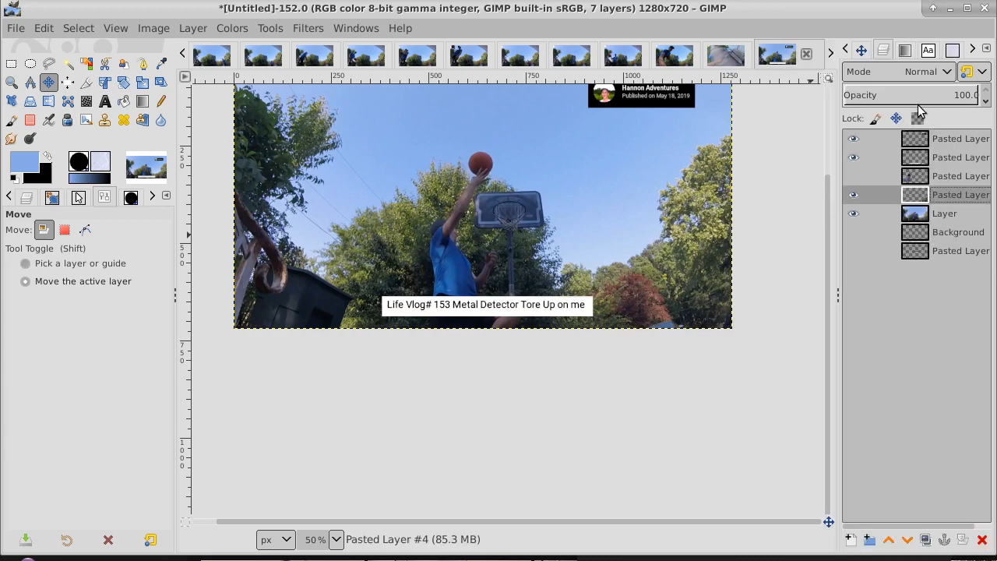
left_click(50, 102)
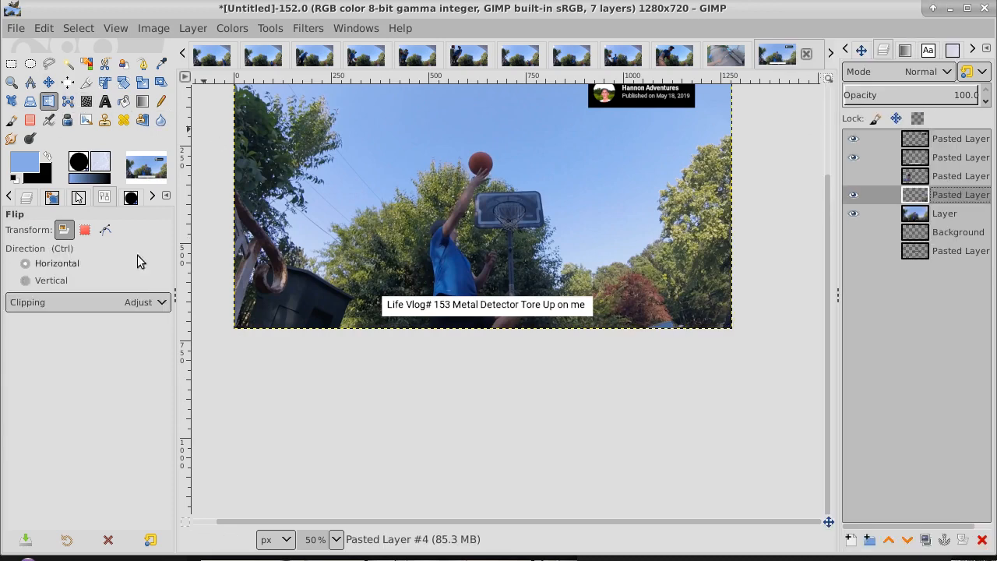
left_click(353, 213)
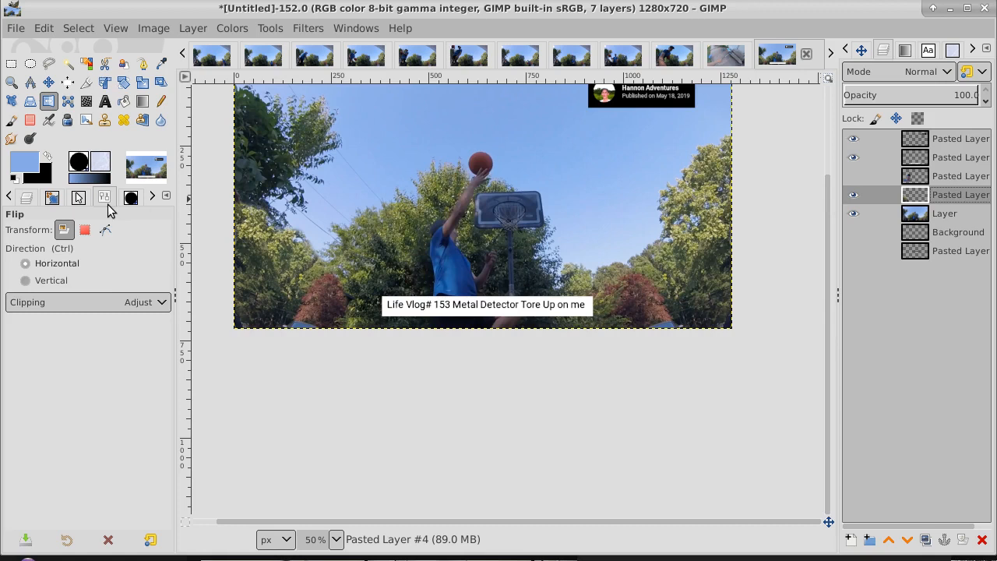
Soften the upper edge of the flipped tree patch with the Eraser at 13.2 opacity.
left_click(29, 121)
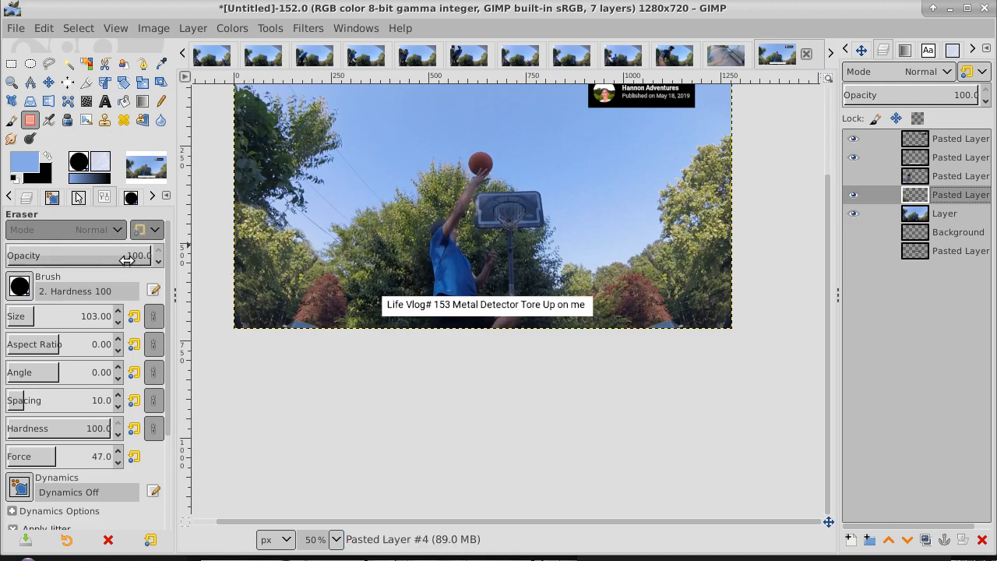
mouse_move(126, 260)
left_mouse_down()
mouse_move(19, 260)
mouse_move(30, 260)
left_mouse_up()
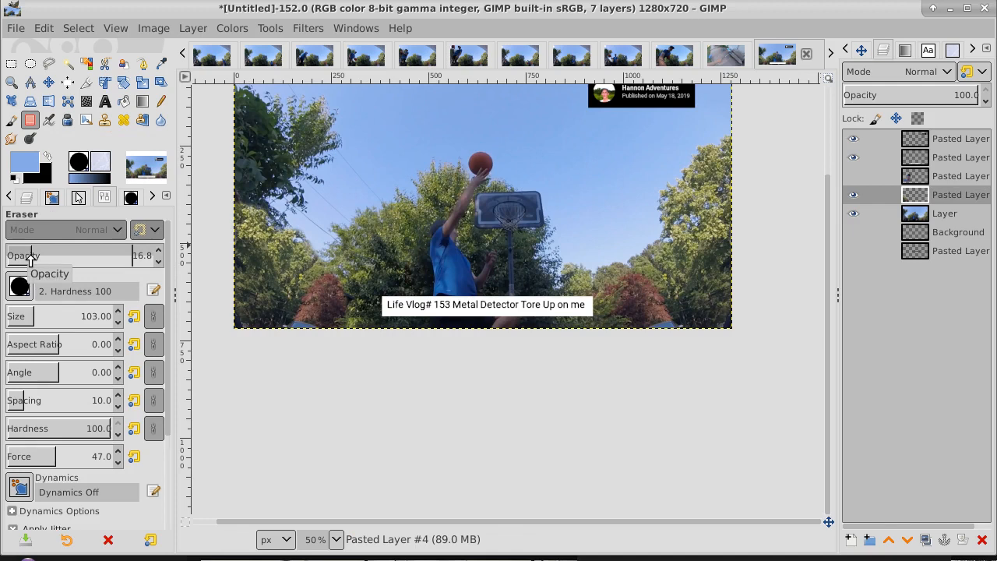
left_click(251, 217)
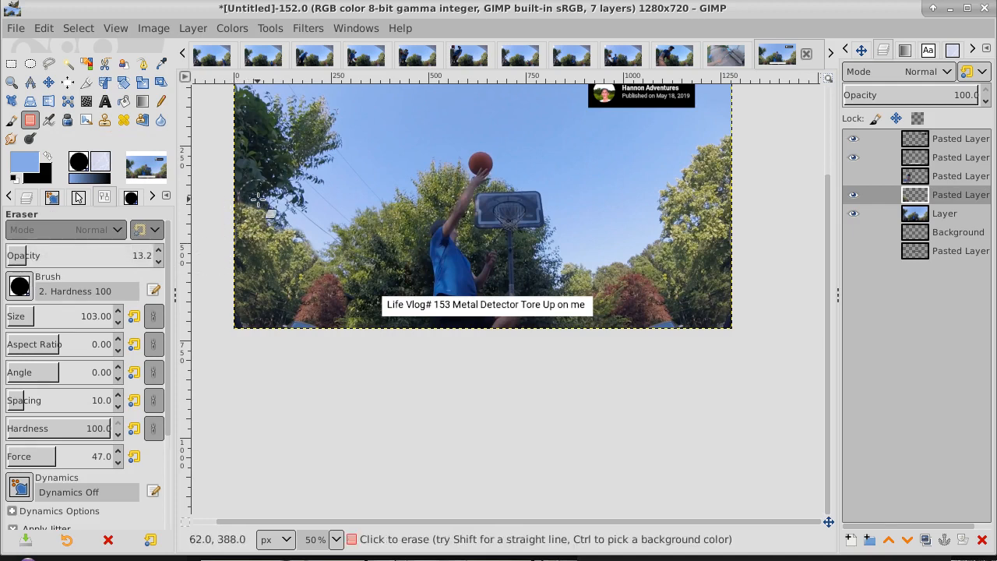
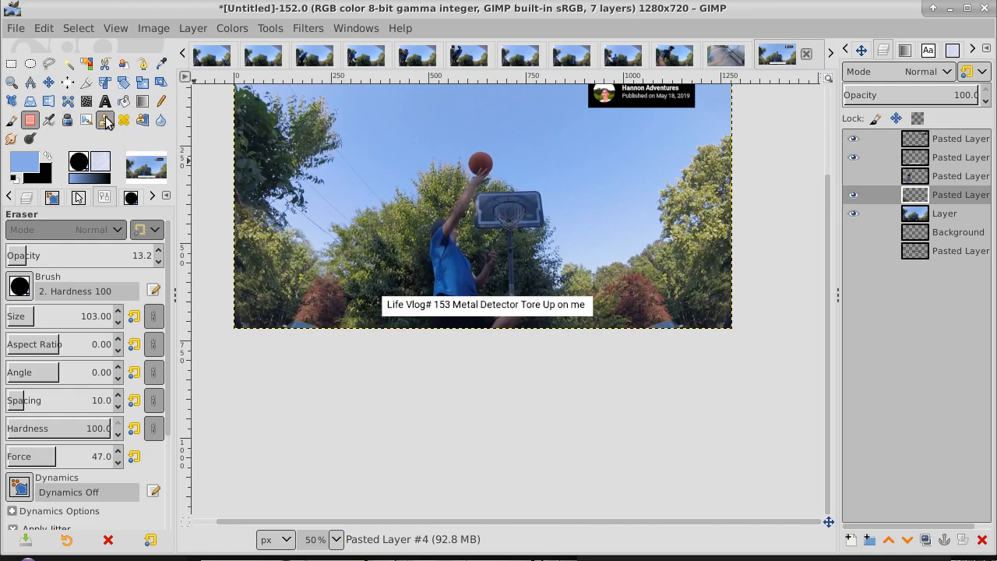
Choose the Clone tool and hide the channel info and title layers, leaving the tree patch and basketball shot visible.
left_click(105, 120)
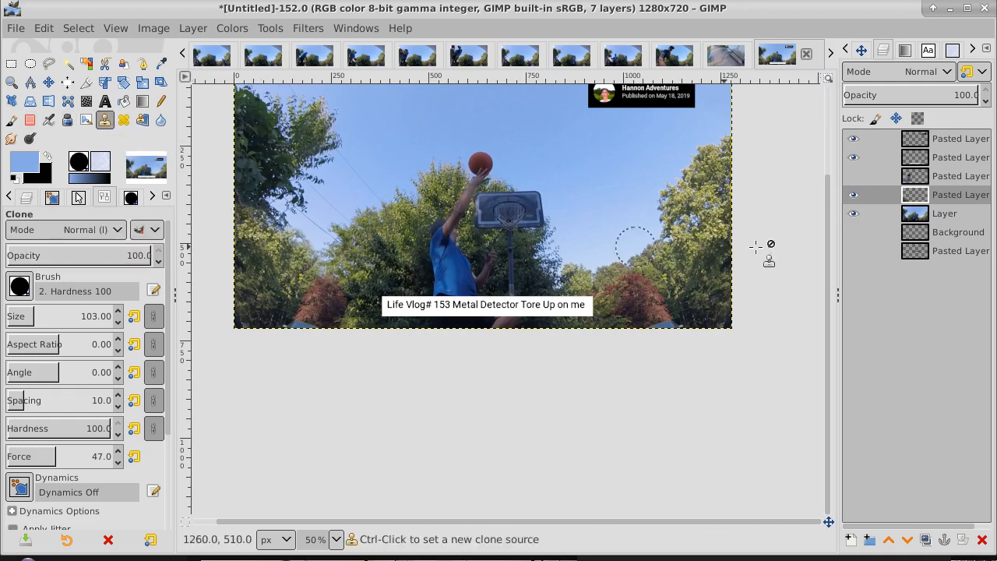
right_click(963, 200)
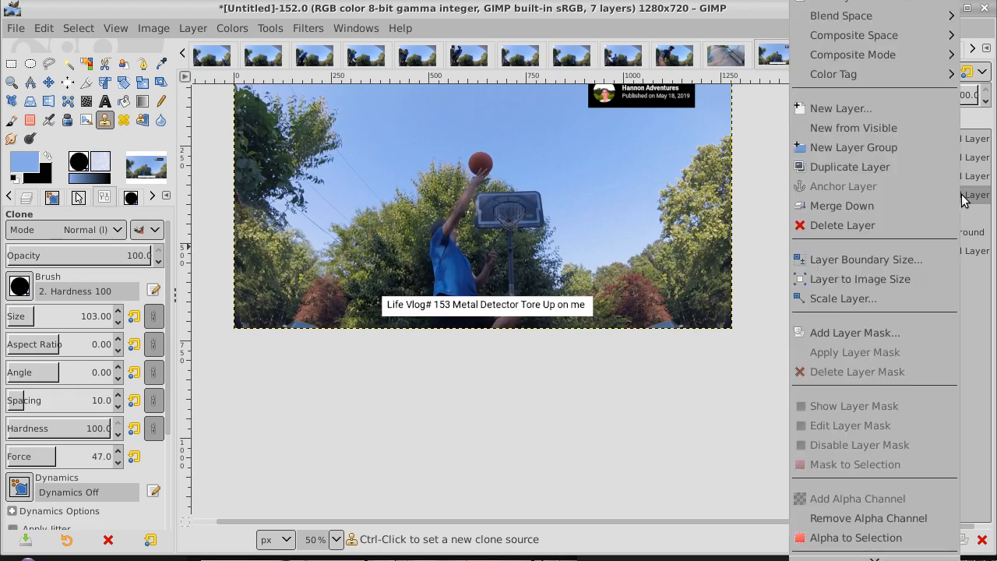
left_click(786, 25)
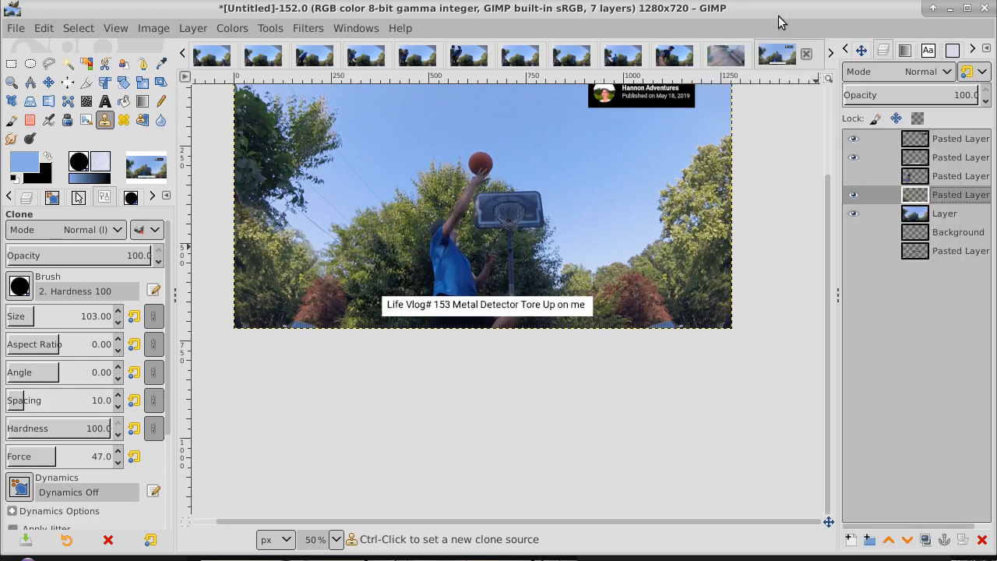
left_click(855, 216)
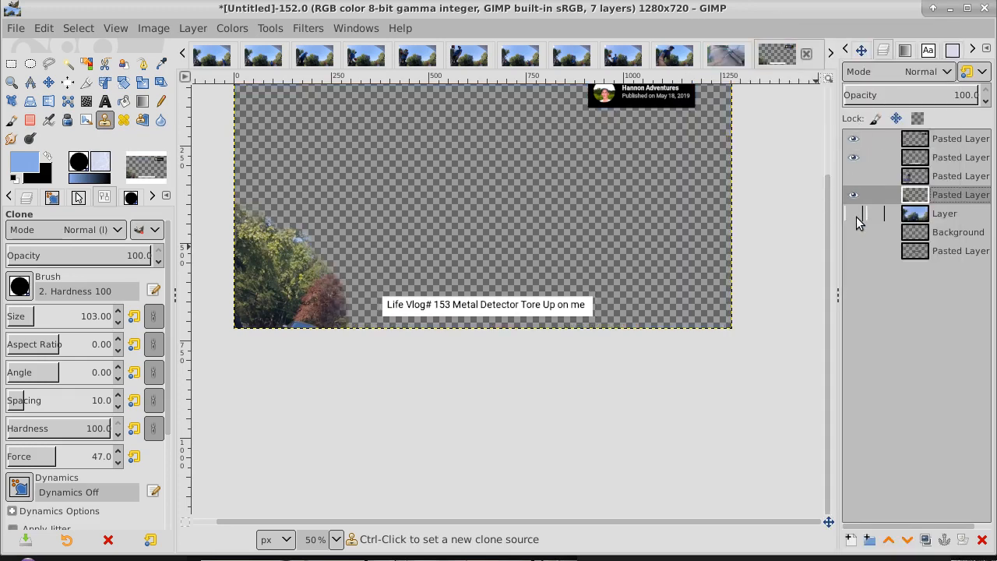
left_click(854, 158)
left_click(854, 139)
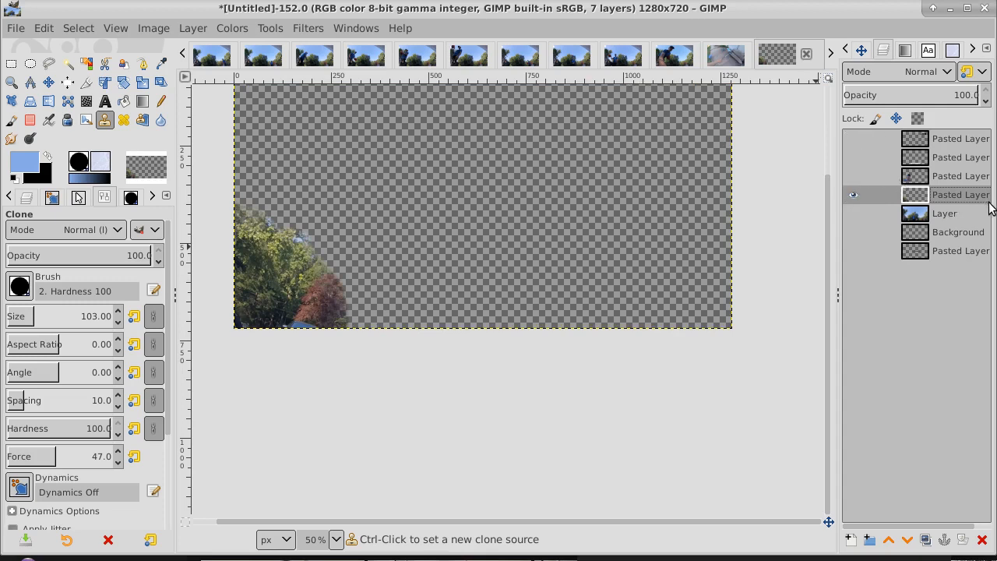
left_click(854, 215)
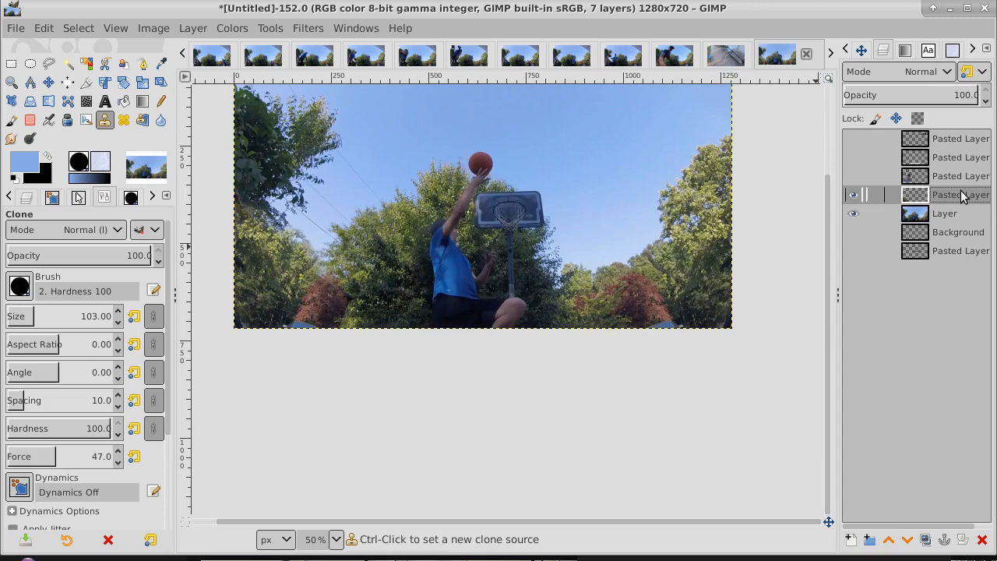
Merge the flipped tree patch down into the basketball shot and check the merged layer by toggling its visibility.
right_click(964, 194)
left_click(929, 206)
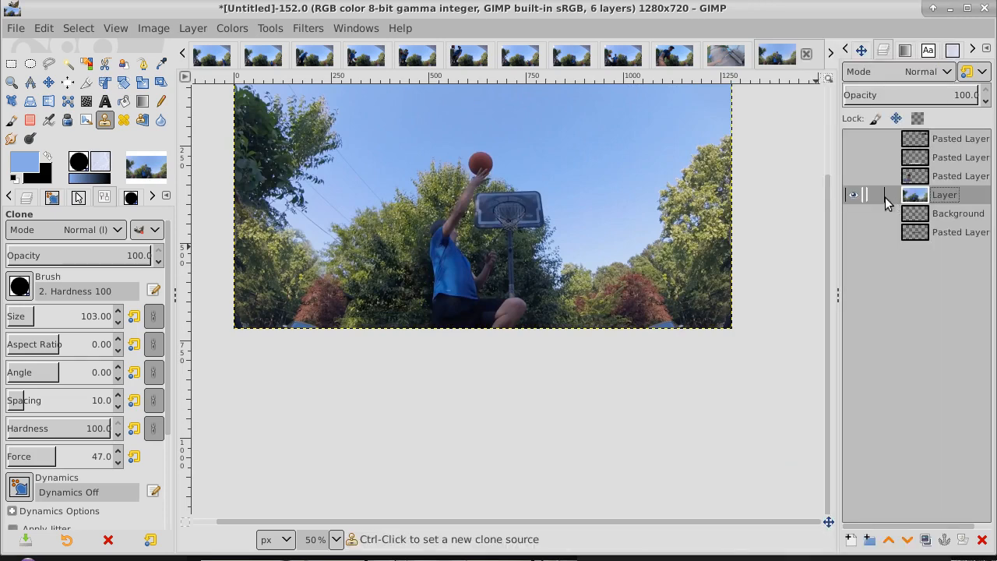
left_click(857, 197)
left_click(857, 197)
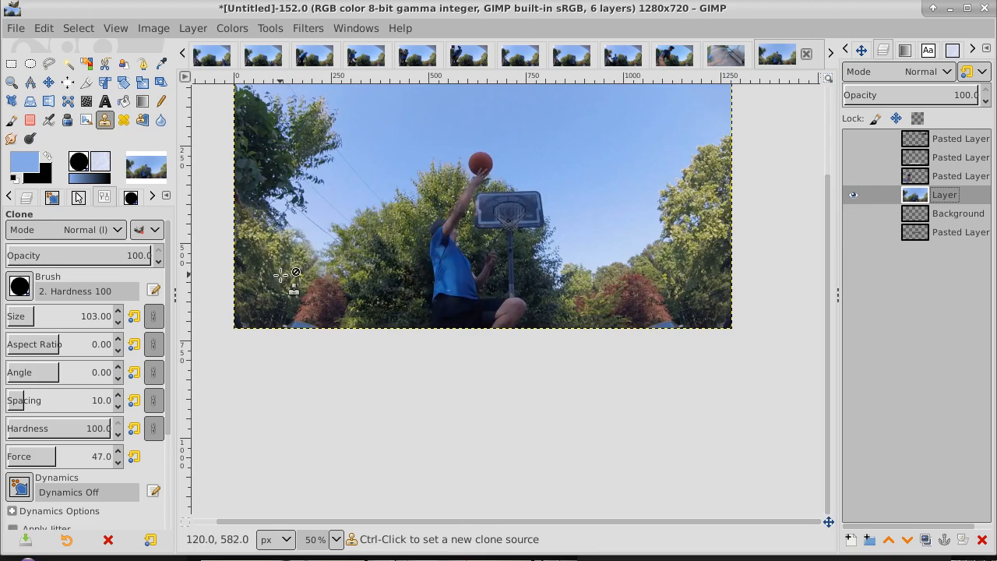
Sample the tree foliage on the merged layer as clone source, then undo back to the separate tree patch layer.
key("ctrl")
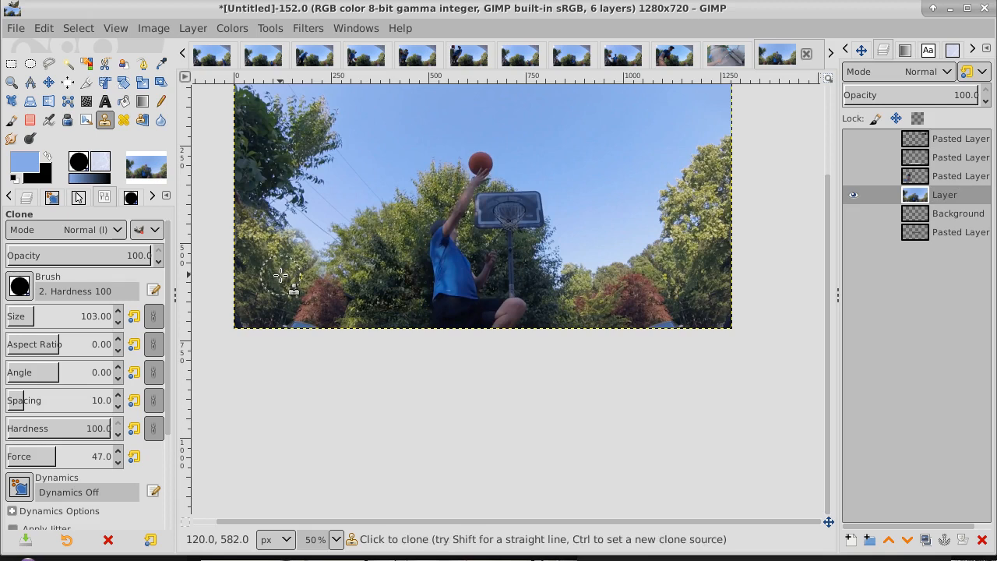
left_click(281, 275, "ctrl")
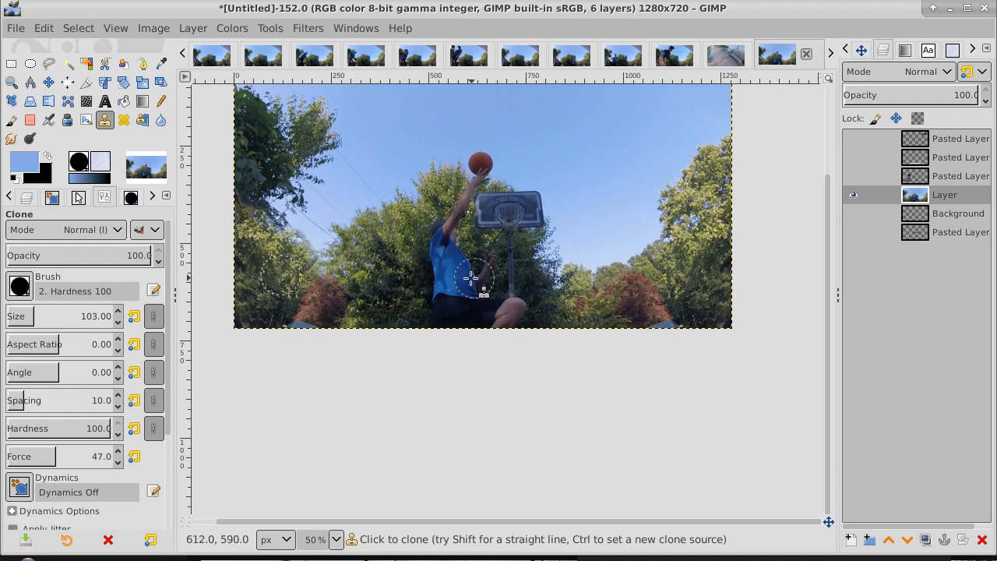
key("ctrl")
key("ctrl+v")
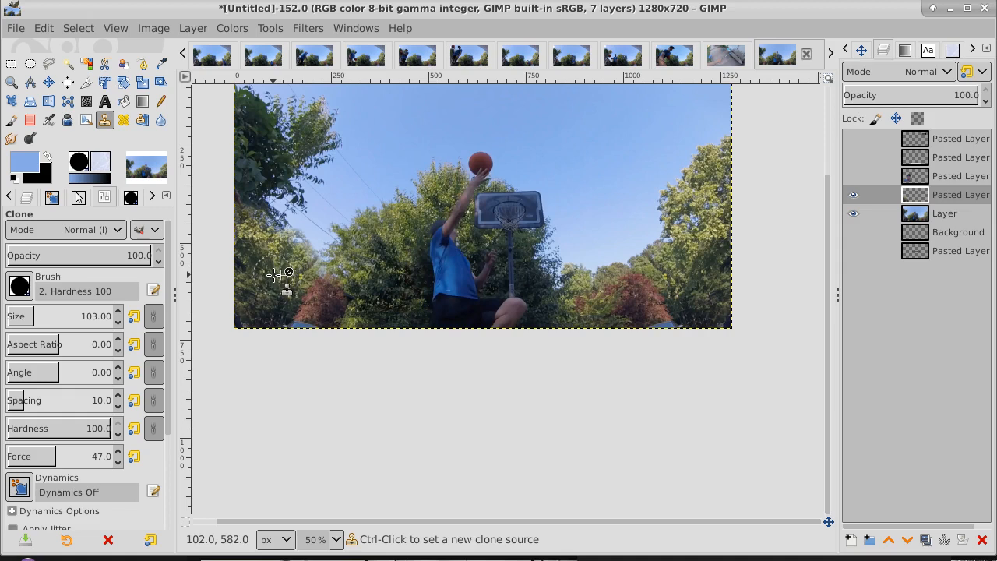
Sample foliage on the flipped tree patch and clone it over the patch's red bush at 51.1 opacity.
key("ctrl")
left_click(274, 274, "ctrl")
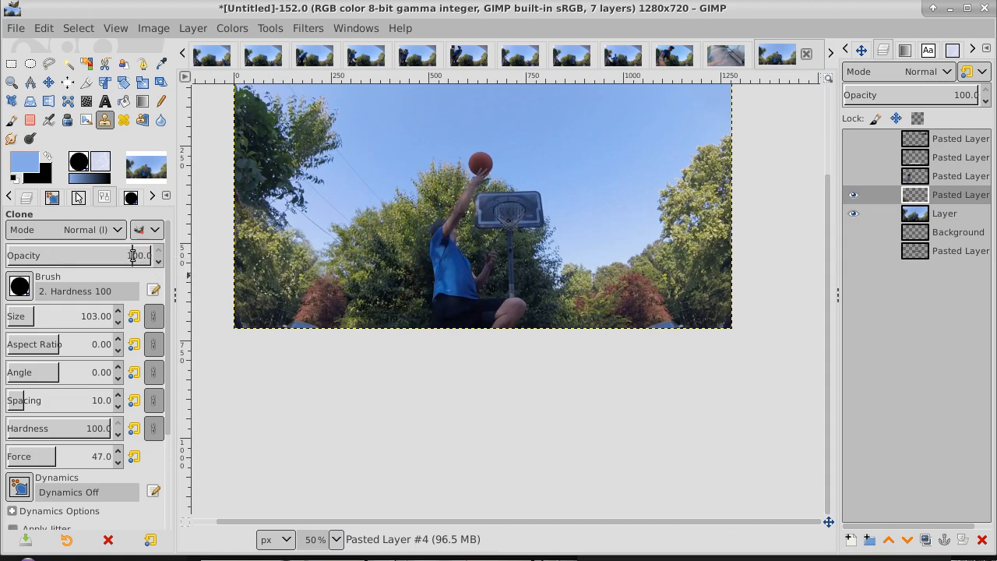
left_click_drag(132, 256, 81, 260)
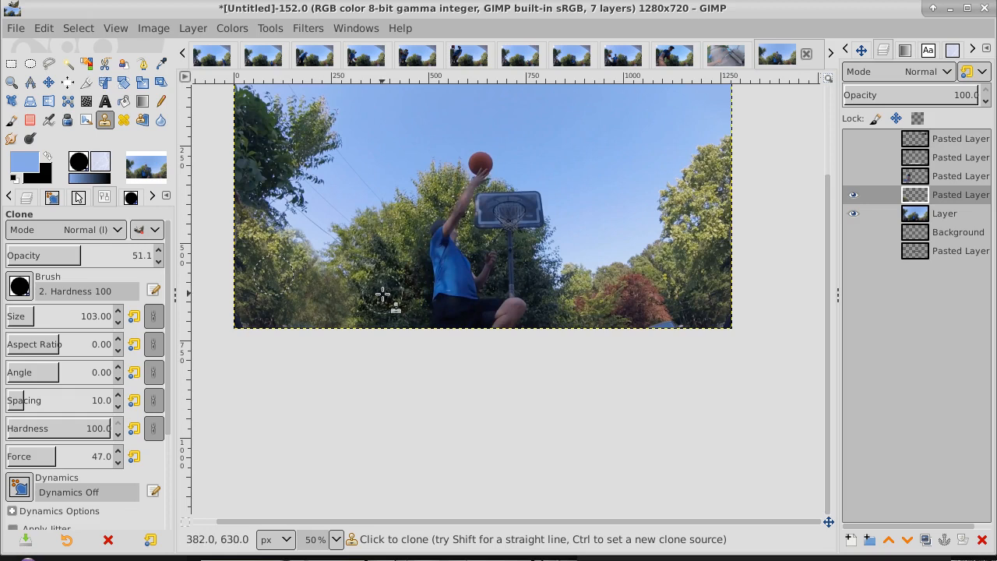
Set the clone opacity to 89.5 and sample the dark tree behind the man on the basketball shot layer.
key("ctrl")
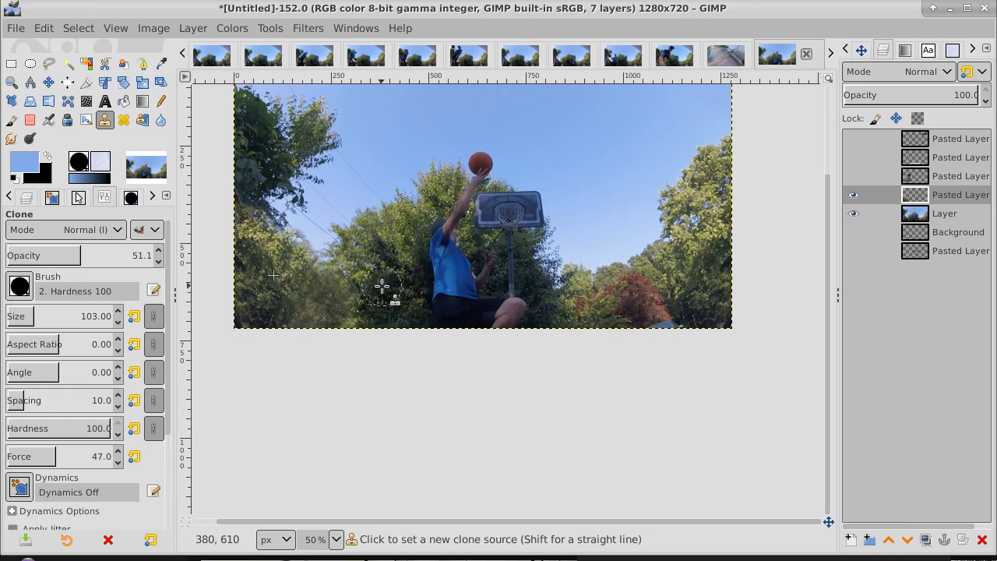
left_click(383, 294, "ctrl")
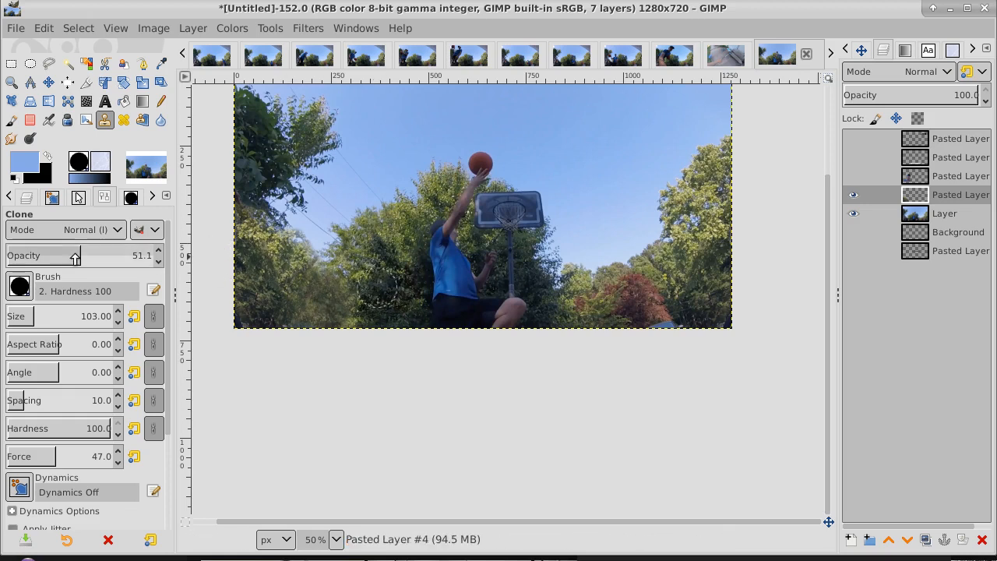
left_click_drag(109, 256, 143, 259)
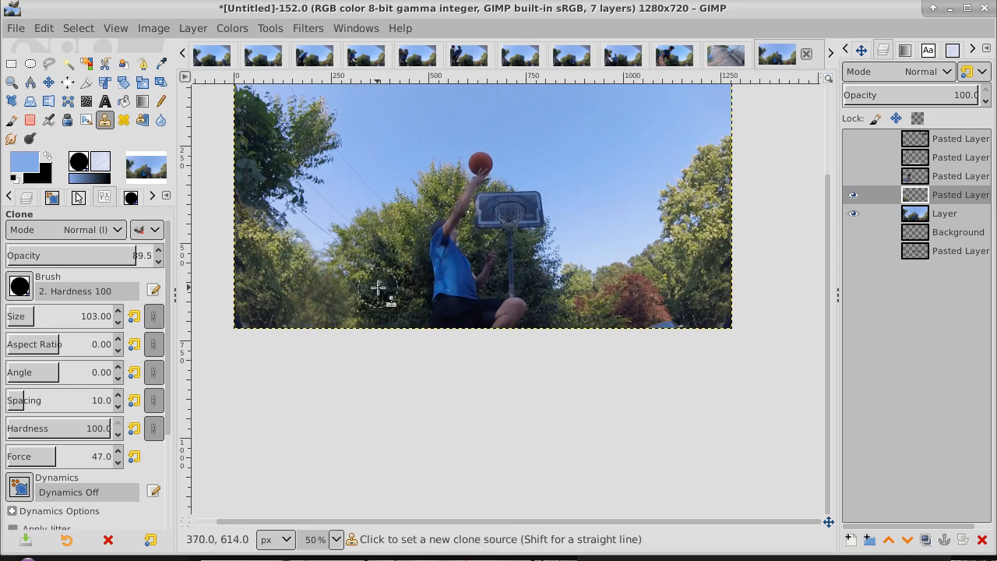
left_click(970, 214)
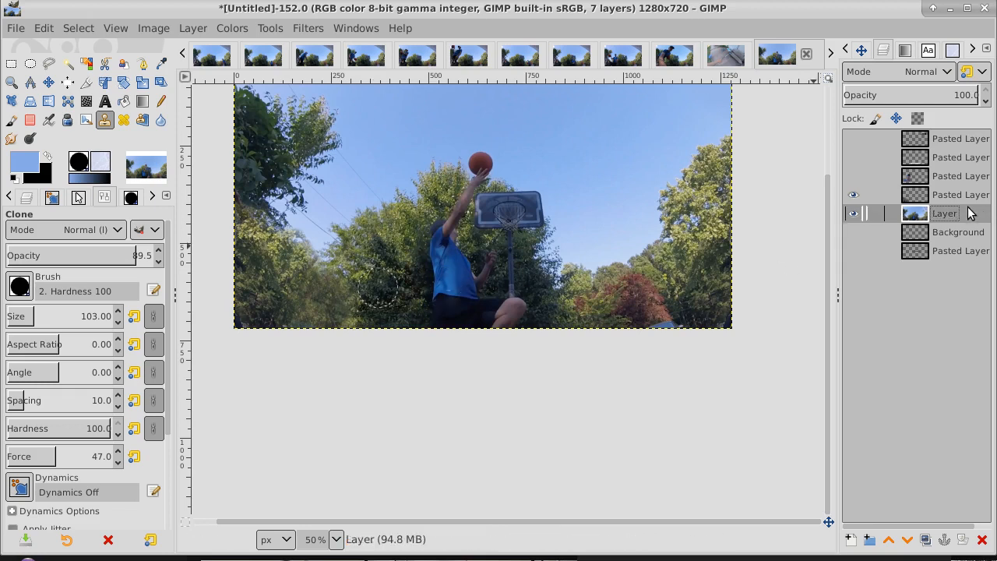
left_click(376, 284, "ctrl")
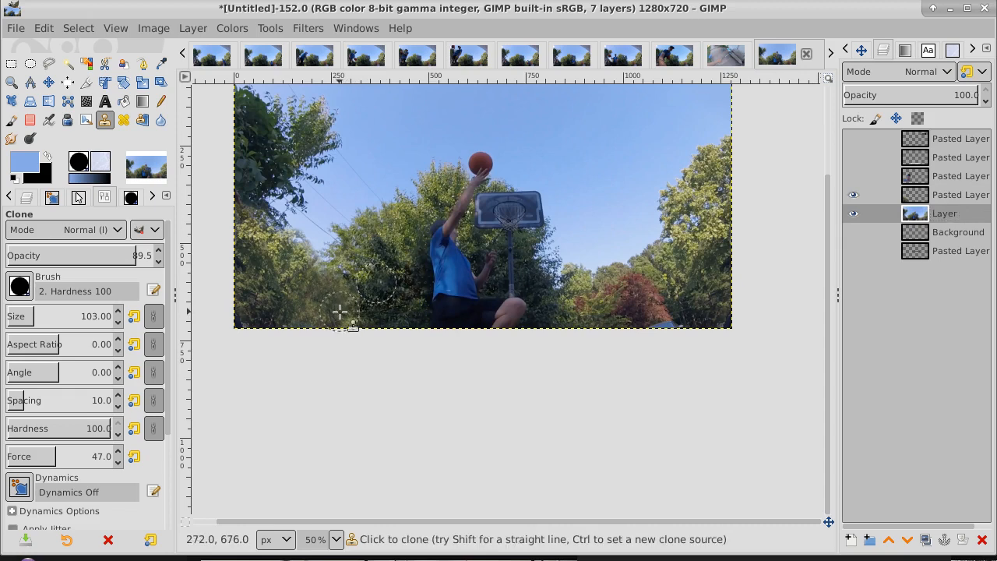
Hide and reshow the tree patch layer to compare, then merge it down into the basketball shot layer.
left_click(854, 195)
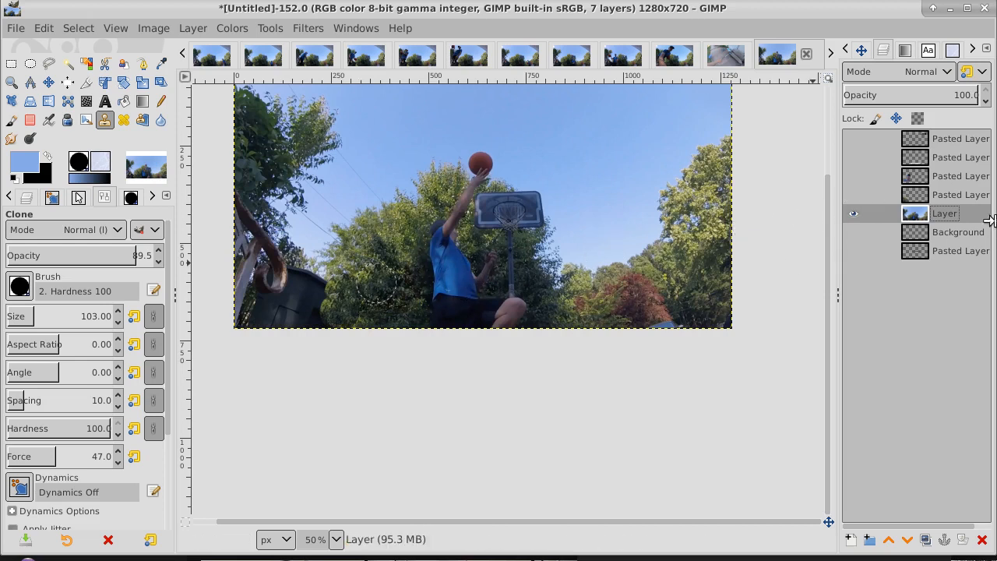
left_click(984, 196)
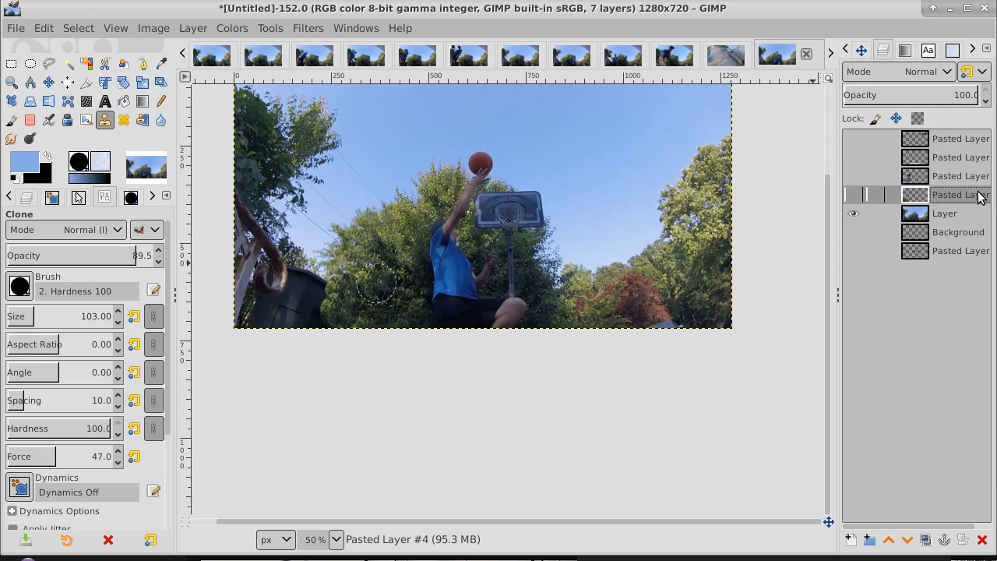
right_click(975, 197)
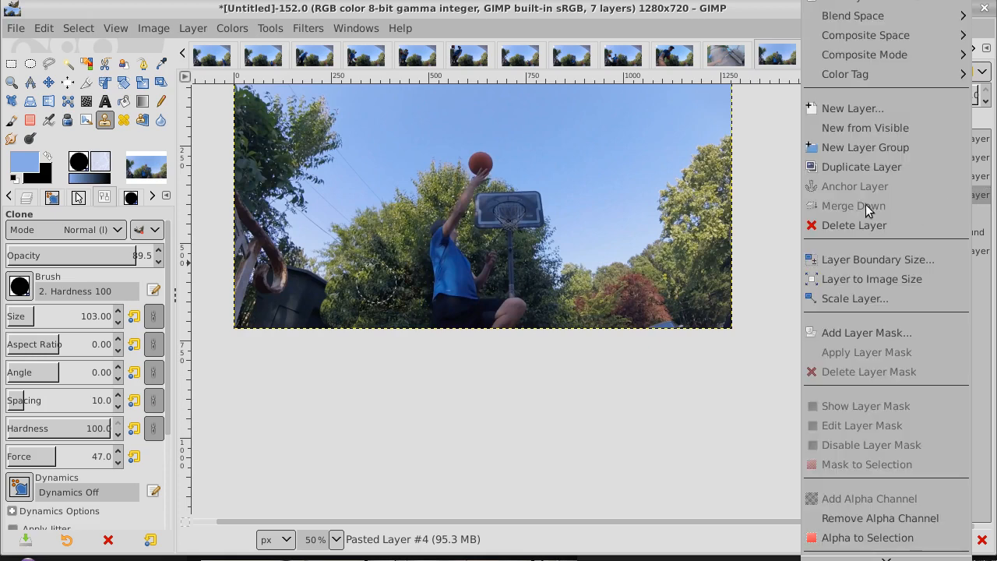
key("Escape")
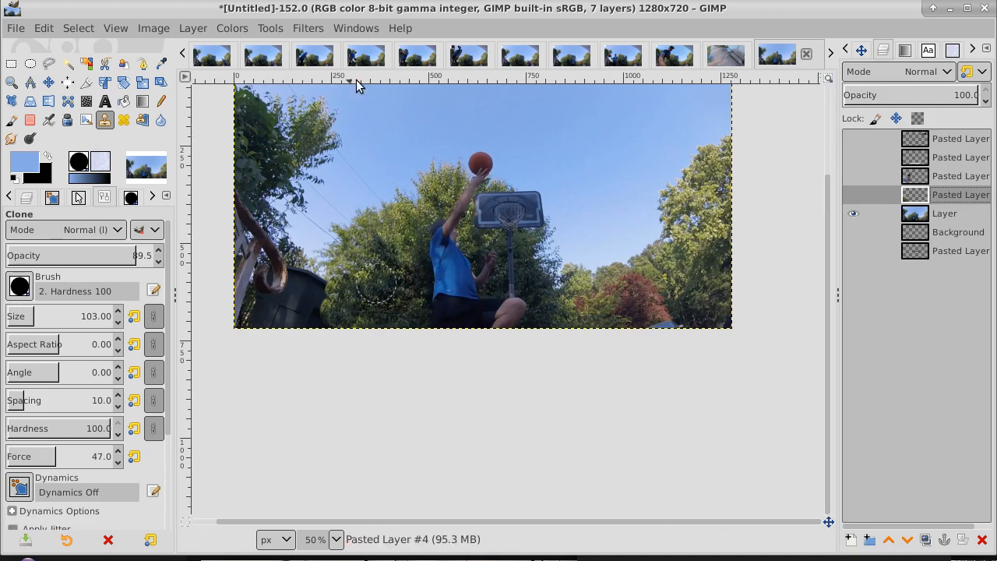
left_click(852, 195)
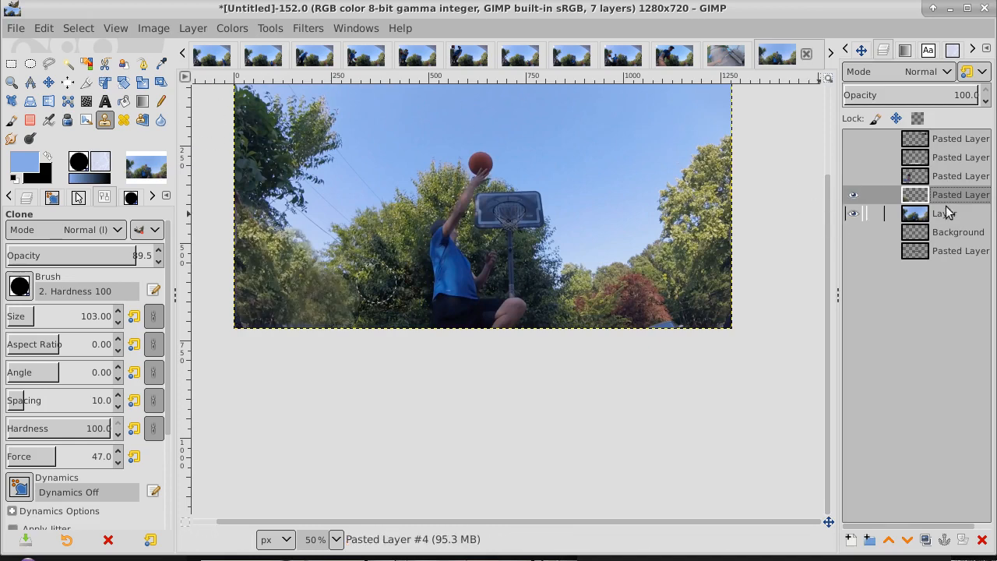
right_click(972, 200)
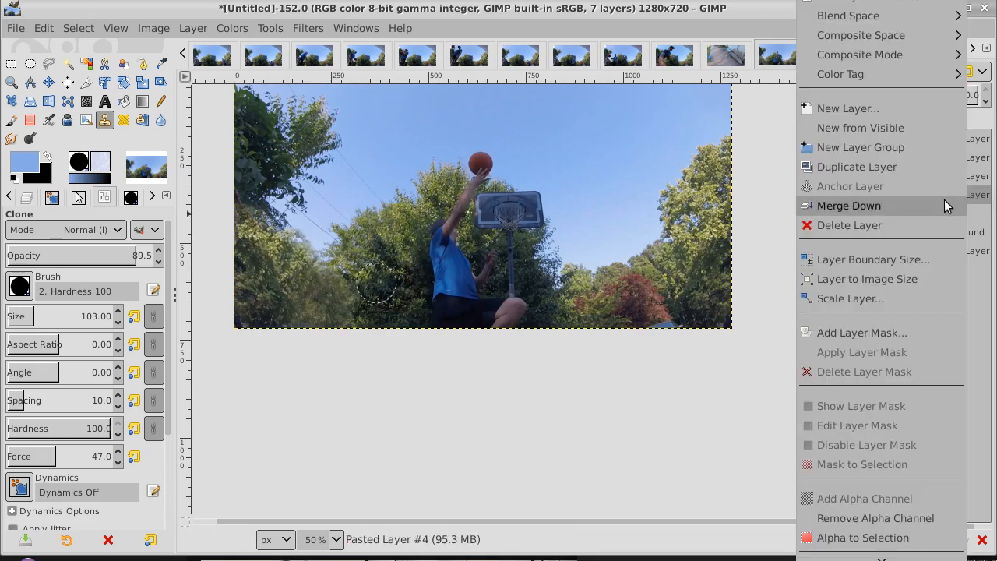
left_click(944, 201)
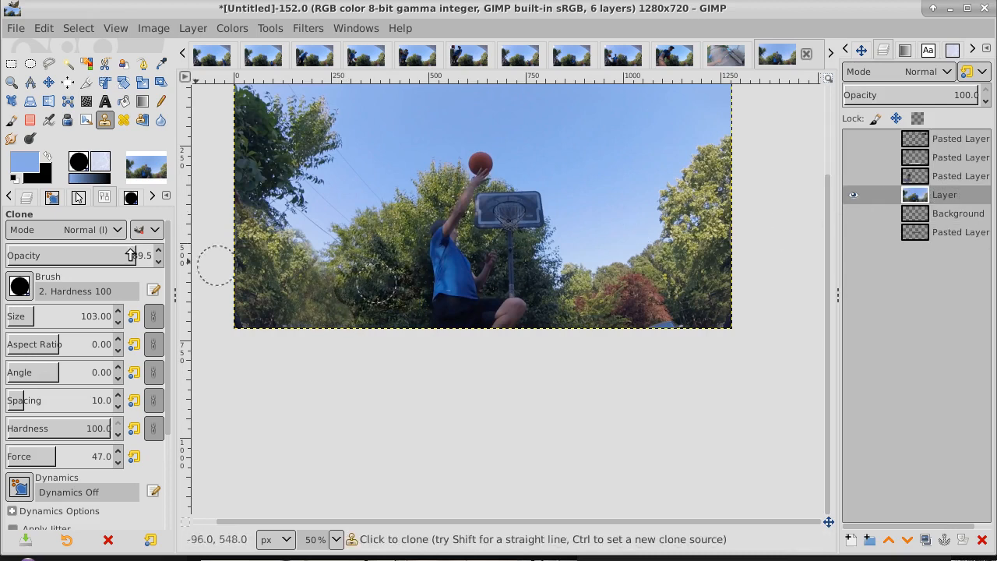
Clone foliage over the tree patch's seam with the 2. Hardness 050 brush at 36.3 opacity, enlarged to size 98.
left_click(60, 254)
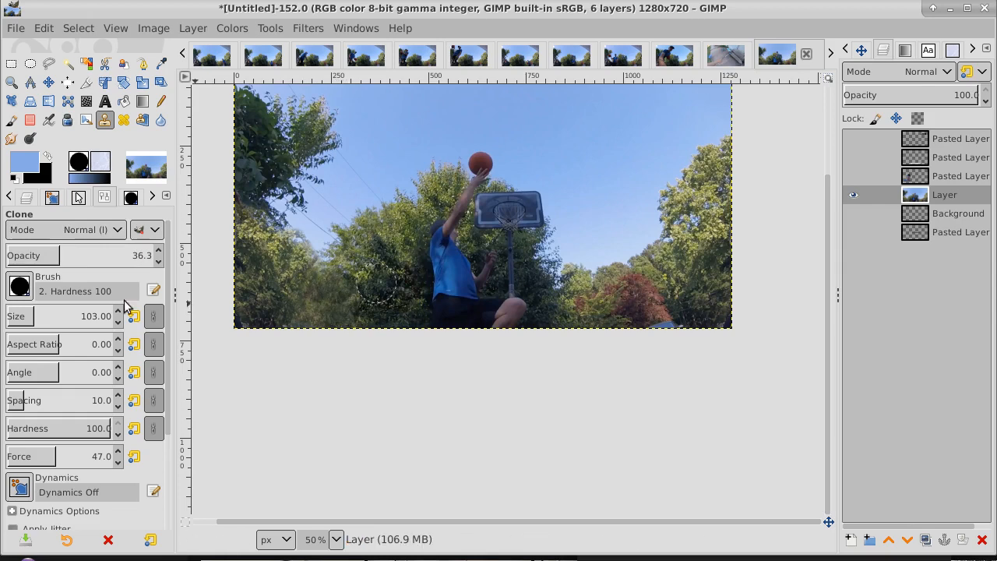
left_click(19, 286)
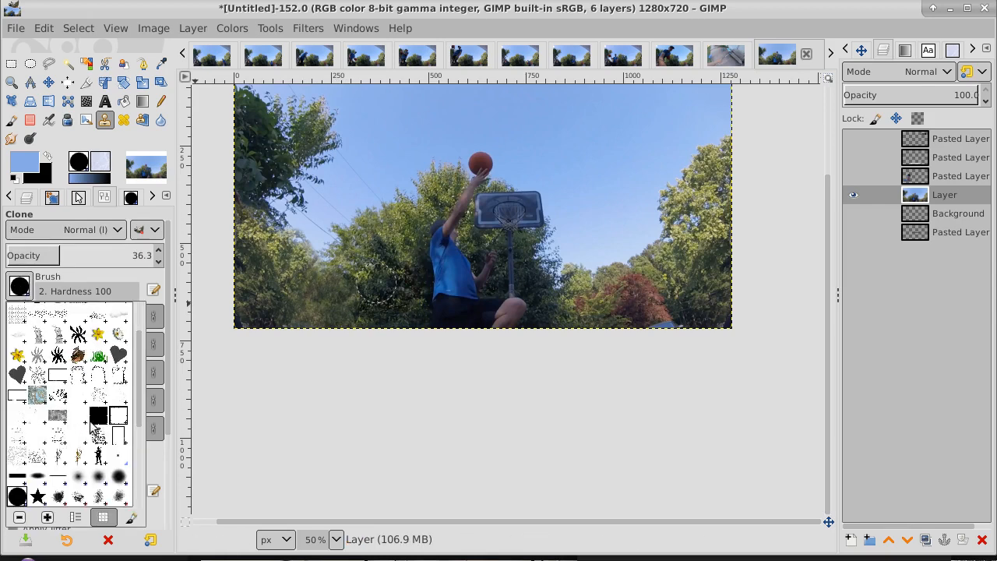
left_click(95, 478)
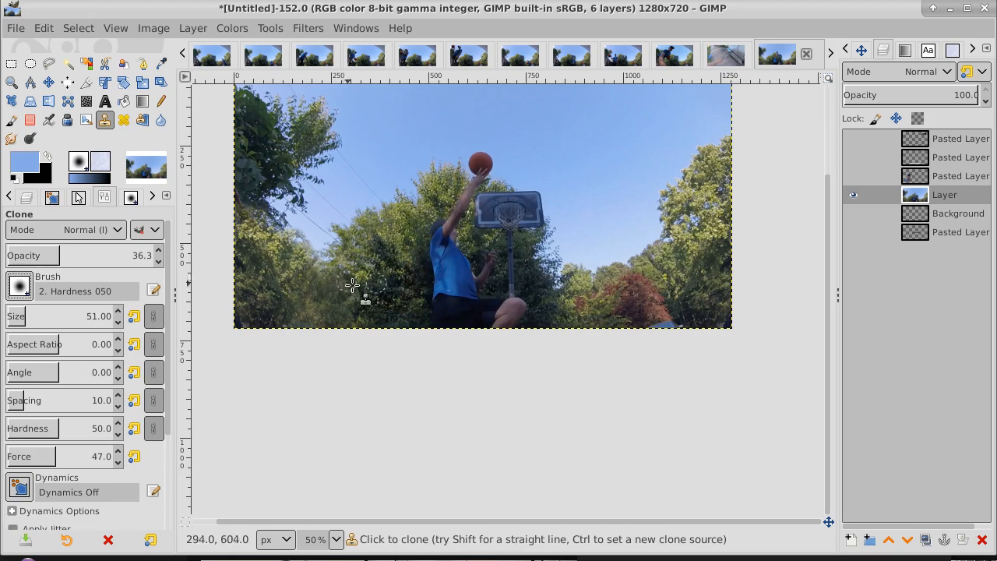
key("bracketright")
key("bracketright")
key("bracketright")
key("bracketright")
key("bracketright")
key("bracketright")
key("bracketright")
key("bracketright")
key("bracketright")
key("bracketright")
key("bracketright")
key("bracketright")
key("bracketright")
key("bracketright")
key("bracketright")
key("bracketright")
key("bracketright")
key("bracketright")
key("bracketright")
key("bracketright")
key("bracketright")
key("bracketright")
key("bracketright")
key("bracketright")
key("bracketright")
key("bracketright")
key("bracketright")
key("bracketright")
key("bracketright")
key("bracketright")
key("bracketright")
key("bracketright")
key("bracketright")
key("bracketright")
key("bracketright")
key("bracketright")
key("bracketright")
key("bracketright")
key("bracketright")
key("bracketright")
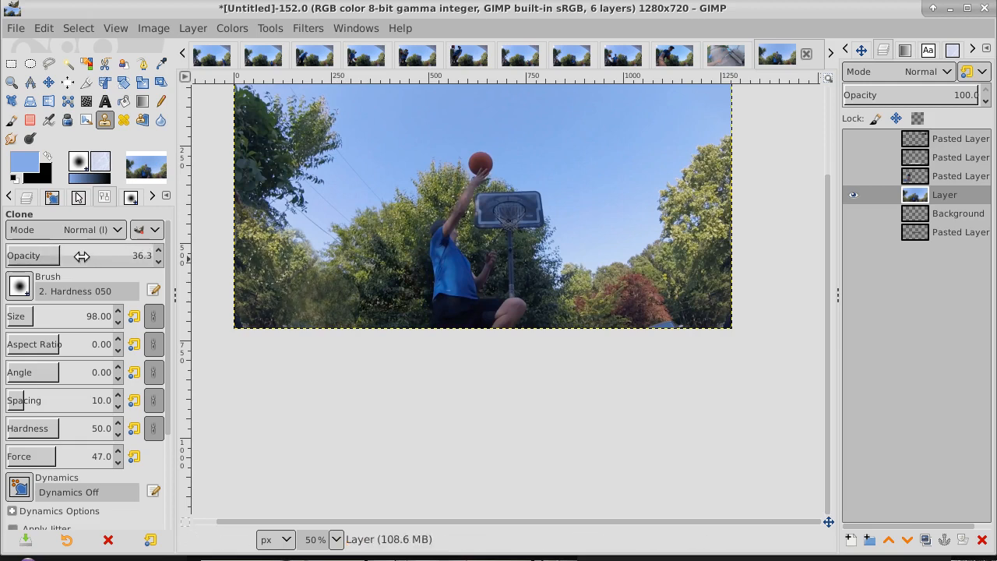
Raise the clone opacity to 71.1, sample the tree patch's foliage and clone it over the blurred area.
left_click_drag(77, 255, 111, 256)
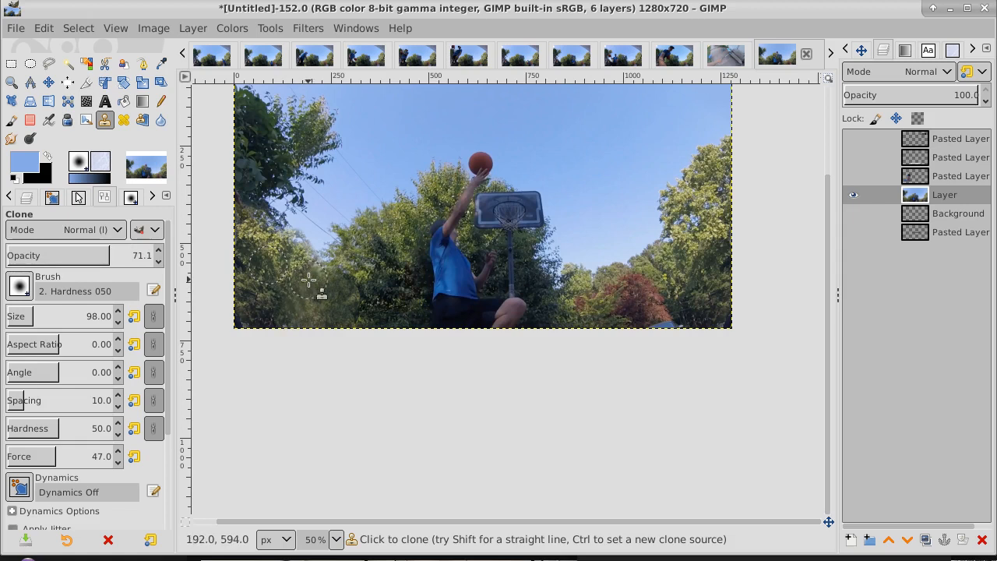
left_click(275, 267, "ctrl")
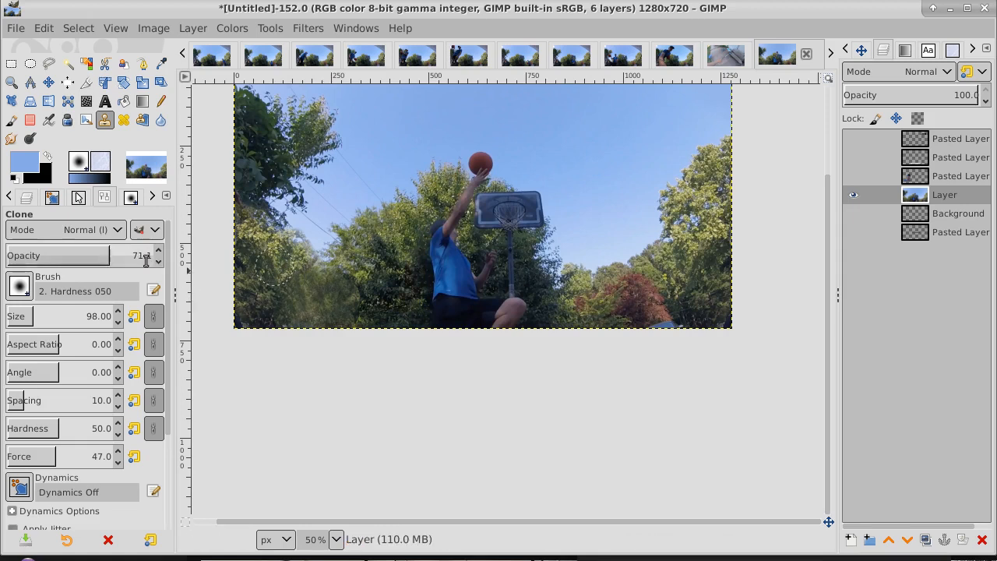
Raise the clone opacity to 100.
left_click_drag(111, 254, 156, 255)
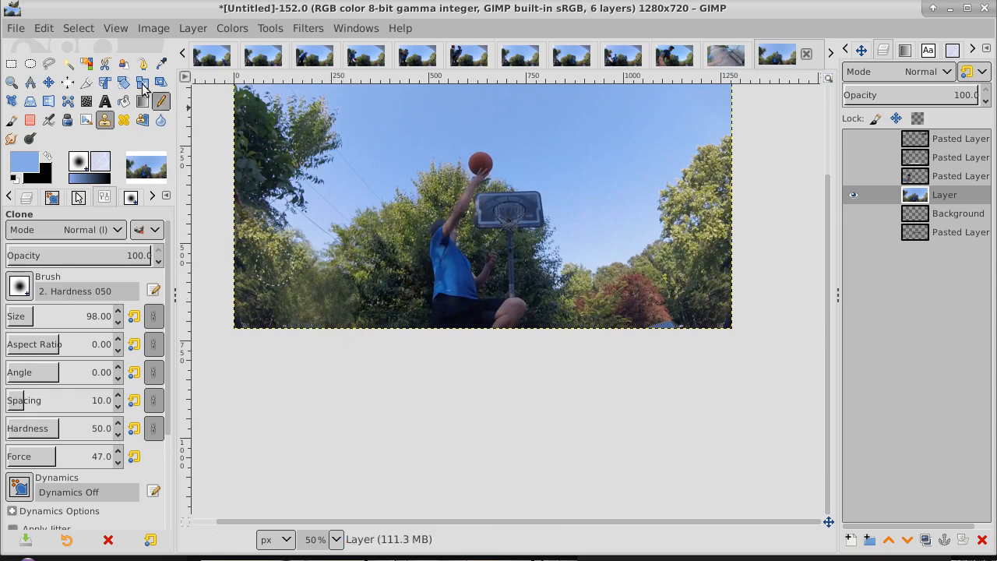
left_click(86, 30)
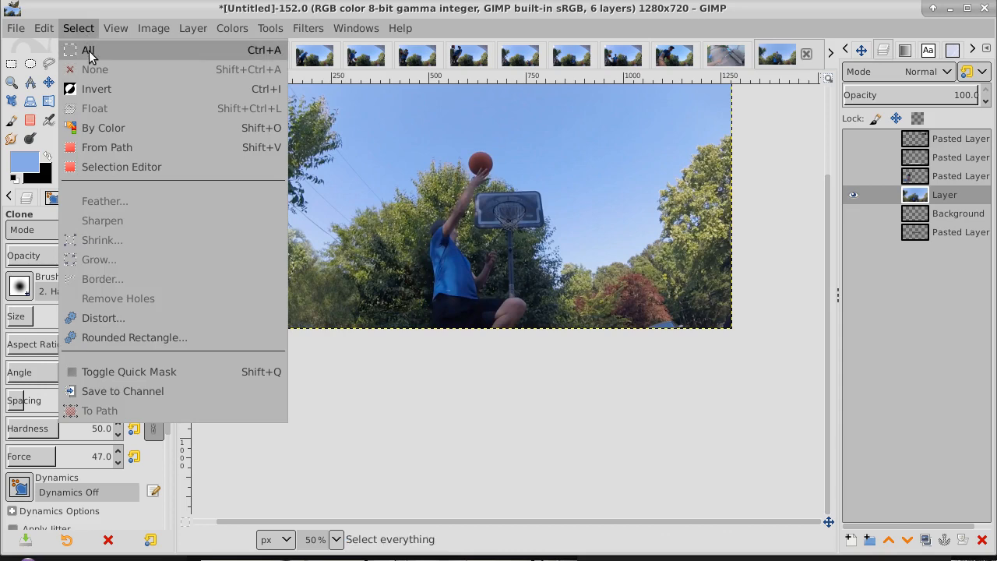
left_click(974, 201)
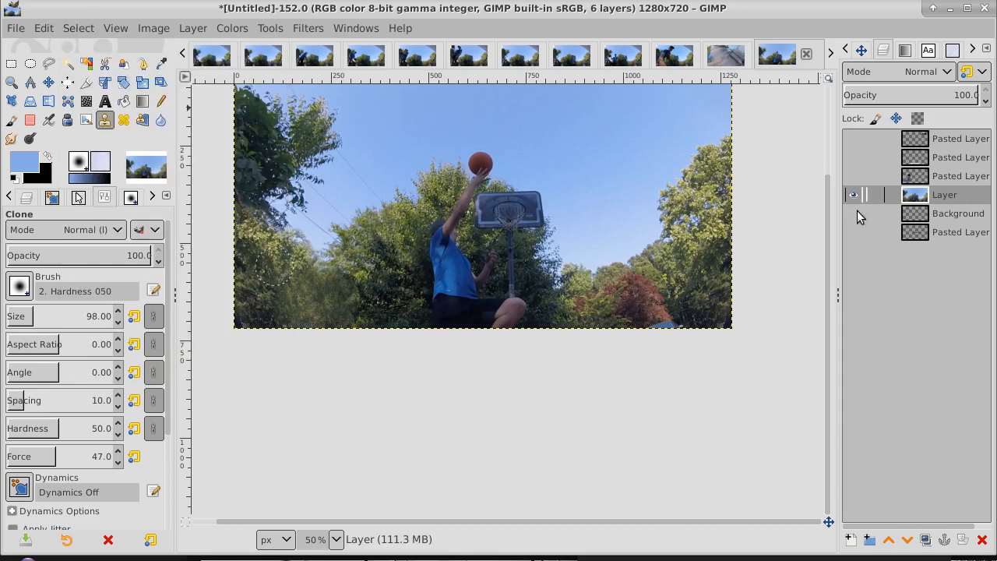
Show the cut-out man layer and move it down and slightly left, near the image's lower-left corner.
left_click(48, 82)
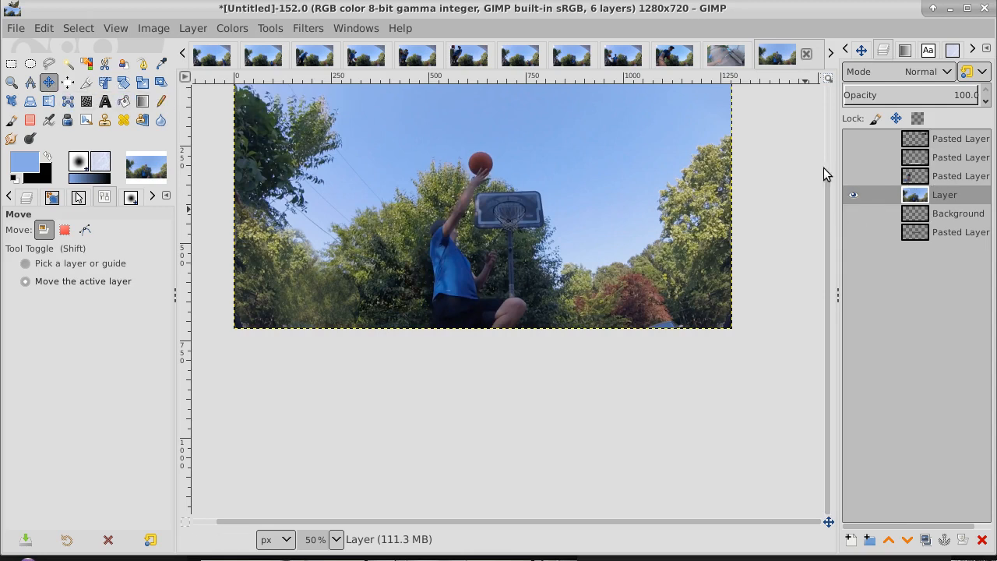
left_click(849, 176)
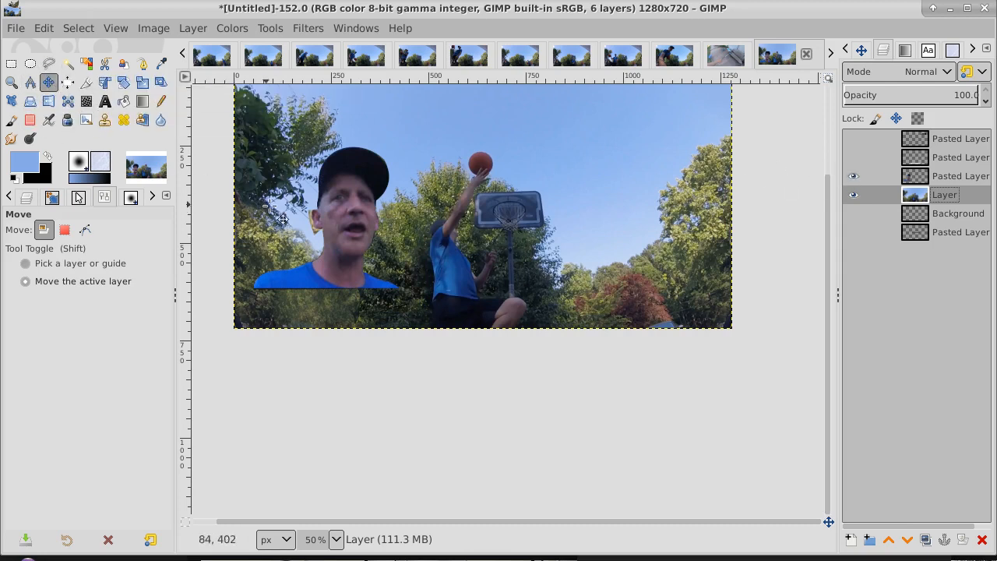
left_click(956, 180)
left_click_drag(368, 222, 357, 252)
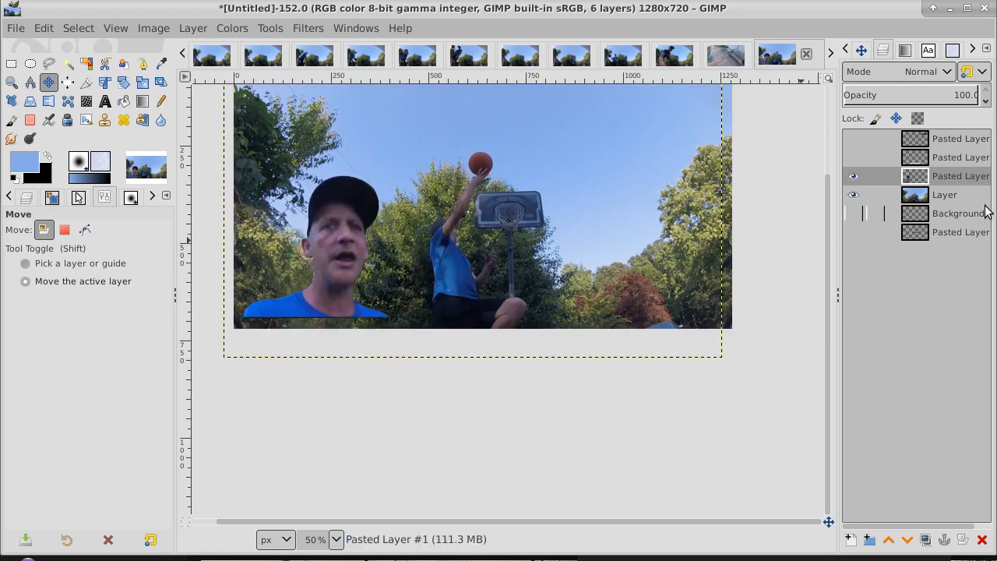
Brighten the cut-out man layer with Curves, raising the value curve at about x 89 to y 134.
left_click(233, 31)
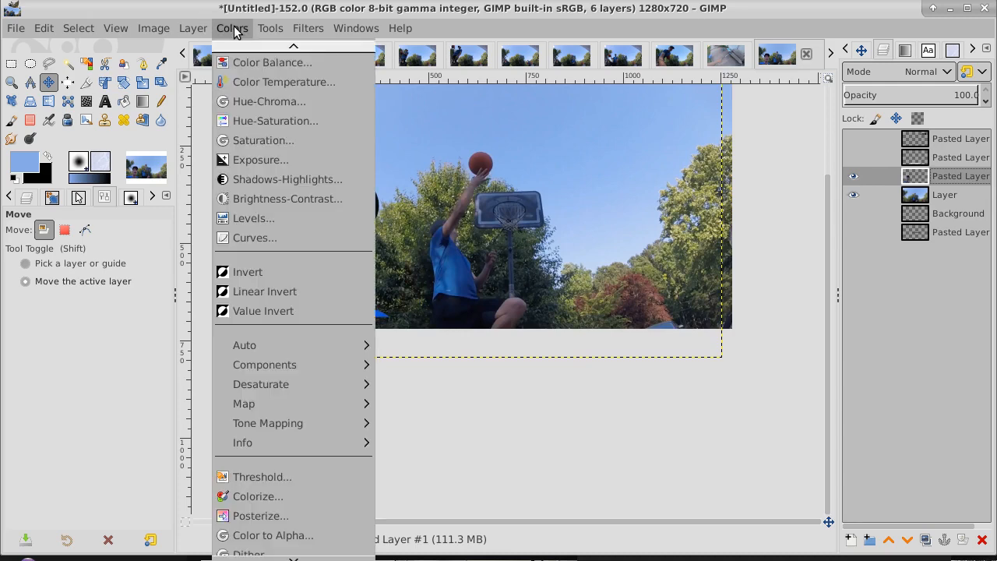
left_click(240, 237)
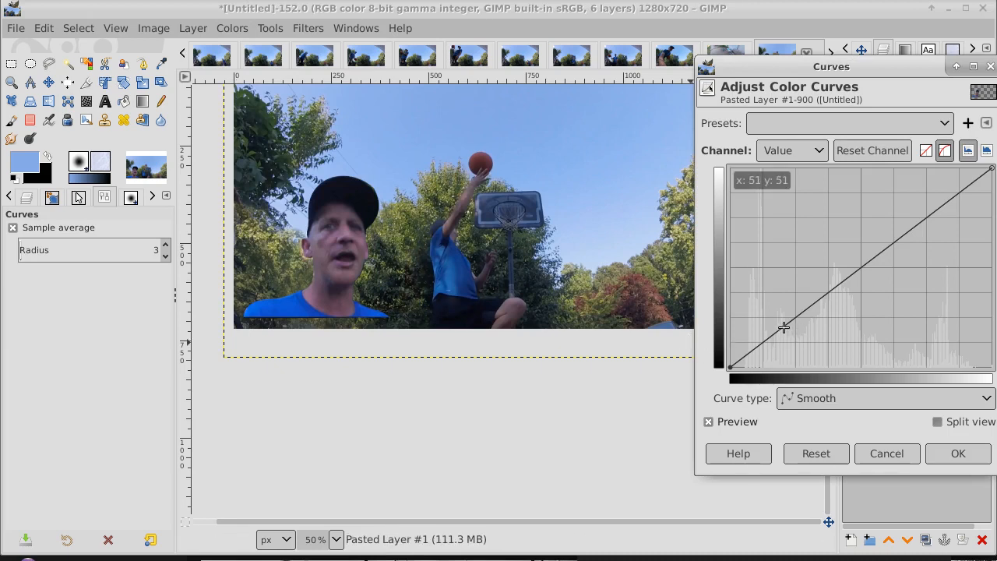
left_click_drag(784, 327, 770, 312)
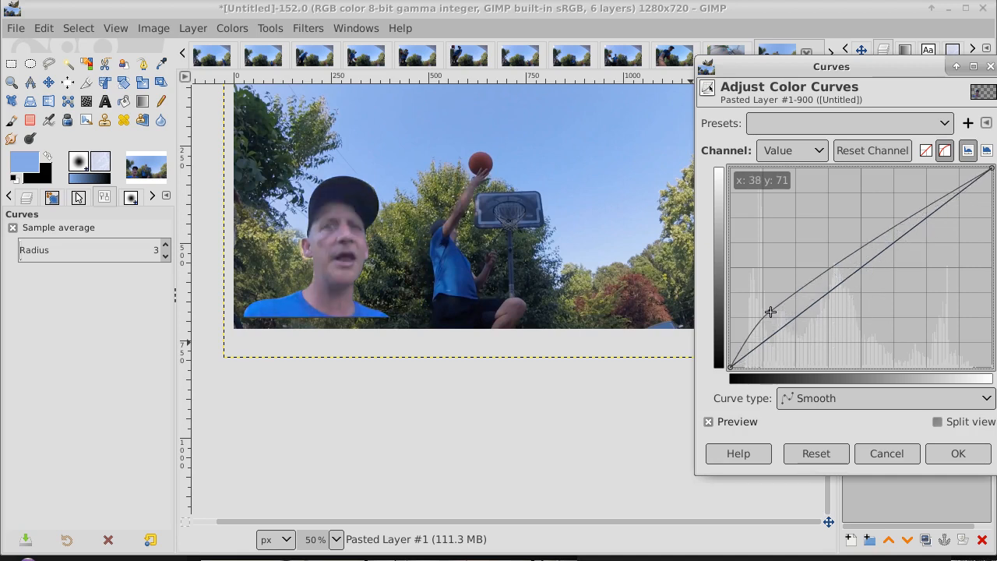
mouse_move(933, 205)
left_mouse_down()
mouse_move(923, 226)
mouse_move(923, 208)
left_mouse_up()
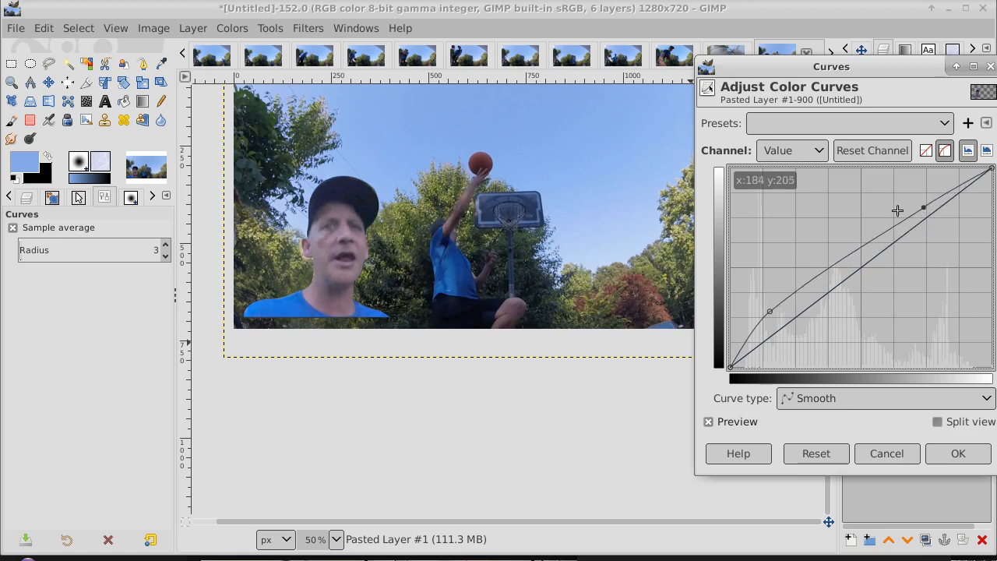
left_click_drag(771, 314, 793, 337)
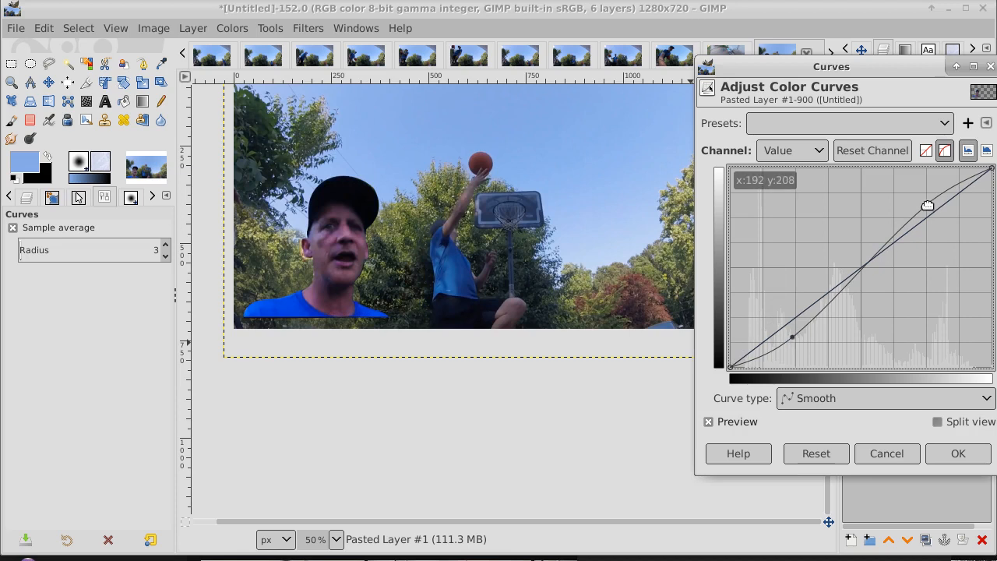
left_click_drag(928, 205, 912, 201)
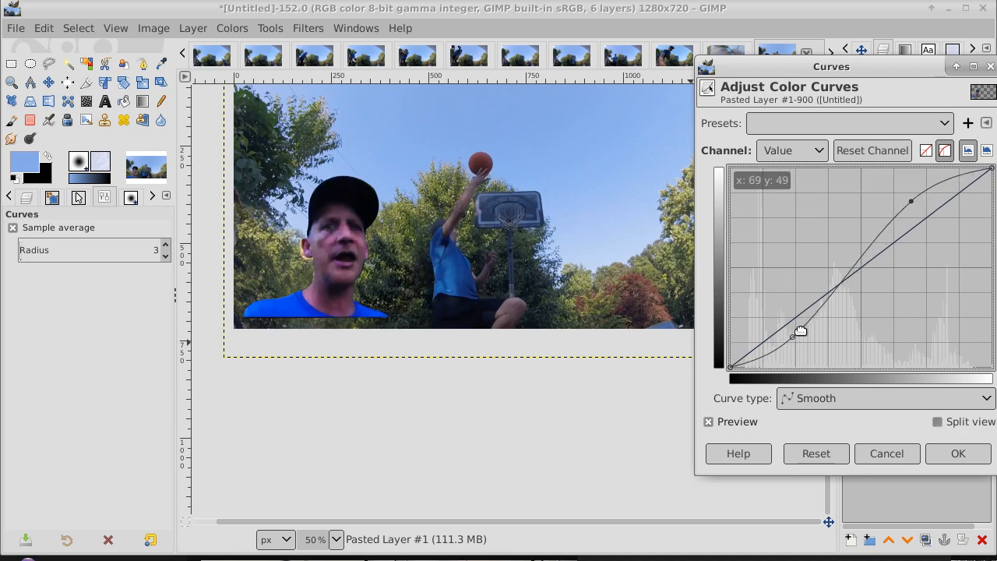
left_click_drag(790, 338, 823, 262)
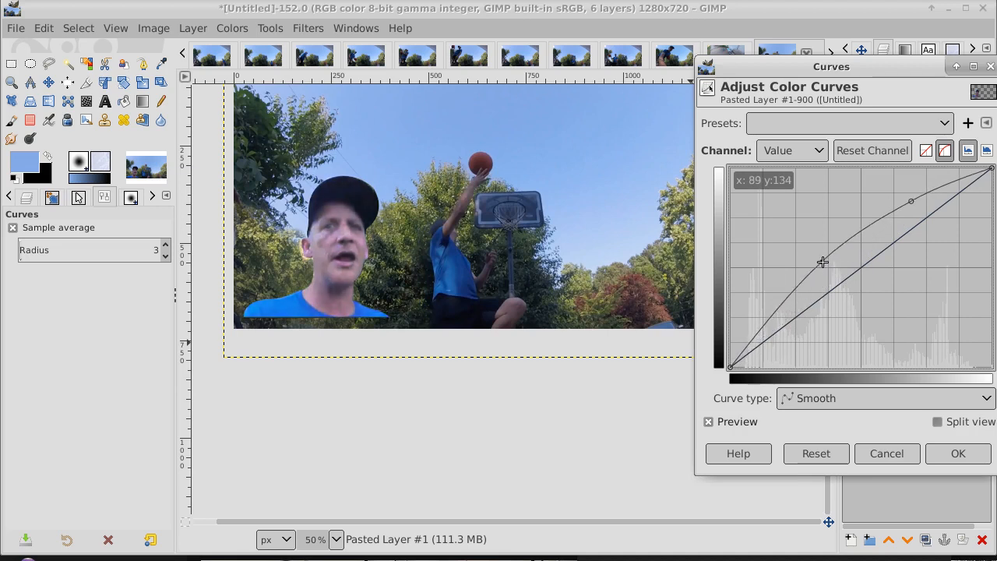
left_click(958, 455)
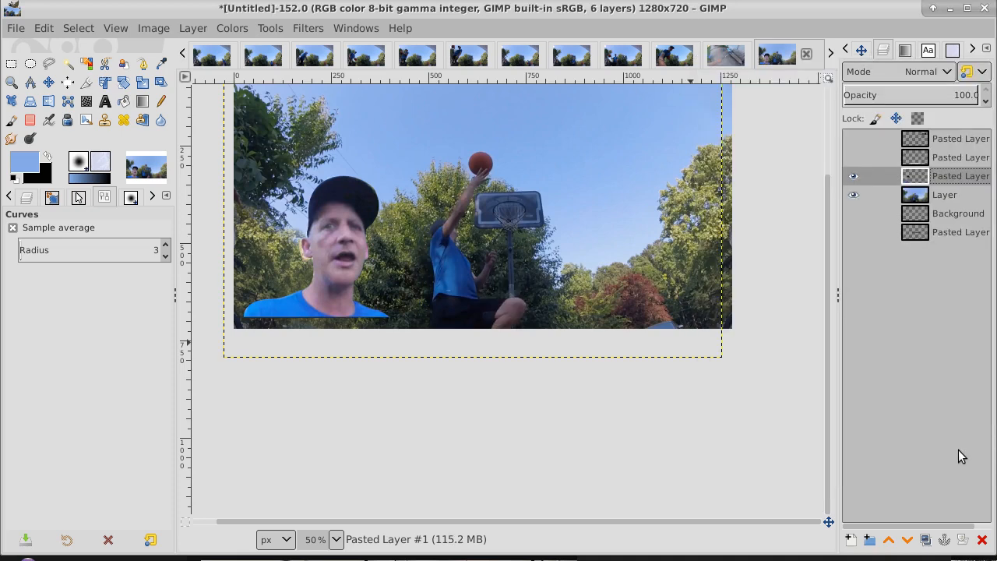
Fit the man layer to the image size and sharpen it with Unsharp Mask at radius 3 and amount 0.5.
right_click(972, 176)
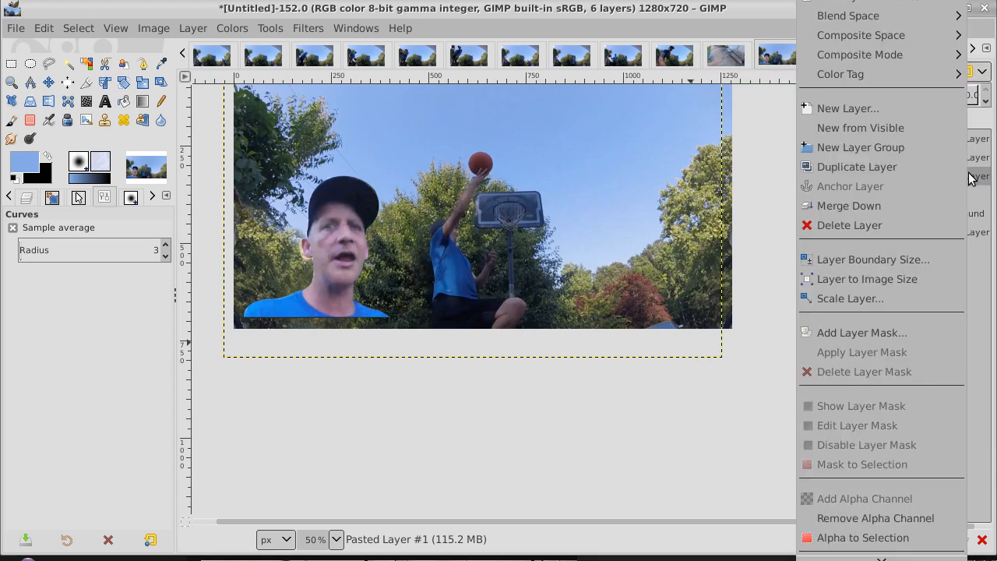
left_click(930, 285)
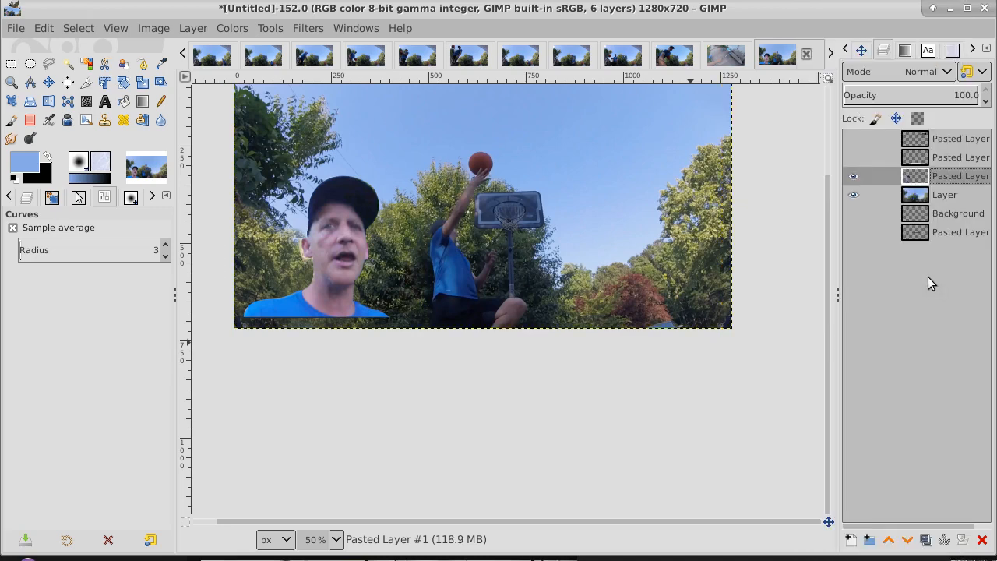
left_click(298, 27)
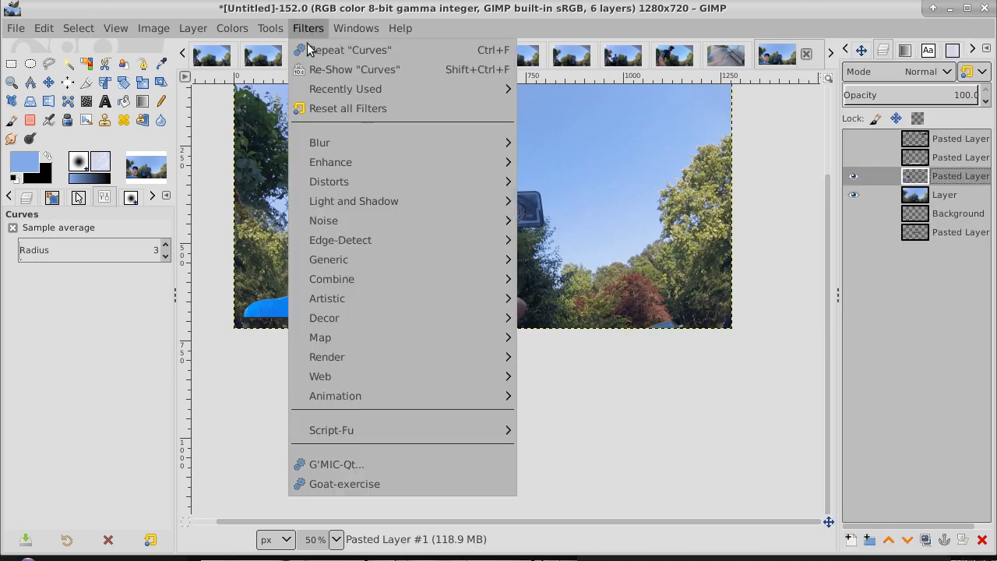
mouse_move(406, 141)
mouse_move(410, 164)
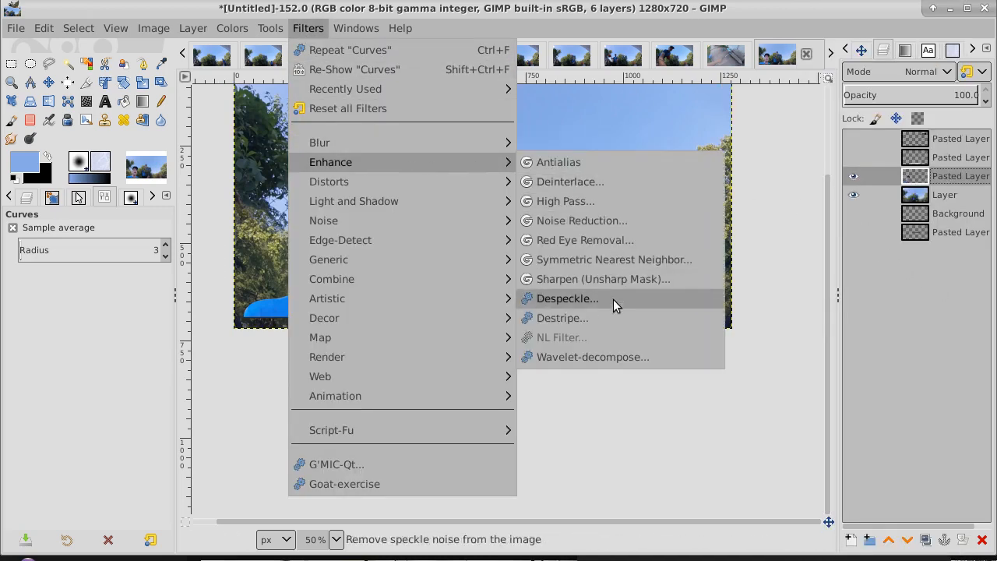
left_click(635, 281)
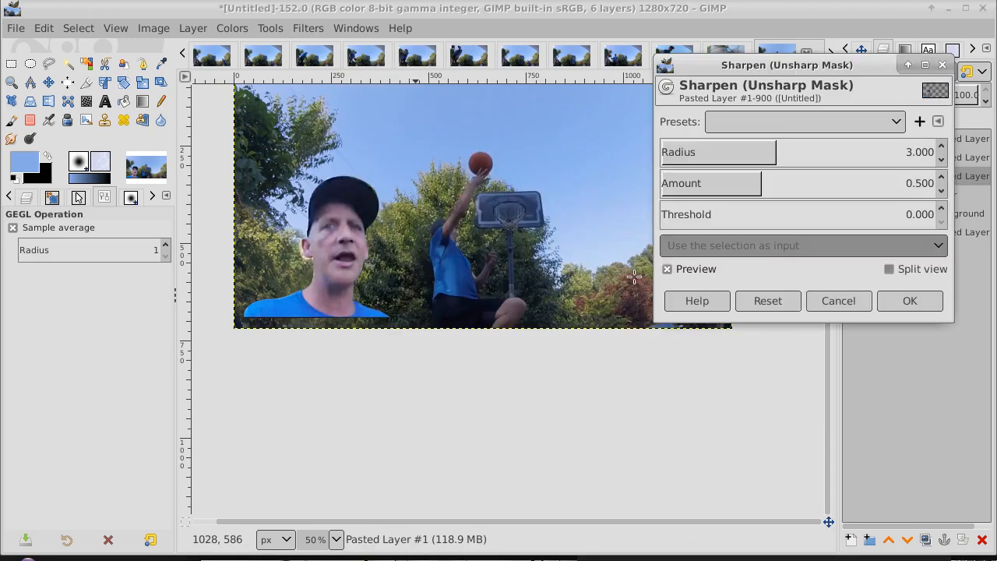
left_click(920, 304)
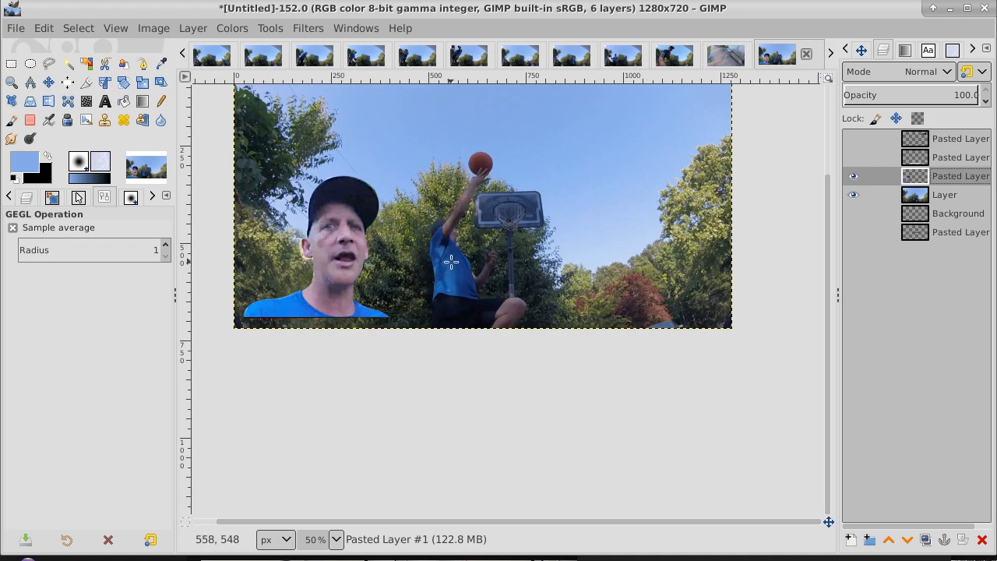
Duplicate the basketball shot layer and hide the original.
left_click(956, 199)
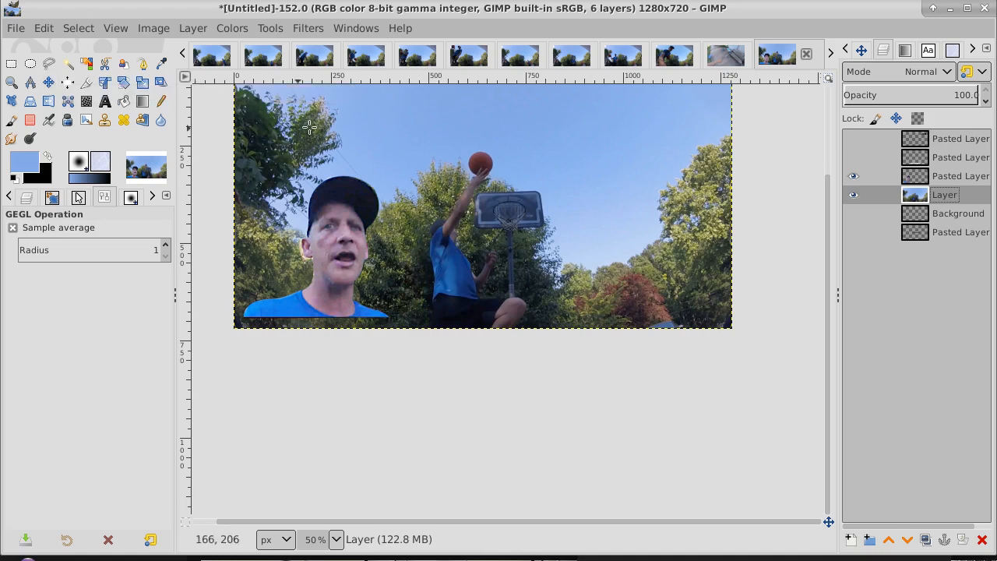
left_click_drag(827, 231, 825, 188)
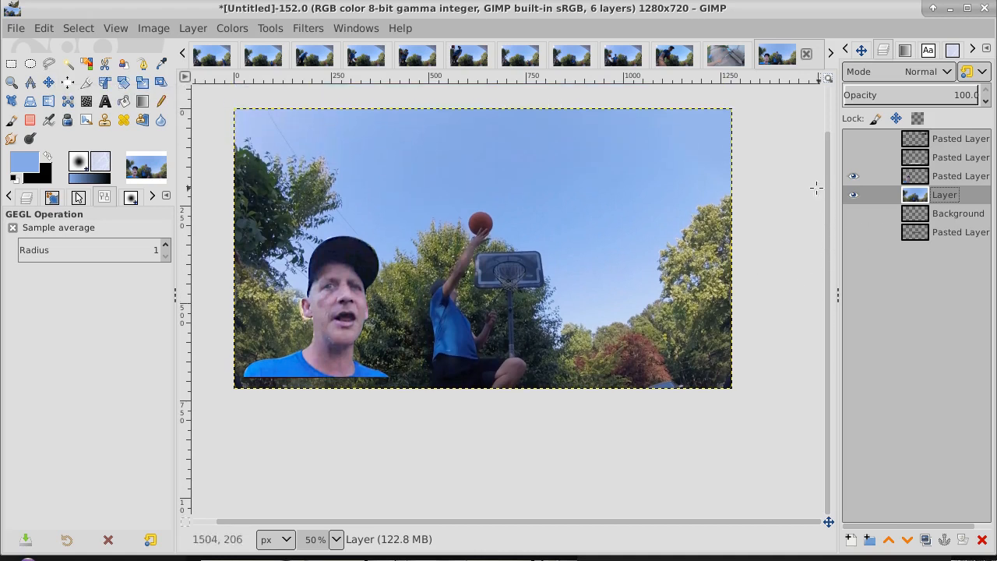
left_click(14, 82)
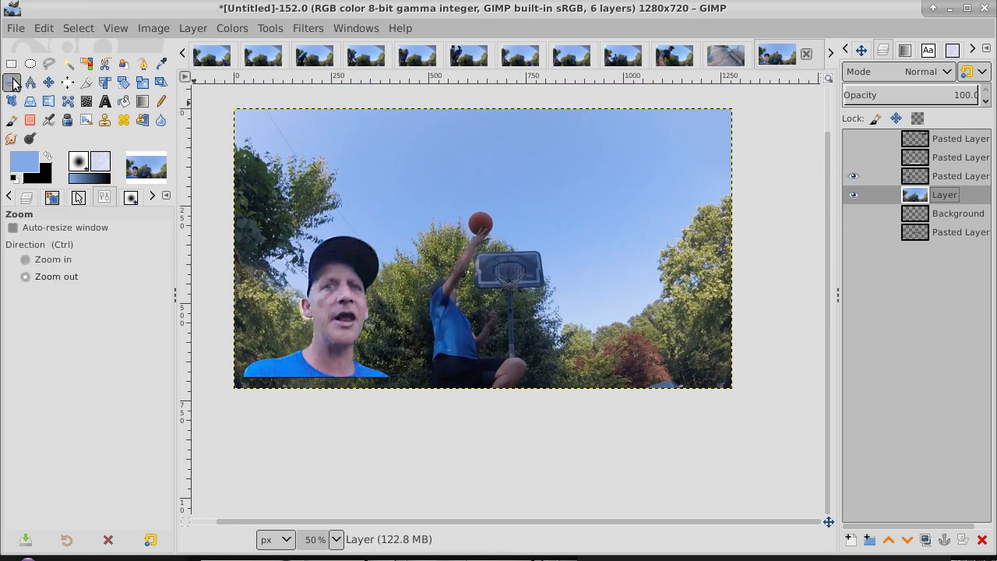
left_click(477, 282)
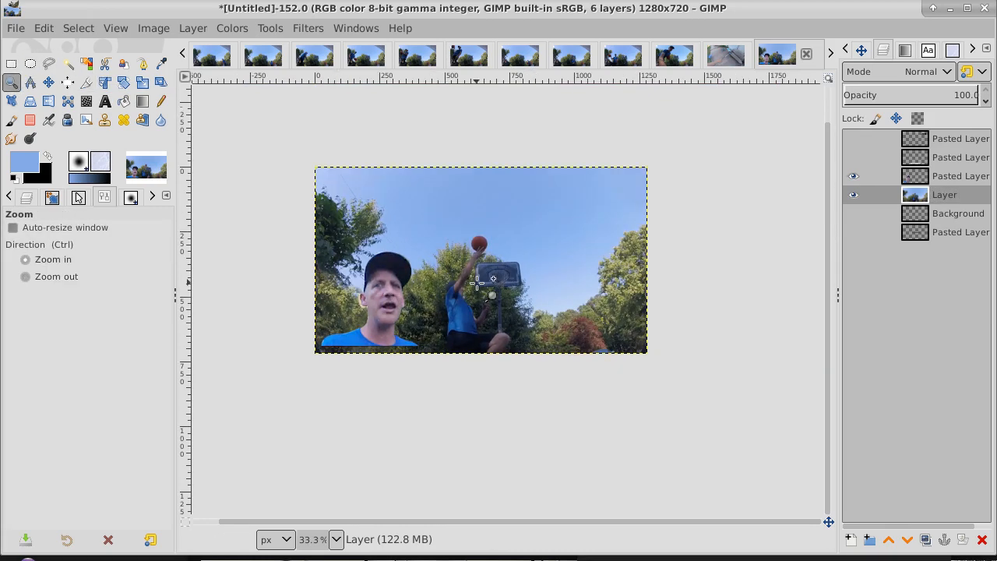
left_click(477, 282)
left_click(478, 282)
left_click(478, 282)
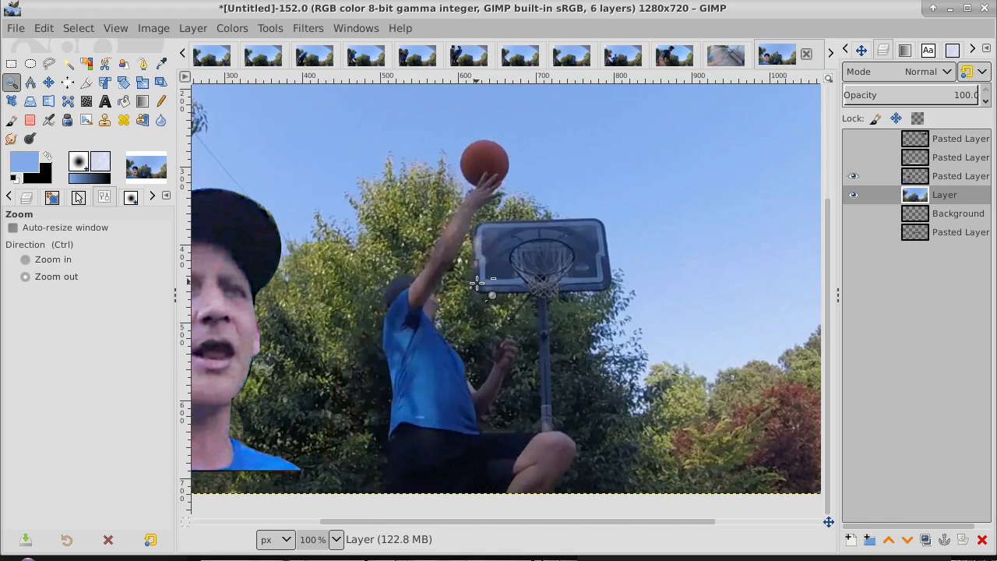
left_click(950, 197)
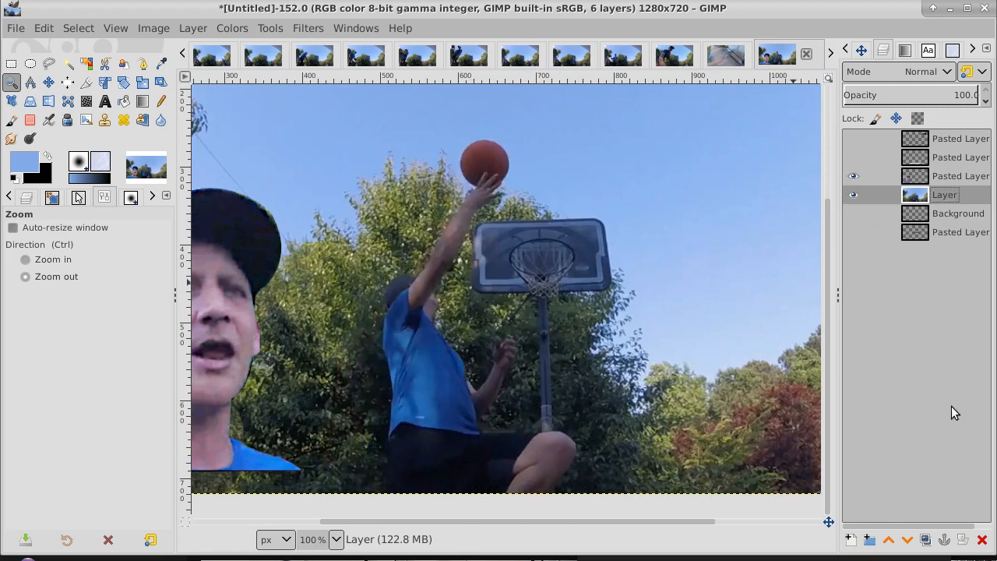
left_click(926, 540)
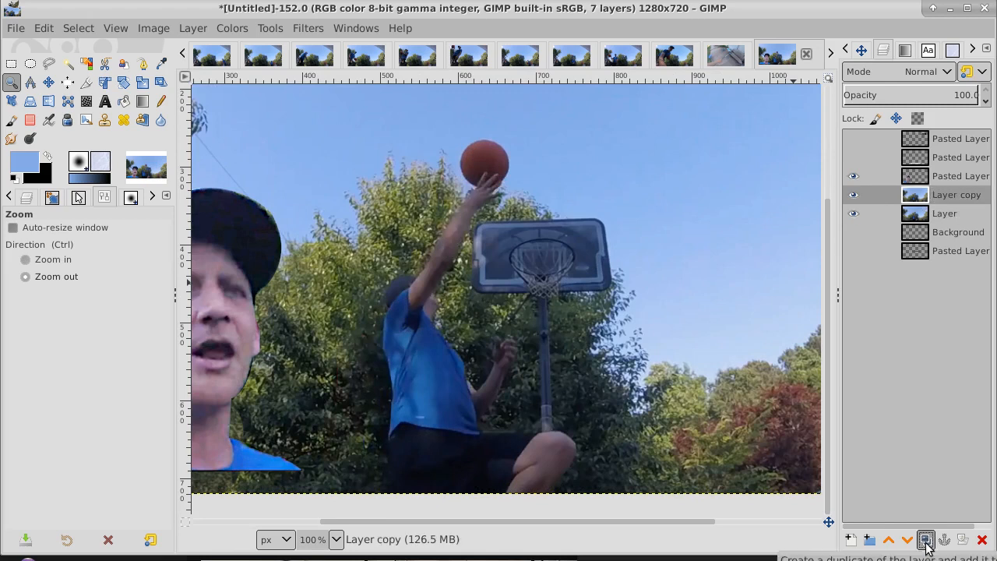
left_click(67, 63)
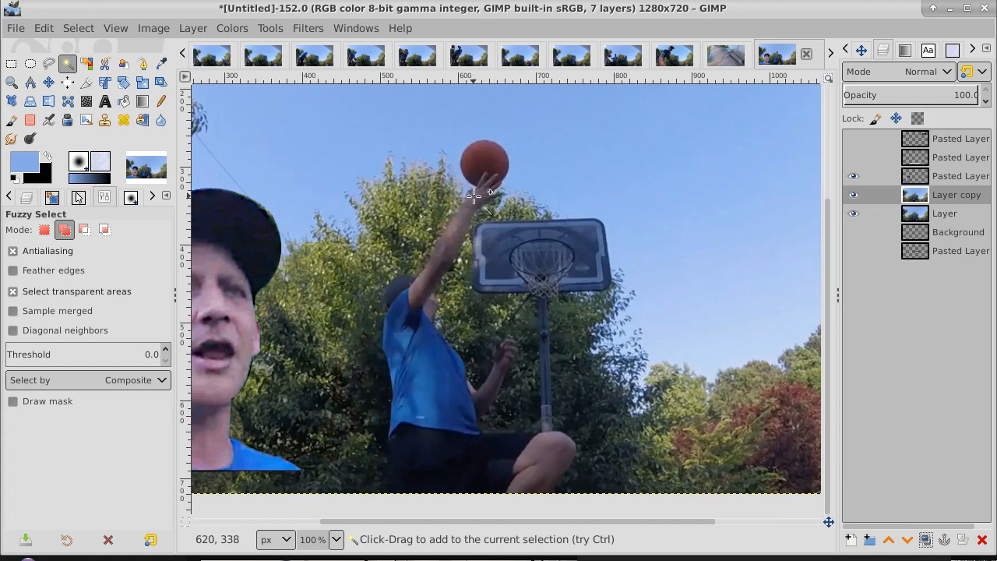
left_click(855, 214)
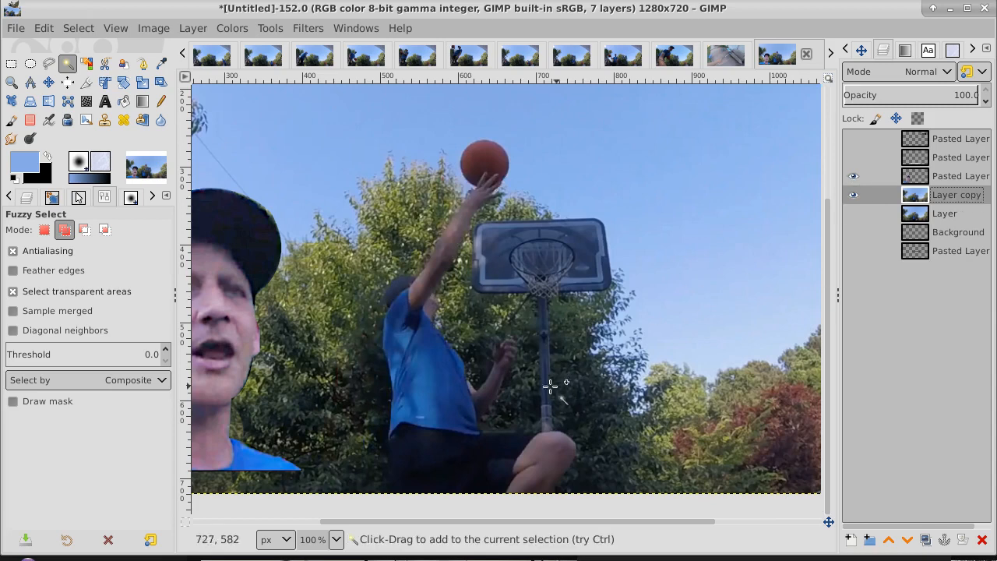
On the basketball shot copy, delete everything outside a rectangle about 355 × 475 px around the jumping player, ball and hoop.
left_click(11, 64)
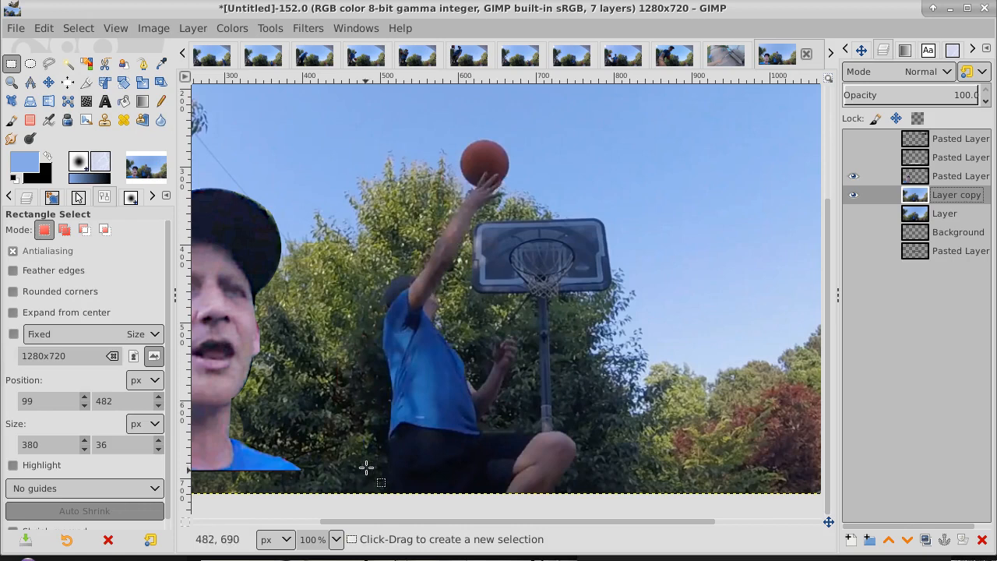
left_click_drag(367, 124, 643, 494)
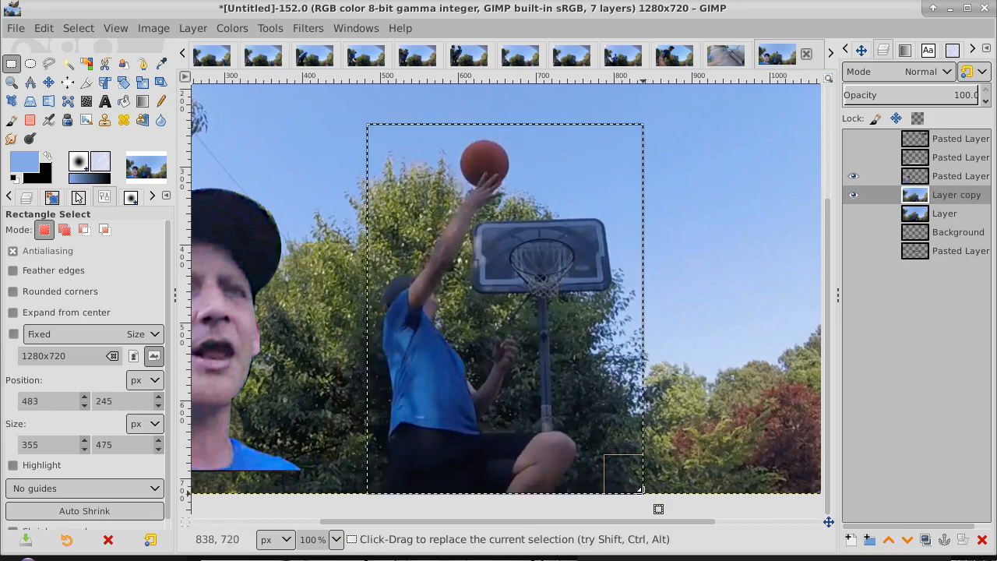
left_click(79, 29)
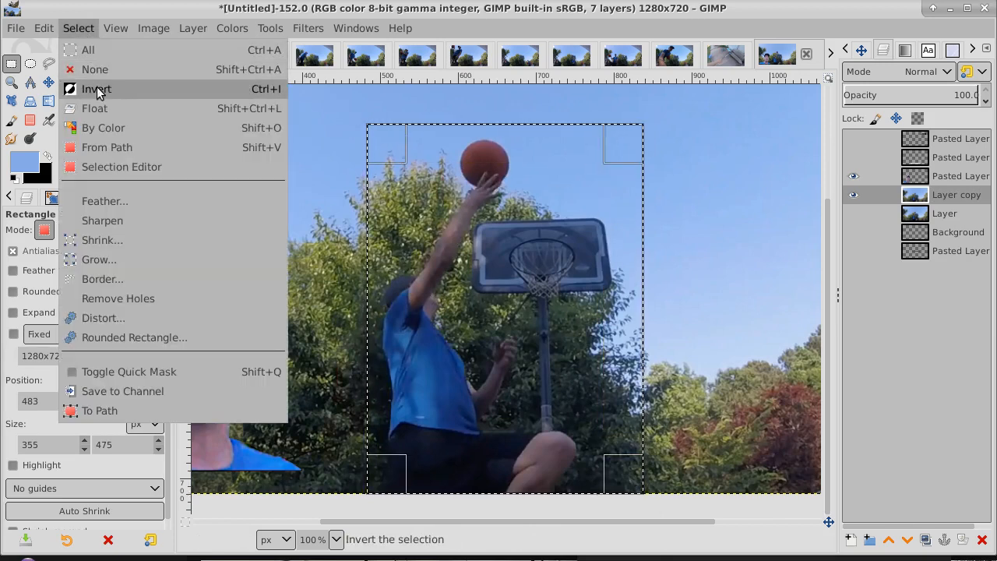
left_click(98, 89)
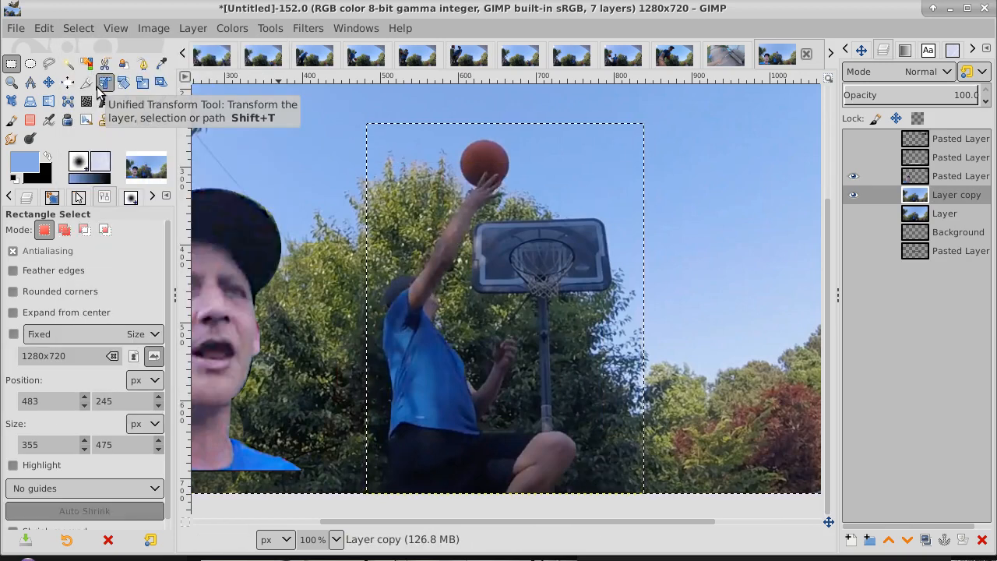
key("Delete")
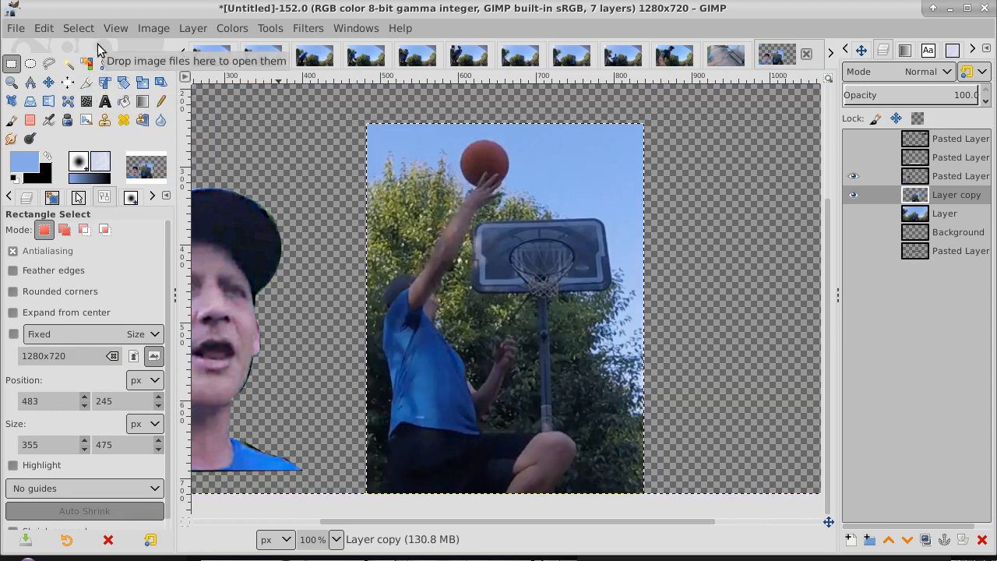
left_click(854, 218)
left_click(854, 219)
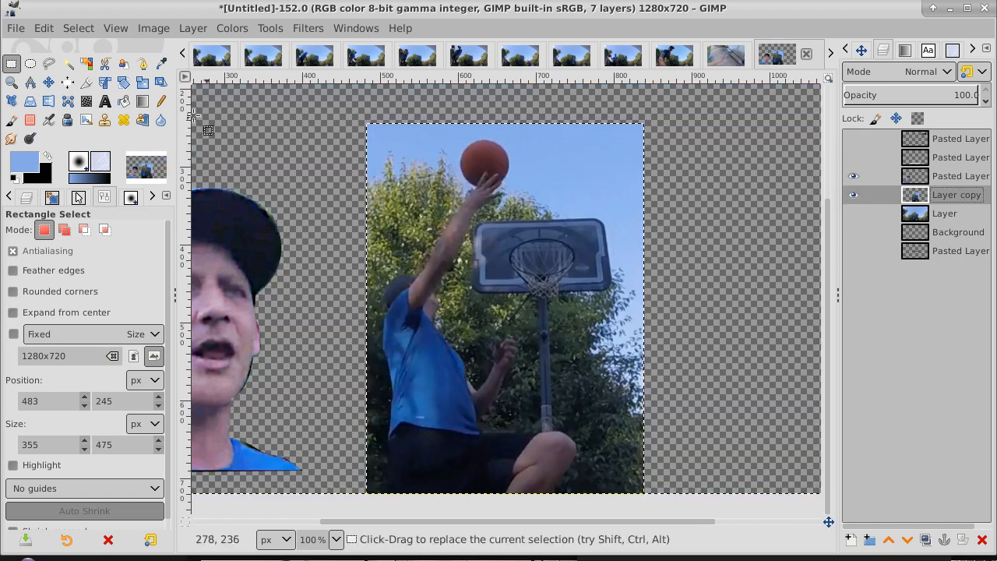
Clear the rectangular selection and start a path below the player, tracing up the back edge of his shorts to the shirt hem.
left_click(69, 28)
left_click(102, 68)
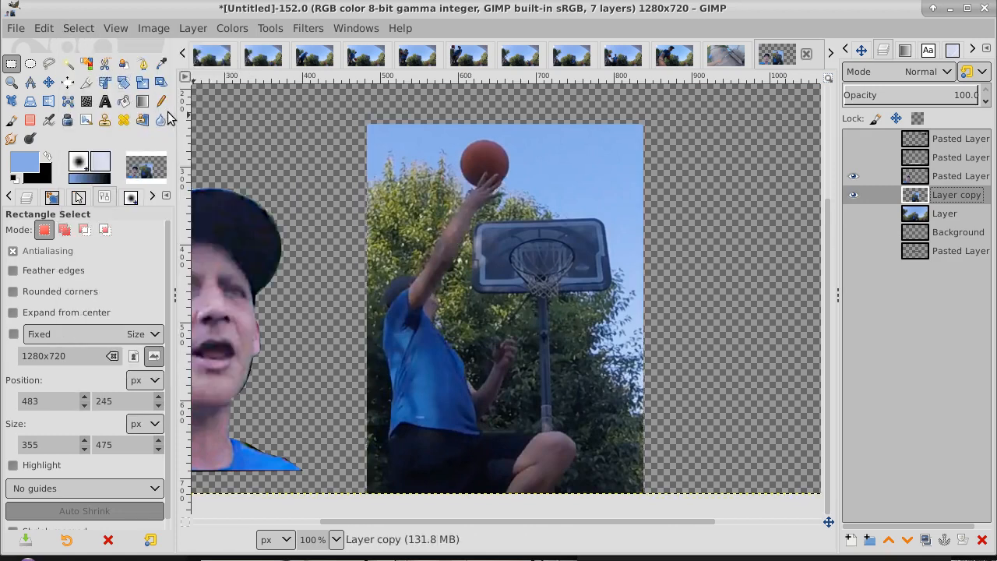
left_click(142, 66)
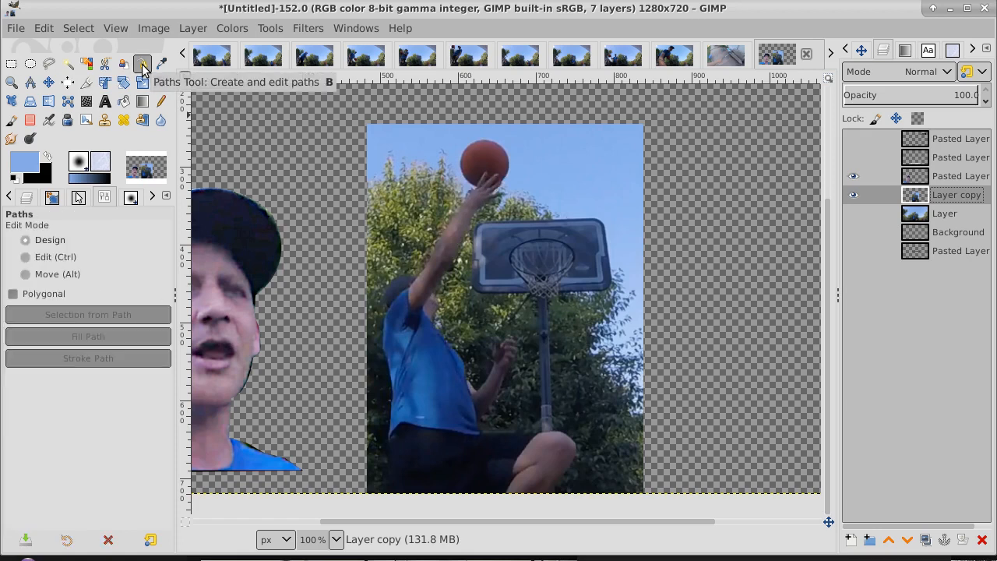
left_click(12, 81)
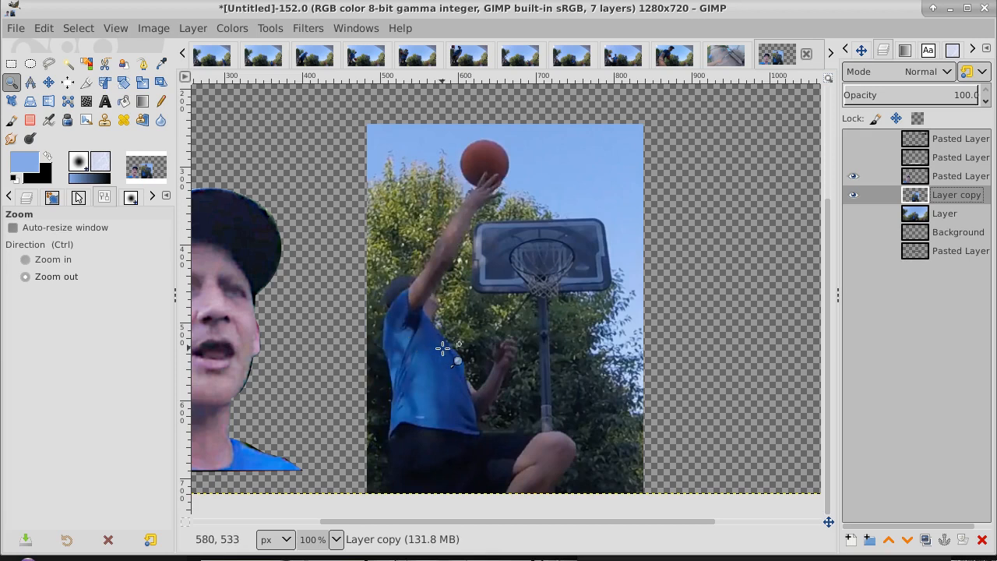
scroll(442, 348, "up", 3)
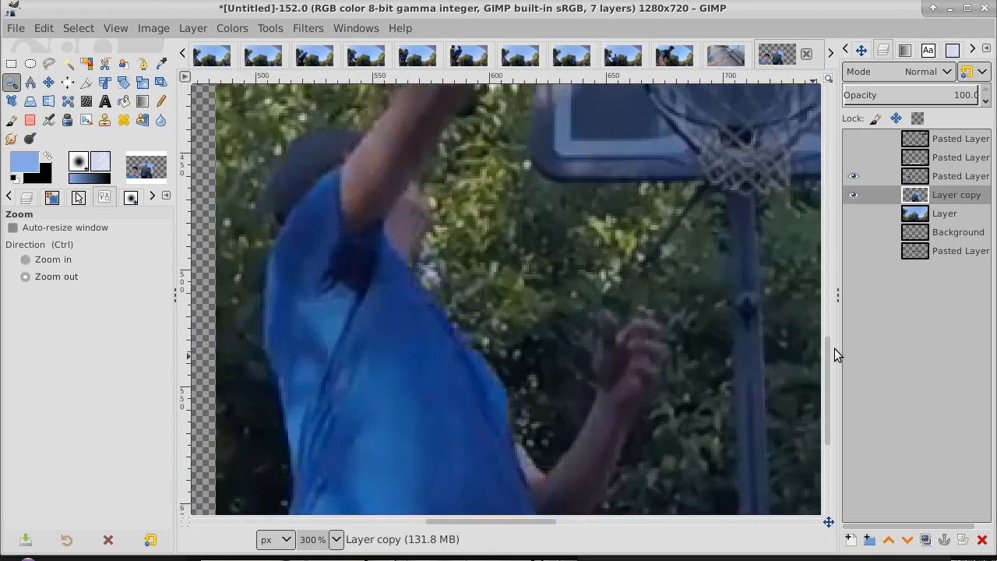
left_click_drag(827, 349, 837, 455)
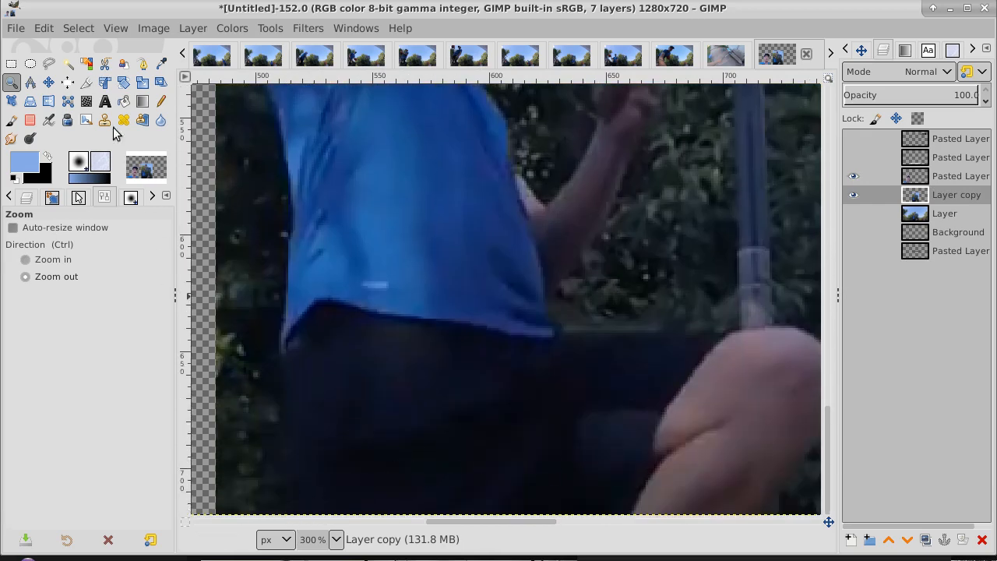
left_click(142, 64)
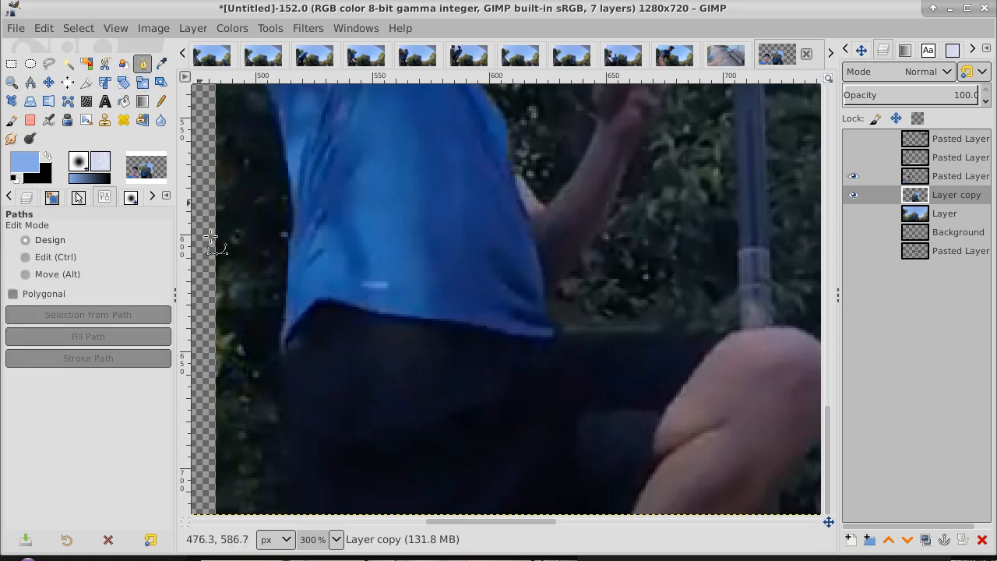
left_click(205, 505)
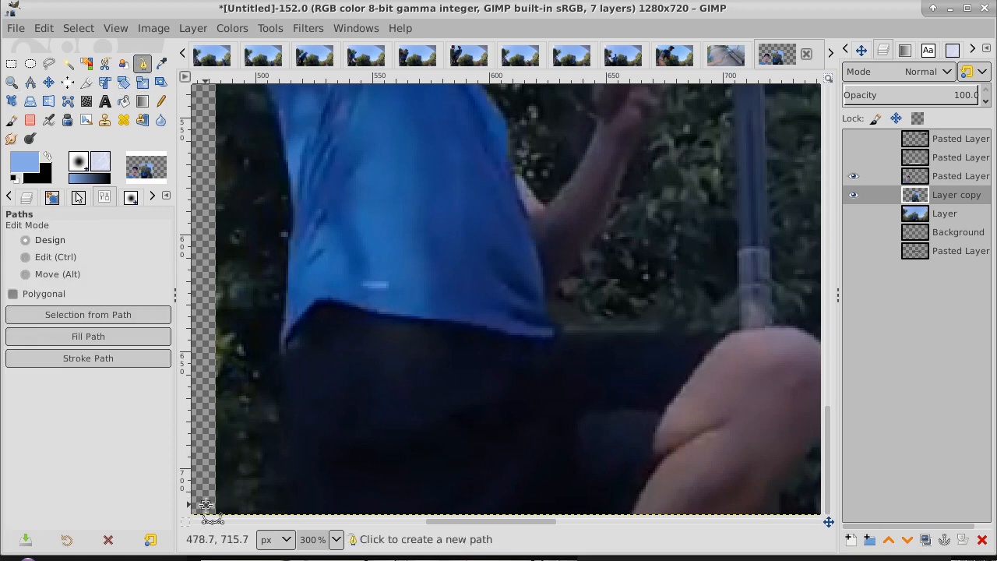
left_click(290, 512)
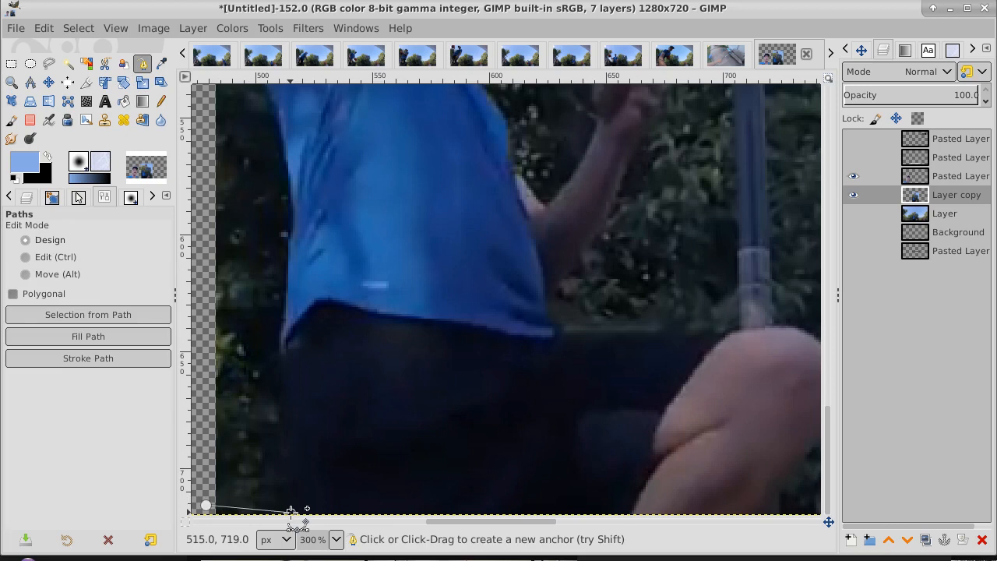
left_click(286, 457)
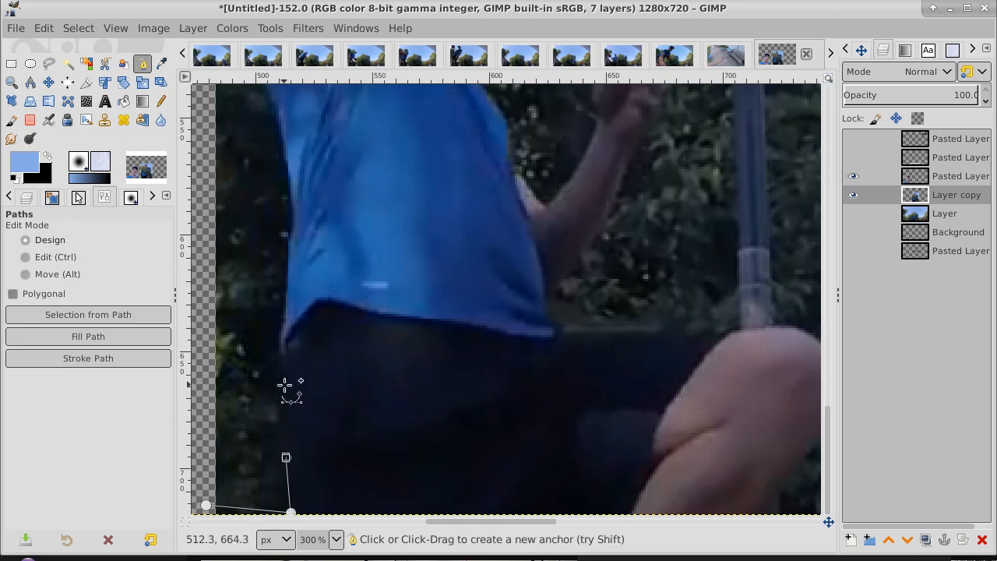
left_click(285, 385)
left_click(287, 359)
left_click(281, 352)
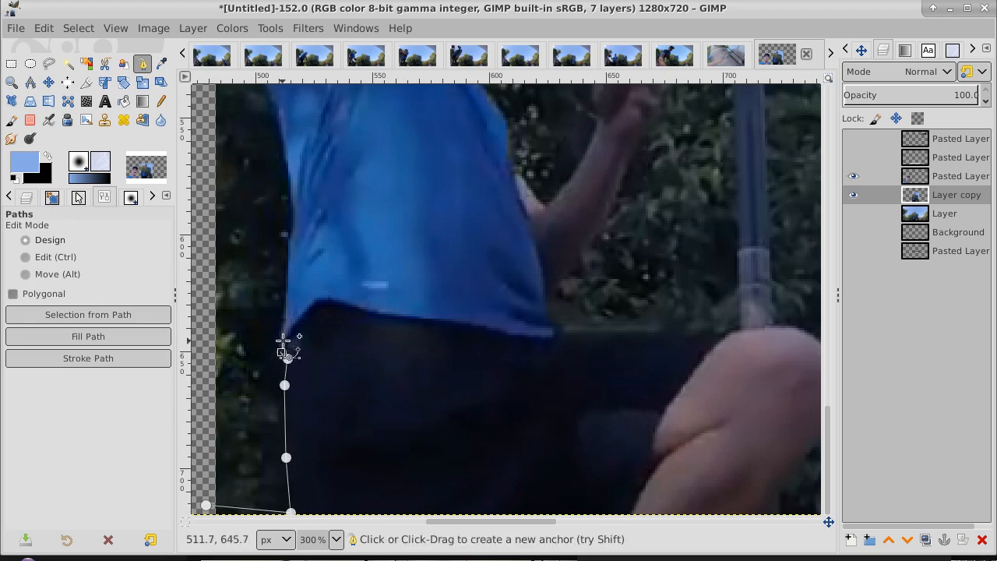
Continue the path from the shirt hem up the lower back of the player's blue shirt.
left_click(282, 327)
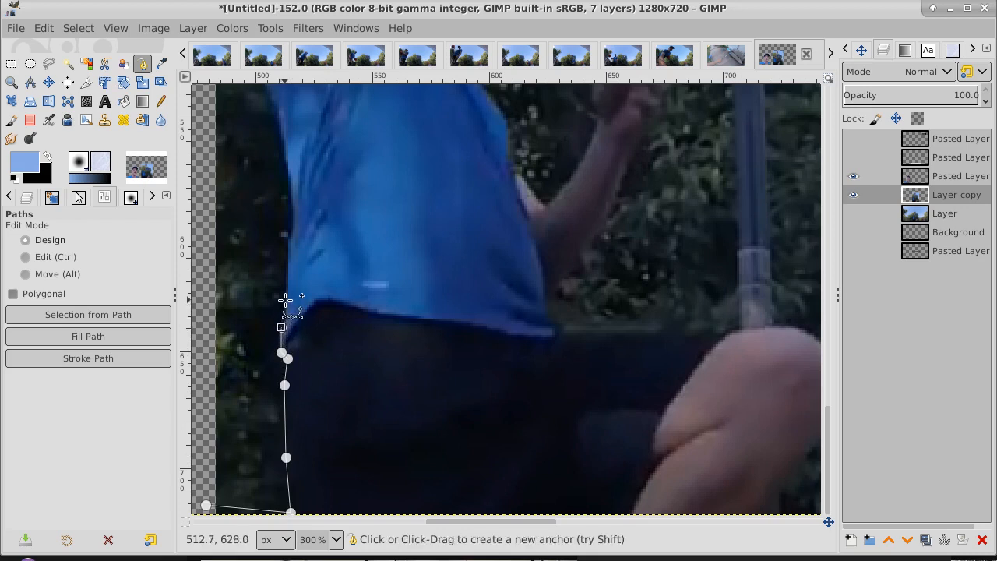
left_click(287, 296)
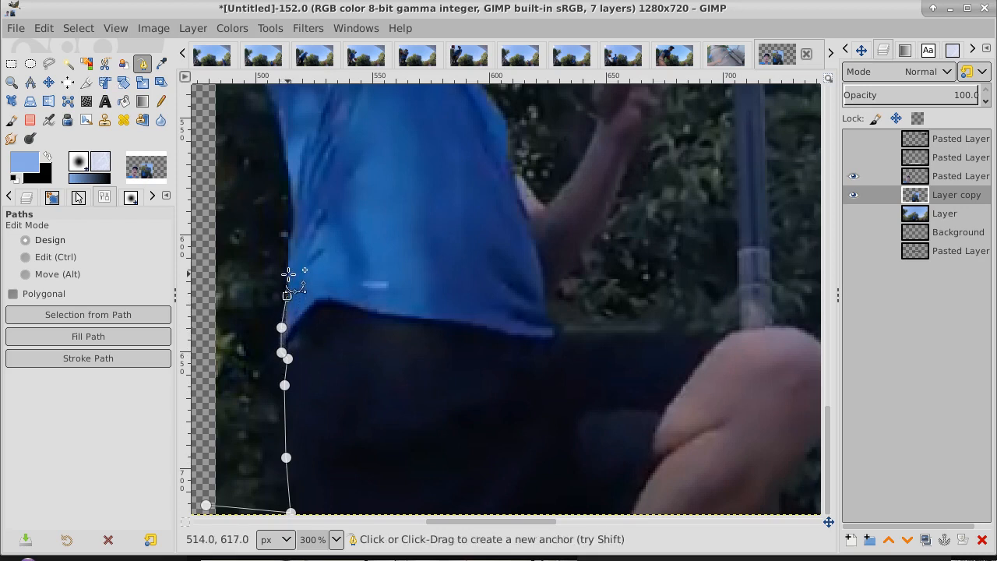
left_click(288, 275)
left_click(288, 250)
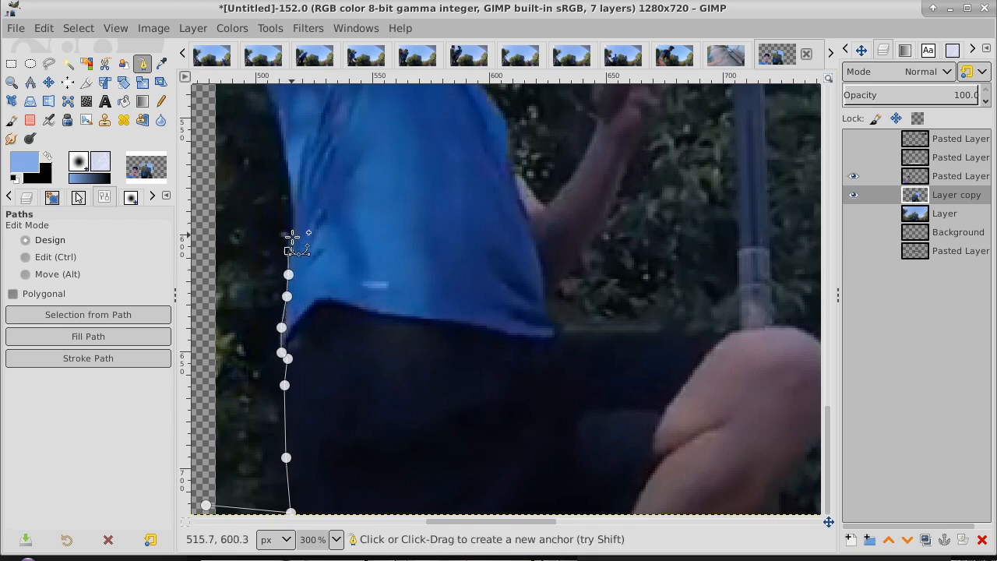
left_click(289, 237)
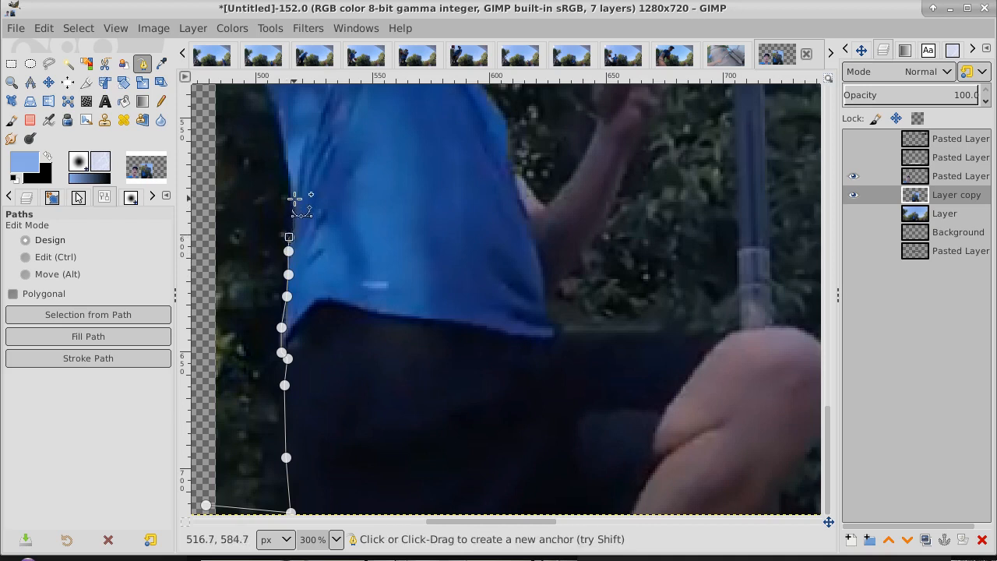
mouse_move(294, 198)
left_mouse_down()
mouse_move(291, 170)
mouse_move(294, 200)
left_mouse_up()
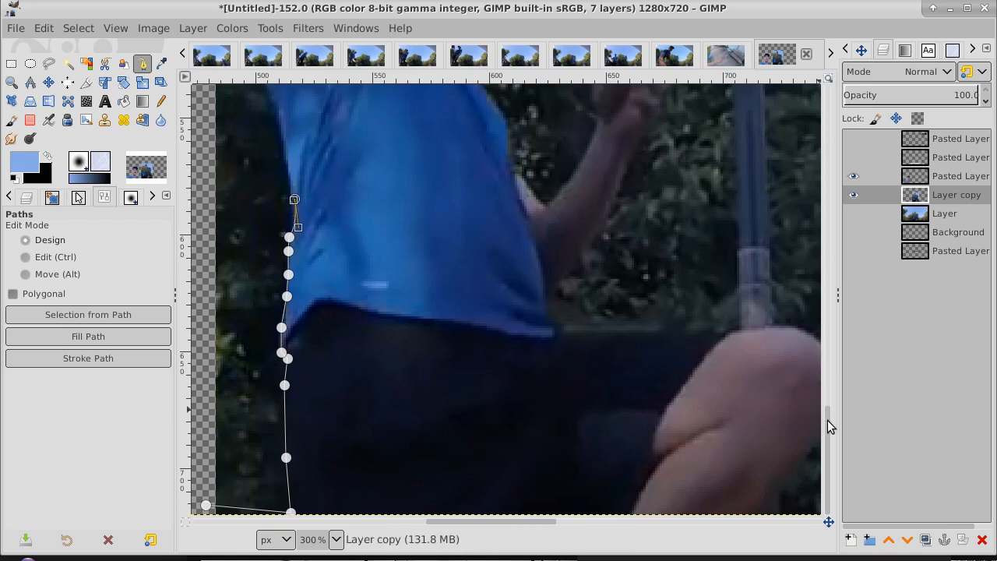
Extend the path with curved segments along the shirt's upper back and shoulder to the base of the cap.
left_click_drag(827, 433, 825, 366)
left_click_drag(295, 458, 291, 446)
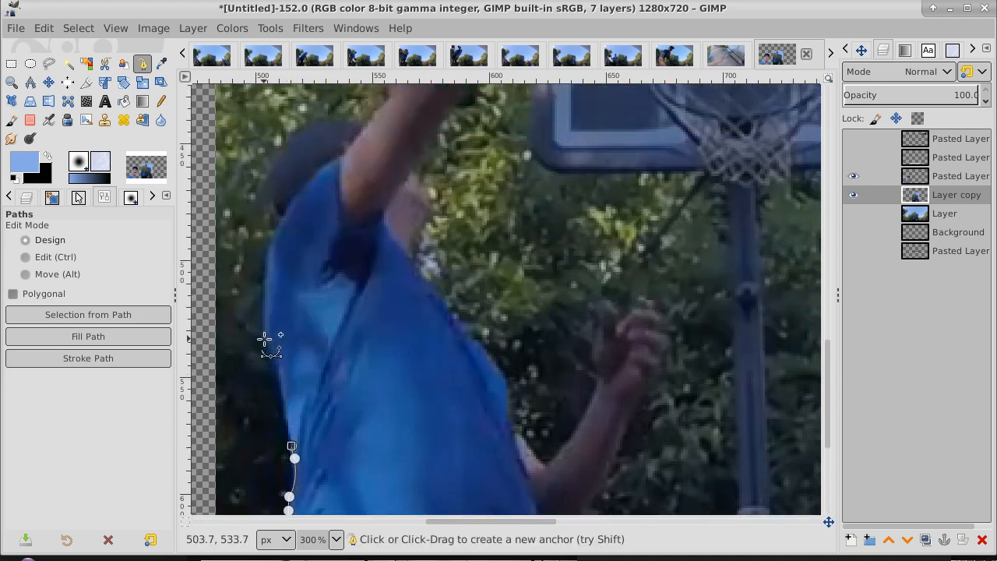
mouse_move(264, 338)
left_mouse_down()
mouse_move(246, 318)
mouse_move(266, 340)
left_mouse_up()
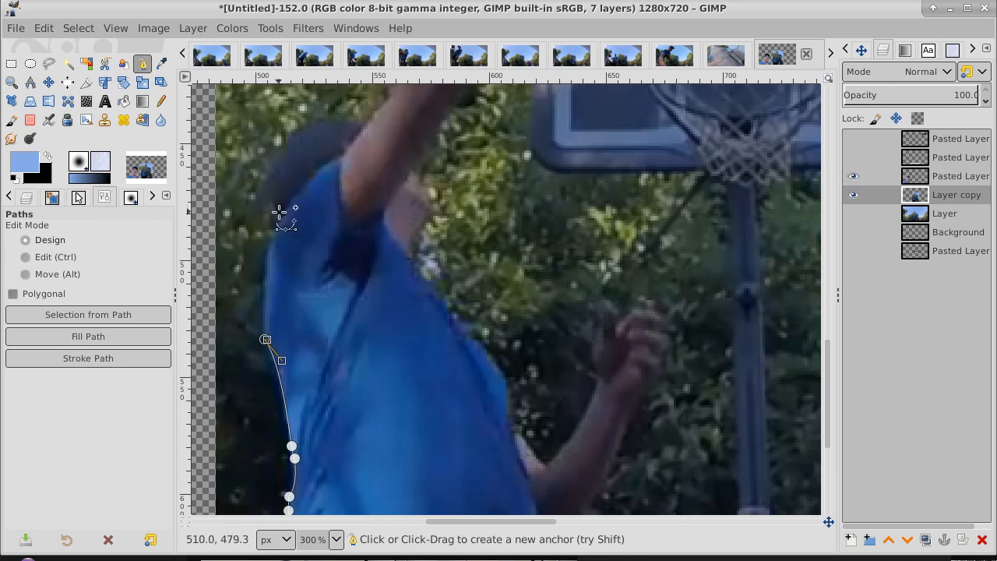
left_click_drag(283, 213, 314, 175)
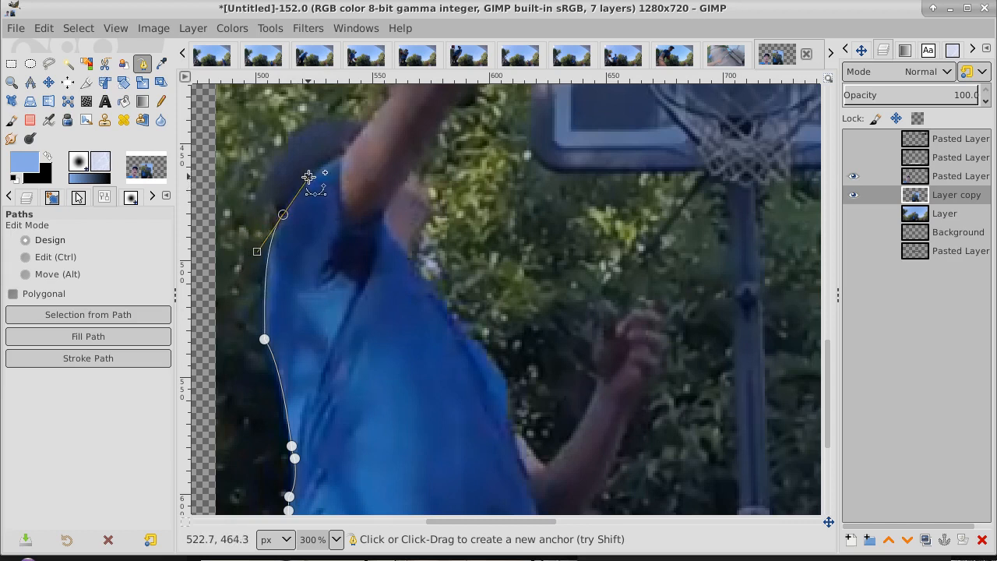
left_click_drag(311, 177, 284, 214)
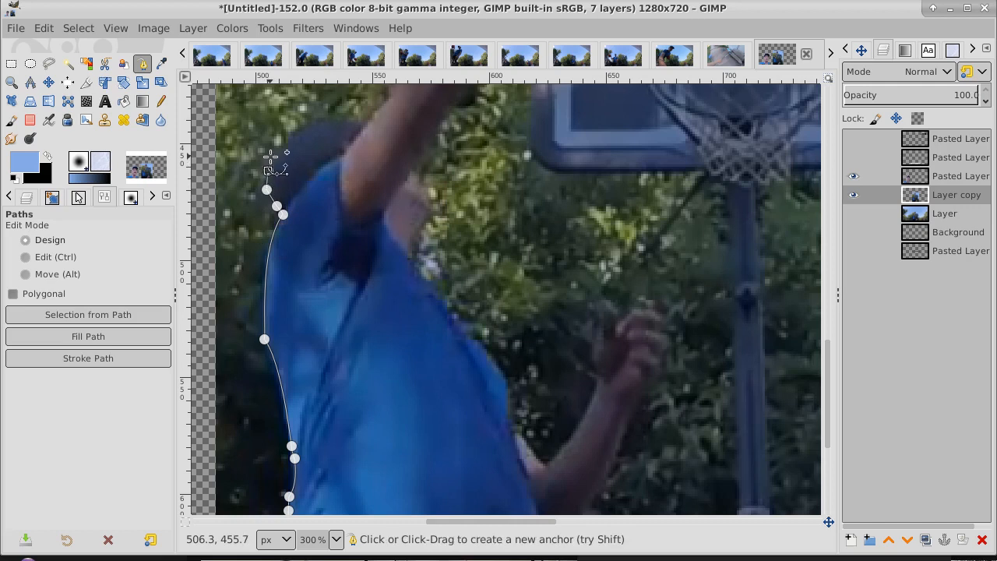
Trace the path around the back and top of the player's cap to the raised arm.
left_click(271, 157)
left_click(283, 145)
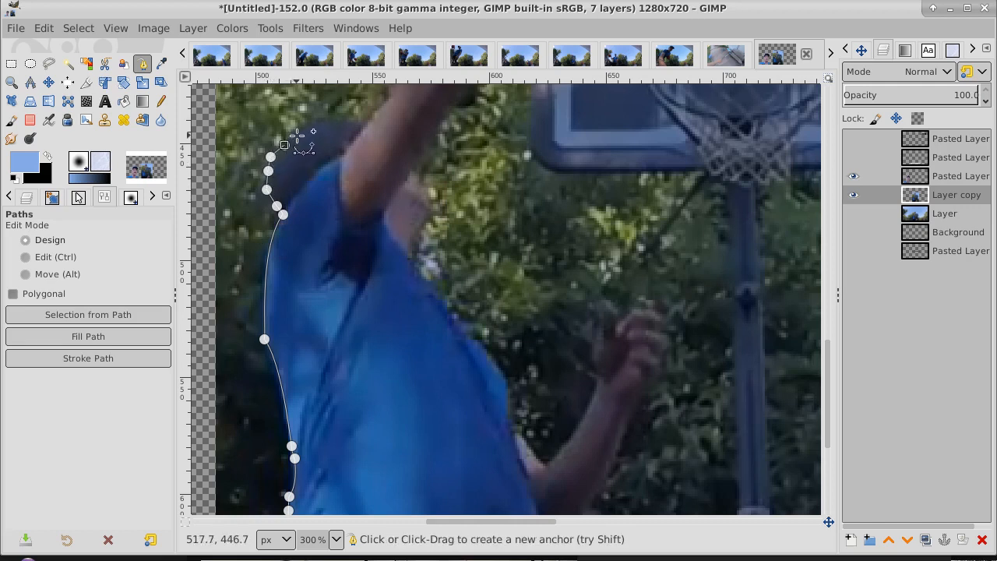
left_click(297, 135)
left_click(313, 127)
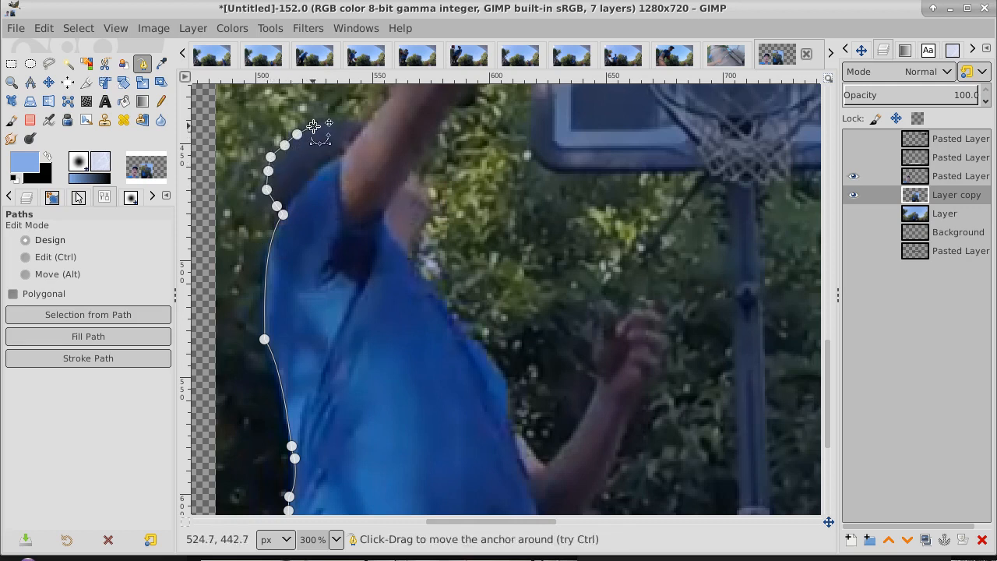
left_click(327, 126)
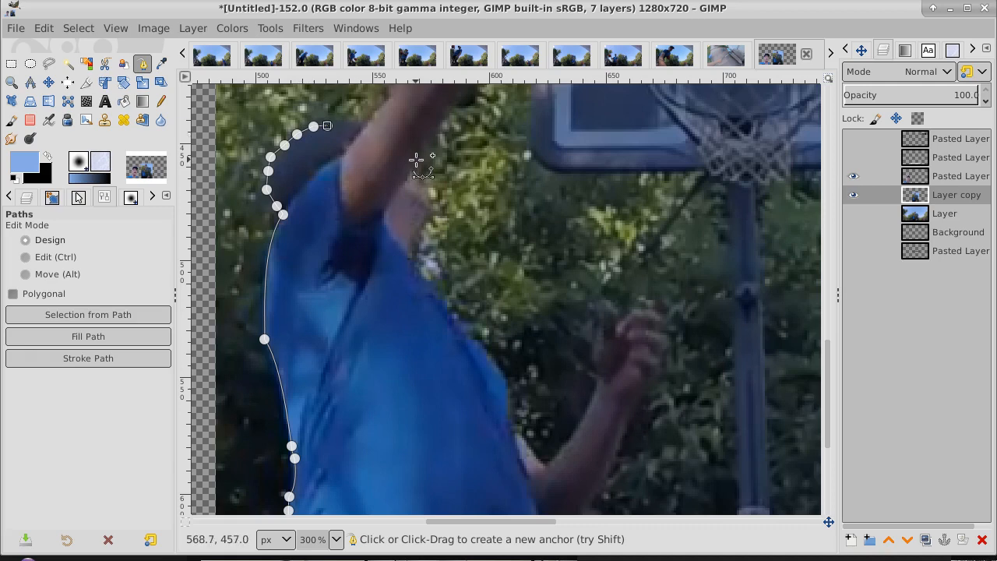
left_click(339, 124)
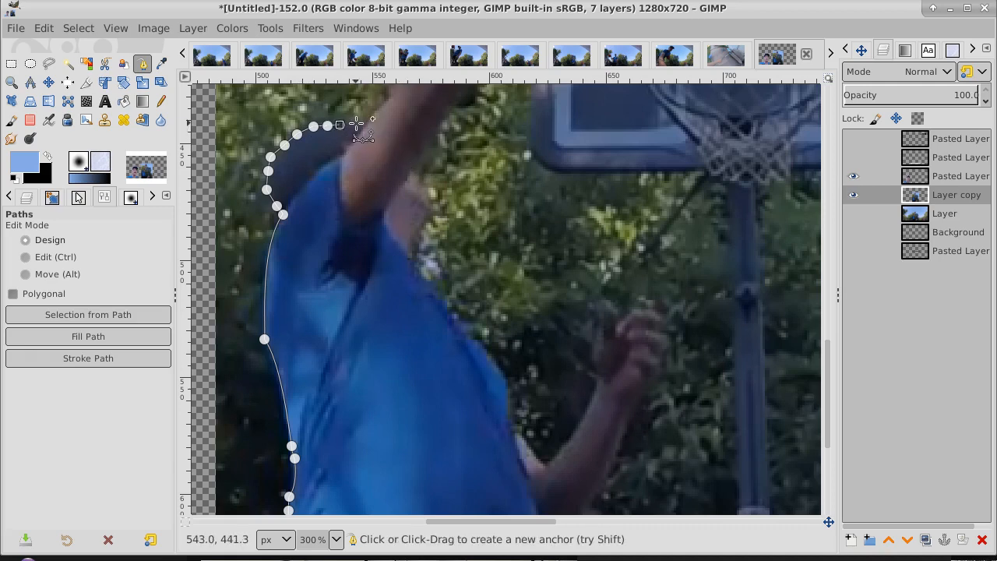
left_click(361, 125)
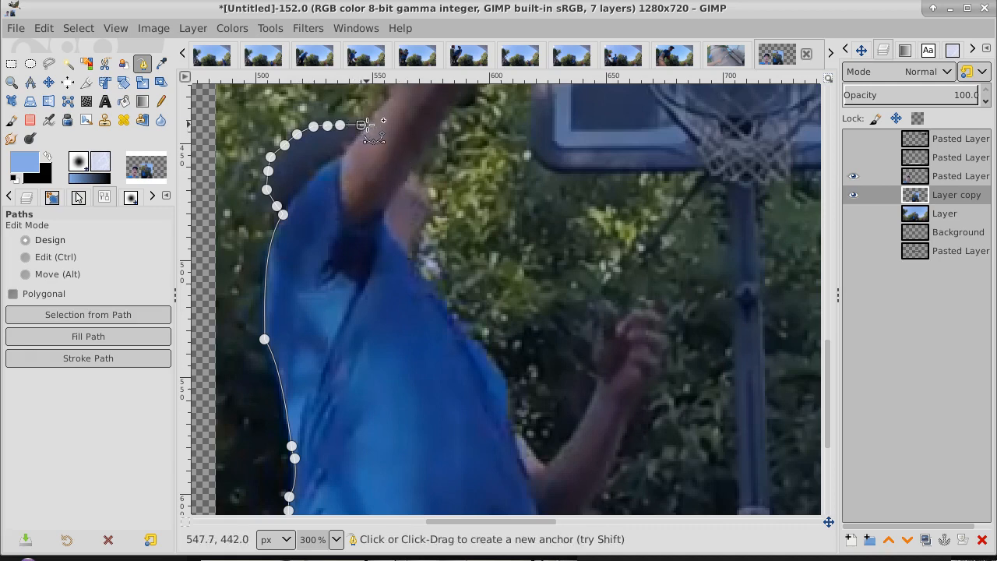
Continue the path from the cap up the back edge of the raised arm with a curved segment and closely spaced anchors.
left_click_drag(829, 366, 834, 294)
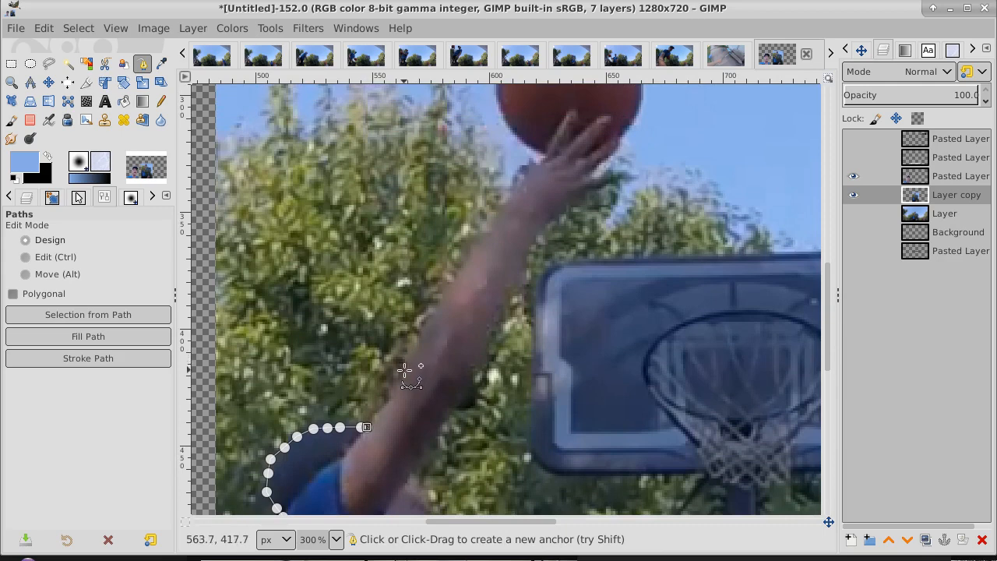
left_click_drag(407, 367, 415, 339)
left_click(407, 358)
left_click(414, 346)
left_click(420, 335)
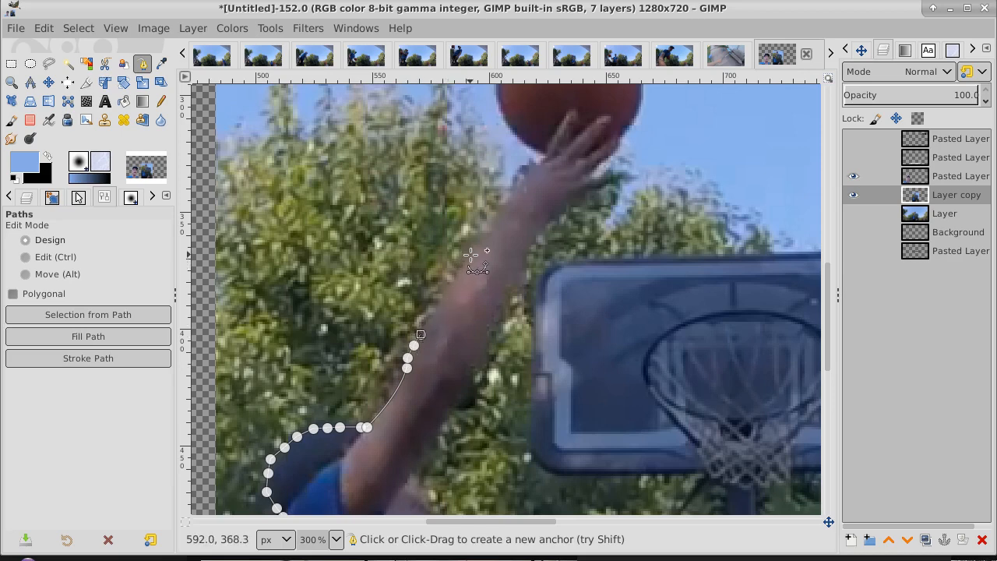
Extend the path along the outer edge of the raised arm up to the hand beneath the basketball.
left_click(454, 283)
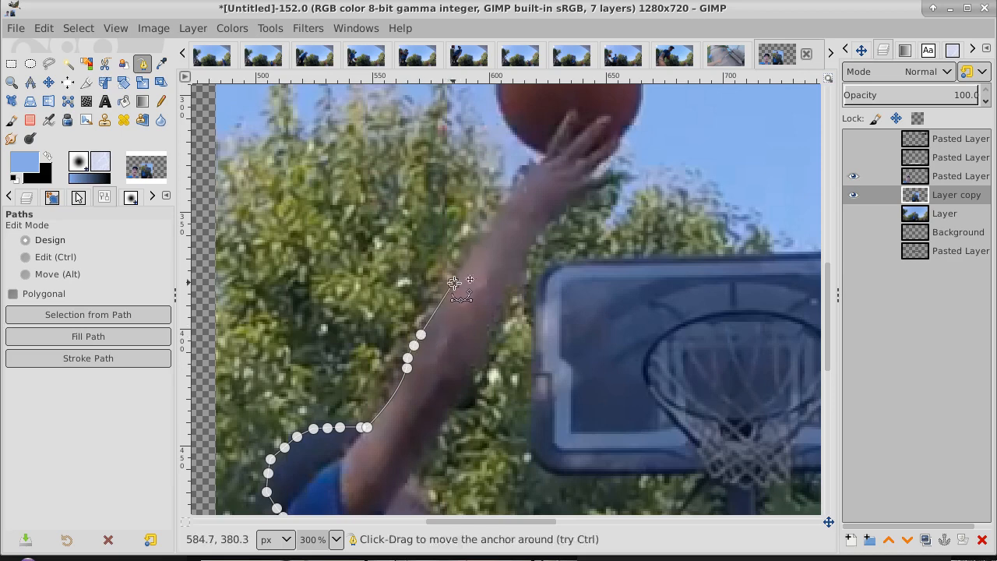
left_click(466, 265)
left_click(465, 243)
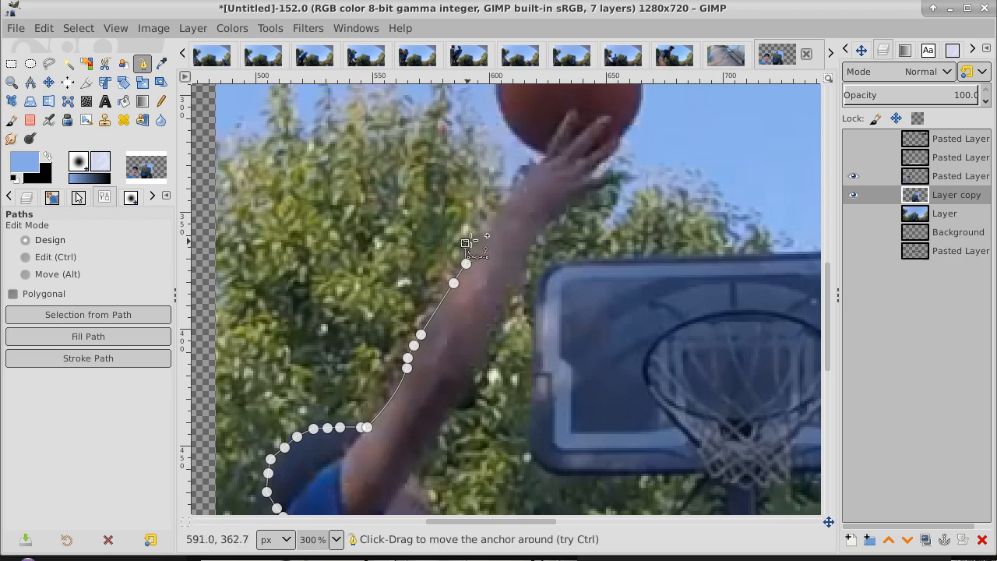
left_click(489, 234)
left_click(499, 217)
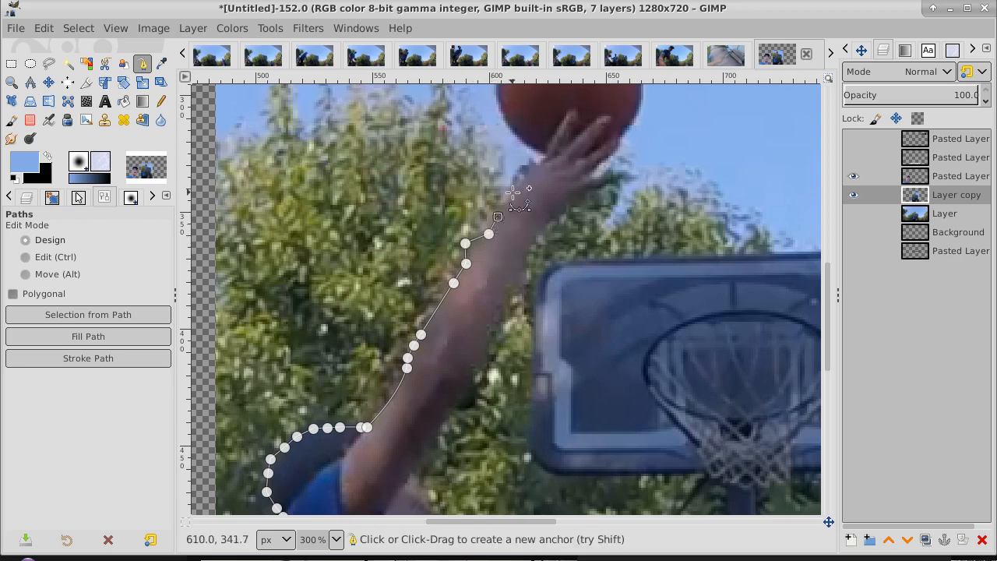
left_click(512, 192)
left_click(519, 168)
left_click(540, 160)
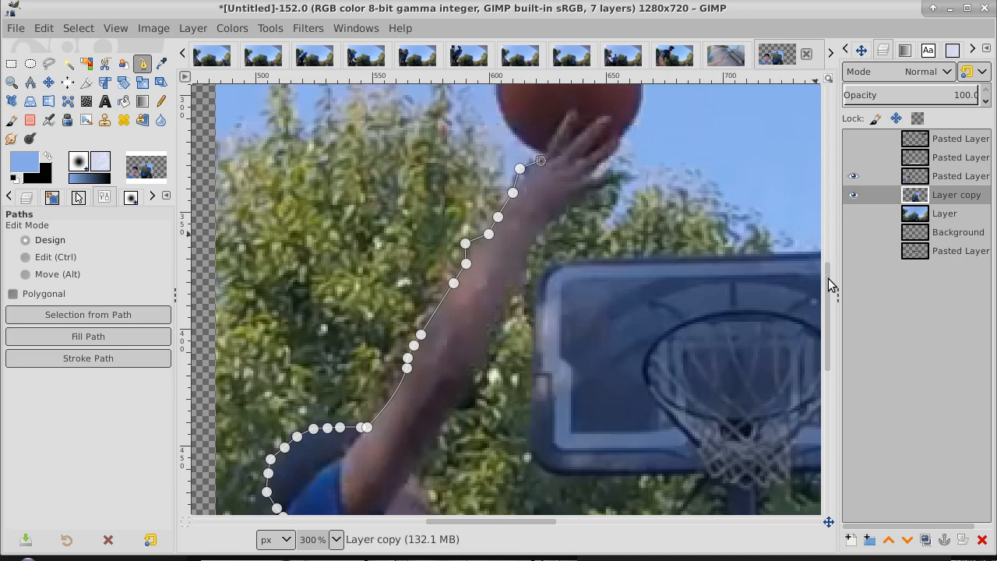
Route the path loosely around the basketball and past the photo's upper edge, then close it at its starting anchor by the lower-left corner.
left_click_drag(829, 279, 829, 232)
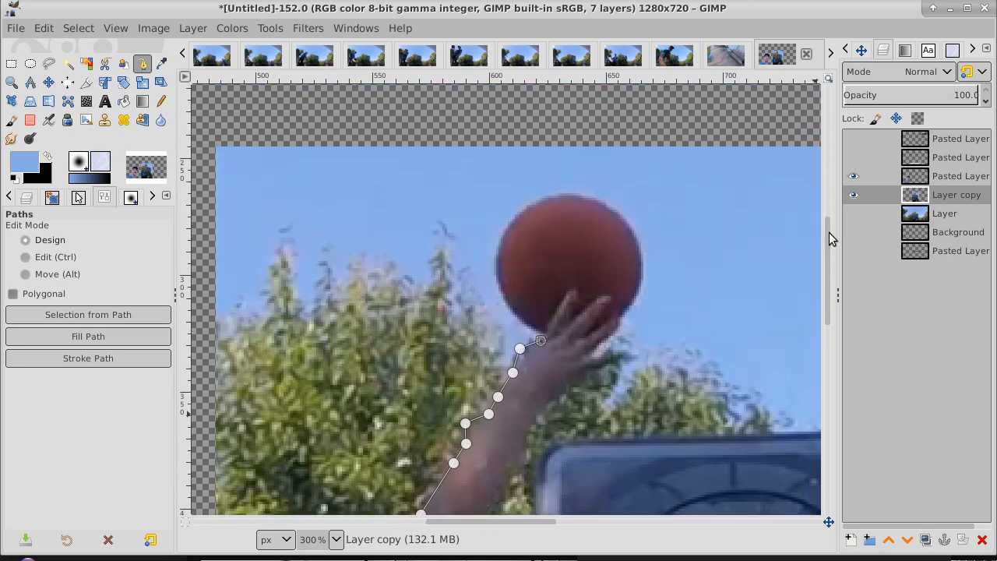
left_click(498, 319)
left_click(485, 230)
left_click(539, 170)
left_click(660, 205)
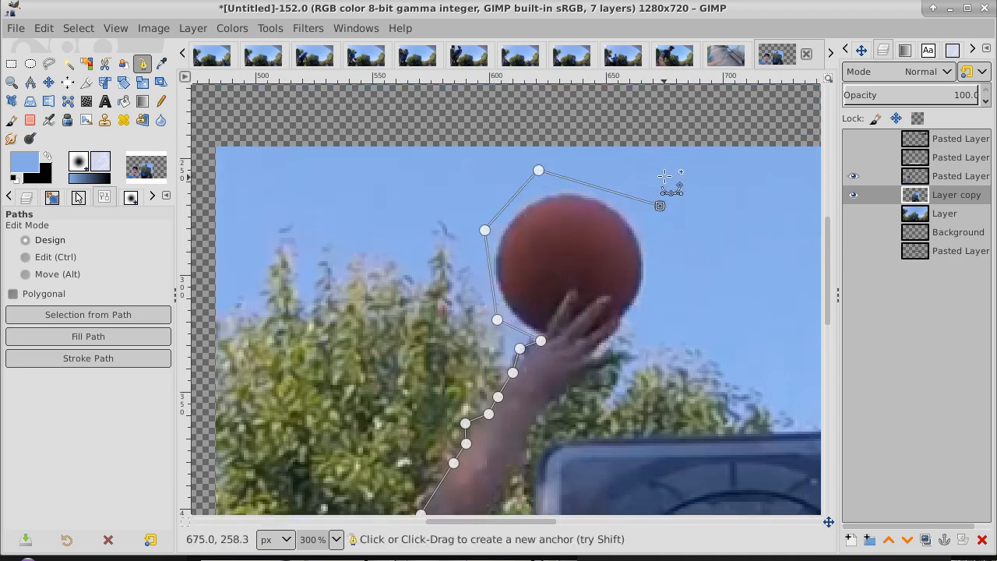
left_click(665, 125)
left_click(209, 124)
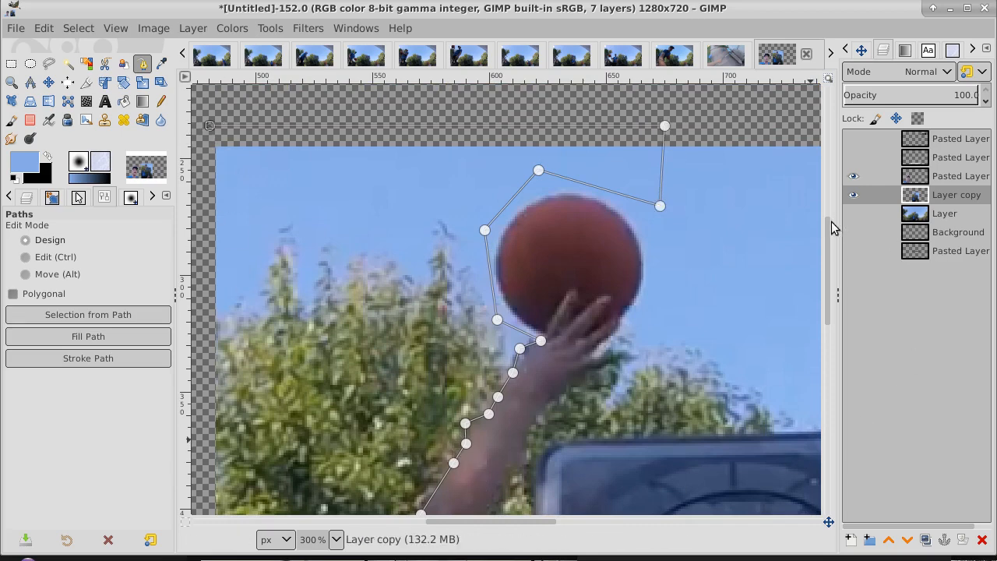
left_click_drag(830, 225, 838, 435)
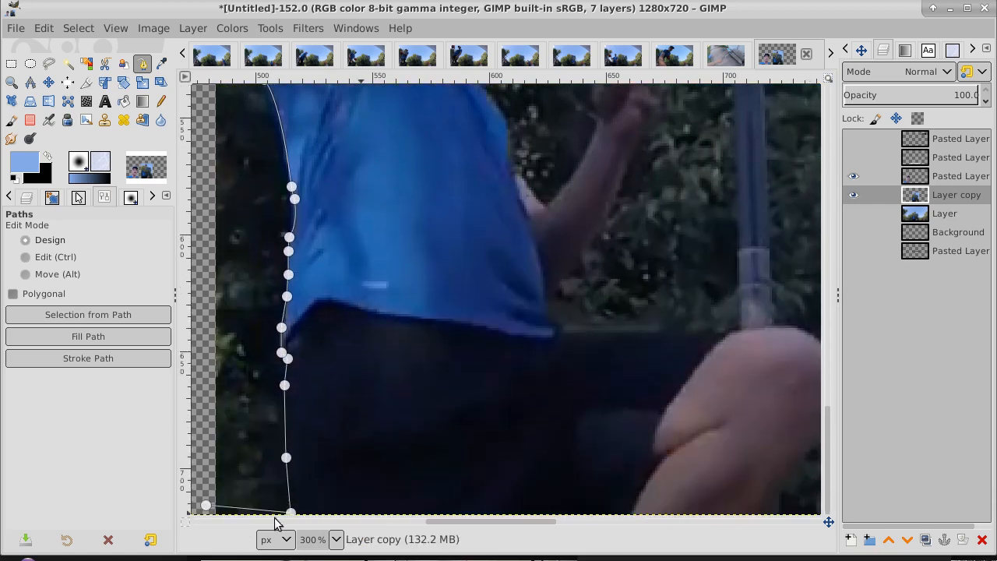
left_click(207, 505, "ctrl")
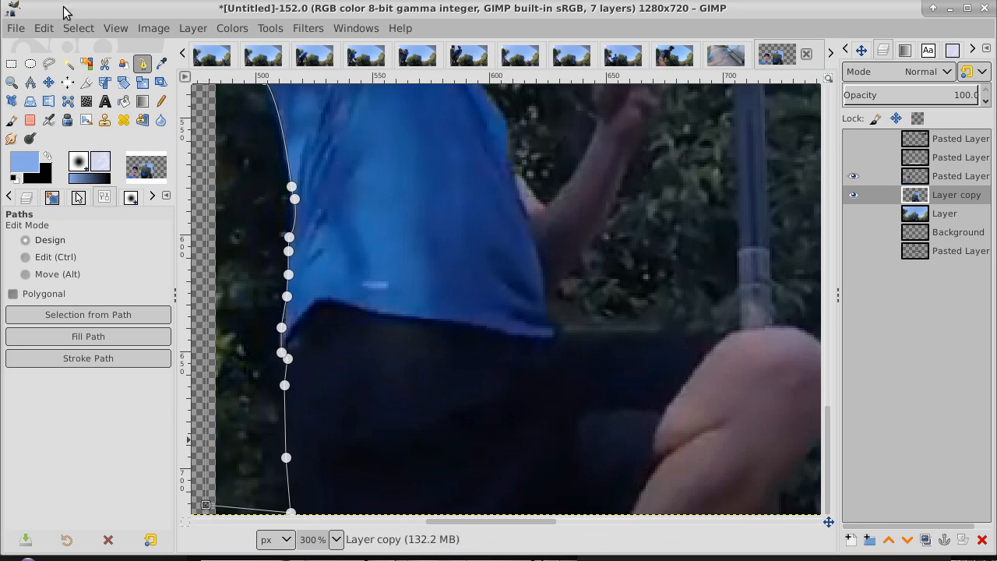
Turn the closed path into a selection, delete the background inside it from Layer copy, and clear the selection.
left_click(73, 29)
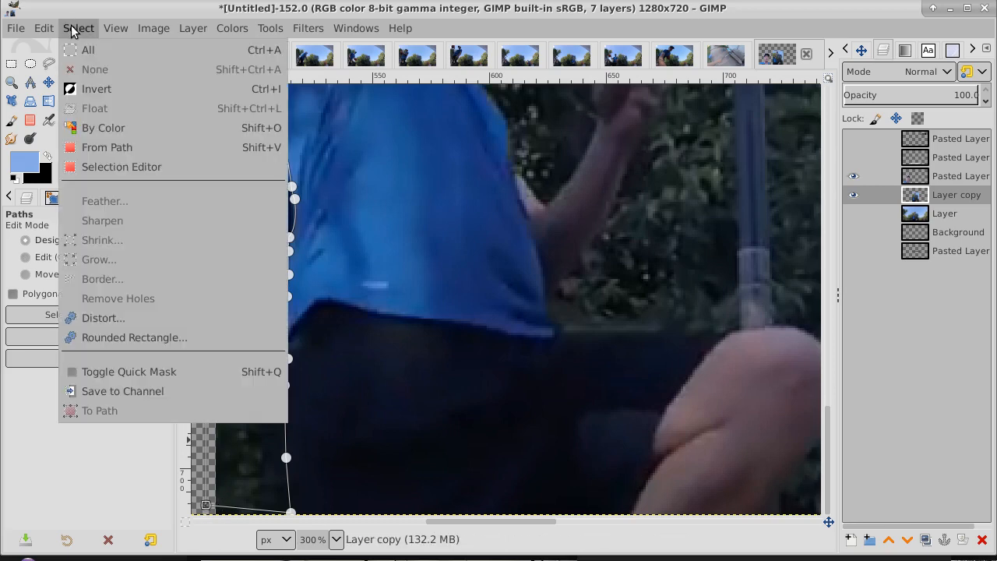
left_click(108, 148)
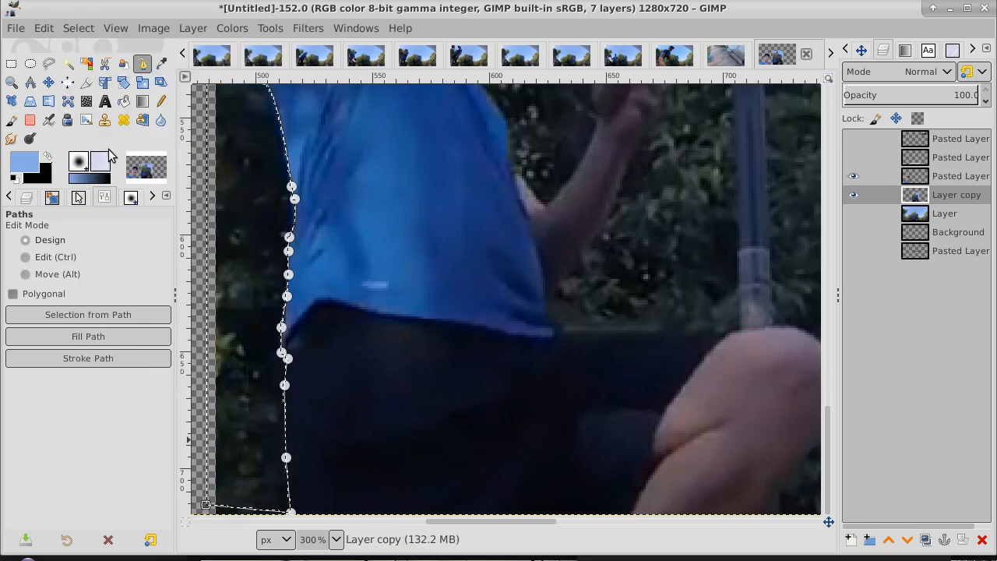
key("Delete")
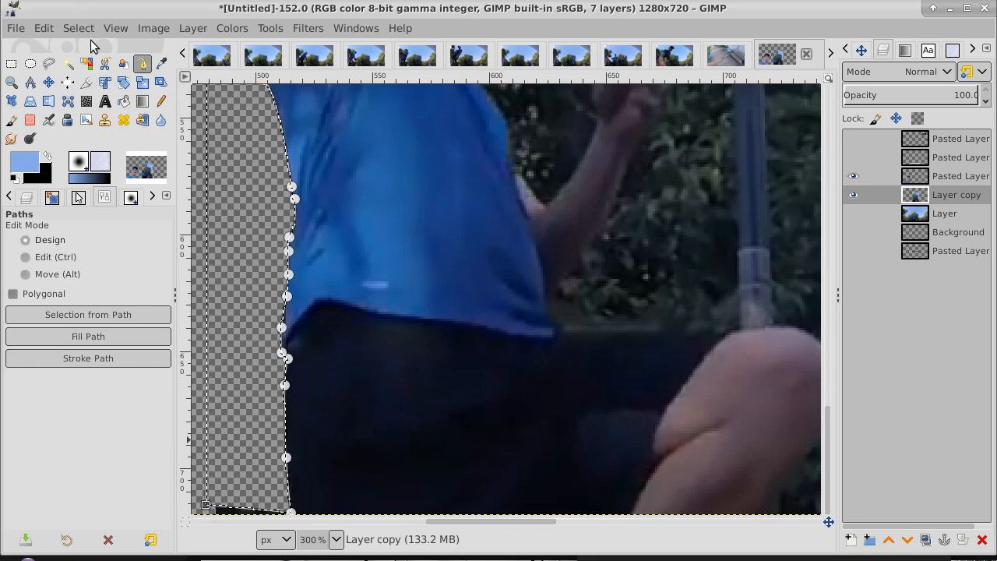
left_click(89, 28)
left_click(95, 75)
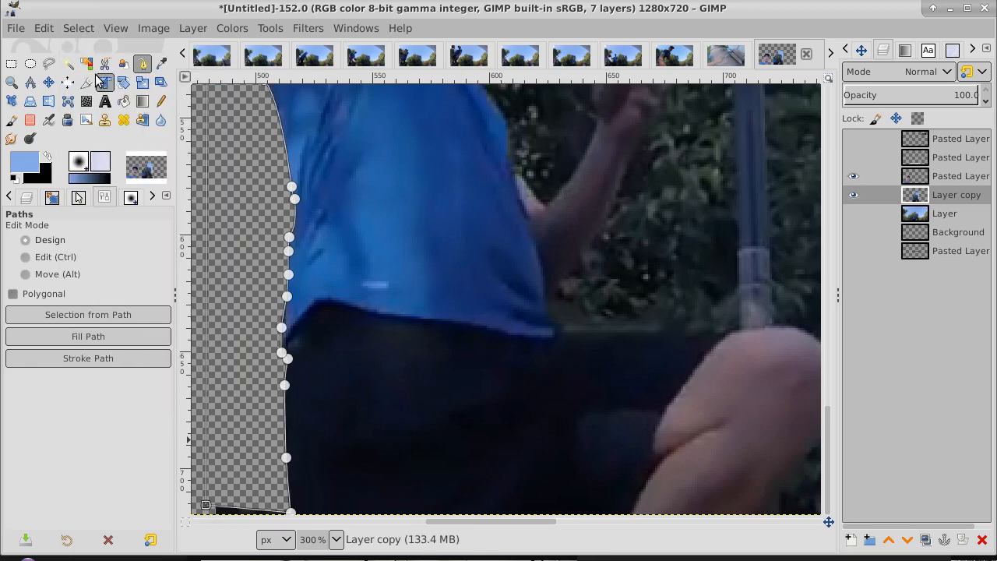
Erase the leftover dark strip at the photo's lower-left corner using the Eraser with the 2. Hardness 100 brush at 100 opacity.
left_click(30, 122)
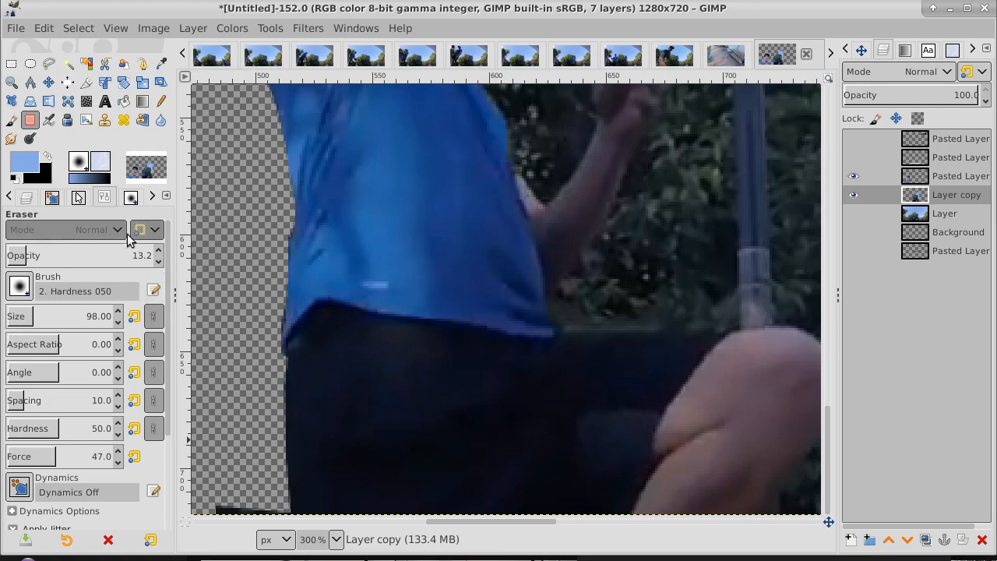
left_click(20, 287)
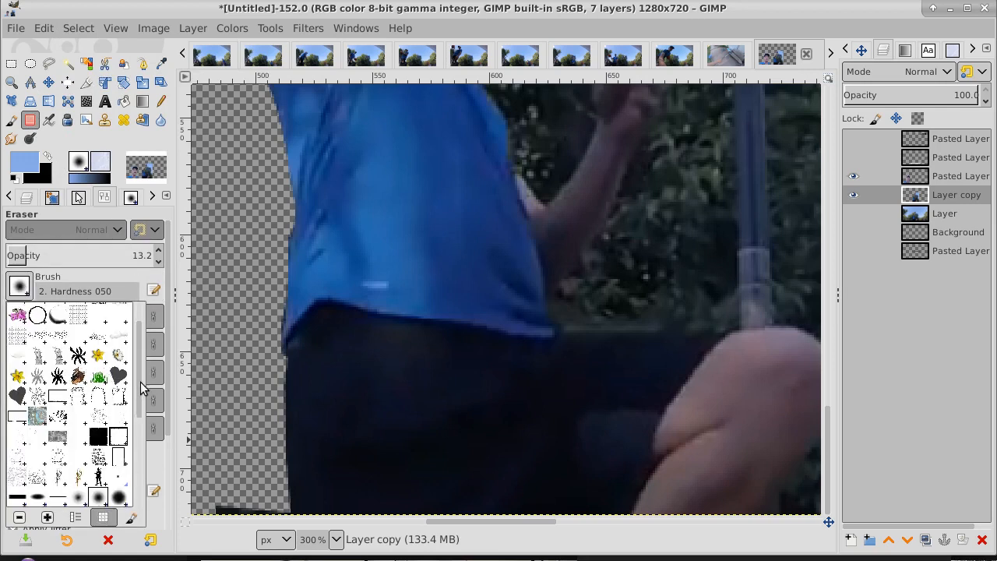
scroll(70, 405, "down", 4)
left_click(19, 438)
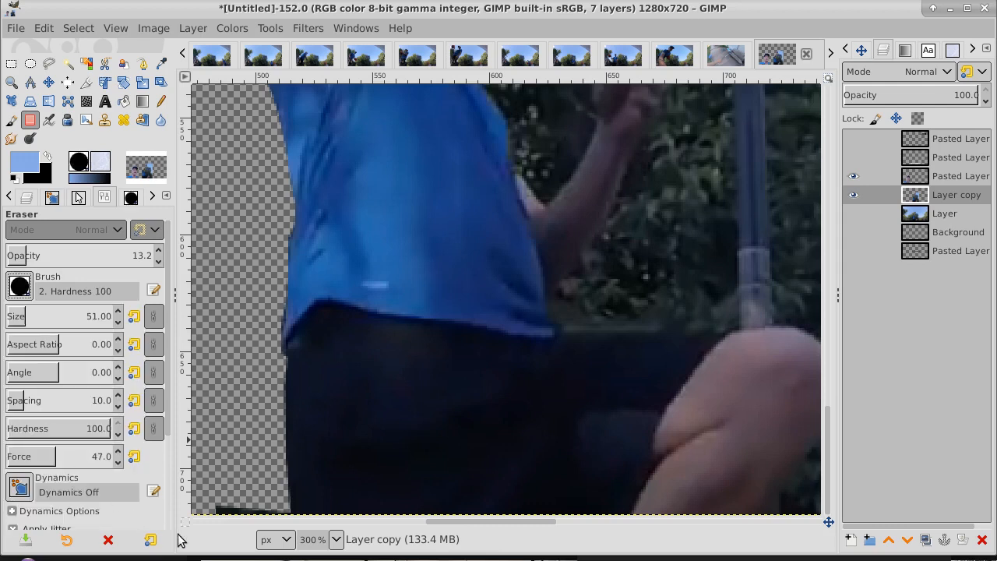
left_click(229, 507)
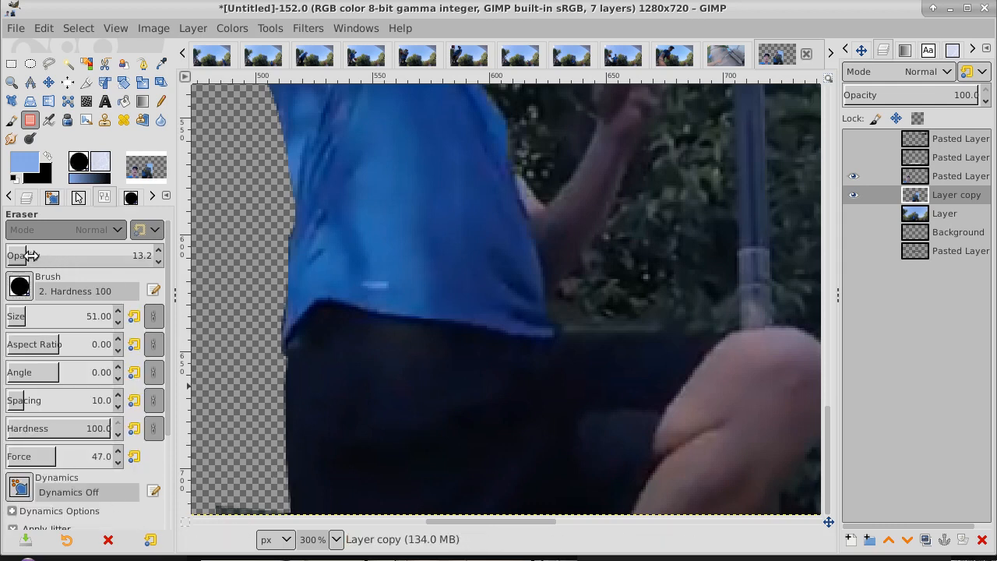
left_click_drag(31, 256, 176, 263)
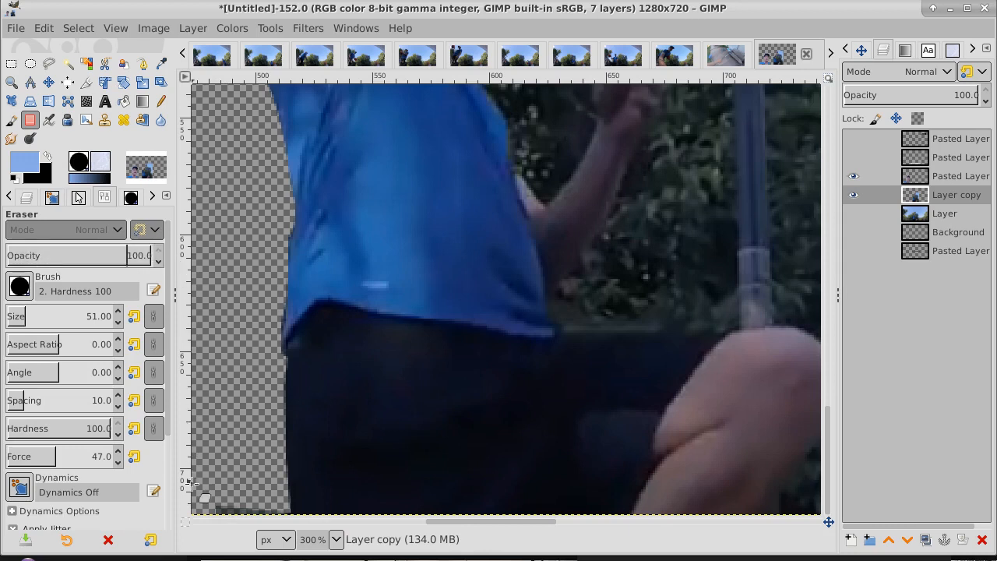
left_click(231, 504)
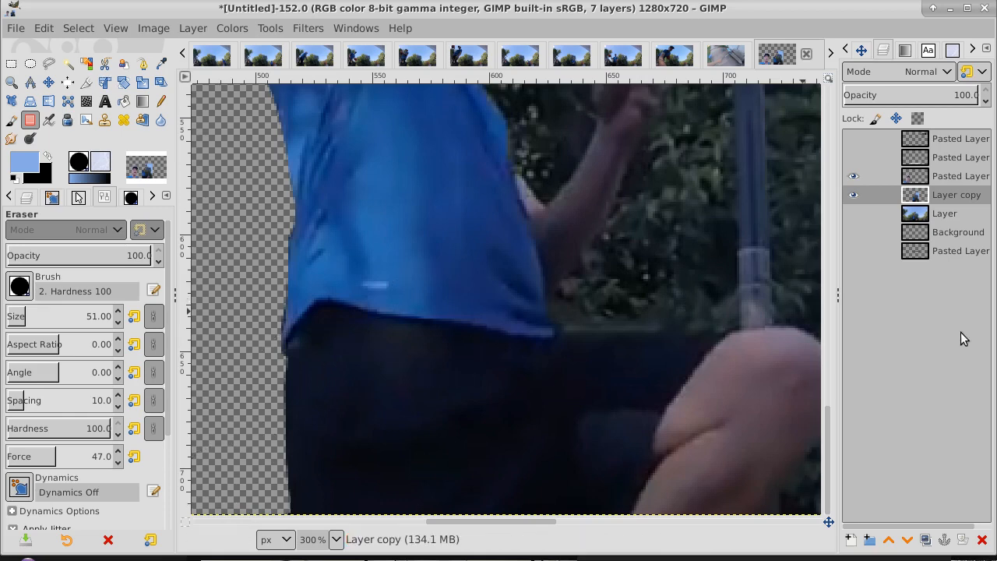
Fuzzy-select the blue sky around the basketball and backboard, delete it from Layer copy, and clear the selection.
left_click_drag(828, 453, 840, 252)
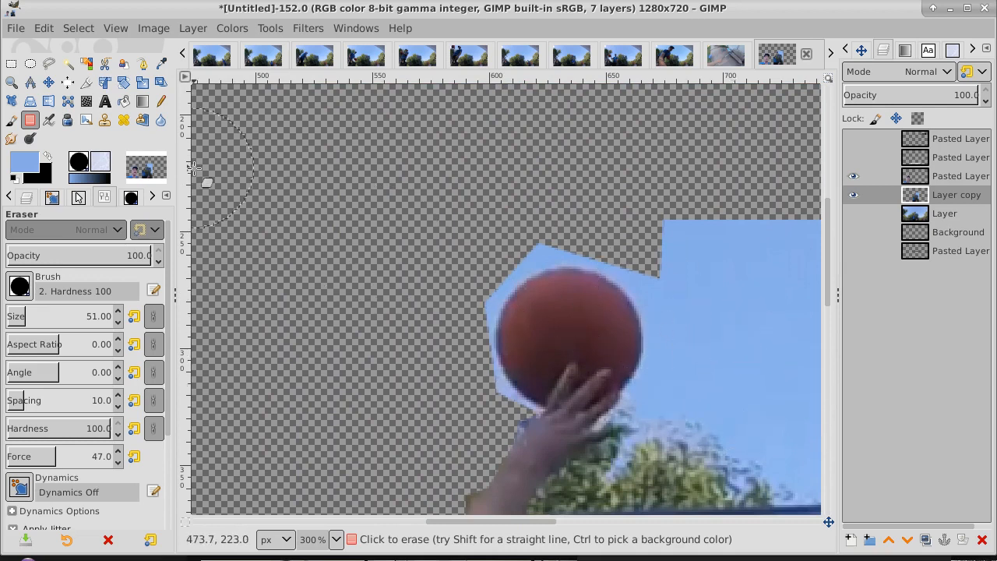
left_click(67, 65)
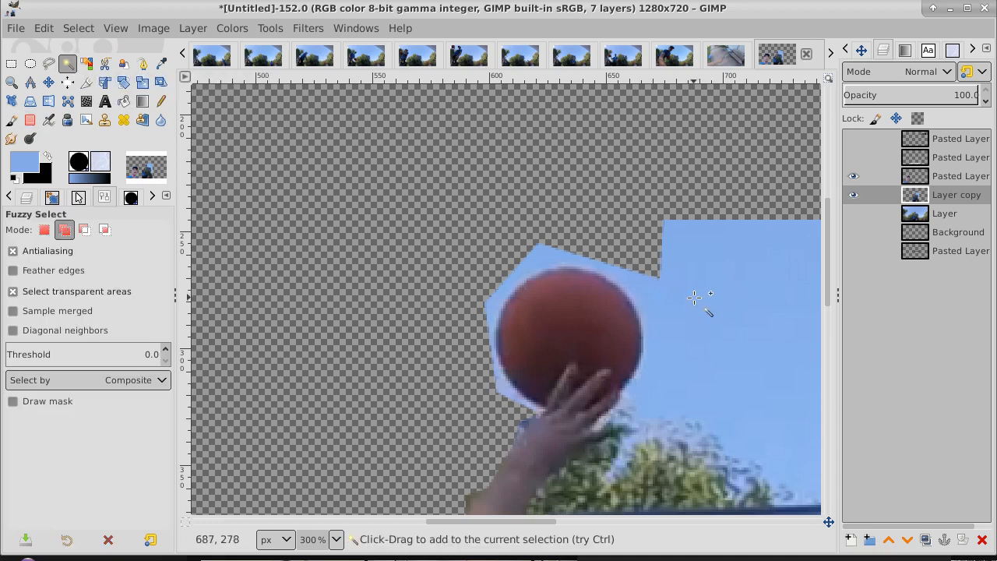
left_click_drag(694, 297, 682, 495)
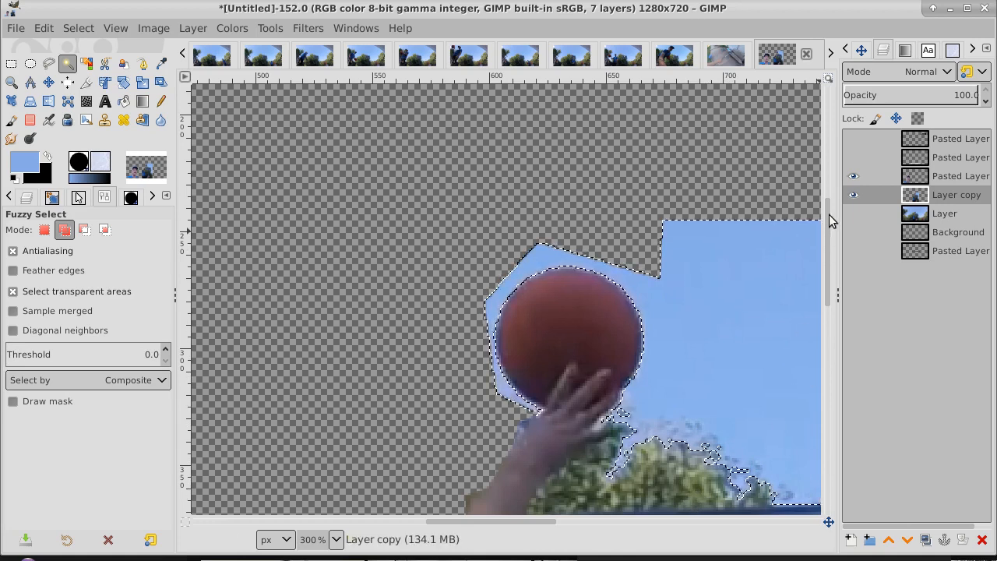
left_click_drag(829, 221, 830, 334)
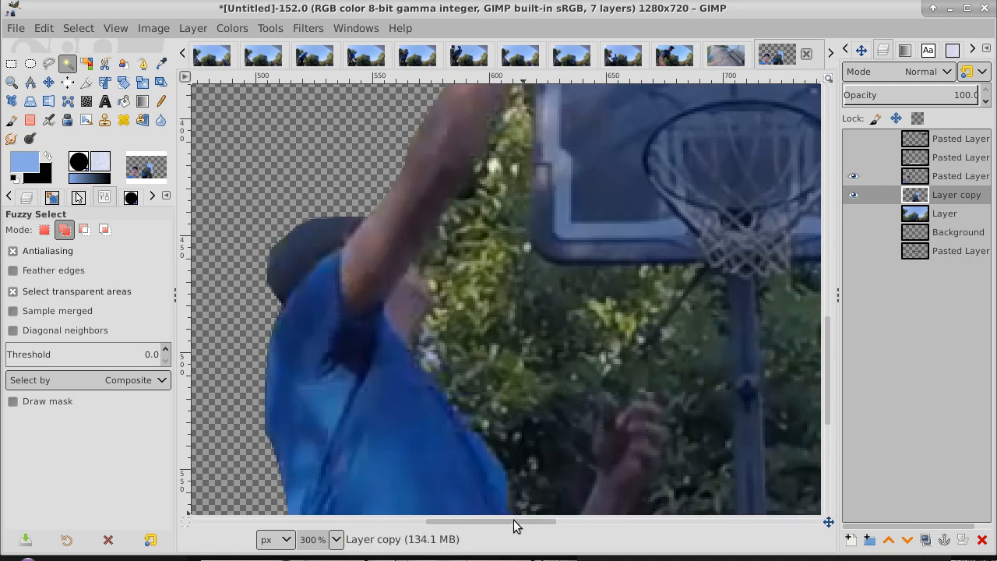
left_click_drag(513, 520, 637, 523)
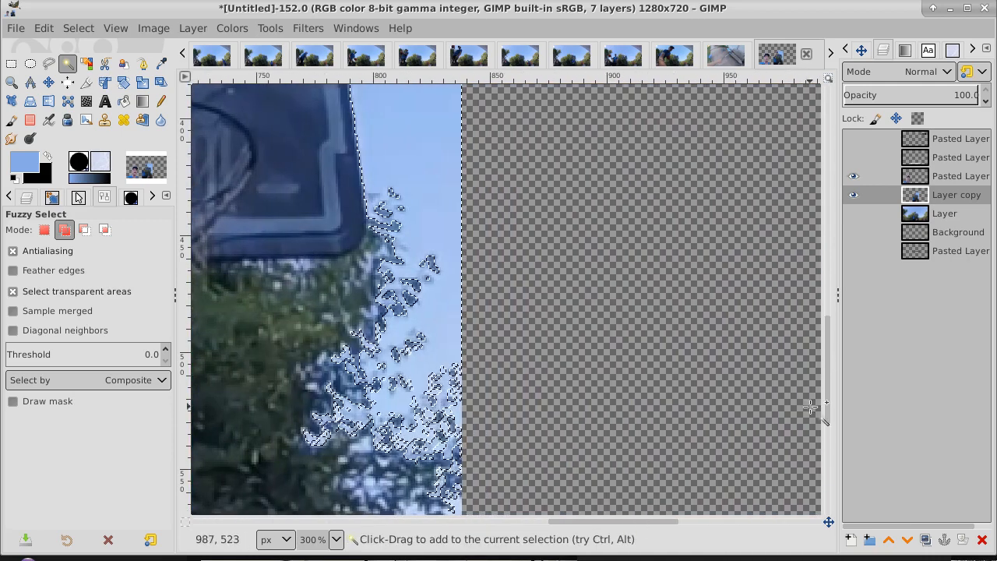
left_click_drag(827, 379, 827, 340)
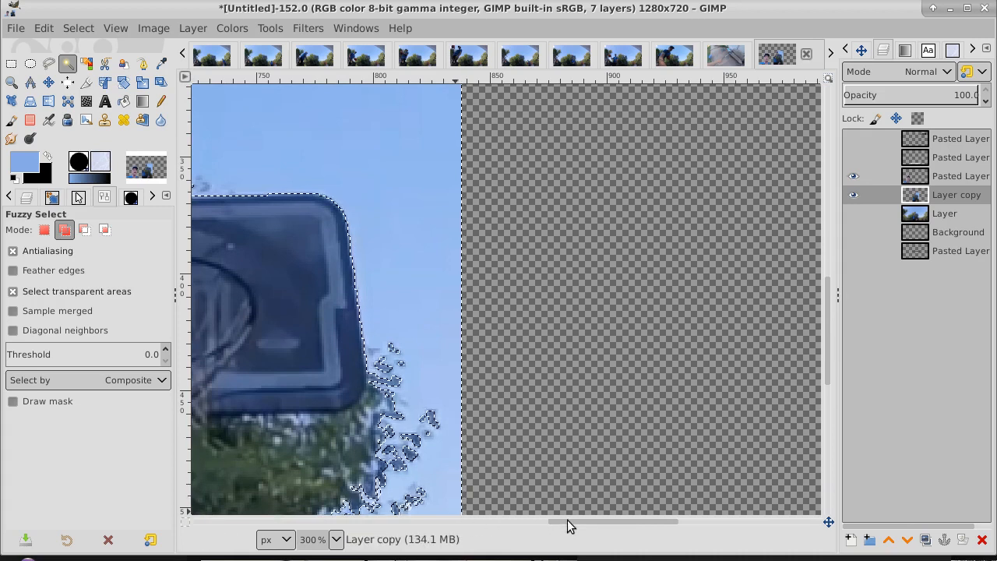
left_click_drag(568, 520, 514, 522)
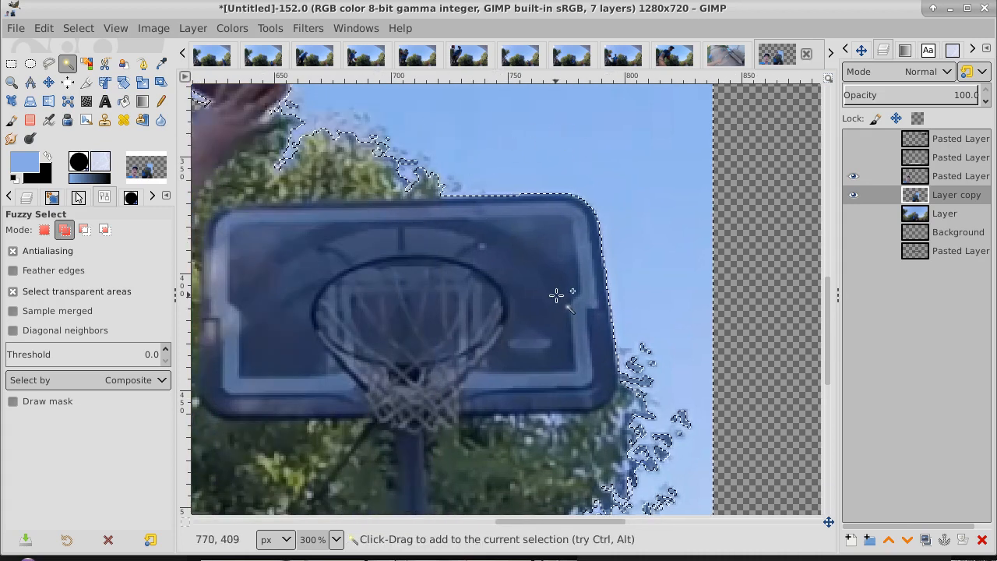
key("Delete")
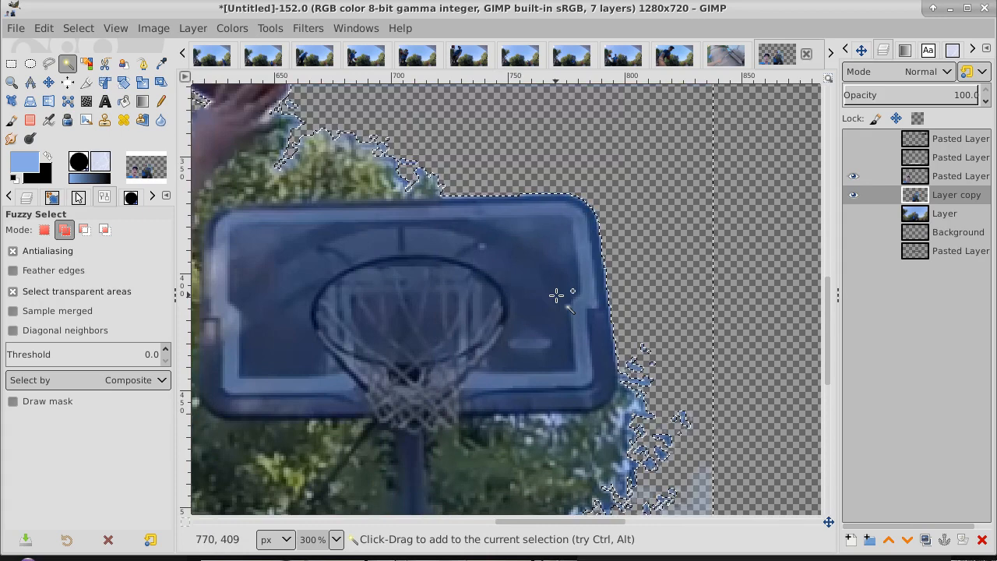
left_click(72, 29)
left_click(78, 68)
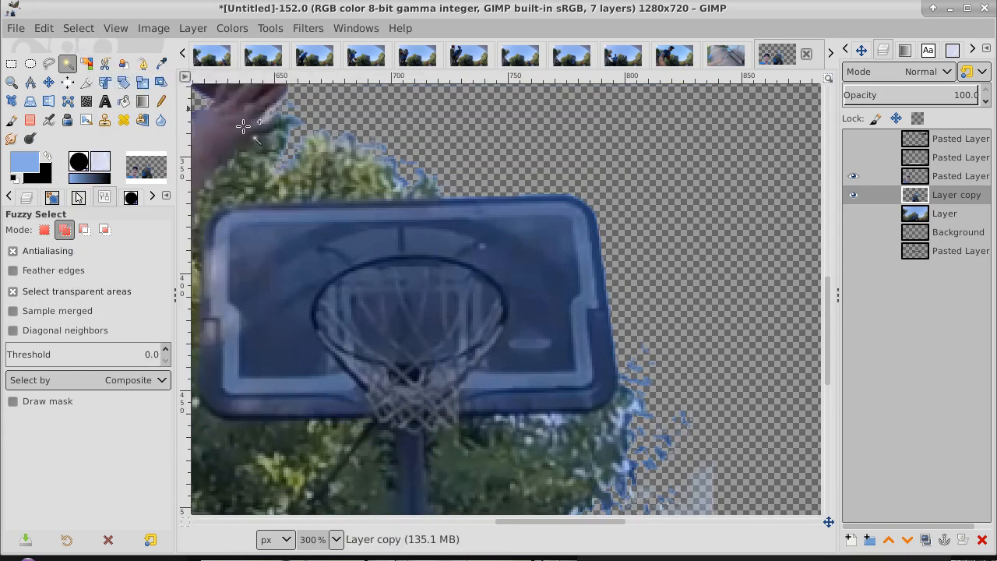
Trace a path from beneath the basketball around the player's fingers and down the raised forearm to the backboard's near corner.
left_click_drag(828, 318, 832, 256)
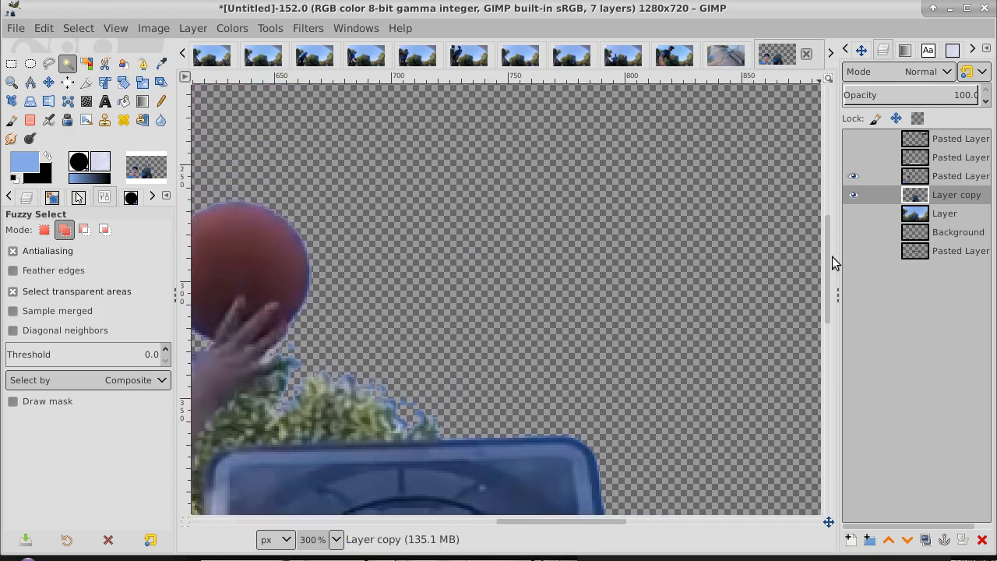
left_click_drag(558, 521, 526, 534)
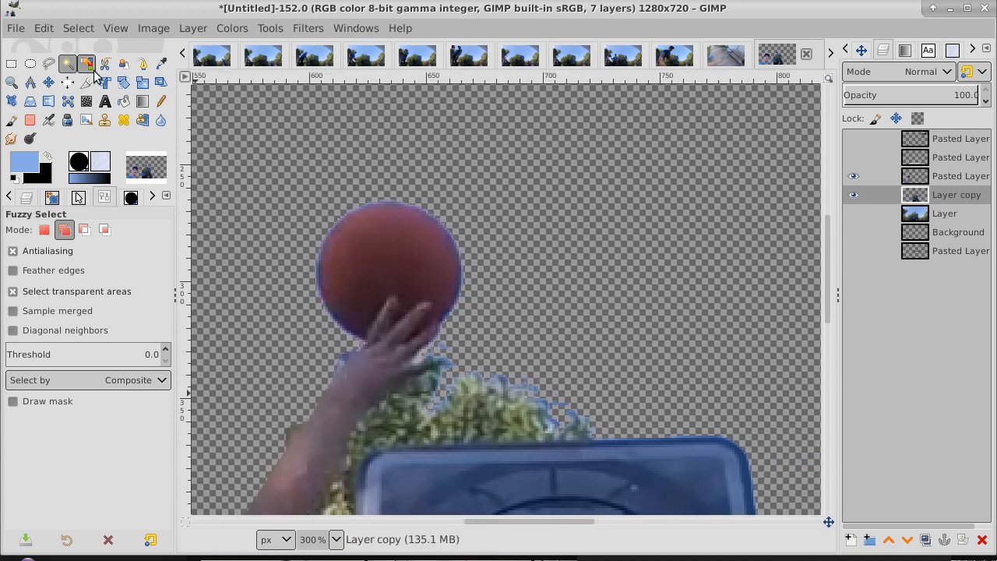
left_click(142, 66)
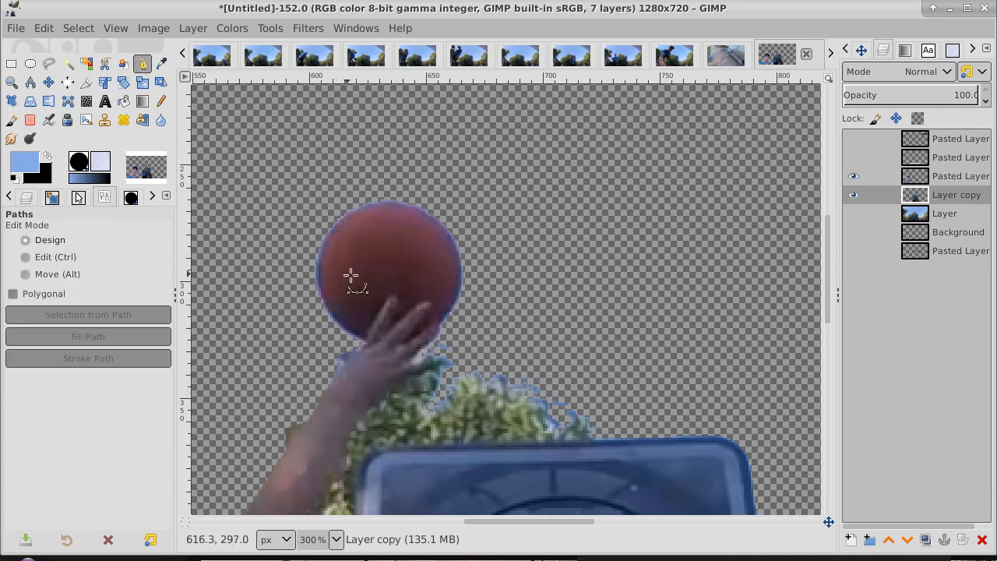
left_click(442, 334)
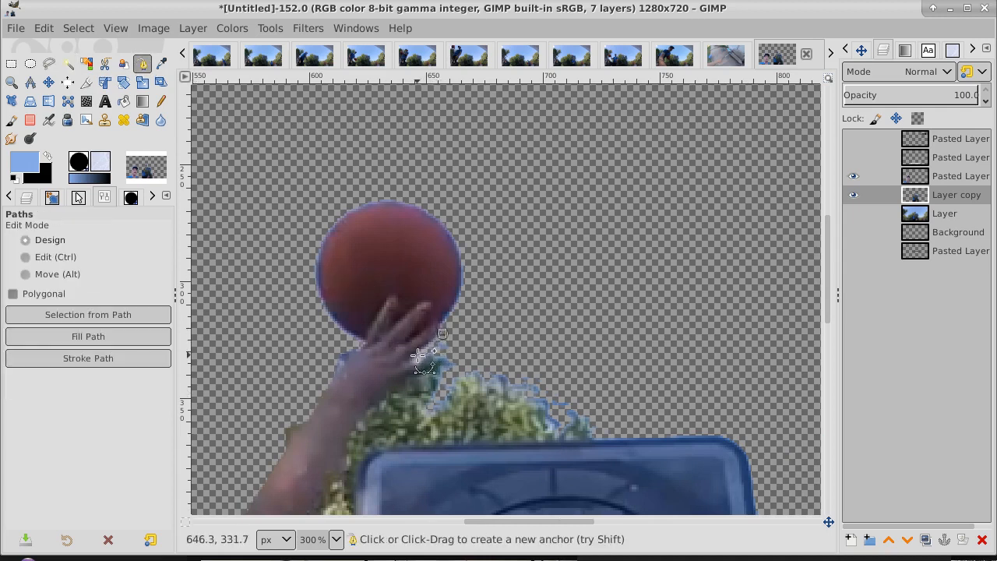
left_click(418, 357)
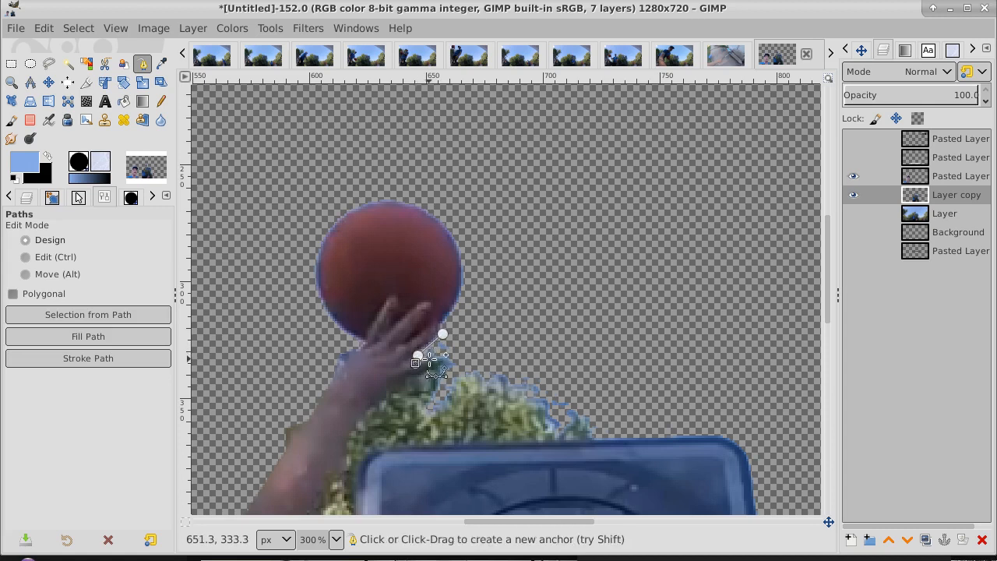
left_click(431, 358)
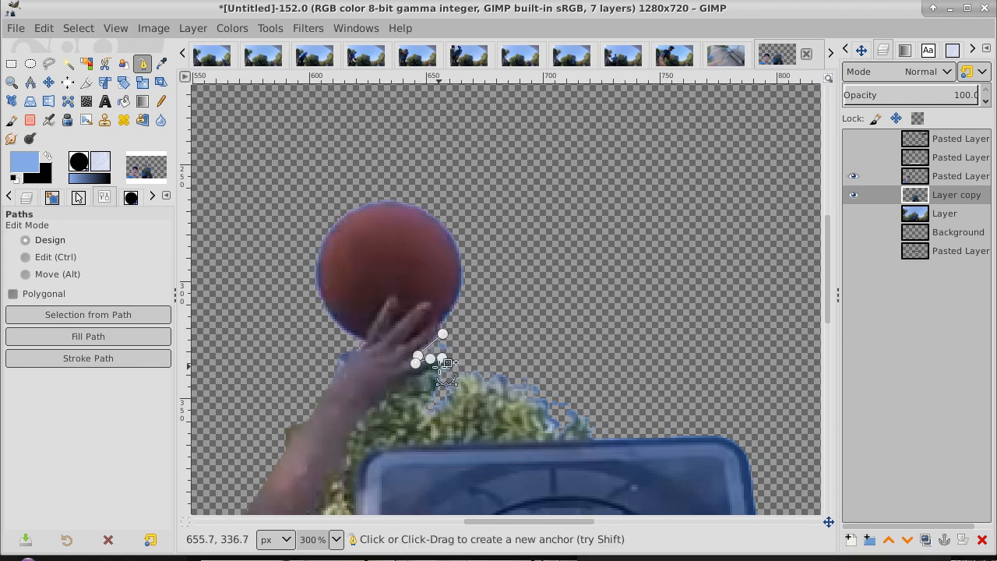
left_click(438, 369)
left_click(418, 373)
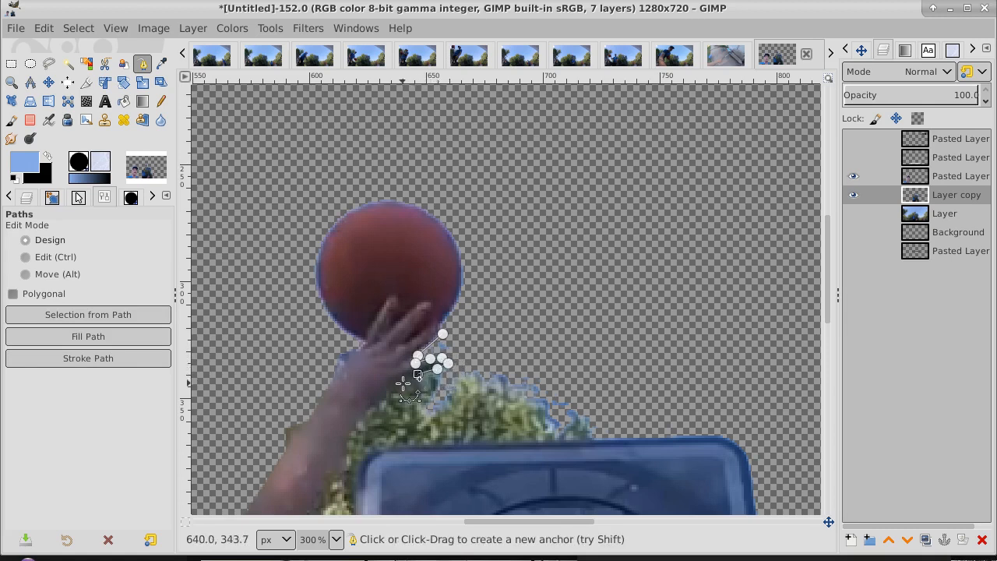
left_click(390, 398)
left_click(372, 405)
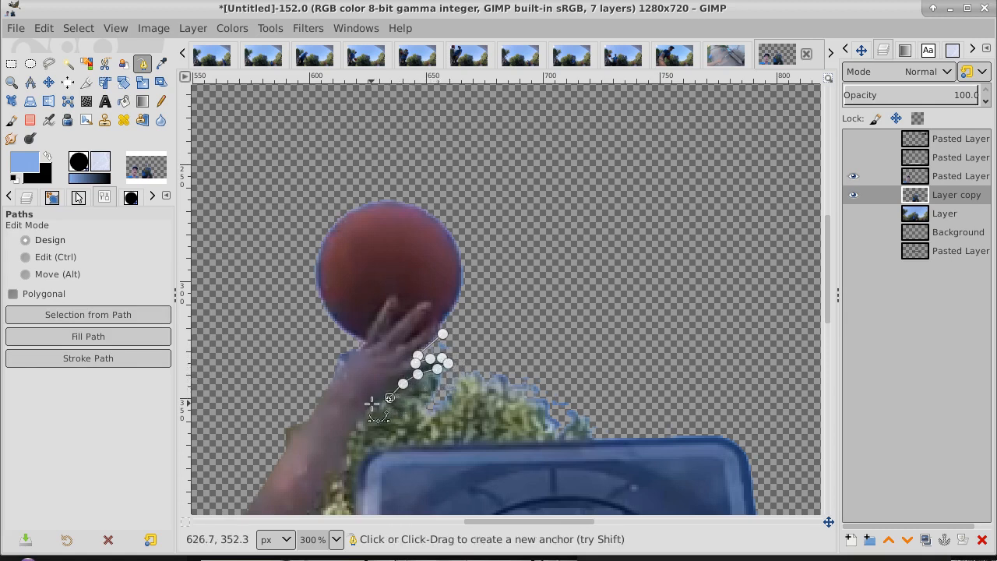
left_click(362, 422)
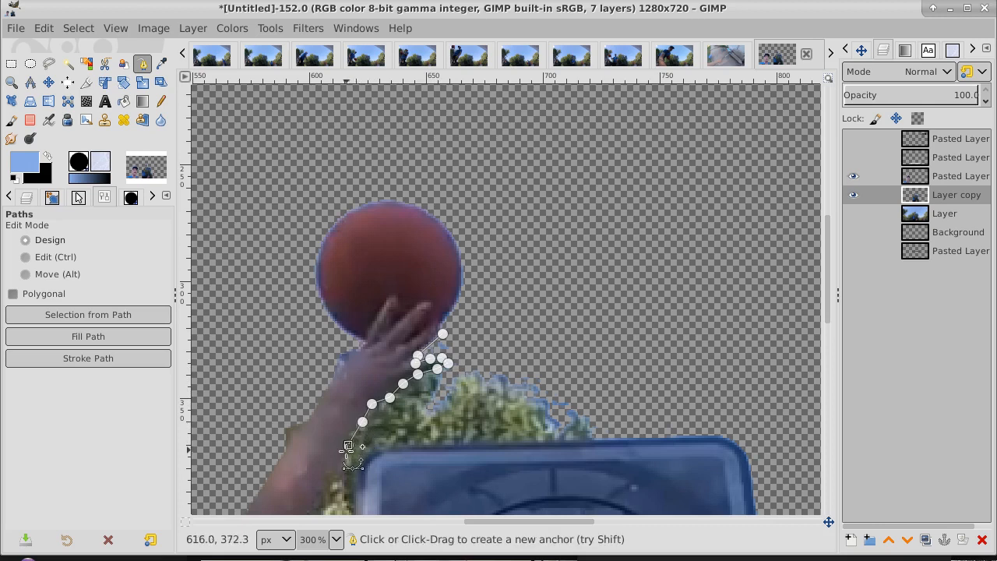
left_click(348, 445)
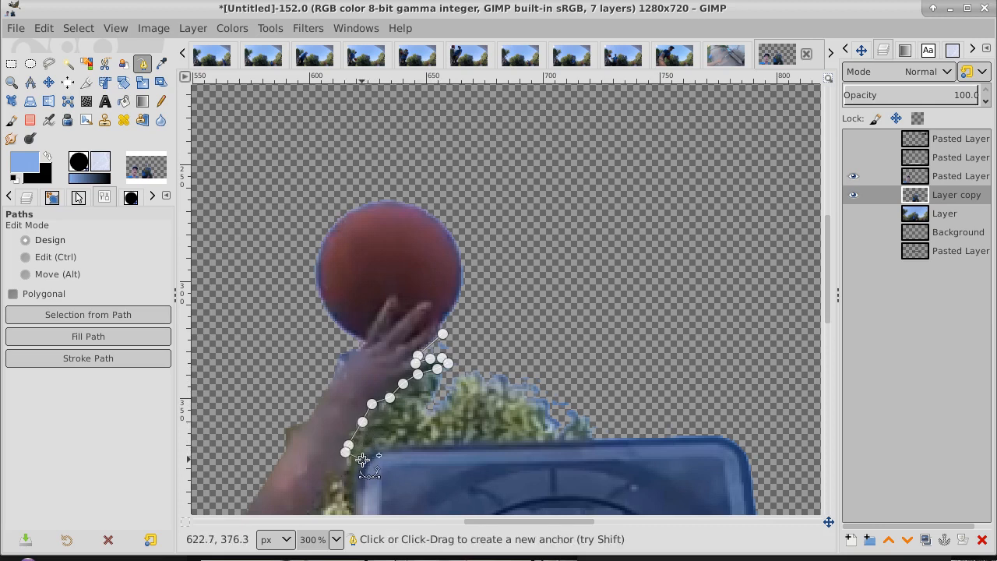
Continue the path along the backboard's upper edge, around the foliage, and close it at its starting anchor beneath the basketball.
left_click(362, 459)
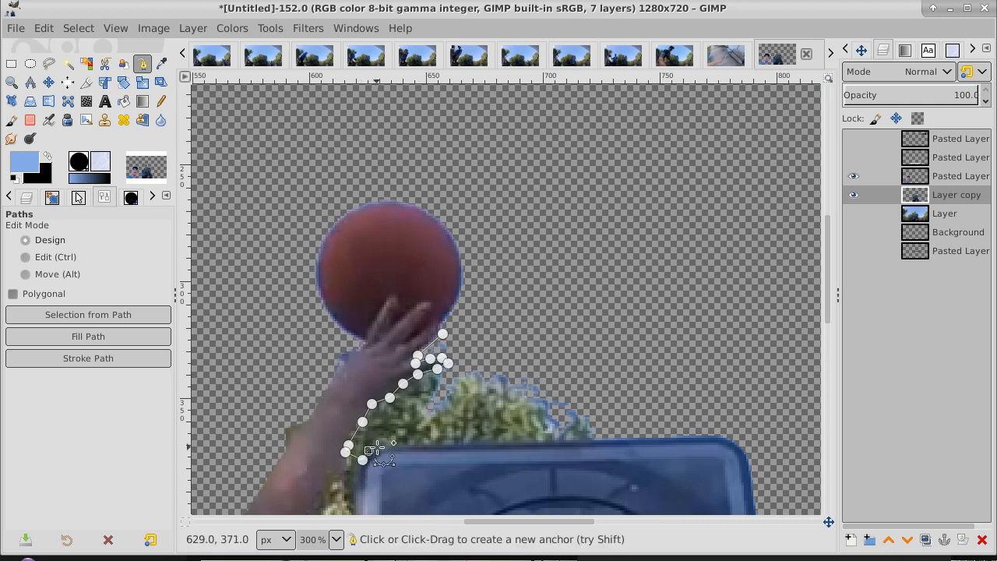
left_click(381, 446)
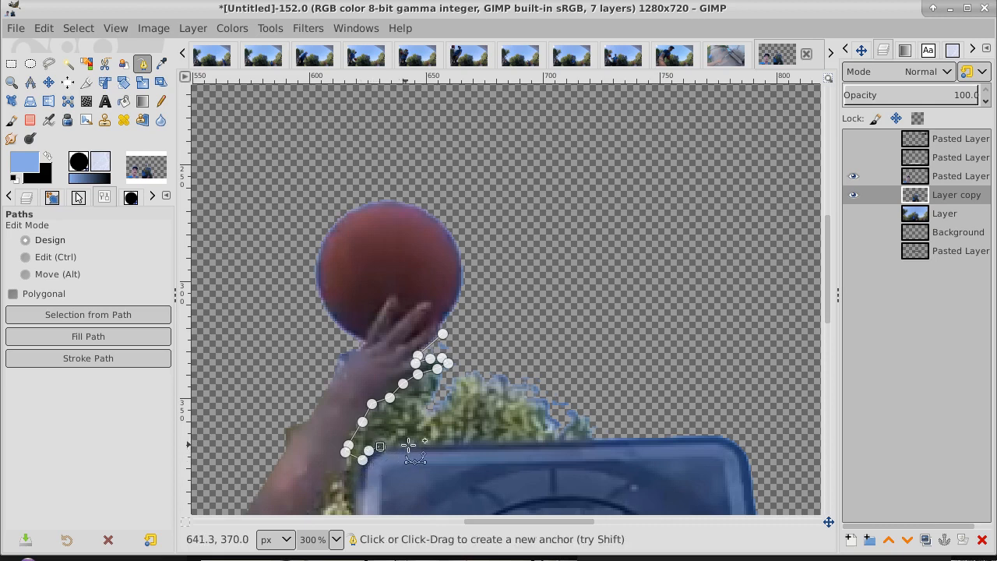
left_click(617, 441)
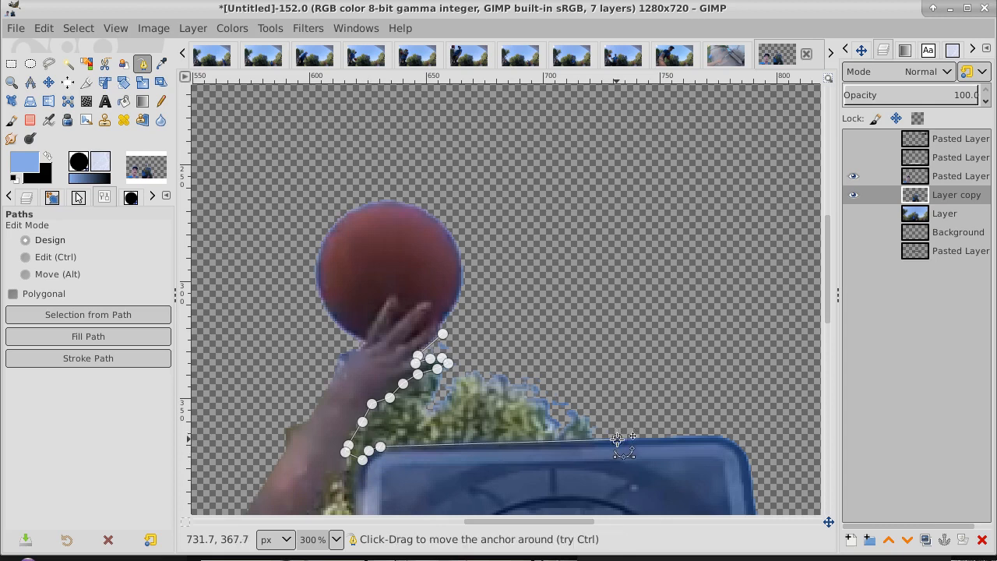
left_click(586, 380)
left_click(466, 343)
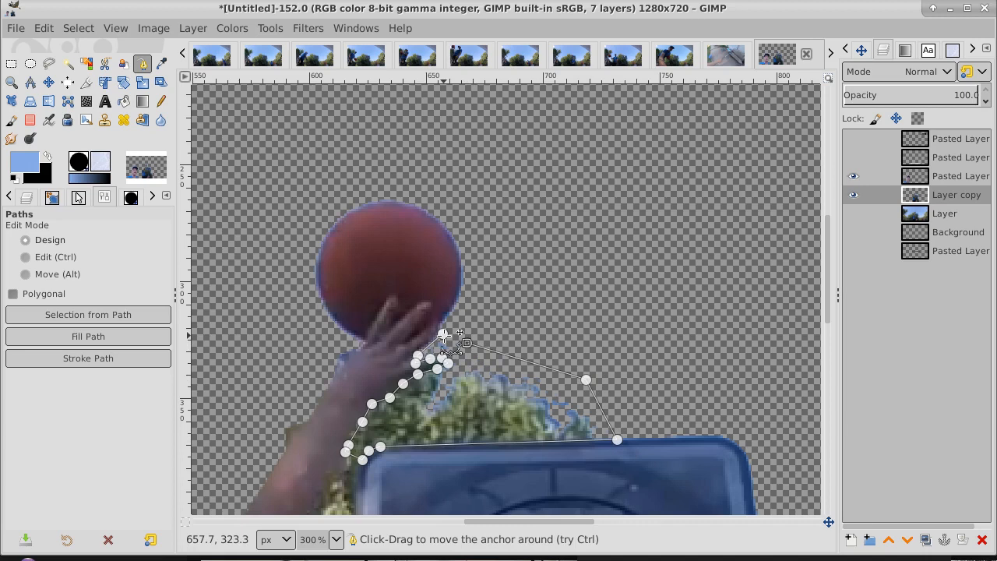
left_click(443, 334)
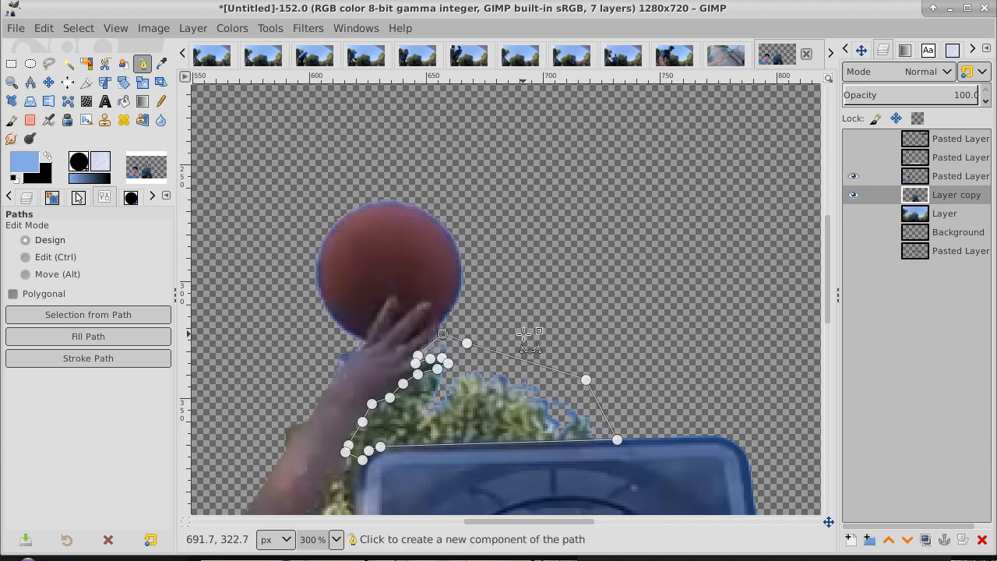
left_click(48, 83)
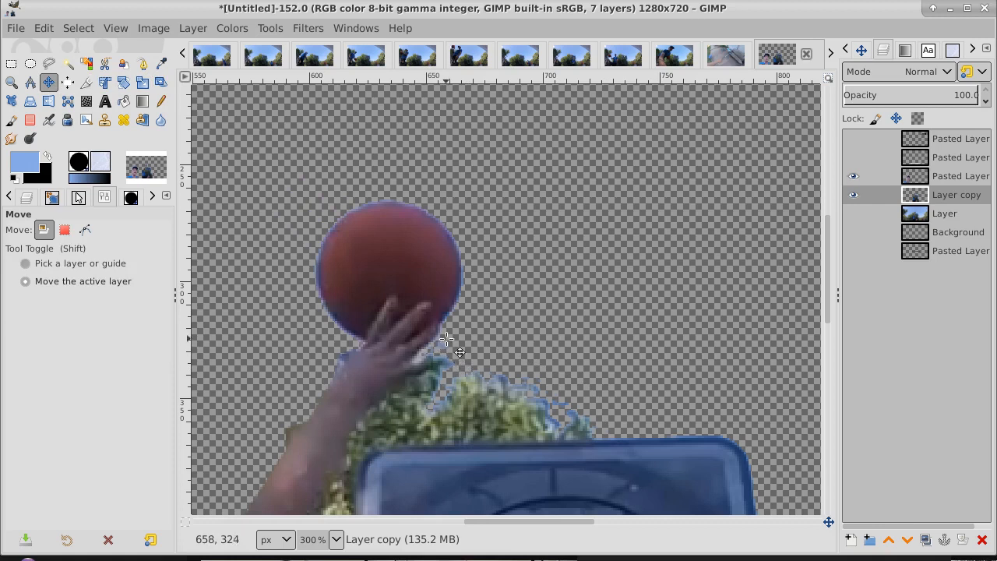
left_click(142, 63)
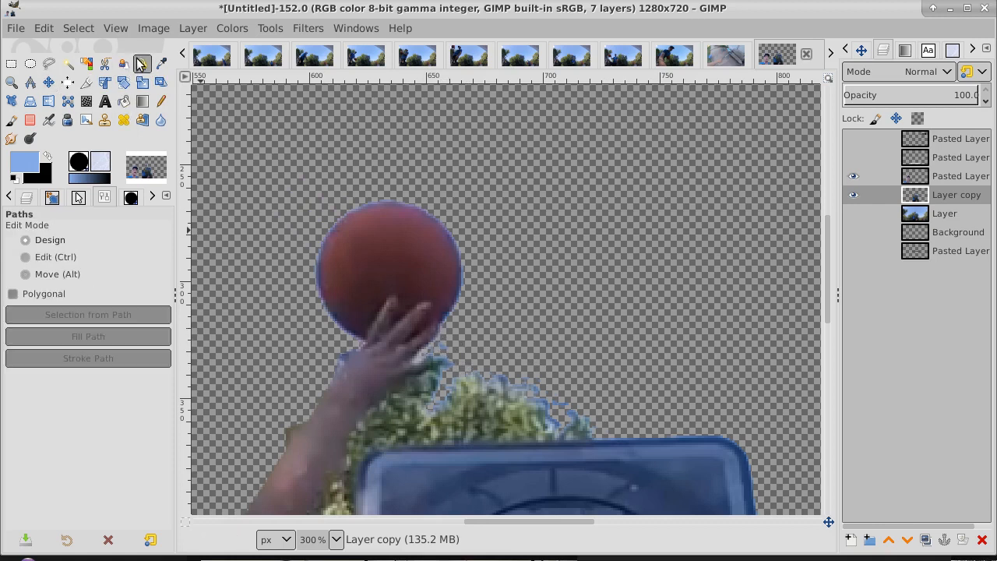
left_click(441, 337)
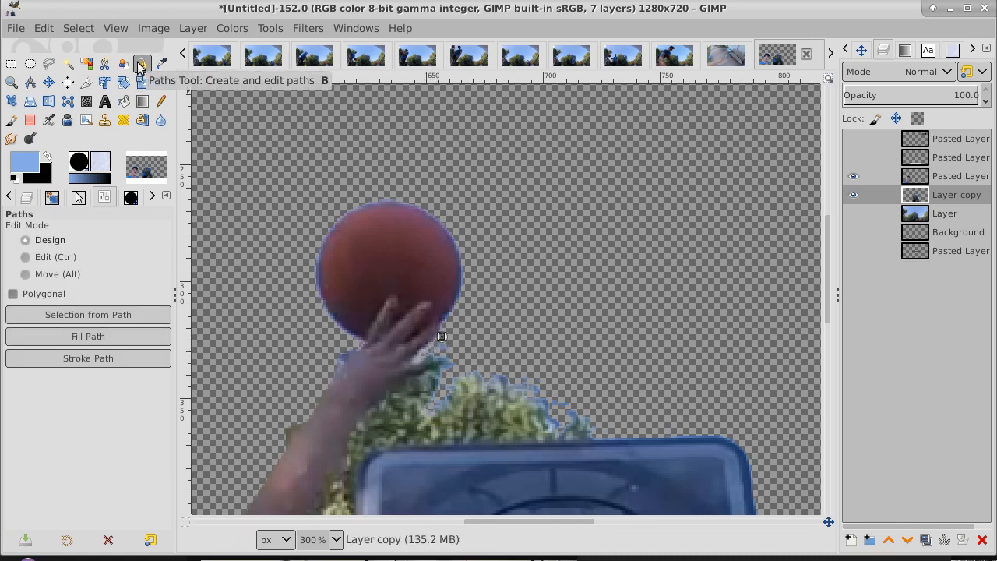
Free-select the foliage between the raised arm and the backboard's upper edge with edges feathered at radius 13.1, and delete it from Layer copy.
left_click(49, 64)
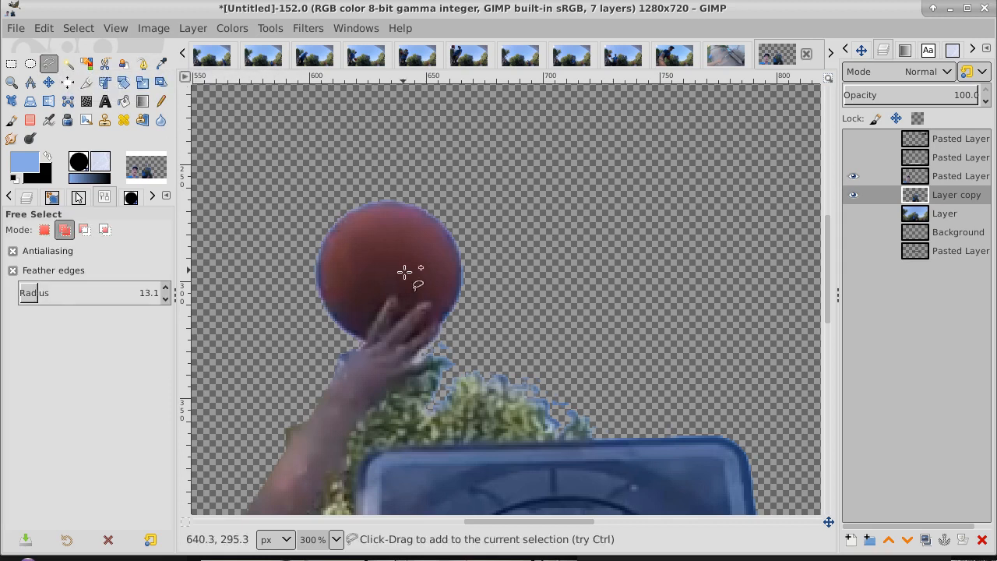
left_click(442, 331)
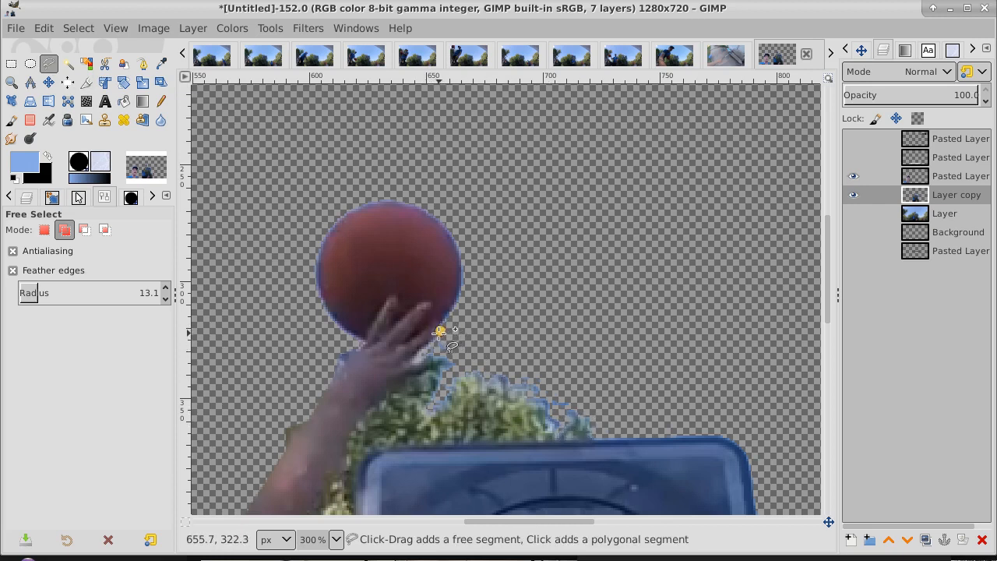
mouse_move(437, 336)
left_mouse_down()
mouse_move(414, 360)
mouse_move(443, 357)
mouse_move(437, 369)
mouse_move(377, 403)
mouse_move(349, 453)
mouse_move(360, 462)
mouse_move(396, 446)
left_mouse_up()
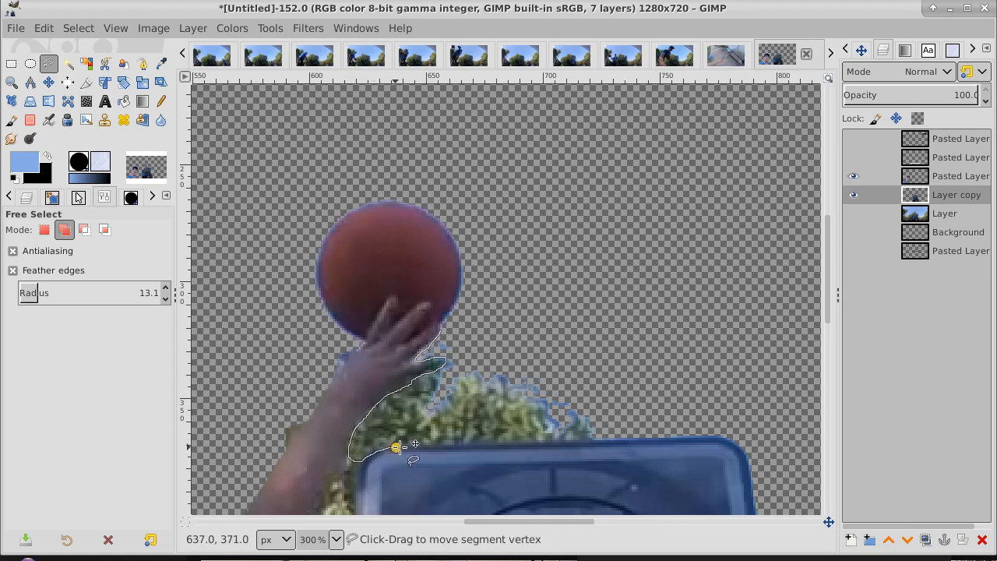
left_click(623, 439)
left_click(579, 361)
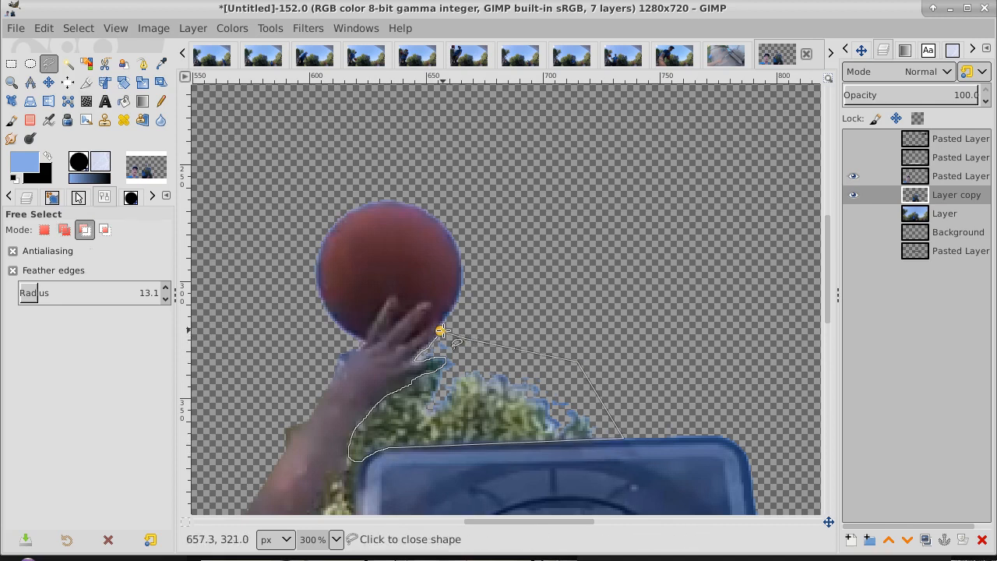
left_click(441, 332)
key("Return")
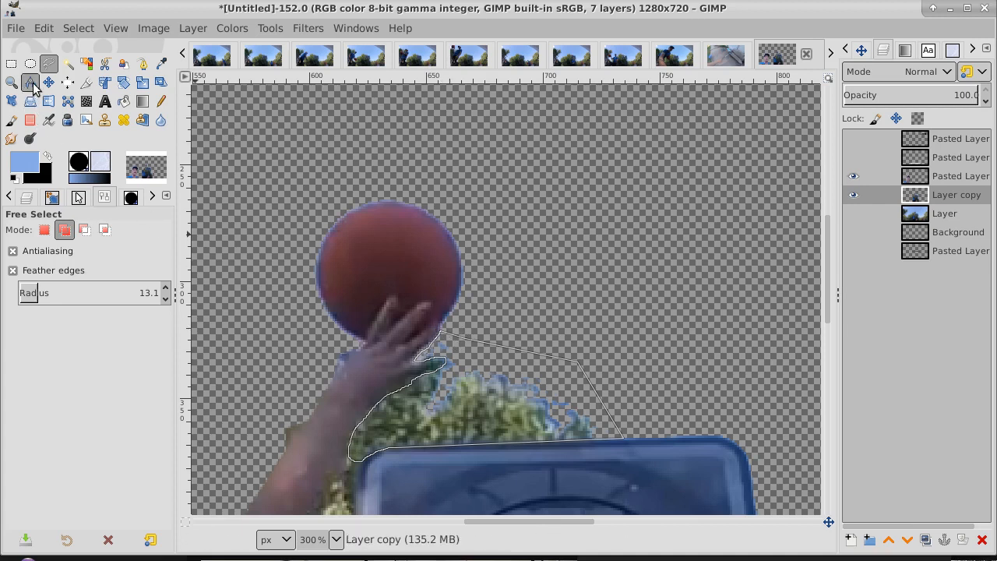
left_click(48, 83)
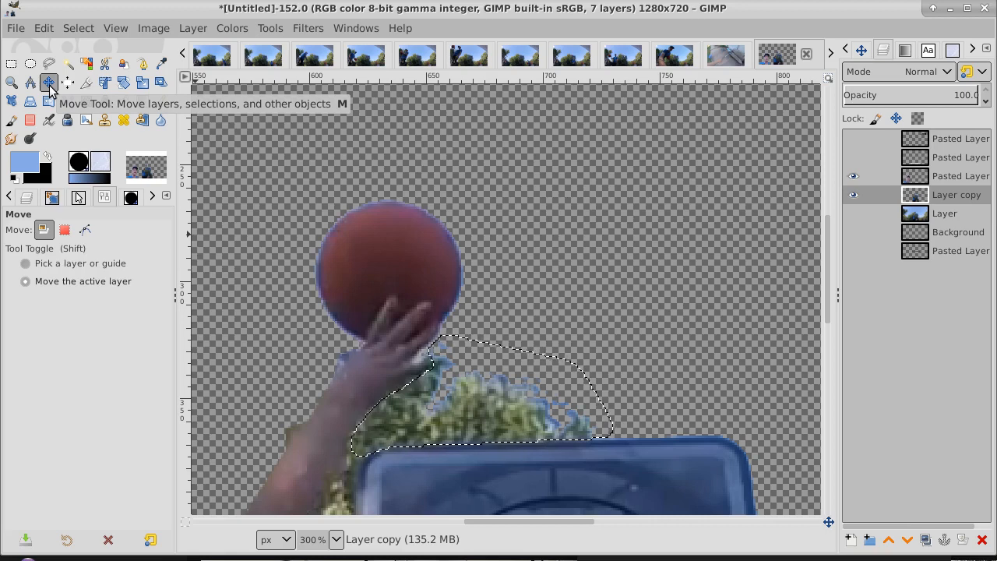
key("Delete")
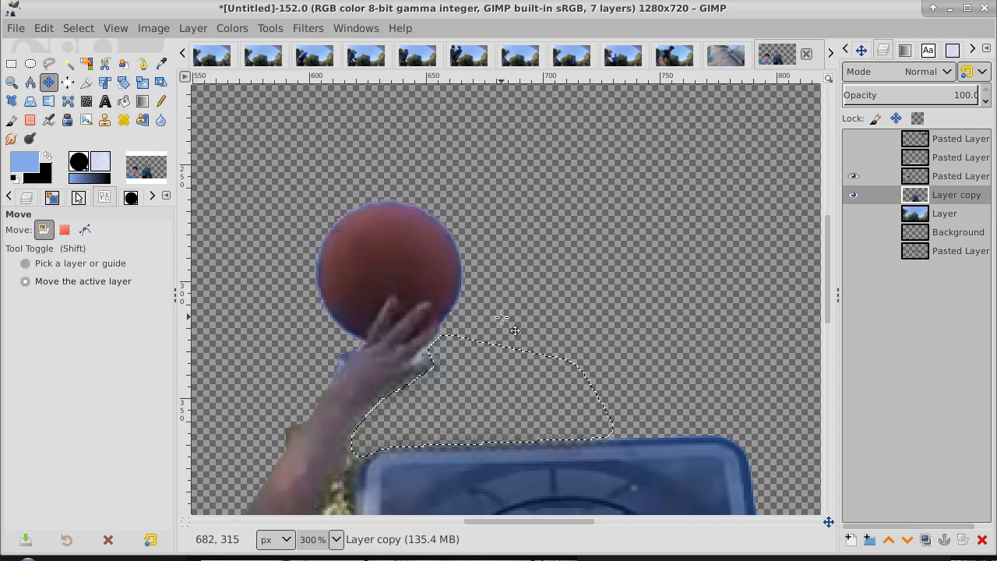
Start a replacing Free Select outline beside the backboard's upper corner and follow the underside of the player's arm down to the upper body.
left_click_drag(826, 219, 829, 286)
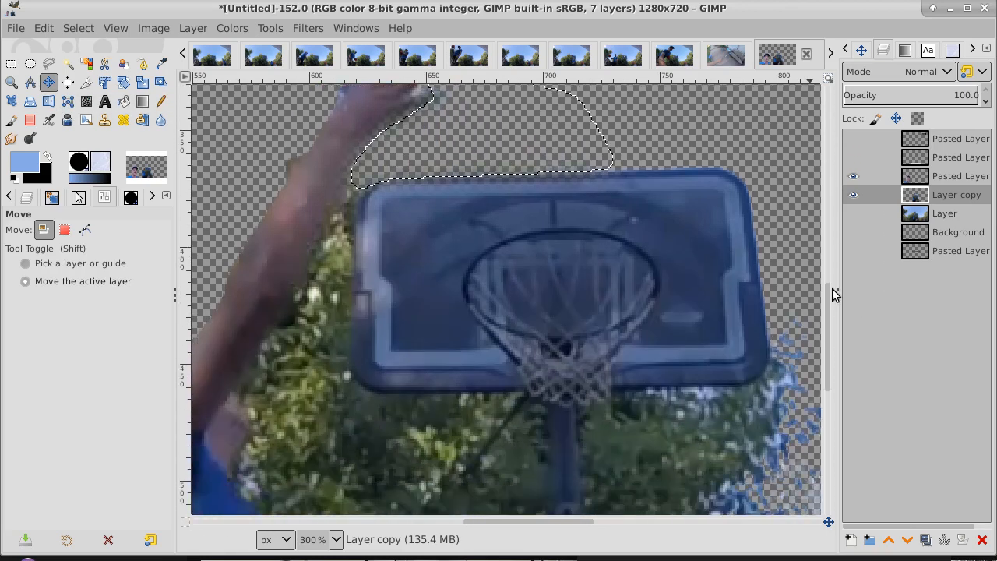
left_click(47, 65)
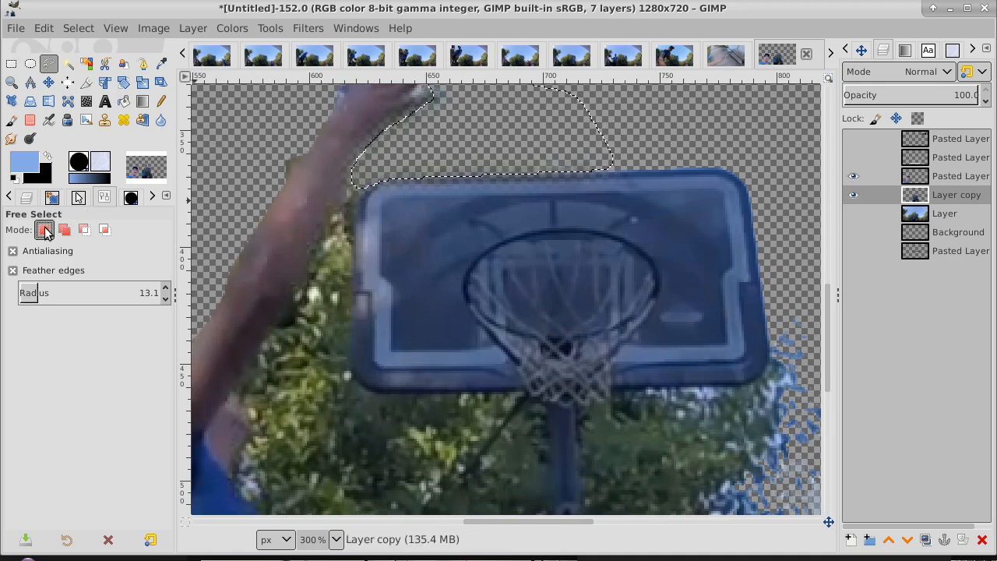
left_click(345, 198)
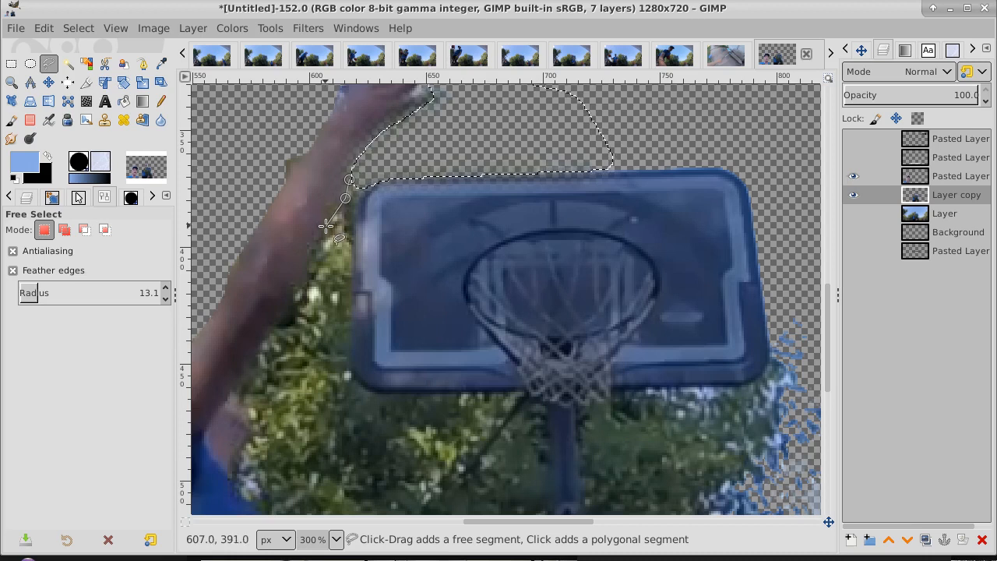
left_click(327, 226)
left_click(311, 257)
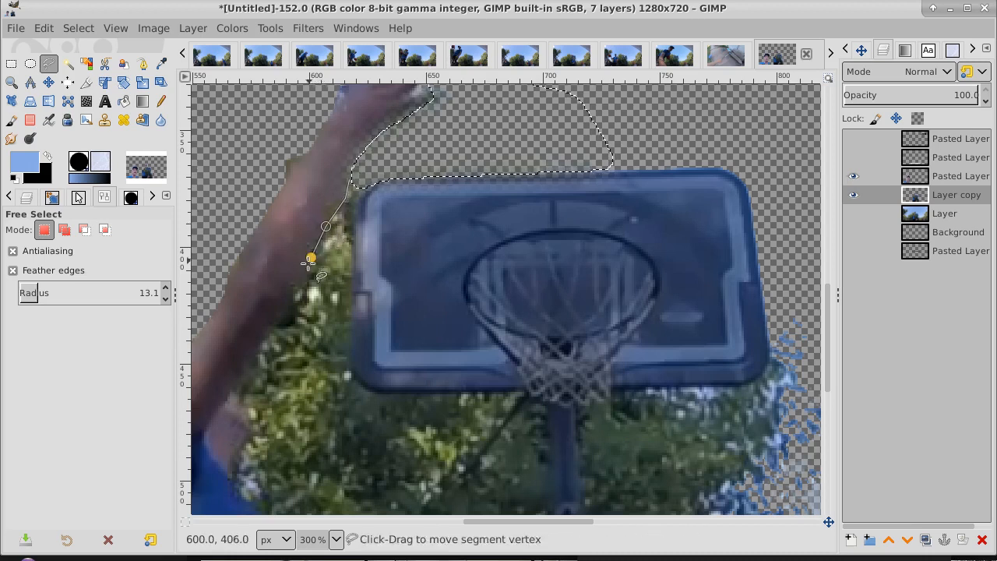
left_click(297, 286)
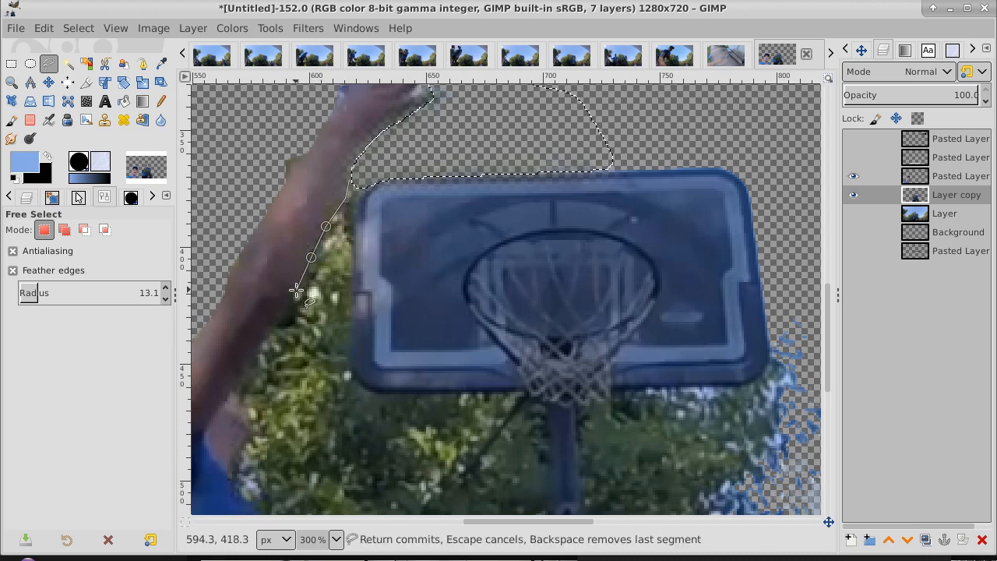
left_click(266, 337)
left_click(249, 366)
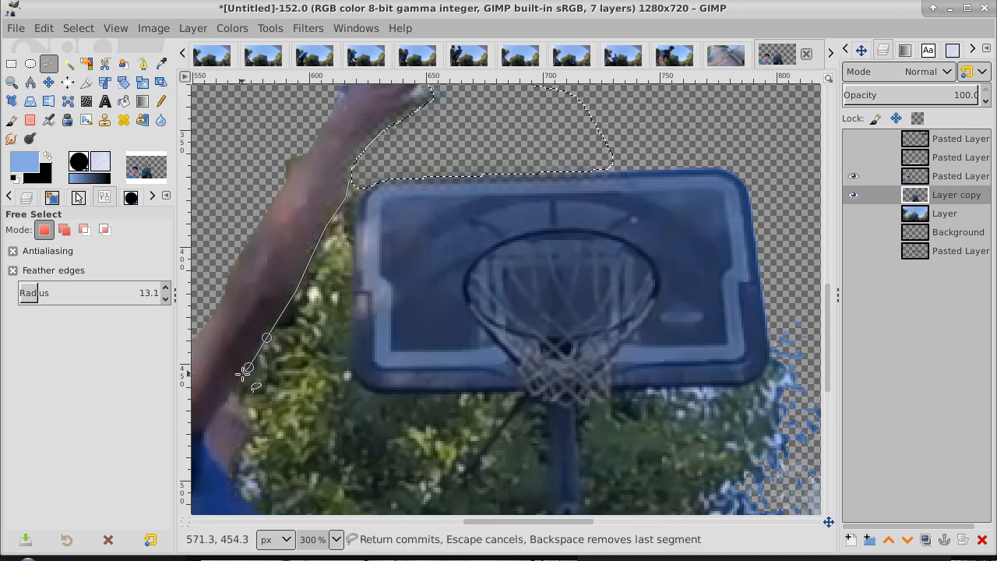
left_click(231, 387)
Continue the Free Select outline around the player's shoulder and blue sleeve, and across the foliage beneath the backboard.
left_click(251, 410)
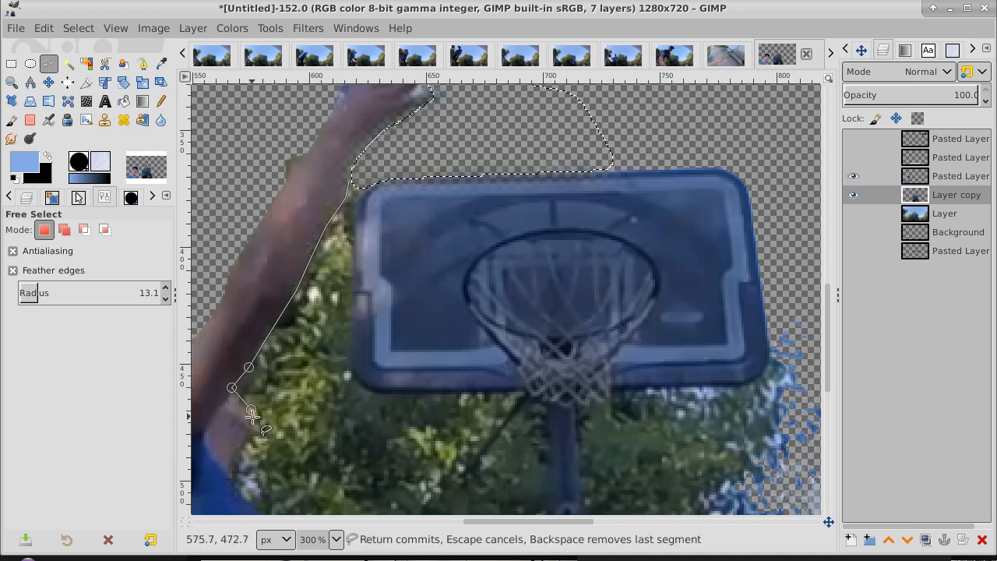
left_click(252, 423)
left_click(246, 454)
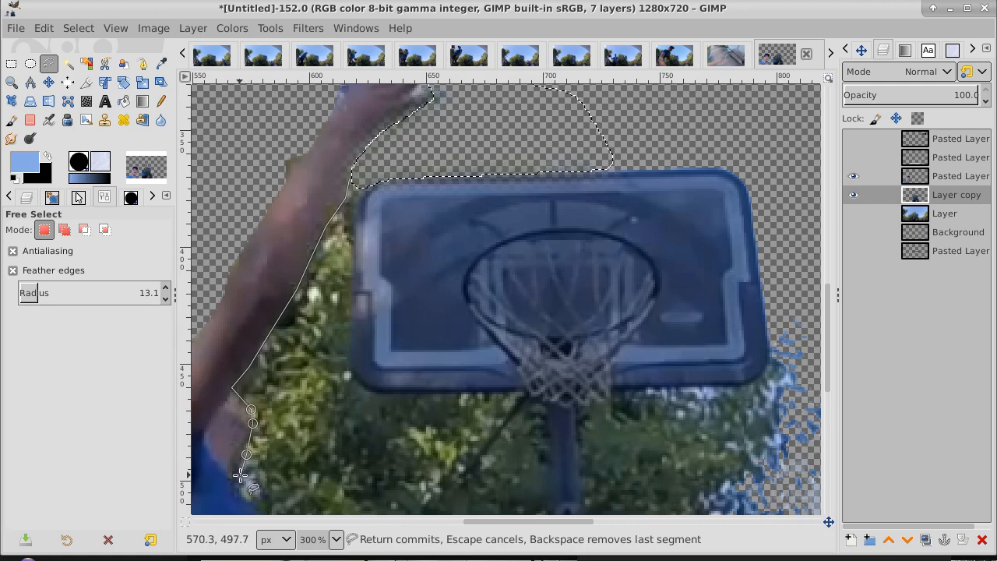
left_click(233, 481)
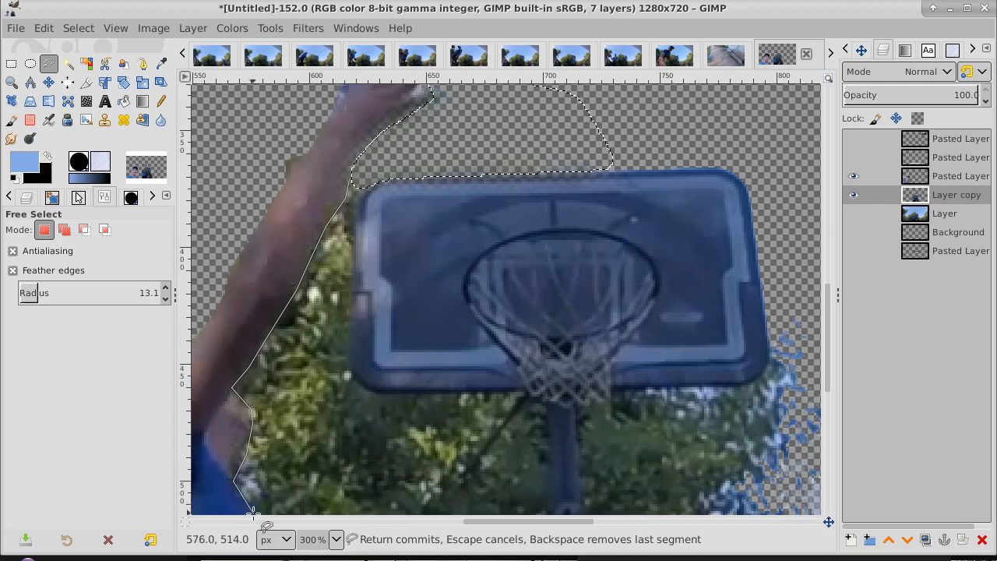
left_click(252, 511)
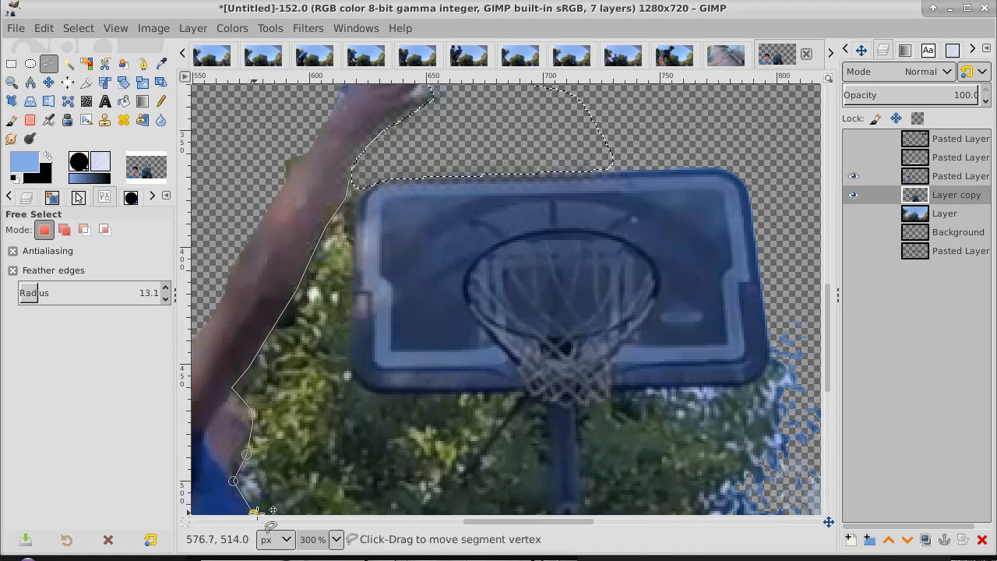
left_click(400, 508)
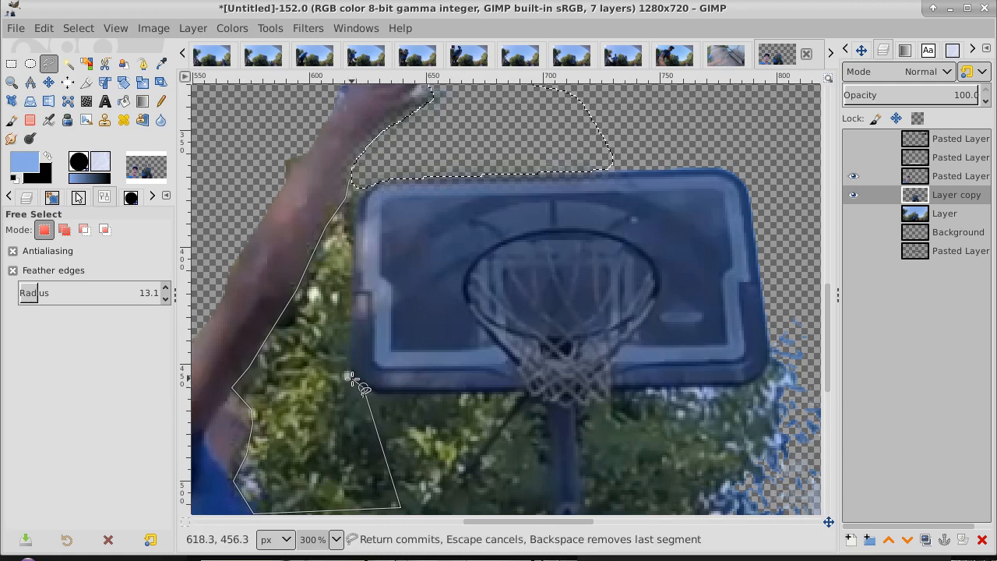
Follow the backboard's near side up from its lower corner, close the Free Select outline at its starting point, and commit the selection.
left_click(351, 378)
left_click(349, 371)
left_click(348, 350)
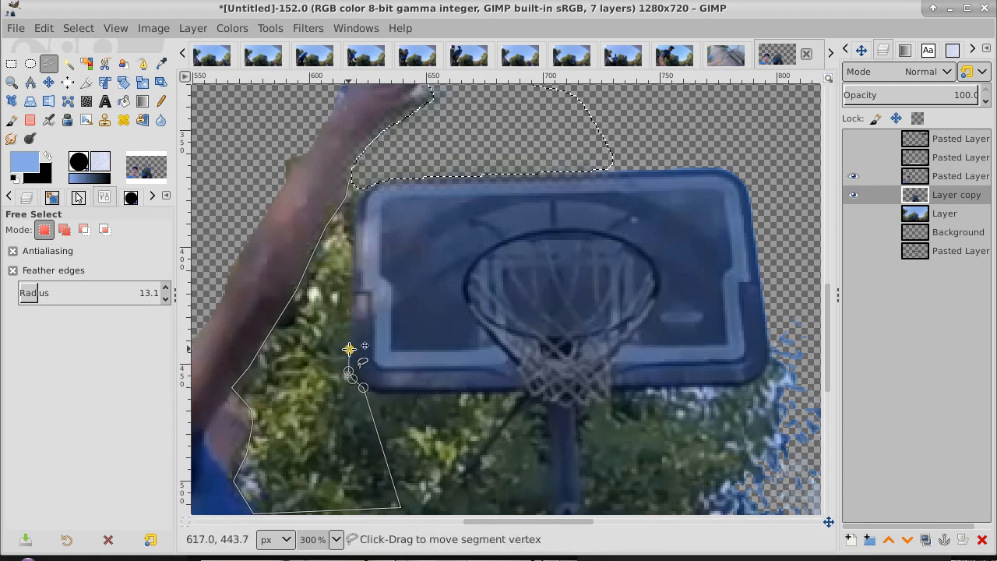
left_click(362, 194)
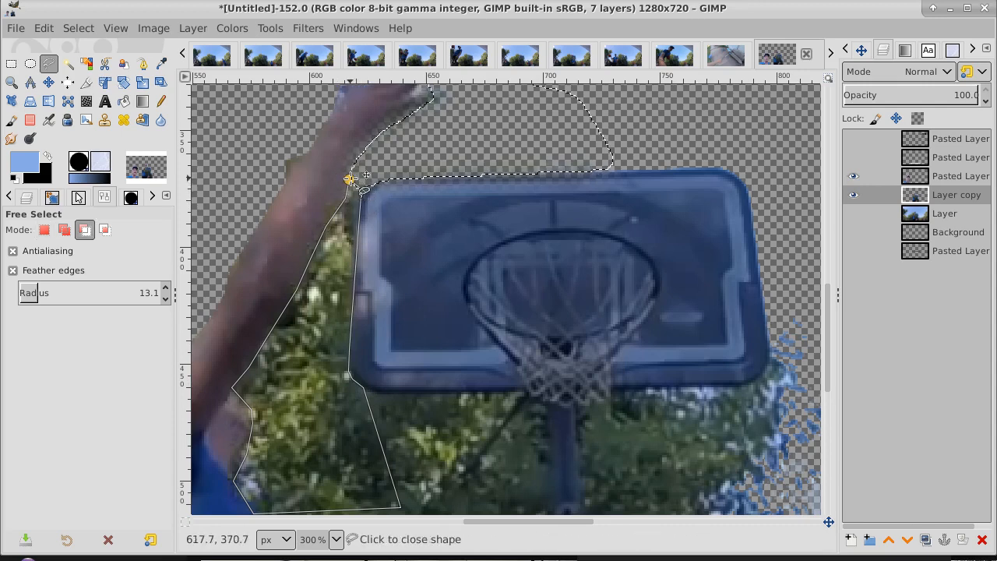
left_click(350, 179, "ctrl")
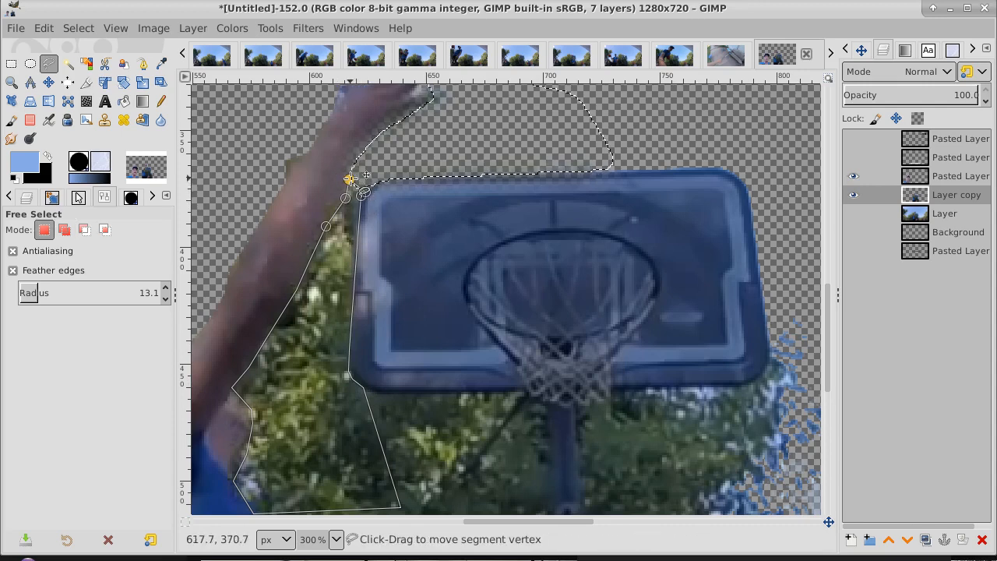
left_click(48, 85)
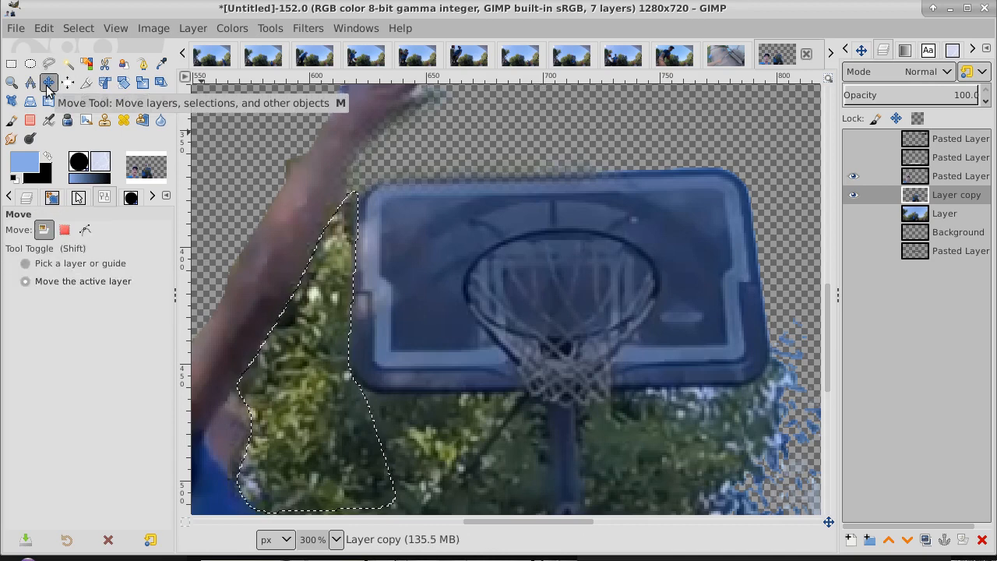
Try deleting the selected foliage between the arm and the backboard from Layer copy, and undo the deletion.
key("Delete")
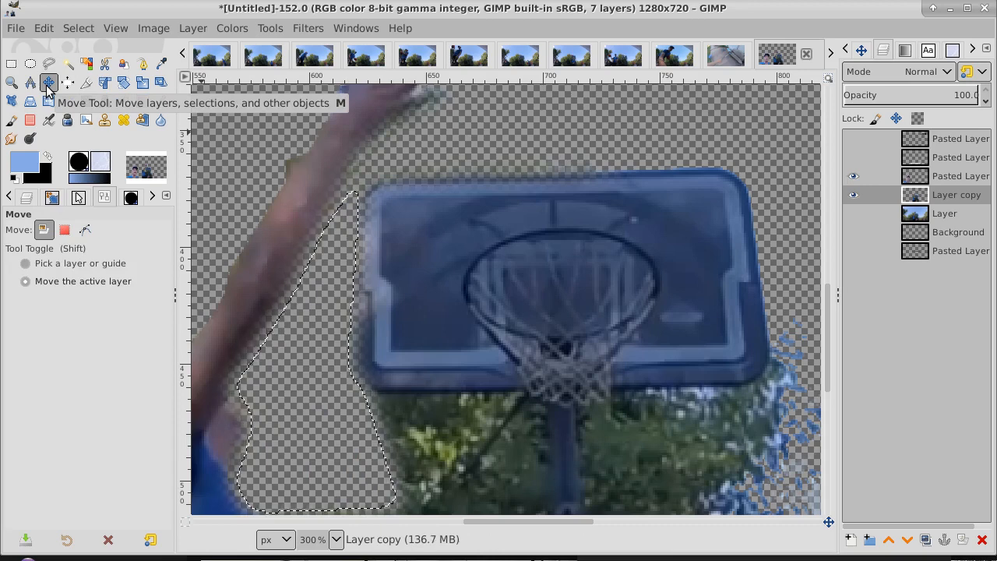
key("ctrl")
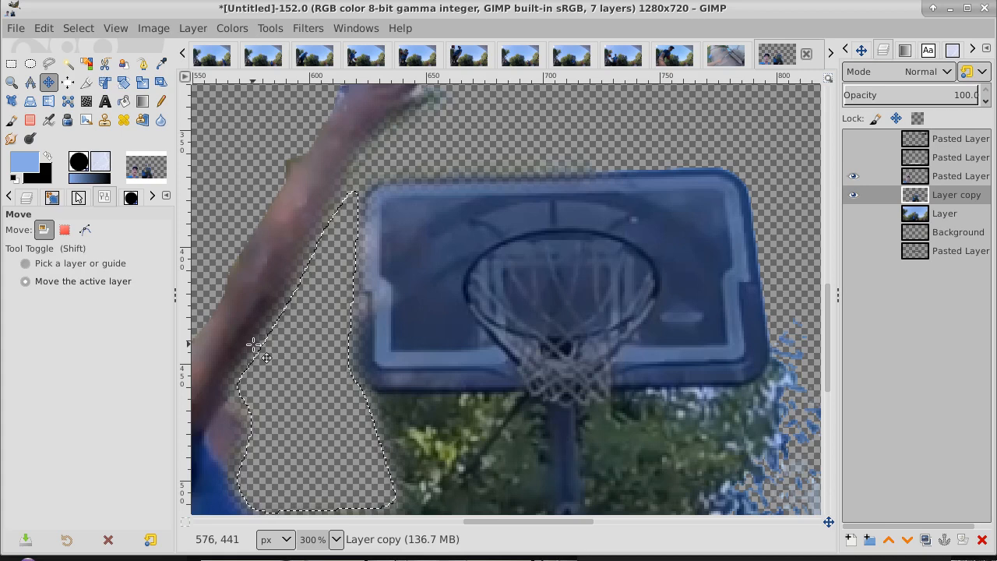
key("ctrl")
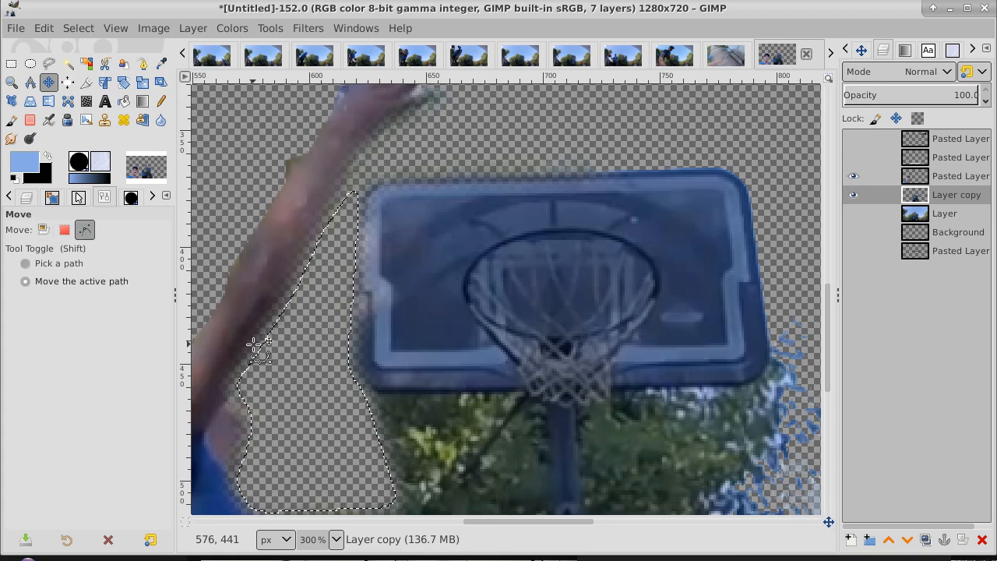
key("ctrl")
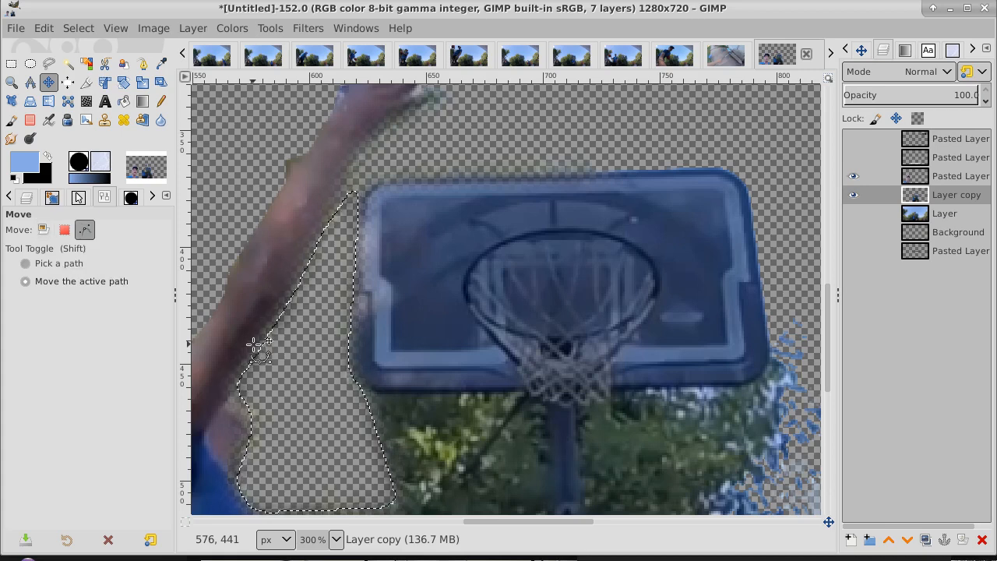
key("ctrl+z")
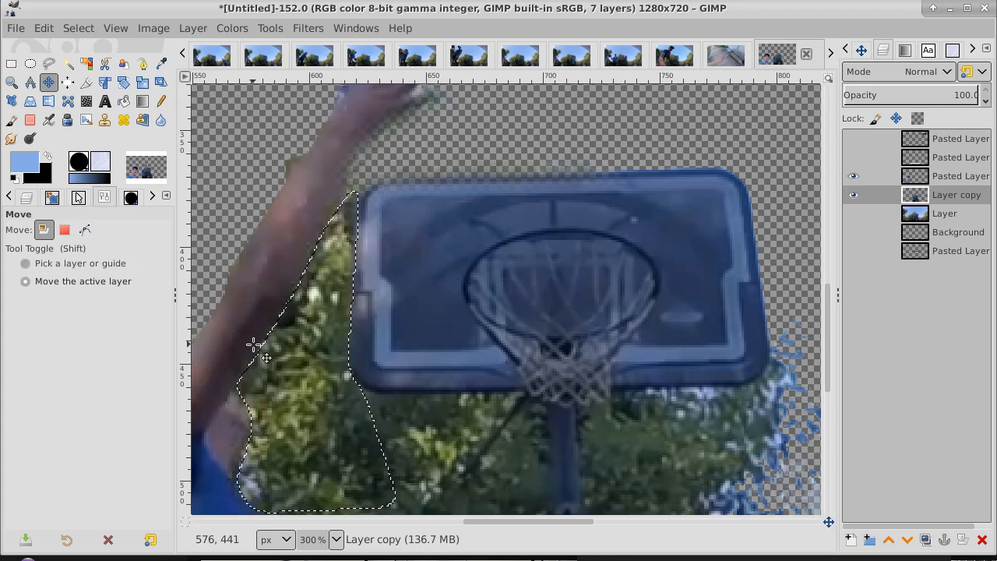
Feather the foliage selection by less than 5 px and delete its contents from Layer copy.
left_click(83, 30)
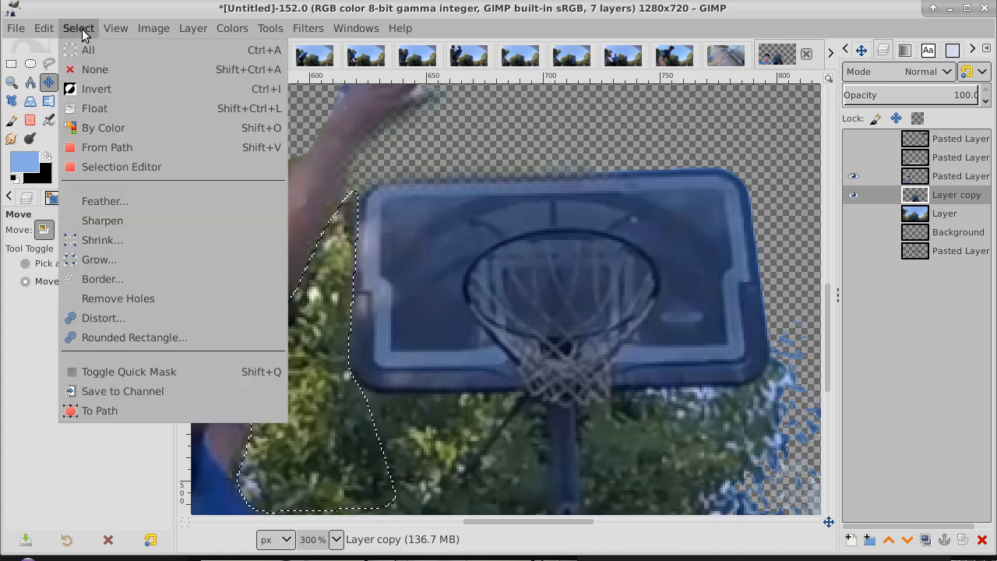
left_click(88, 201)
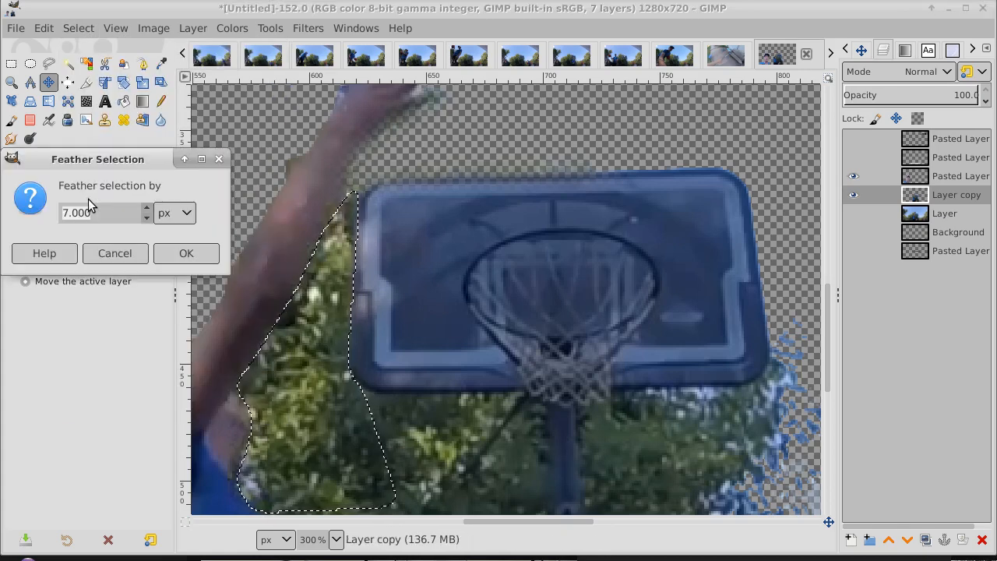
left_click(146, 218)
left_click(145, 217)
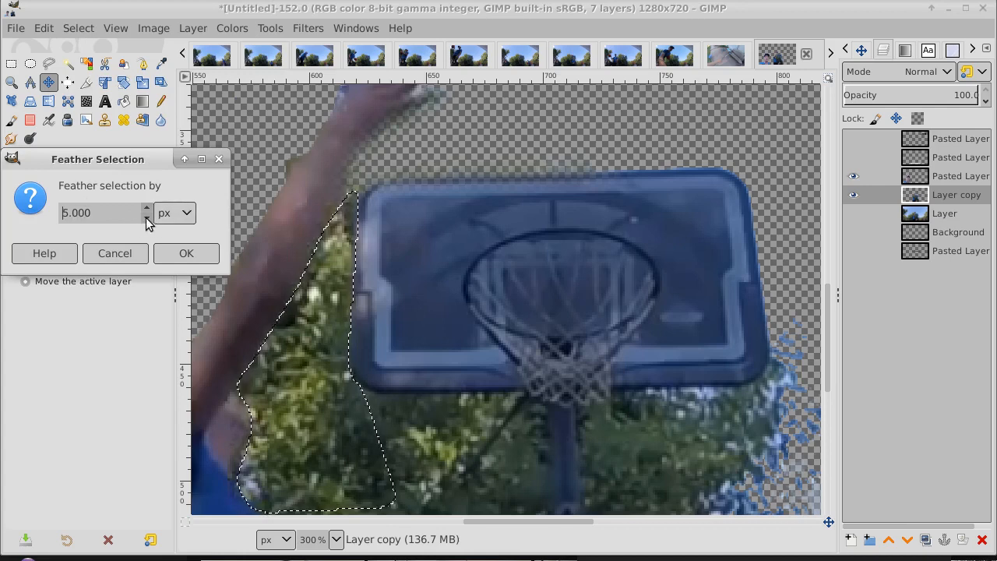
left_click(146, 218)
left_click(146, 218)
left_click(182, 254)
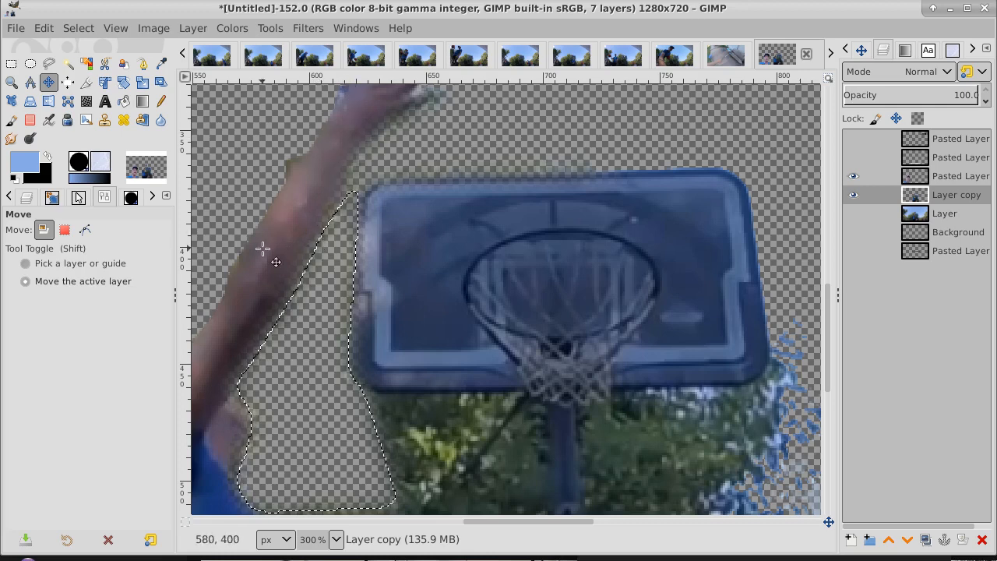
Toggle the visibility of Layer copy and Layer to compare the cutout with the original photo, and clear the selection.
left_click(855, 194)
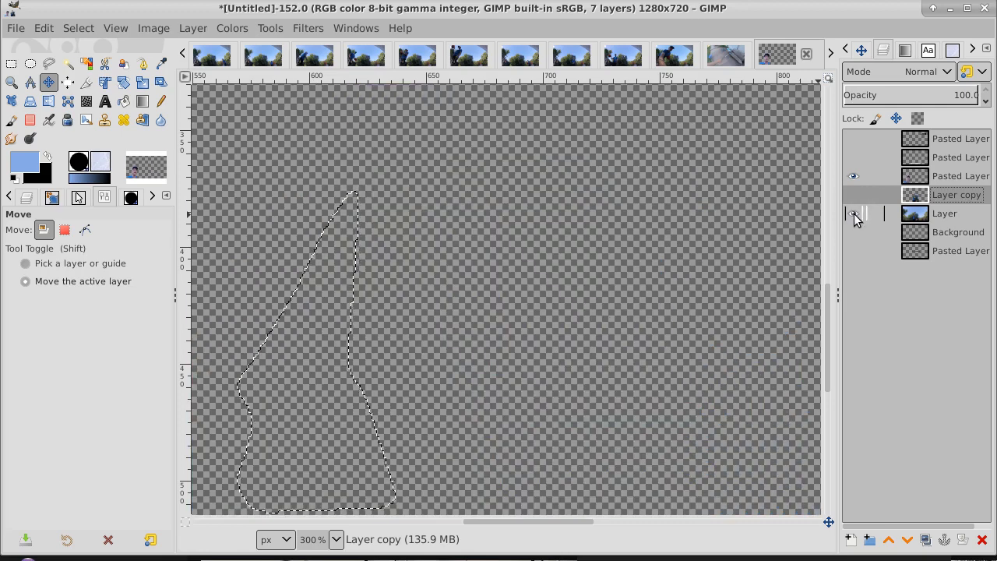
left_click(854, 213)
left_click(855, 213)
left_click(854, 194)
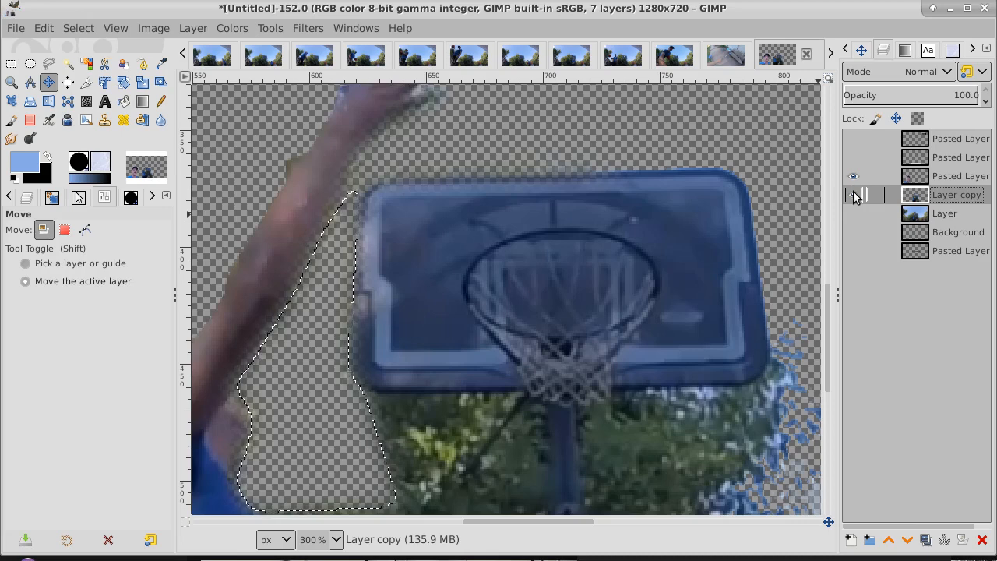
left_click(81, 30)
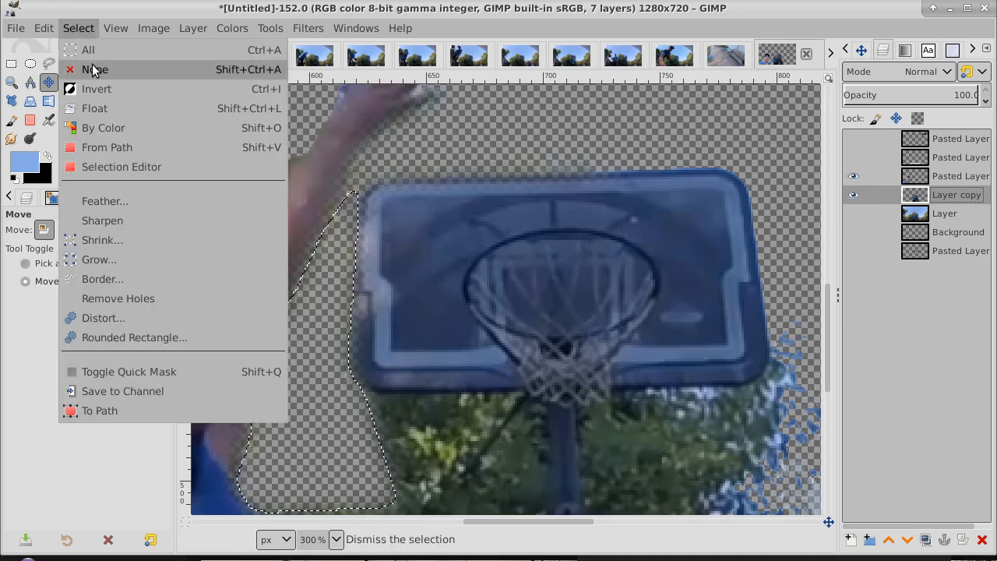
left_click(95, 69)
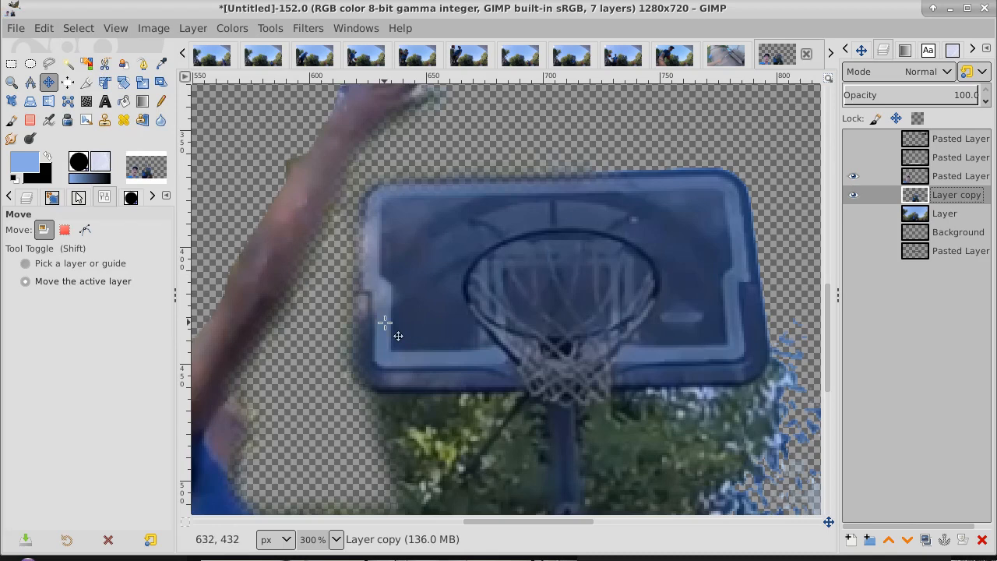
Set the Free Select tool to feather edges with a radius of 2.0.
key("space")
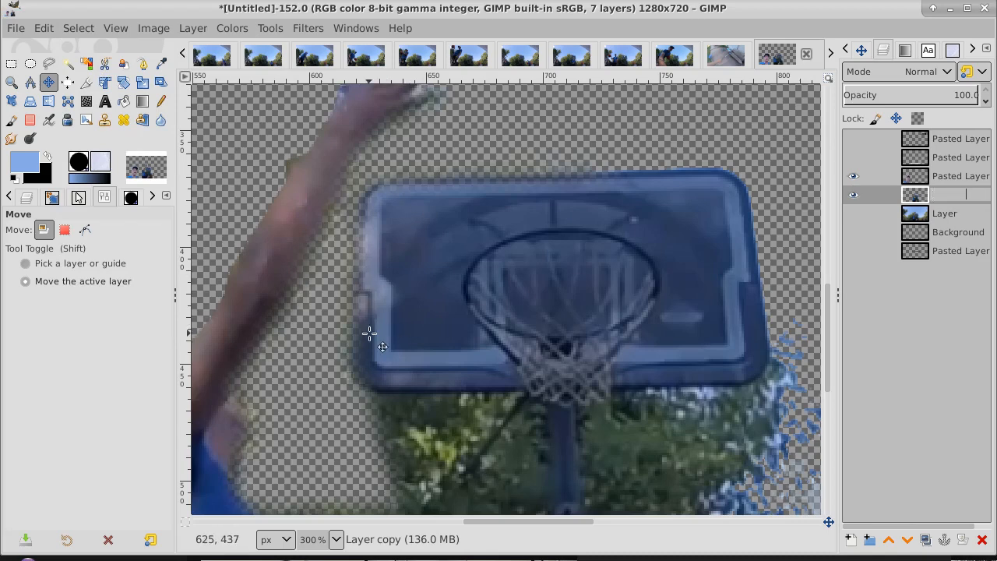
left_click_drag(370, 333, 395, 177)
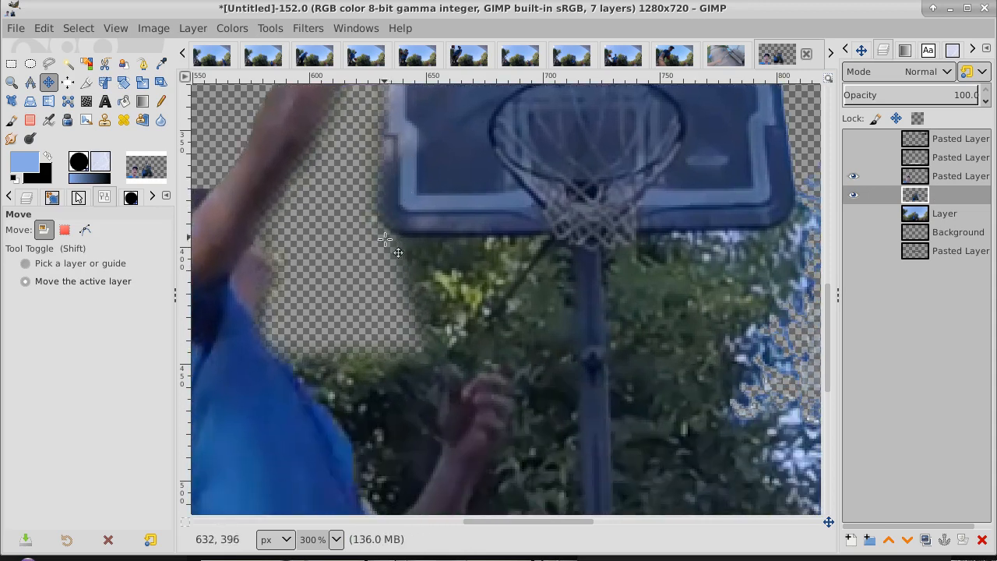
left_click_drag(383, 293, 400, 154)
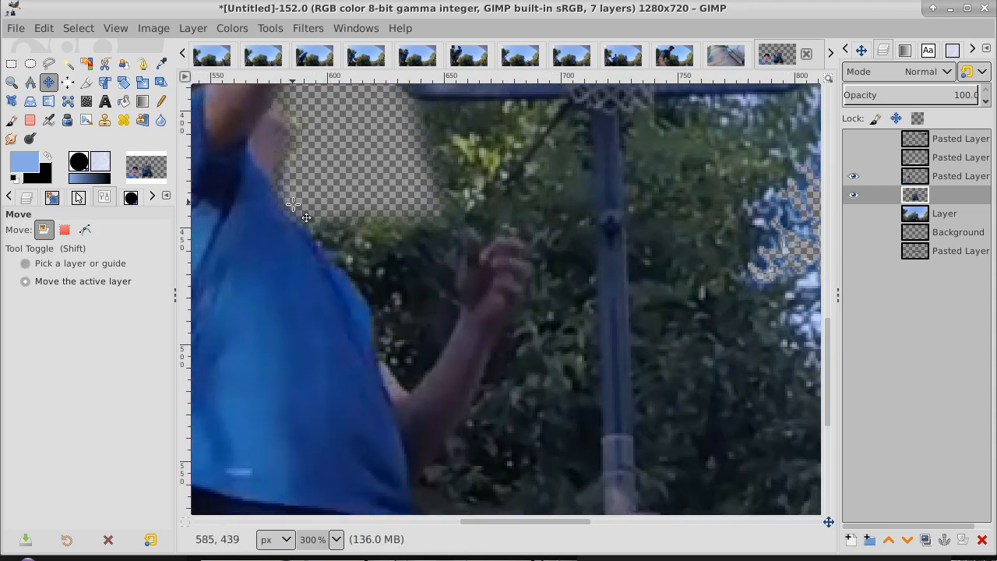
left_click(50, 66)
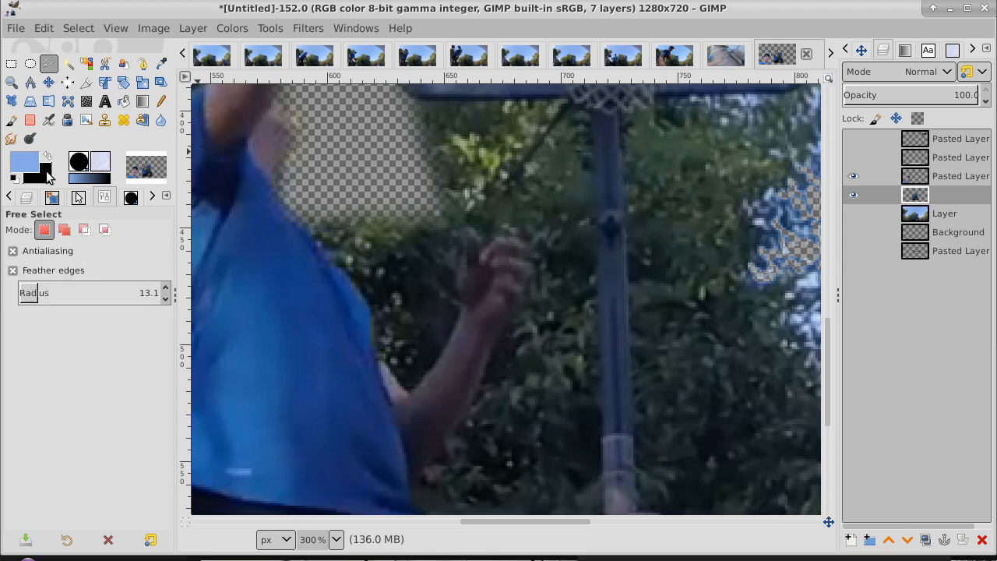
left_click(12, 274)
left_click(12, 271)
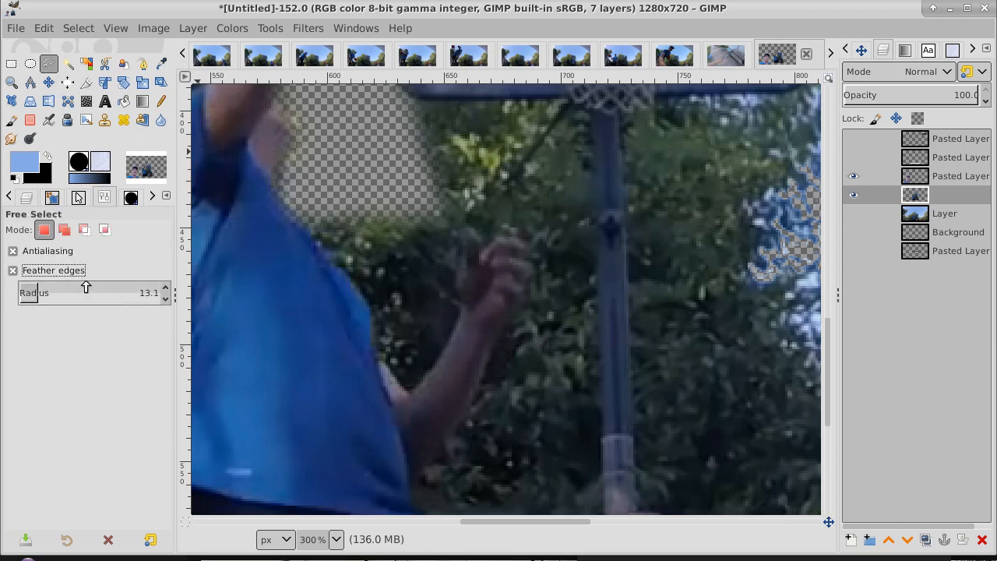
left_click(165, 302)
left_click(165, 306)
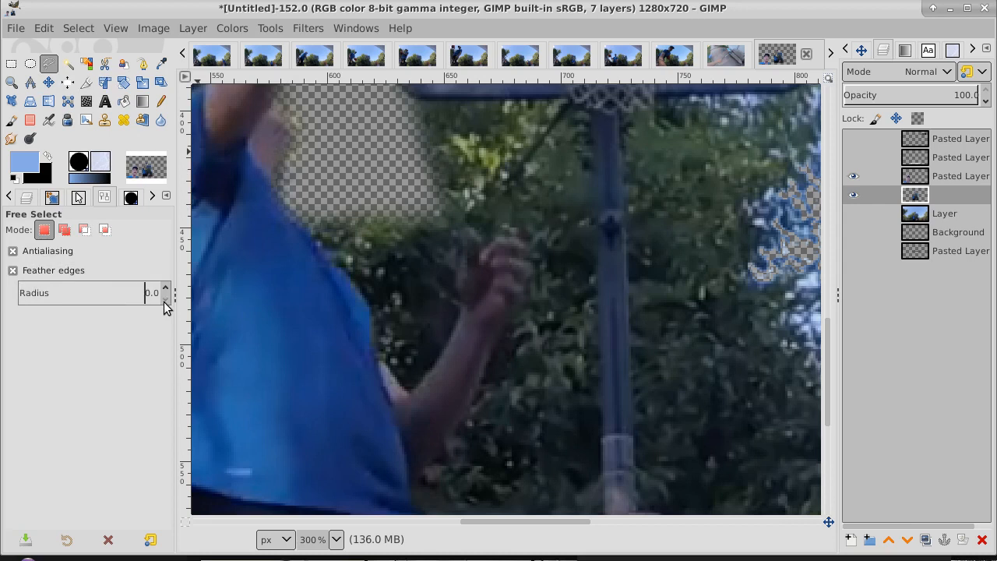
Start a Free Select outline in the cleared gap and follow the edge of the player's blue shirt down to the crook of the bent arm.
left_click(298, 194)
left_click(299, 225)
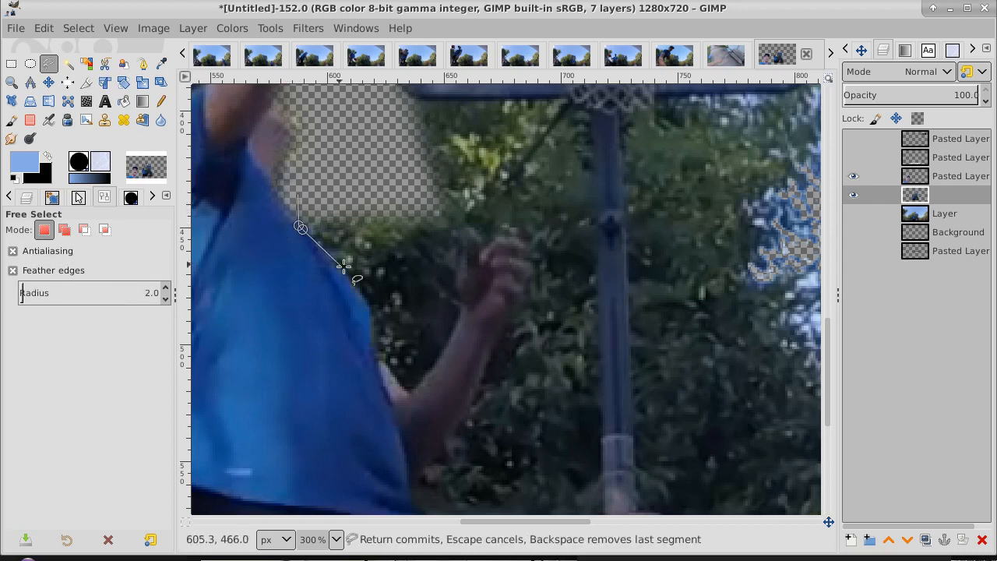
left_click(349, 274)
left_click(372, 295)
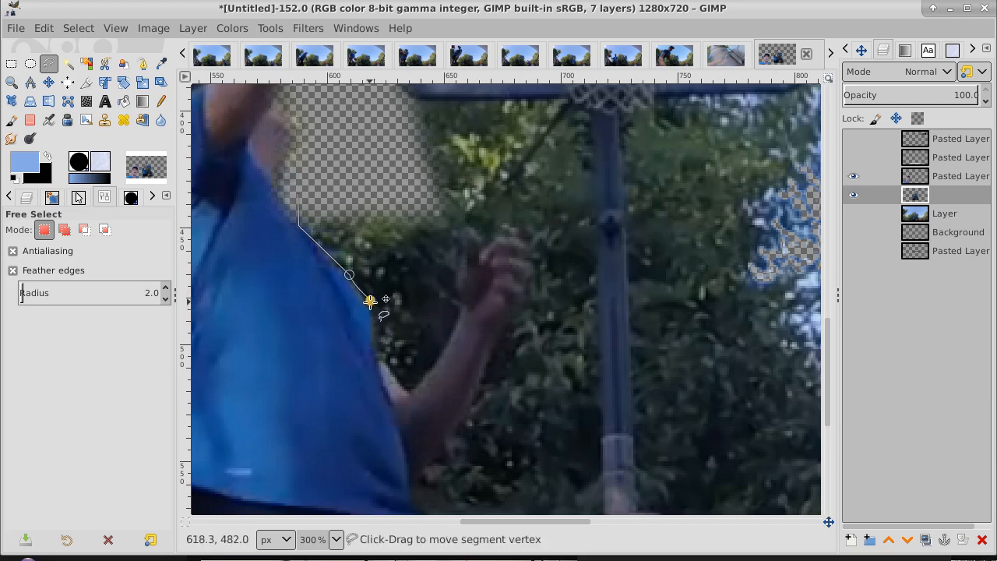
left_click(373, 308)
left_click(373, 317)
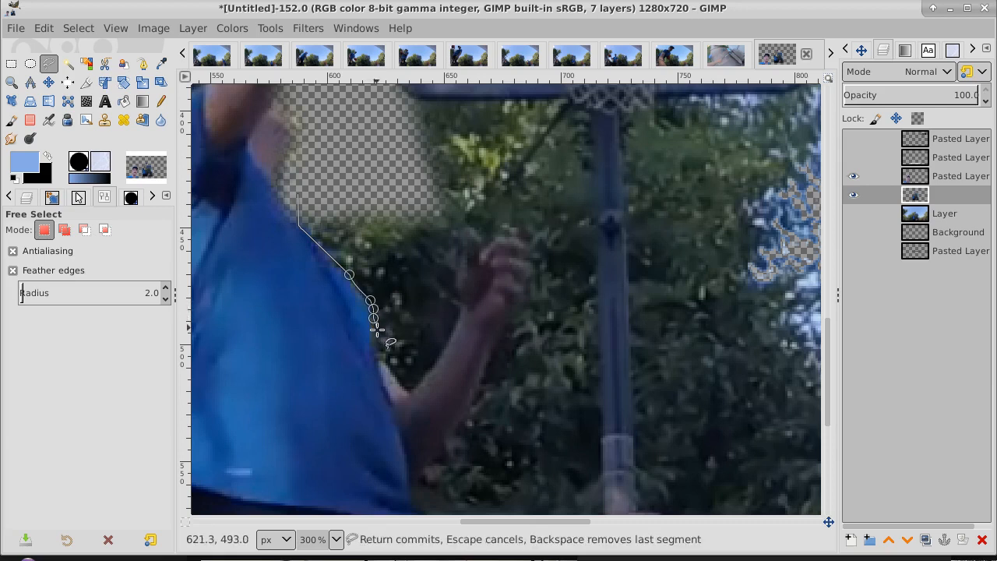
left_click(376, 336)
left_click(379, 346)
left_click(385, 354)
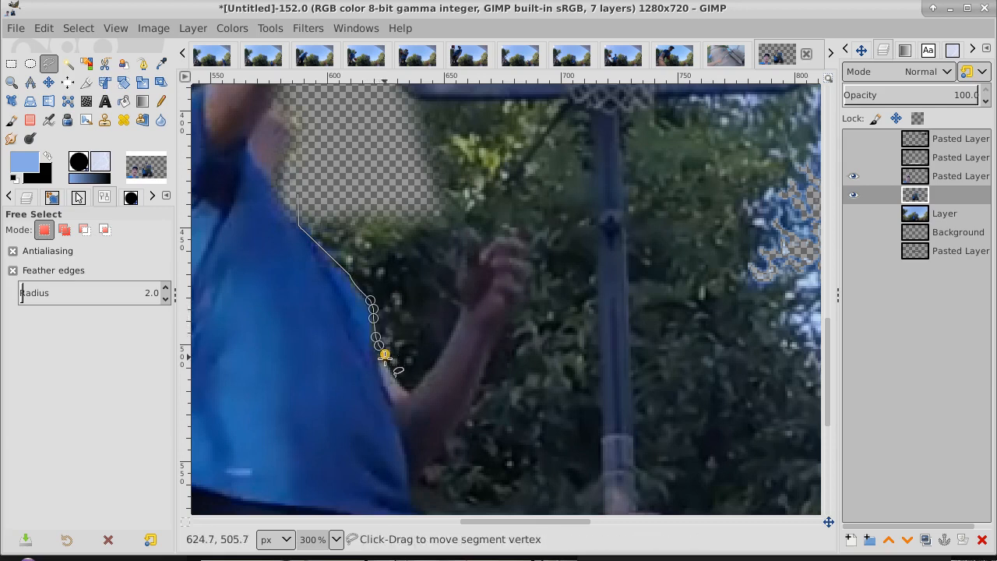
left_click(387, 362)
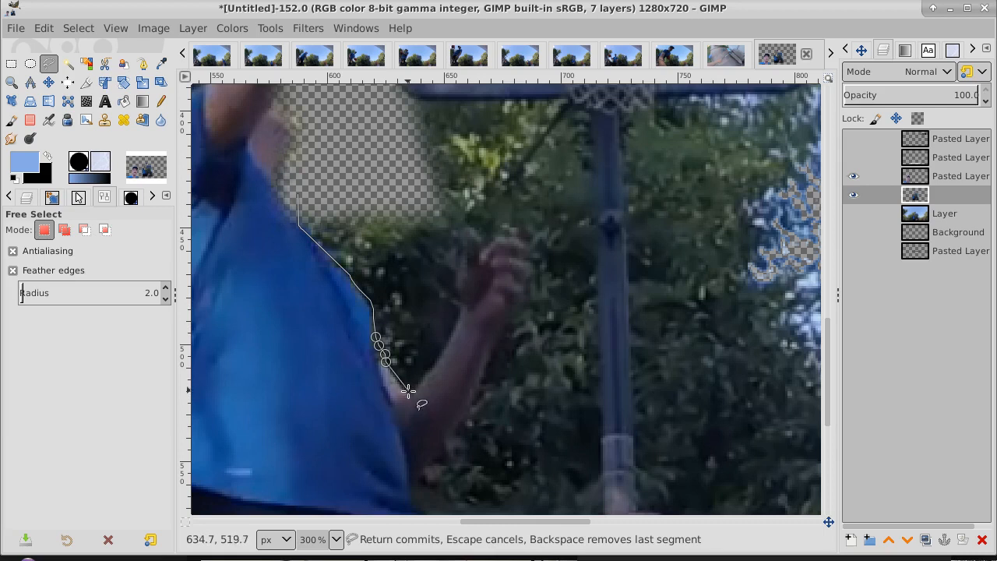
left_click(410, 391)
Continue the Free Select outline from the crook of the arm up the inner edge of the forearm to the wrist.
left_click(430, 372)
left_click(442, 356)
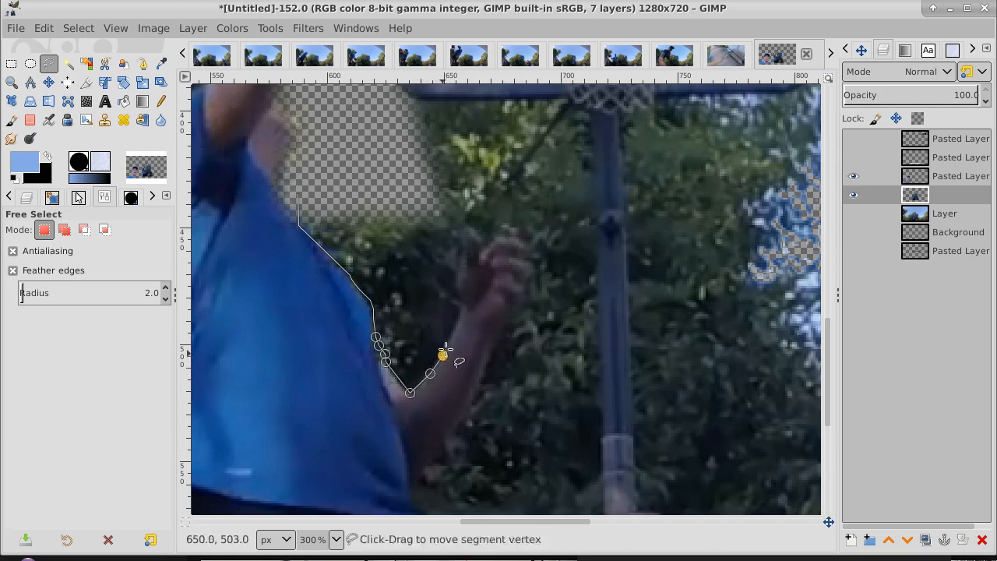
left_click(457, 332)
left_click(463, 312)
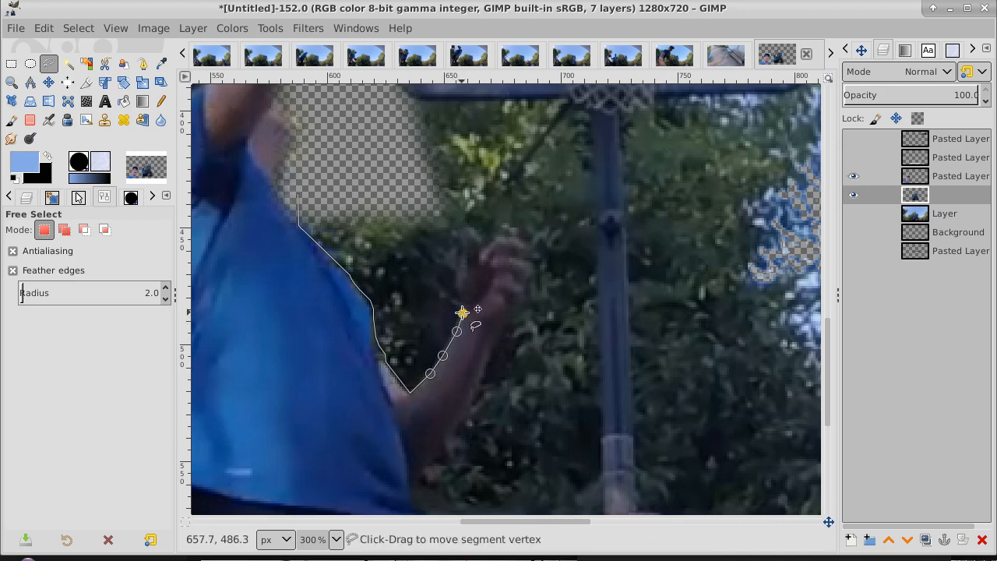
left_click(462, 310)
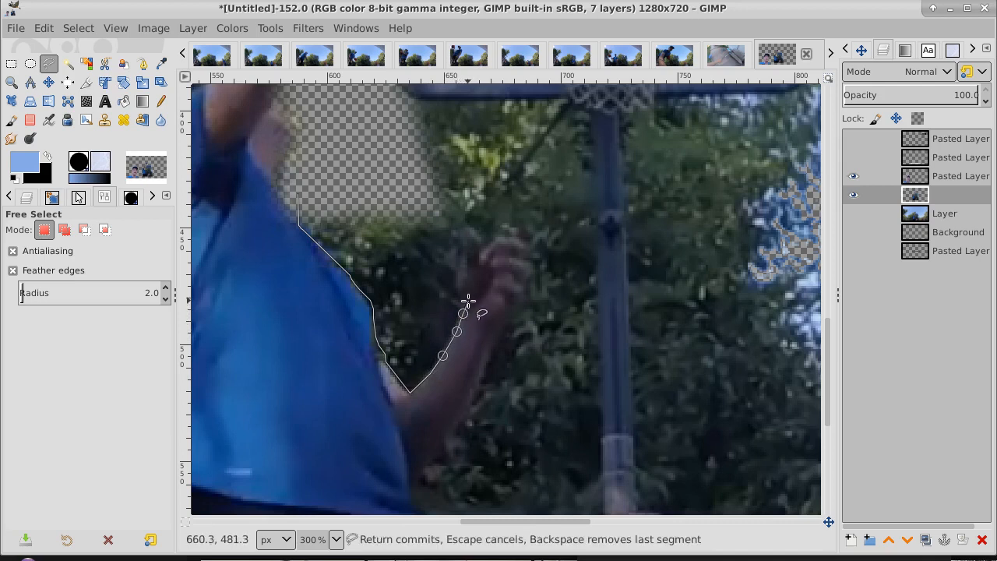
Extend the outline from the wrist up the near side of the raised hand and over its thumb.
left_click(455, 299)
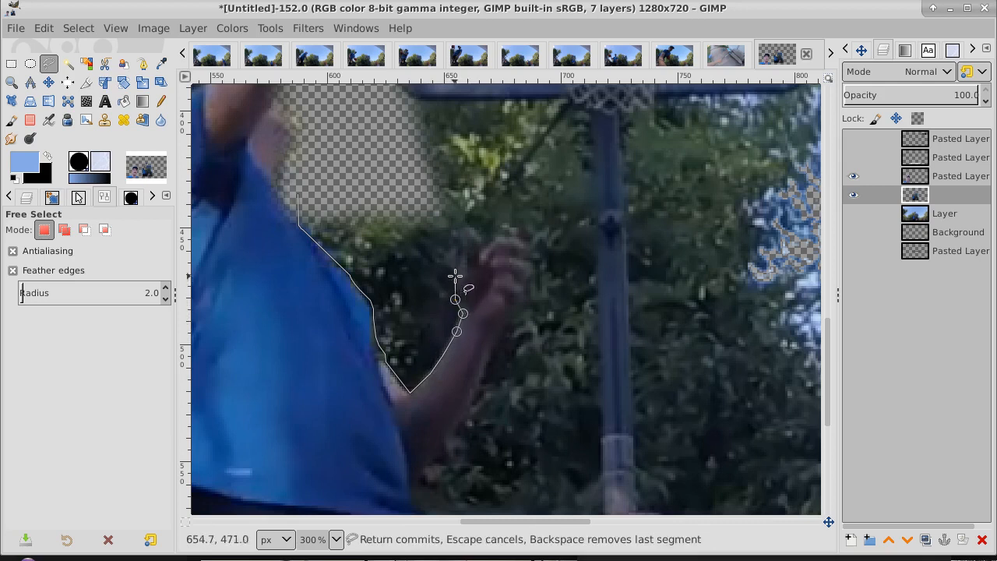
left_click(455, 272)
left_click(457, 244)
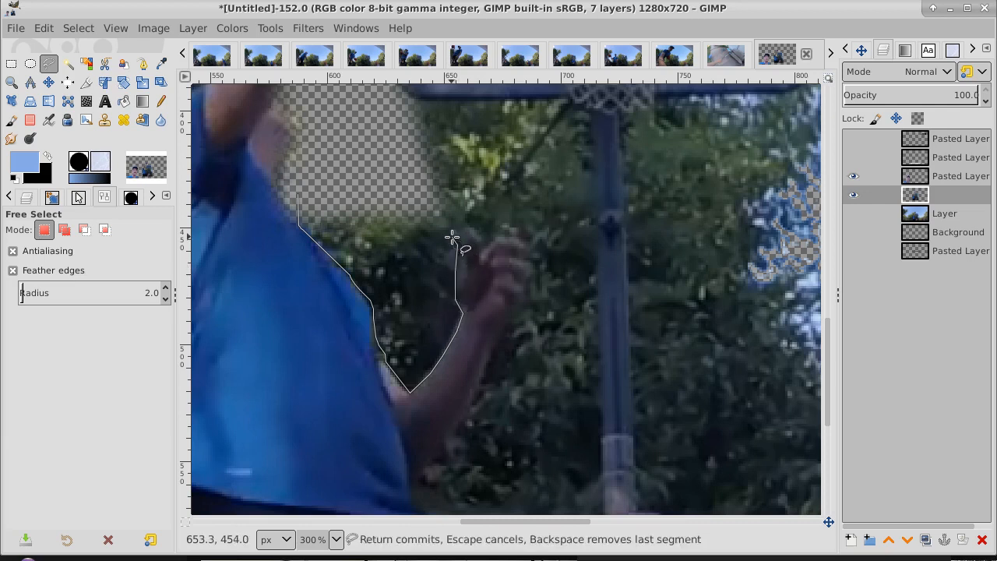
left_click(455, 230)
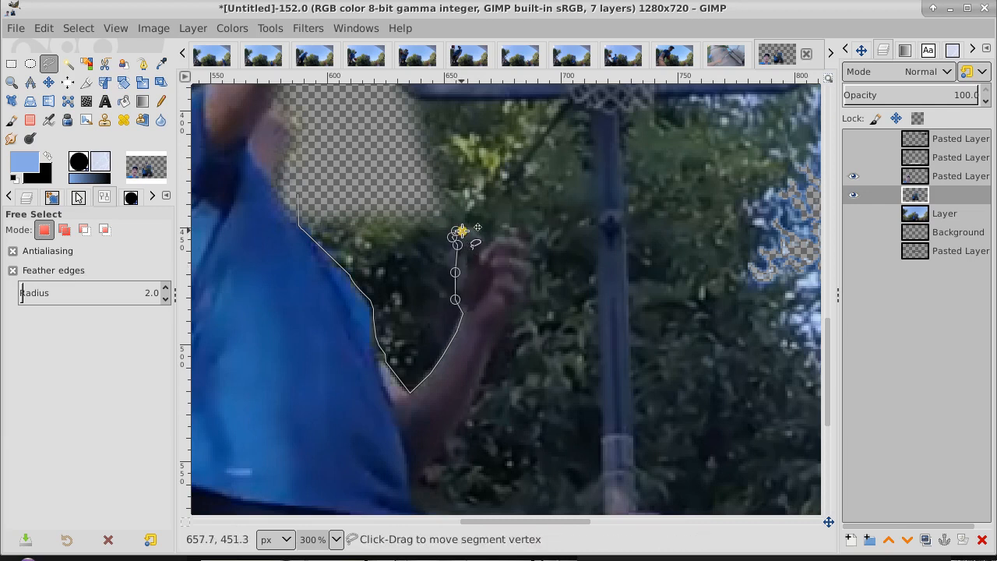
left_click(462, 231)
left_click(470, 228)
left_click(482, 235)
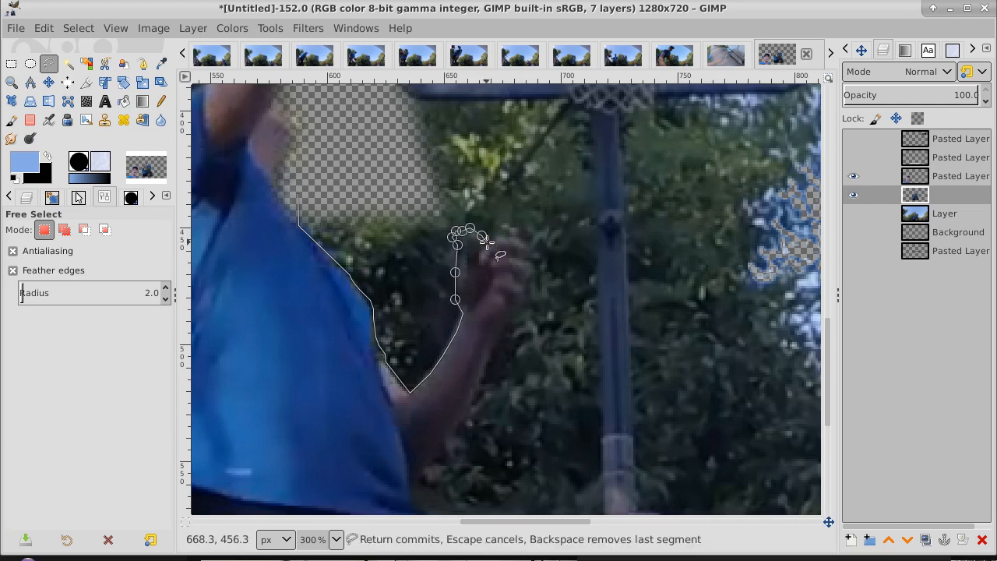
Carry the outline over the fingertips and down the far side of the hand to the wrist.
left_click(489, 239)
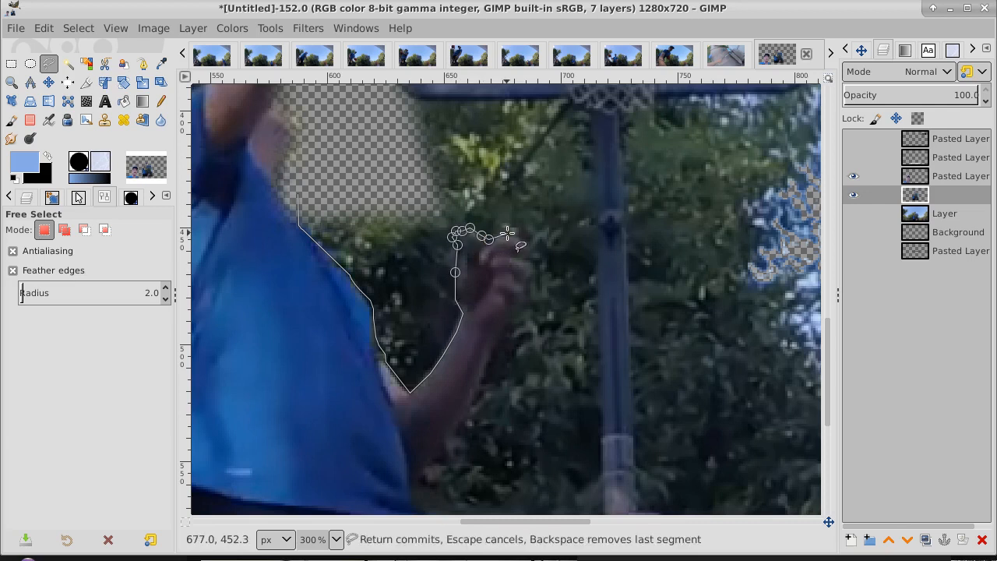
left_click(507, 231)
left_click(519, 231)
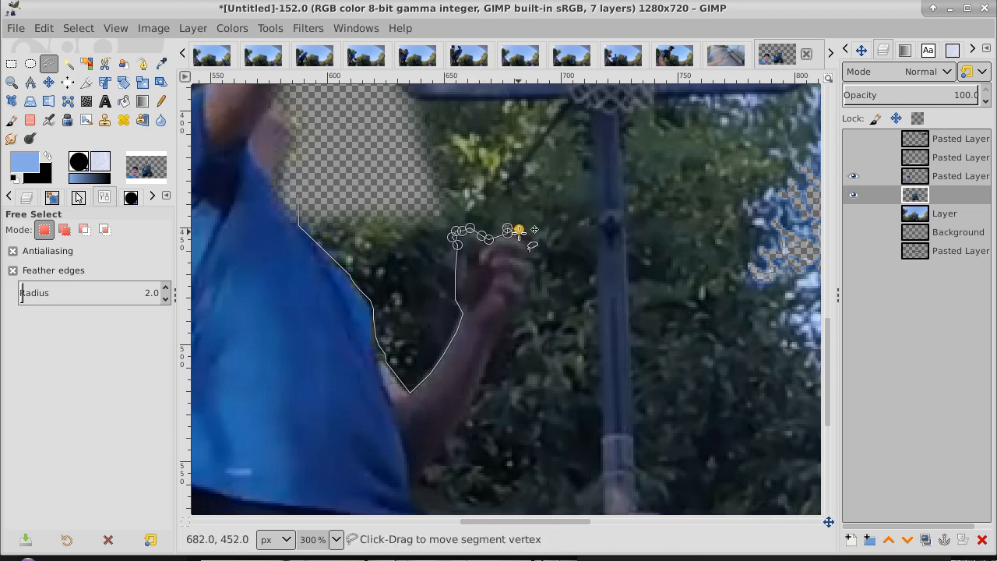
left_click(519, 237)
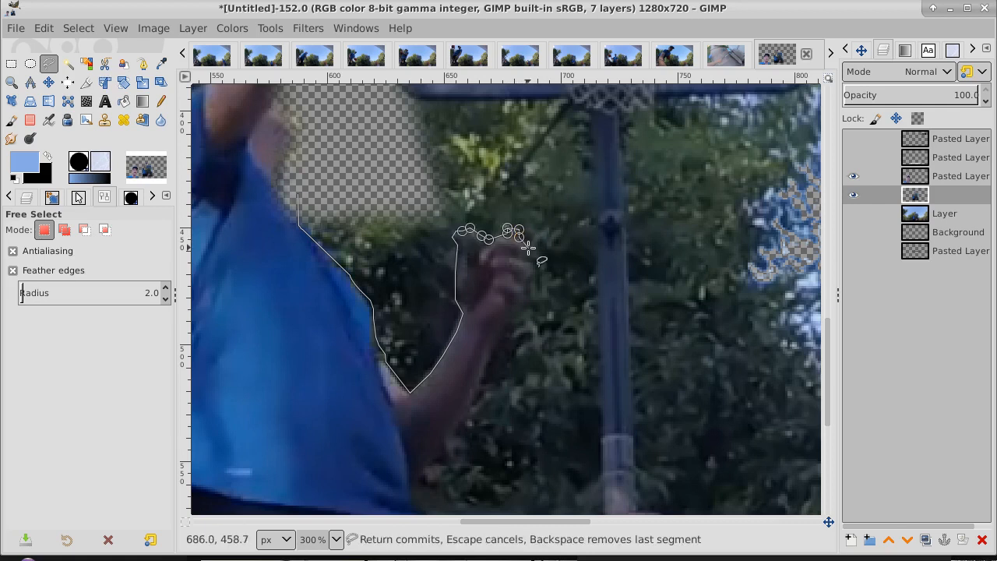
left_click(531, 247)
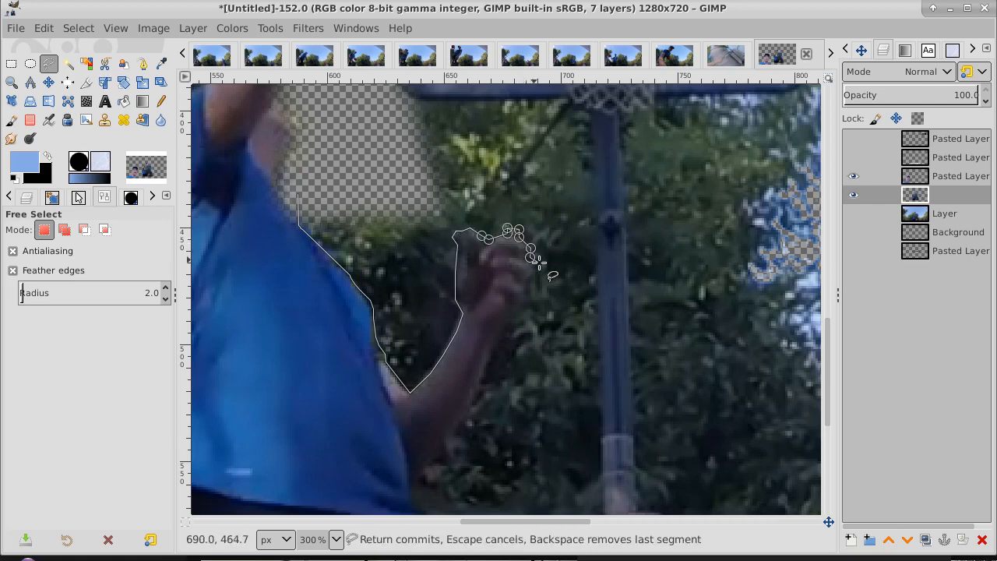
left_click(531, 257)
left_click(537, 270)
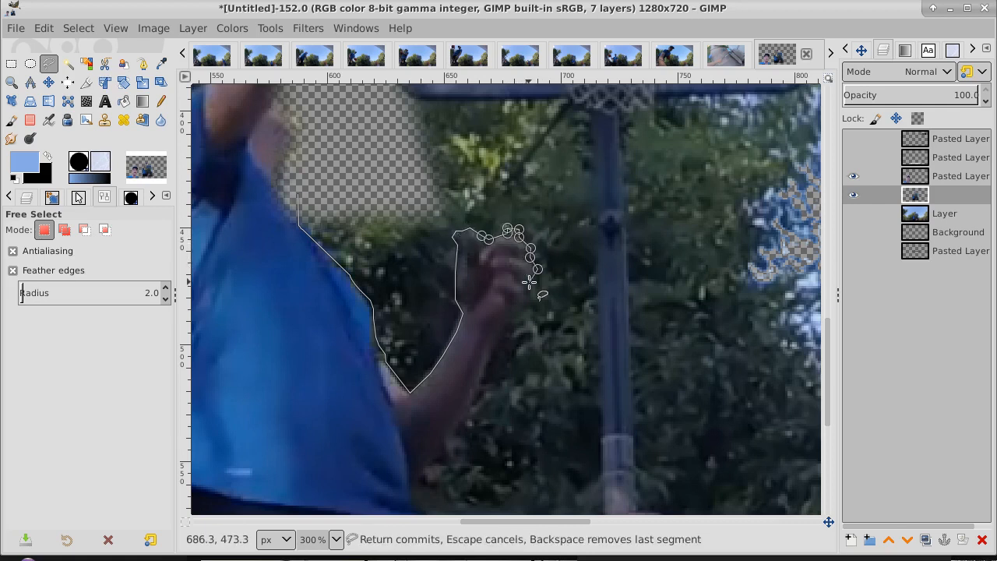
left_click(515, 299)
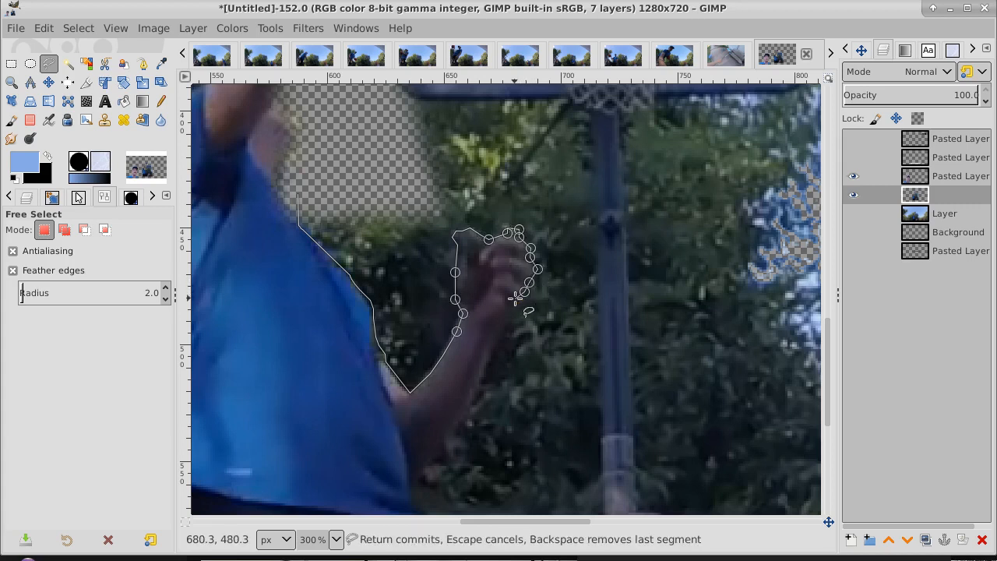
Trace the outer edge of the forearm down past the elbow to the shirt near its hem.
left_click(498, 330)
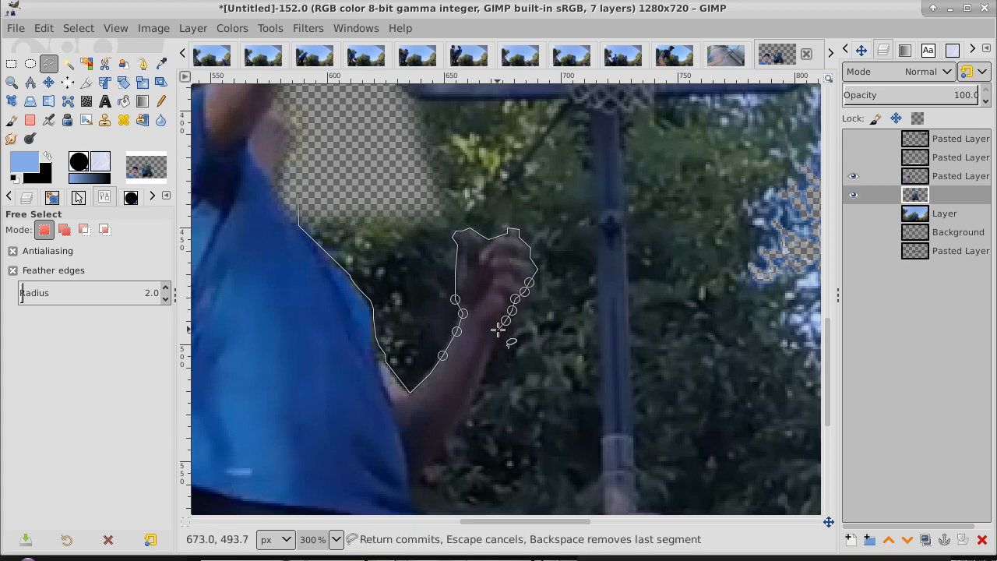
left_click(477, 388)
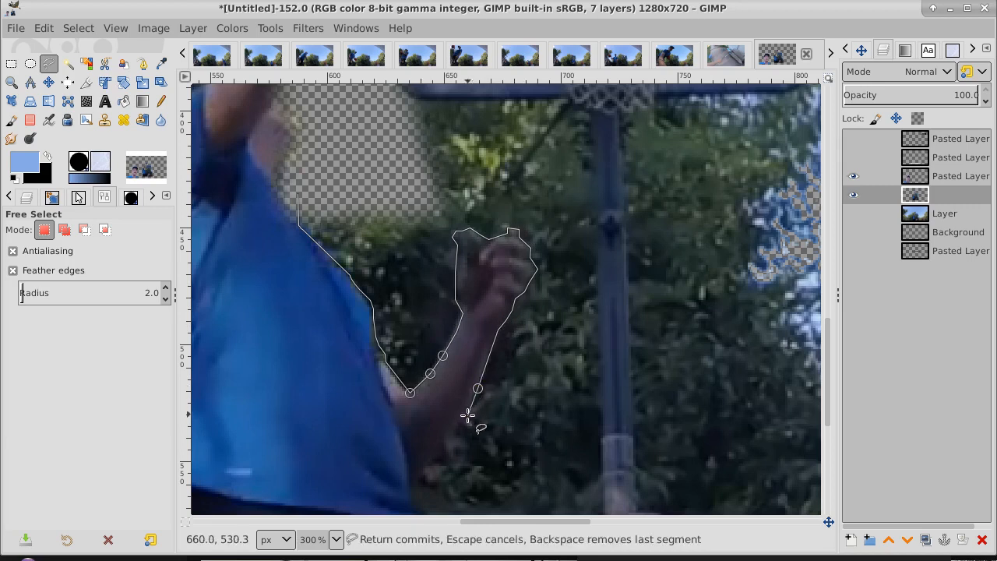
left_click(463, 422)
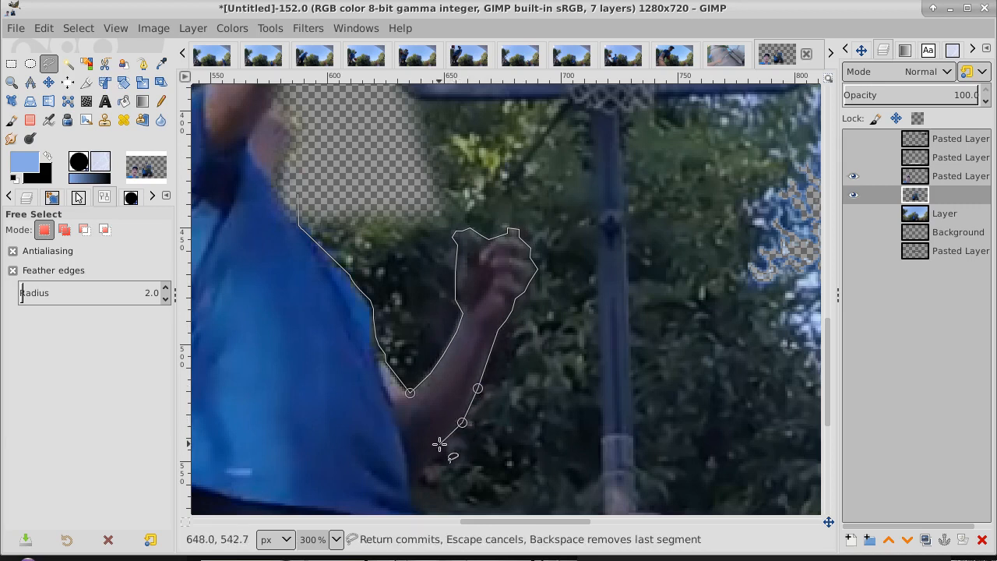
left_click(411, 476)
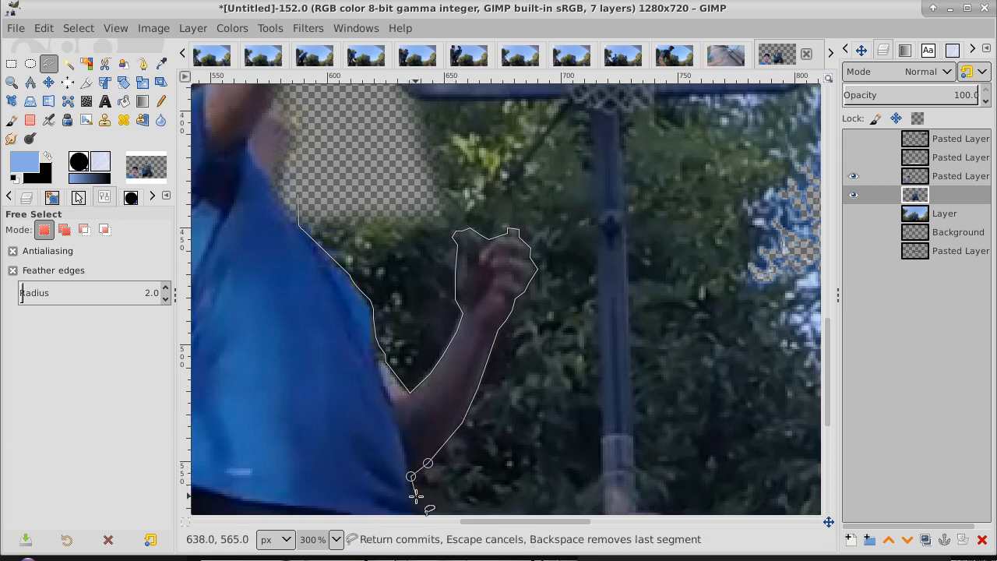
left_click(419, 503)
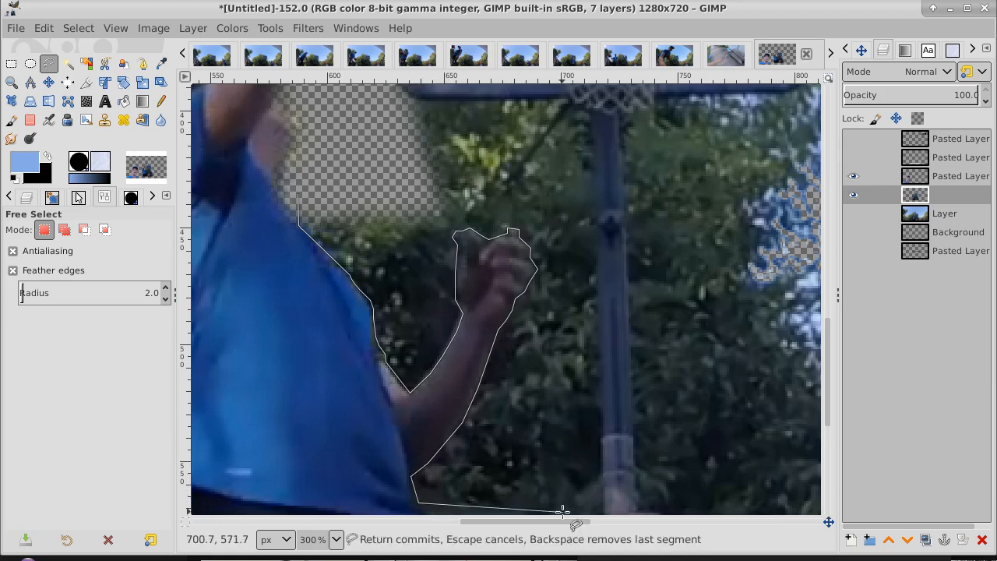
Run the outline across the foliage to the hoop pole and up the pole's near edge to just below the net.
left_click(604, 497)
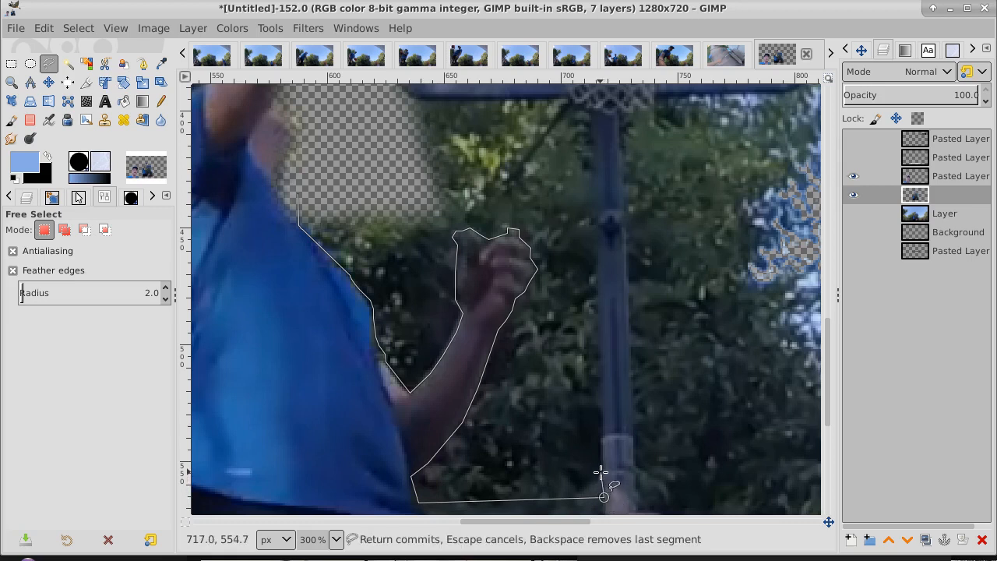
left_click(601, 471)
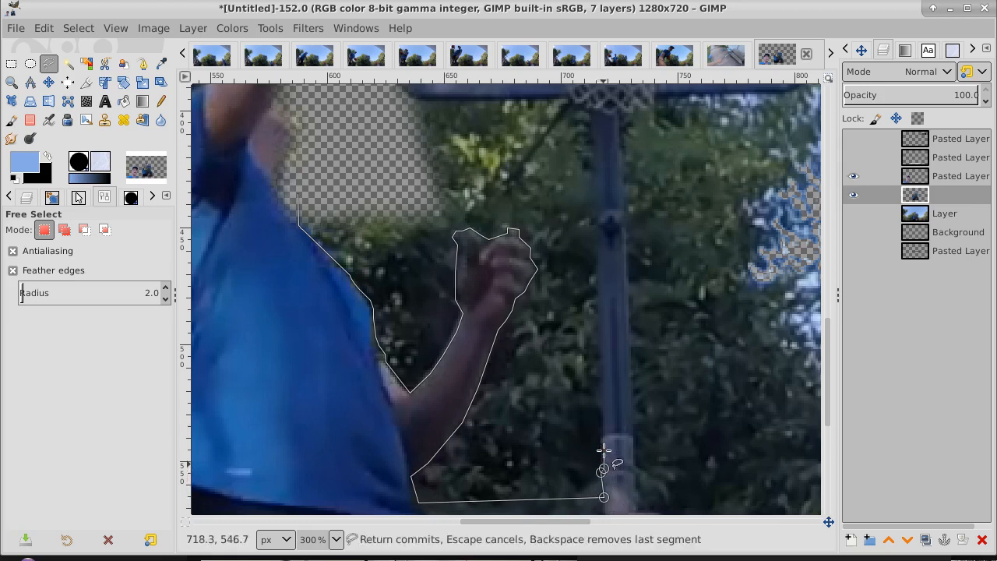
left_click(603, 437)
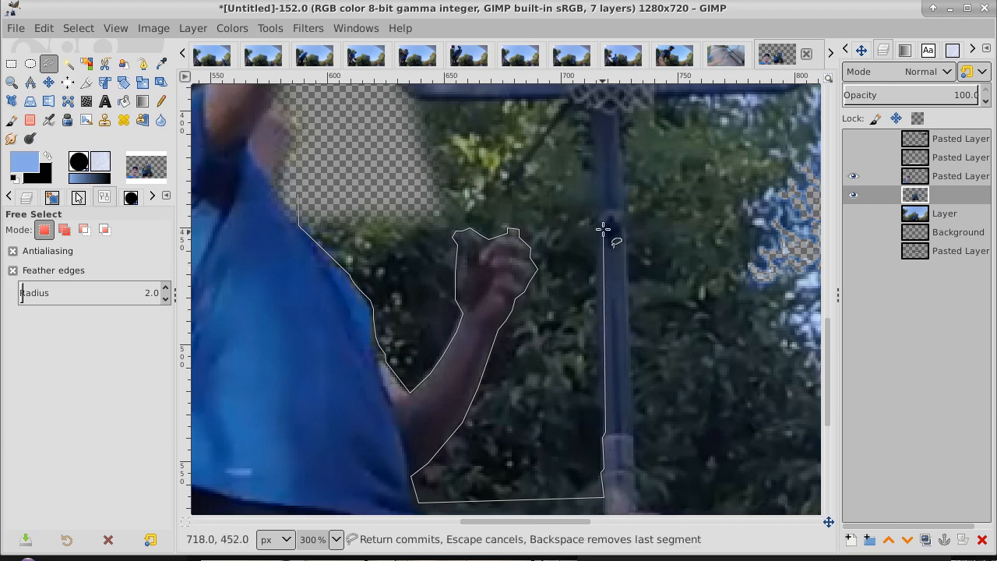
left_click(602, 115)
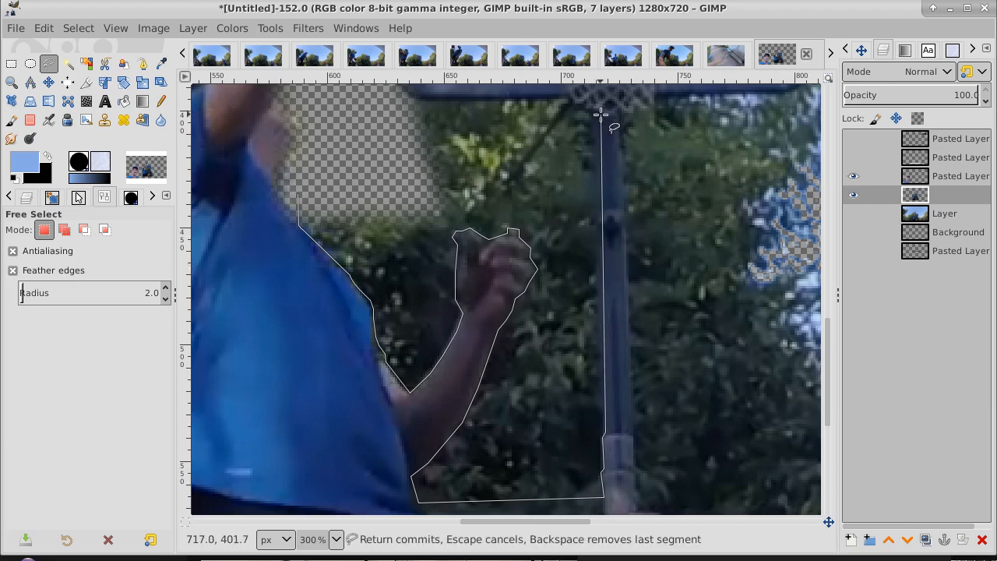
Follow the backboard's lower edge into the cleared gap and close the outline at its starting point.
left_click(590, 106)
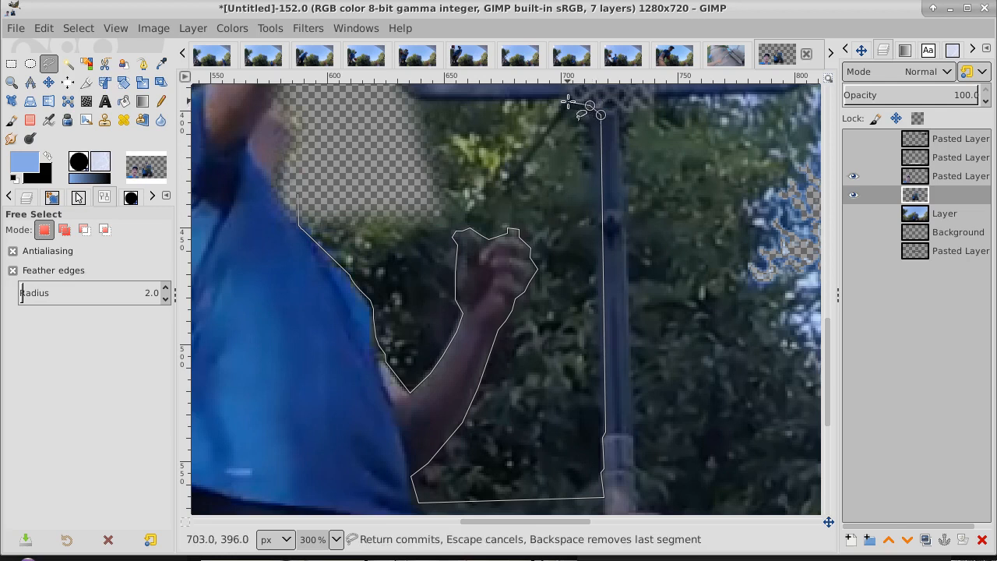
left_click(564, 99)
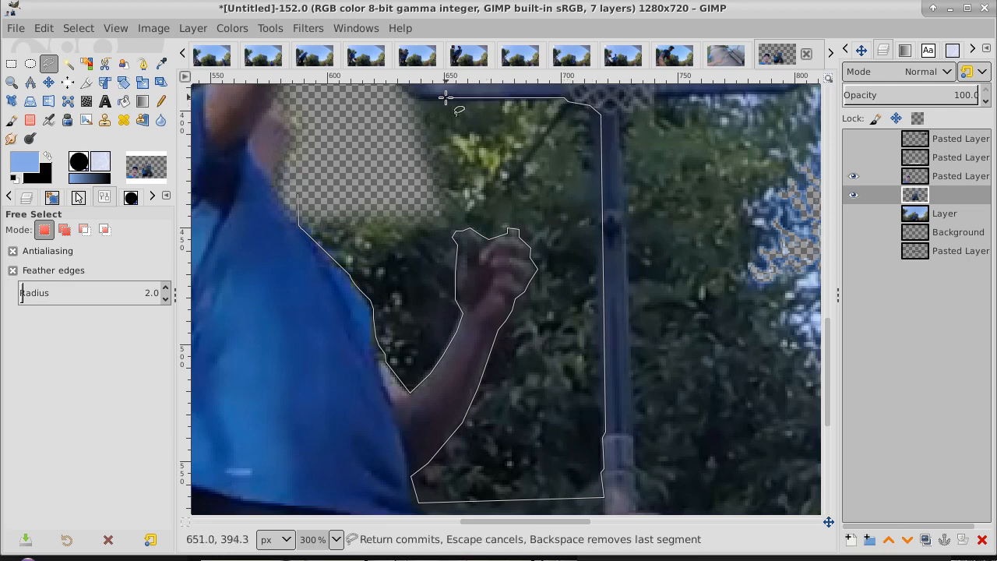
left_click(403, 97)
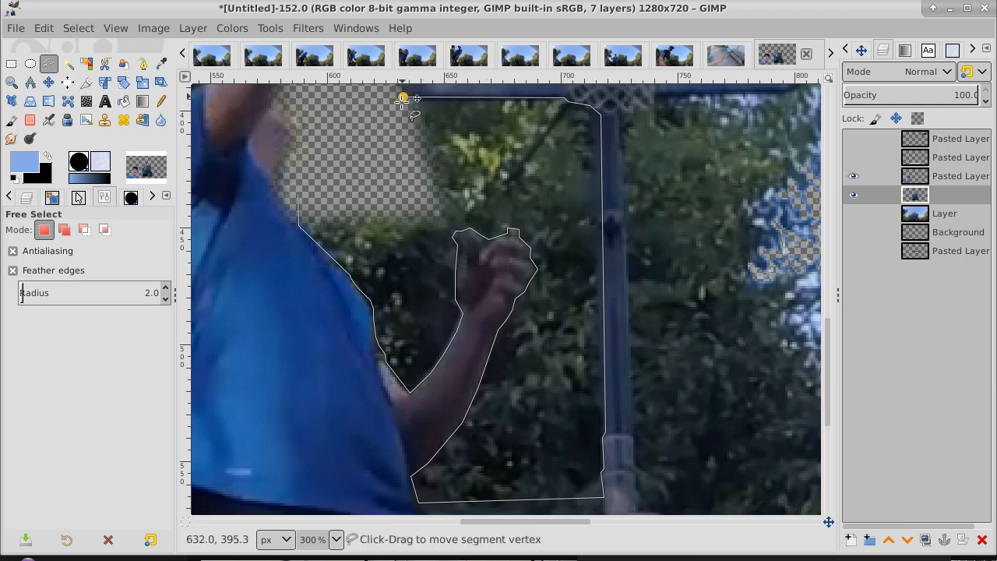
left_click(397, 161)
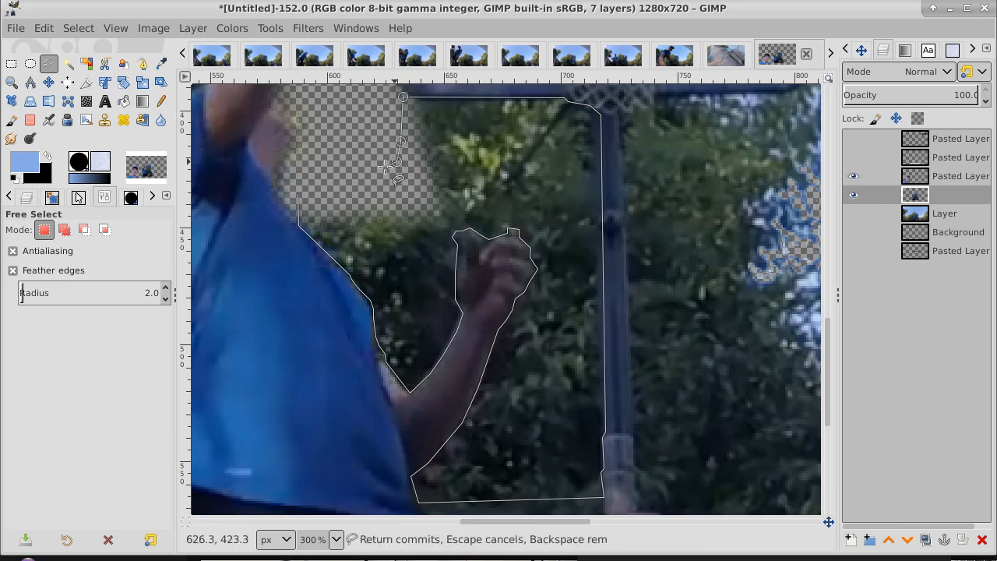
left_click(298, 194, "ctrl")
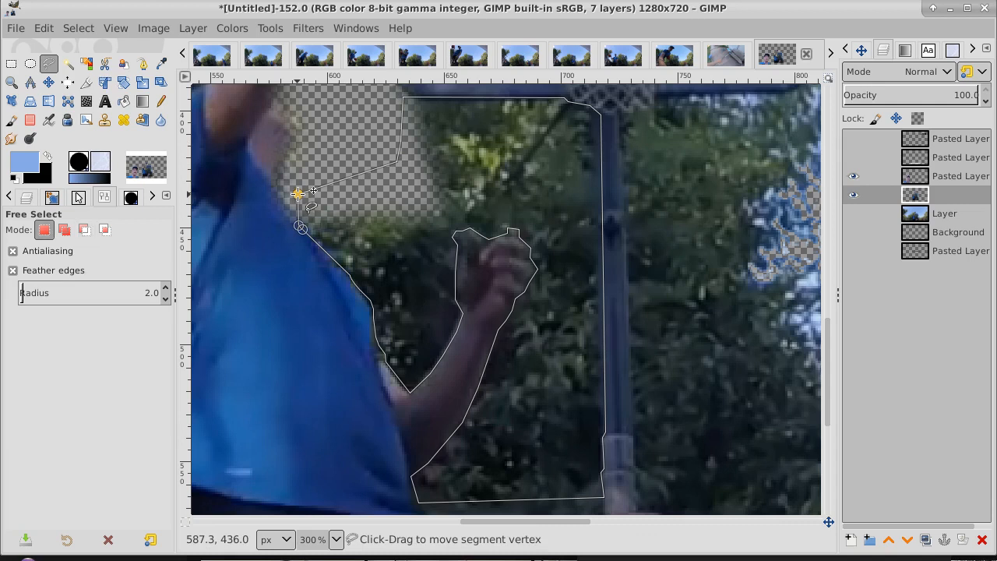
Commit the selection, delete the enclosed foliage from Layer copy, and clear the selection.
left_click(49, 83)
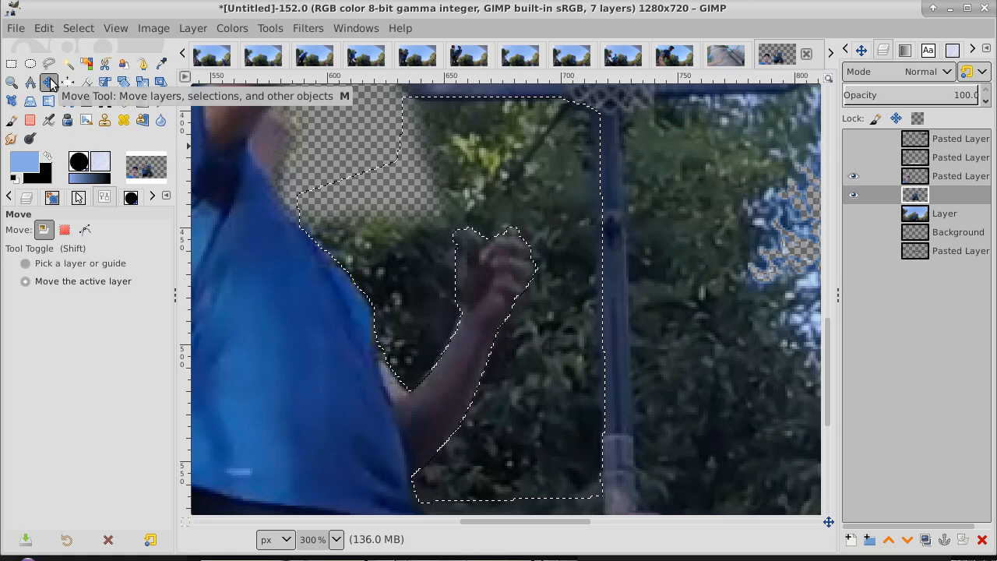
key("Delete")
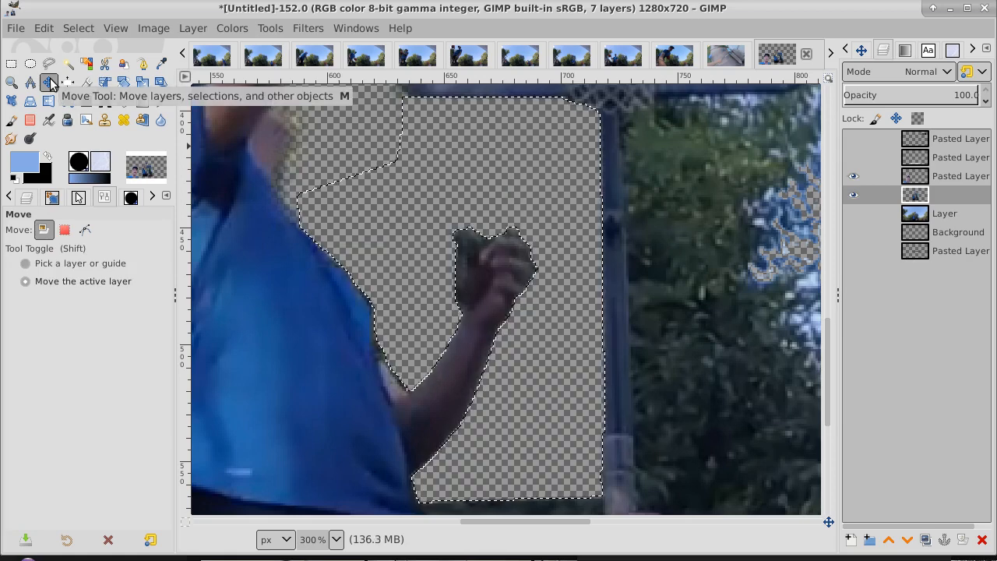
left_click(78, 28)
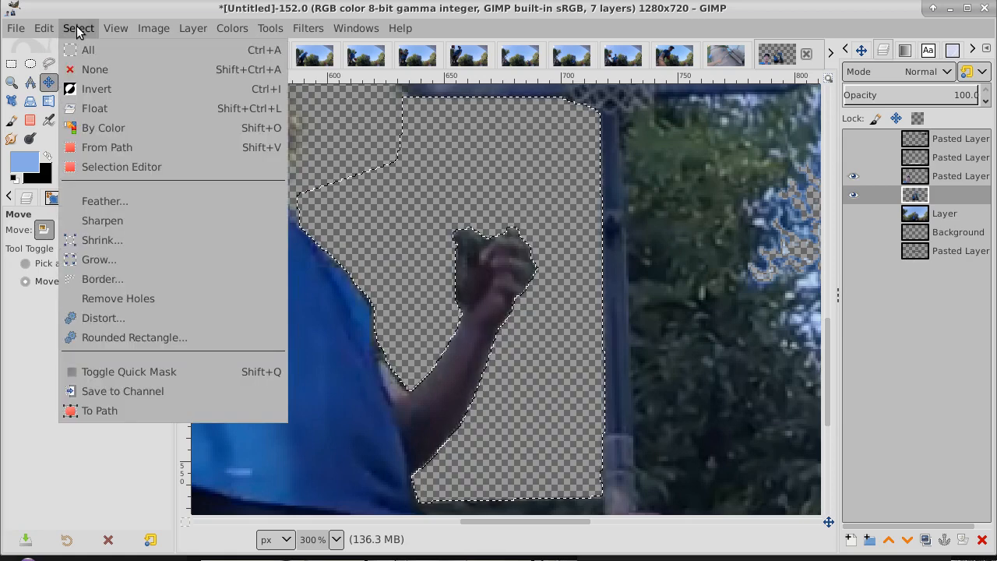
left_click(87, 69)
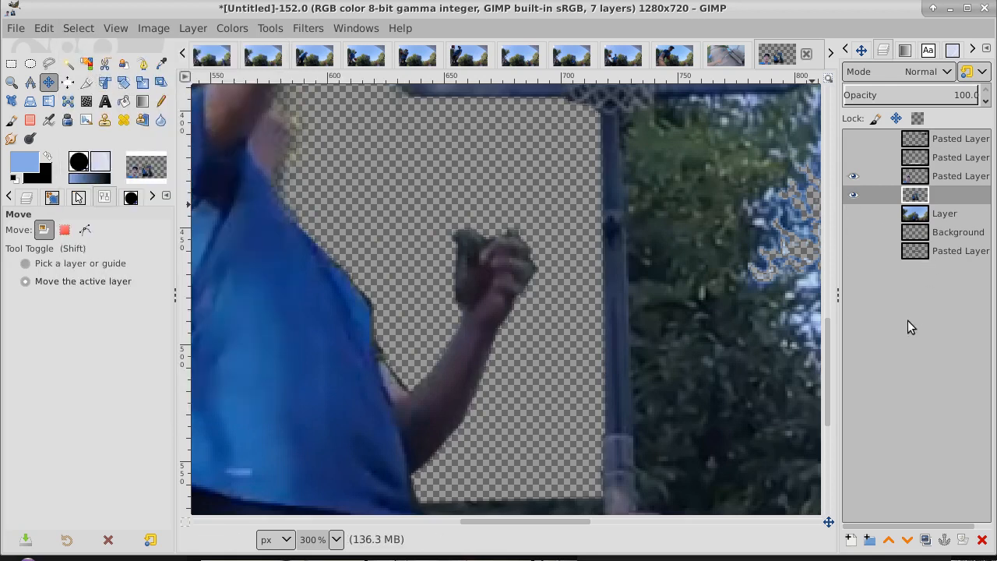
Begin a feathered free selection at the shirt's edge below the elbow and run it down to the hem corner.
left_click_drag(827, 326, 826, 399)
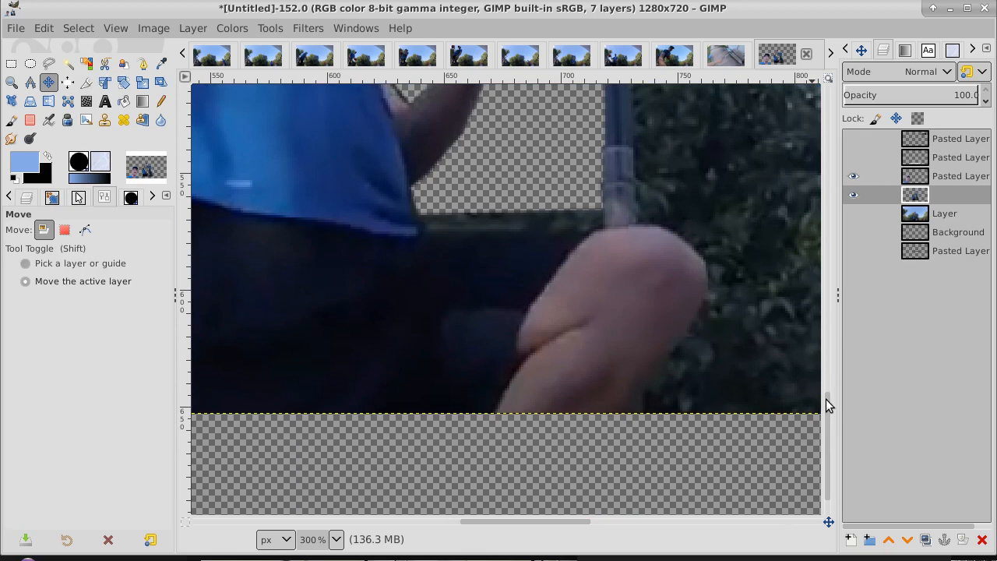
left_click(418, 203)
left_click(422, 223)
left_click(424, 236)
left_click(48, 64)
left_click(414, 201)
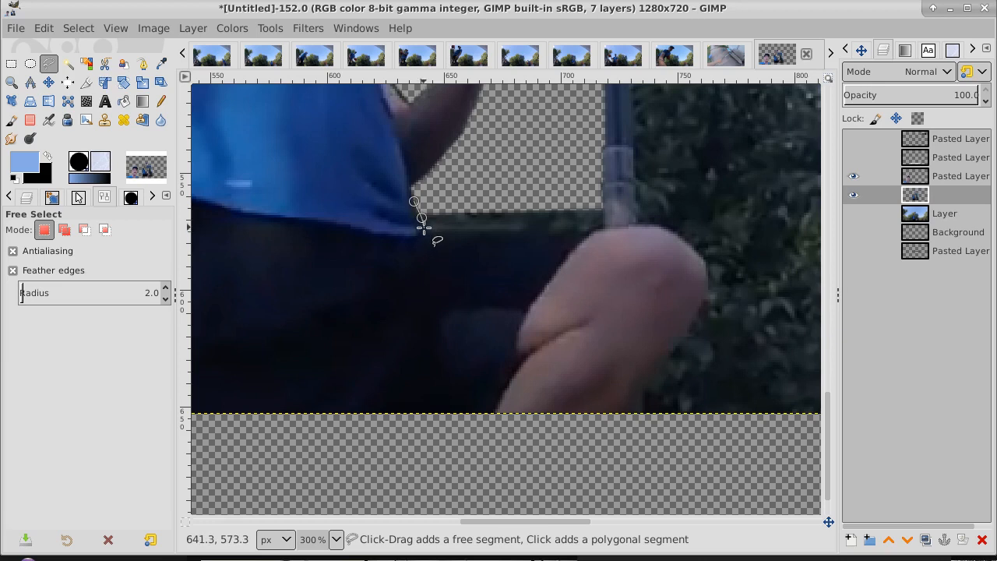
left_click(424, 226)
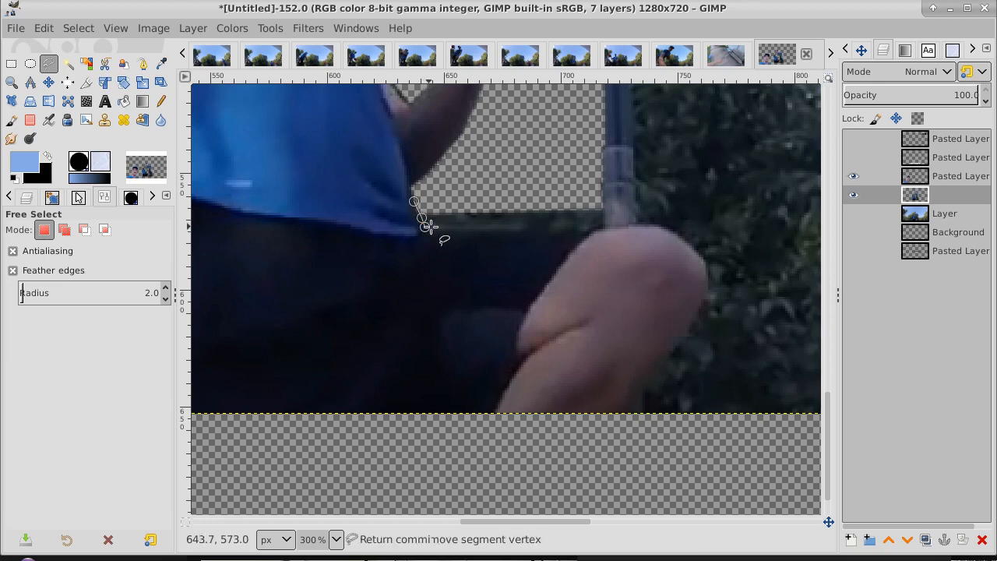
Trace along the top of the shorts to the pole's base at the knee and close the outline through the cleared gap.
left_click(501, 229)
left_click(529, 228)
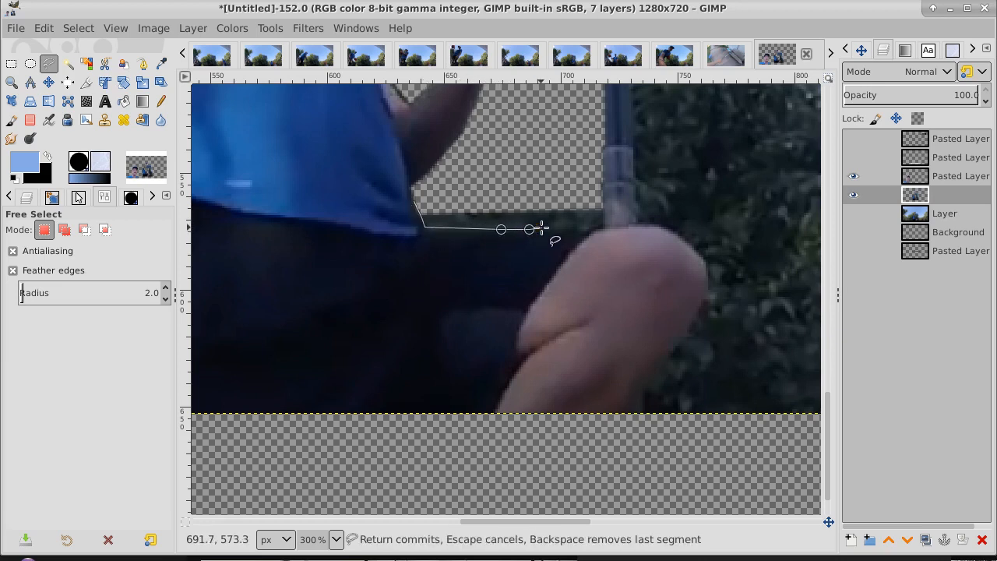
left_click(559, 232)
left_click(589, 230)
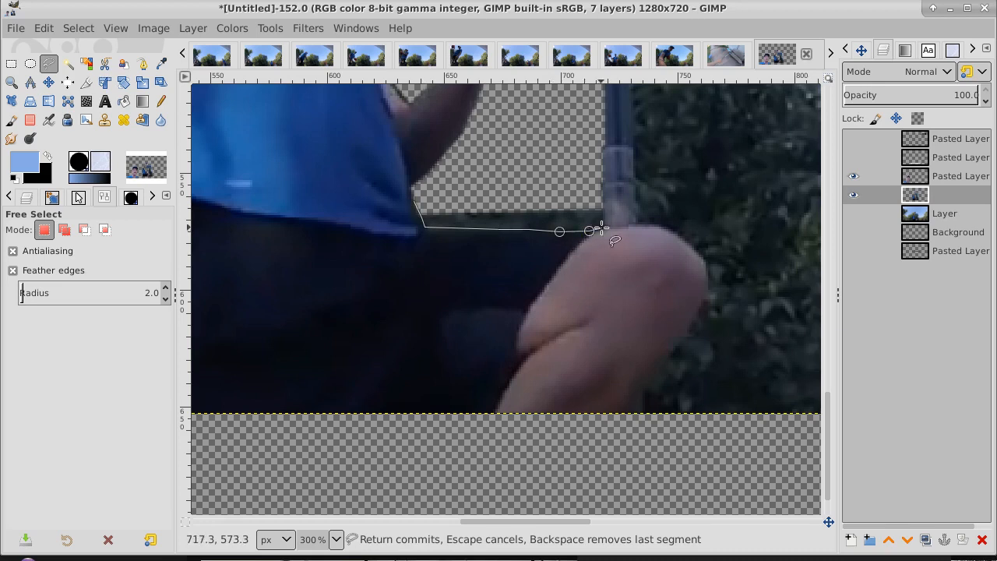
left_click(610, 226)
left_click(601, 196)
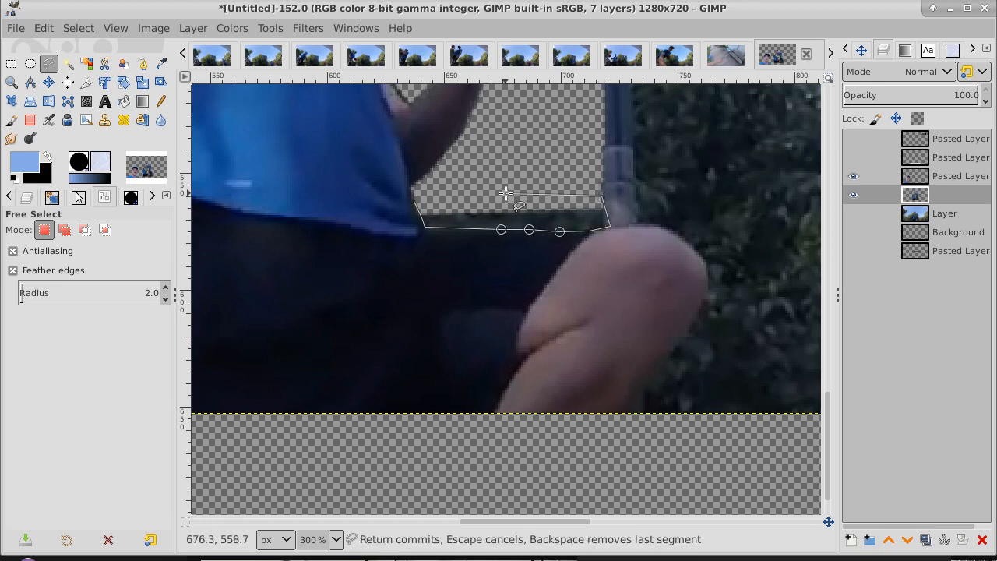
left_click(505, 193)
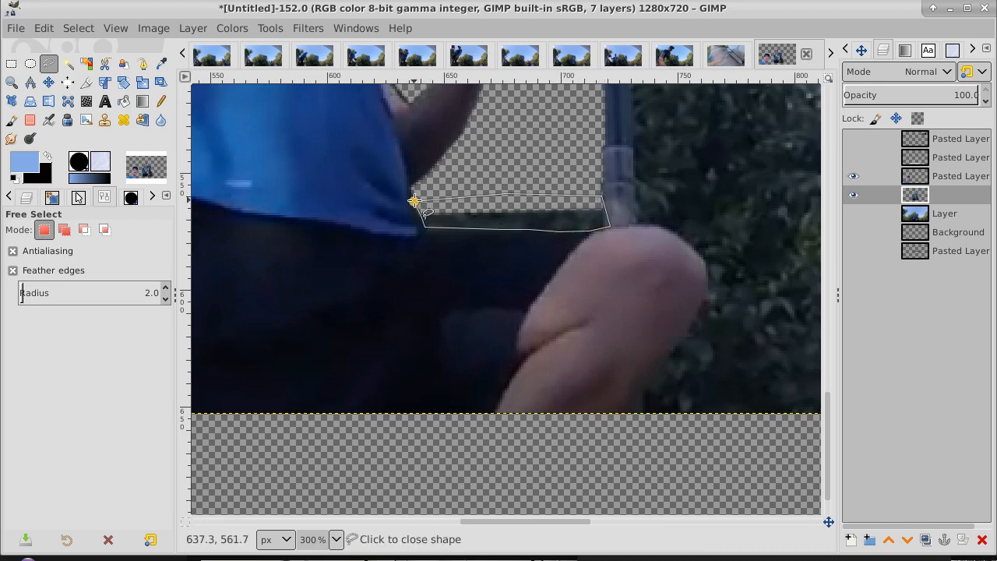
left_click(414, 201)
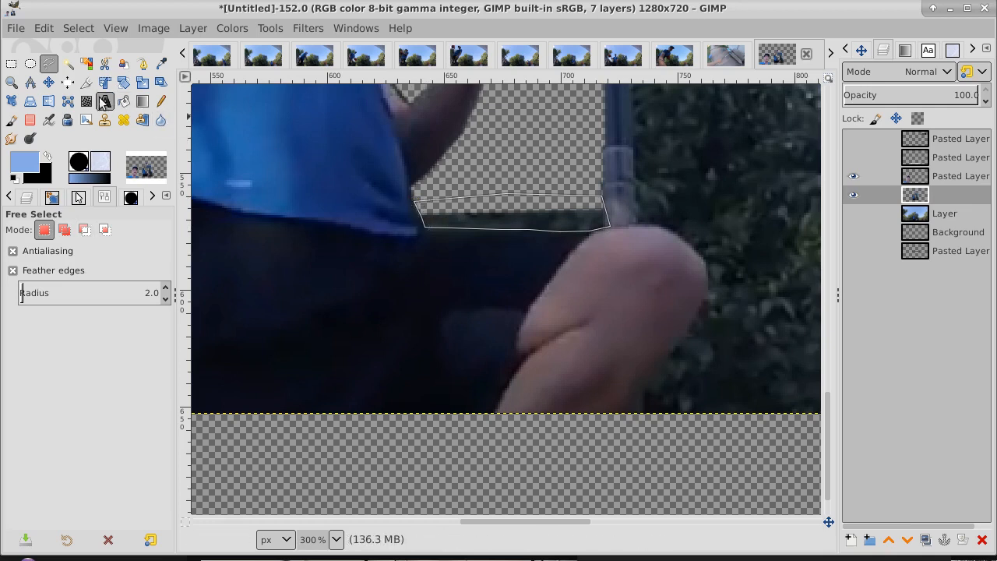
Commit the selection, delete the foliage strip above the shorts from Layer copy, and clear the selection.
left_click(47, 83)
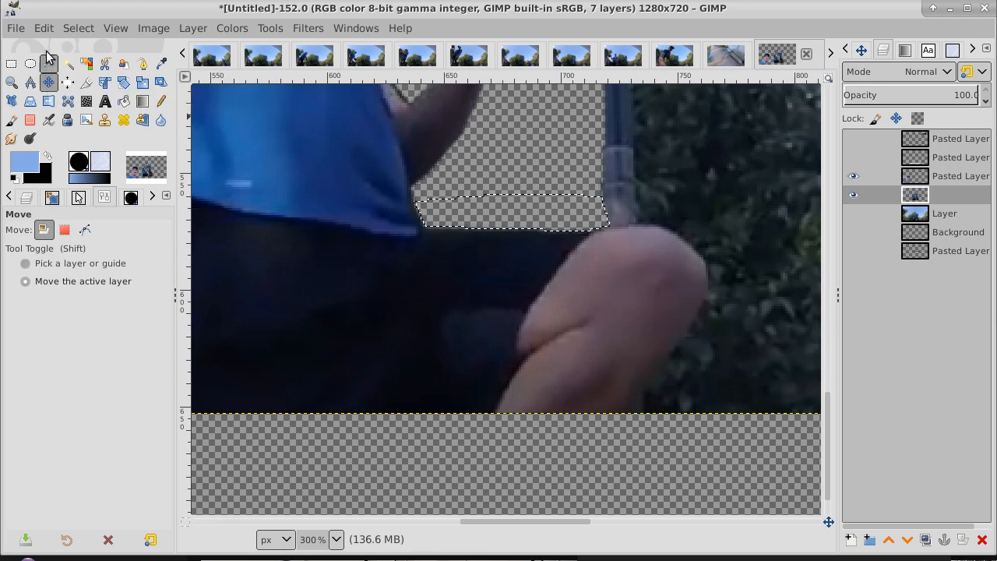
left_click(67, 28)
left_click(78, 70)
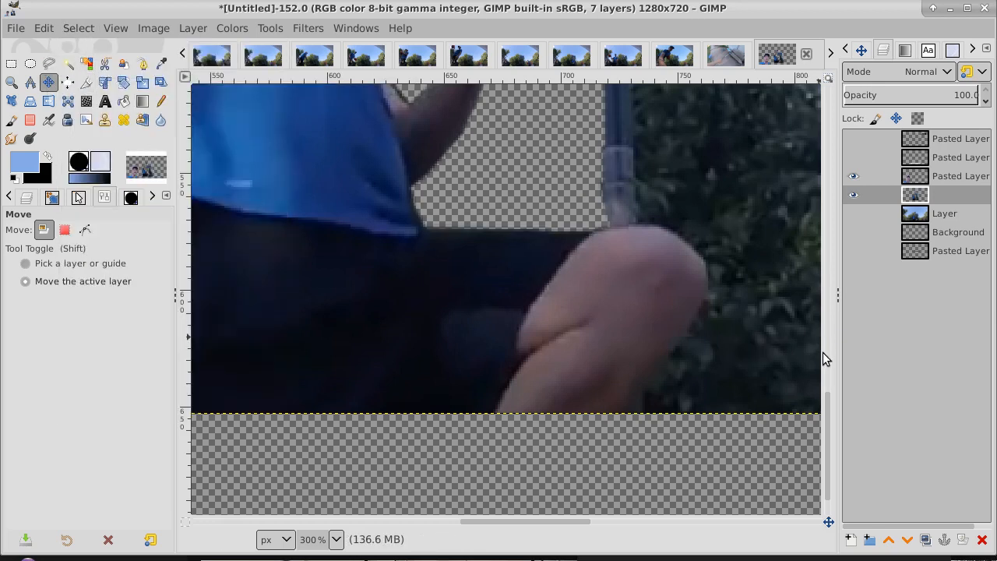
Begin a new feathered free selection just below the layer's lower edge and trace the outer side of the leg up to the knee.
left_click_drag(549, 523, 600, 524)
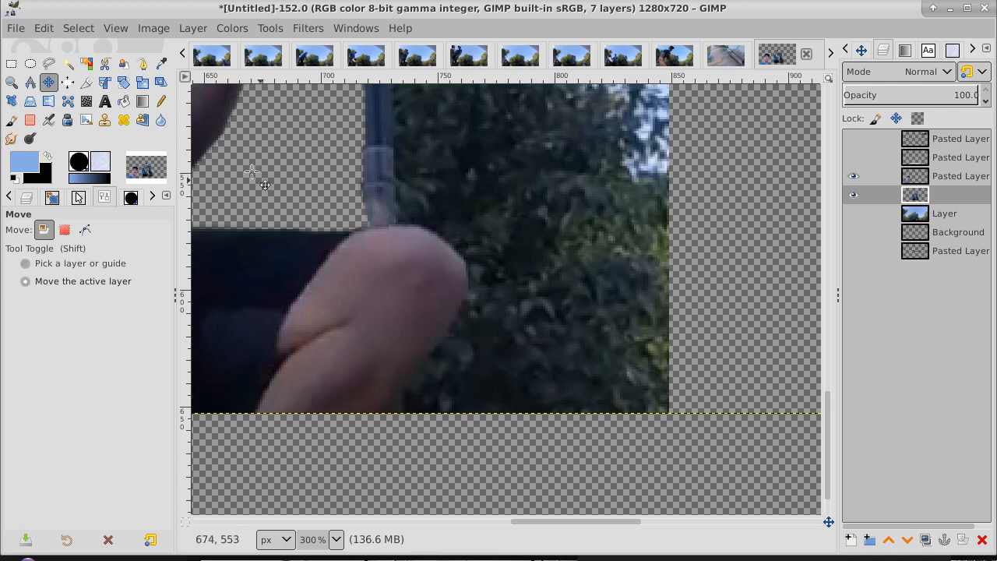
left_click(141, 65)
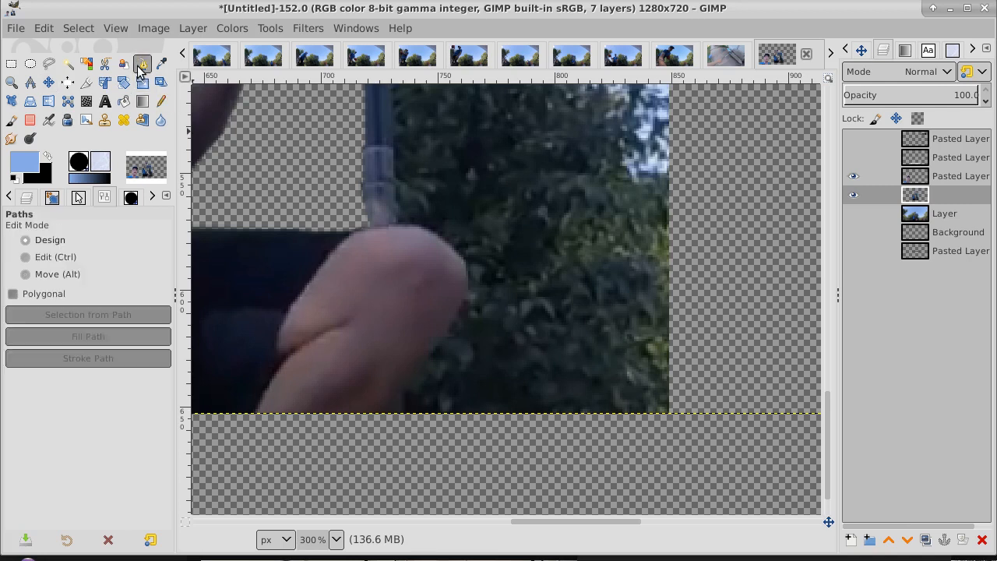
left_click(49, 64)
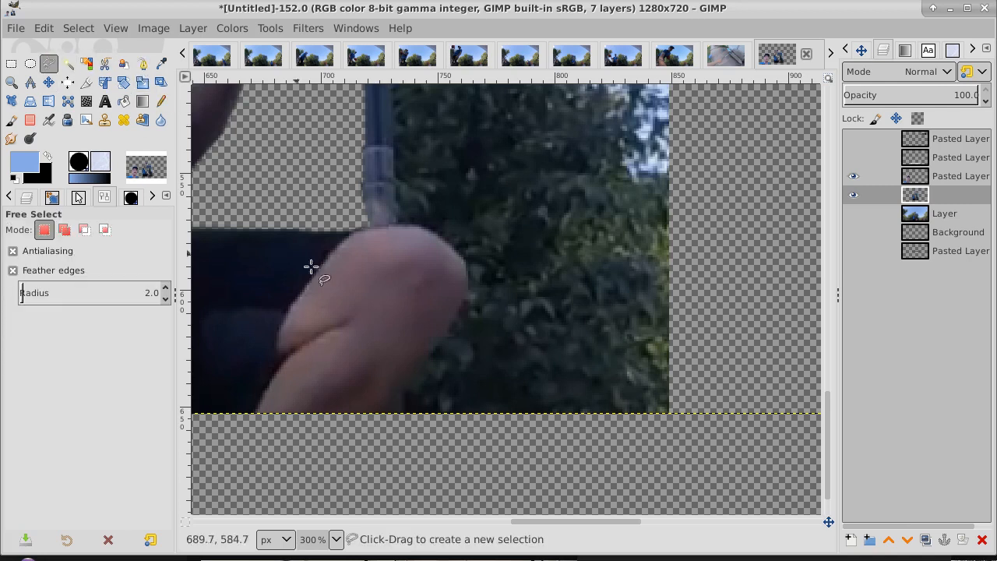
left_click(381, 421)
left_click(401, 393)
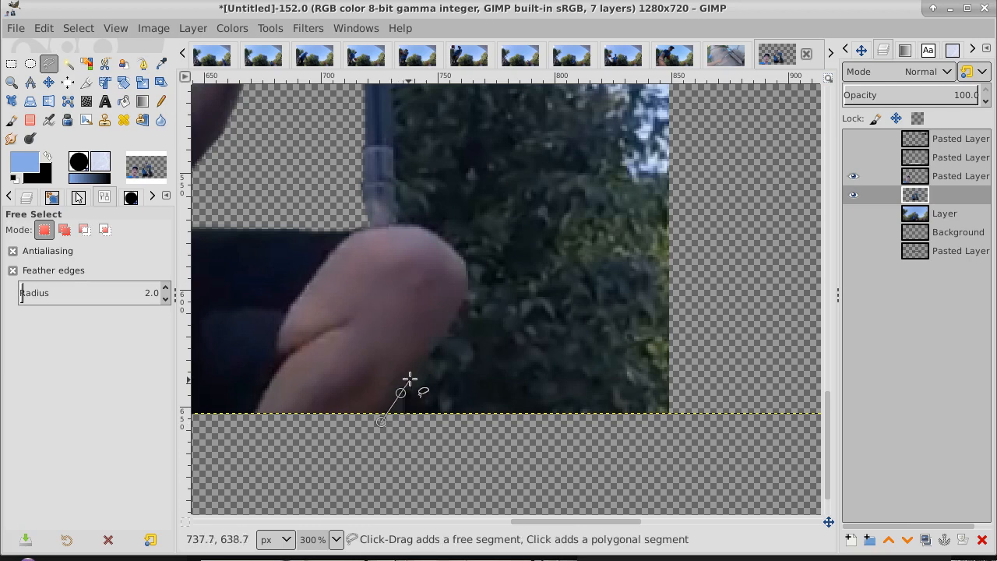
left_click(446, 336)
left_click(457, 317)
left_click(465, 292)
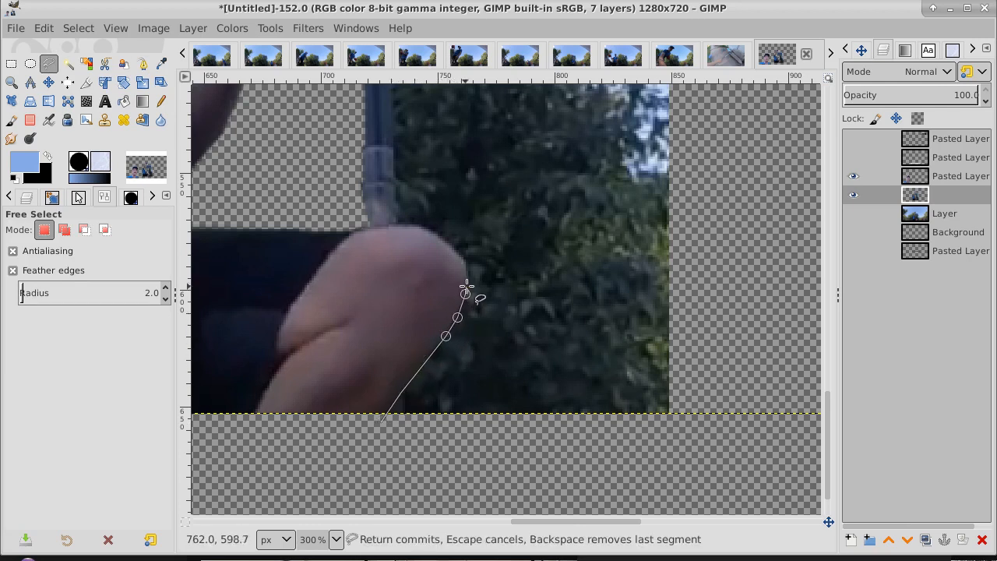
Continue the outline around the curve of the knee to the base of the hoop pole.
left_click(468, 266)
left_click(456, 250)
left_click(440, 236)
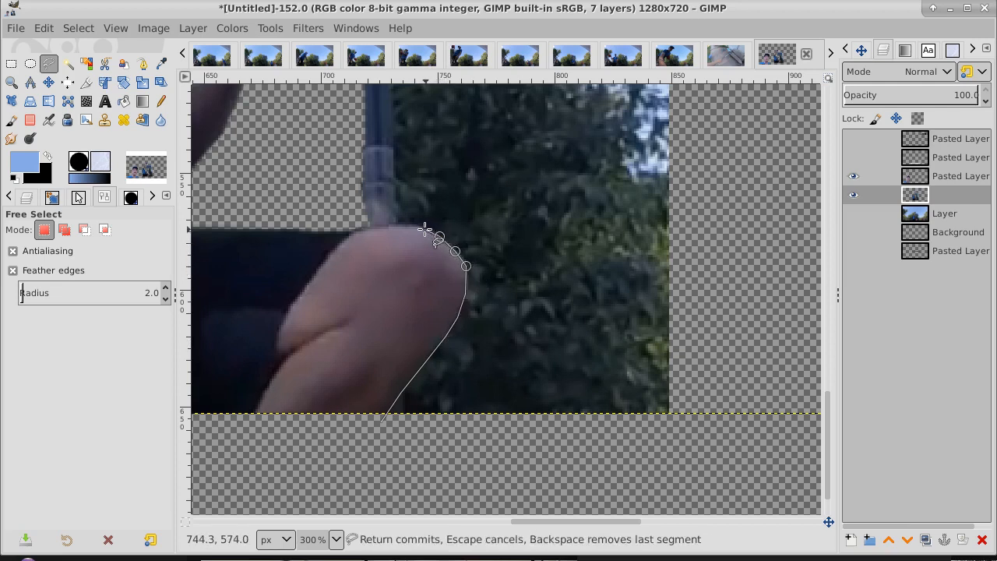
left_click(423, 229)
left_click(395, 224)
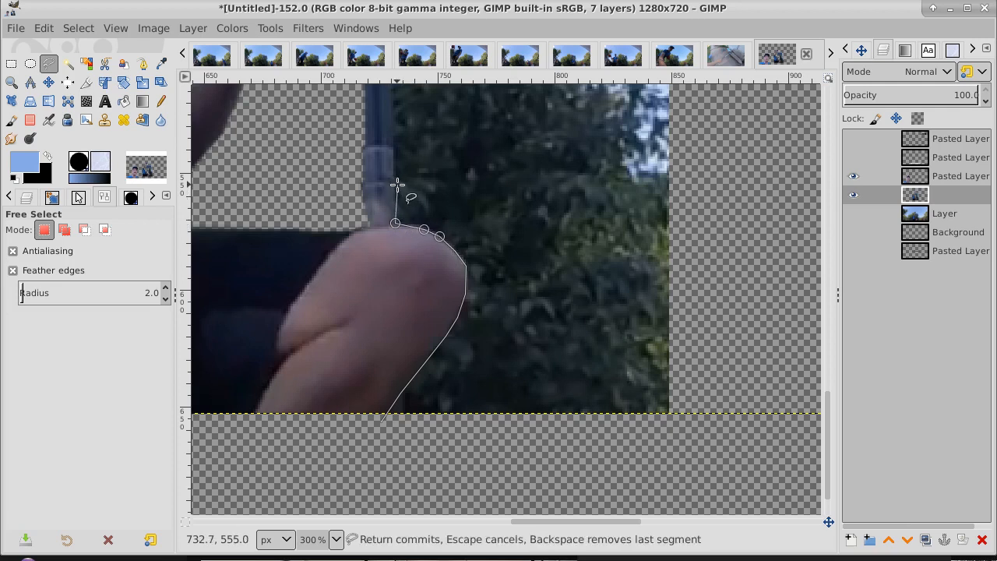
Run the outline up the pole's foliage-side edge and around the net's lower edge to the backboard.
left_click(395, 184)
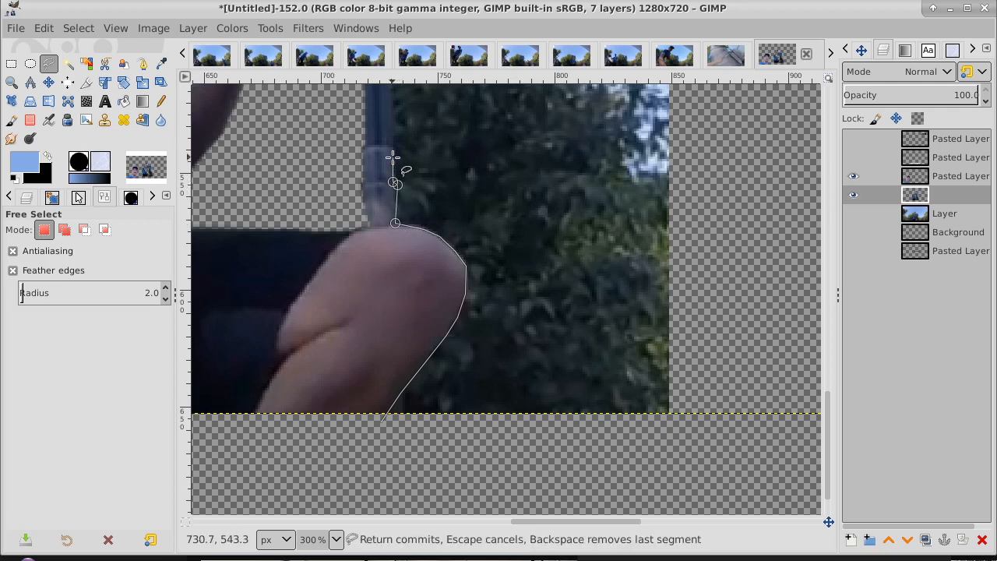
left_click(395, 150)
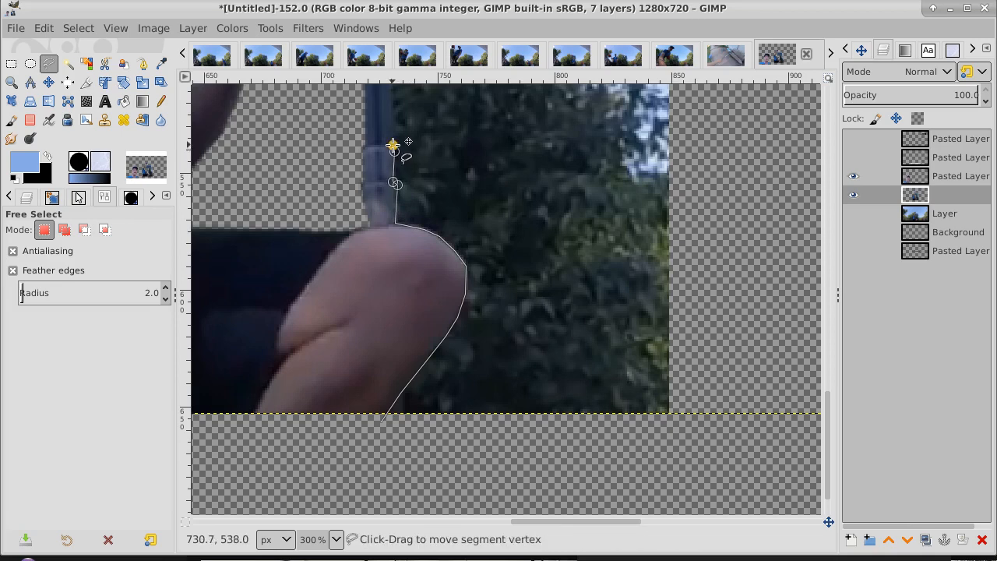
left_click_drag(392, 146, 386, 485)
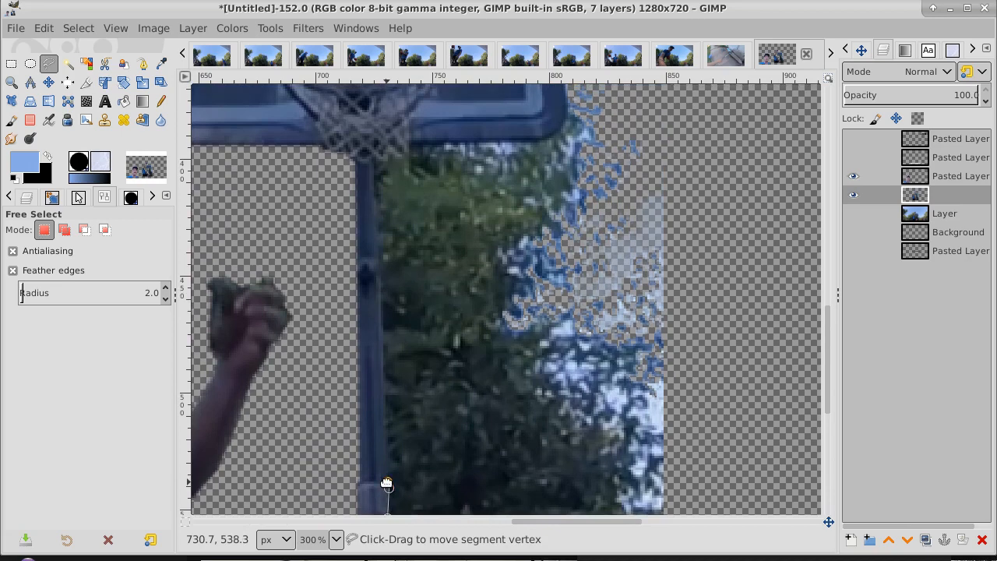
left_click(377, 166)
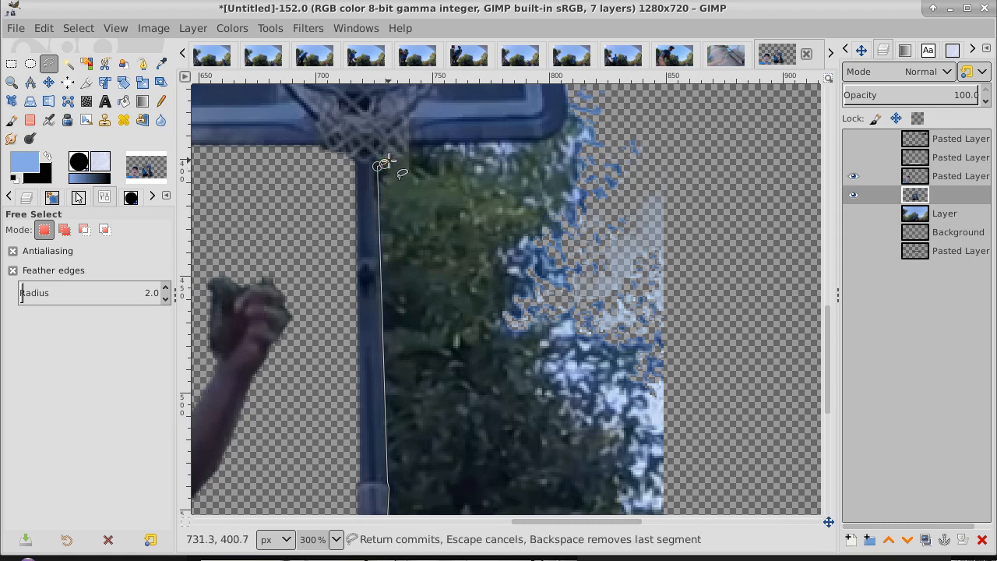
left_click(391, 160)
left_click(407, 161)
left_click(413, 148)
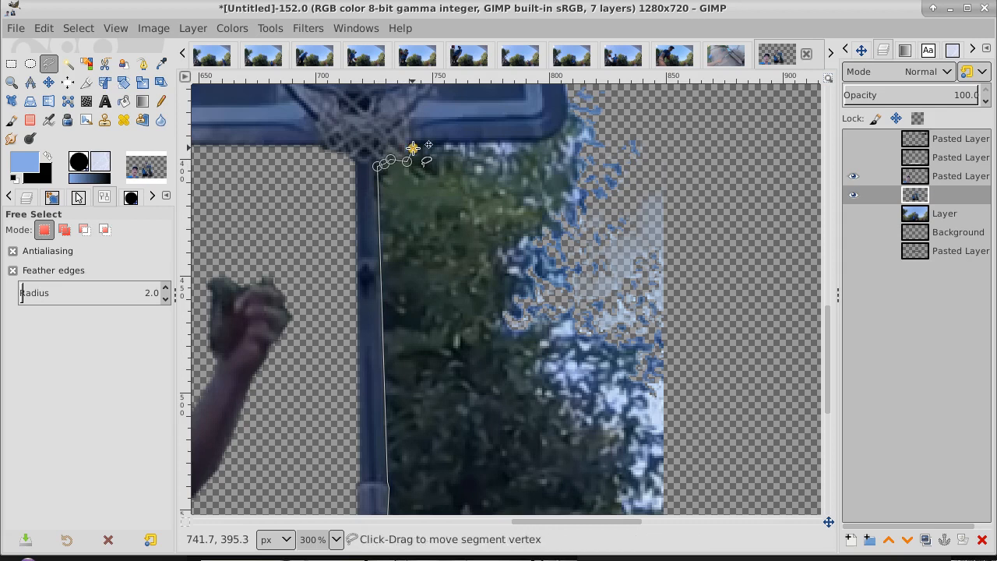
left_click(421, 143)
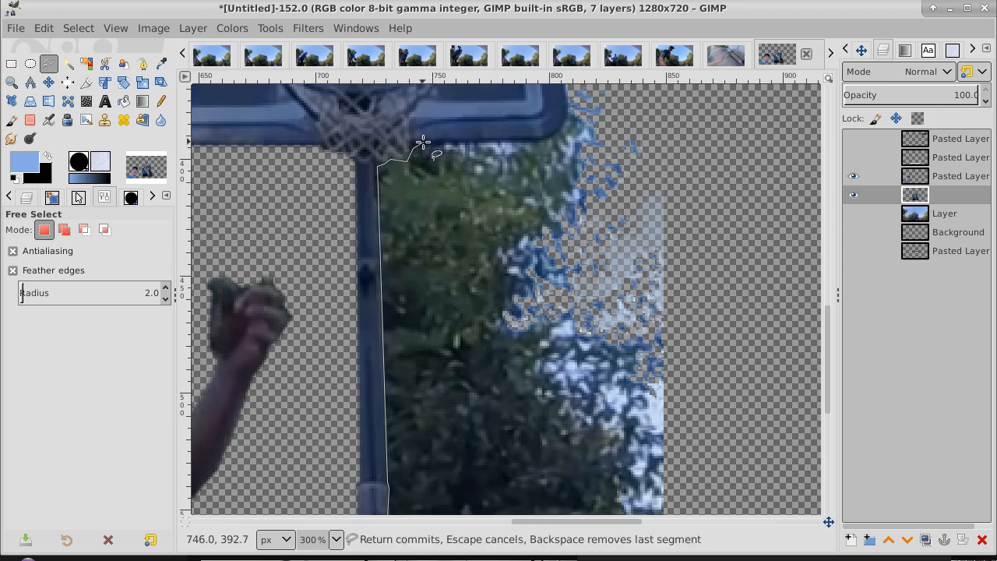
Follow the backboard's lower edge outward and around its rounded corner onto the side edge.
left_click(541, 143)
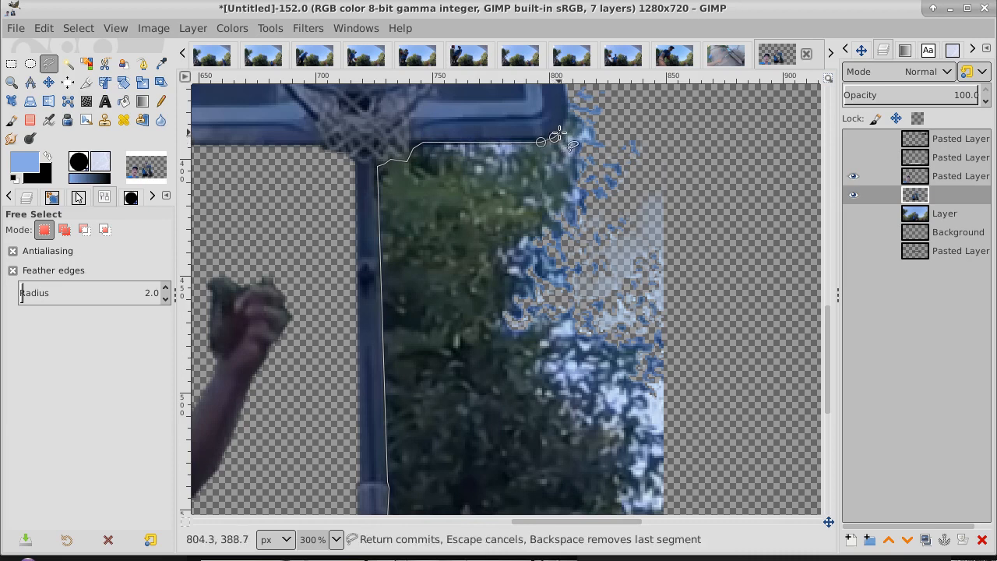
left_click(559, 133)
left_click(565, 127)
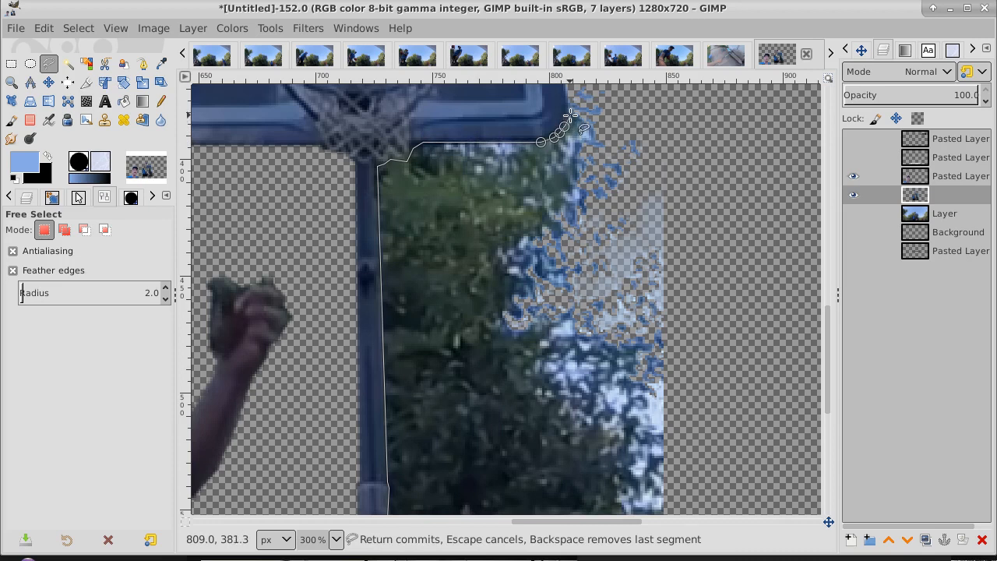
left_click(570, 116)
left_click(572, 104)
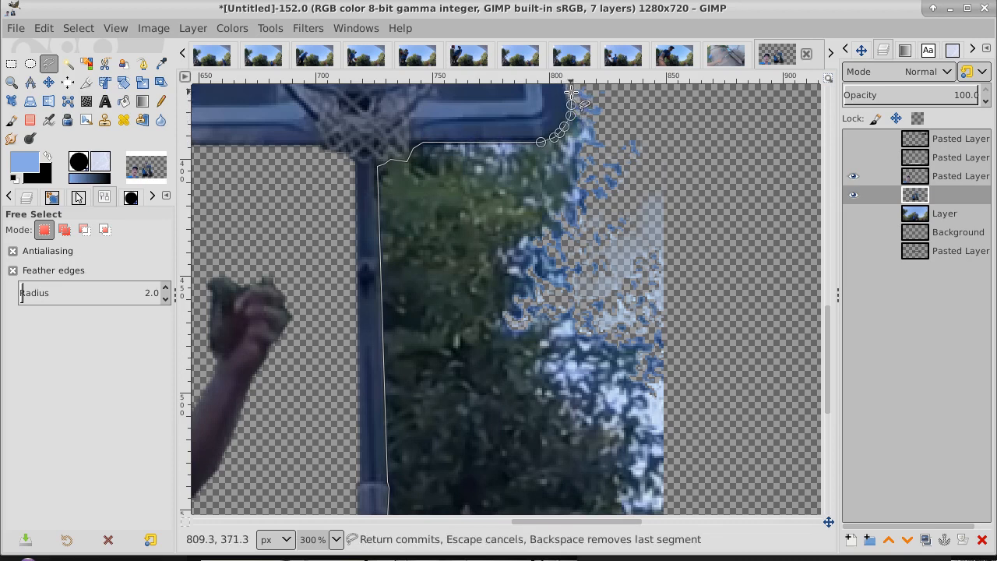
left_click(572, 91)
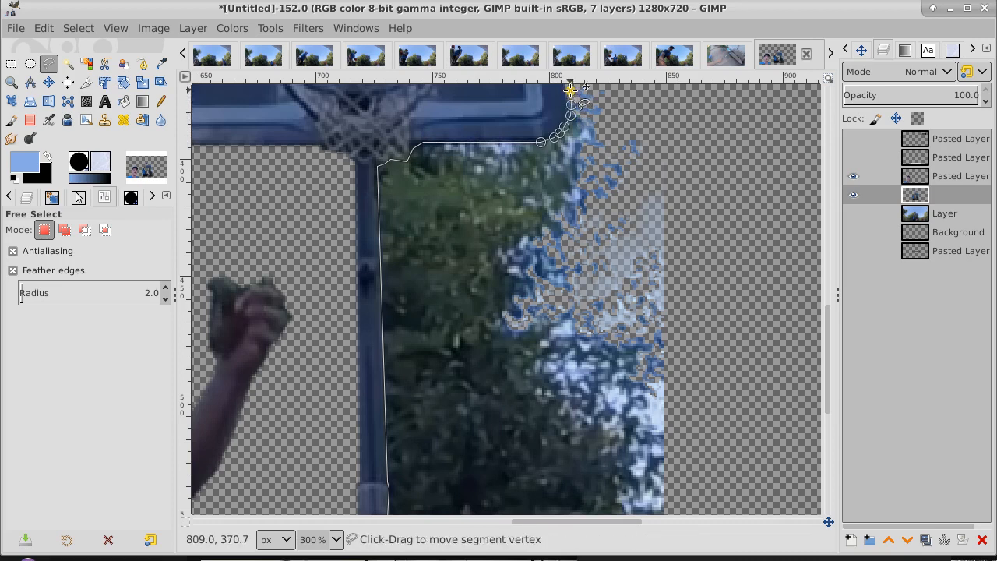
Take the outline through the transparent area around the remaining foliage and close it at the starting point below the leg.
left_click(761, 112)
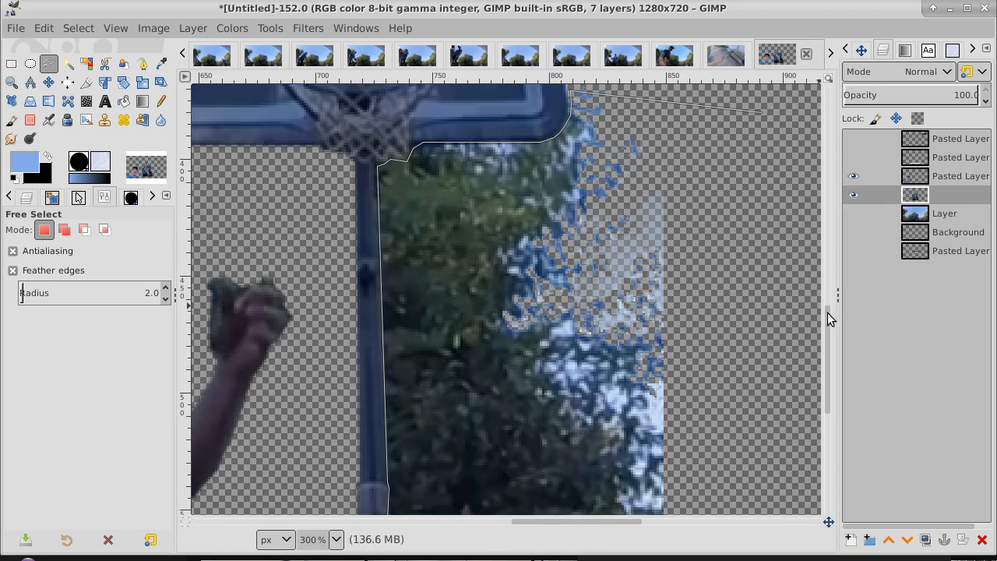
left_click_drag(828, 313, 827, 419)
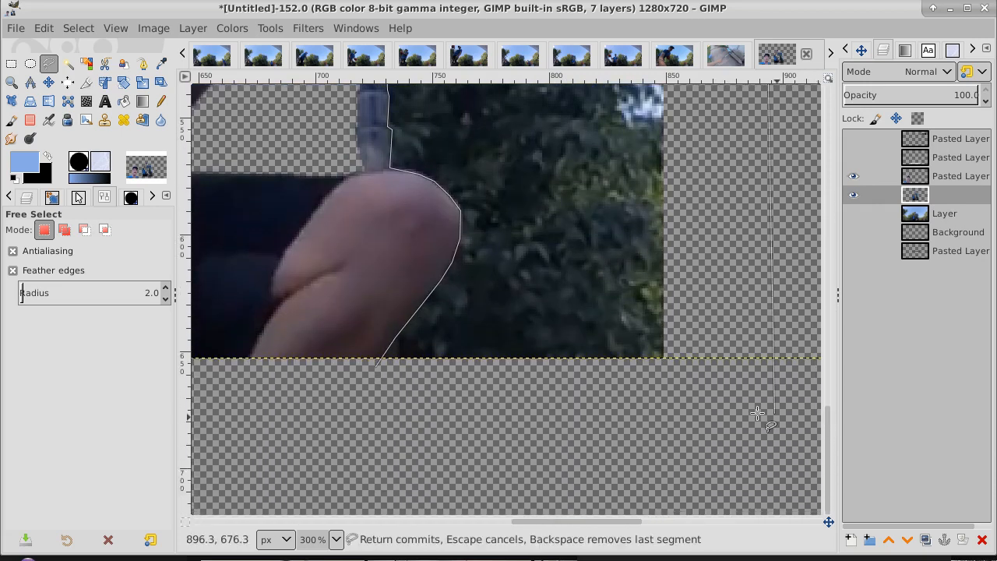
left_click(686, 382)
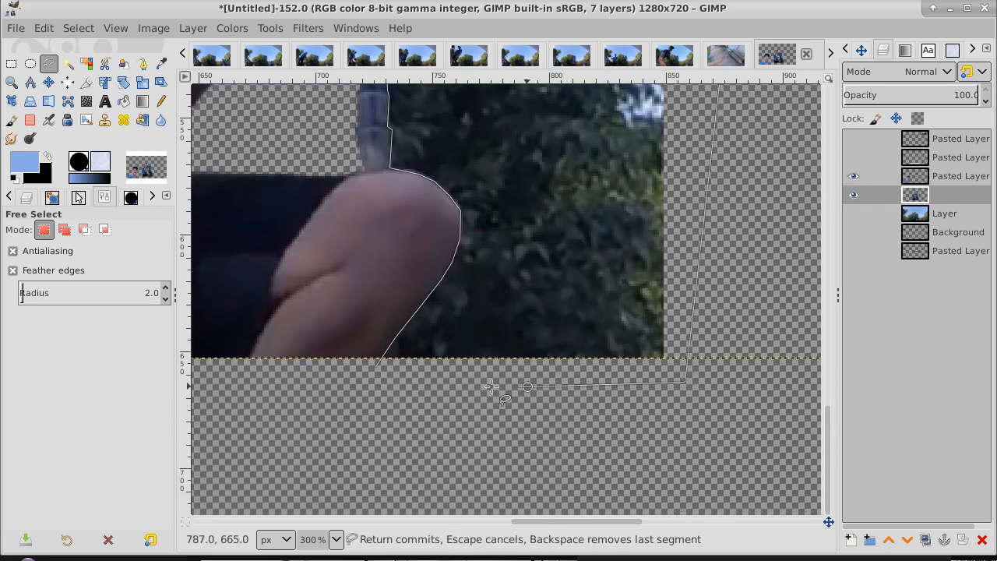
left_click(375, 367)
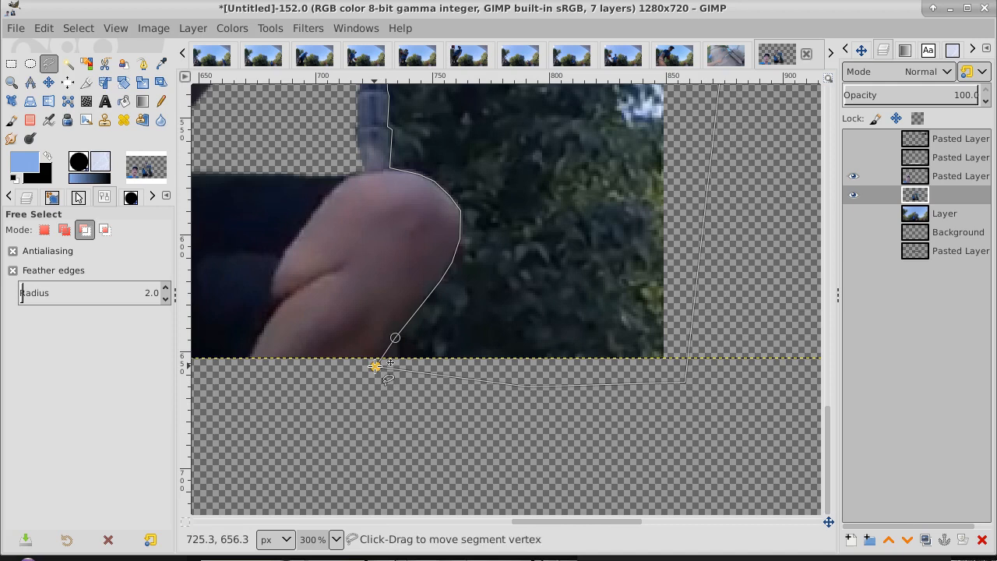
Commit the selection and delete the enclosed foliage beside the pole and knee from Layer copy.
left_click(48, 82)
key("Delete")
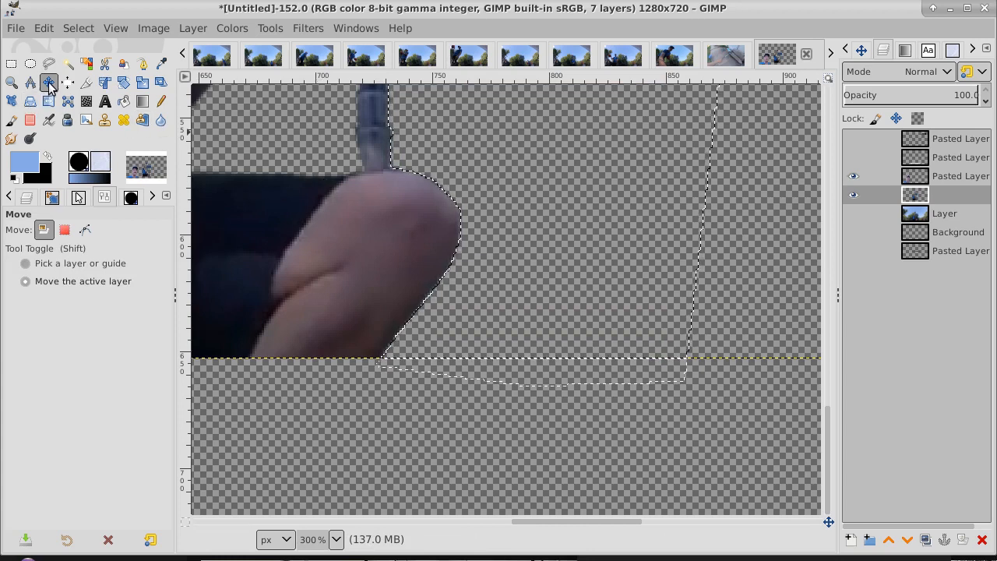
left_click(11, 82)
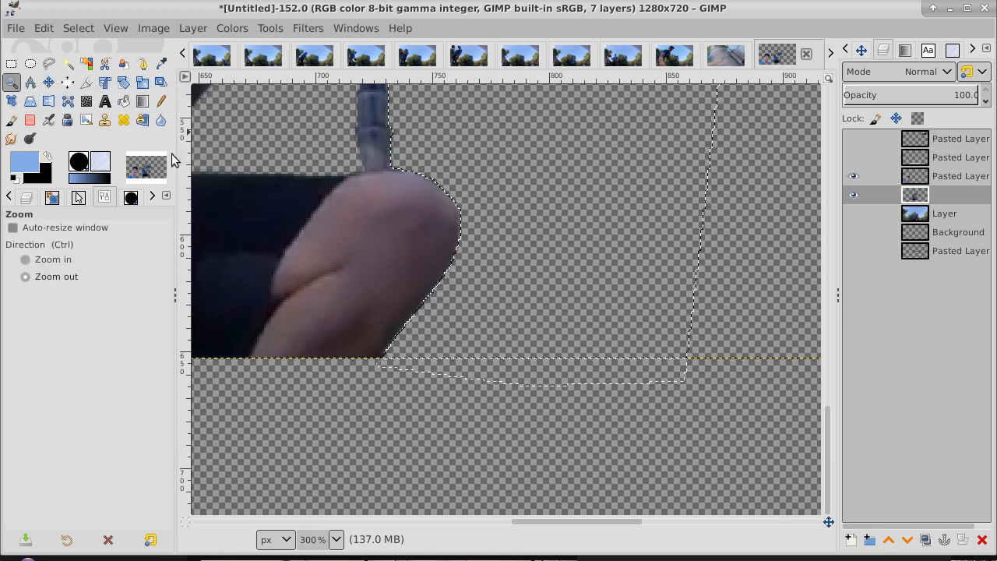
left_click(527, 249)
left_click(528, 251)
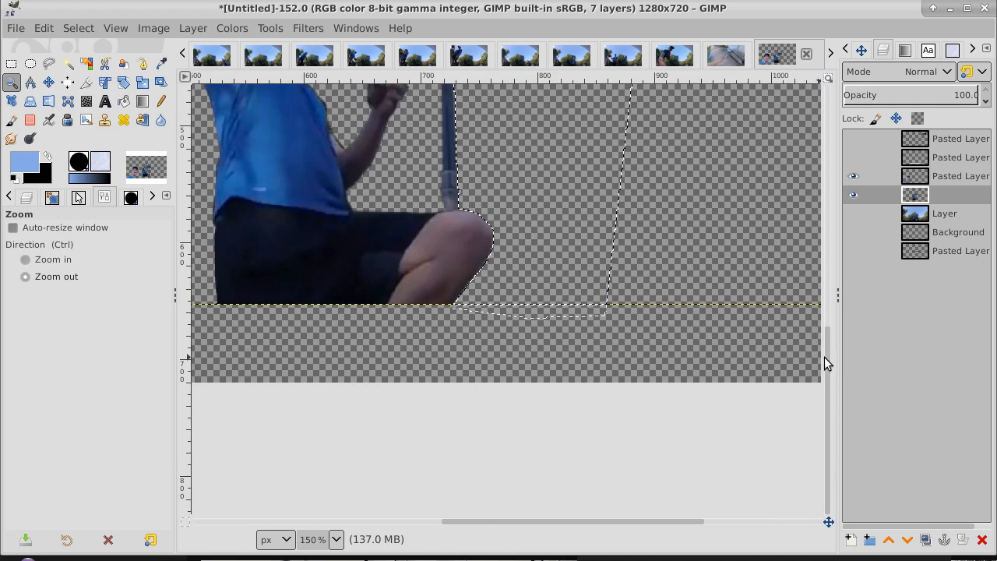
left_click_drag(824, 357, 819, 214)
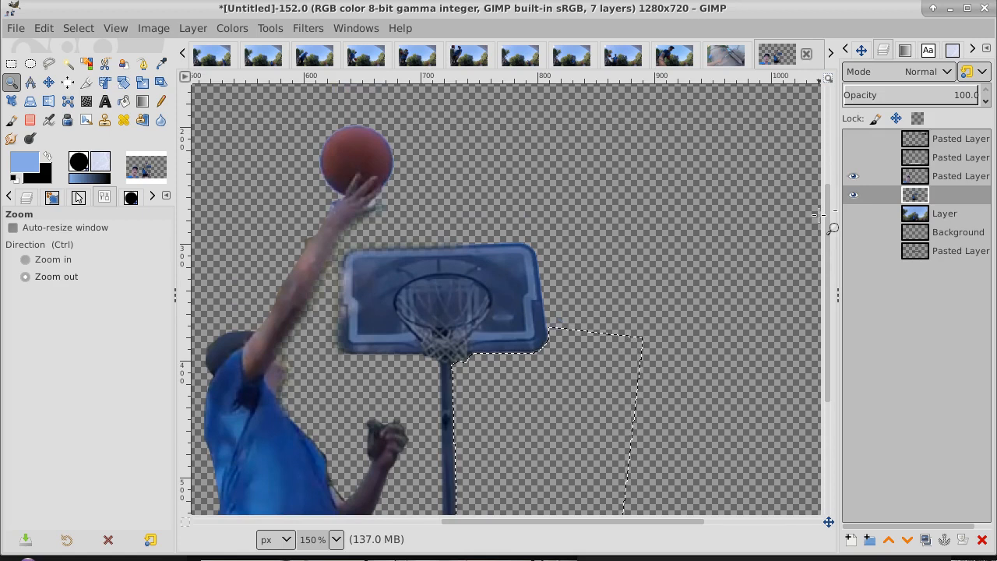
Clear the selection beside the pole and backboard.
left_click(80, 28)
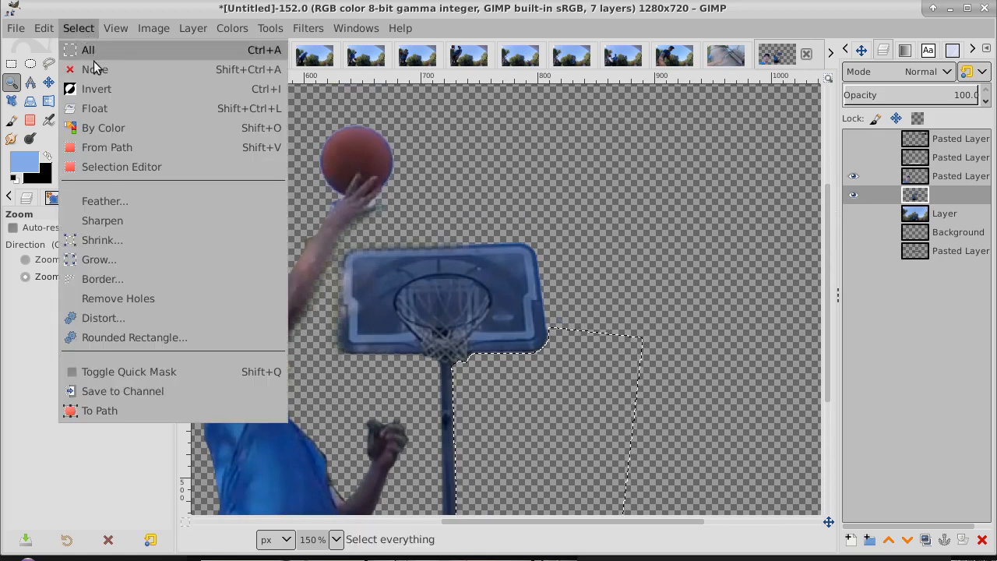
left_click(94, 69)
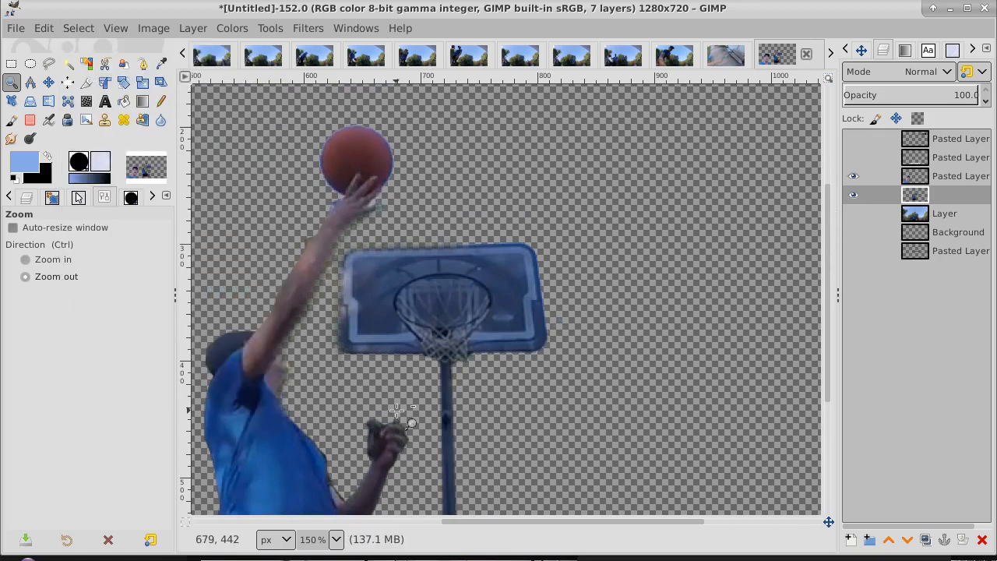
left_click_drag(457, 523, 427, 527)
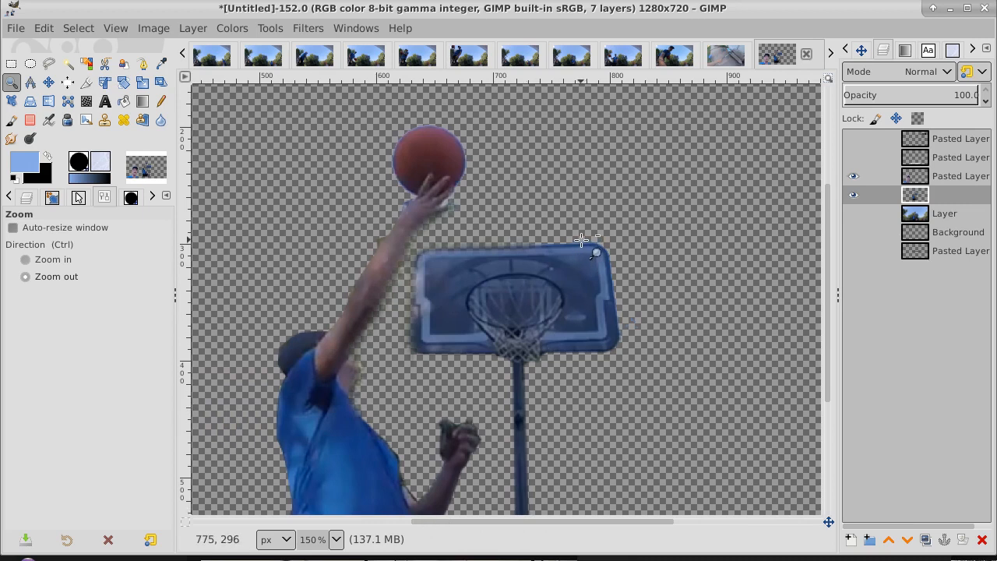
left_click(451, 206)
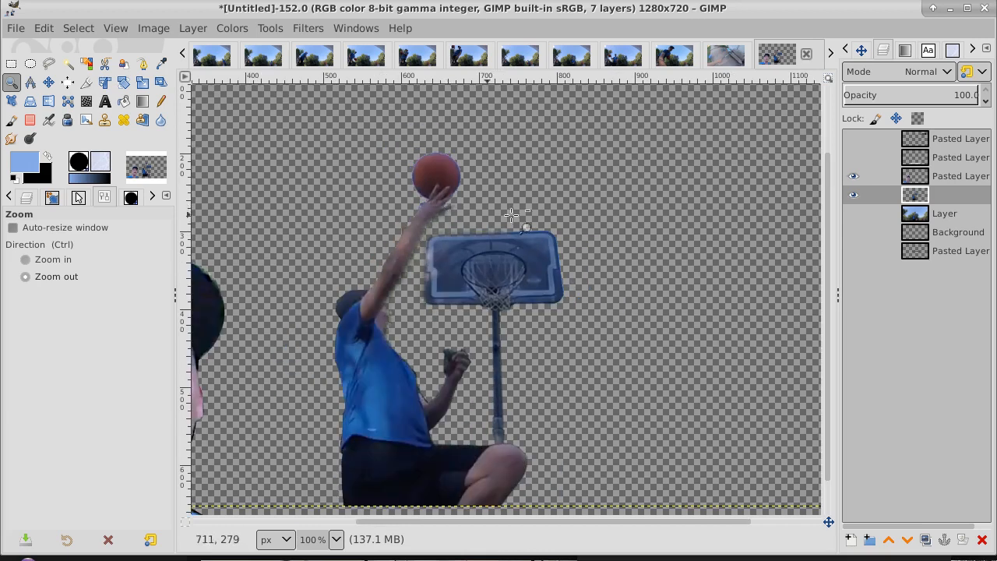
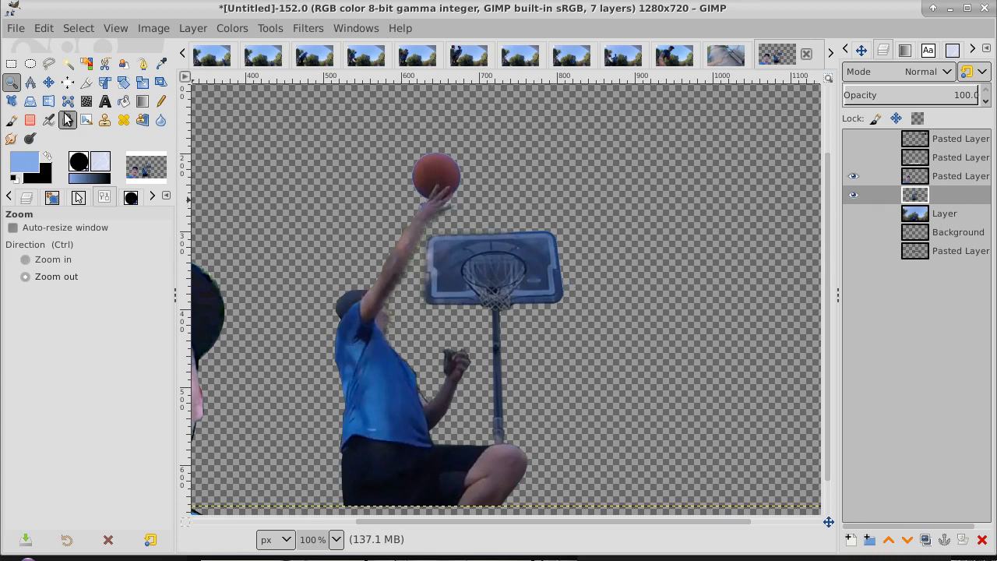
Start a free-select outline with feathered edges at radius 2.0 beside the player's face and follow the raised arm's backboard-side edge up to the hand.
left_click(50, 64)
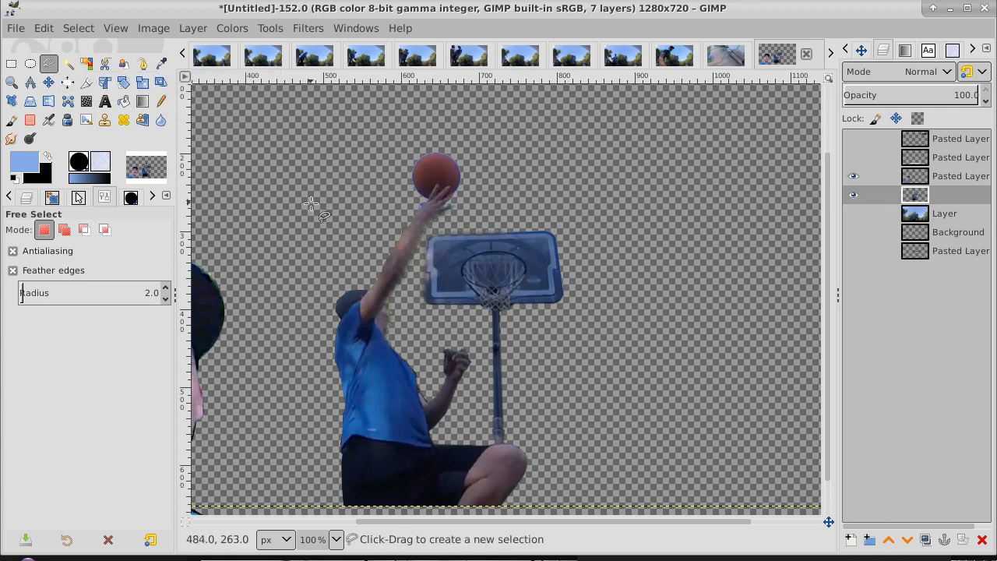
left_click(386, 304)
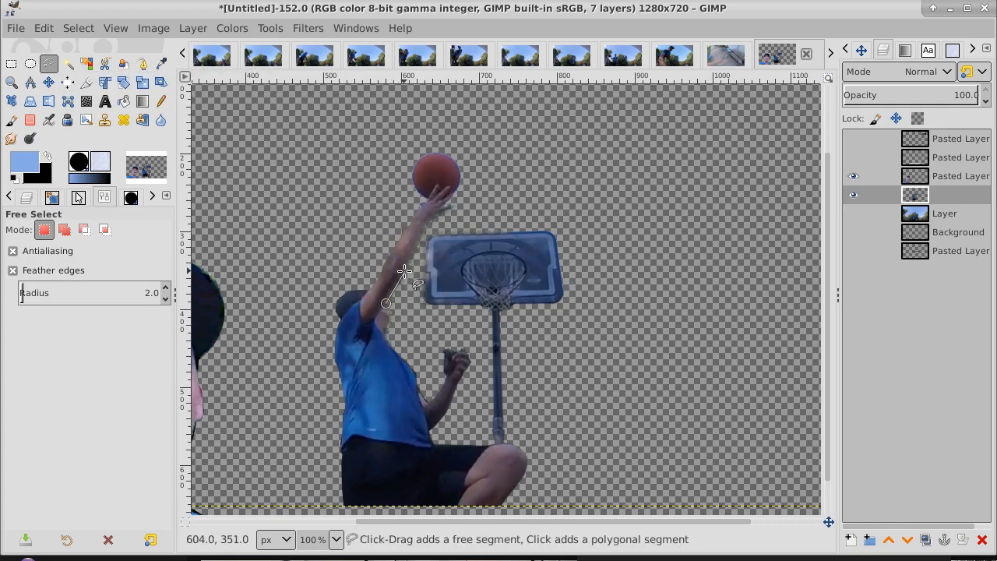
left_click(404, 272)
left_click(412, 257)
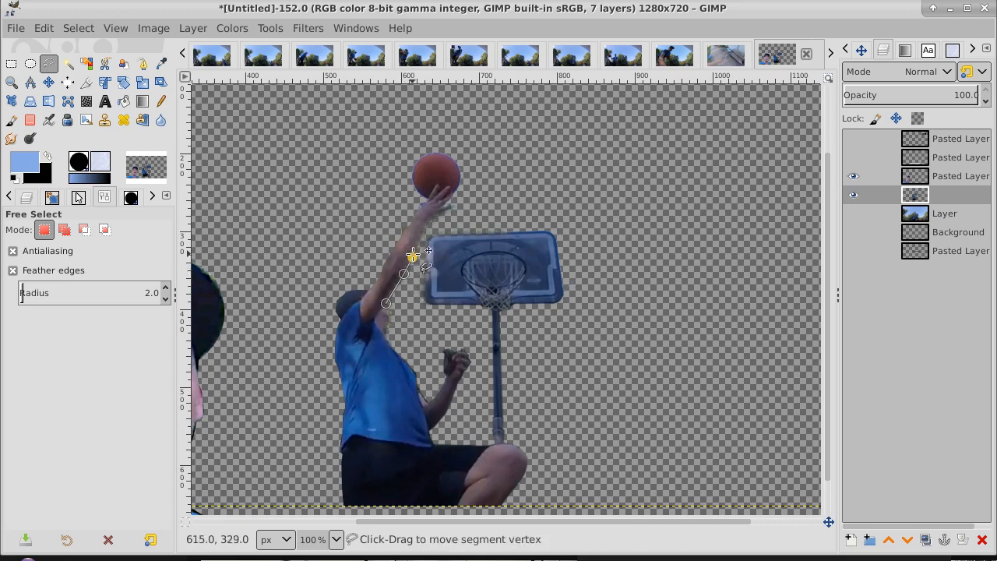
left_click(417, 246)
left_click(420, 236)
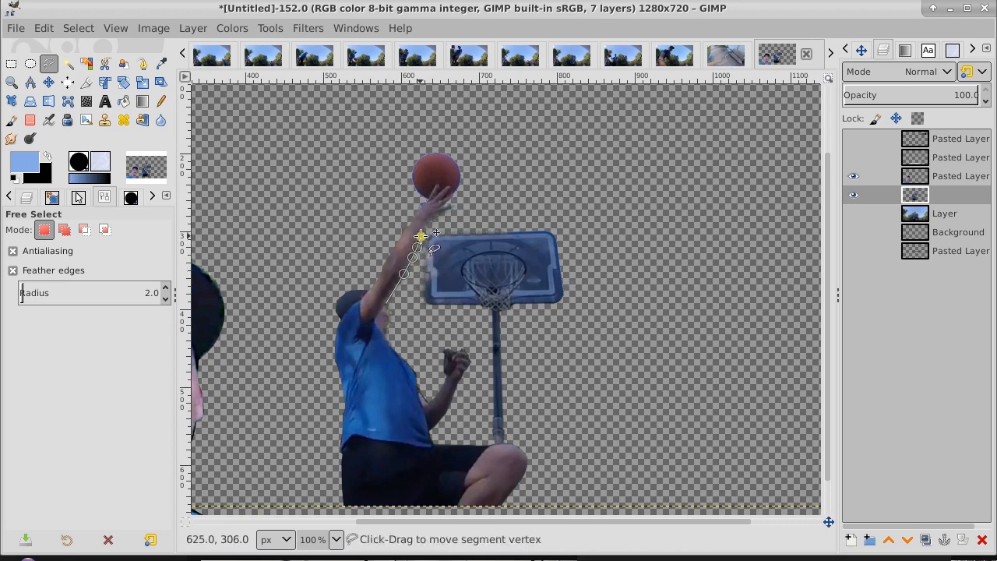
left_click(425, 225)
left_click(433, 218)
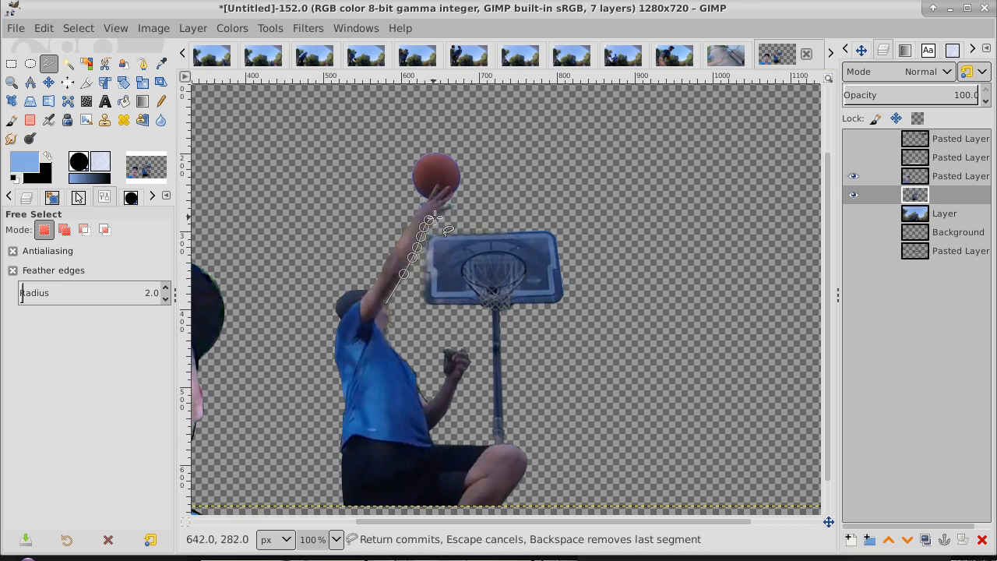
left_click(443, 214)
left_click(452, 211)
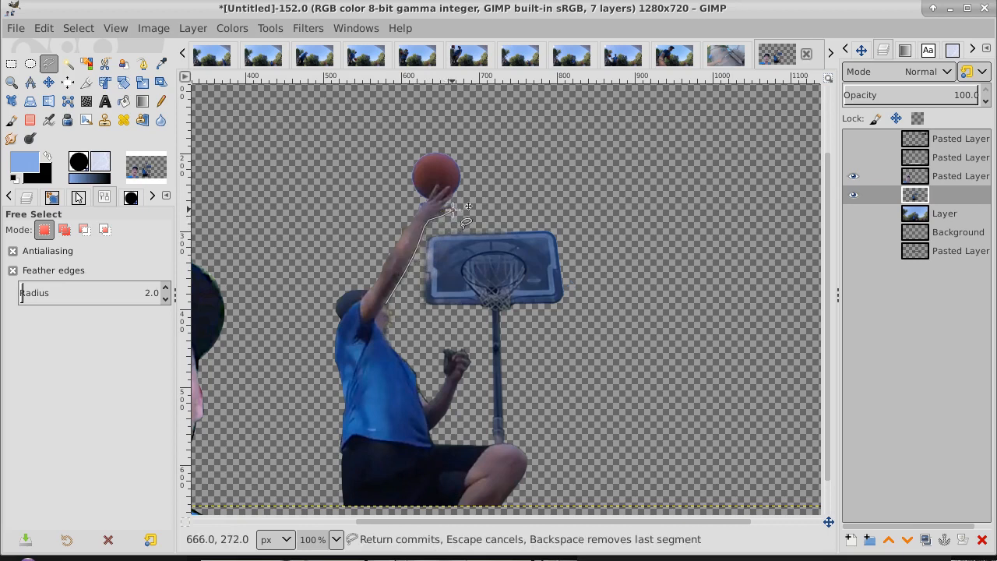
Take the outline over to the backboard's upper edge, back along it and down its player-side edge, and close it beside the face.
left_click(471, 205)
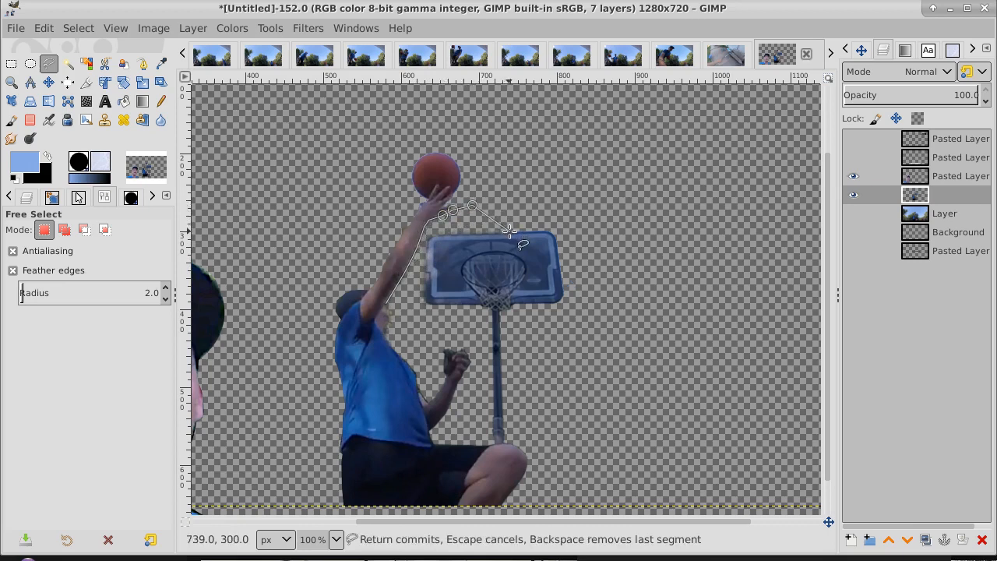
left_click(509, 231)
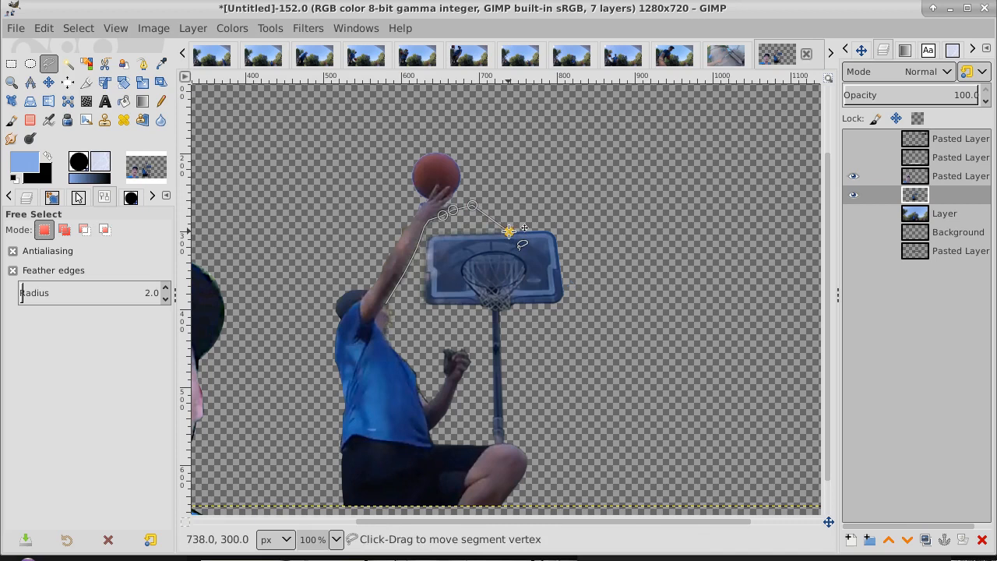
left_click(448, 234)
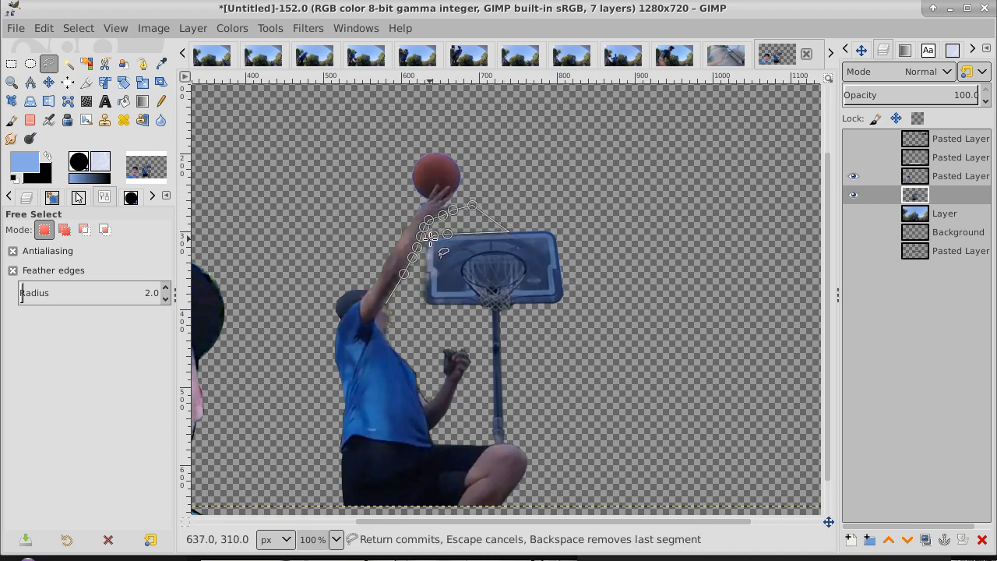
left_click(424, 286)
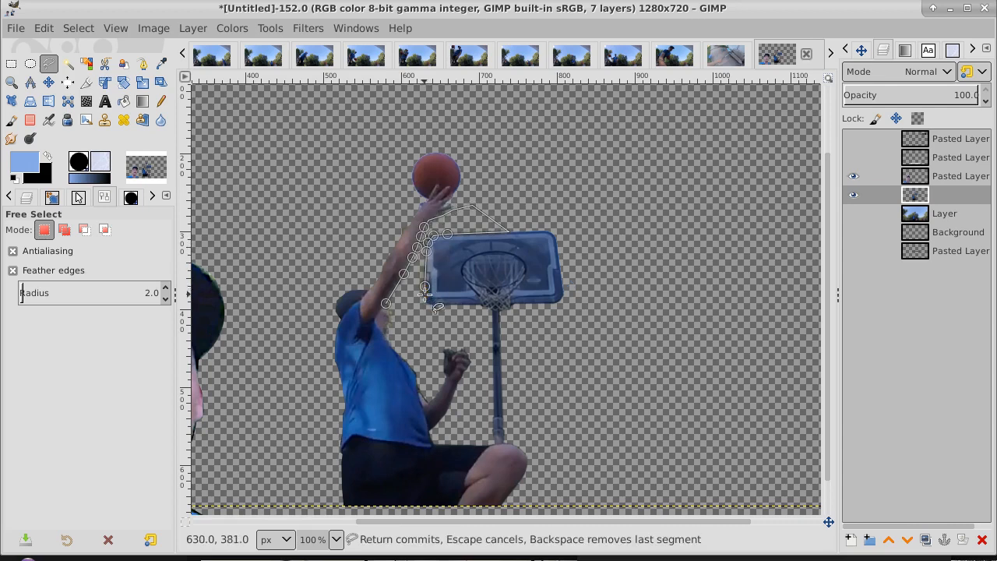
left_click(424, 299)
left_click(411, 311)
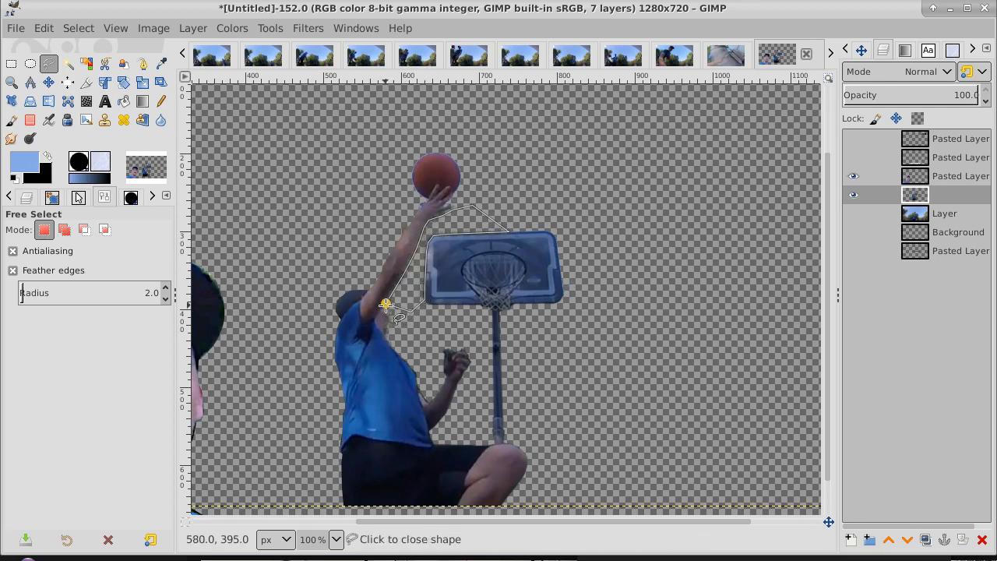
left_click(386, 305)
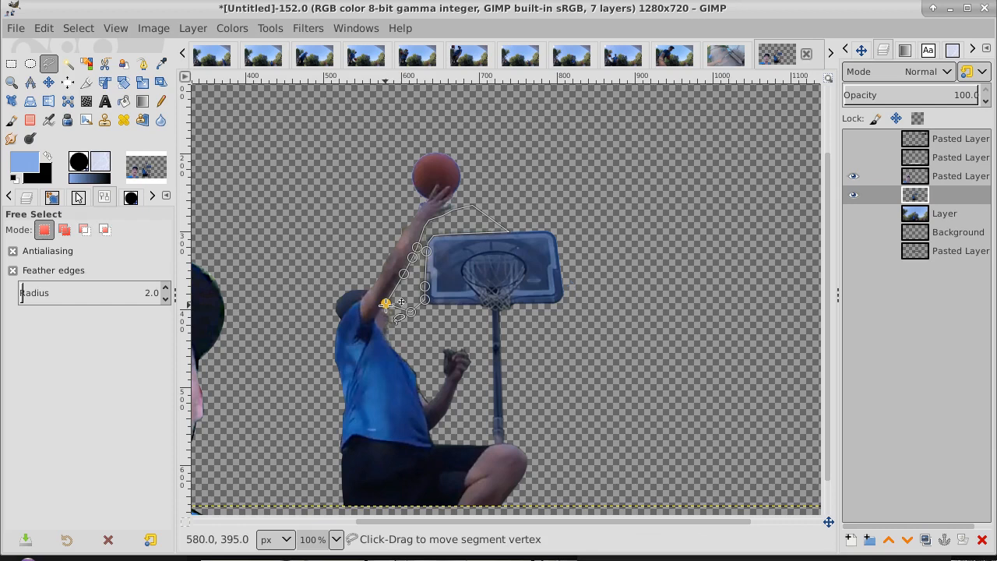
Commit the selection, delete the enclosed fringe between the raised arm and the backboard, and clear the selection.
left_click(49, 83)
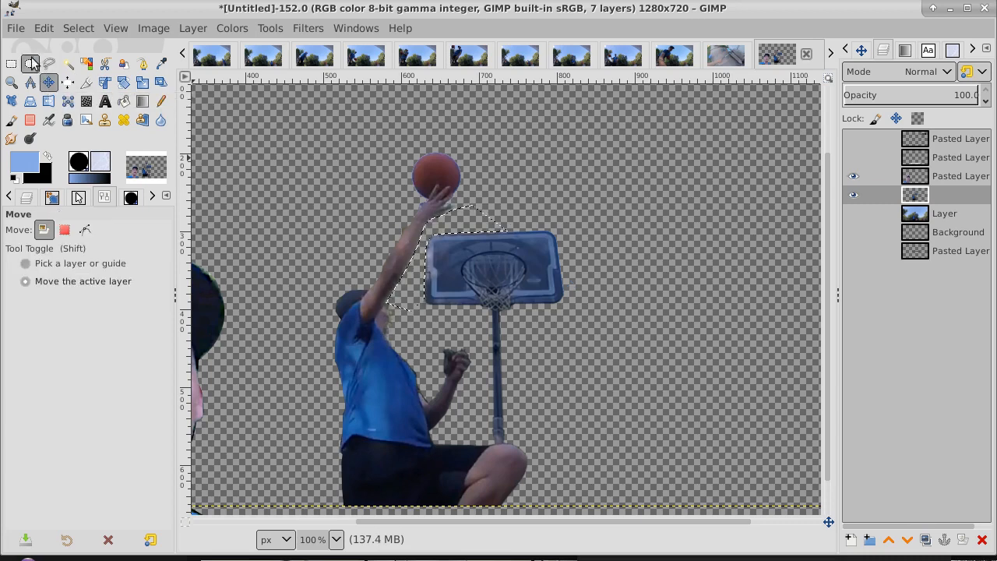
left_click(75, 29)
left_click(91, 70)
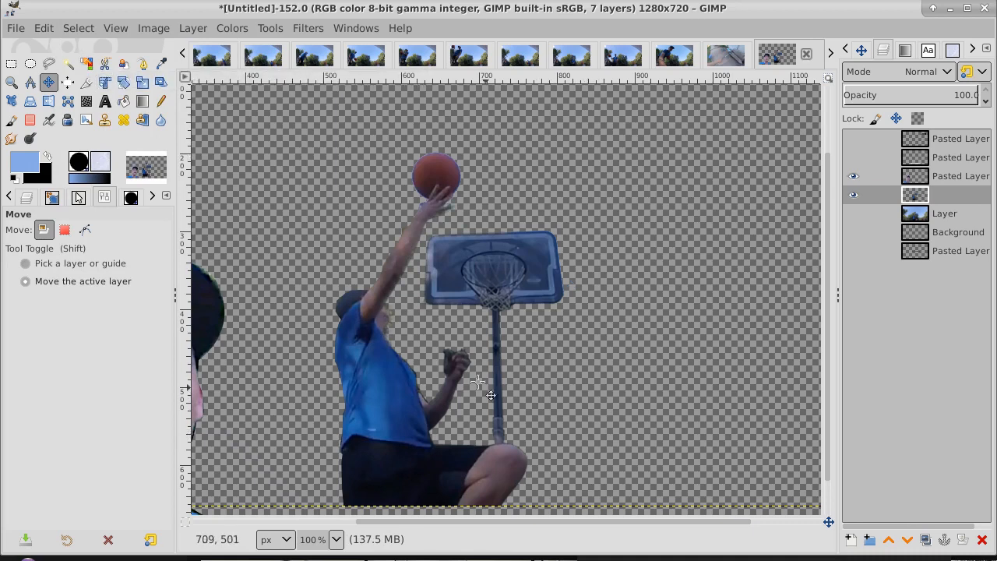
left_click(78, 29)
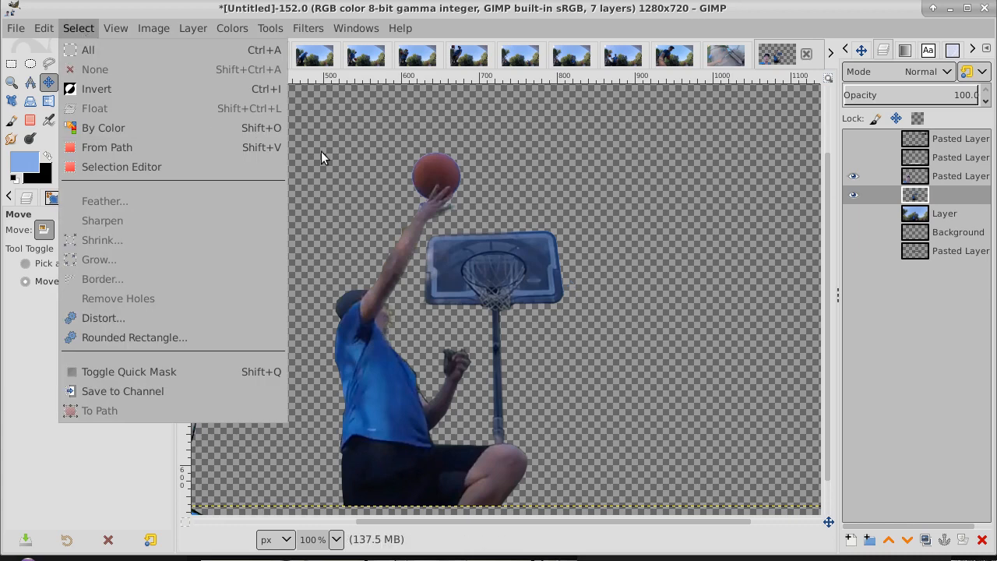
left_click(331, 165)
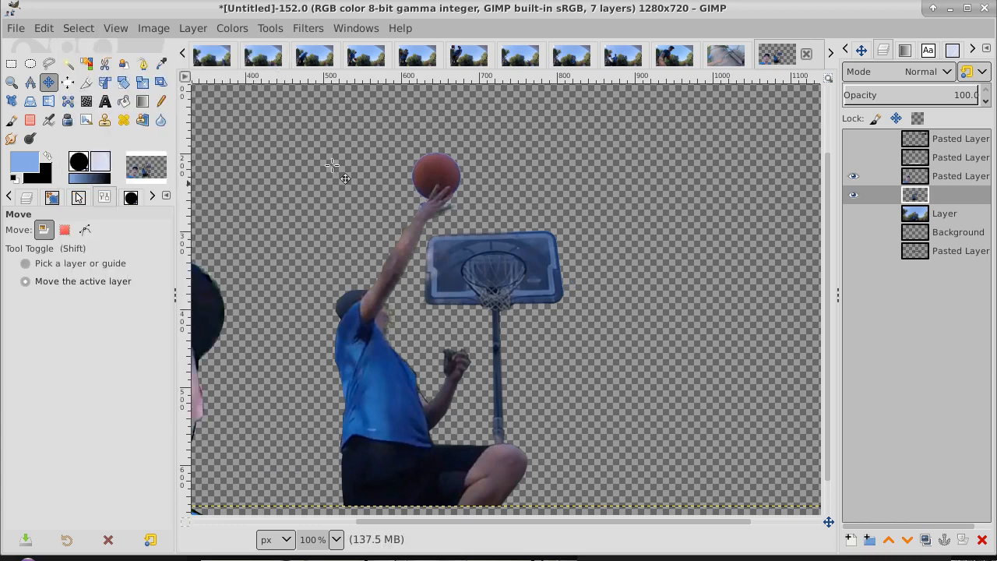
Fuzzy-select the transparent background at threshold 0.0 to check for leftover pixels around the cutout, and clear the selection.
left_click(68, 64)
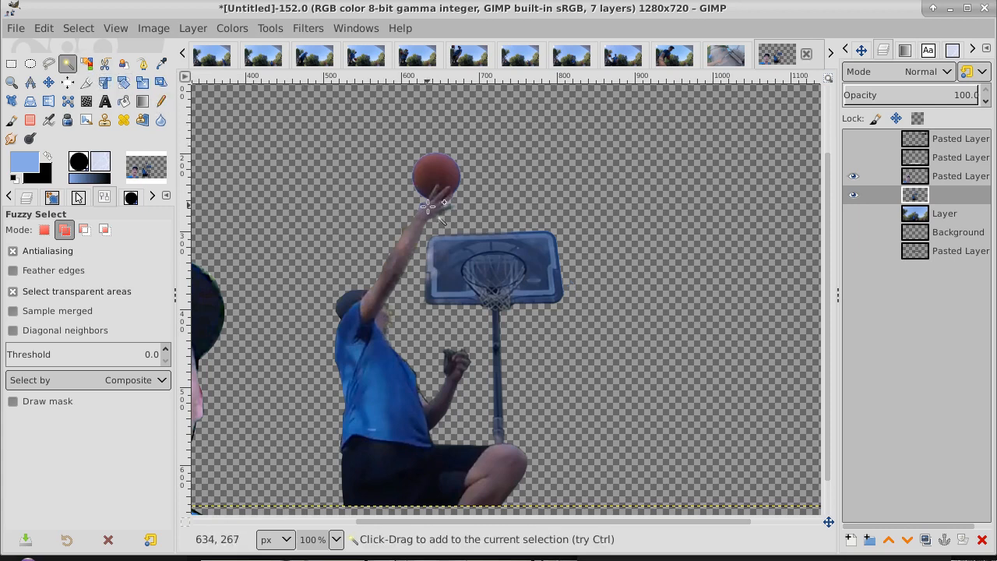
left_click(339, 211)
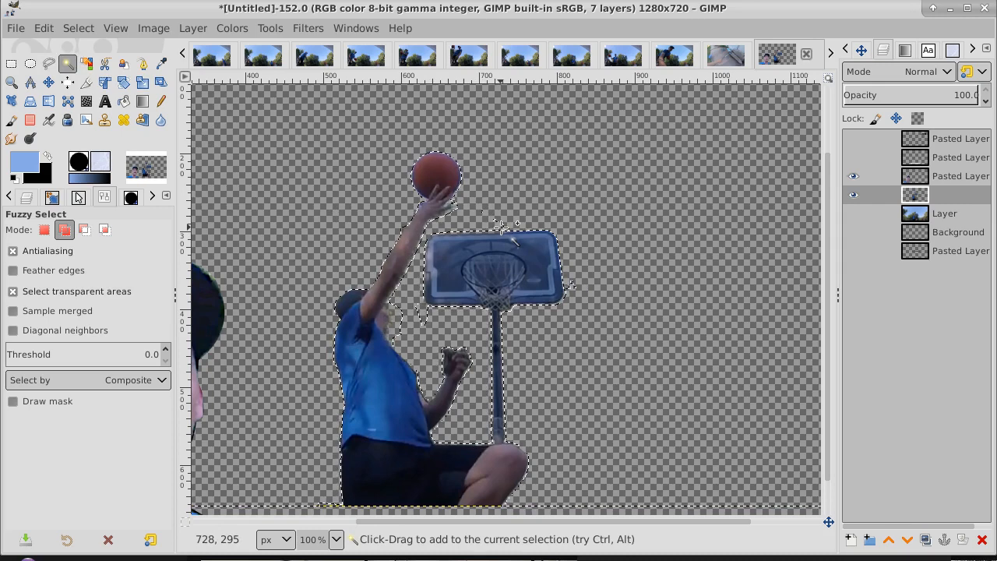
left_click(76, 29)
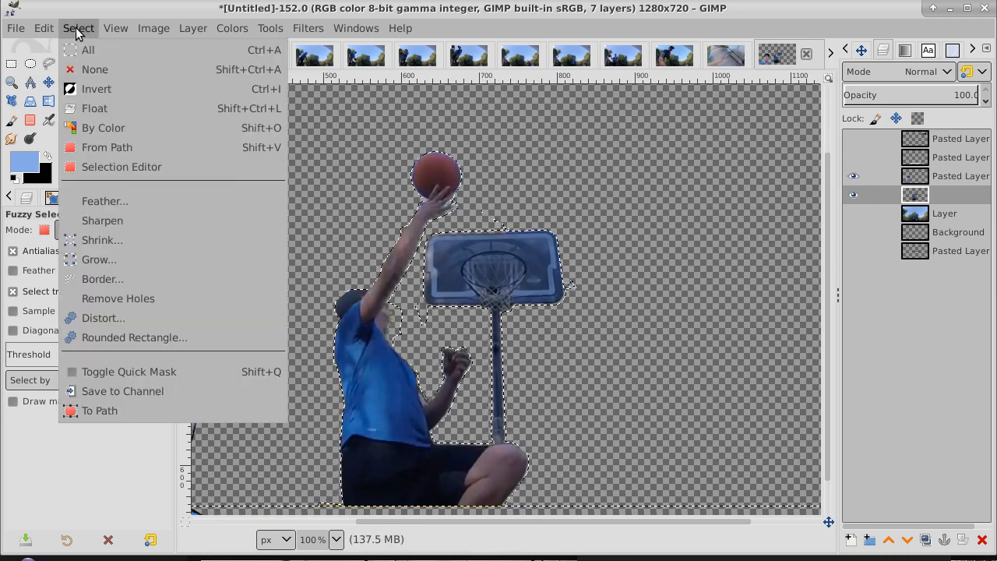
left_click(94, 71)
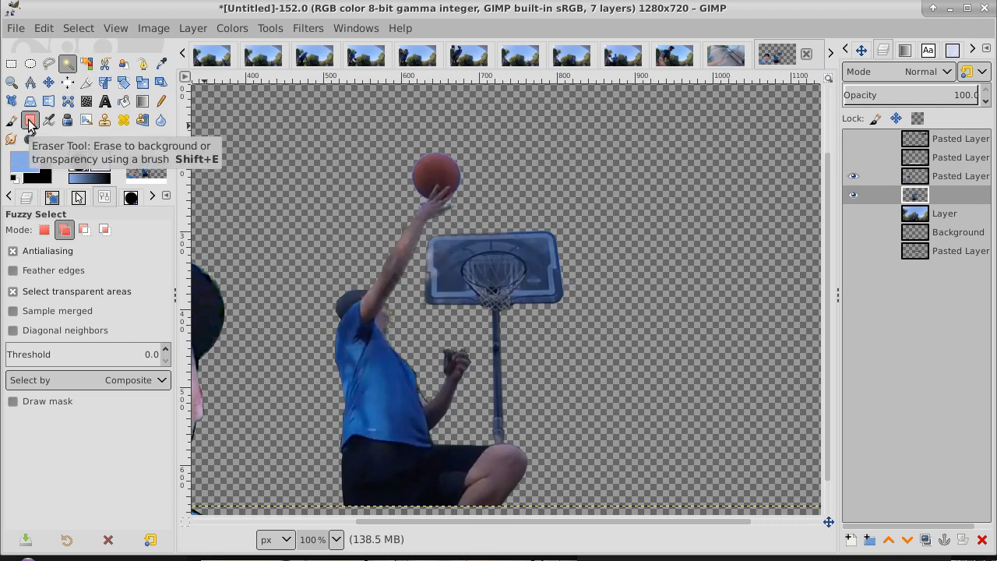
Erase the leftover specks above the backboard at brush size 51, and recheck the cutout's edges with a temporary fuzzy selection.
left_click(30, 119)
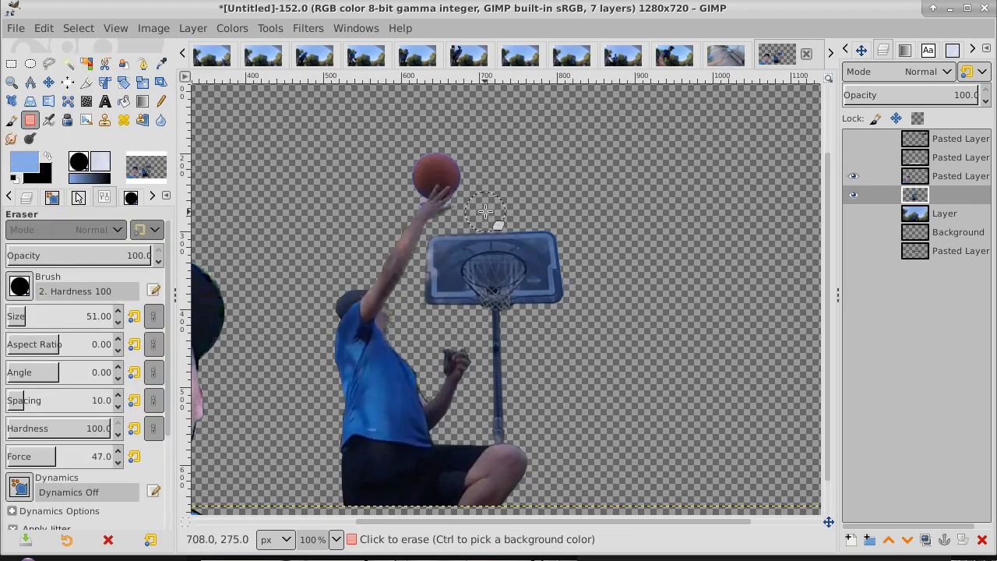
left_click(509, 212)
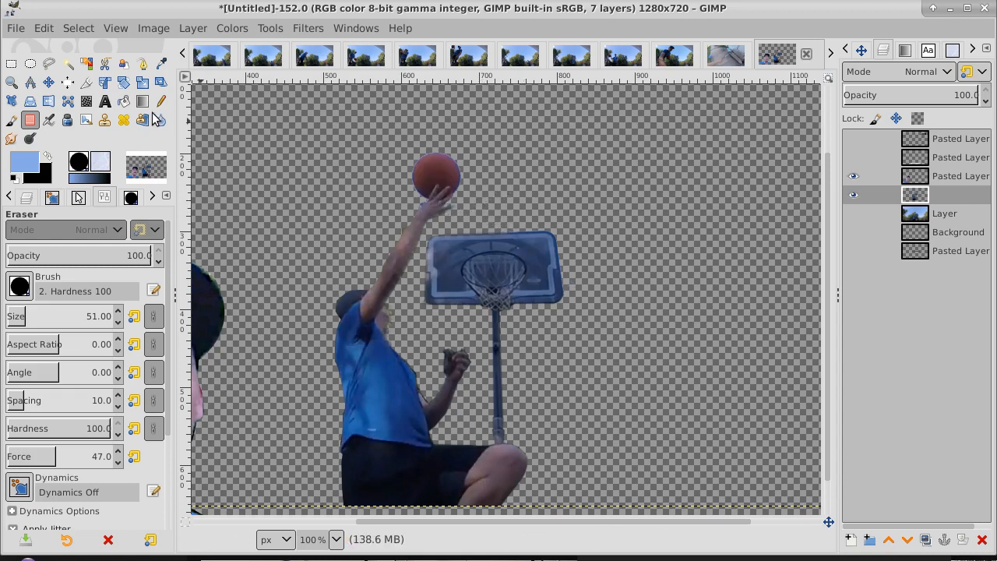
left_click(68, 65)
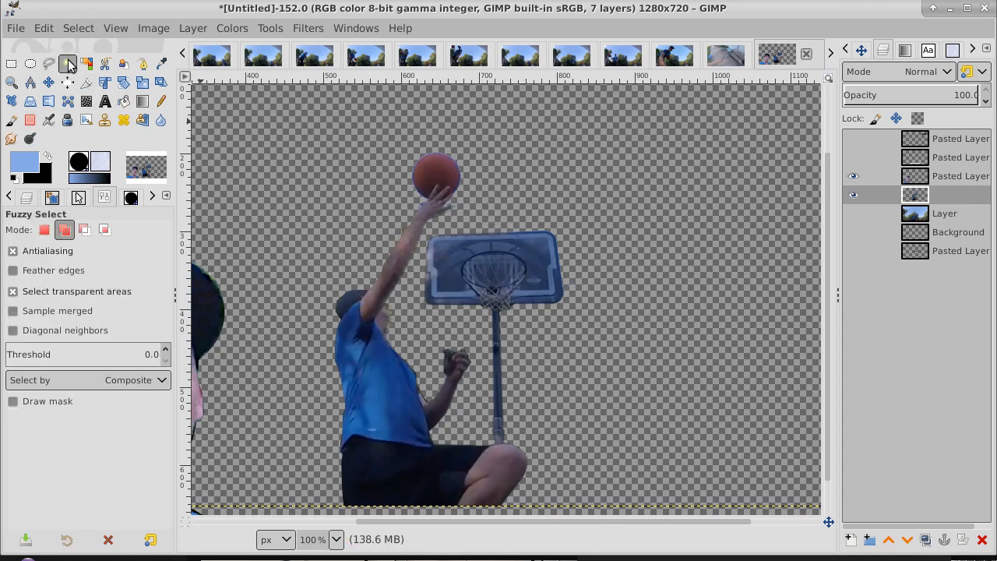
left_click(306, 161)
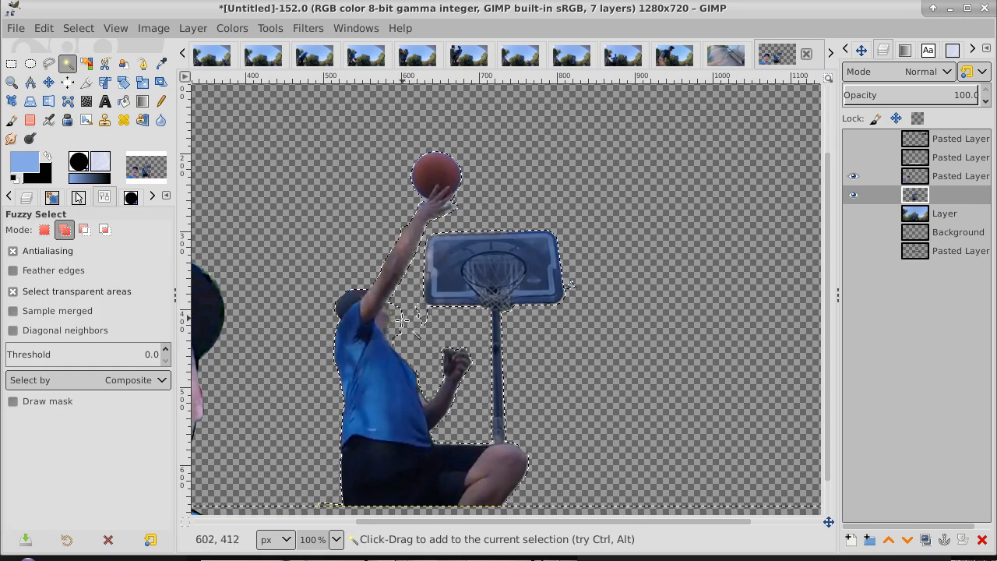
left_click(77, 30)
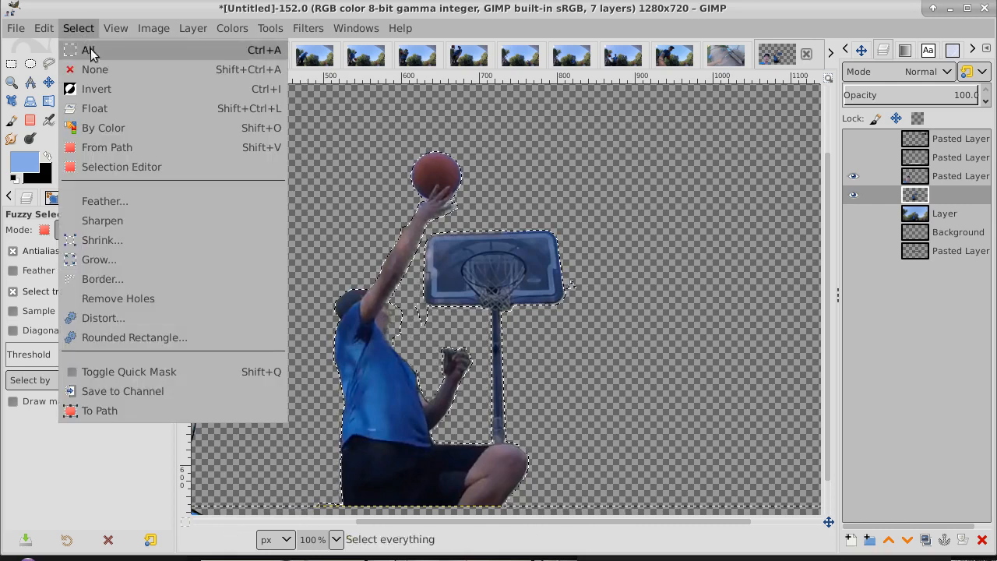
left_click(95, 69)
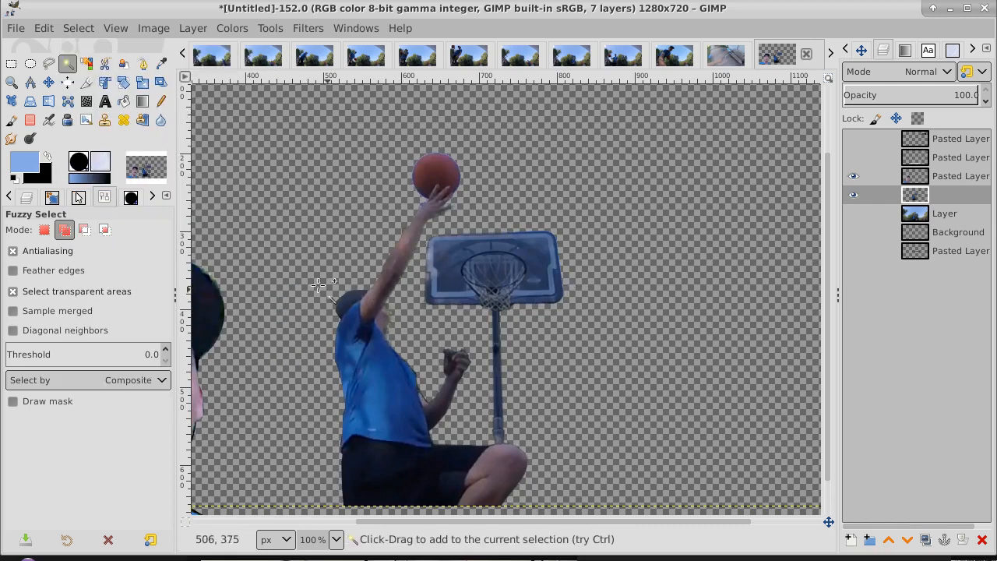
Set the Eraser's brush size to 30 for the area between the player's face and the backboard.
left_click(30, 121)
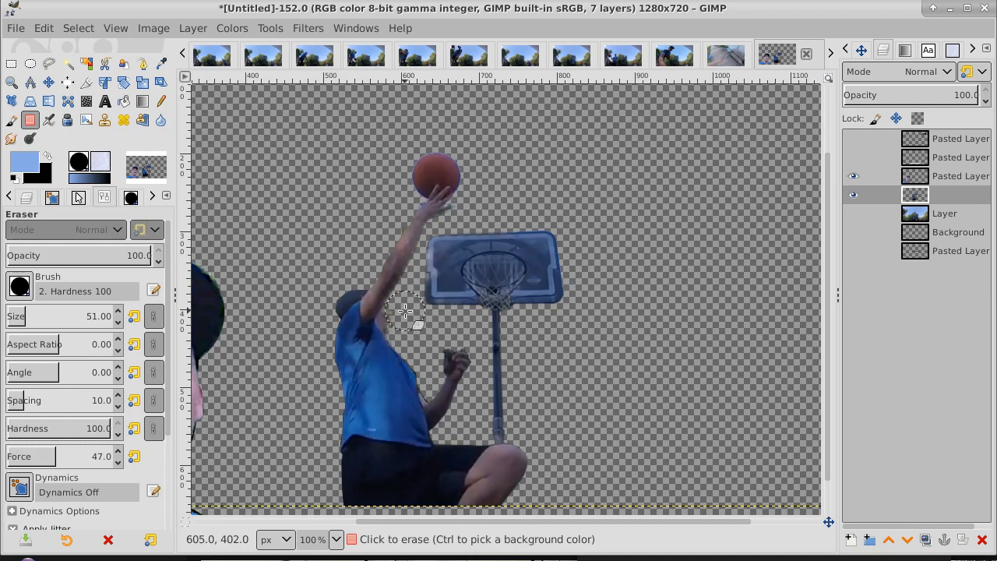
key("bracketleft")
key("braceleft")
key("braceleft")
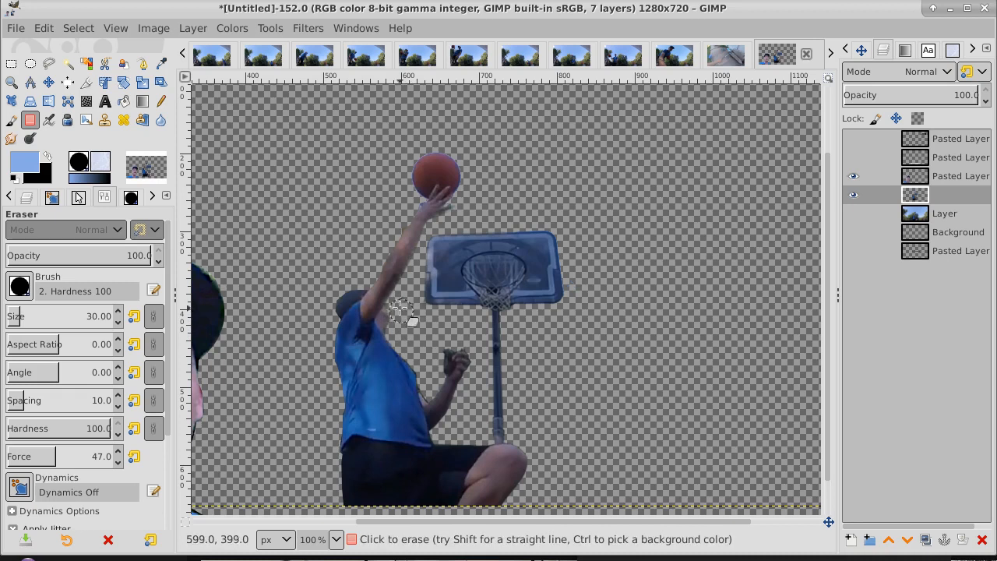
Fuzzy-select the transparent background at threshold 0.0, invert the selection, and cut the player, ball and hoop to the clipboard.
left_click(69, 65)
left_click(313, 169)
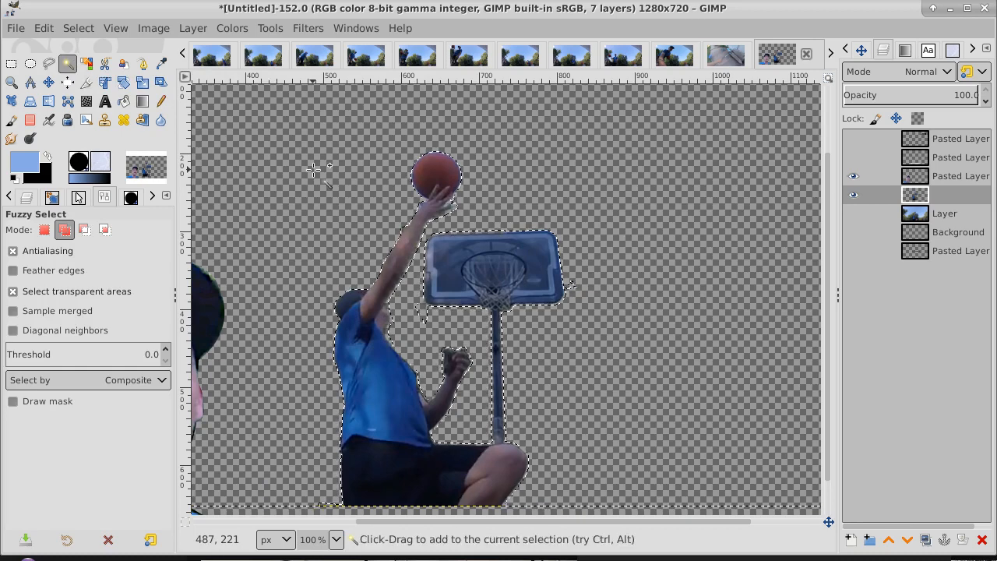
left_click(77, 30)
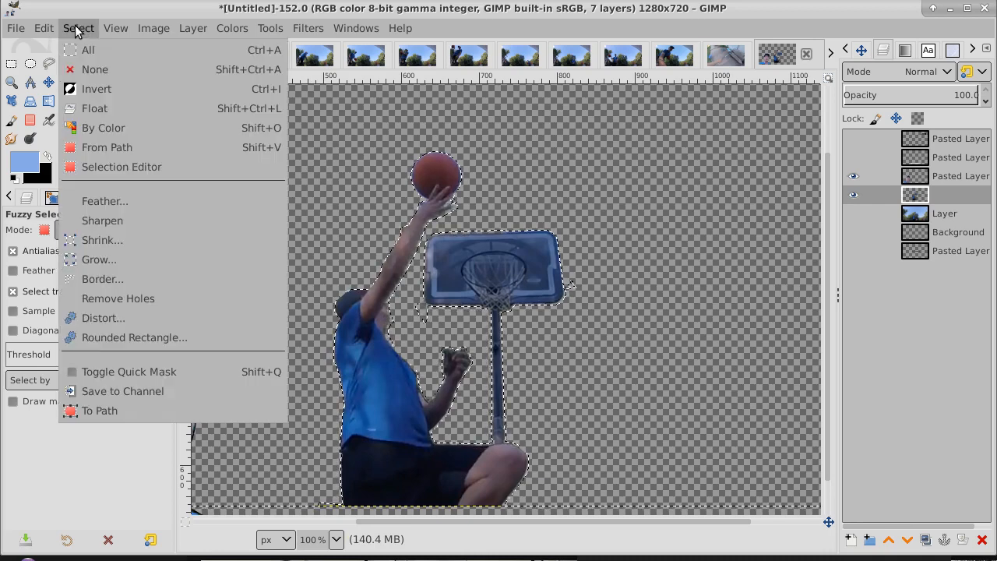
left_click(97, 89)
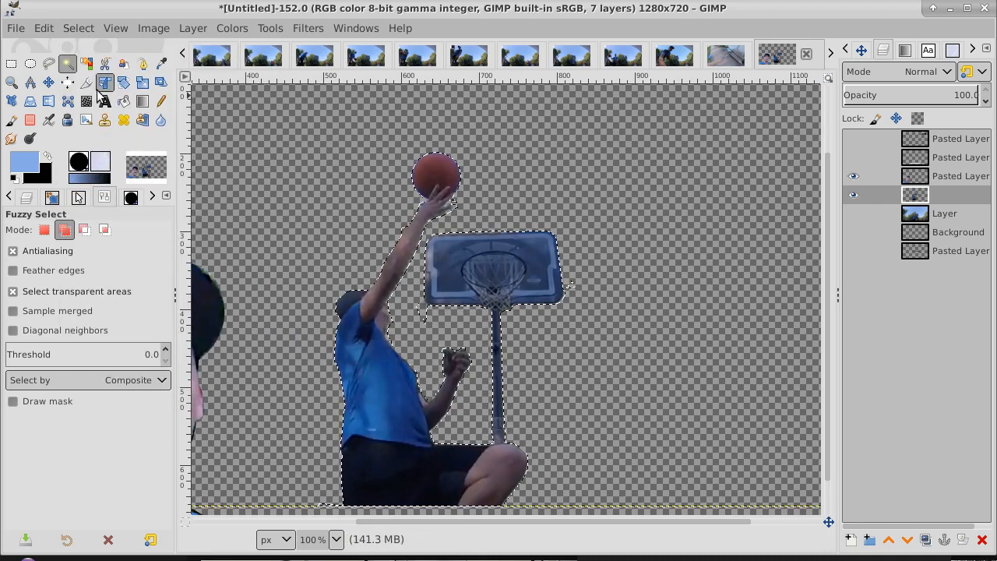
left_click(45, 31)
left_click(64, 137)
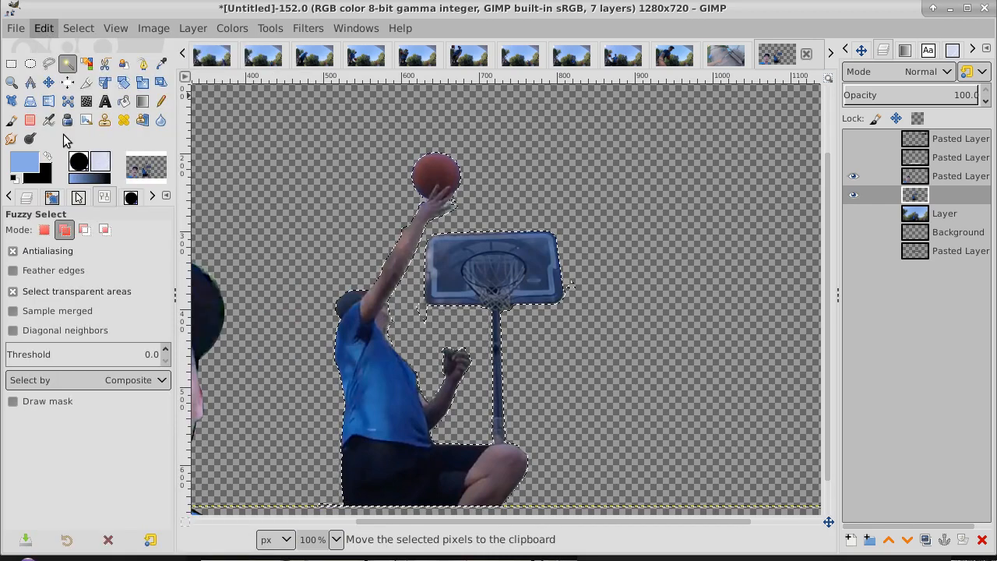
Clear the selection and paste the cut player, ball and hoop as a new layer.
left_click(49, 31)
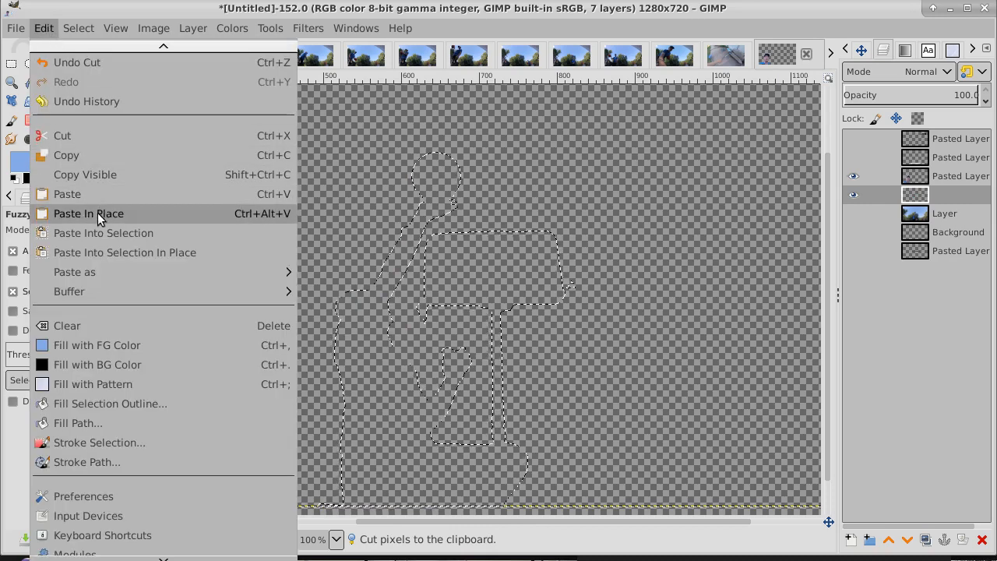
mouse_move(132, 272)
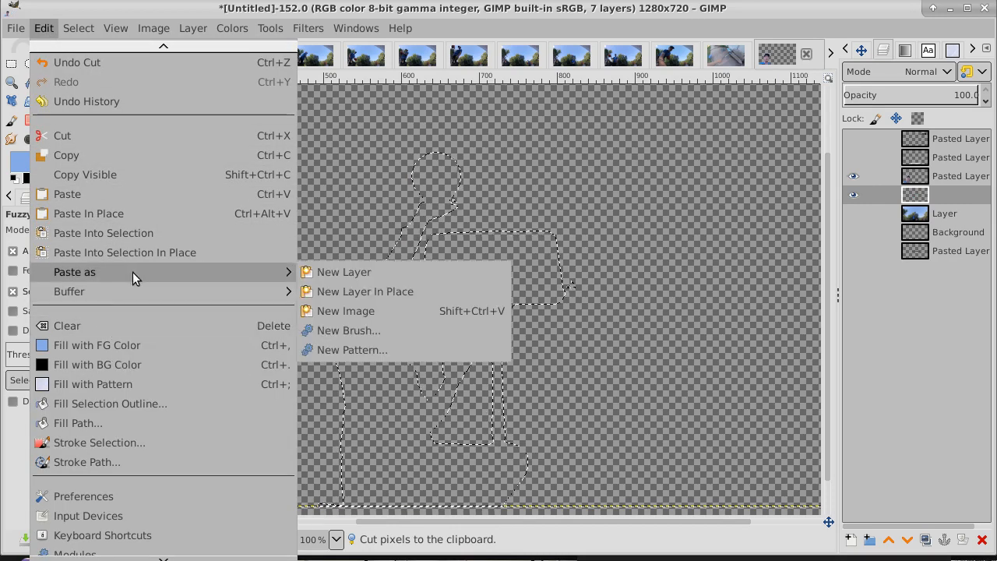
left_click(246, 6)
left_click(78, 30)
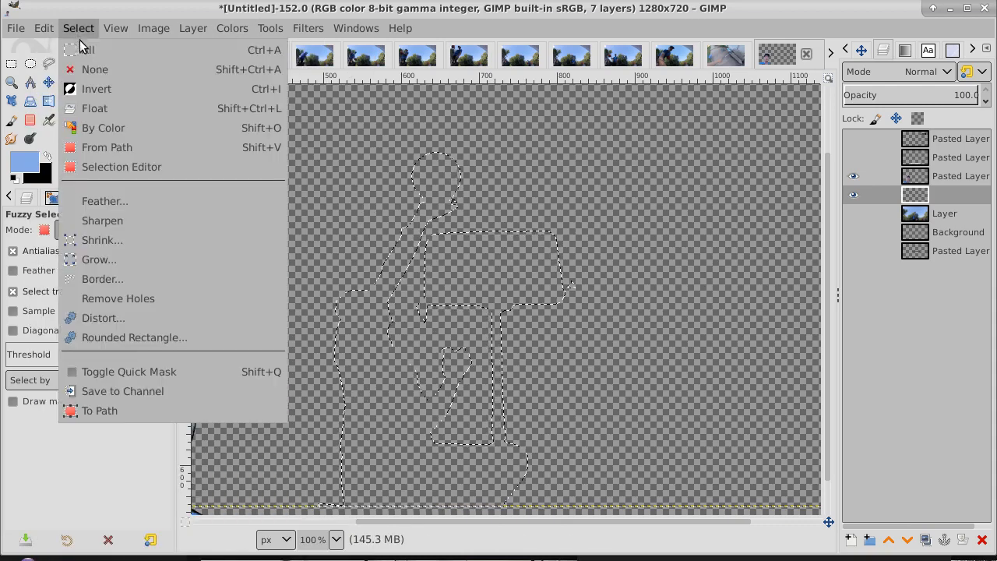
left_click(93, 69)
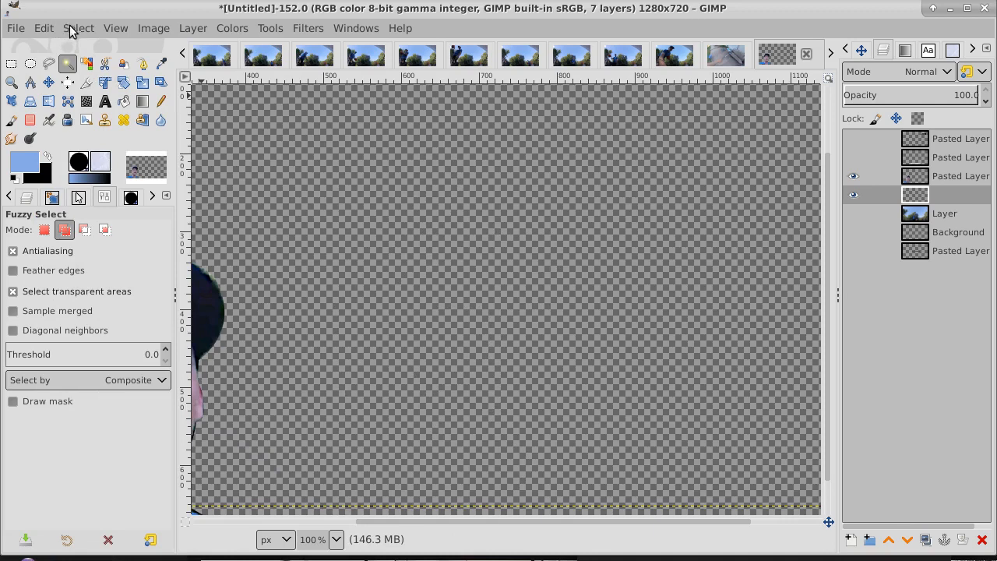
left_click(76, 29)
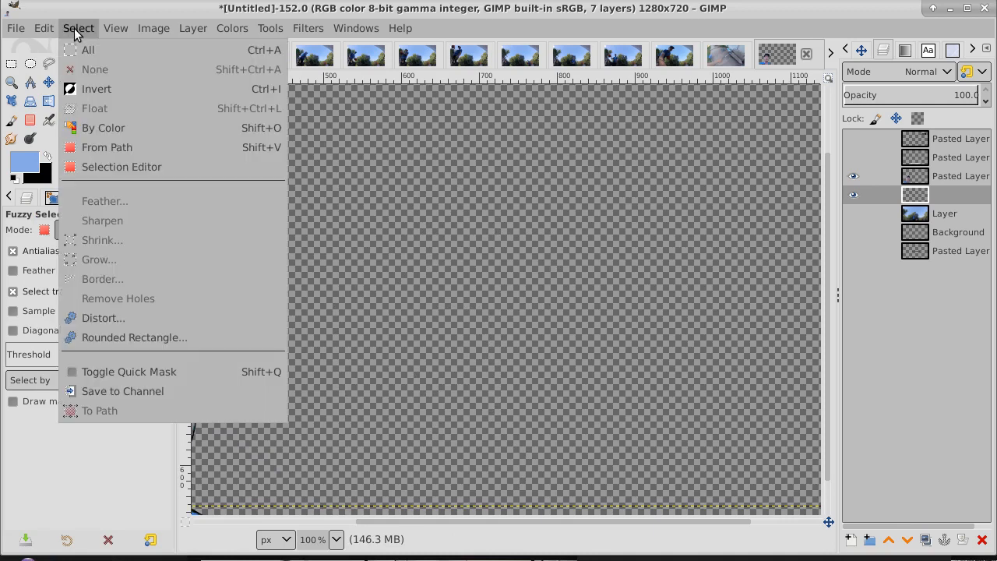
mouse_move(48, 28)
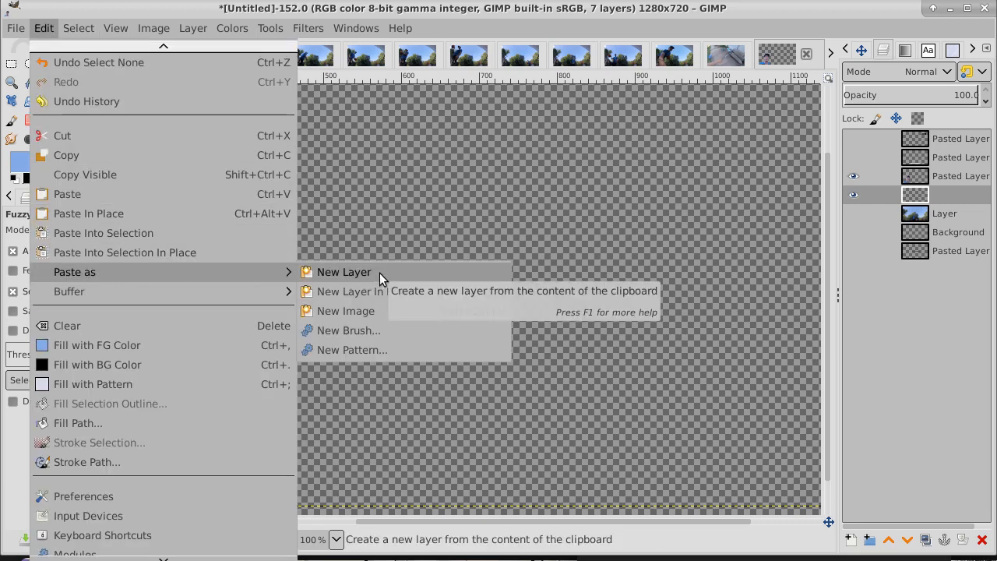
left_click(379, 272)
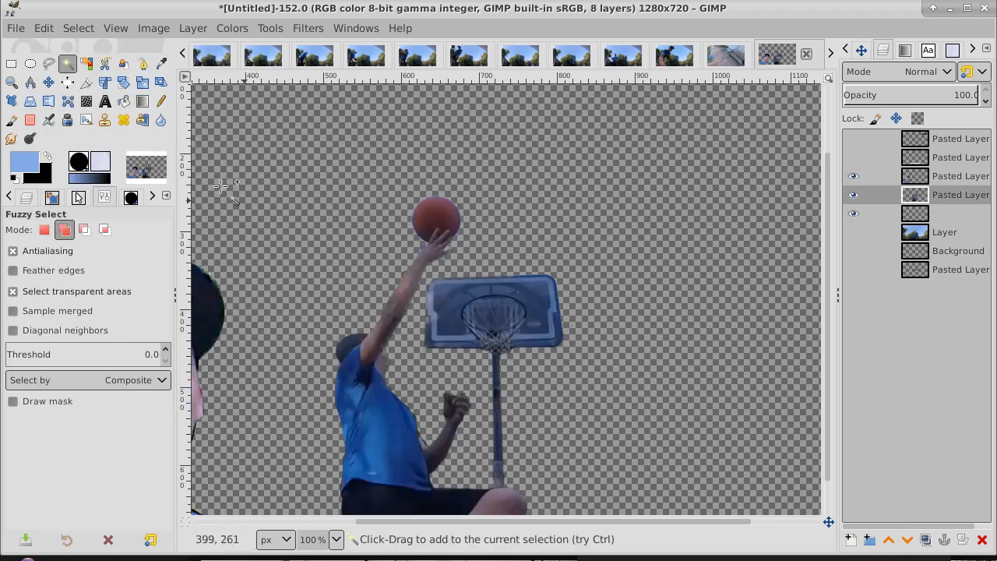
Identify the pasted player layer by toggling its visibility, and expand its boundary to the image size.
left_click(11, 81)
left_click(480, 319)
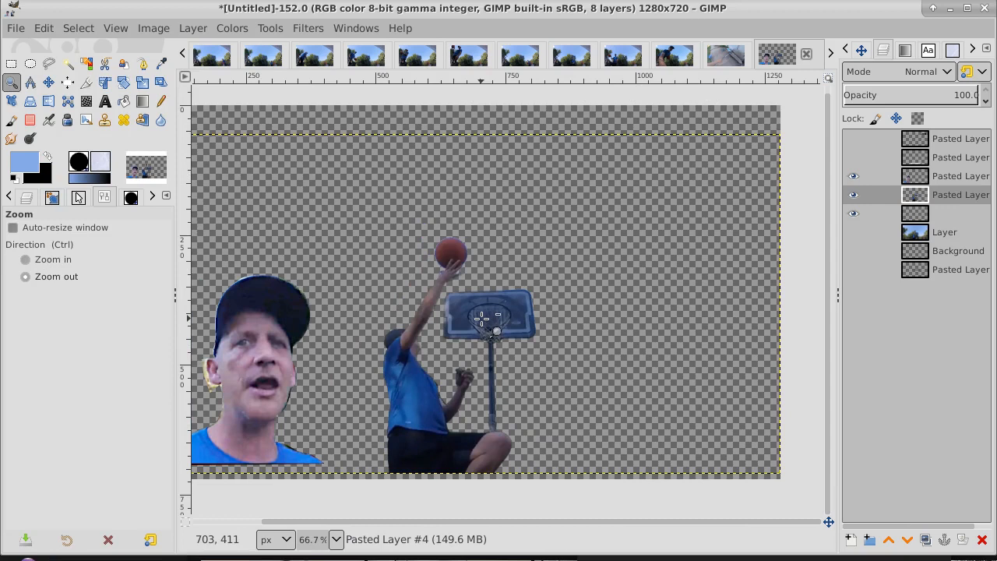
left_click(854, 195)
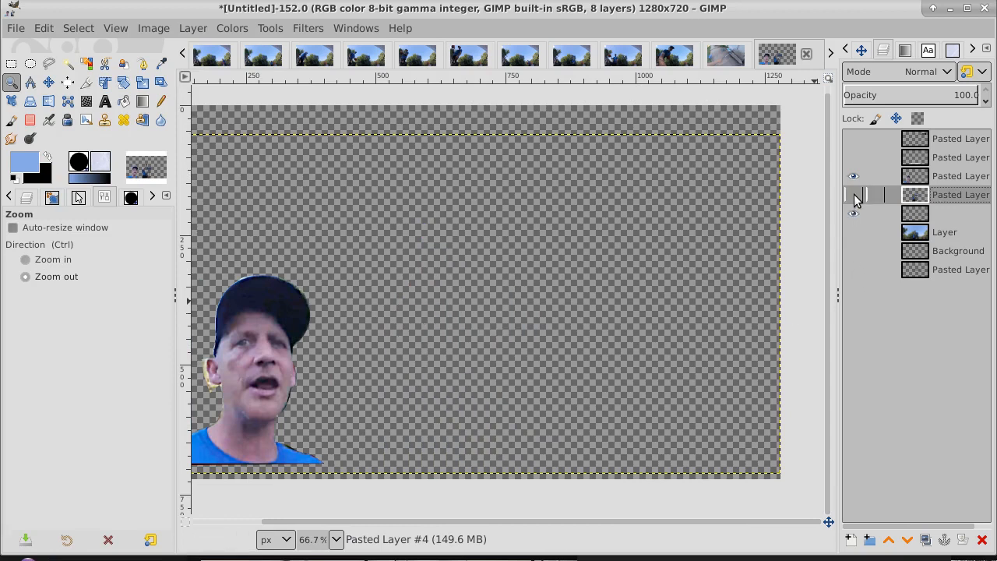
right_click(961, 200)
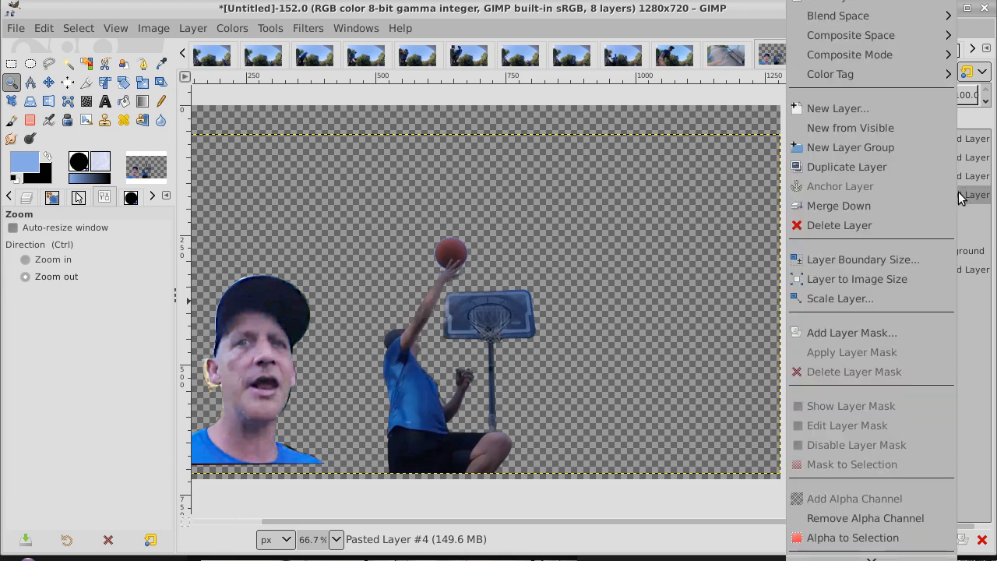
left_click(902, 282)
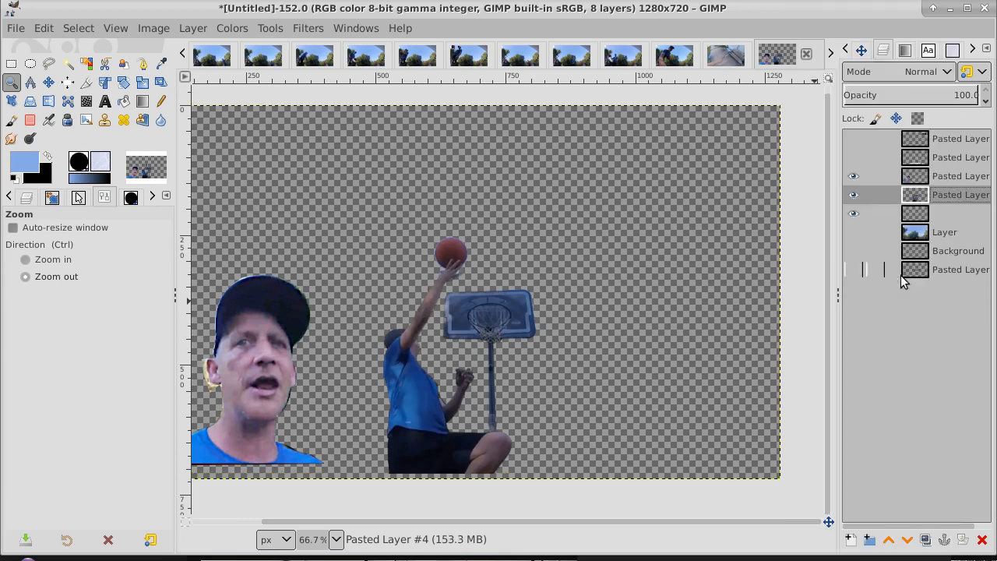
Show the photo on Layer behind the cutouts, and check the face and player layers by toggling their visibility.
left_click(853, 232)
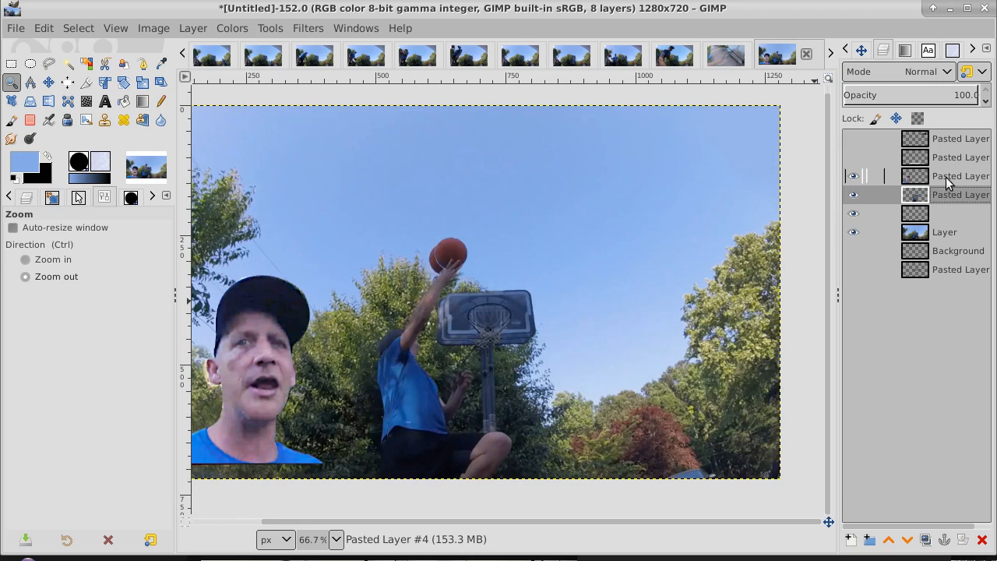
left_click(853, 176)
left_click(854, 176)
left_click(854, 195)
left_click(854, 196)
Nudge the player cutout down and left until it covers the player in the photo, and fit its layer to the image size.
left_click(48, 82)
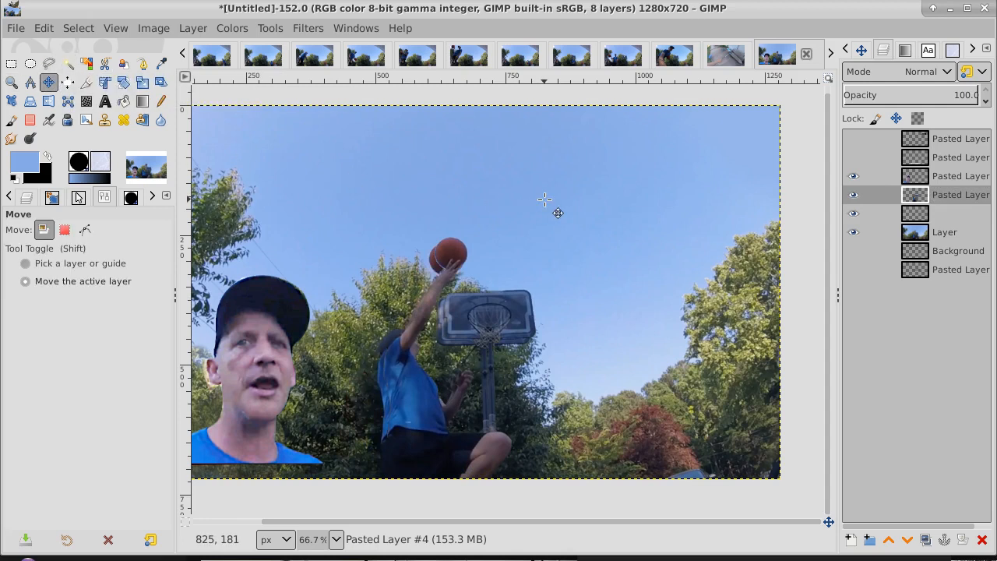
key("Down")
key("Down")
key("Down")
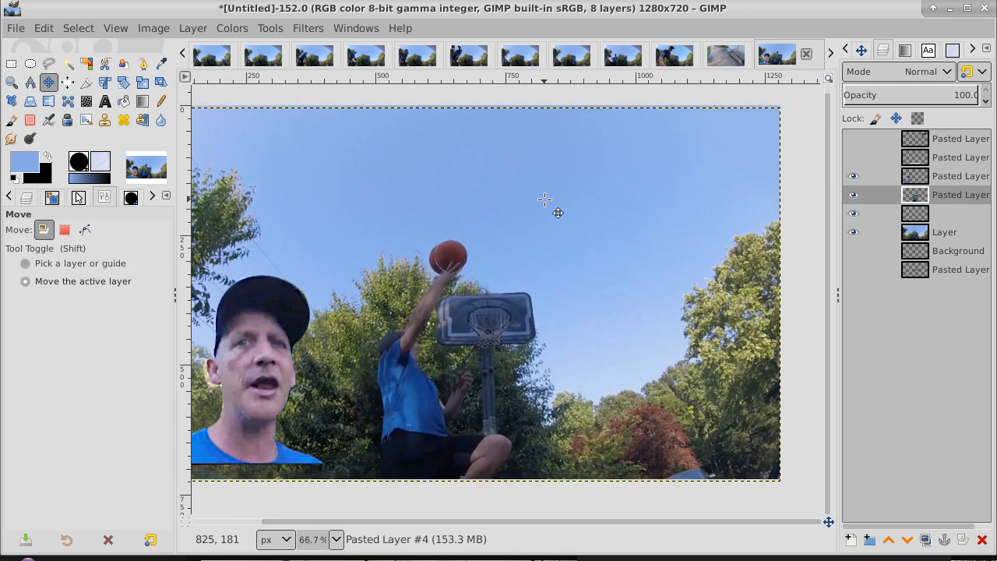
key("Left")
key("Left")
key("Left")
key("Left")
key("Left")
key("Left")
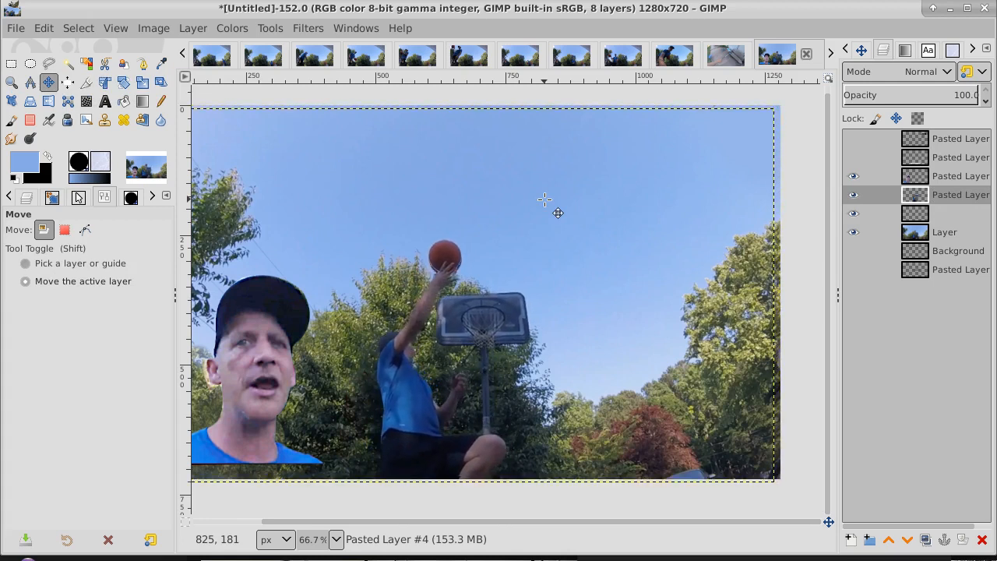
key("Down")
key("Down")
key("Down")
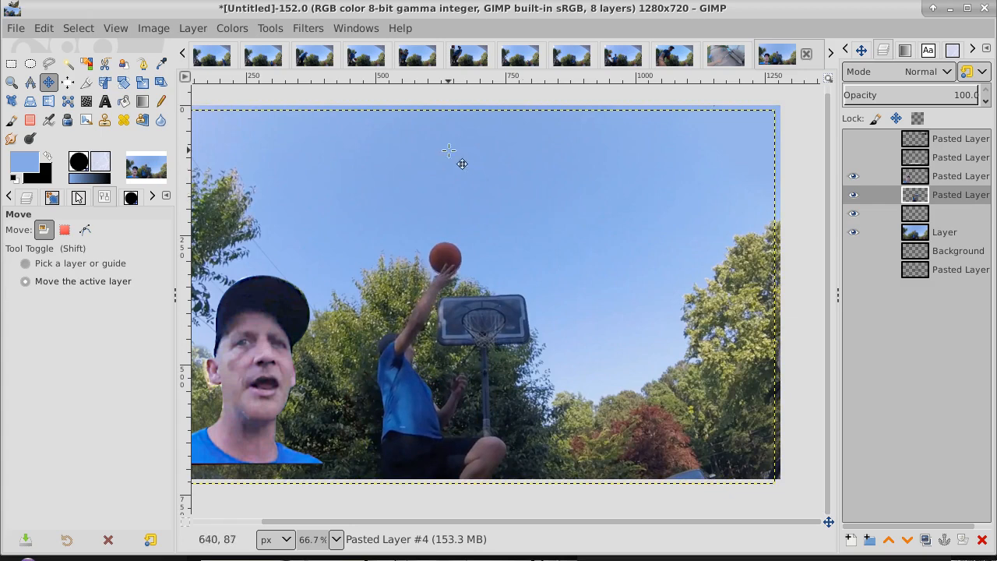
right_click(955, 196)
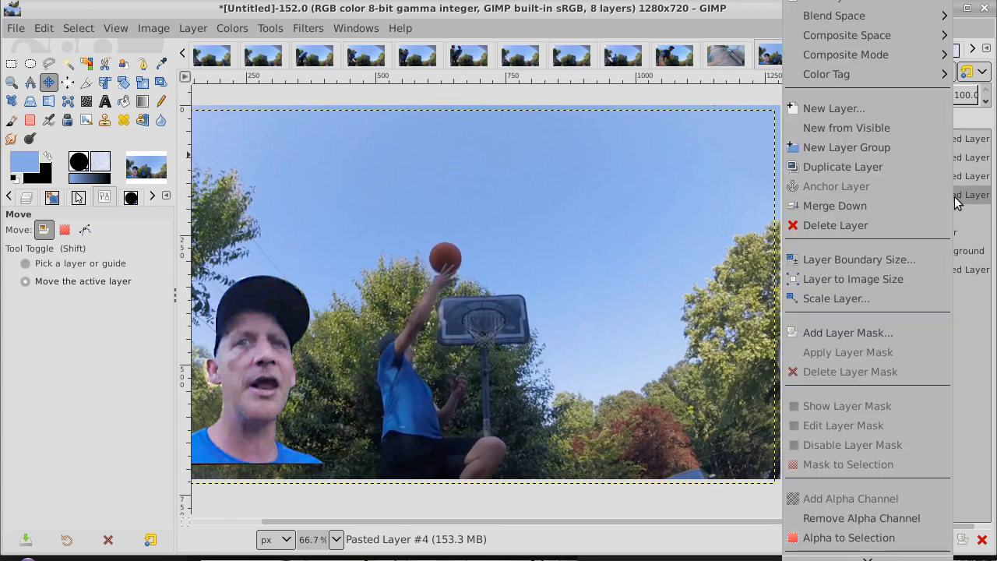
left_click(918, 274)
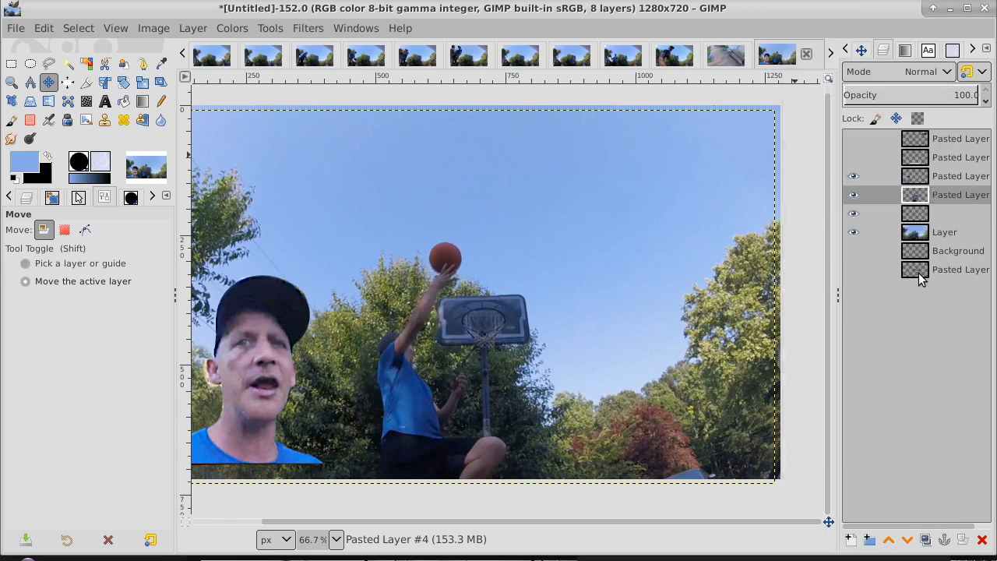
Copy the entire photo on Layer and paste it as a new layer directly above it.
left_click(945, 236)
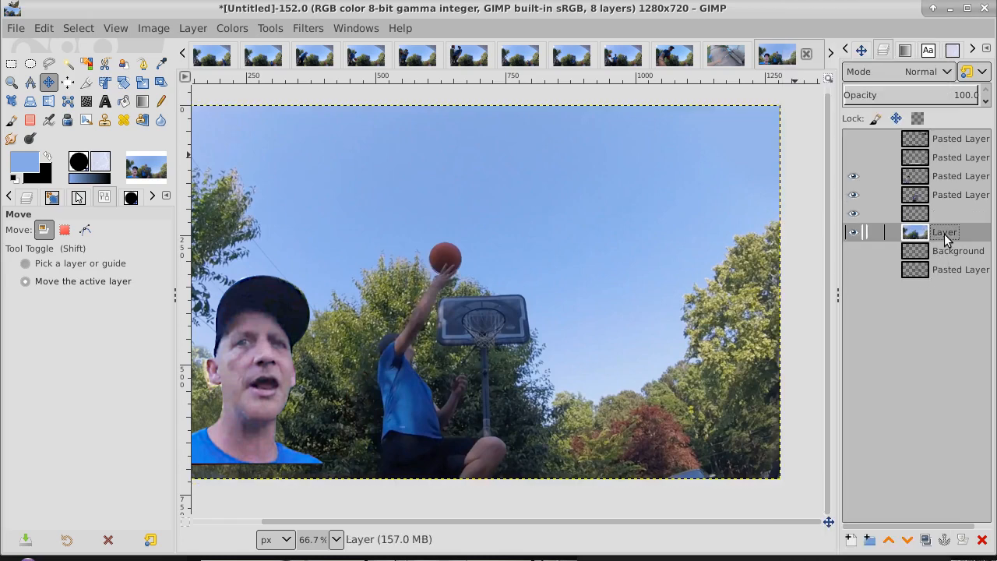
left_click(84, 29)
left_click(88, 50)
left_click(43, 28)
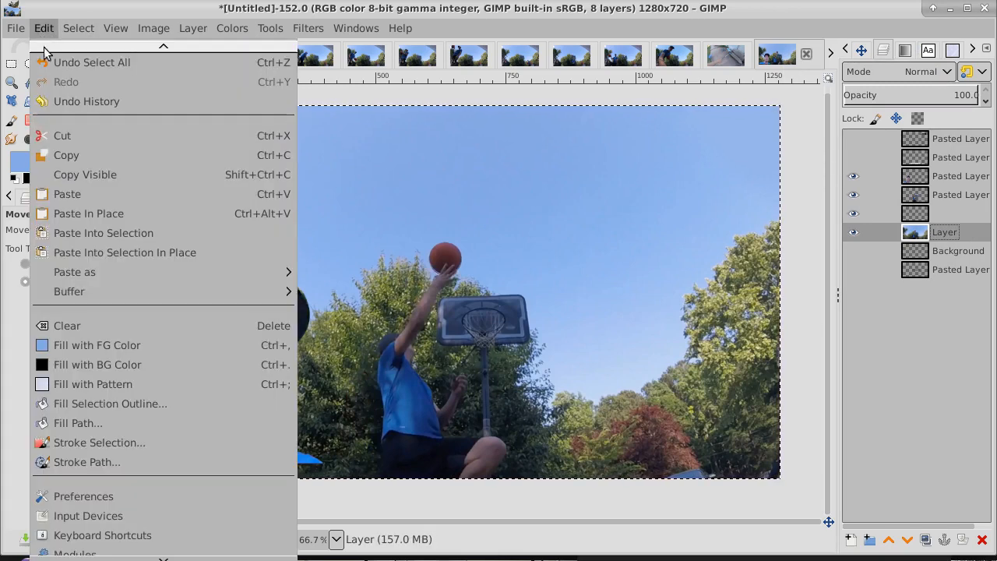
left_click(70, 153)
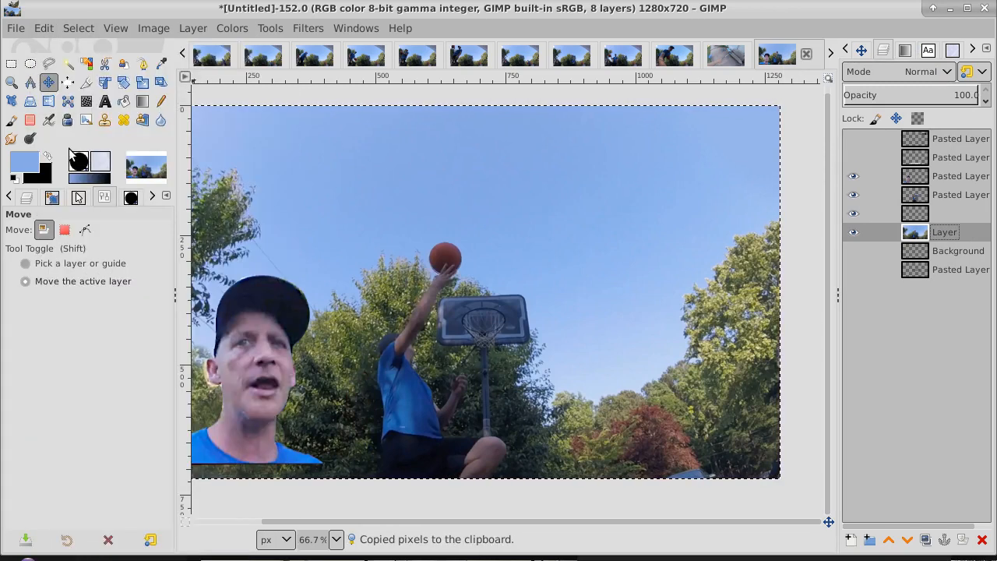
double_click(966, 233)
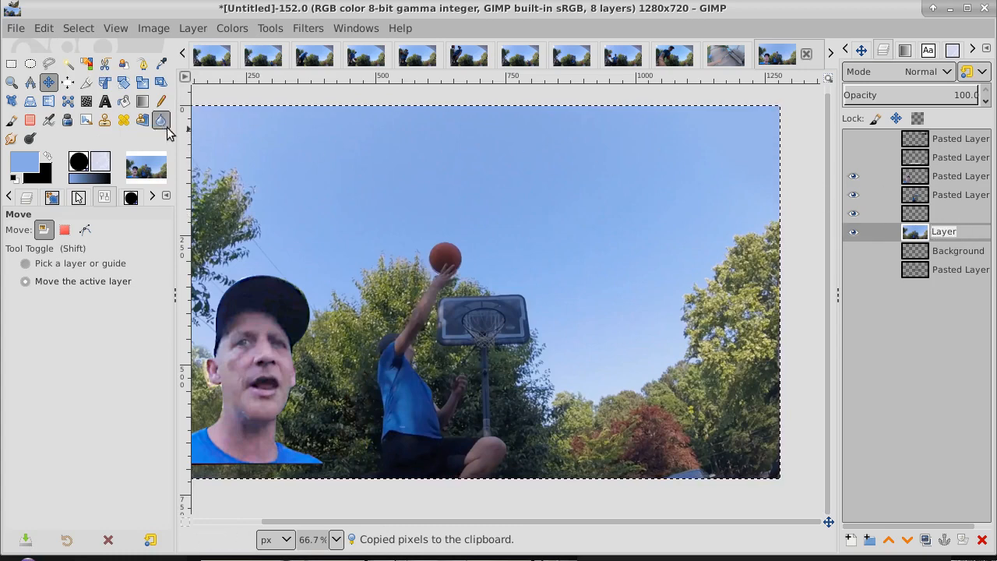
left_click(43, 29)
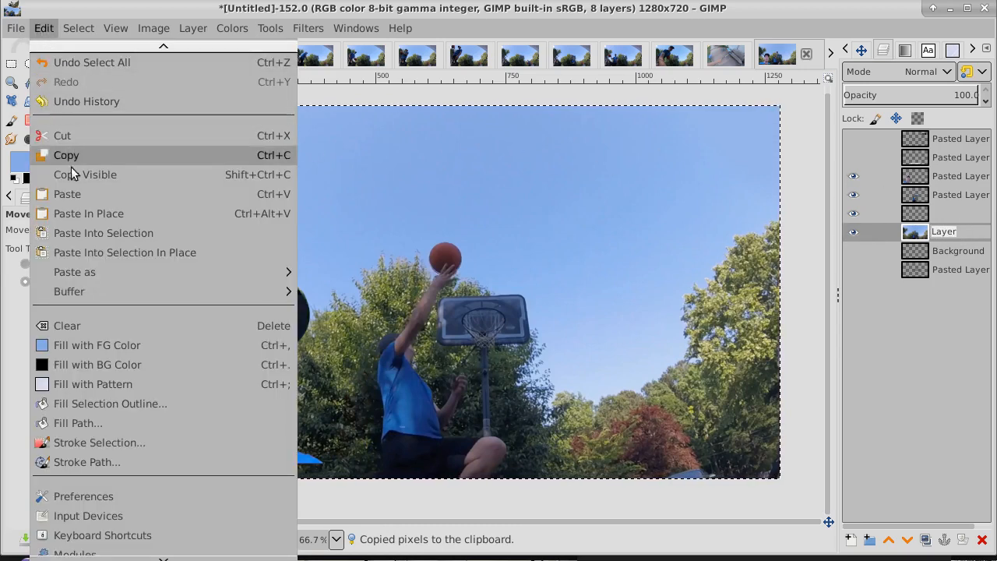
mouse_move(83, 269)
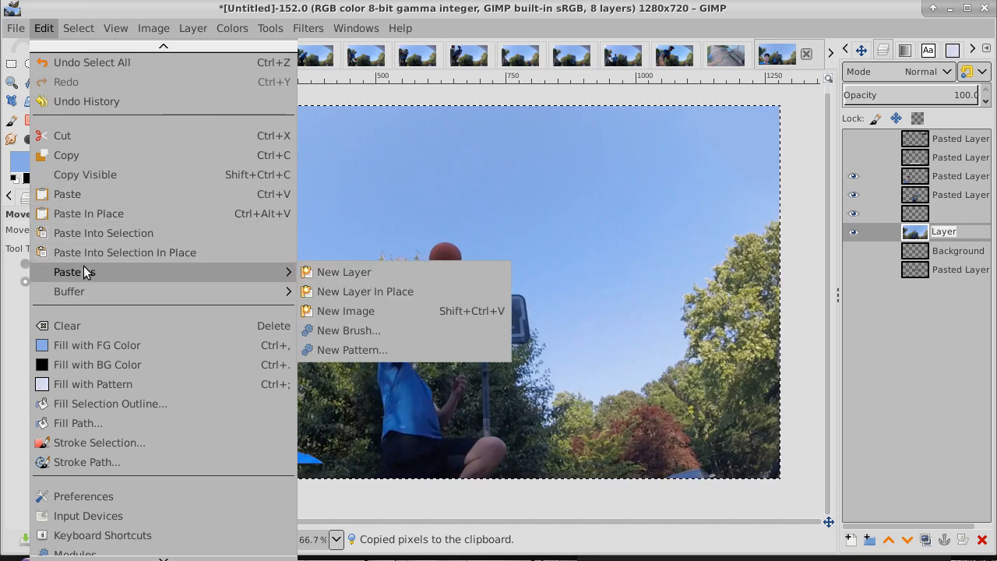
left_click(360, 271)
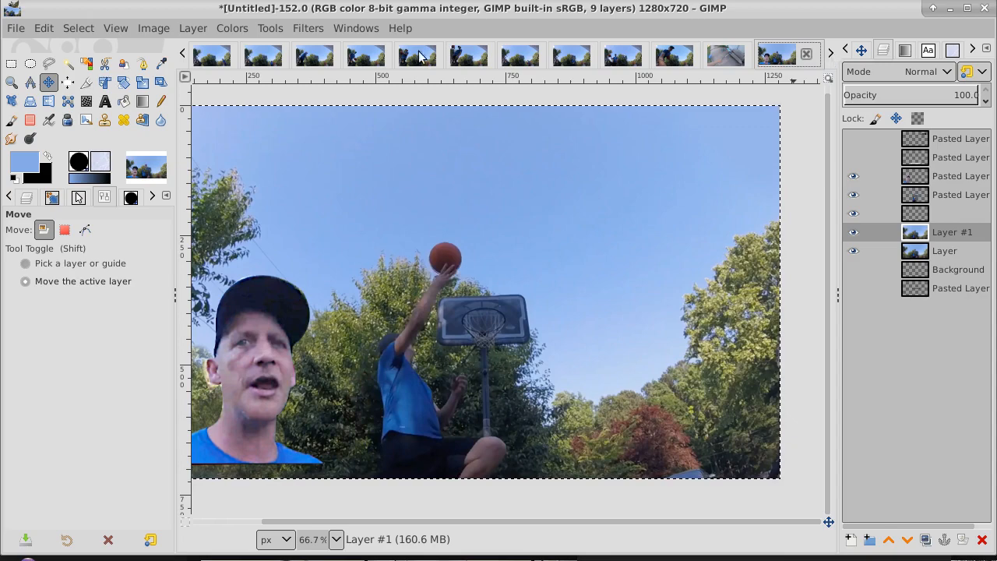
Look through the other open basketball screenshots to review the available shot frames, and return to the composite image.
left_click(183, 54)
left_click(183, 53)
left_click(183, 53)
left_click(183, 54)
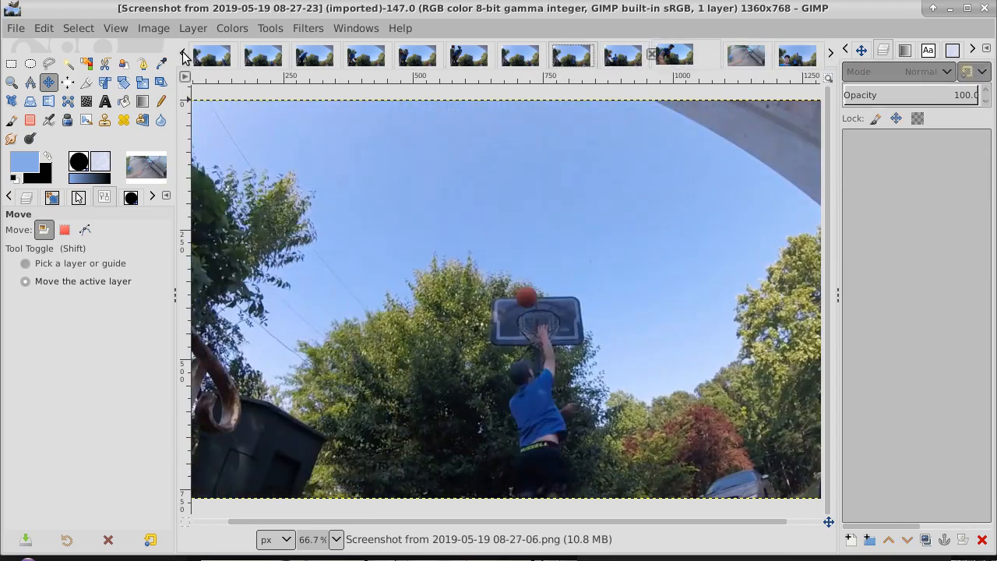
left_click(183, 54)
left_click(183, 54)
left_click(183, 54)
left_click(183, 54)
left_click(183, 54)
left_click(183, 54)
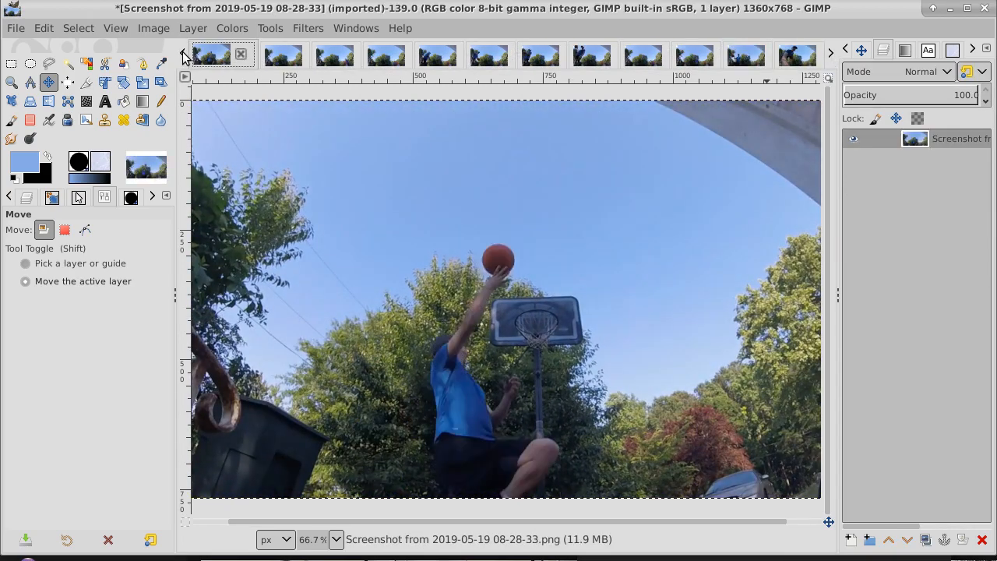
left_click(831, 55)
left_click(830, 55)
left_click(830, 54)
left_click(831, 54)
left_click(830, 55)
left_click(831, 55)
left_click(831, 54)
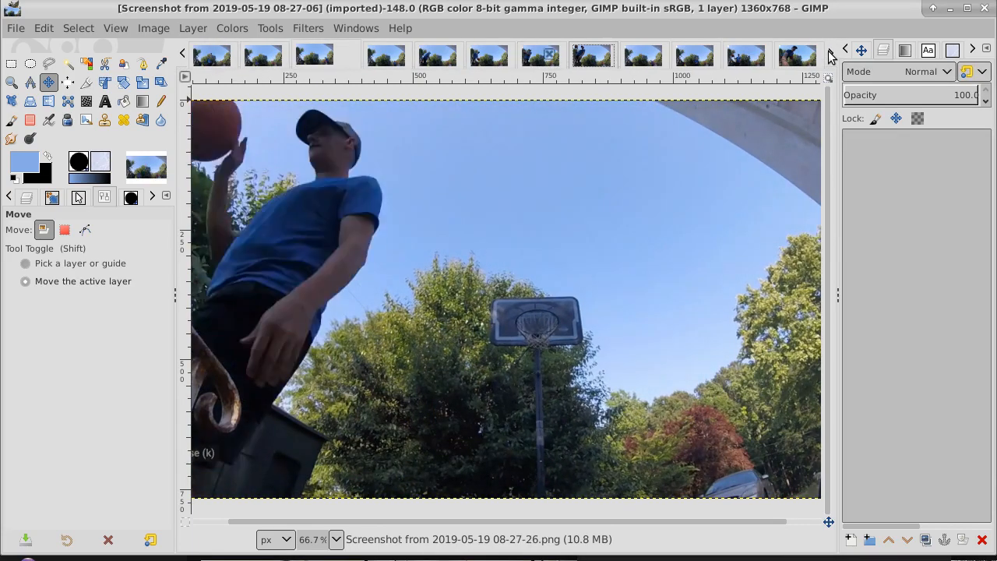
left_click(831, 55)
left_click(831, 55)
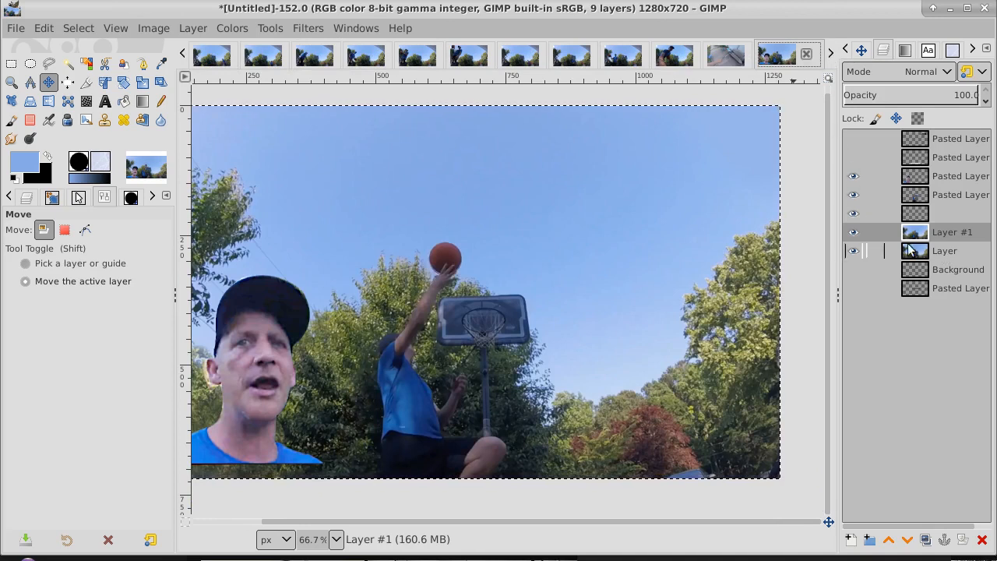
Hide the face and player cutout layers, make Layer the active layer, and keep Layer #1 shown.
left_click_drag(853, 232, 855, 174)
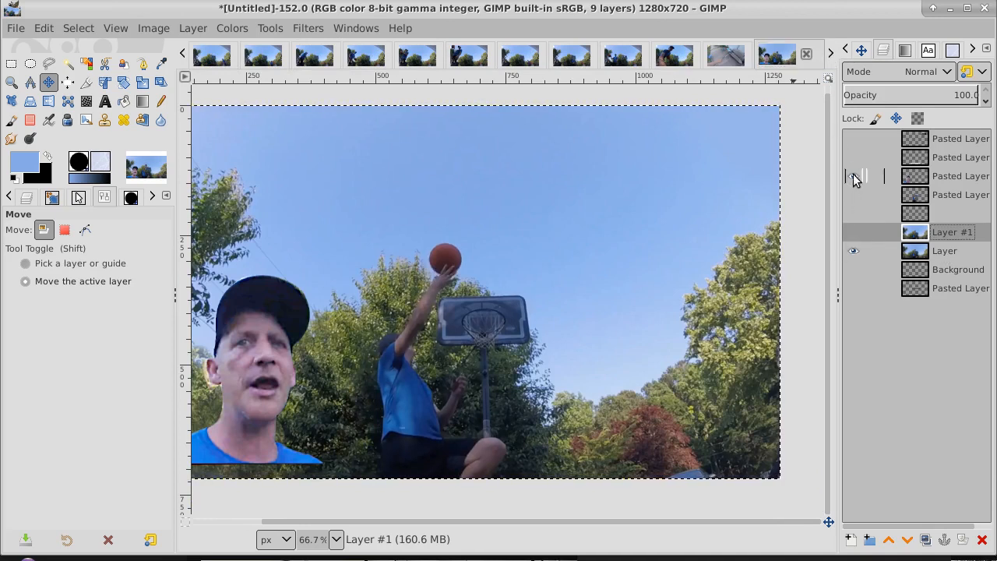
left_click(960, 251)
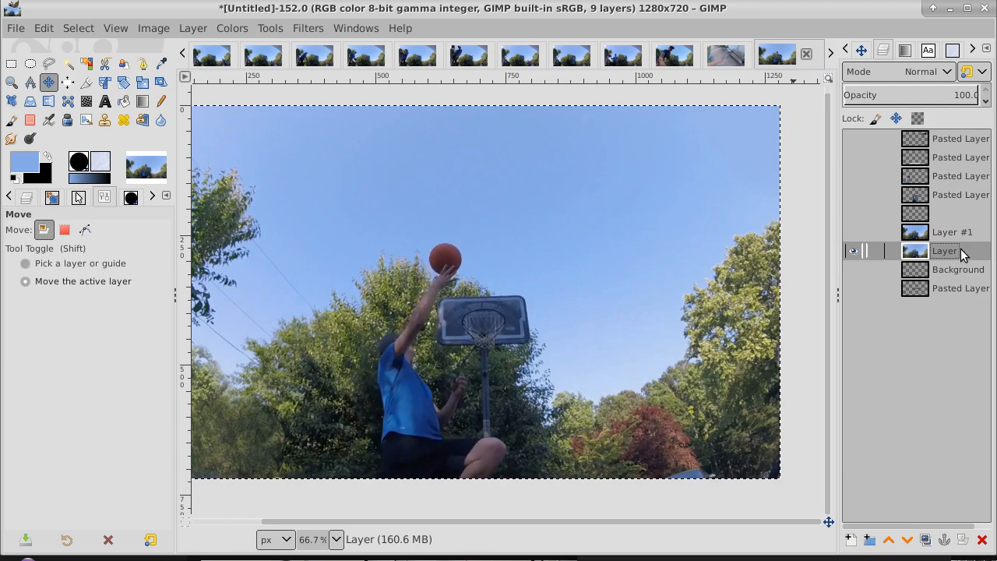
left_click(855, 234)
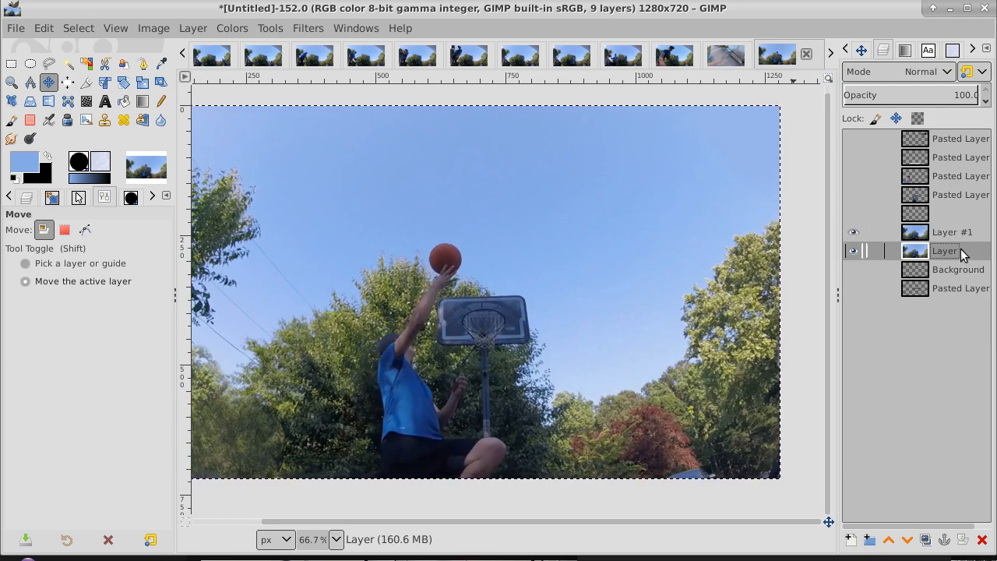
Select the entire photo on Layer and paste it as a new image.
left_click(78, 29)
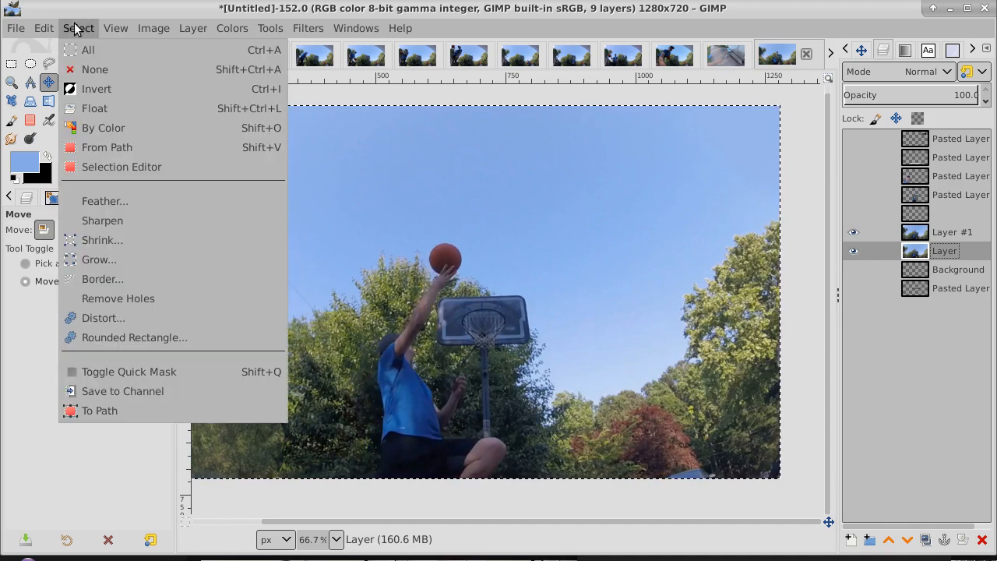
left_click(88, 51)
left_click(44, 28)
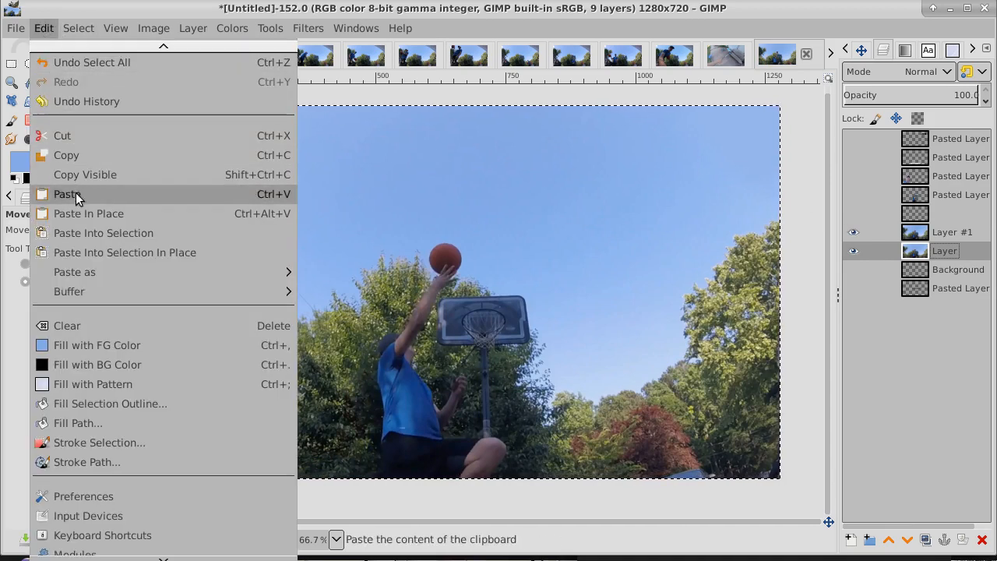
mouse_move(99, 275)
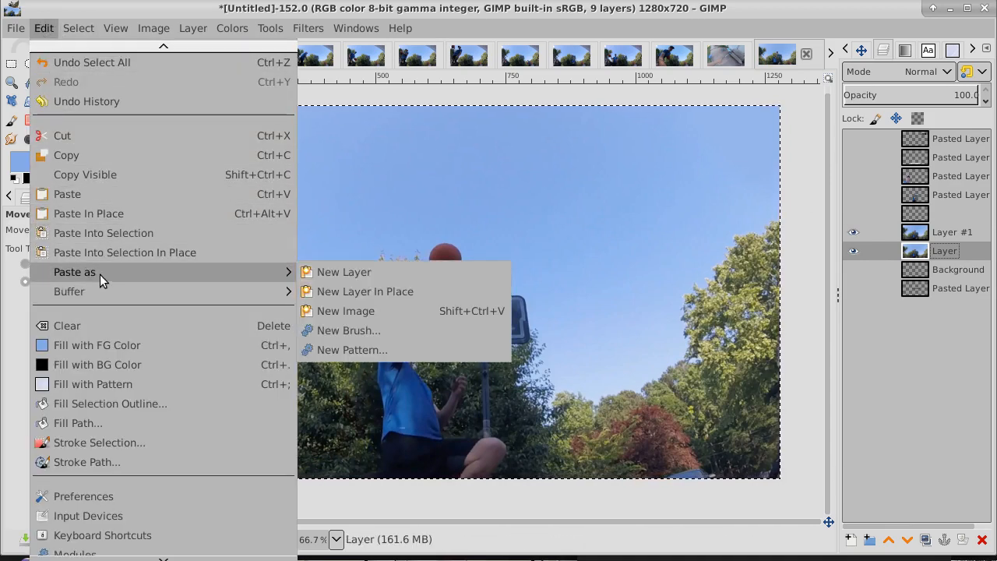
left_click(369, 311)
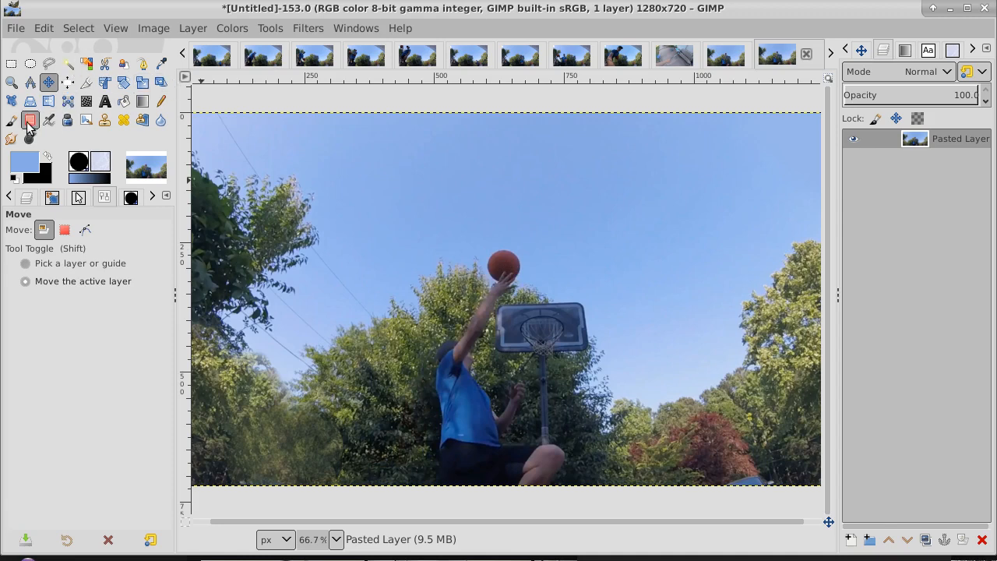
Smudge the basketball and raised hand into the sky, raising the Smudge tool's opacity to 100 and size to 161.
left_click(10, 139)
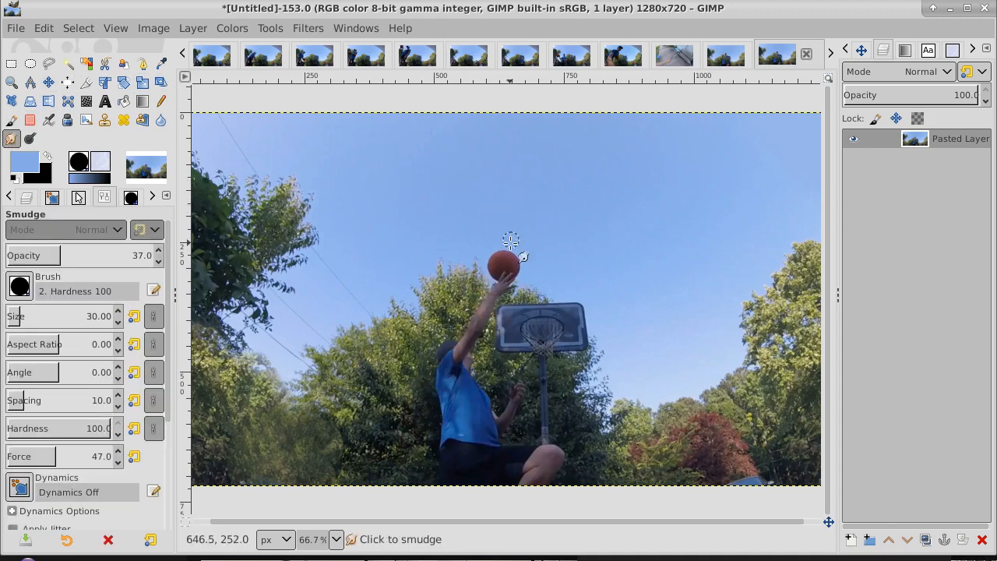
mouse_move(506, 268)
left_mouse_down()
mouse_move(507, 229)
mouse_move(503, 273)
mouse_move(490, 233)
mouse_move(505, 280)
mouse_move(490, 243)
mouse_move(511, 278)
left_mouse_up()
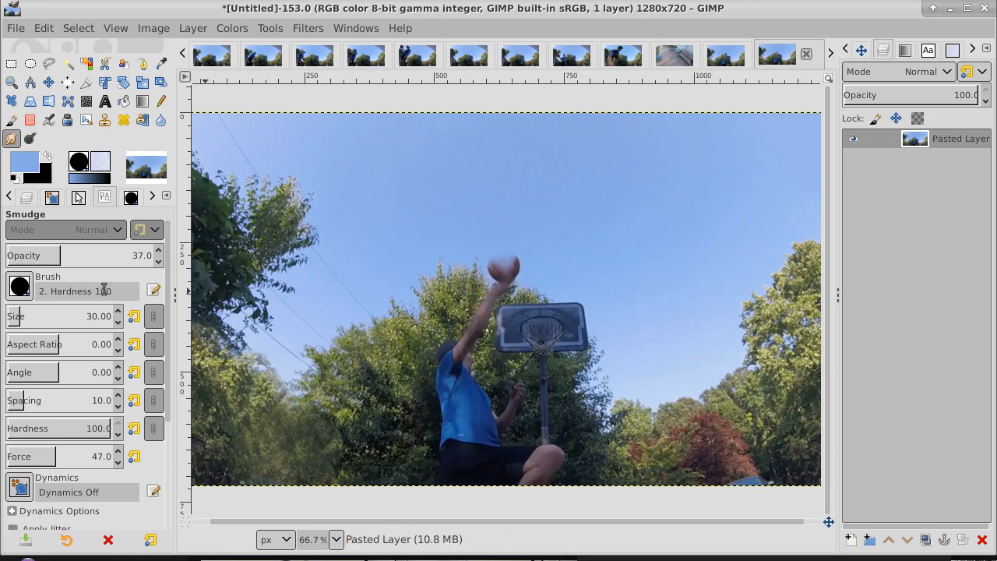
left_click_drag(65, 253, 196, 258)
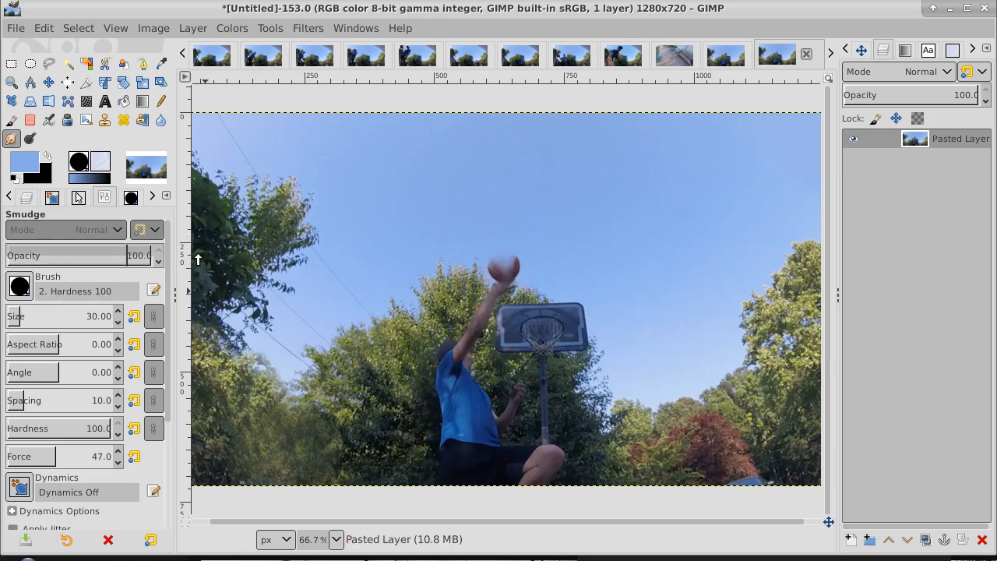
left_click(35, 313)
left_click_drag(35, 316, 39, 316)
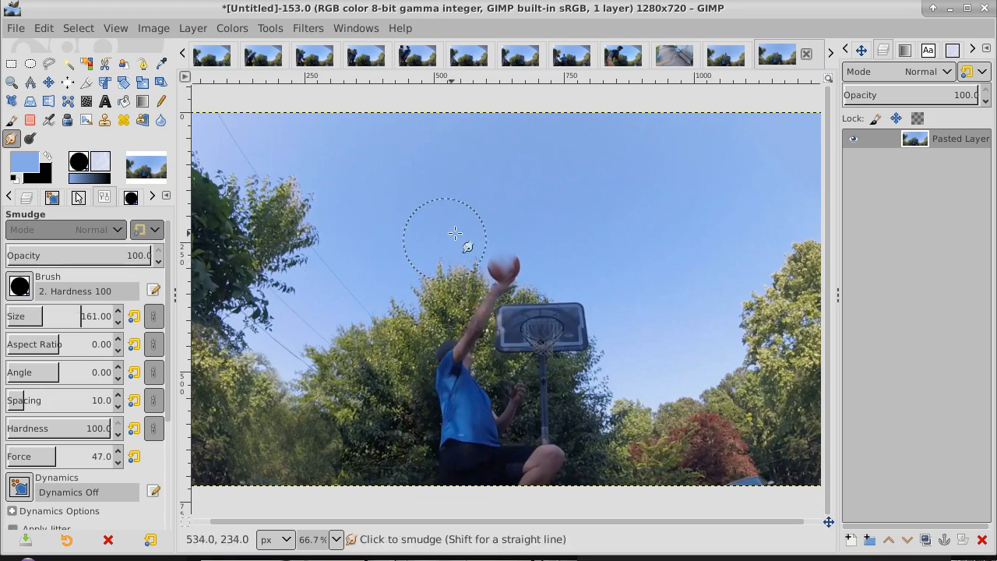
mouse_move(452, 235)
left_mouse_down()
mouse_move(482, 228)
mouse_move(499, 250)
mouse_move(540, 244)
mouse_move(502, 258)
mouse_move(533, 243)
mouse_move(510, 255)
mouse_move(525, 229)
mouse_move(524, 268)
left_mouse_up()
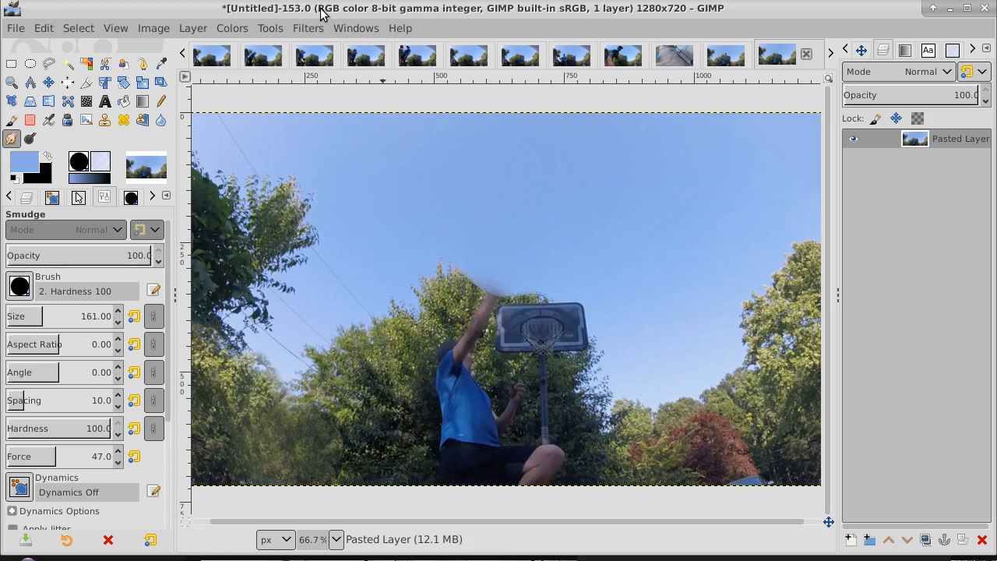
Try converting the smudged photo to indexed colors with an optimum palette of 10 colors, and undo the conversion.
left_click(159, 28)
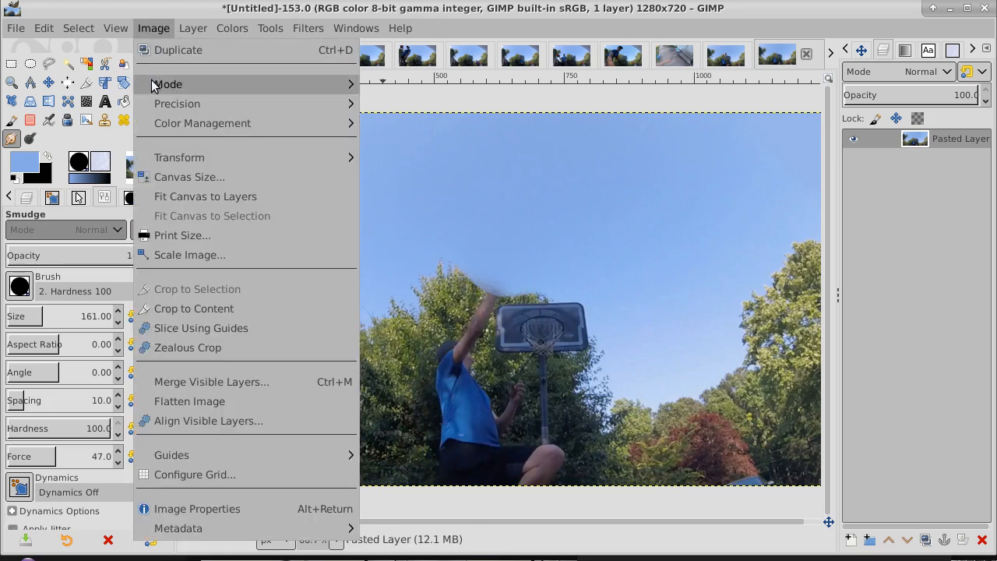
mouse_move(208, 86)
left_click(398, 123)
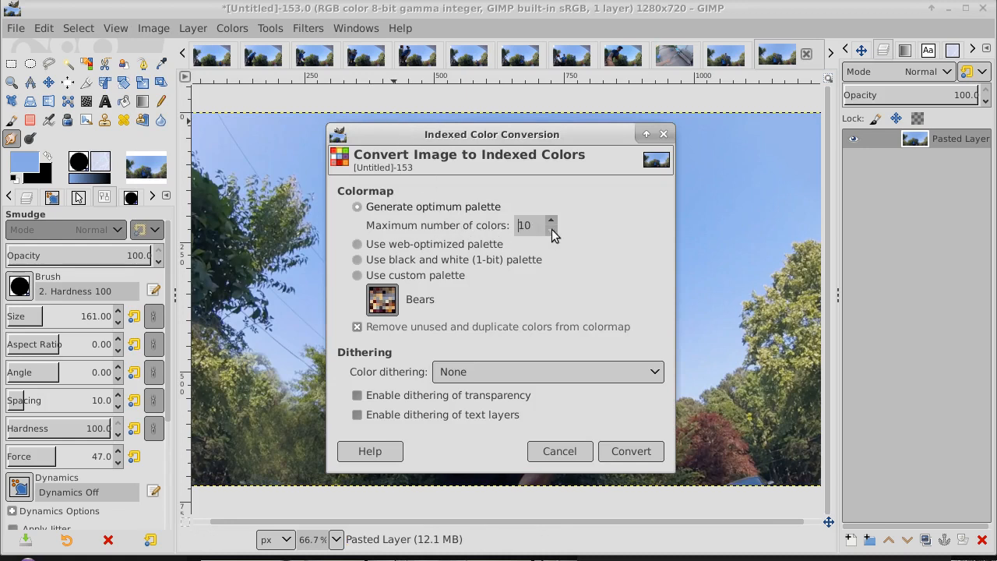
left_click(633, 454)
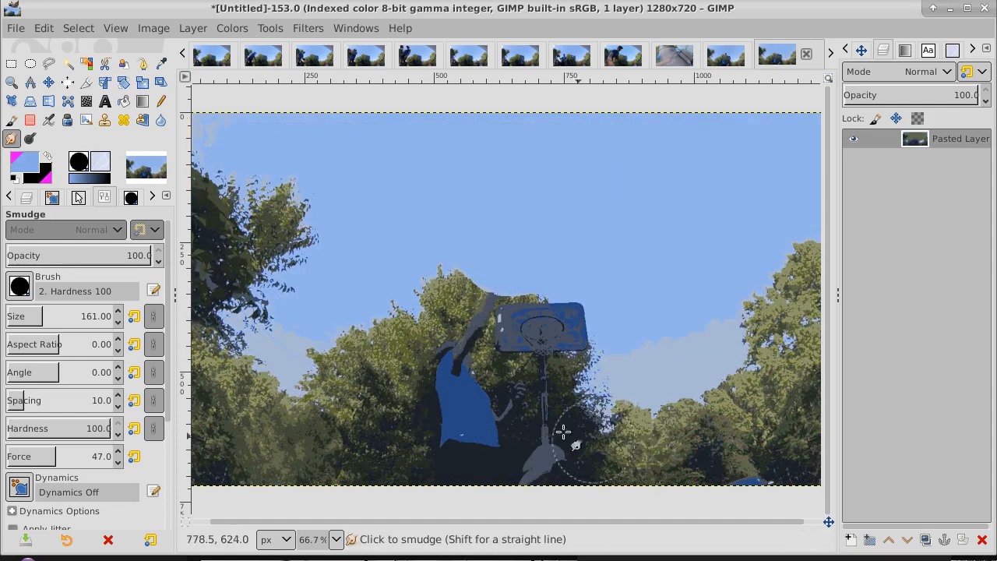
left_click(154, 29)
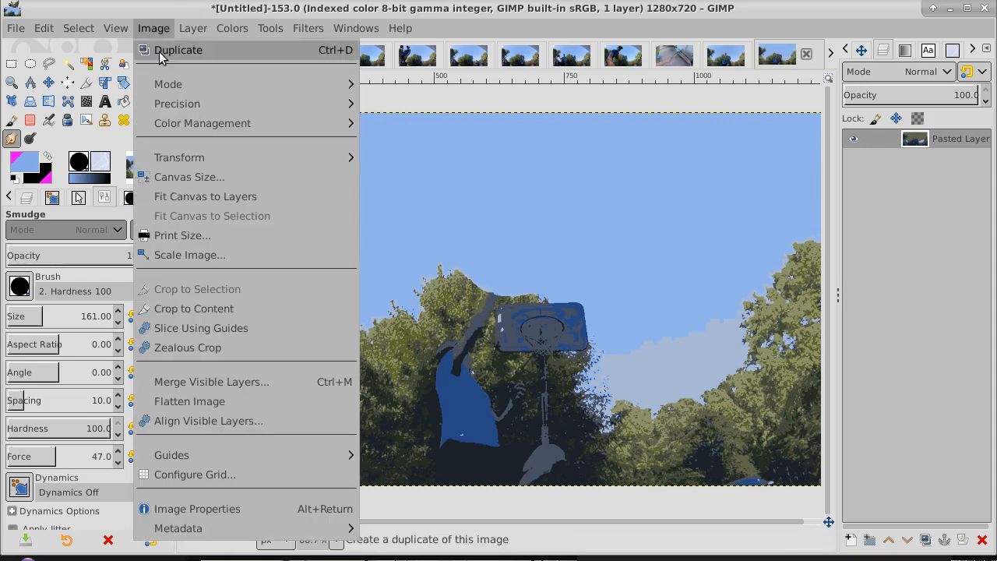
mouse_move(165, 86)
left_click(427, 123)
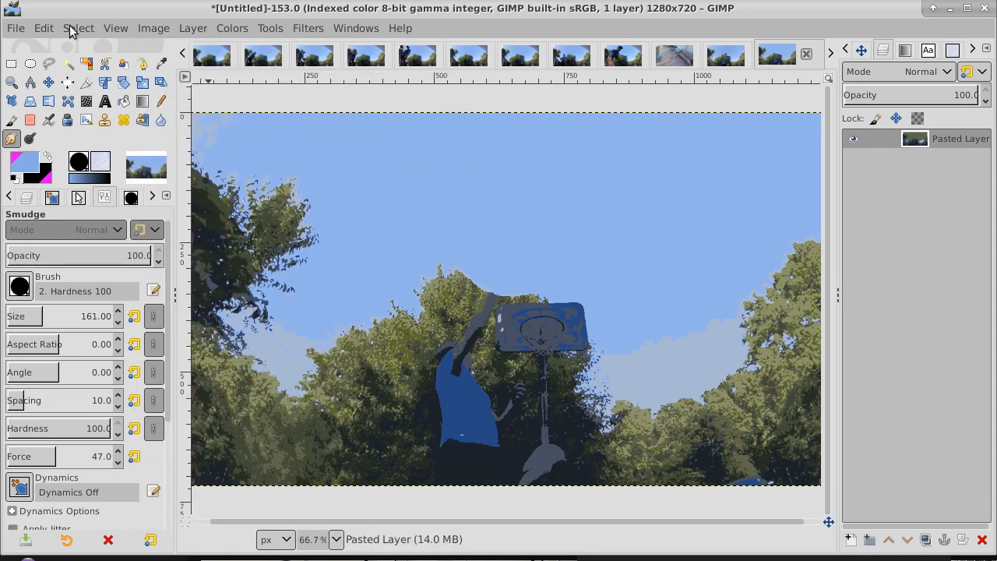
key("ctrl+z")
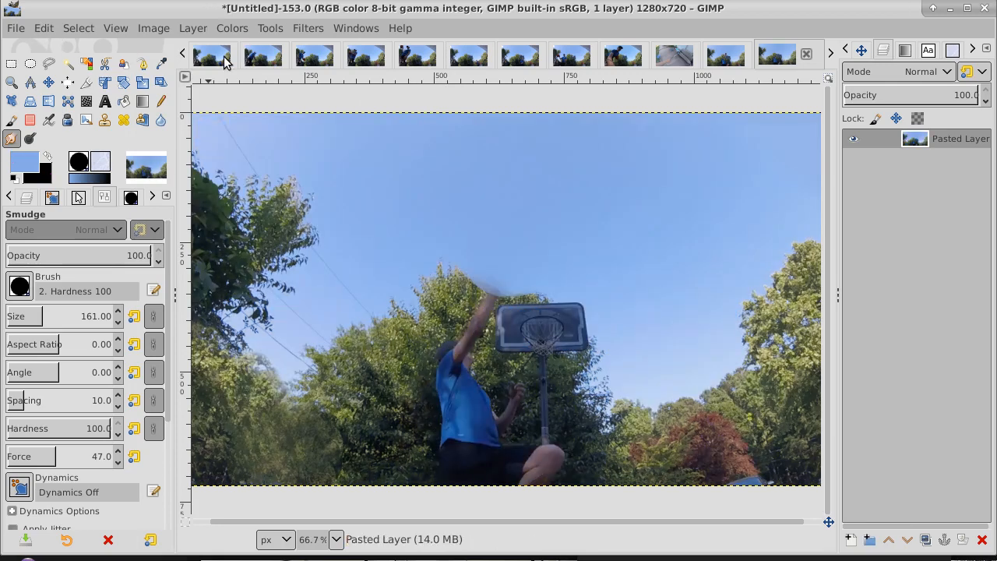
Convert the smudged photo to indexed colors using an optimum palette with a maximum of 6 colors and no dithering.
left_click(155, 29)
mouse_move(253, 81)
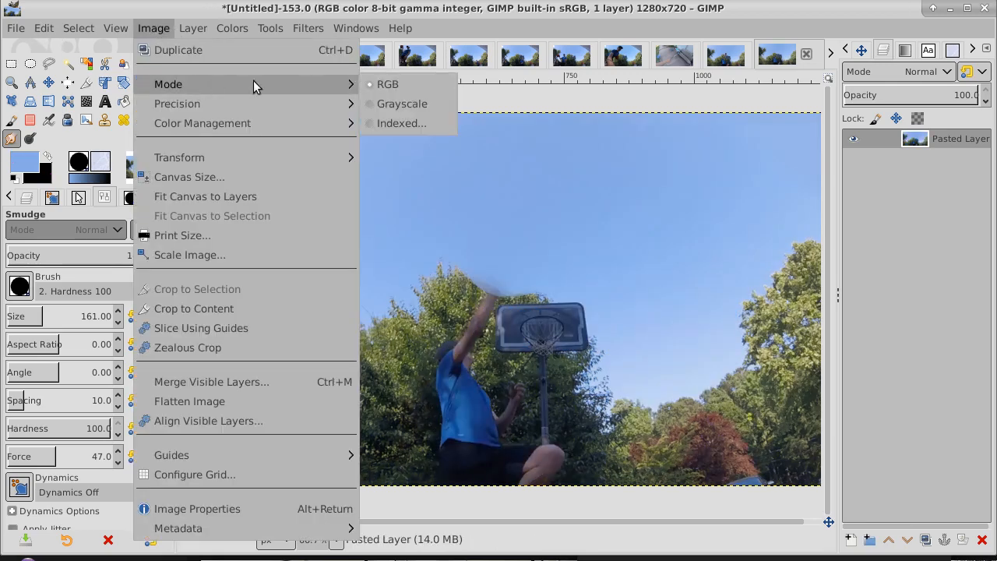
left_click(392, 123)
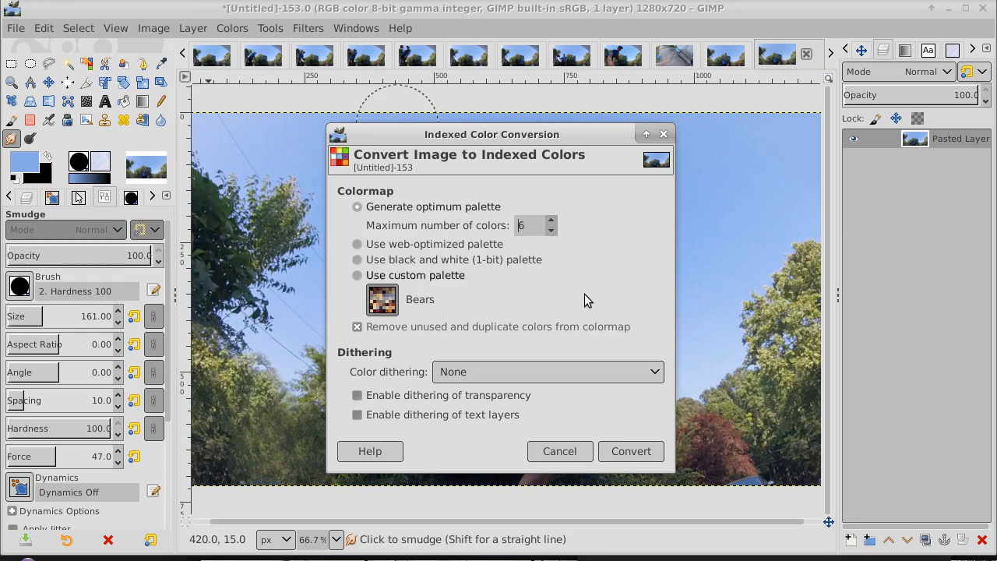
left_click(625, 452)
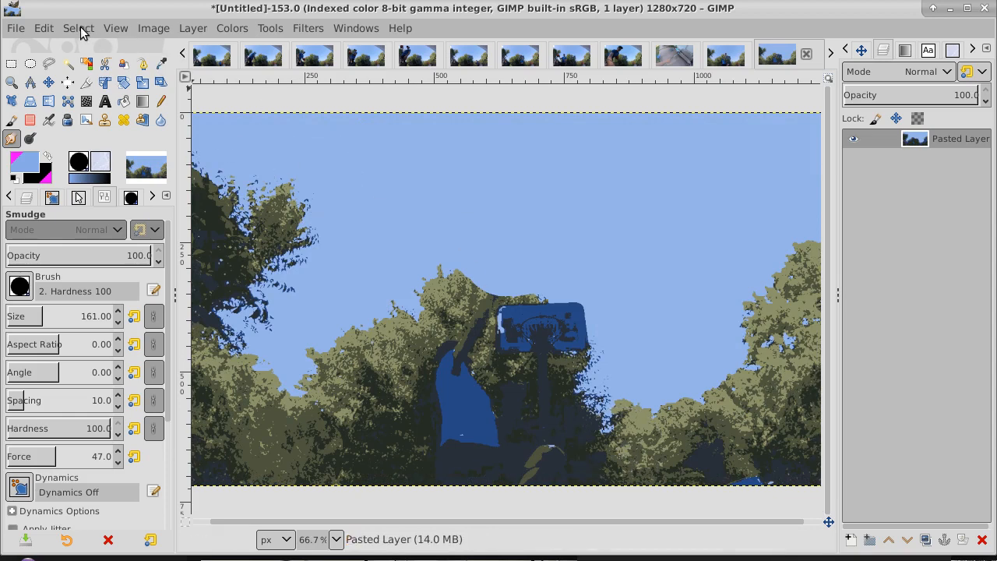
Select the whole indexed image and copy it.
left_click(45, 33)
mouse_move(69, 30)
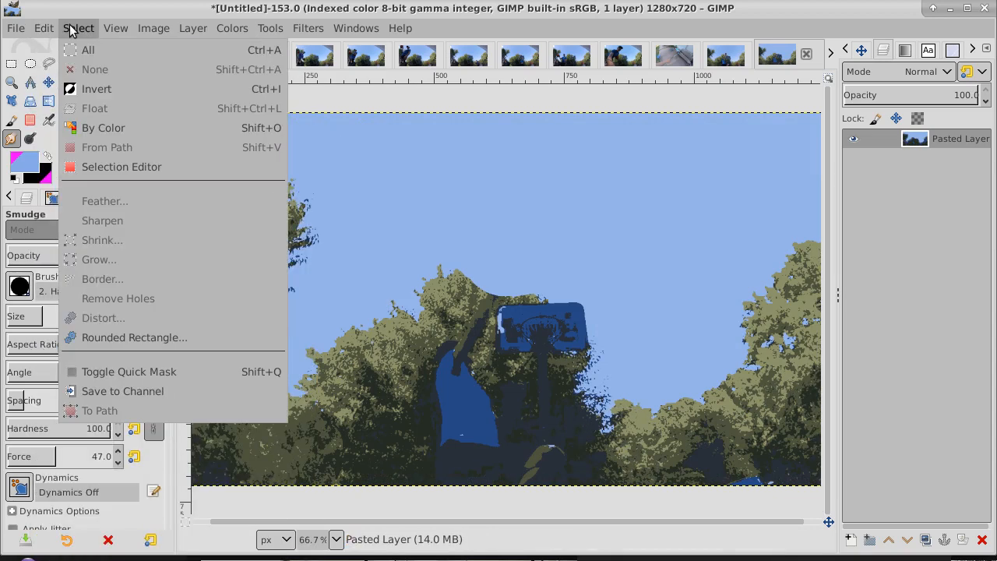
left_click(78, 49)
left_click(43, 28)
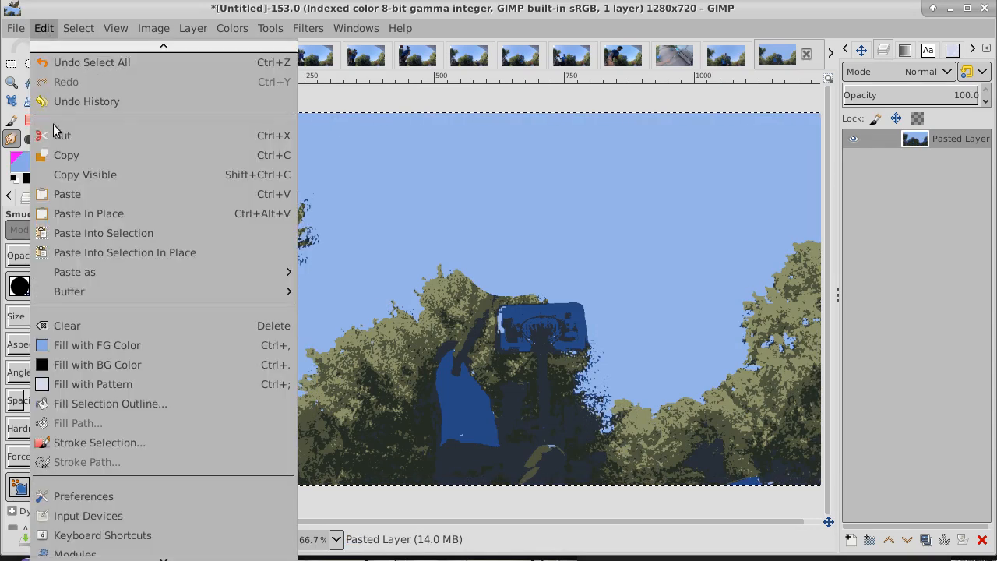
left_click(58, 154)
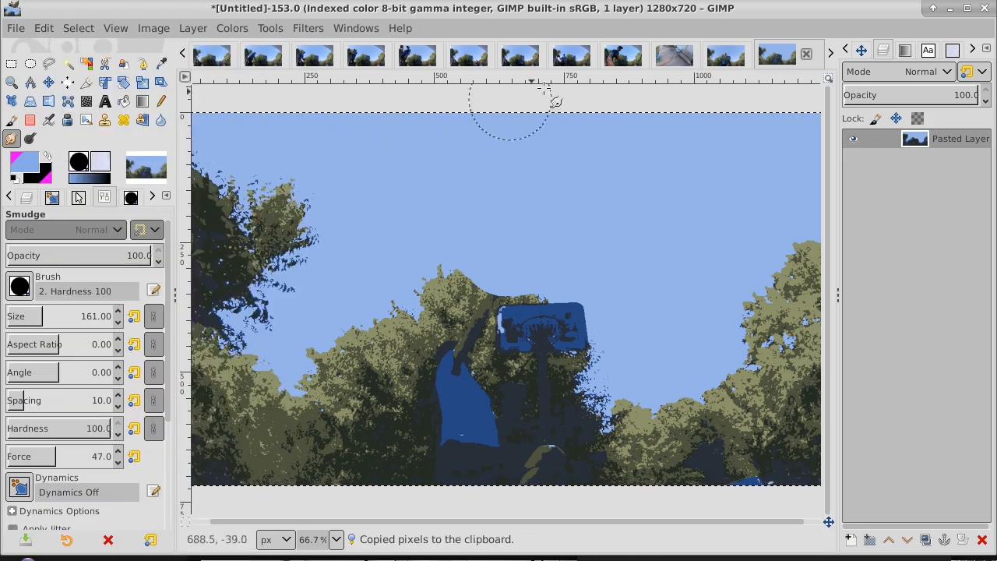
Return to the layered composite, clear its selection, and paste the copied indexed picture as a new layer directly above Layer.
left_click(624, 56)
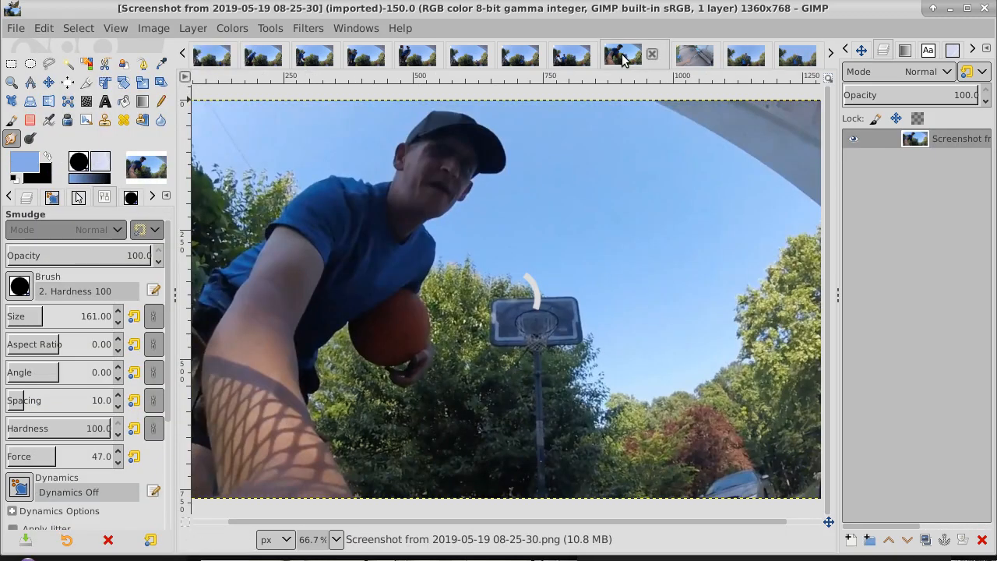
left_click(744, 58)
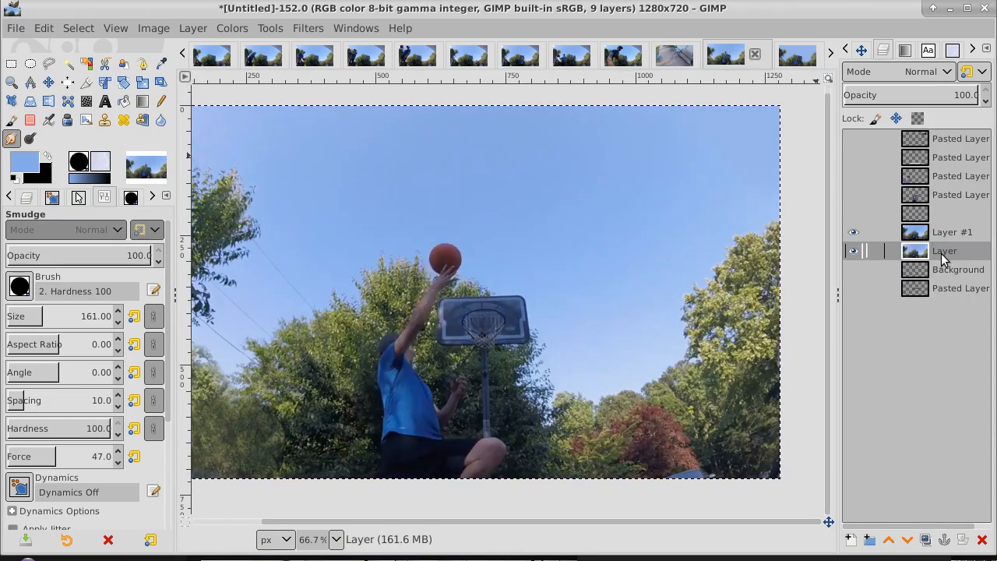
left_click(79, 29)
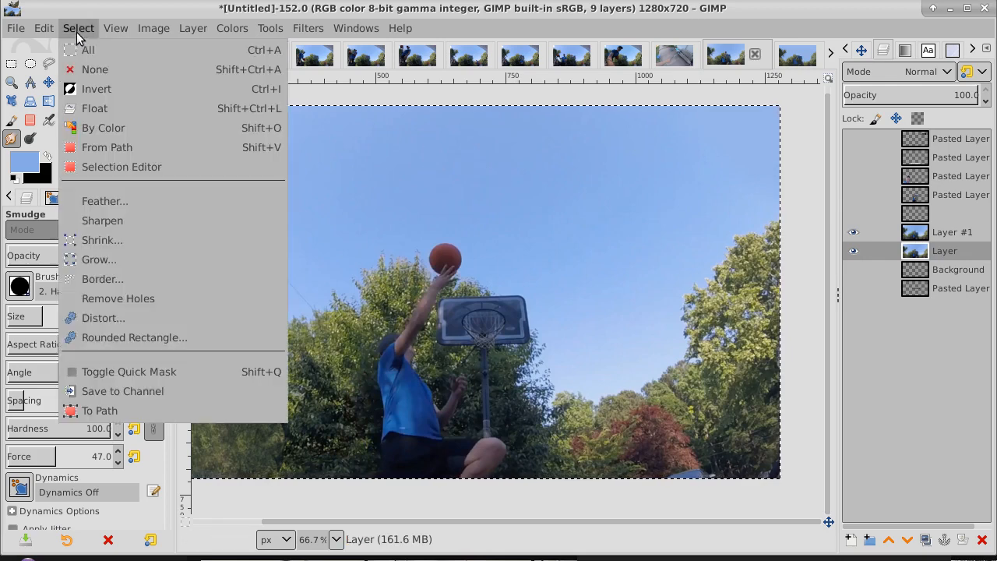
left_click(93, 70)
left_click(44, 28)
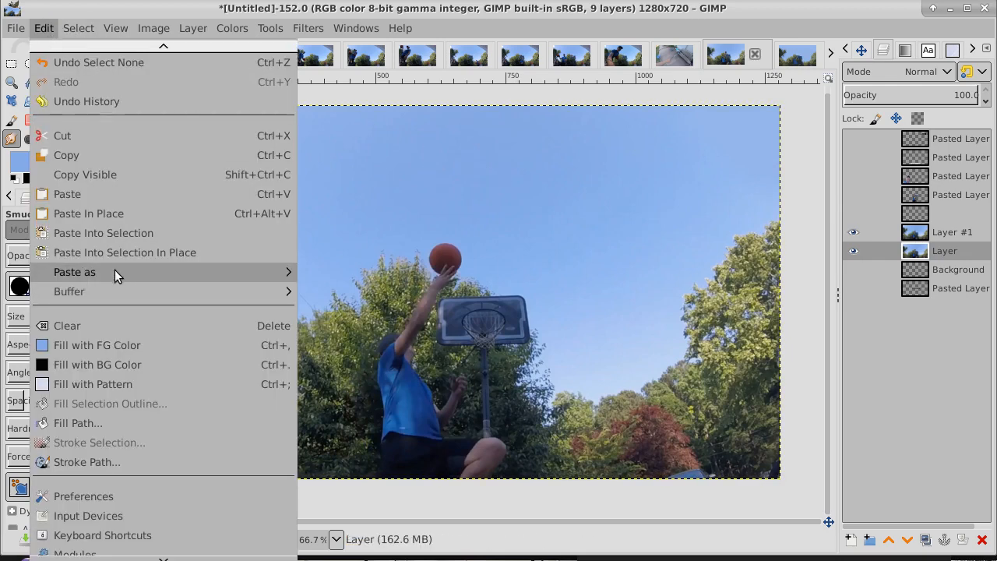
mouse_move(143, 271)
left_click(423, 270)
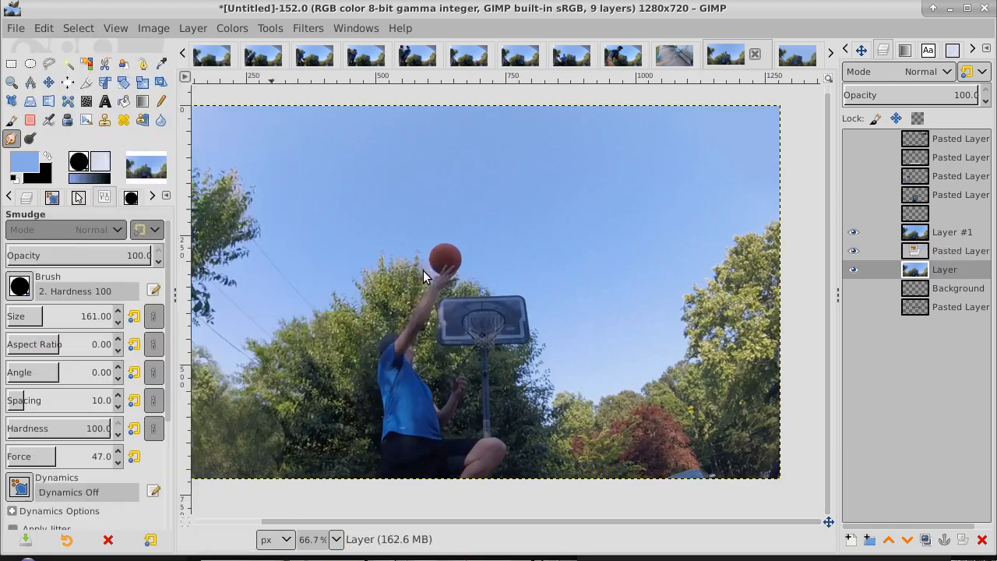
Hide Layer #1 and show the player, ball and hoop cutout layer over the indexed background.
left_click(855, 233)
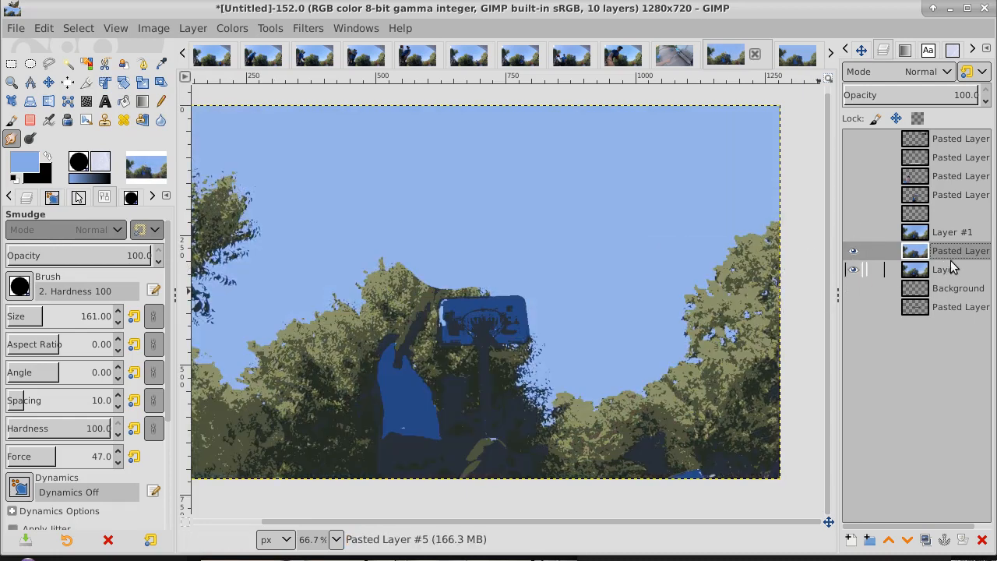
left_click(857, 195)
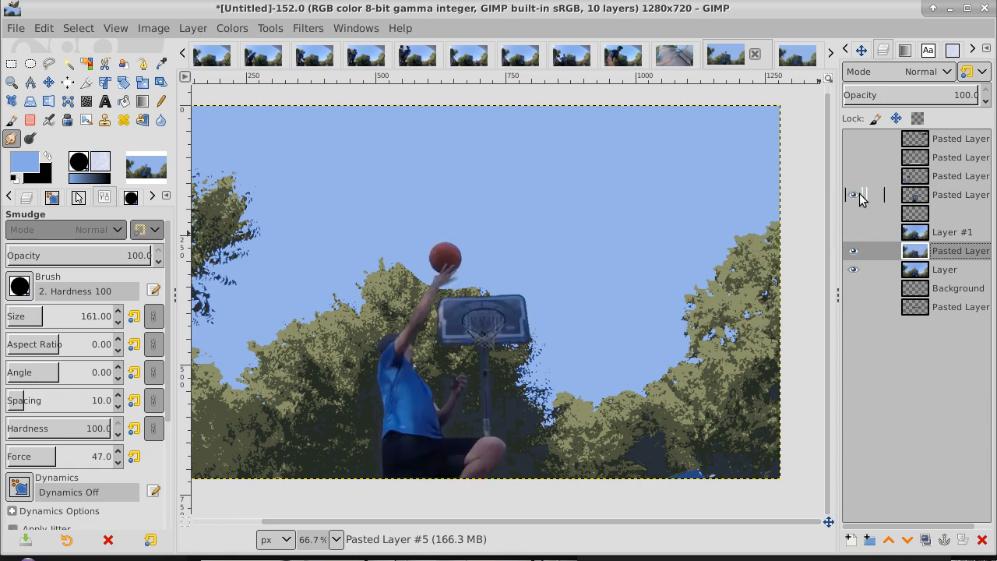
left_click(861, 199)
left_click(861, 199)
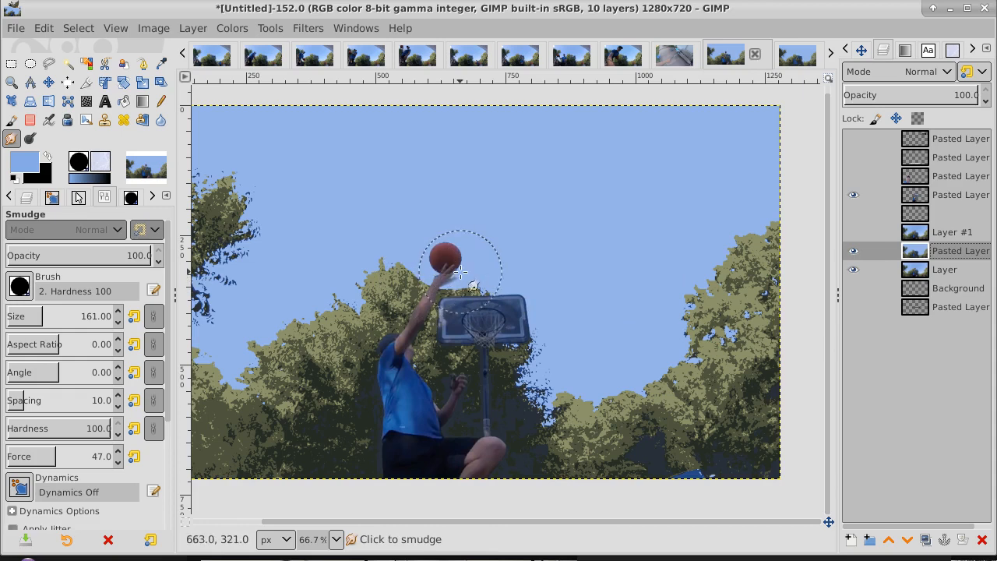
Compare the original photo with the indexed background by toggling the visibility of Layer #1, leaving it hidden.
left_click(854, 232)
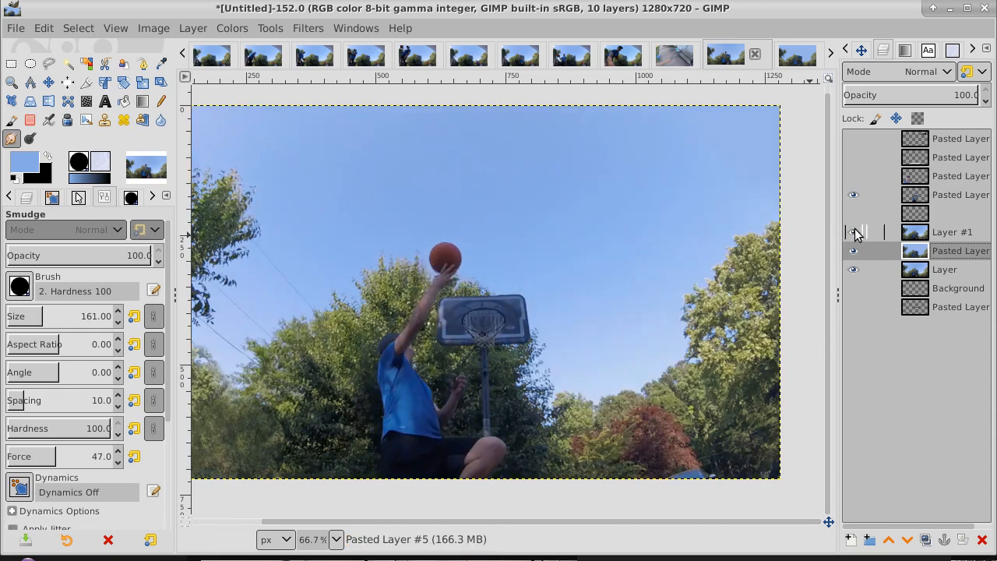
left_click(855, 232)
left_click(854, 233)
left_click(855, 232)
left_click(855, 232)
left_click(854, 233)
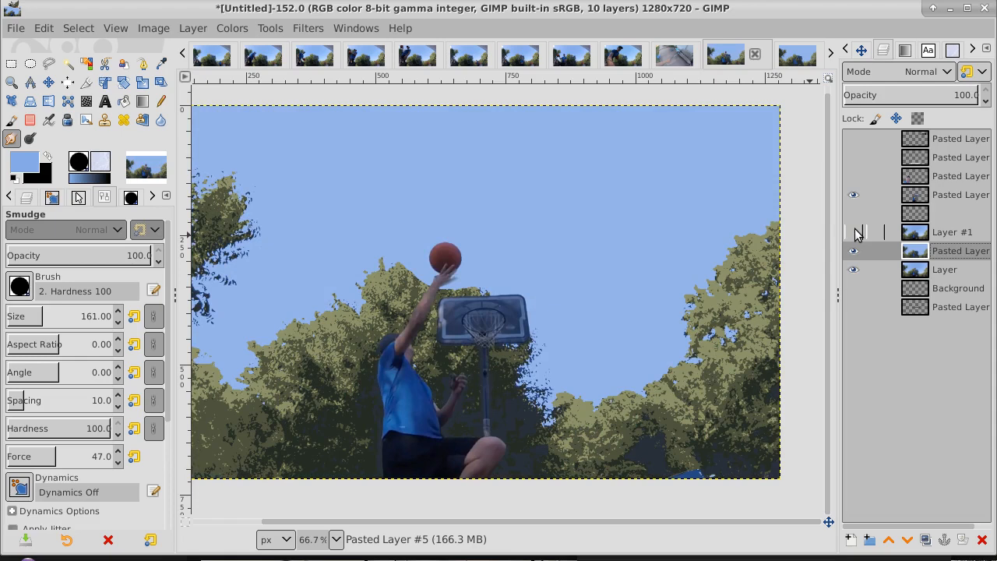
Switch to the indexed background image and undo its color conversion and the recent smudge strokes over the basketball.
left_click(797, 54)
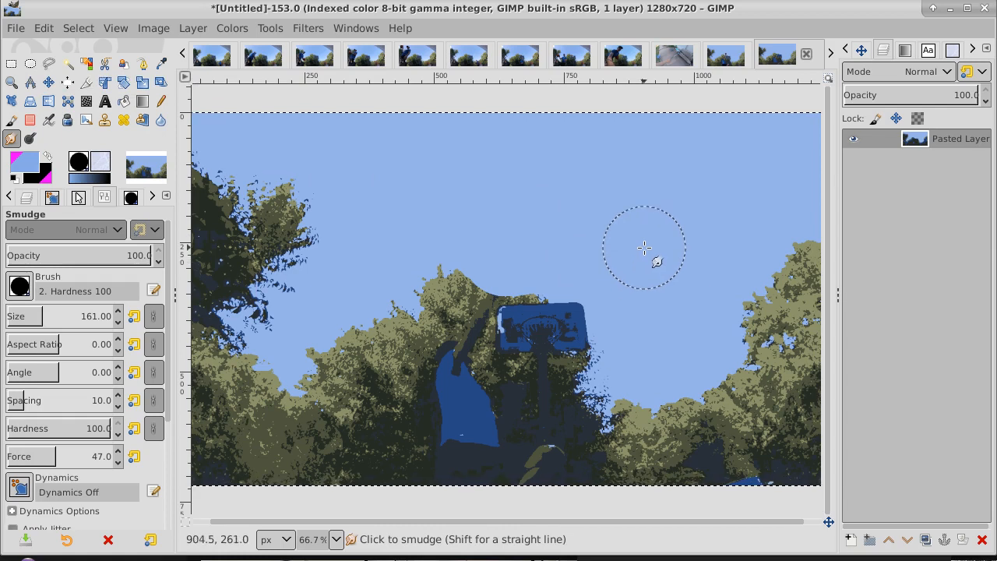
key("ctrl")
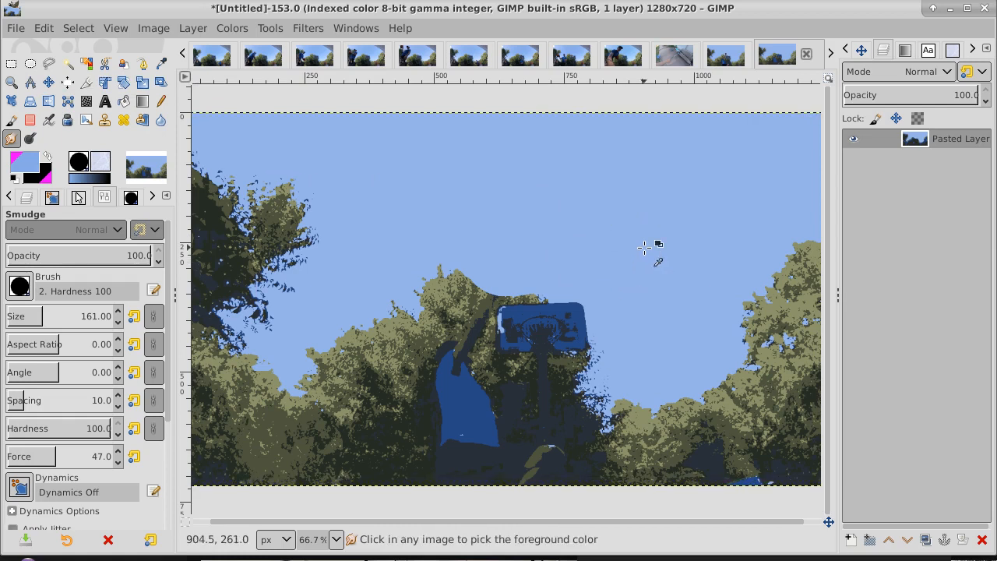
key("ctrl+z")
key("ctrl+z")
key("ctrl+z")
key("ctrl+z")
key("ctrl+z")
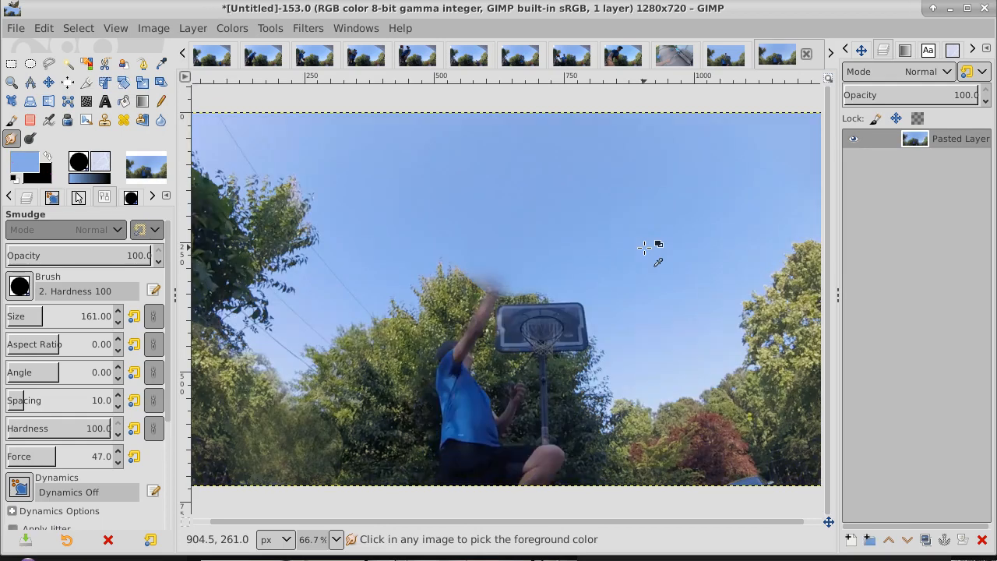
key("ctrl+z")
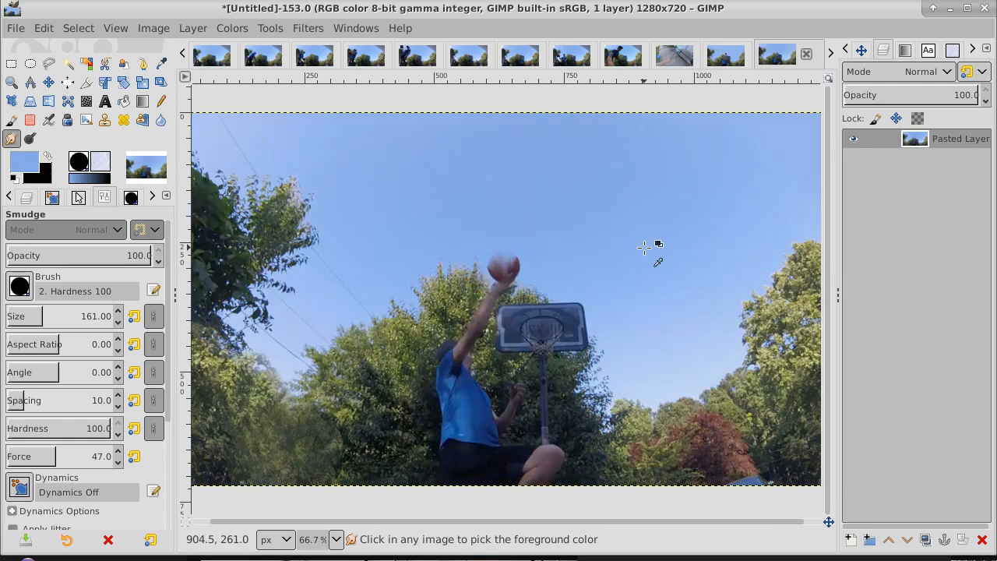
key("ctrl+z")
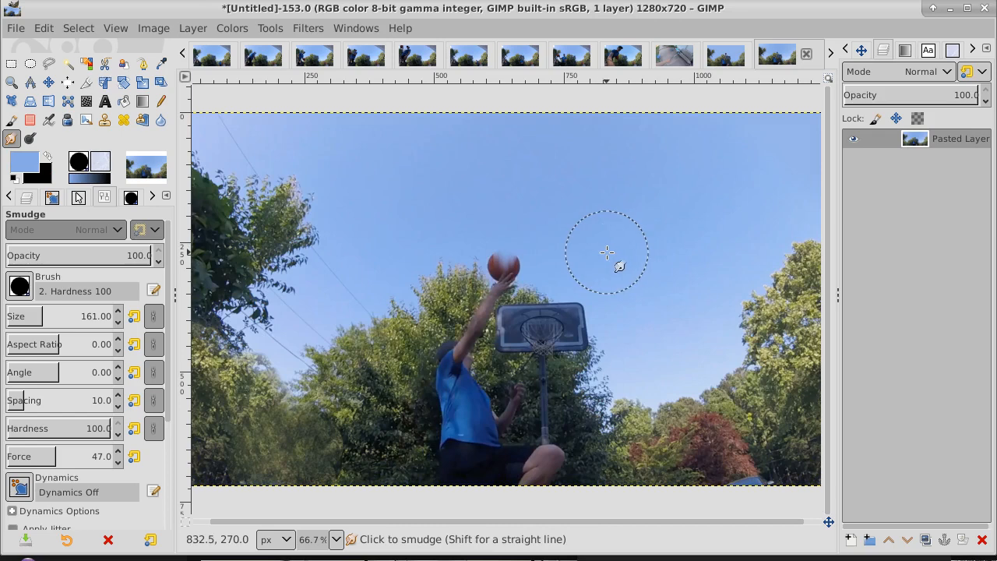
Paint over the basketball above the player's hand with the sky-blue foreground color using the Pencil at size 161.
left_click_drag(532, 236, 524, 236)
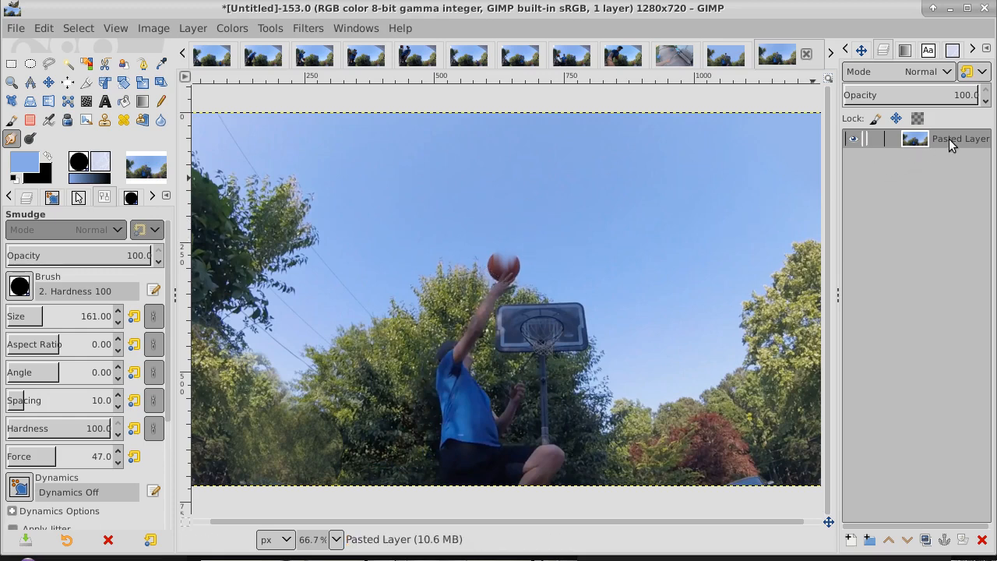
left_click(30, 120)
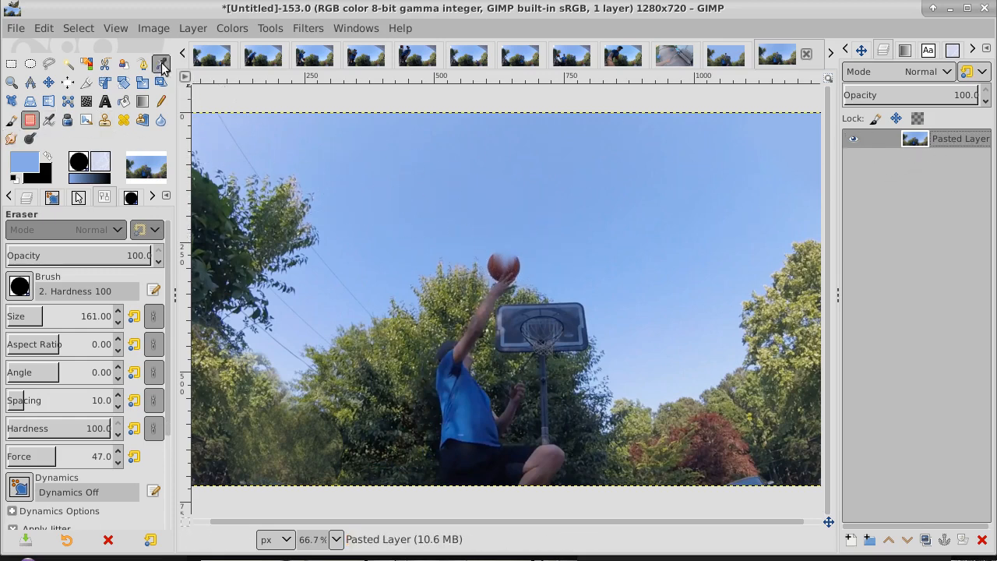
left_click(162, 102)
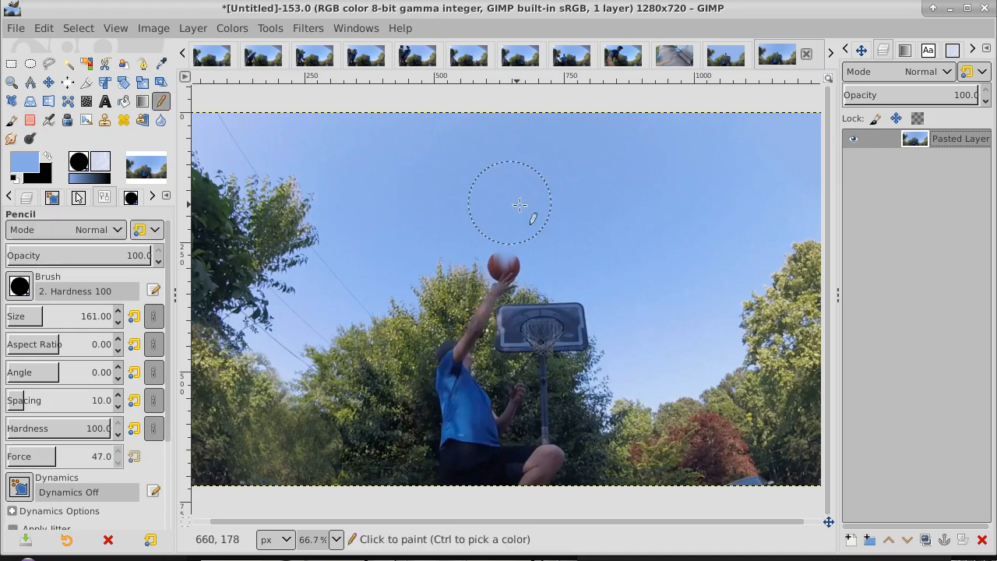
left_click(518, 248)
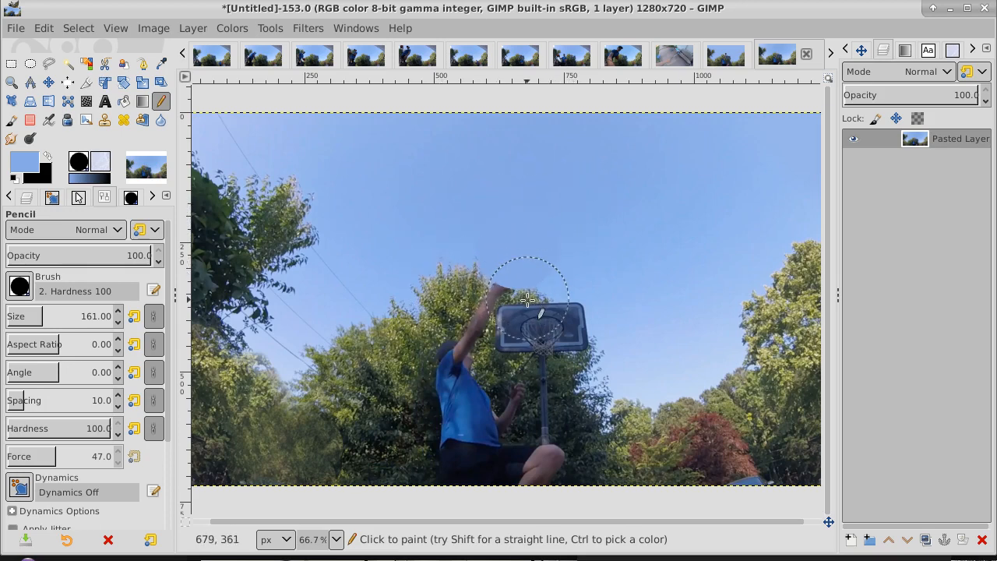
Try to cover the player's raised hand by cloning the treetop beside it, and undo the clone strokes.
left_click(49, 65)
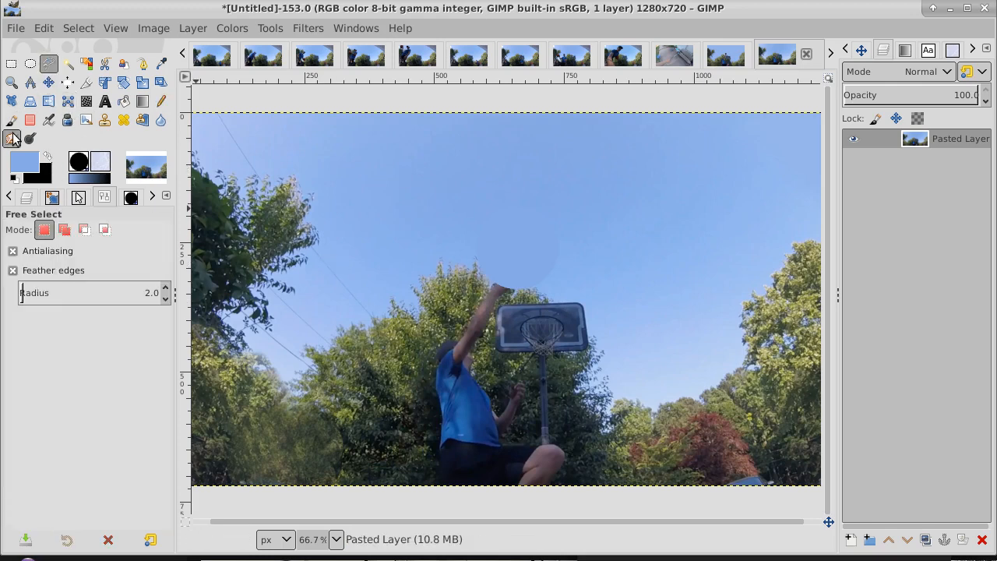
left_click(105, 123)
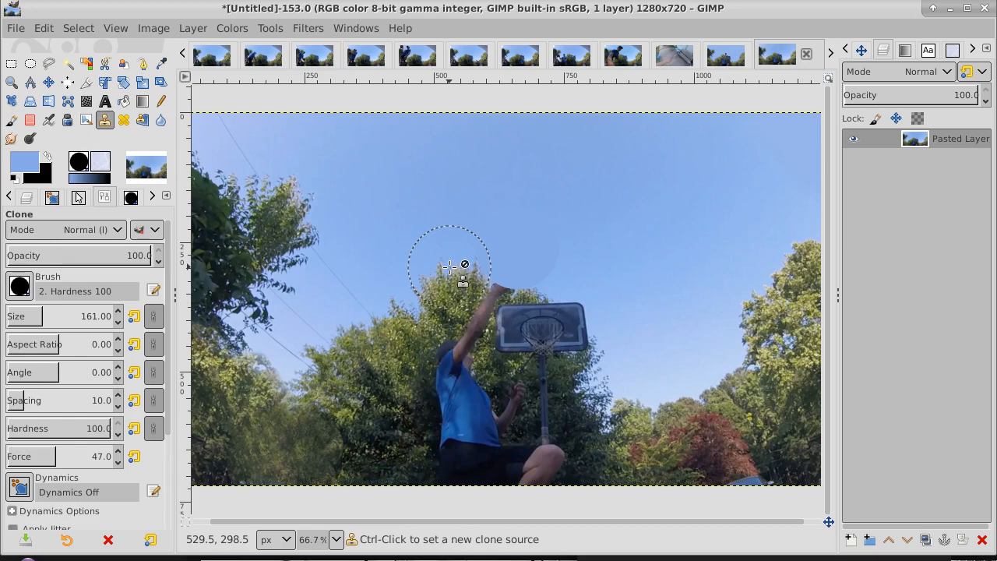
key("ctrl")
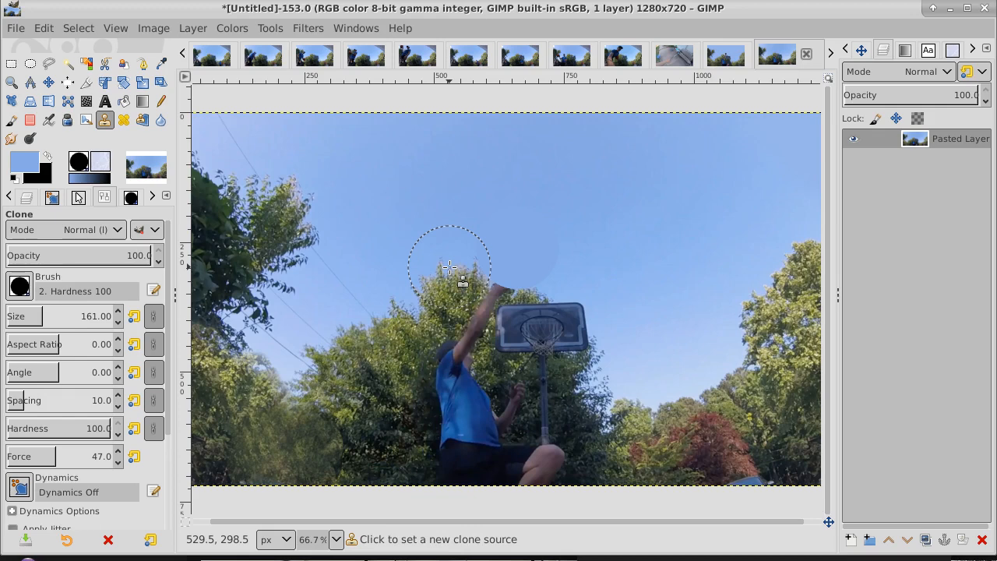
left_click(450, 267, "ctrl")
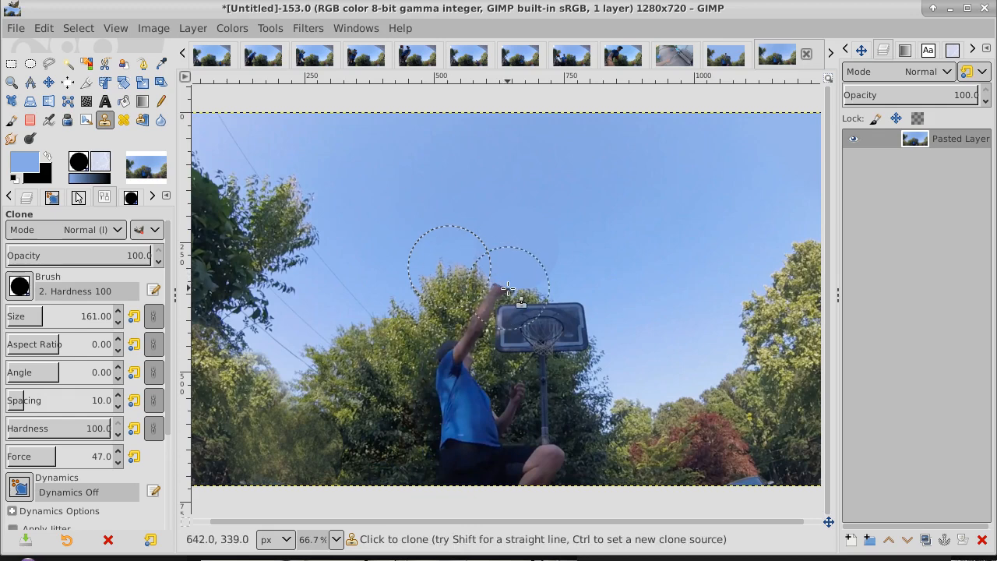
left_click(507, 289)
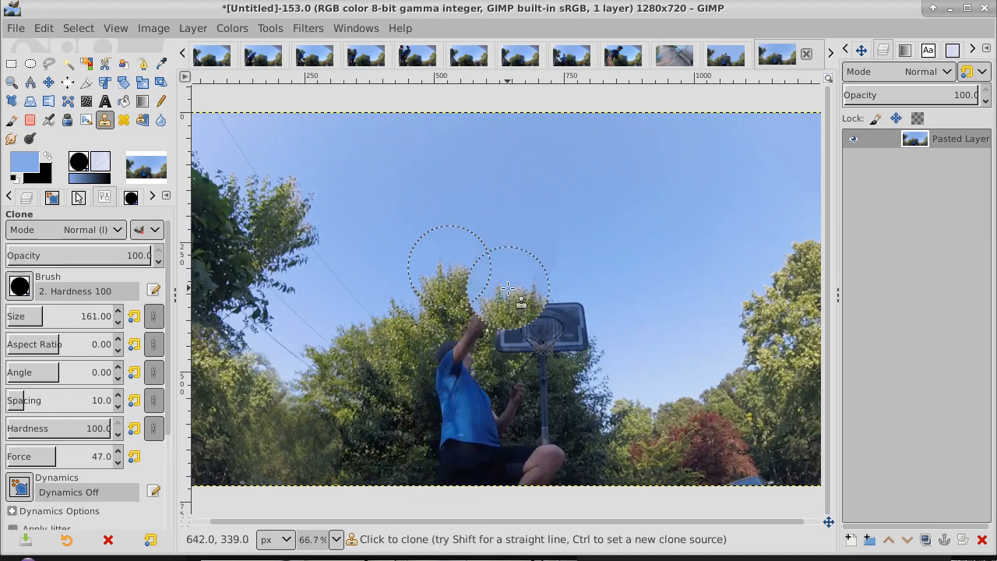
left_click(505, 273)
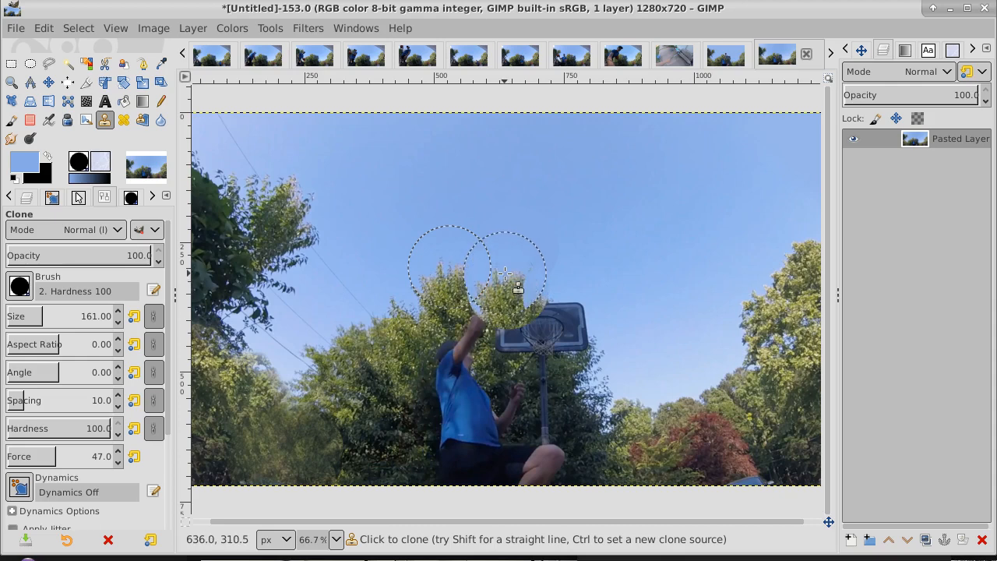
left_click(491, 273)
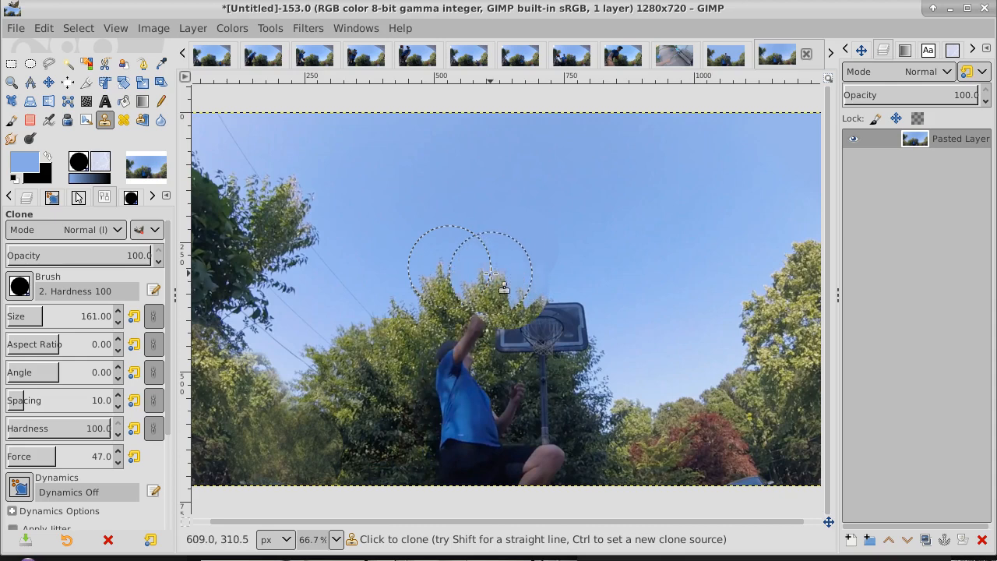
mouse_move(491, 272)
left_mouse_down()
mouse_move(517, 274)
mouse_move(483, 283)
left_mouse_up()
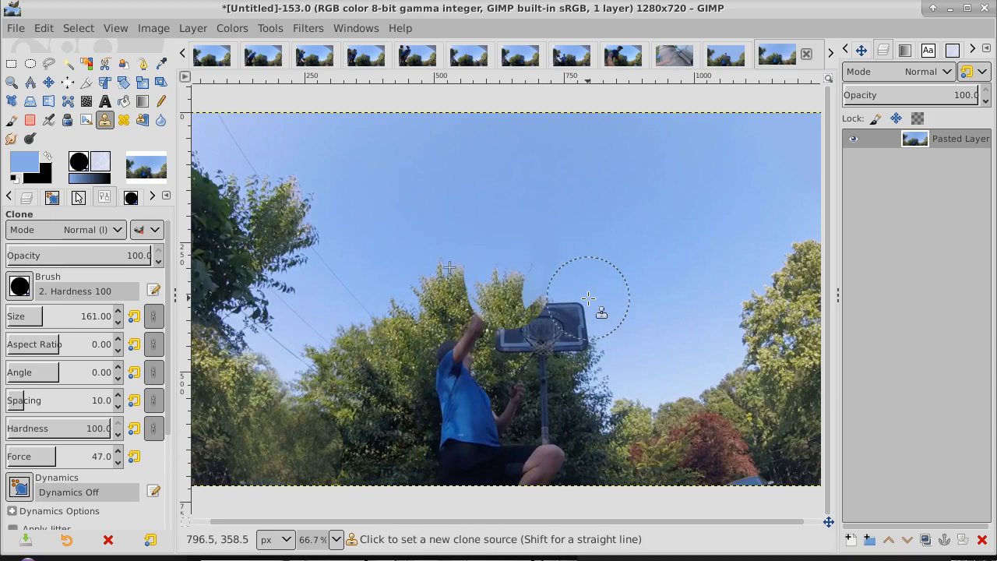
key("ctrl+z")
key("ctrl+z")
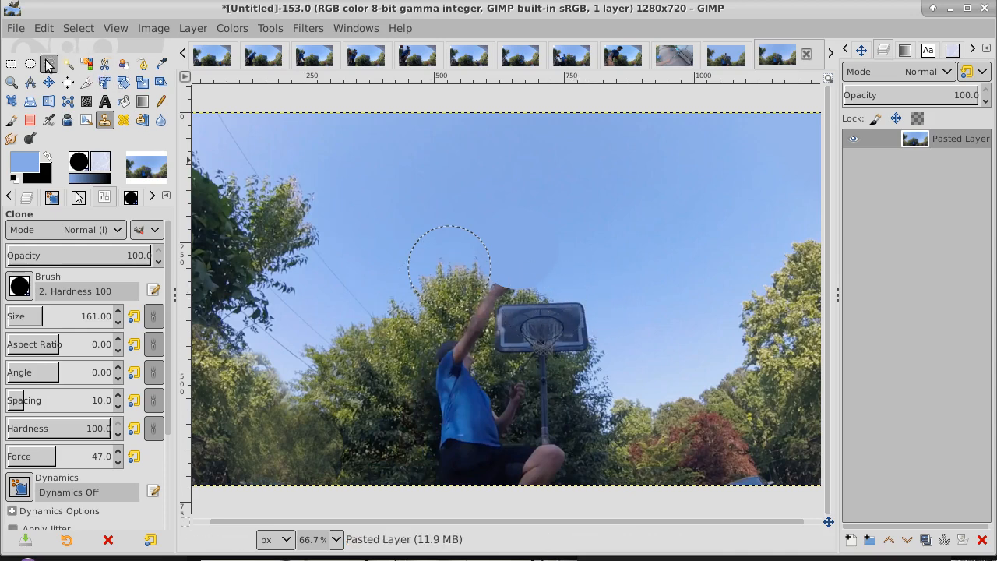
Outline the treetop beside the player's raised arm with a feathered Free Select and commit the selection.
left_click(87, 31)
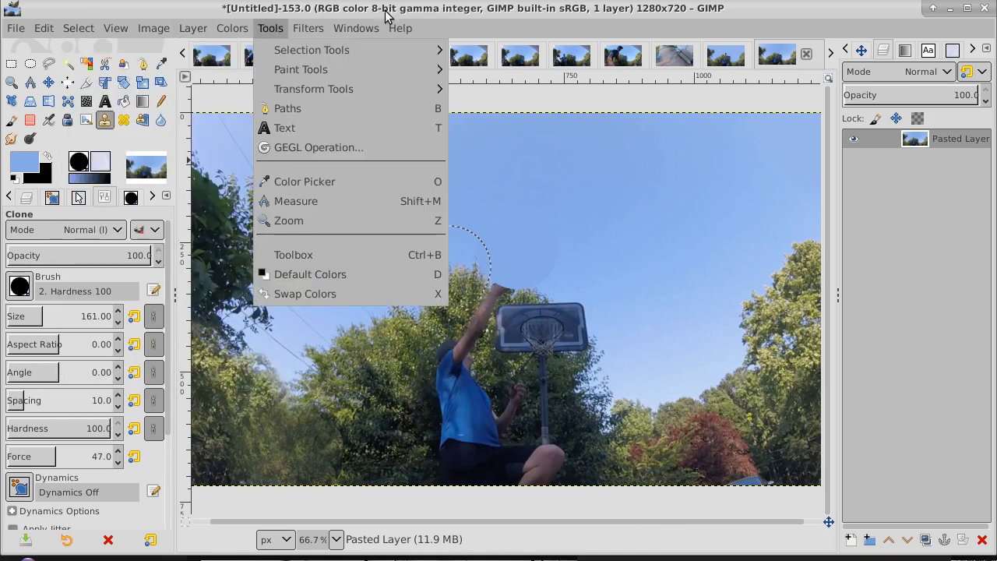
left_click(403, 9)
left_click(48, 63)
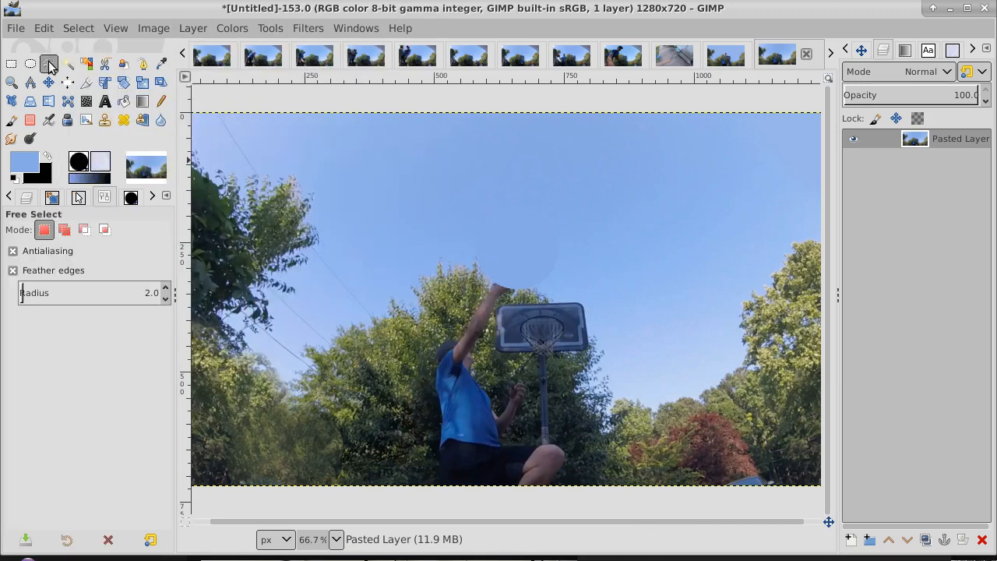
left_click(421, 299)
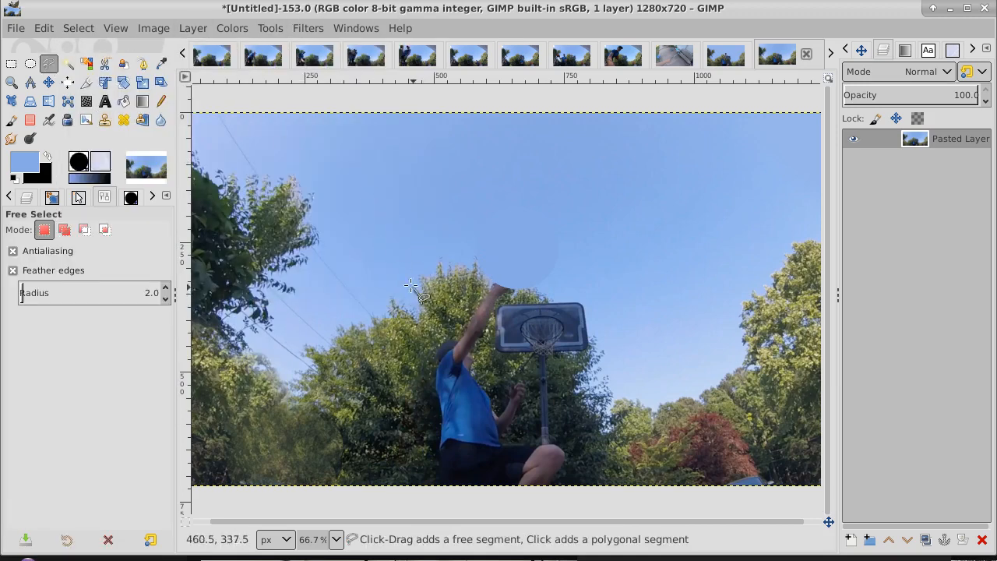
left_click(406, 280)
left_click(420, 280)
left_click(422, 276)
mouse_move(436, 274)
left_mouse_down()
mouse_move(481, 263)
mouse_move(487, 295)
mouse_move(471, 318)
mouse_move(441, 319)
mouse_move(421, 299)
left_mouse_up()
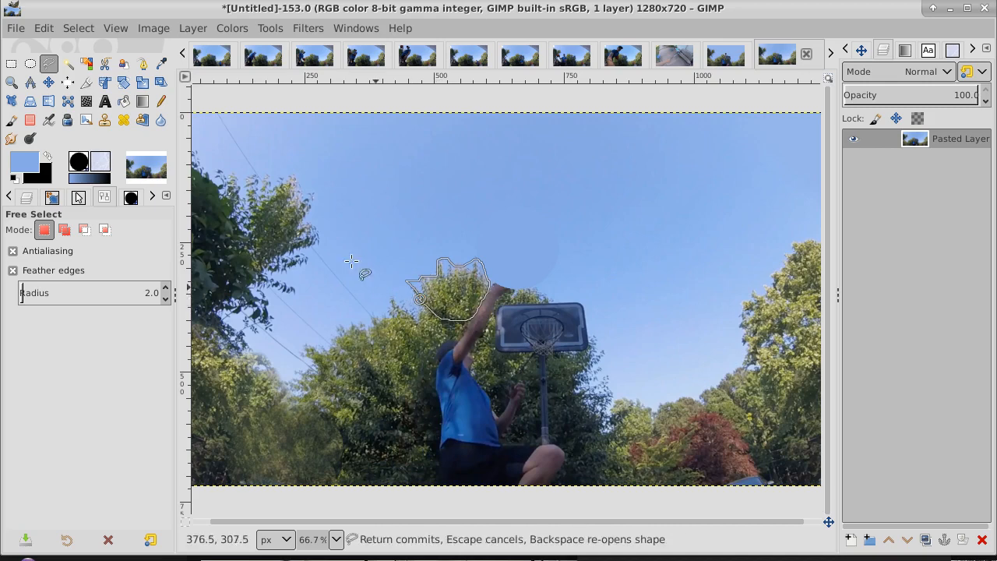
key("Return")
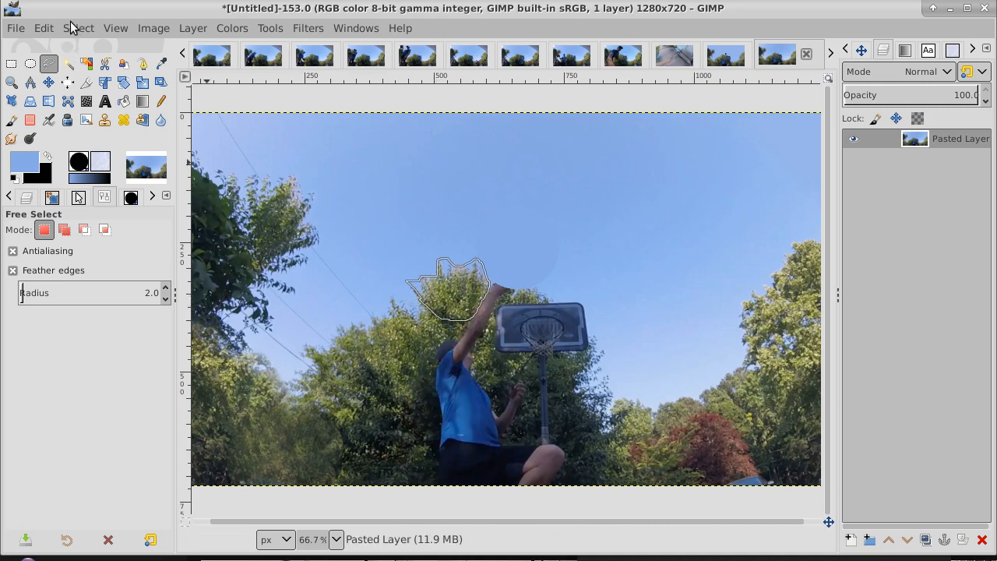
Copy the selected treetop and paste it as a new layer in place.
left_click(48, 83)
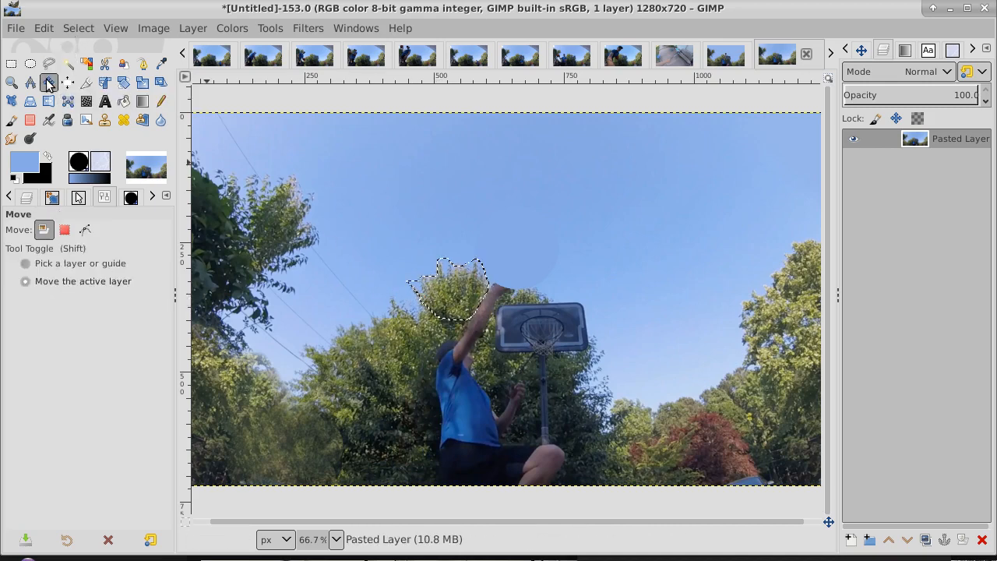
left_click(44, 28)
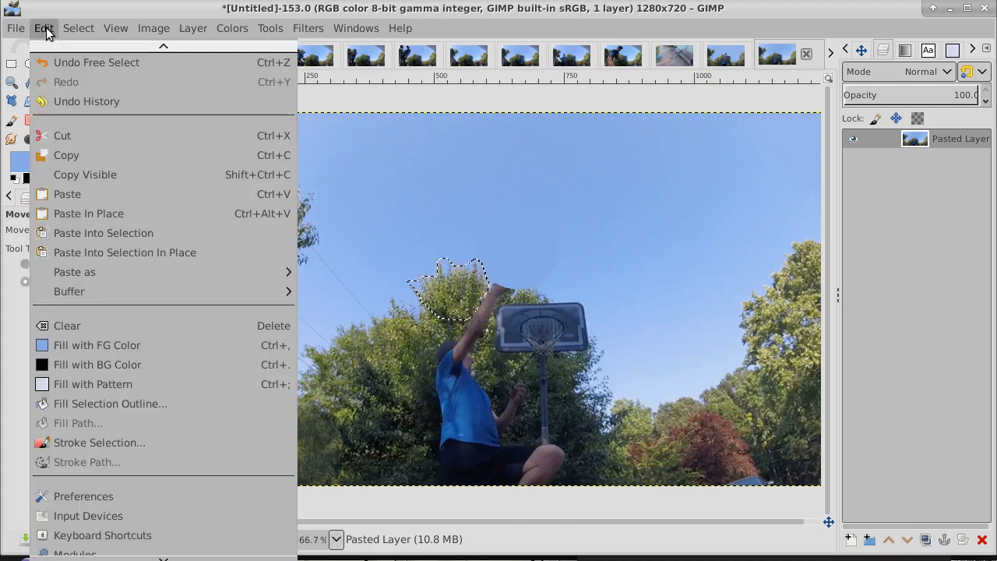
left_click(66, 155)
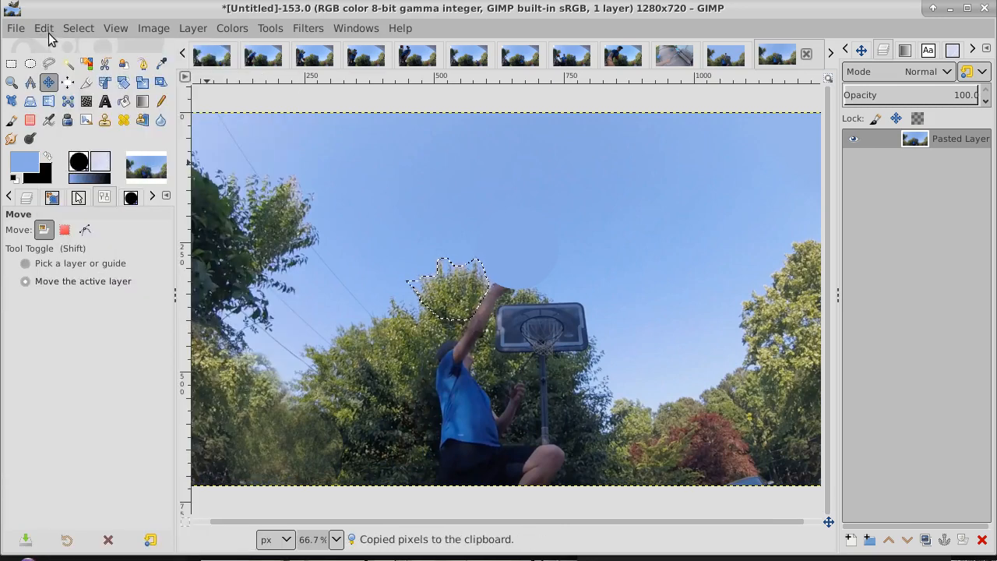
left_click(49, 32)
mouse_move(101, 269)
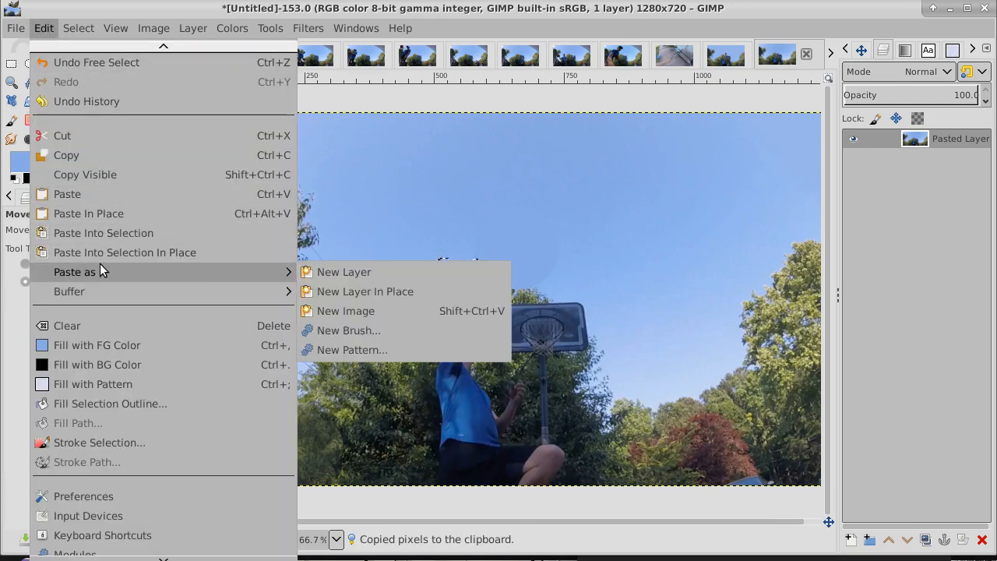
left_click(321, 293)
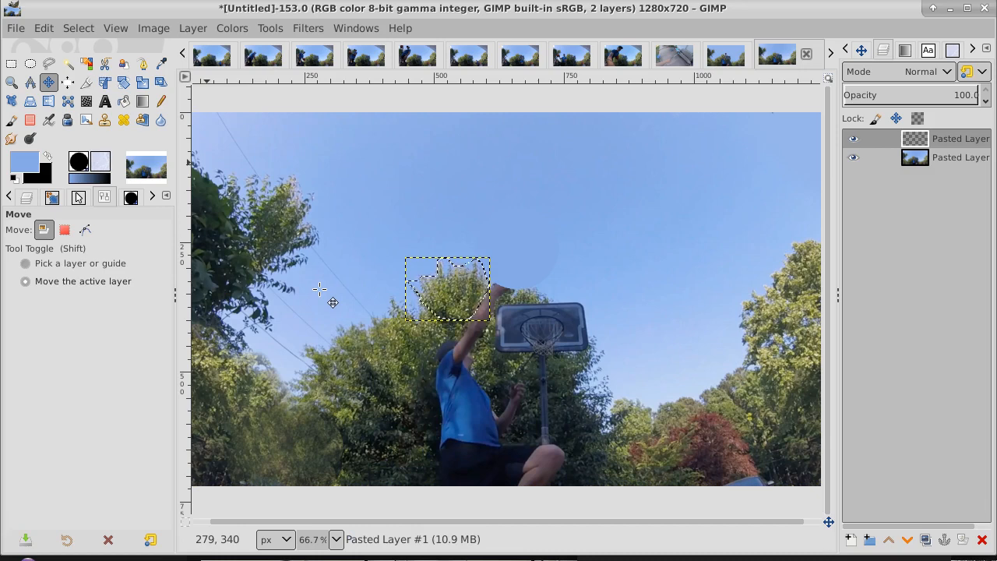
Rotate the pasted treetop by 22.75 degrees about its center.
left_click(124, 83)
left_click(475, 313)
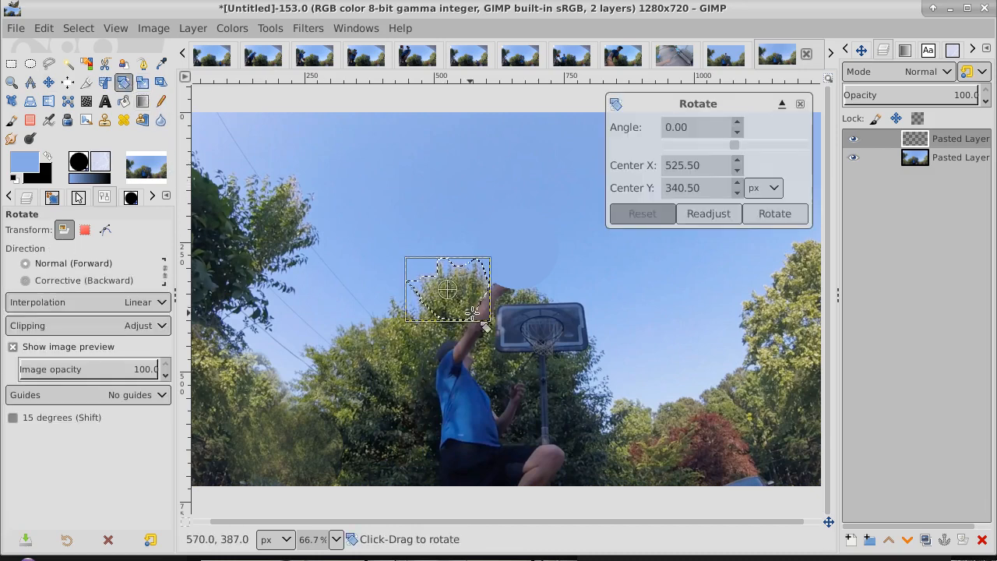
left_click_drag(481, 313, 473, 333)
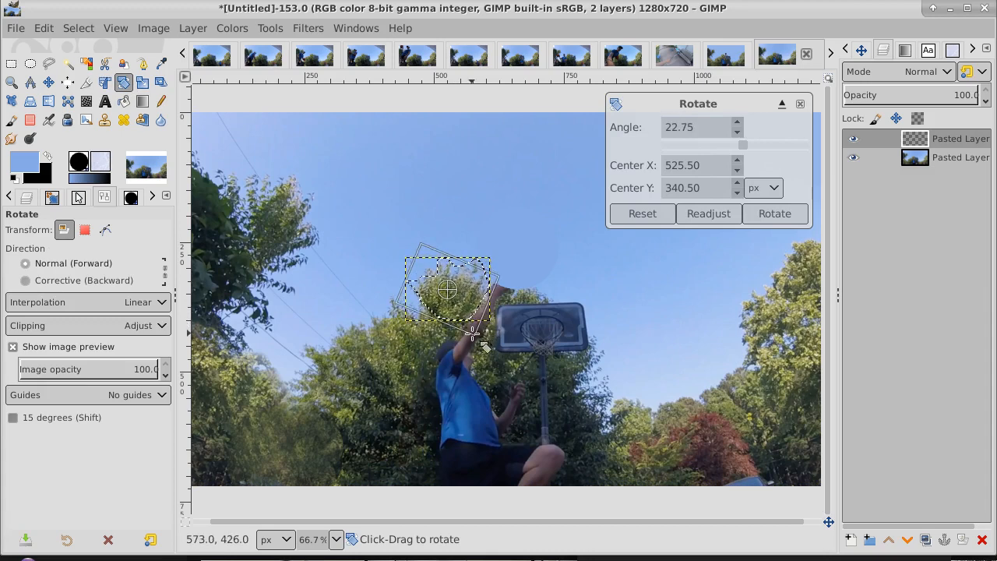
left_click(774, 215)
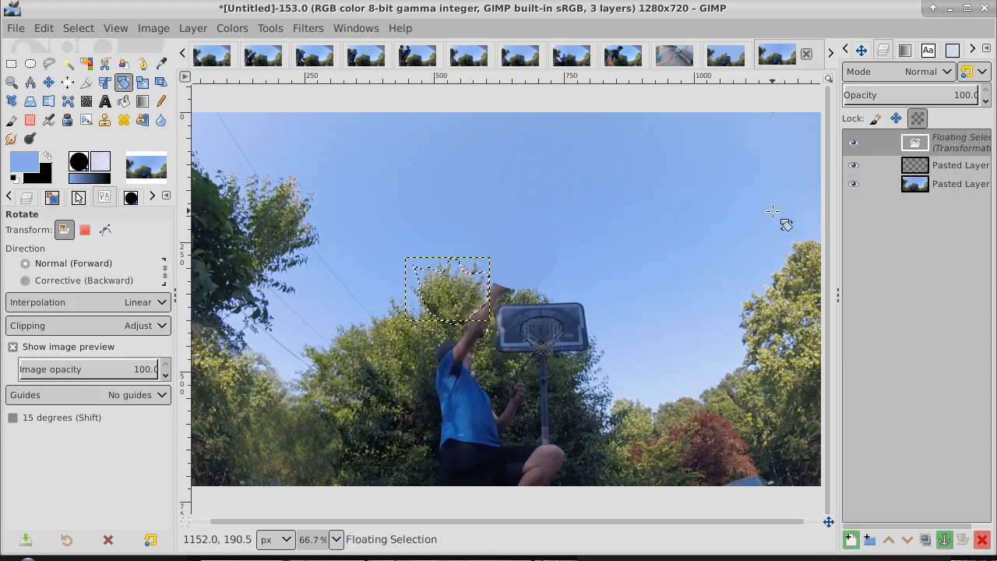
Turn the floating selection of the rotated treetop into a new layer.
left_click(50, 82)
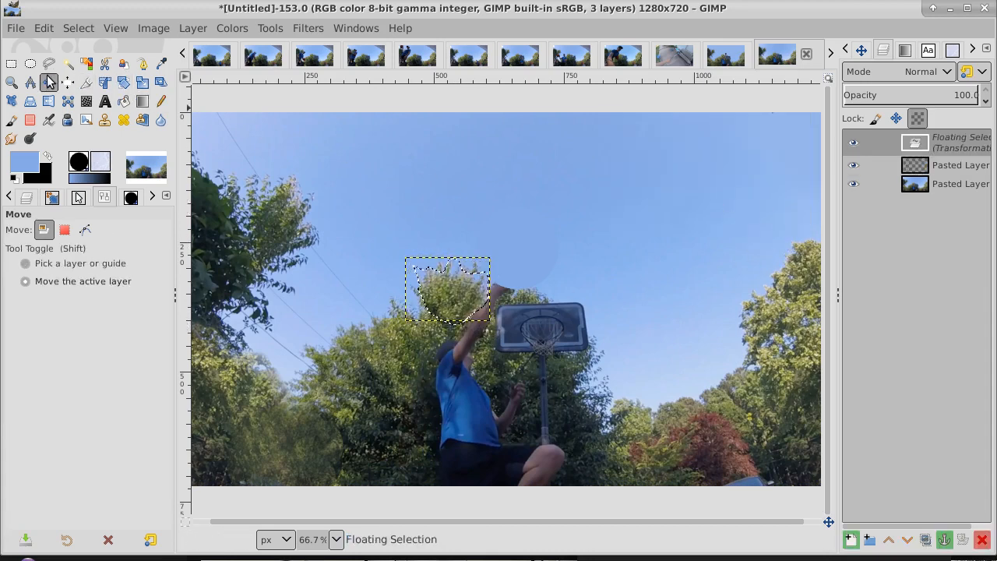
left_click(78, 29)
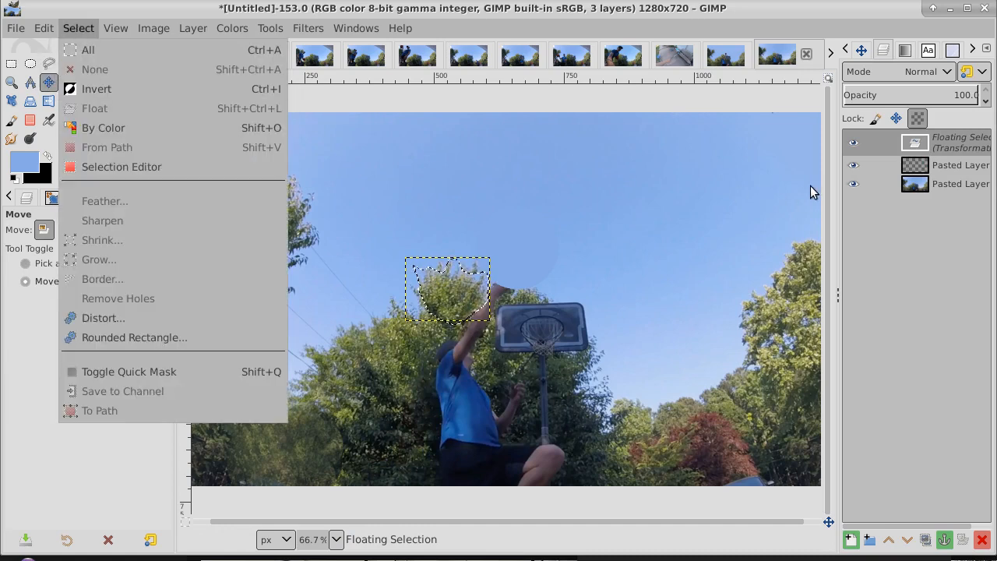
left_click(966, 150)
right_click(964, 148)
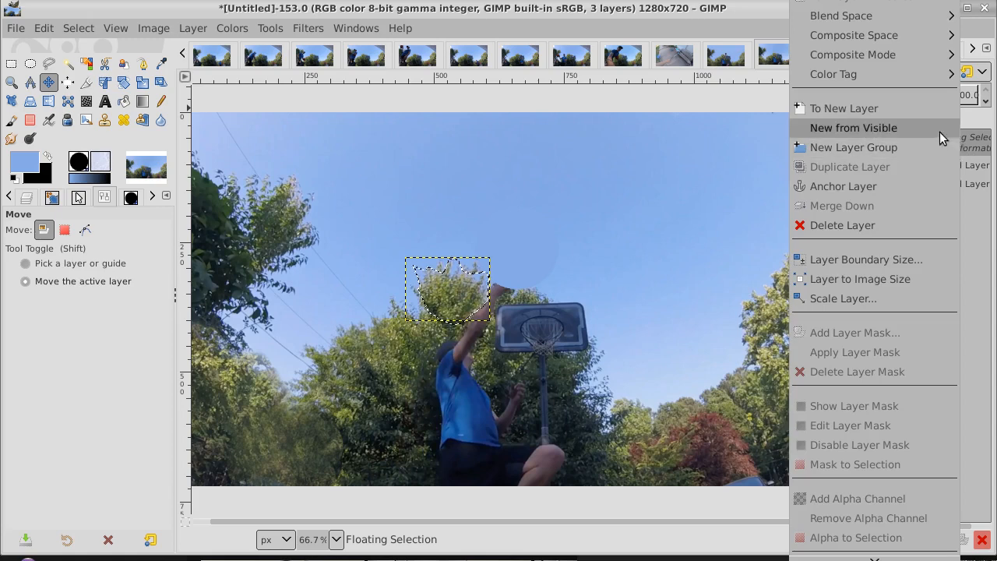
left_click(915, 108)
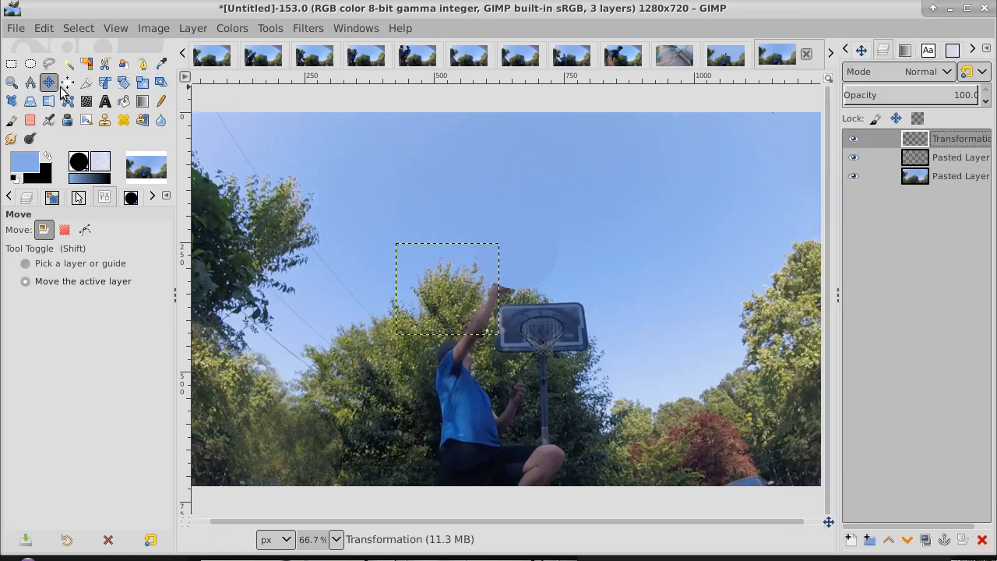
Move the rotated treetop over the player's raised hand, erase its edge with the Eraser, and set the Eraser opacity to 20.5.
left_click_drag(481, 317, 534, 327)
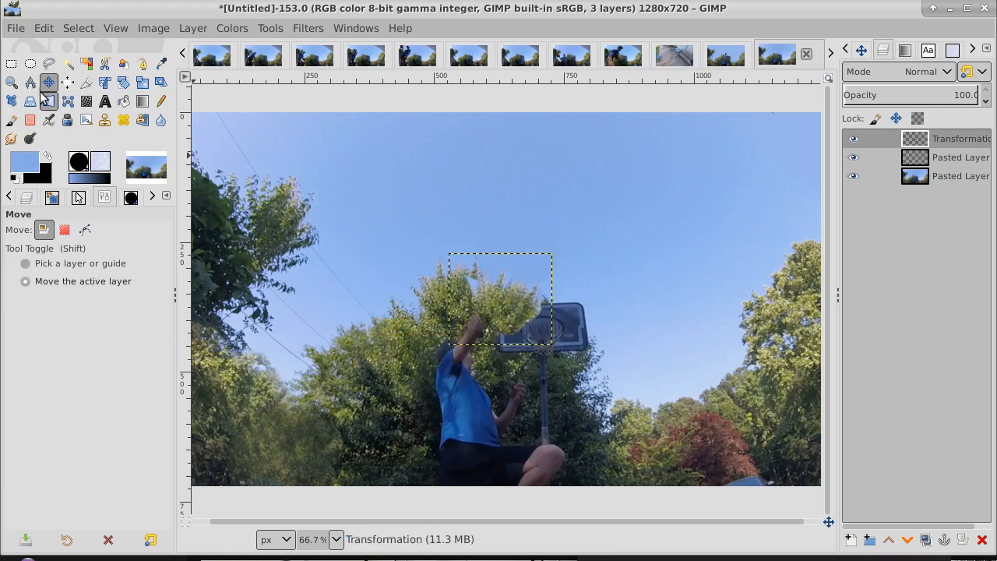
left_click(29, 120)
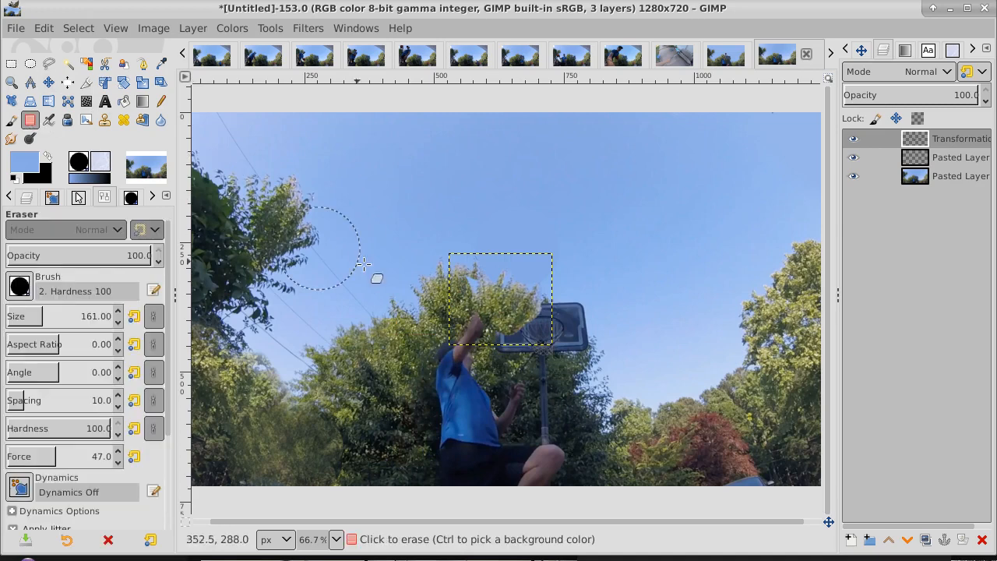
left_click(437, 285)
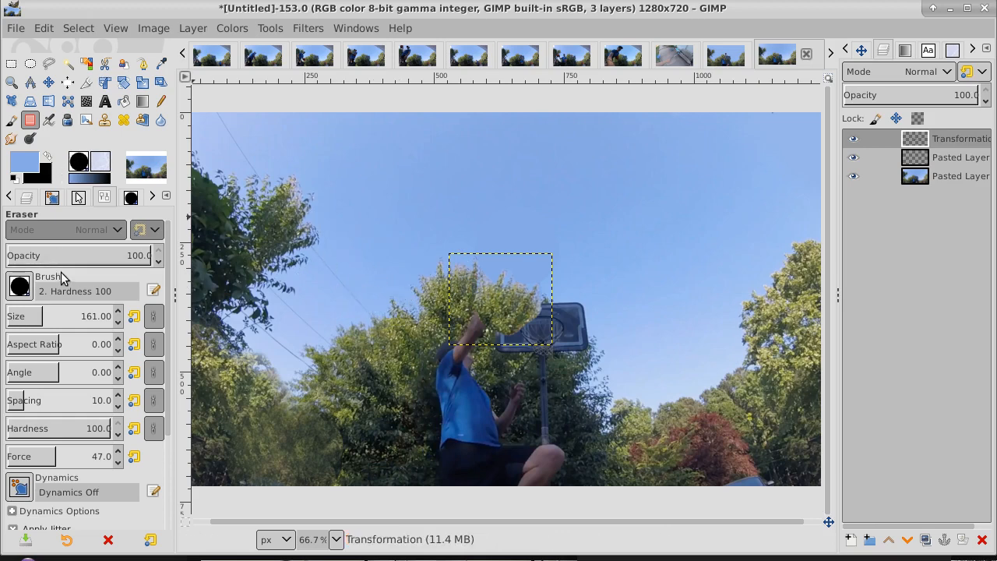
left_click_drag(62, 256, 39, 257)
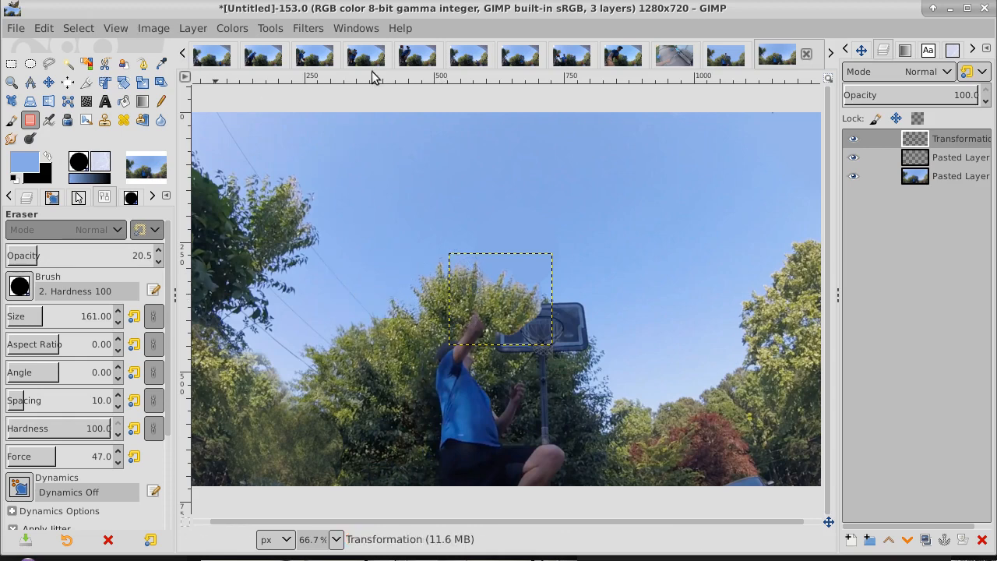
Merge both treetop patch layers down into the photo layer.
right_click(965, 140)
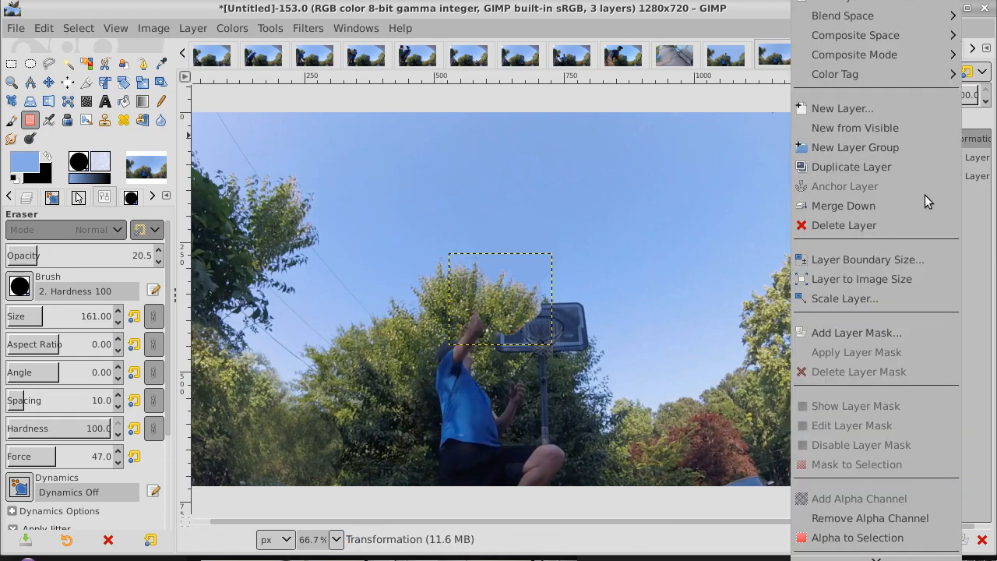
left_click(904, 201)
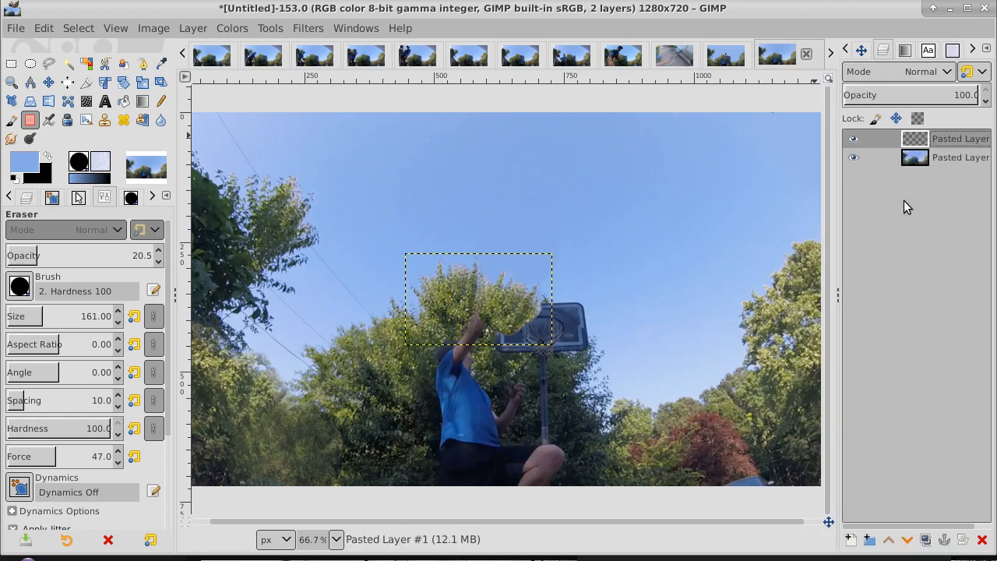
right_click(966, 139)
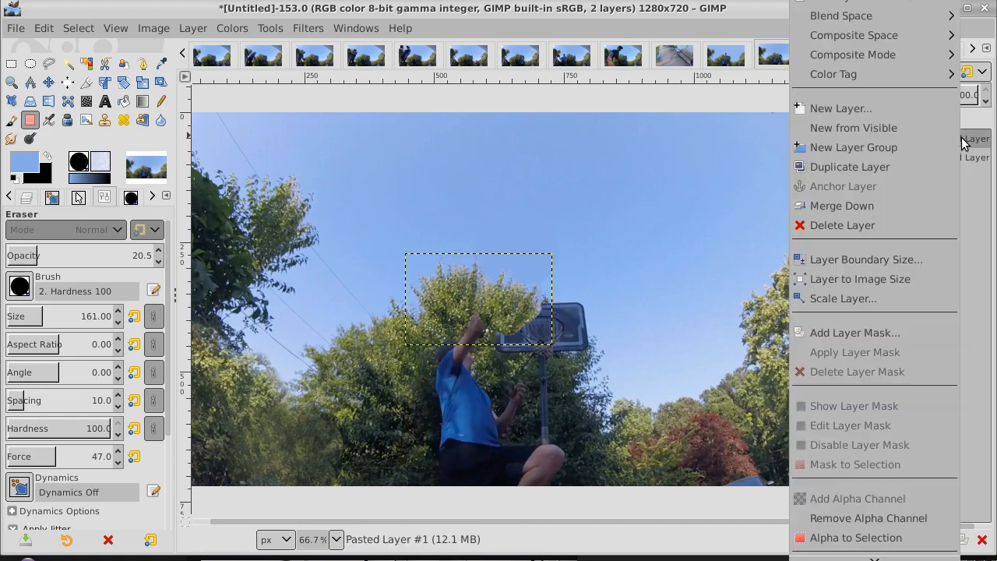
left_click(910, 204)
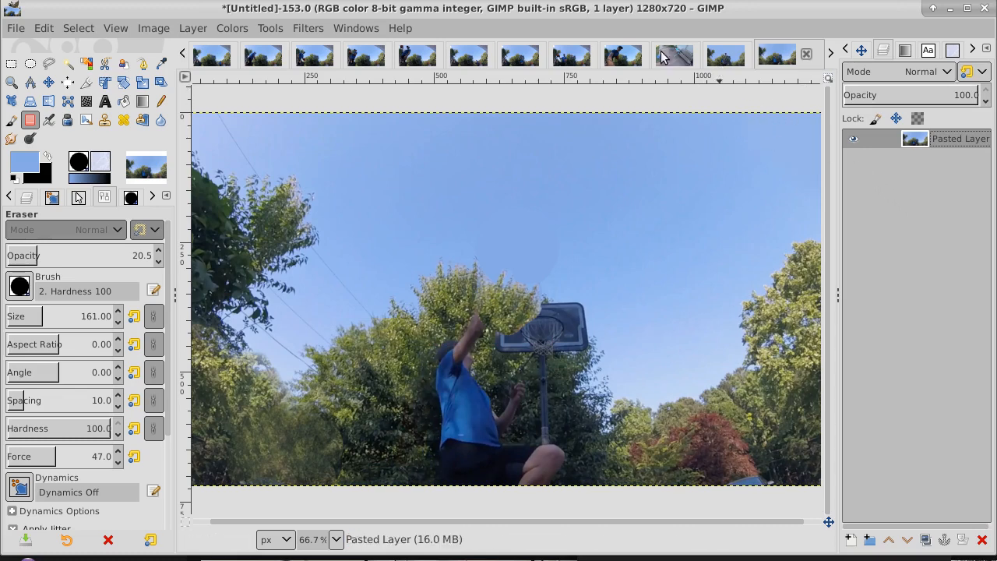
left_click(627, 53)
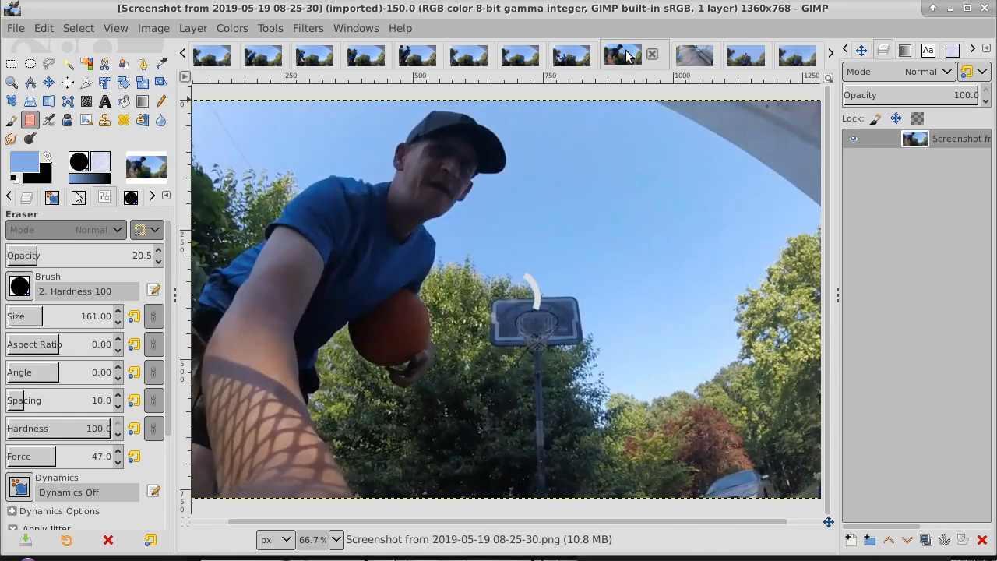
left_click(678, 54)
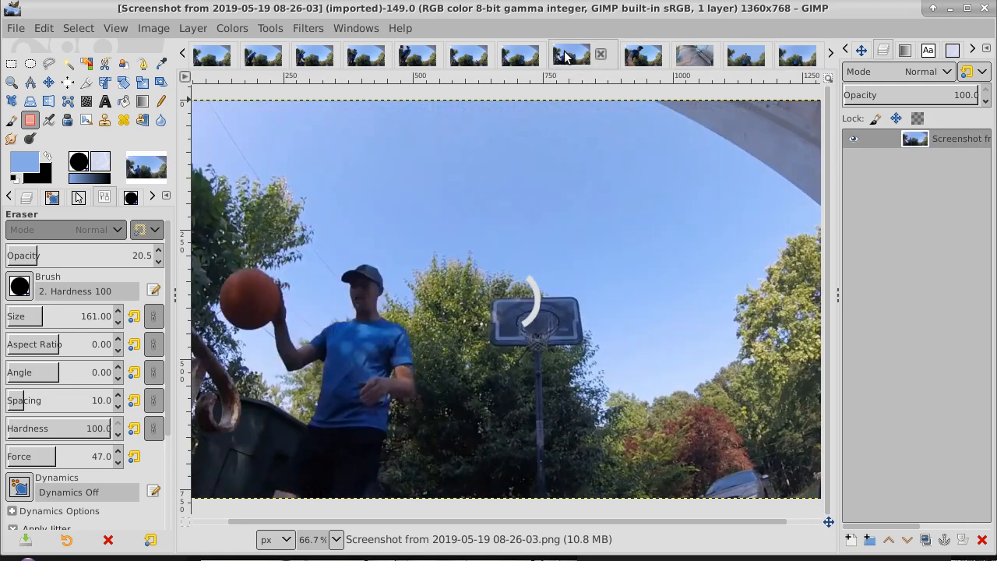
left_click(744, 61)
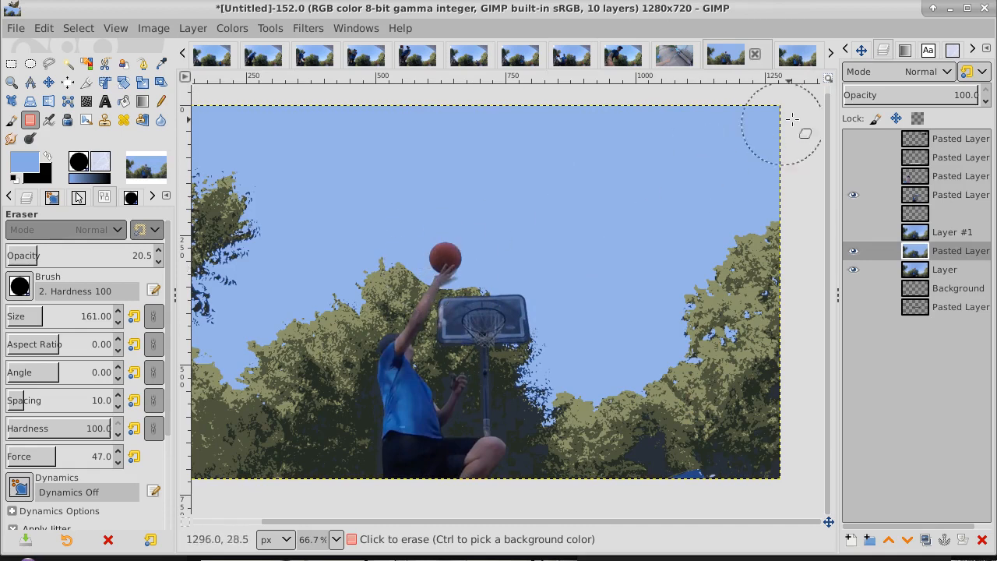
left_click(807, 59)
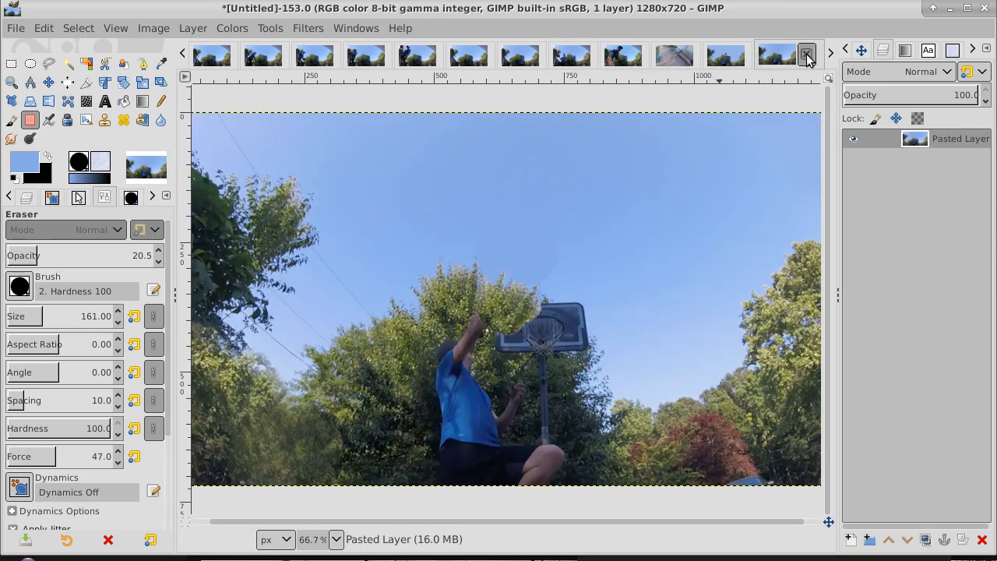
Convert the patched image to indexed colors with an optimum palette of at most 6 colors and no color dithering.
left_click(159, 30)
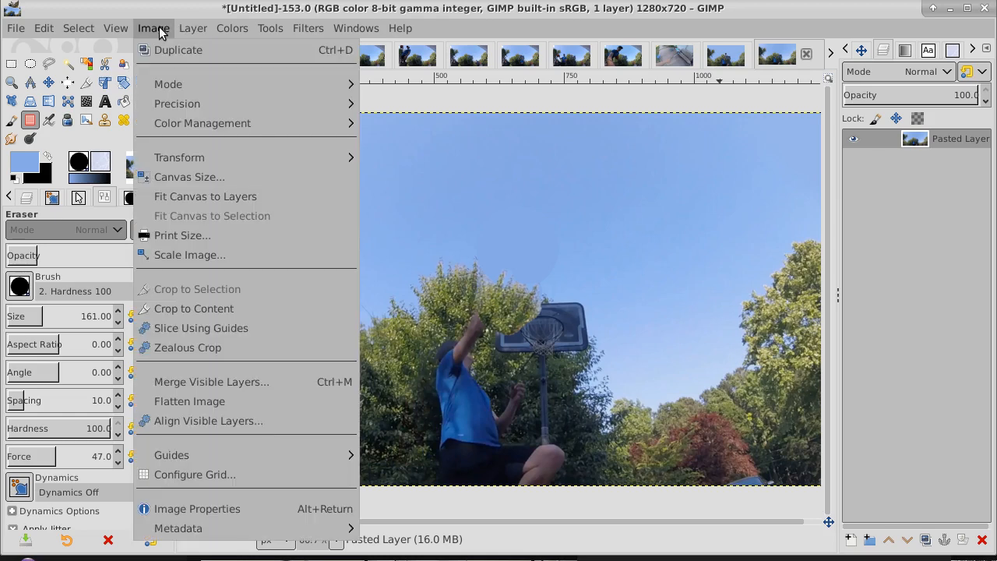
mouse_move(222, 82)
left_click(431, 121)
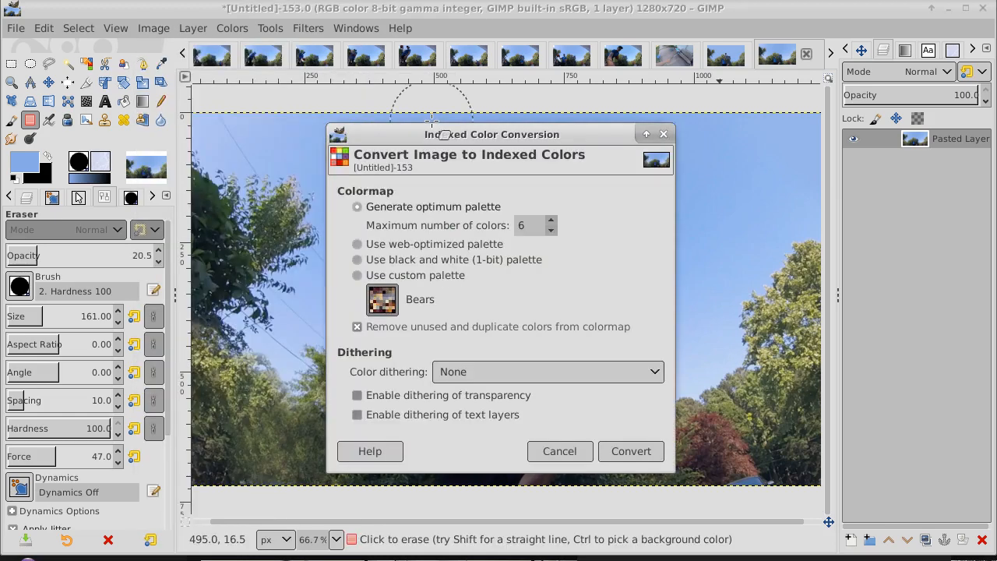
left_click(640, 454)
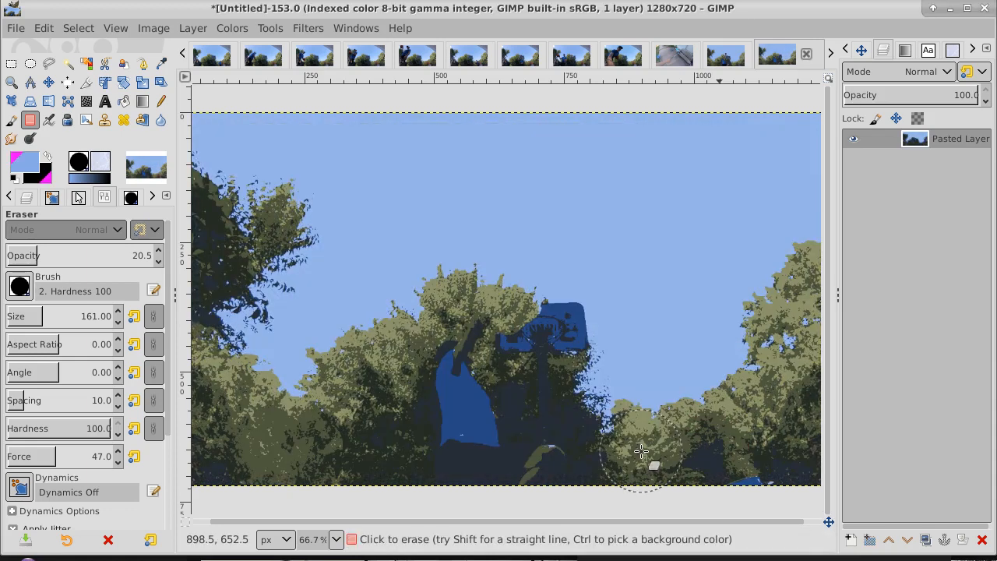
Select the whole indexed image and copy it.
left_click(78, 28)
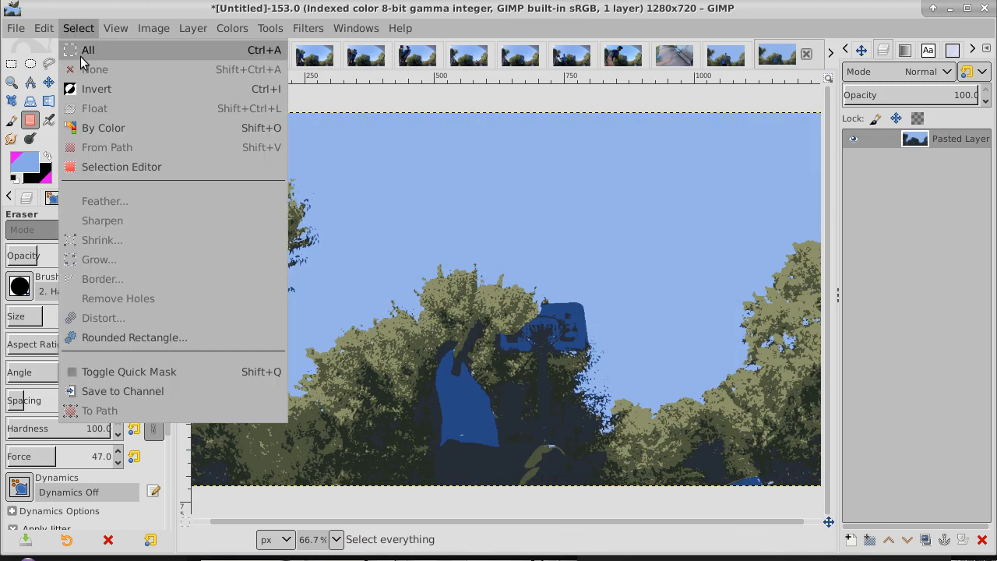
left_click(102, 47)
left_click(45, 29)
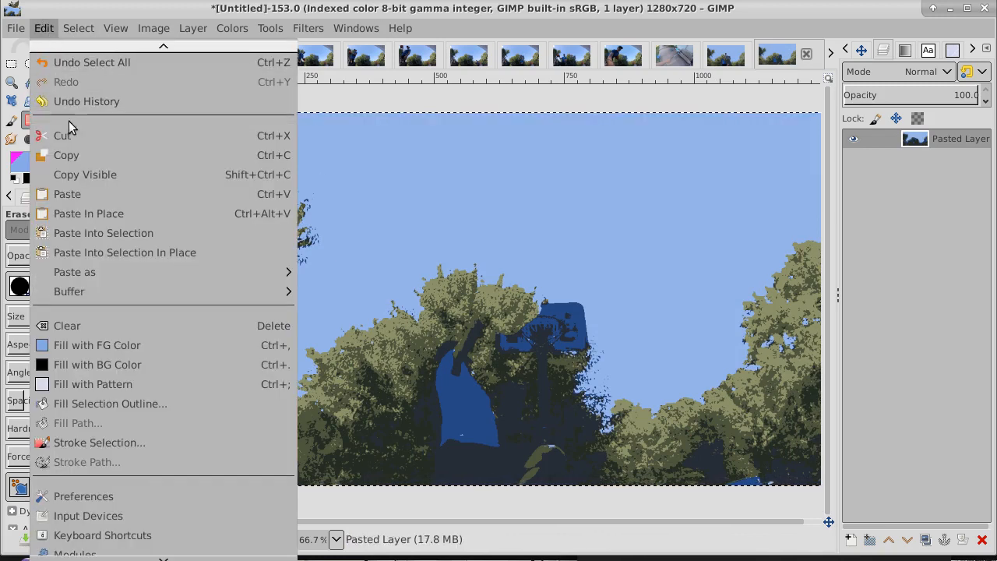
left_click(69, 157)
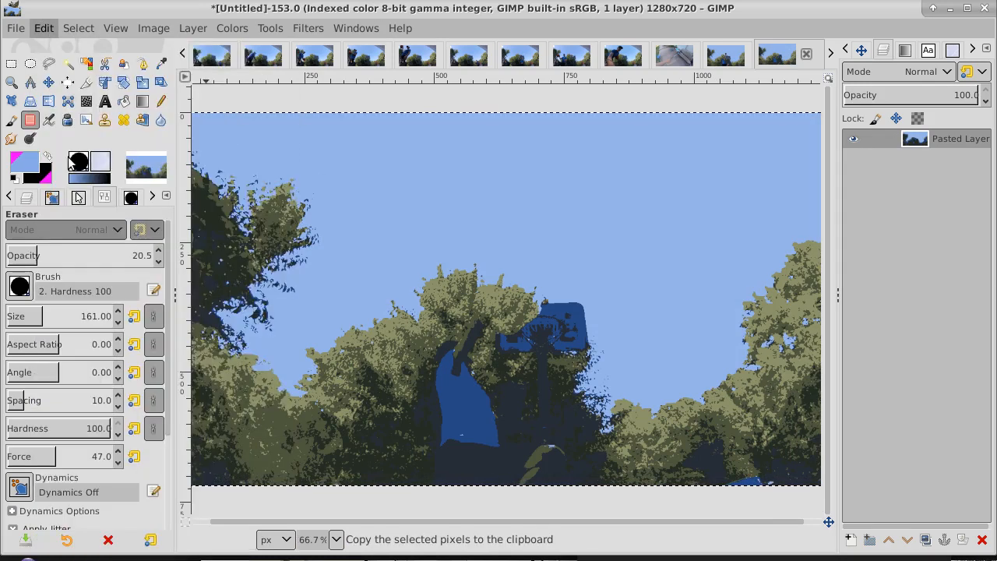
In the layered basketball composite, delete the old indexed-color background layer.
left_click(729, 56)
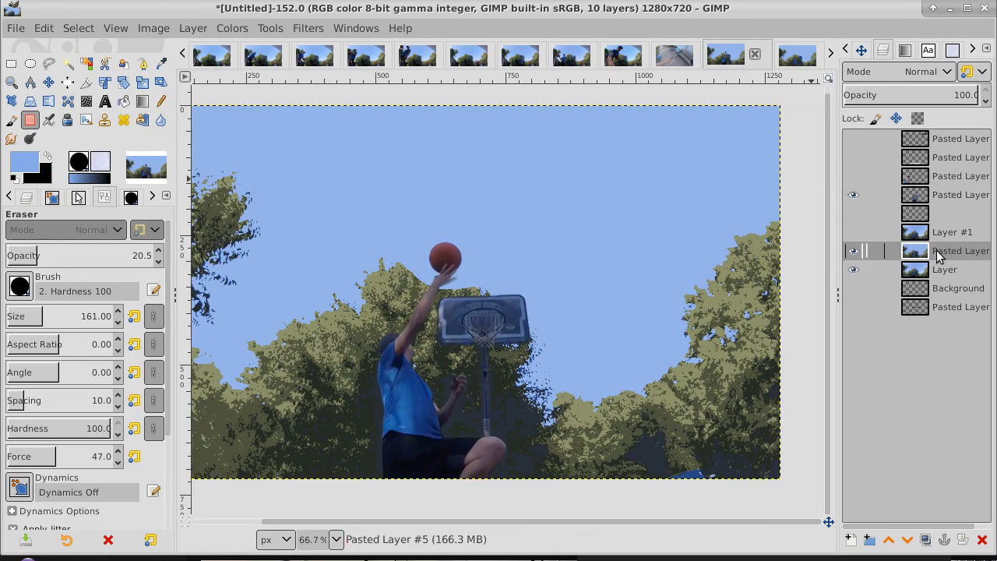
left_click(853, 251)
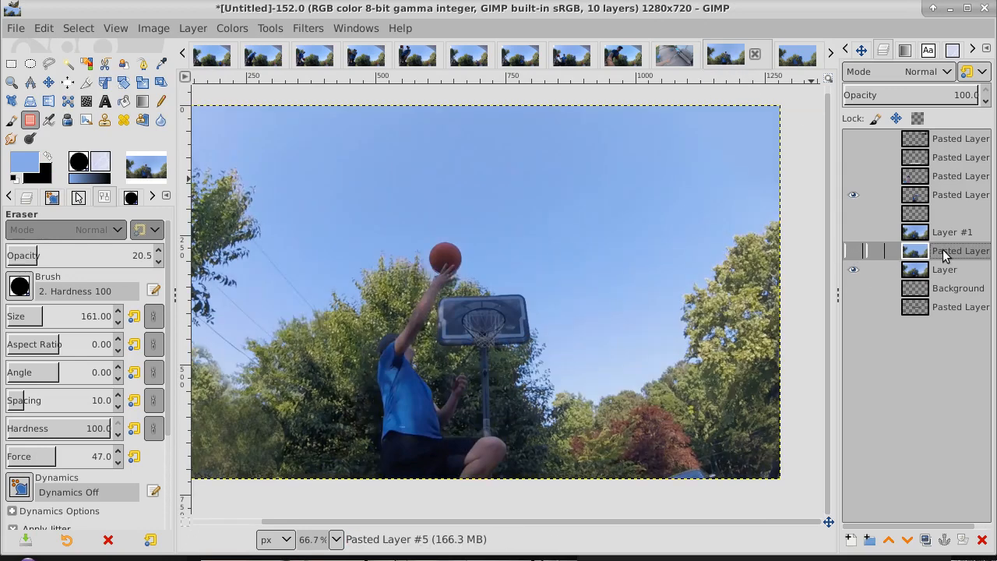
left_click(983, 540)
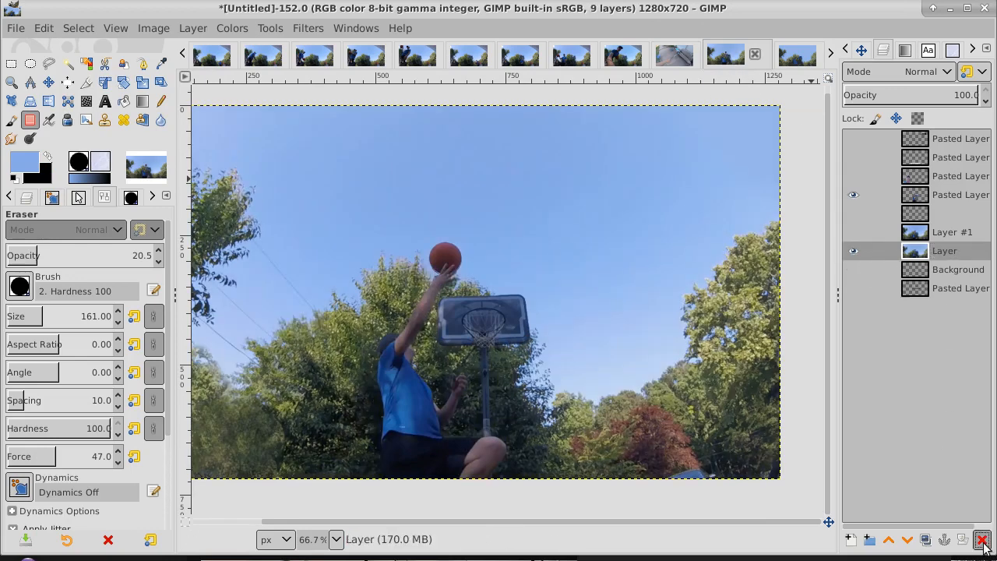
Paste the copied indexed background as a new layer directly above the photo layer.
left_click(52, 31)
mouse_move(112, 274)
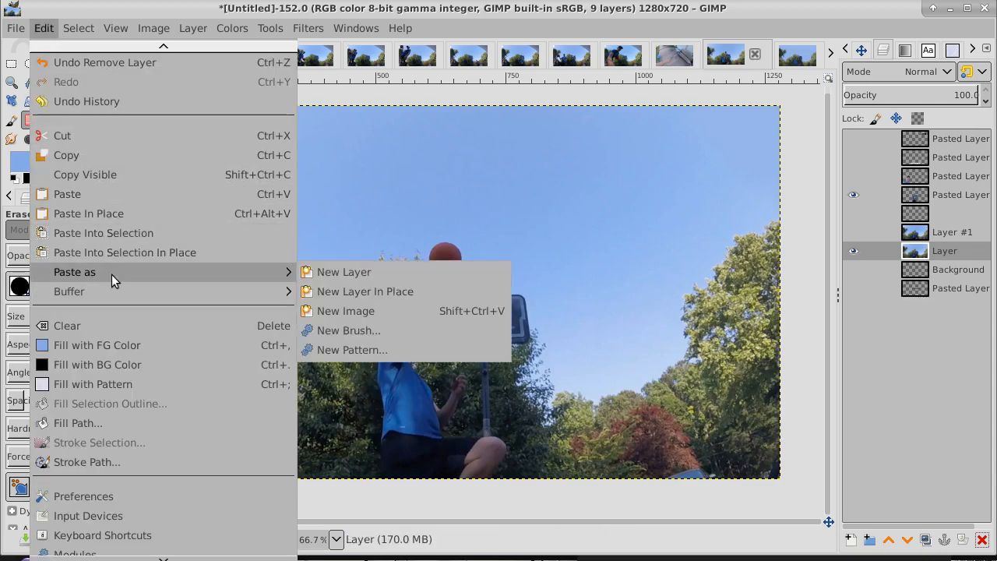
left_click(315, 272)
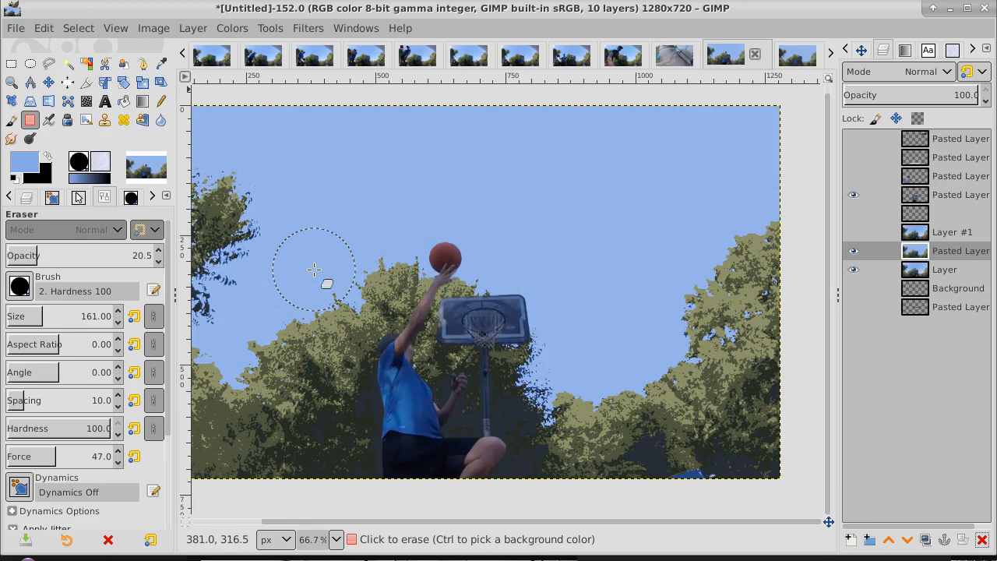
Compare the new background with the player-and-hoop layer hidden and shown.
left_click(852, 196)
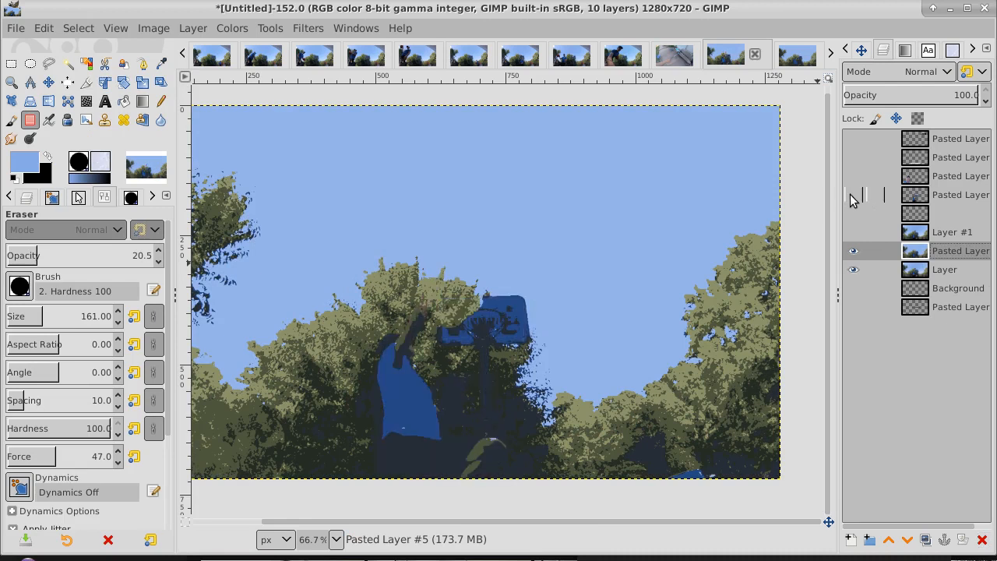
left_click(853, 196)
left_click(852, 196)
left_click(853, 196)
Show the face portrait, episode title and channel banner layers, and fit the whole image in the window.
left_click(853, 176)
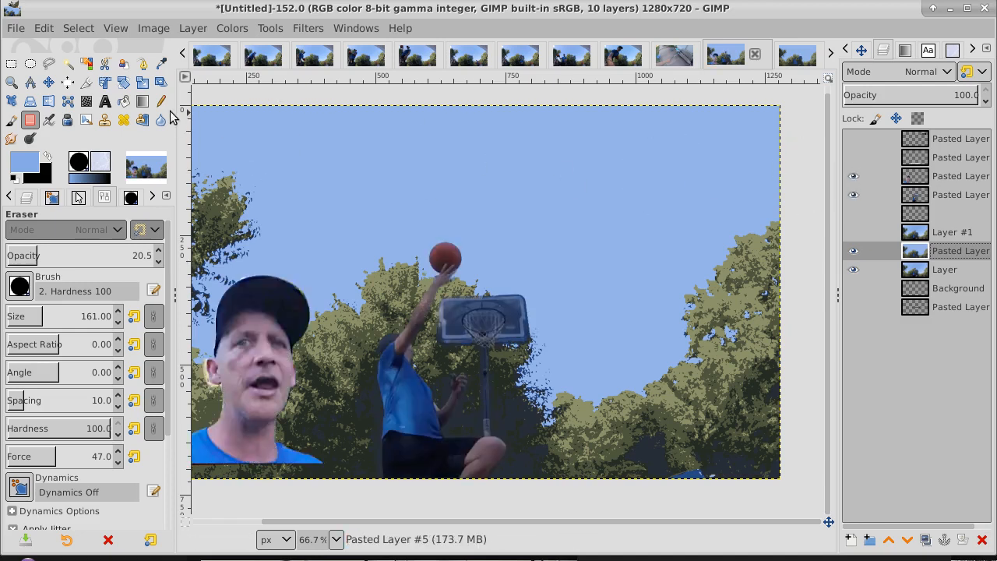
left_click(121, 30)
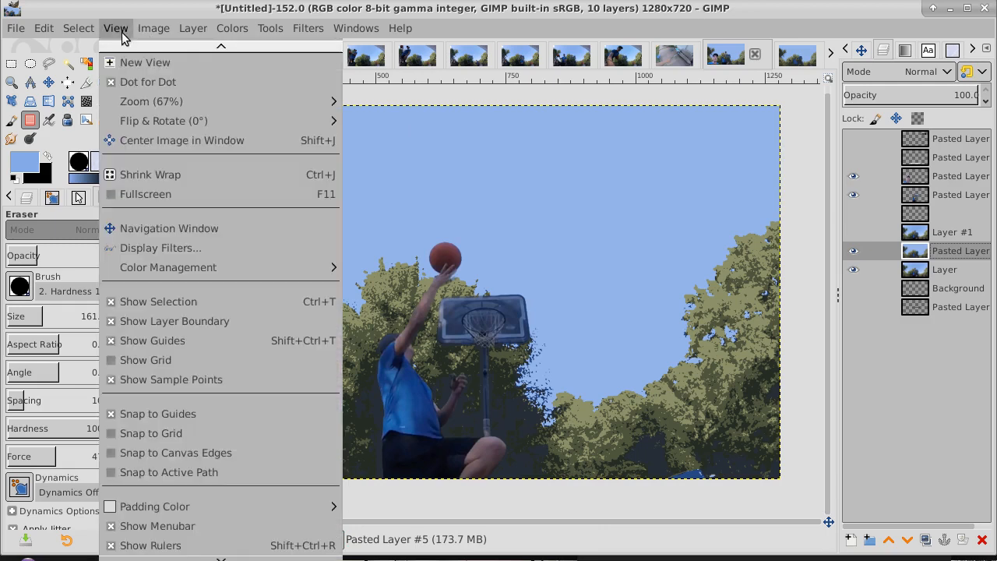
mouse_move(227, 104)
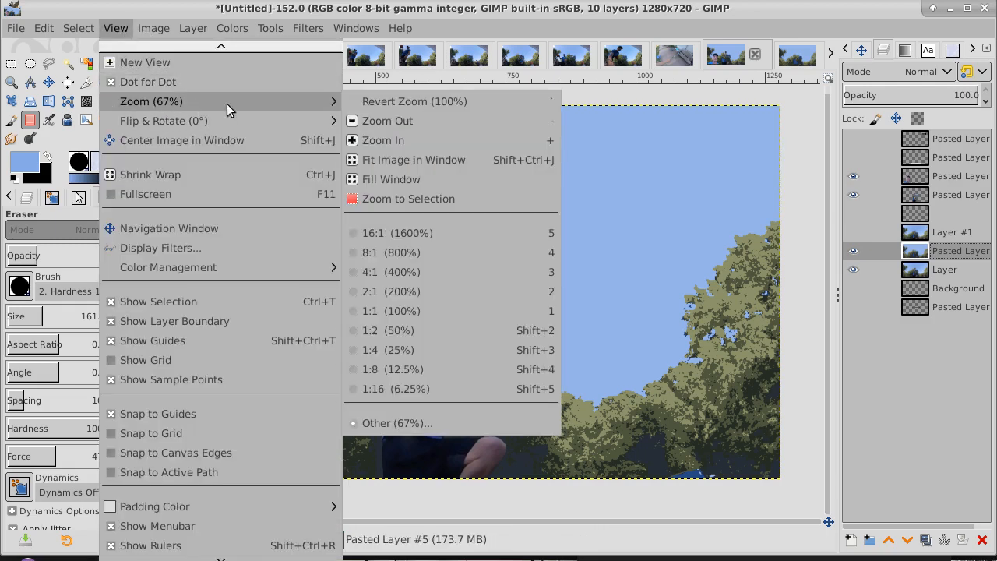
left_click(447, 159)
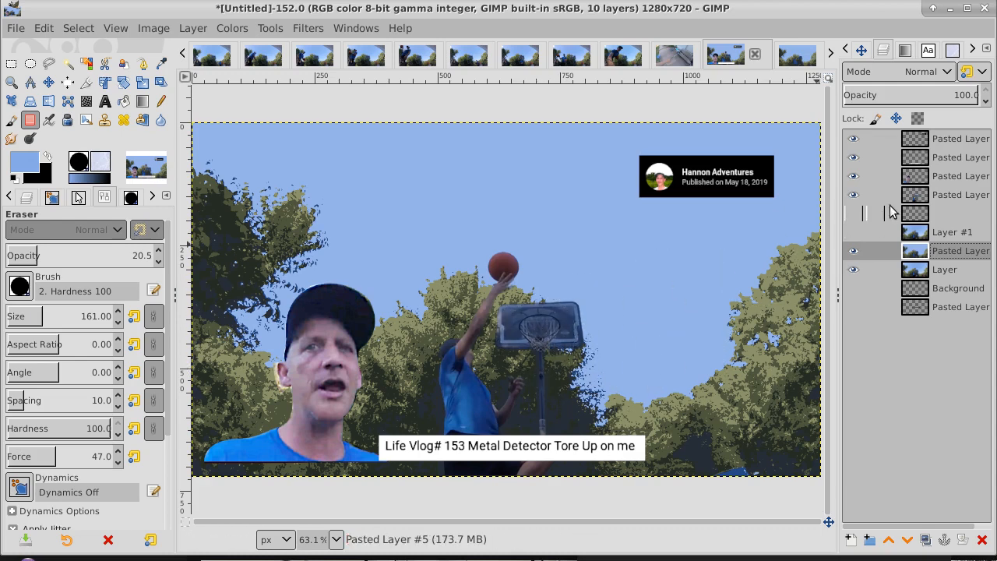
Check the full composite by hiding the player-and-hoop layer and showing it again.
left_click(854, 196)
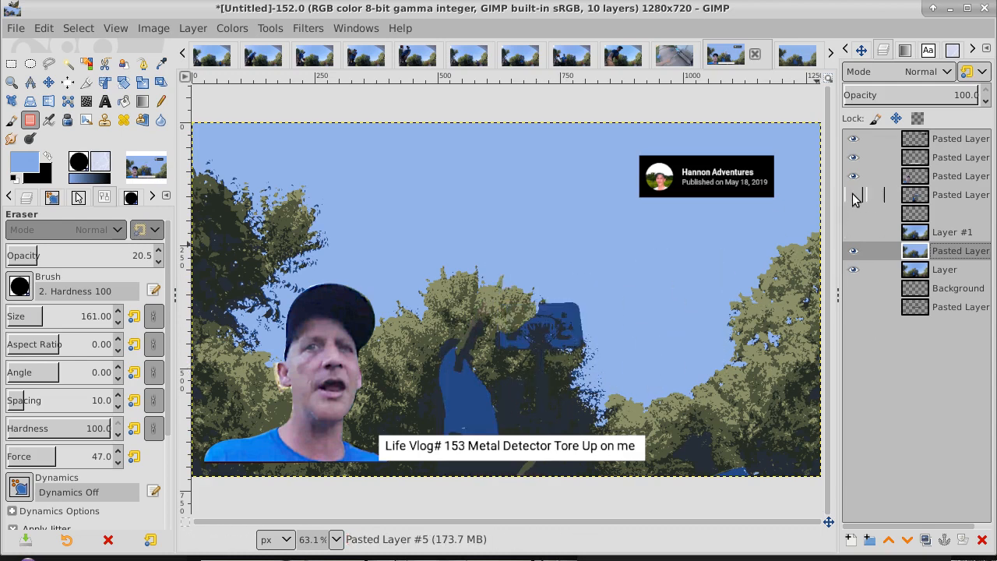
left_click(854, 198)
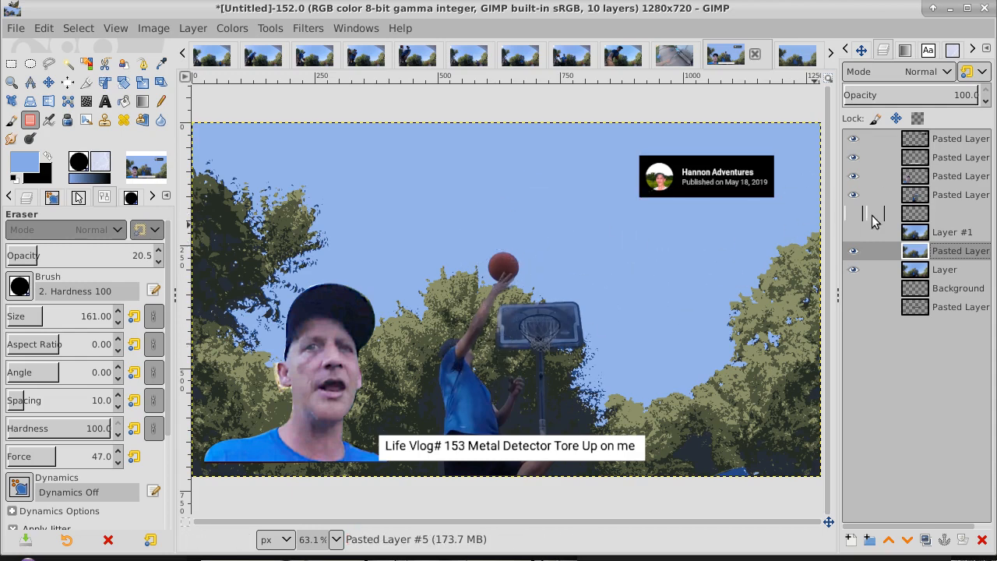
left_click(854, 195)
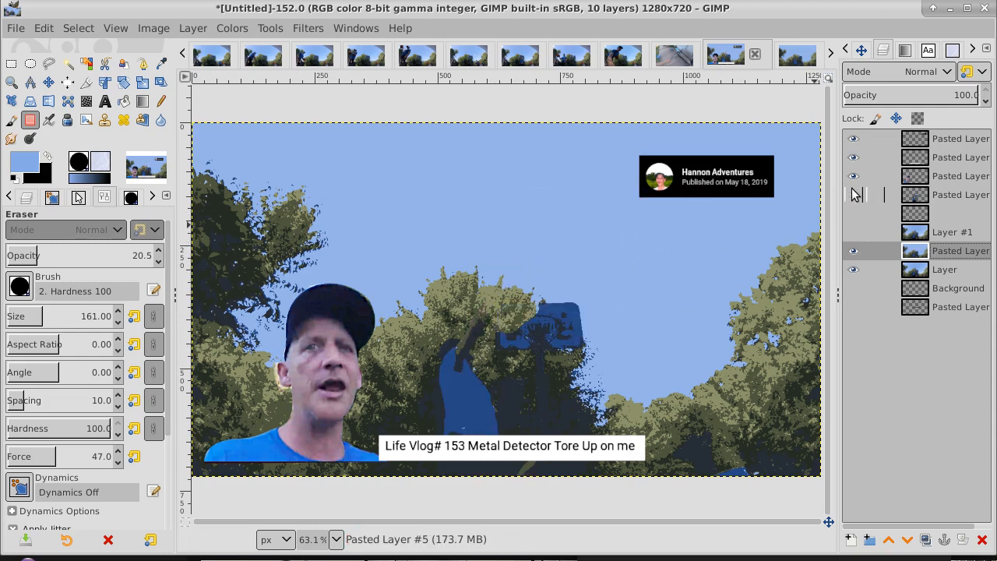
left_click(854, 194)
Duplicate the player-and-hoop layer and hide the original.
left_click(960, 195)
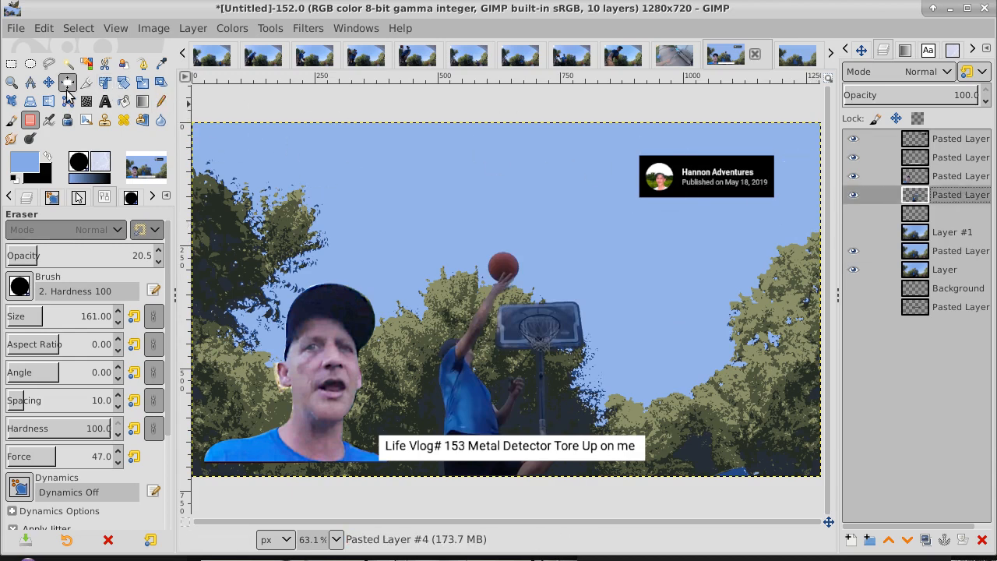
left_click(925, 540)
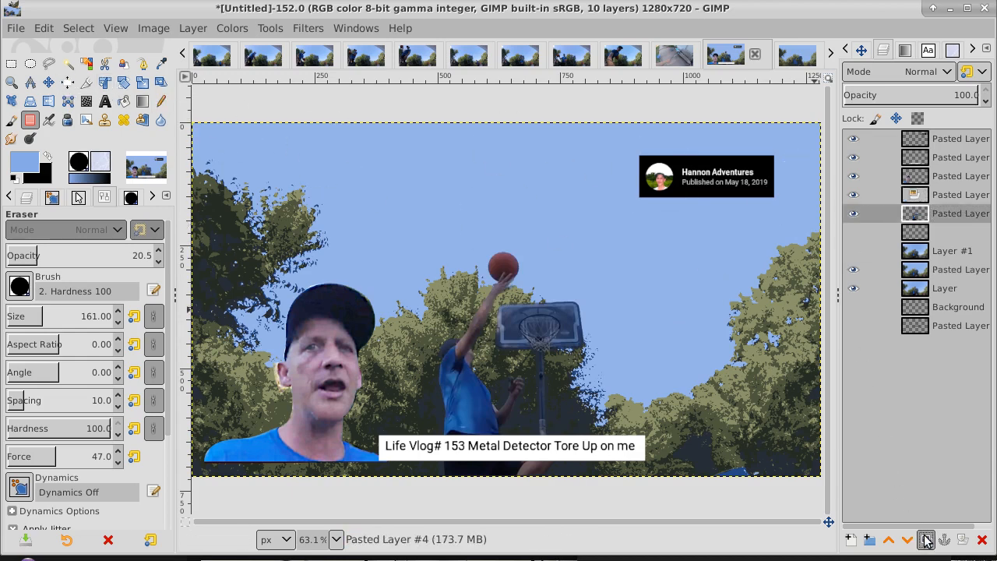
left_click(854, 214)
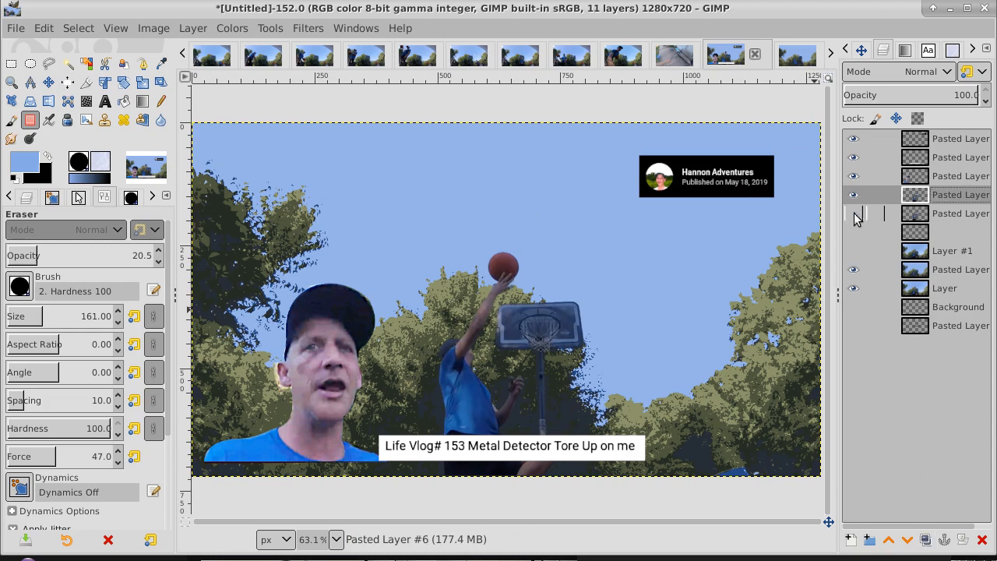
Move the duplicated player-and-hoop layer upward so the ball and hoop sit higher against the sky.
left_click(49, 82)
left_click_drag(472, 323, 468, 280)
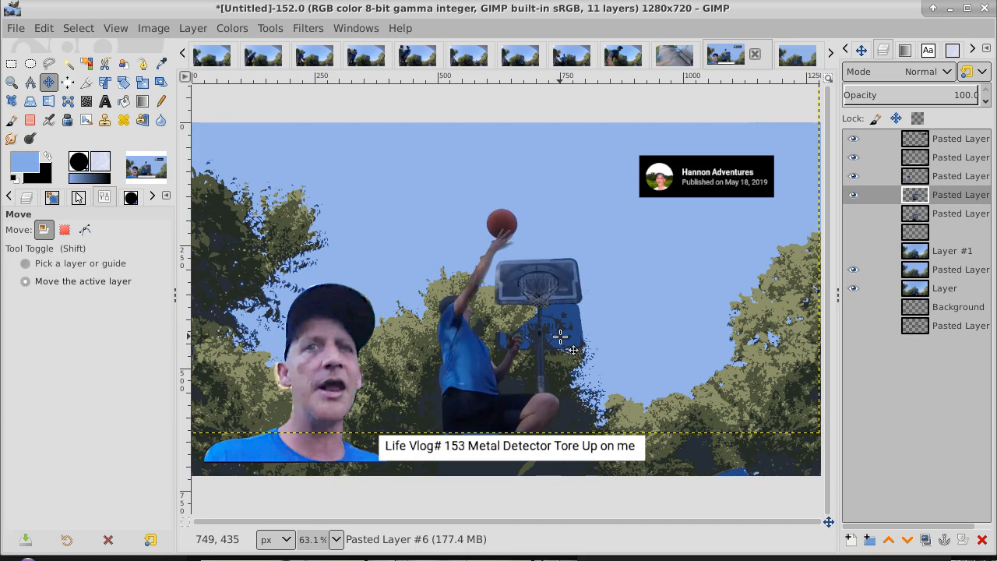
Expand the moved player-and-hoop layer to the image size and hide it, checking the indexed-color background layer beneath.
right_click(970, 198)
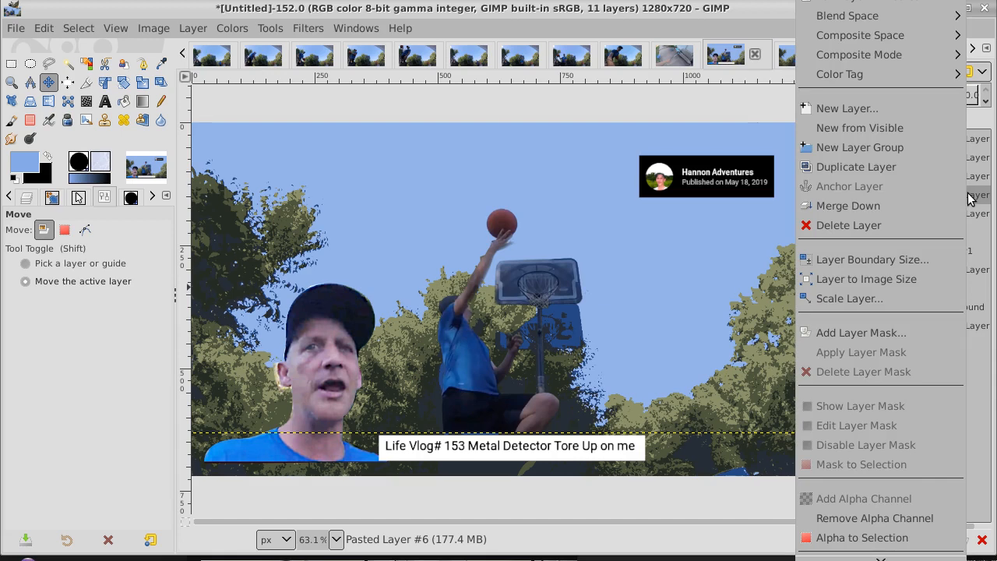
left_click(919, 278)
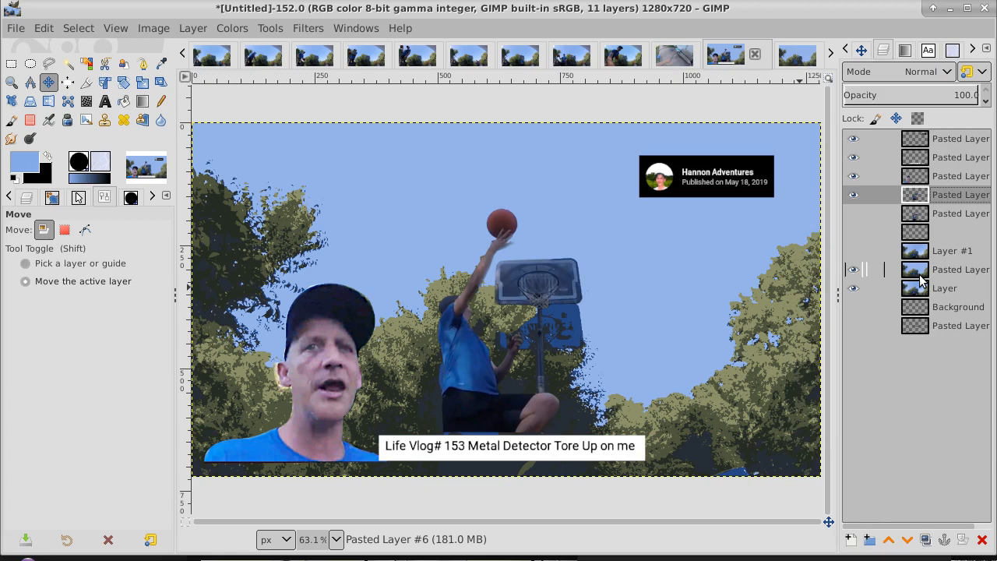
left_click(855, 197)
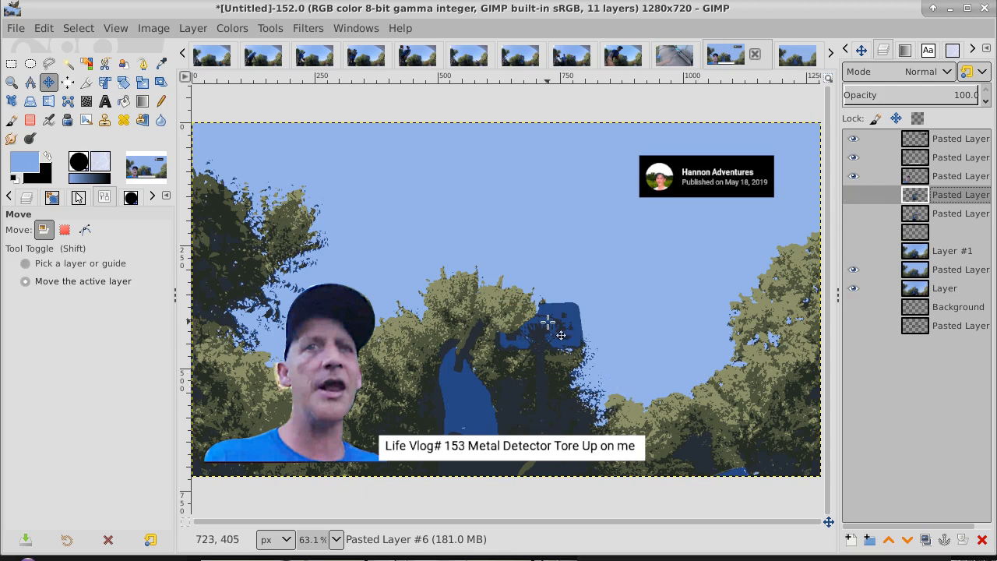
left_click(855, 270)
left_click(854, 270)
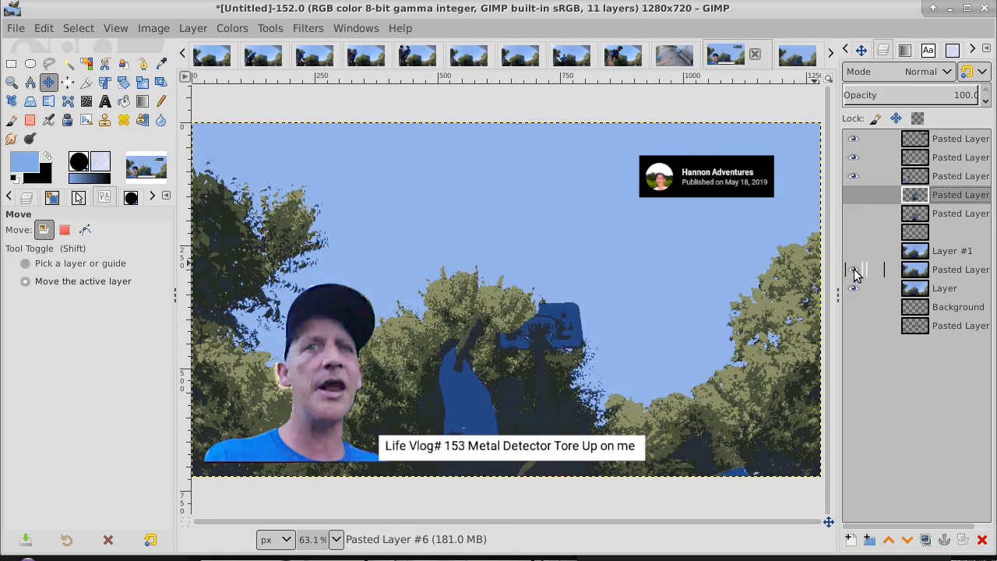
Make the indexed-color background layer active and sample the dark tree color as the foreground color.
left_click(973, 270)
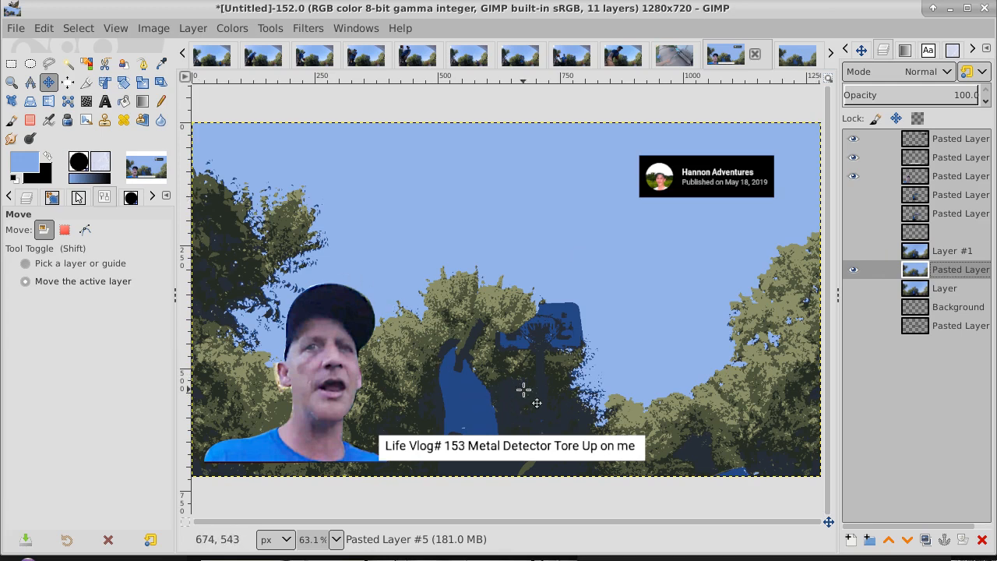
left_click(160, 64)
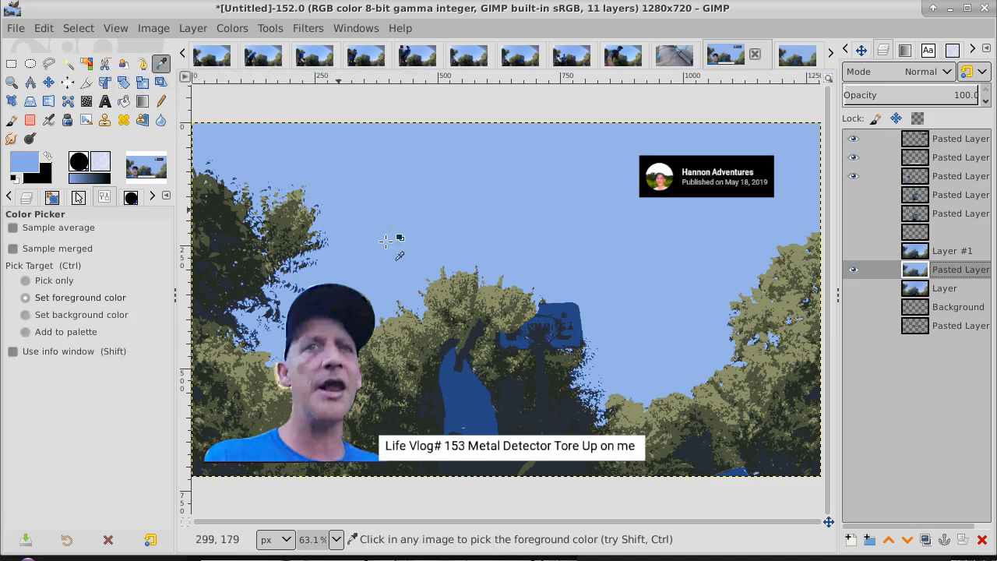
left_click(509, 399)
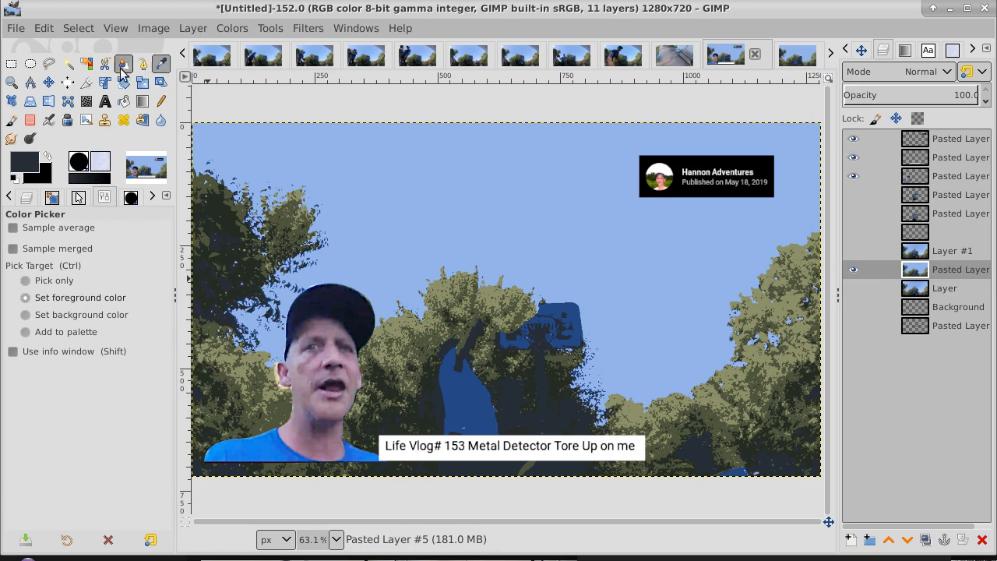
Shrink the Pencil brush to size 118 and paint the dark color over most of the leftover blue shirt, undoing the test dab.
left_click(161, 102)
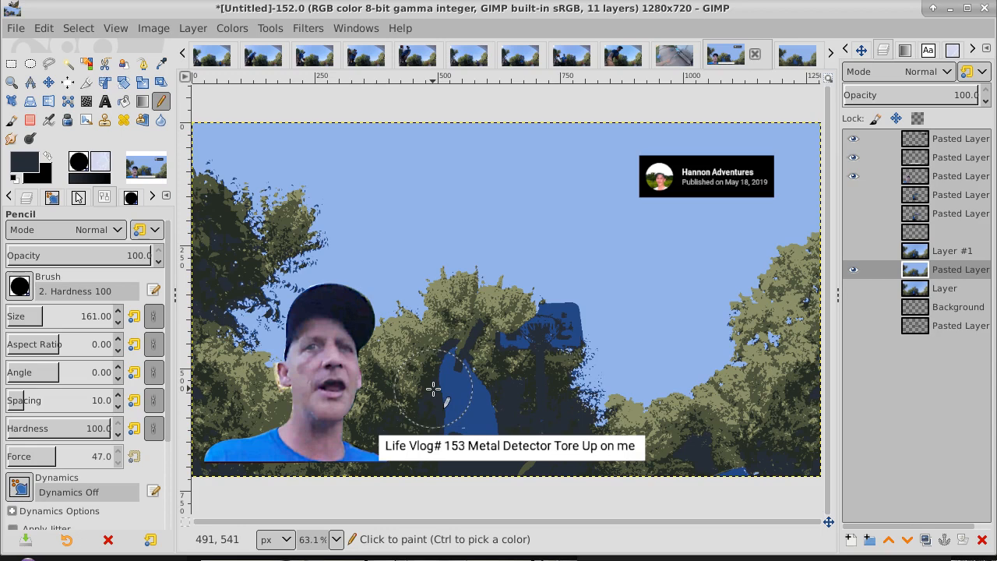
key("bracketleft")
key("bracketleft")
key("bracketleft")
key("bracketleft")
key("bracketleft")
key("bracketleft")
key("bracketleft")
key("bracketleft")
key("bracketleft")
key("bracketleft")
key("bracketleft")
key("bracketleft")
key("bracketleft")
key("bracketleft")
key("bracketleft")
key("bracketleft")
key("bracketleft")
key("bracketleft")
key("bracketleft")
key("bracketleft")
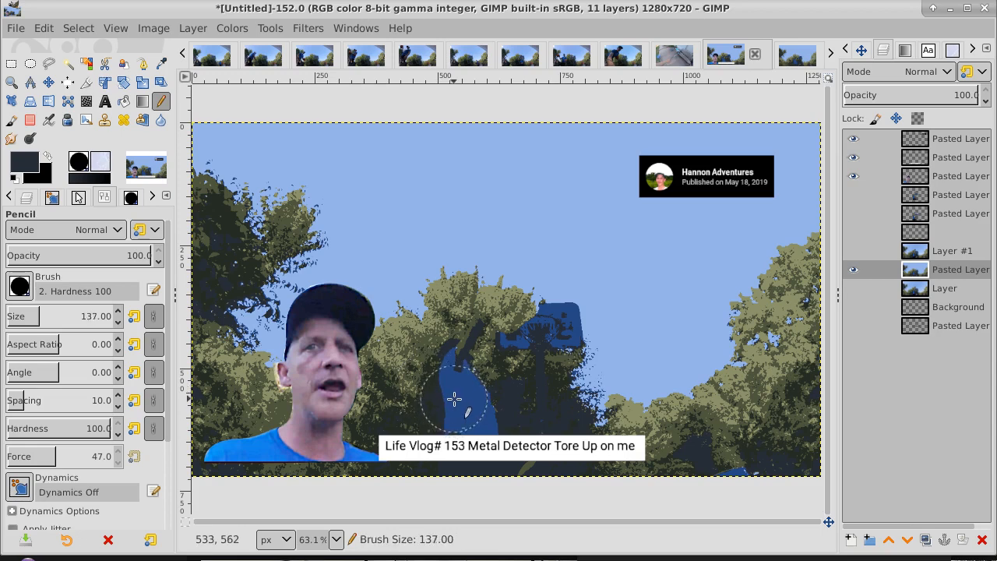
key("bracketleft")
key("bracketleft")
key("bracketleft")
key("bracketleft")
key("bracketleft")
key("bracketleft")
key("bracketleft")
key("bracketleft")
key("bracketleft")
key("bracketleft")
key("bracketleft")
key("bracketleft")
key("bracketleft")
key("bracketleft")
key("bracketleft")
key("bracketleft")
key("bracketleft")
key("bracketleft")
key("bracketleft")
left_click(457, 400)
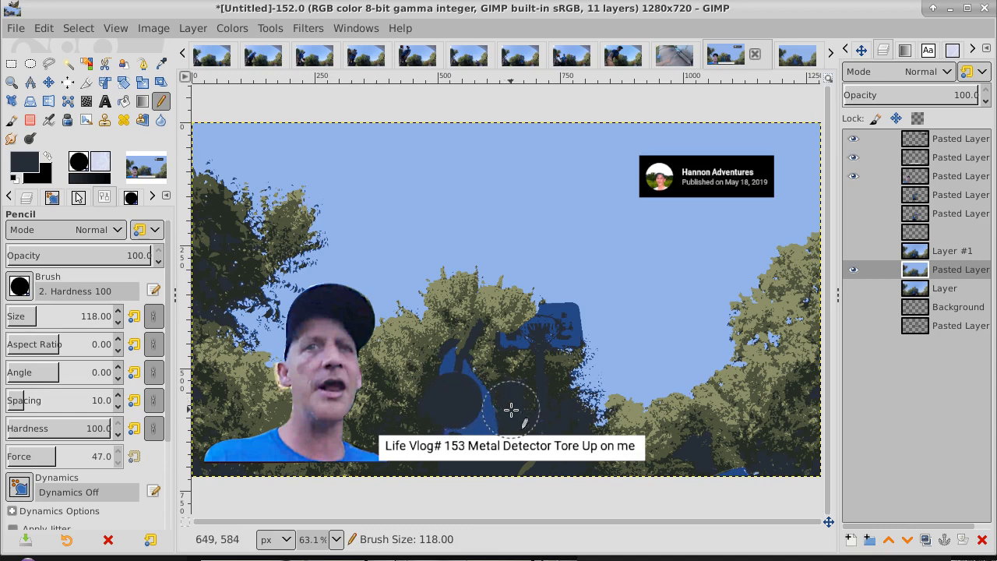
key("ctrl+z")
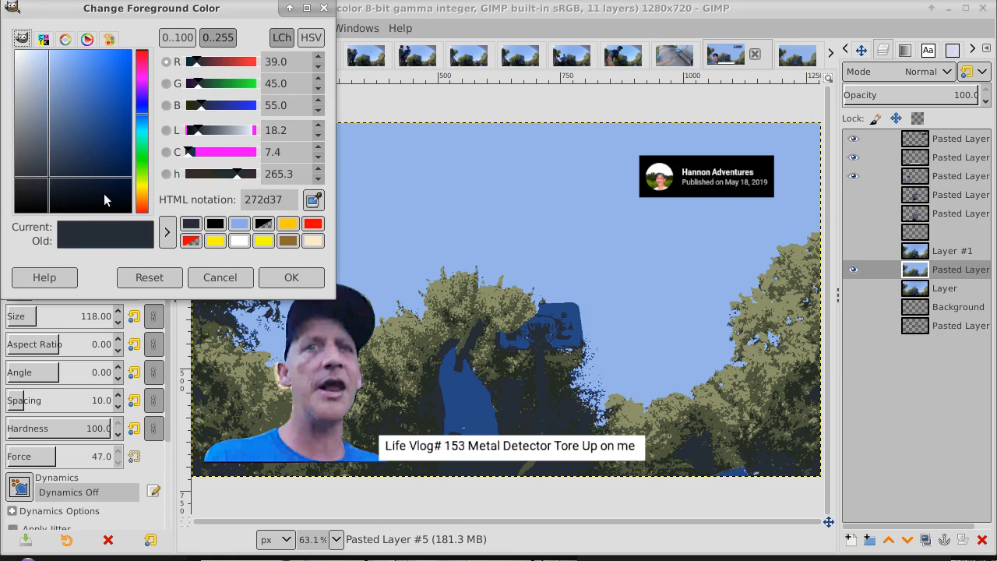
left_click(285, 277)
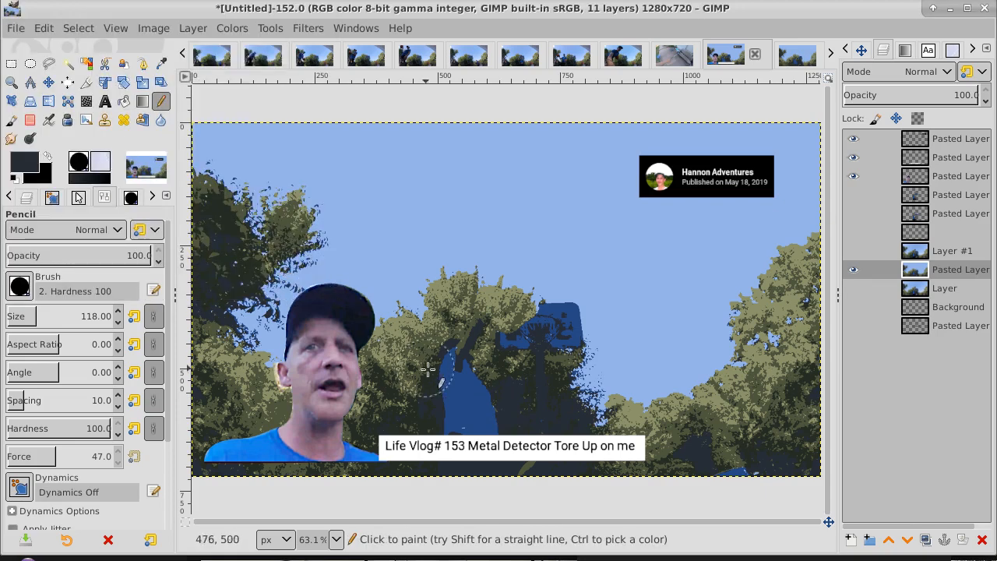
mouse_move(429, 370)
left_mouse_down()
mouse_move(479, 417)
mouse_move(457, 421)
mouse_move(453, 393)
left_mouse_up()
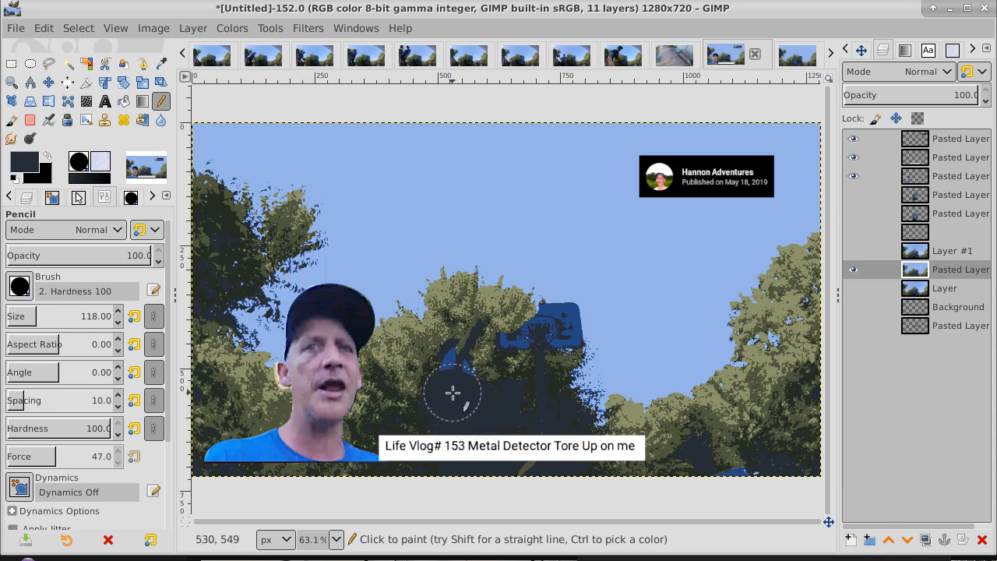
Reduce the Pencil brush to size 73 and cover the remaining blue at the top of the leftover shirt shape.
key("bracketleft")
key("bracketleft")
key("bracketleft")
key("bracketleft")
key("bracketleft")
key("bracketleft")
key("bracketleft")
key("bracketleft")
key("bracketleft")
key("bracketleft")
key("bracketleft")
key("bracketleft")
key("bracketleft")
key("bracketleft")
key("bracketleft")
key("bracketleft")
key("bracketleft")
key("bracketleft")
key("bracketleft")
key("bracketleft")
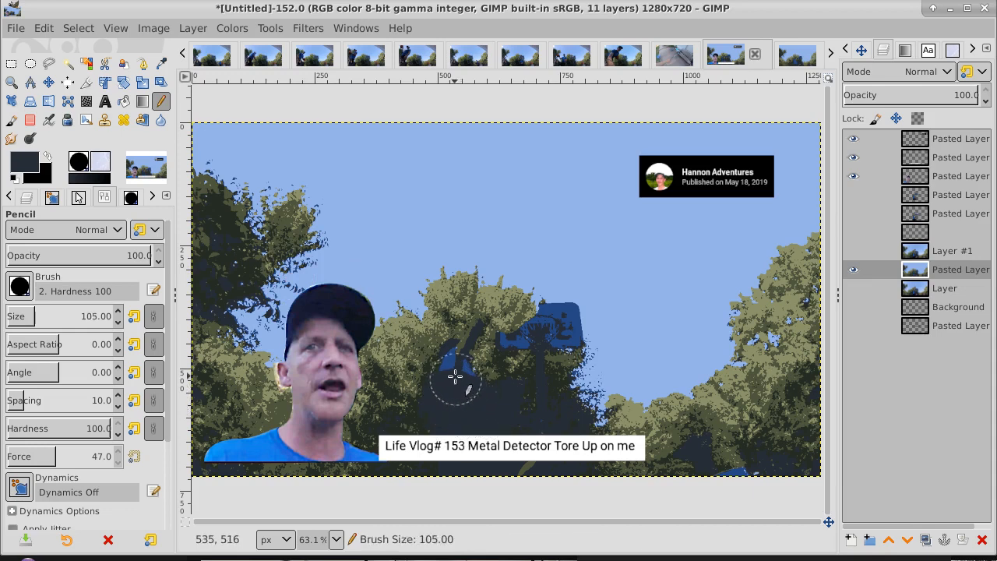
key("bracketleft")
key("bracketleft")
key("bracketleft")
key("bracketleft")
key("bracketleft")
key("bracketleft")
key("bracketleft")
key("bracketleft")
key("bracketleft")
key("bracketleft")
key("bracketleft")
key("bracketleft")
key("bracketleft")
key("bracketleft")
key("bracketleft")
key("bracketleft")
key("bracketleft")
key("bracketleft")
key("bracketleft")
key("bracketleft")
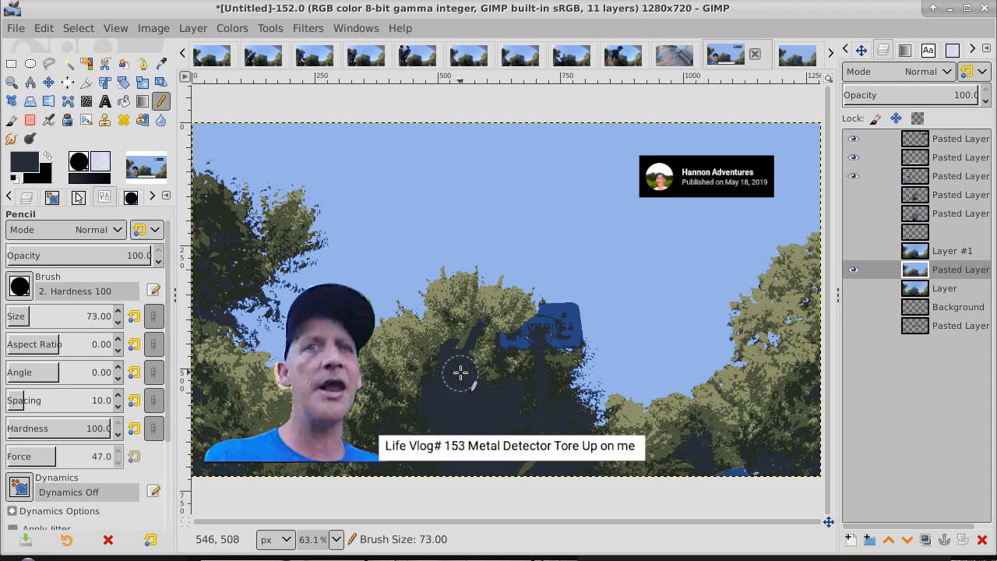
left_click_drag(459, 360, 455, 399)
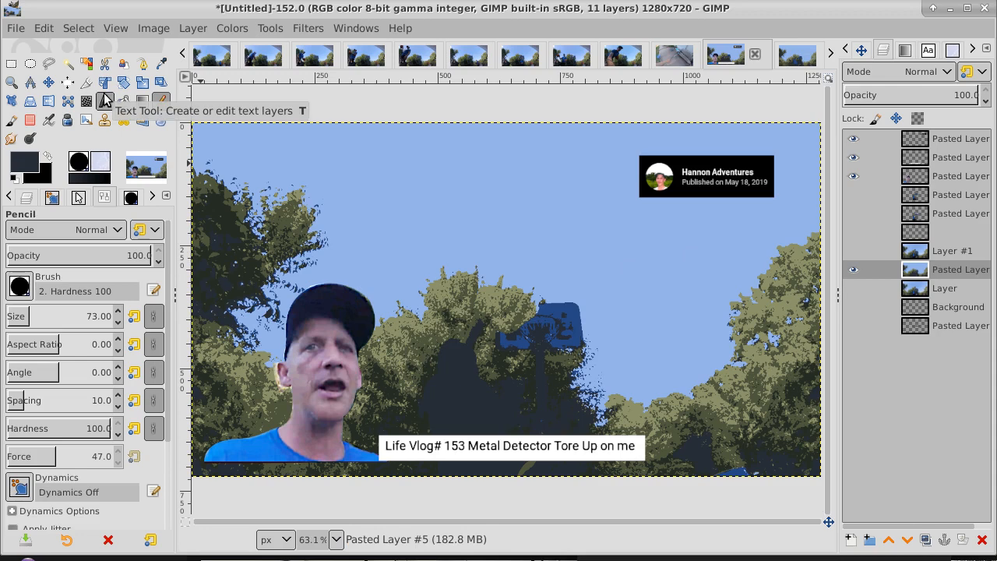
Sample the light sky blue and paint over the part of the leftover backboard that borders the sky.
left_click(161, 63)
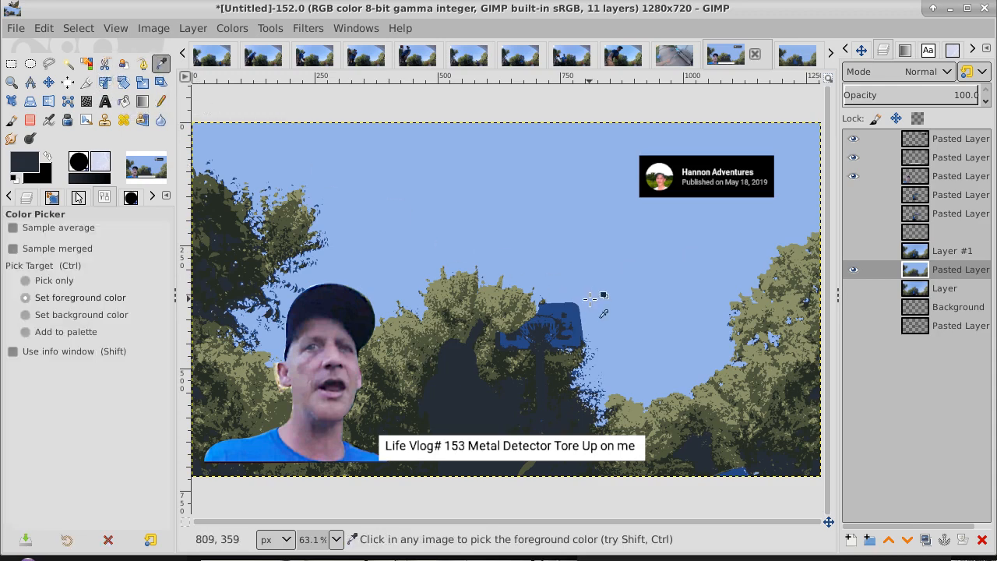
left_click(590, 298)
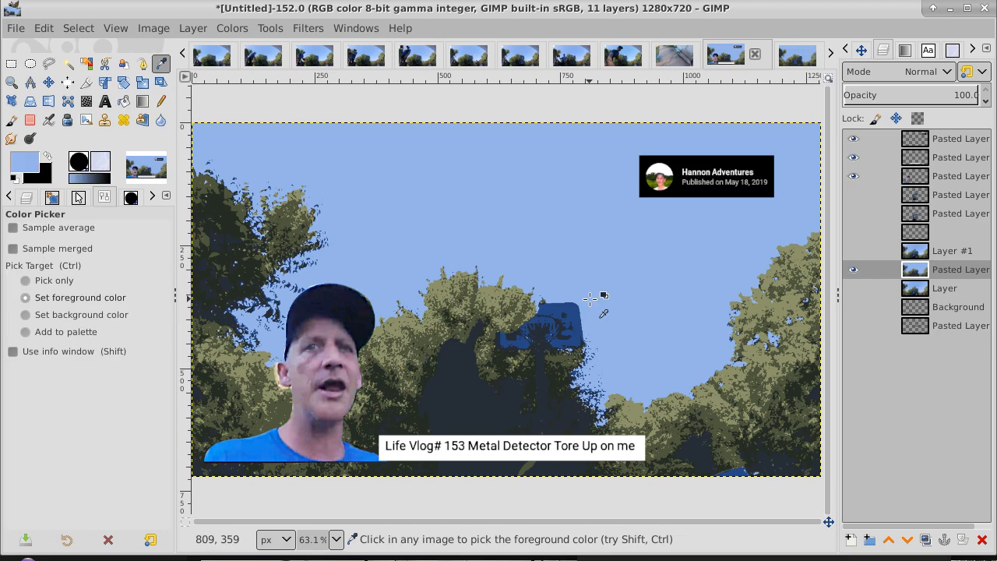
left_click(161, 103)
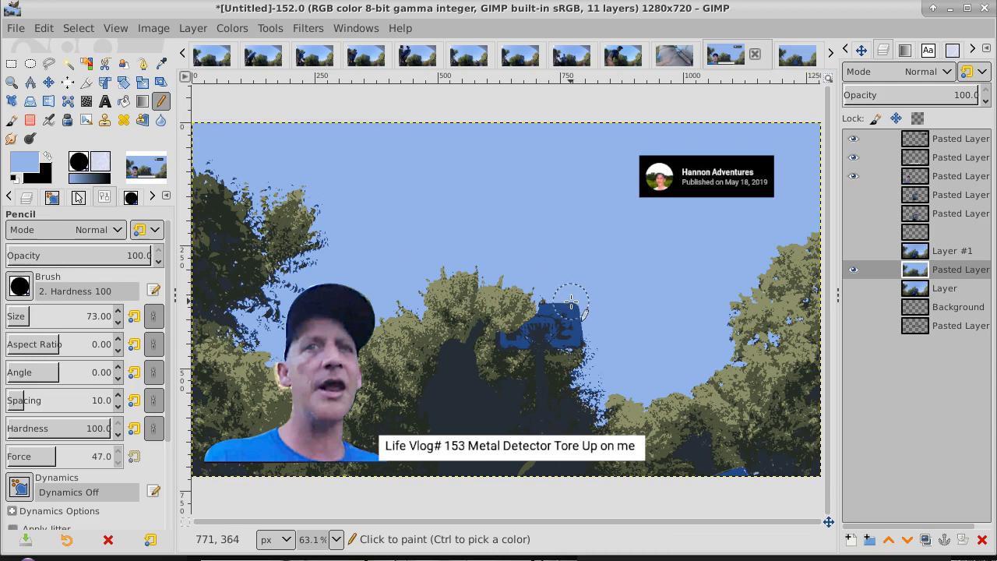
mouse_move(571, 301)
left_mouse_down()
mouse_move(559, 333)
mouse_move(584, 336)
mouse_move(566, 341)
mouse_move(551, 310)
mouse_move(573, 338)
mouse_move(552, 325)
left_mouse_up()
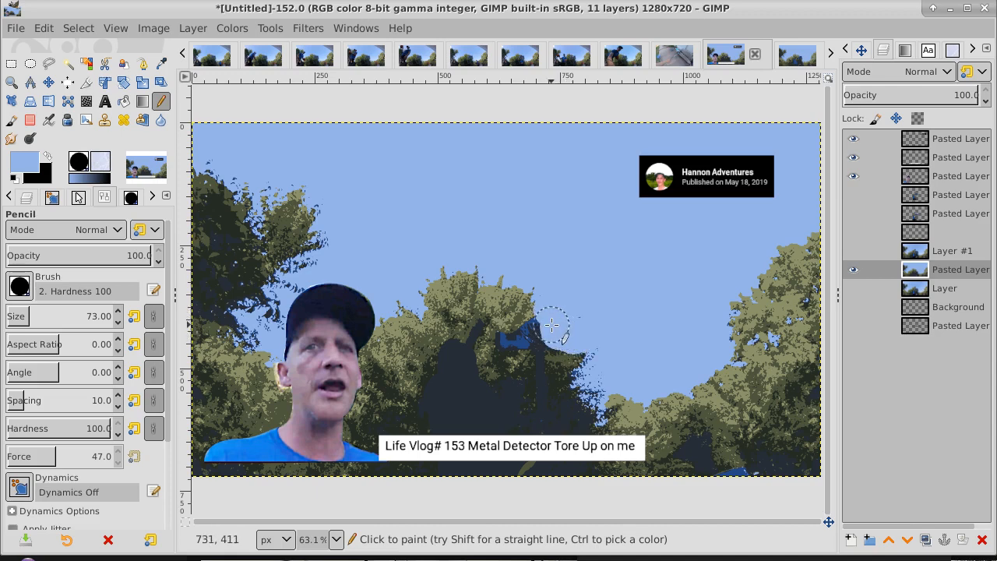
left_click(512, 314)
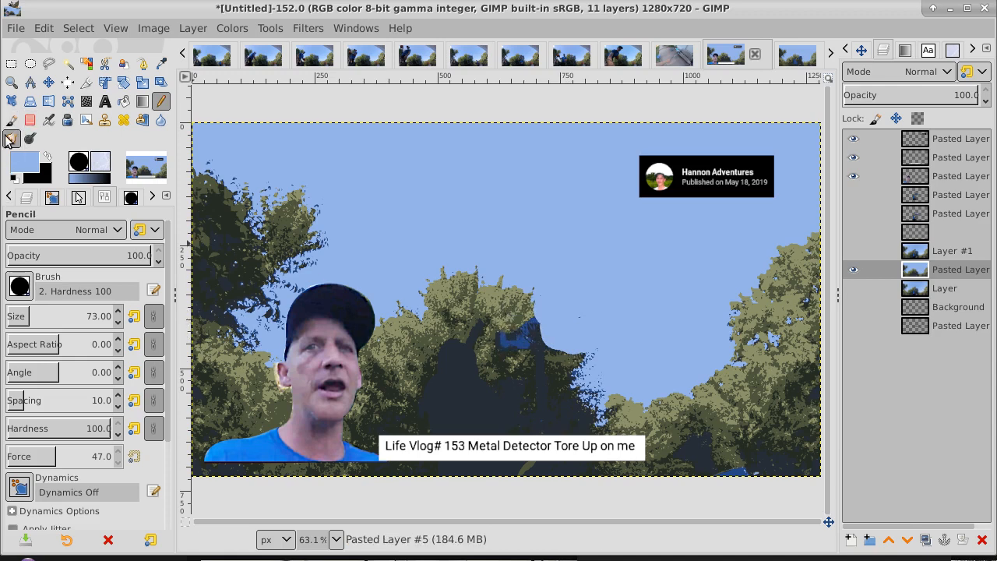
Try to clone nearby tree foliage over the leftover blue backboard patch with the hard-edged brush at size 73.
left_click(105, 122)
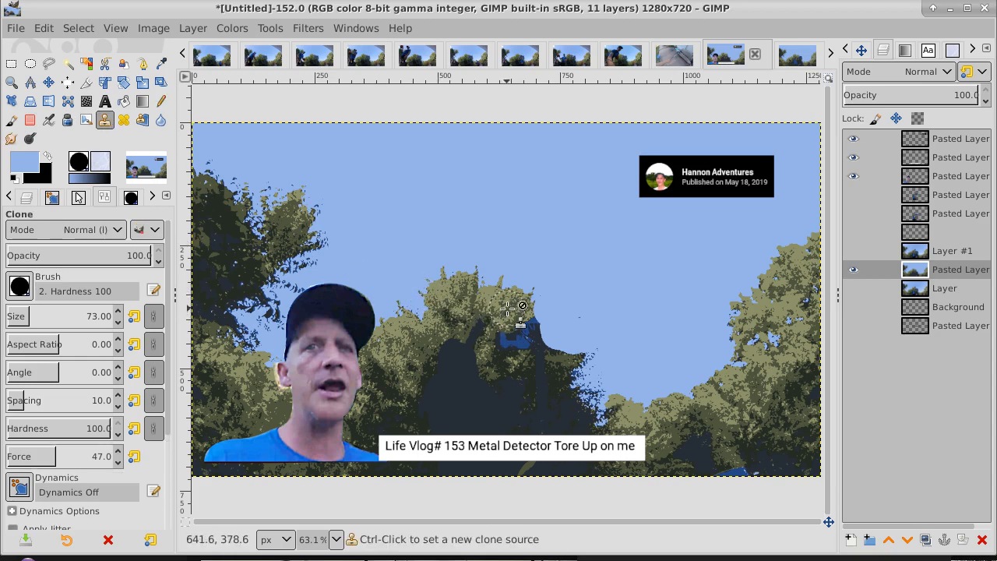
key("ctrl")
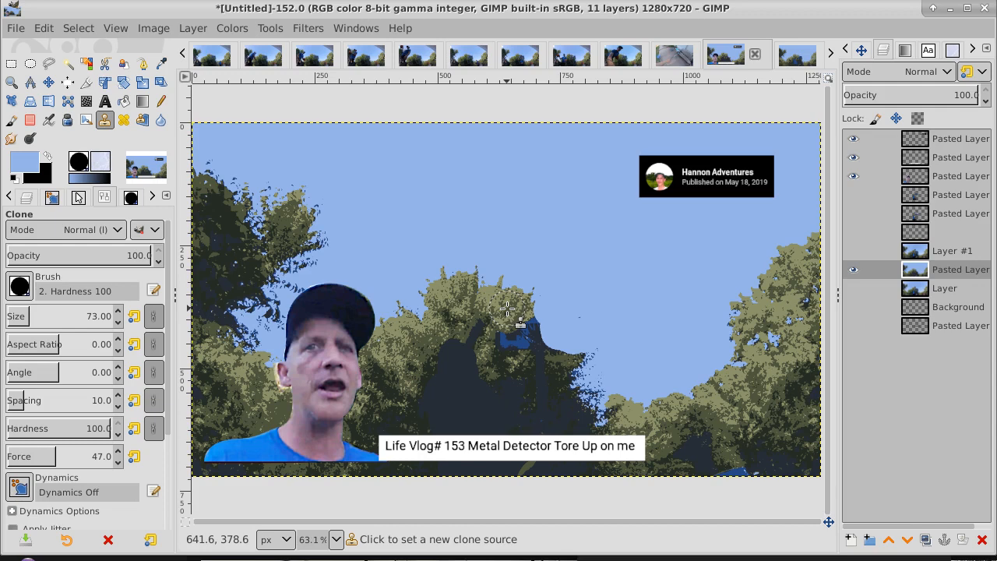
left_click(507, 310, "ctrl")
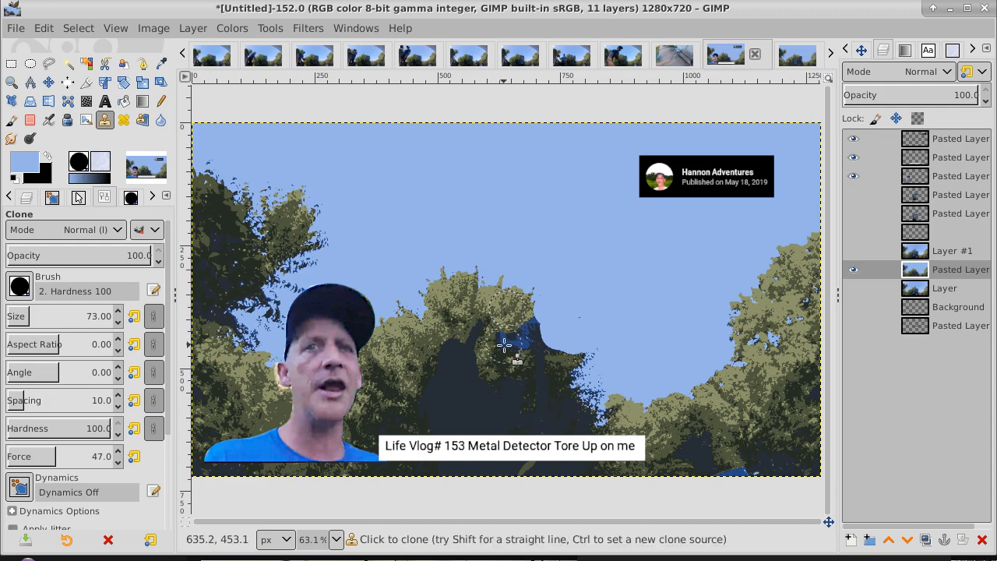
mouse_move(504, 344)
left_mouse_down()
mouse_move(516, 357)
mouse_move(522, 340)
left_mouse_up()
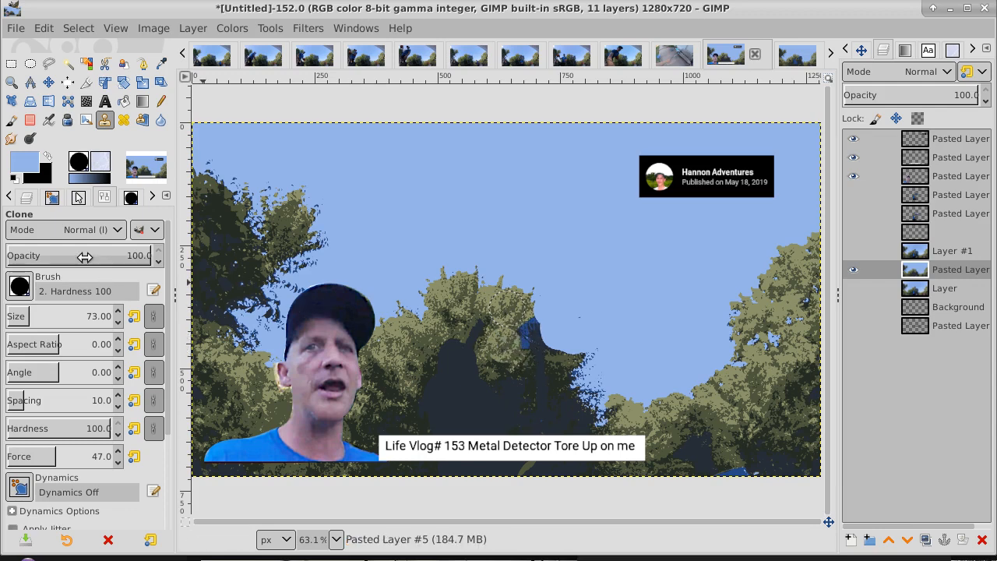
Undo the last clone stroke and clone foliage over the blue backboard remnants using the Hardness 075 brush at size 51.
left_click(20, 286)
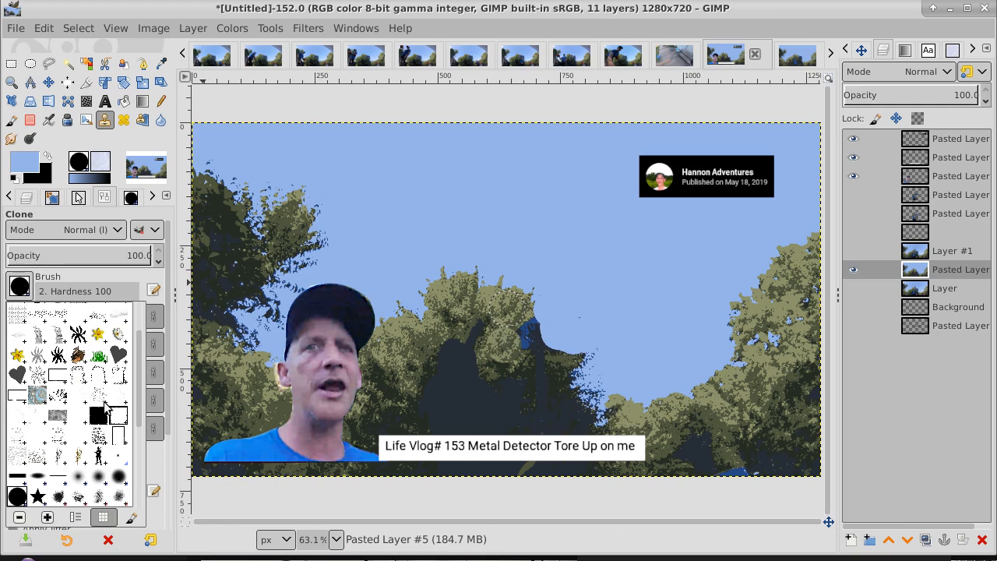
left_click(117, 479)
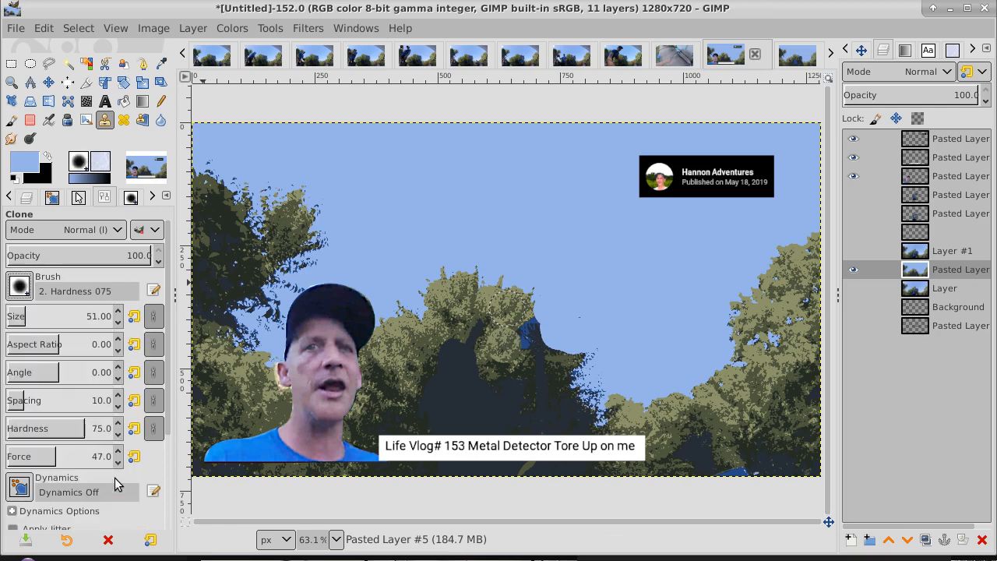
left_click(500, 364, "ctrl")
key("ctrl+z")
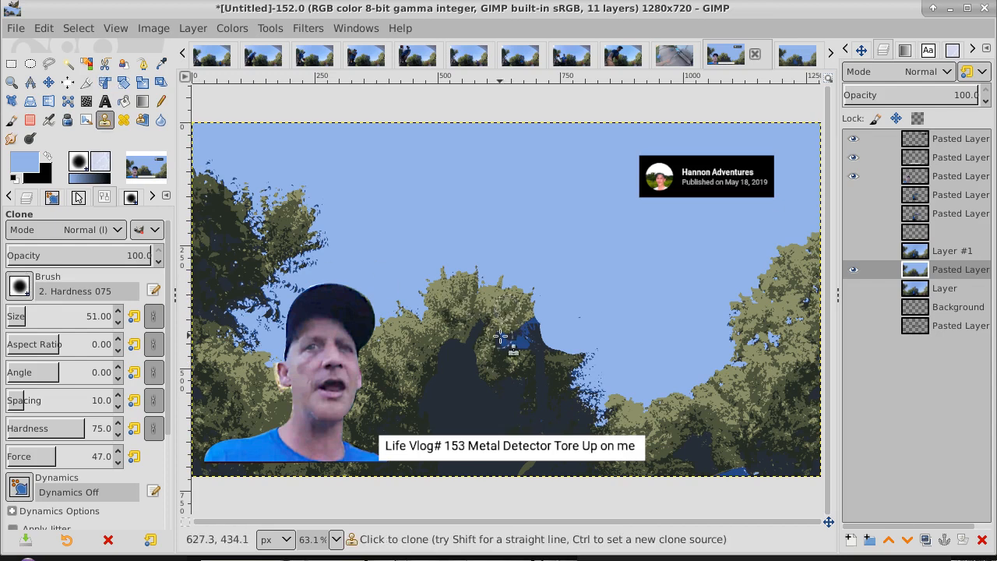
mouse_move(502, 336)
left_mouse_down()
mouse_move(498, 364)
mouse_move(525, 329)
mouse_move(527, 346)
mouse_move(517, 351)
mouse_move(528, 343)
mouse_move(527, 321)
mouse_move(511, 346)
mouse_move(519, 352)
mouse_move(529, 328)
mouse_move(567, 362)
mouse_move(579, 346)
mouse_move(529, 325)
mouse_move(556, 334)
left_mouse_up()
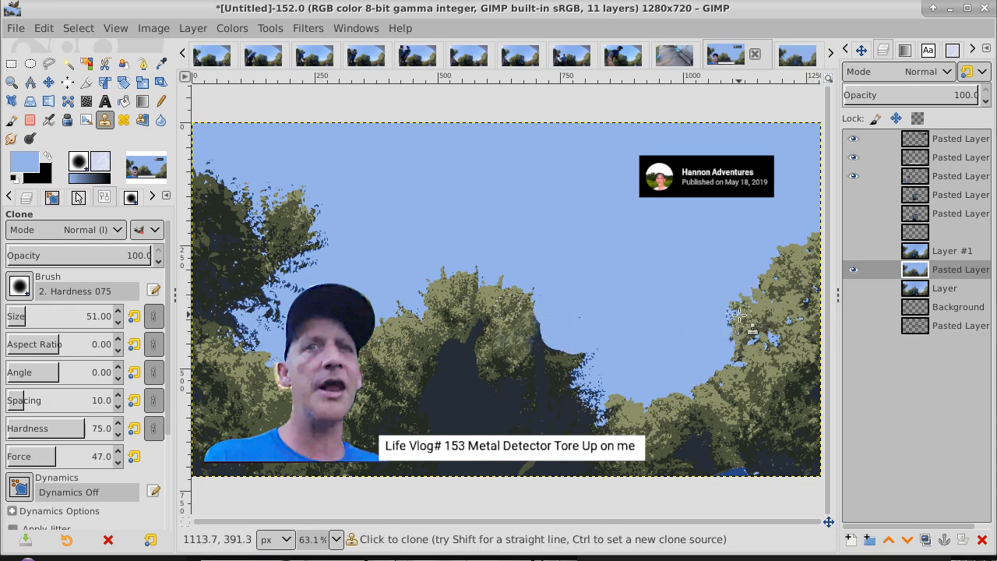
Outline a patch of foliage along the inner edge of the right-hand tree with Free Select and copy it.
left_click(49, 65)
mouse_move(759, 297)
left_mouse_down()
mouse_move(724, 296)
mouse_move(726, 351)
mouse_move(741, 365)
mouse_move(766, 339)
mouse_move(761, 296)
left_mouse_up()
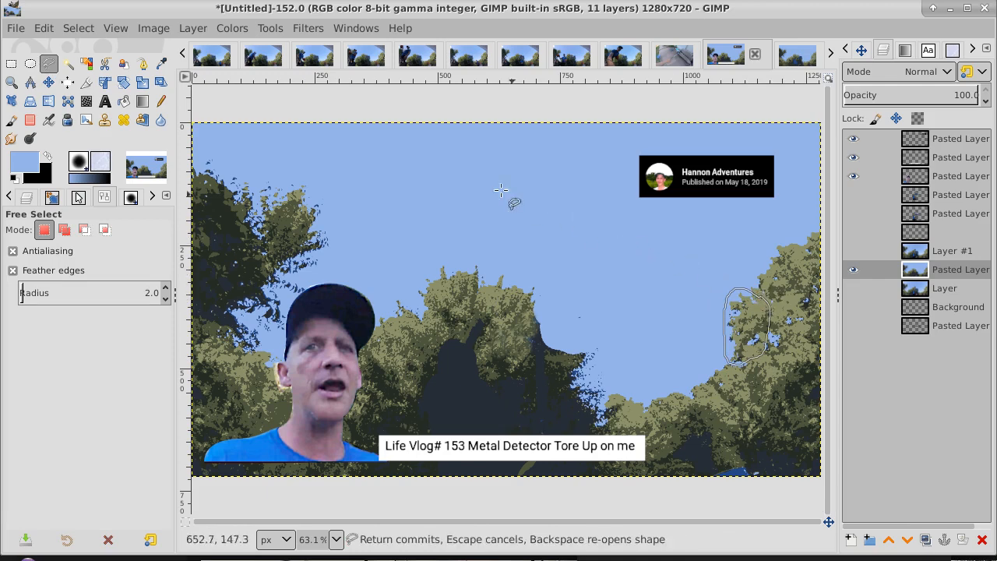
key("Return")
left_click(50, 83)
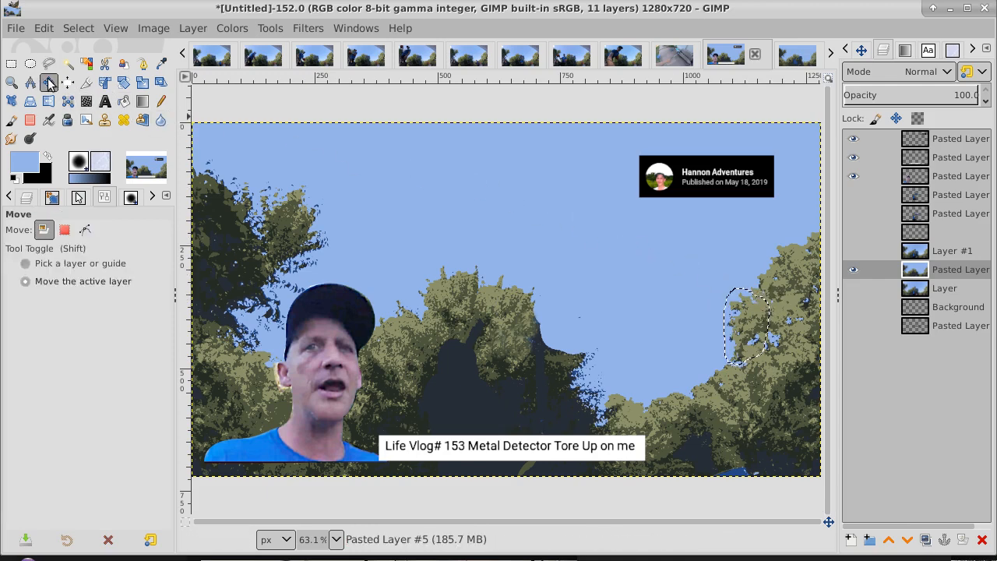
left_click(44, 28)
left_click(47, 153)
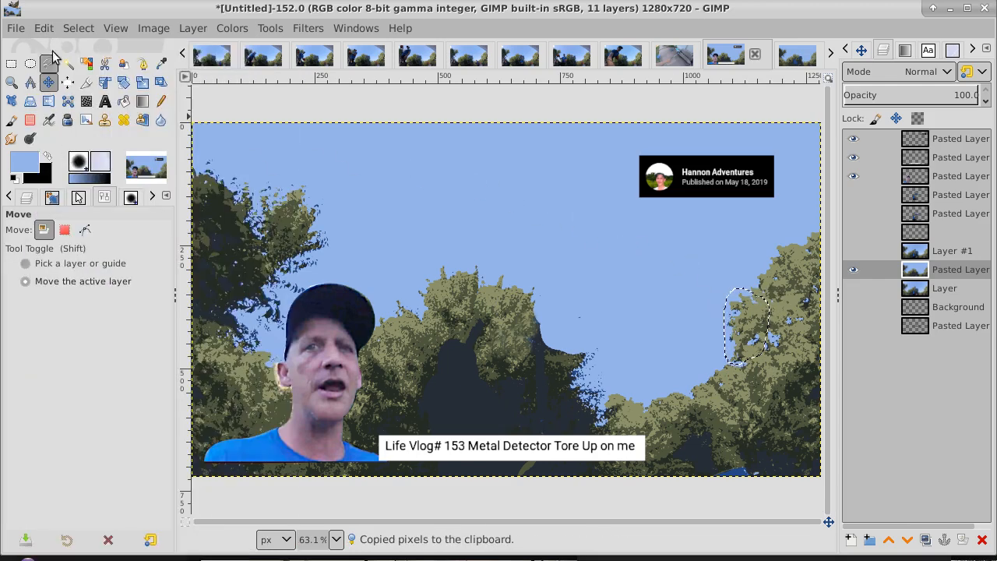
Paste the copied foliage patch in place and convert the floating selection to a new layer.
left_click(43, 29)
mouse_move(99, 271)
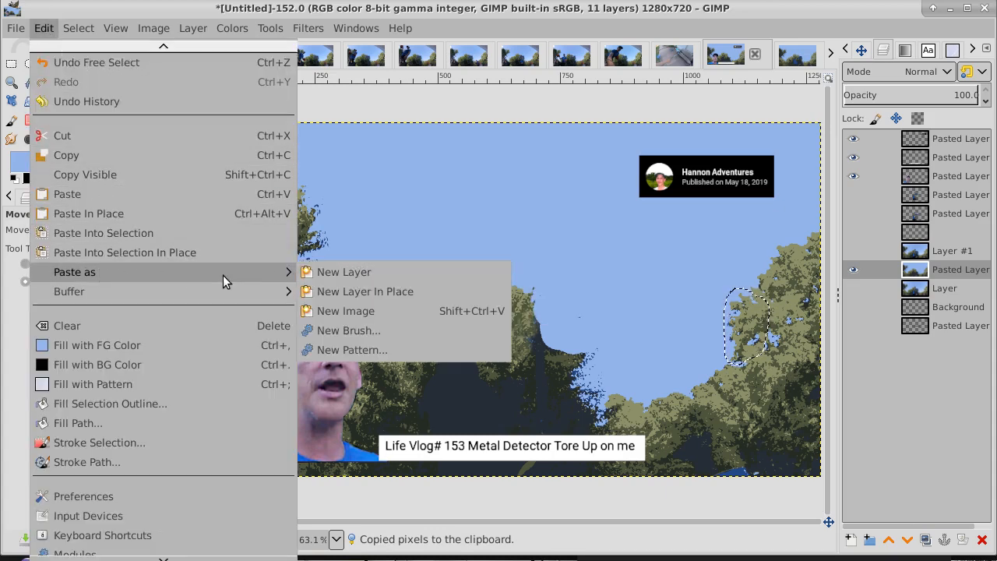
left_click(90, 213)
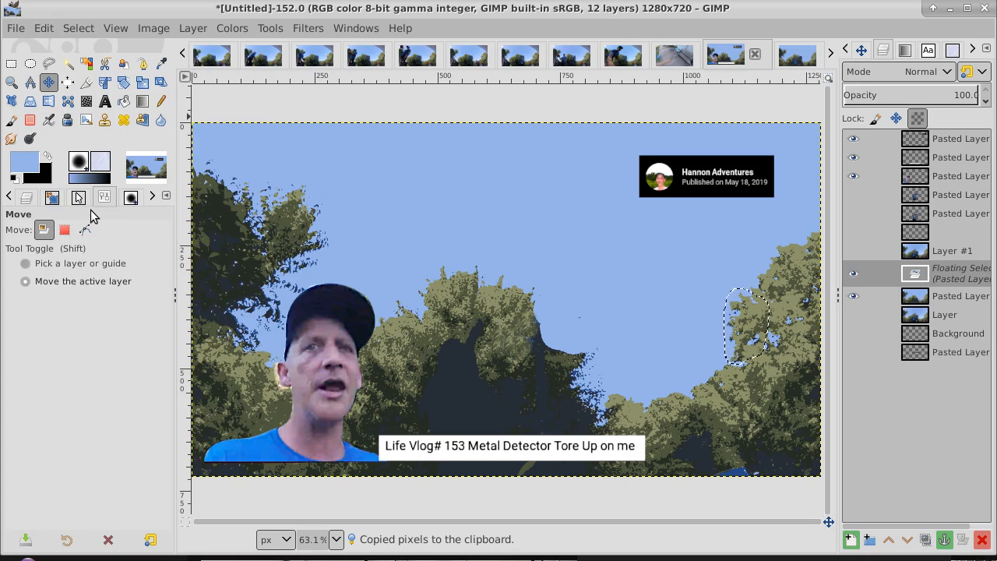
right_click(936, 280)
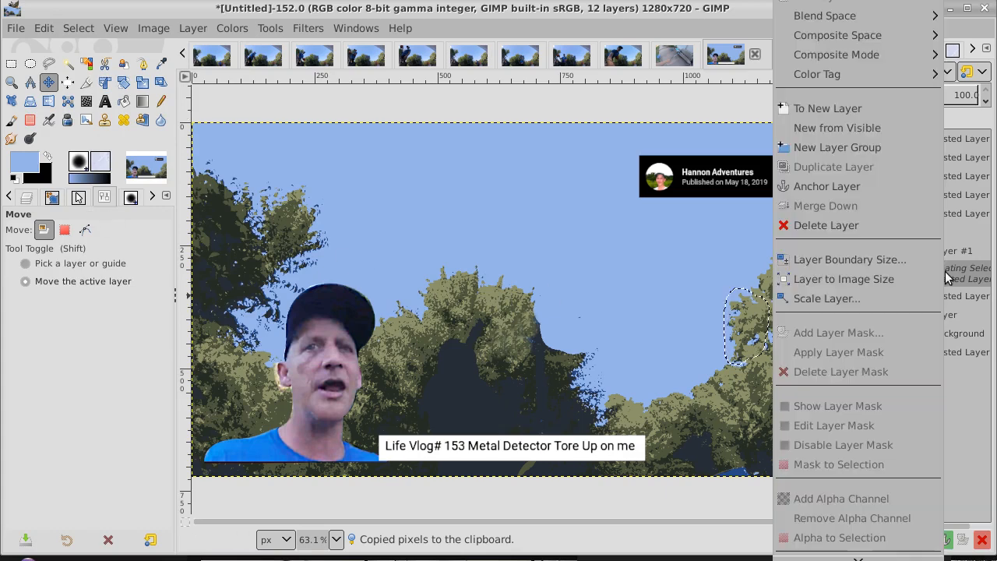
left_click(908, 111)
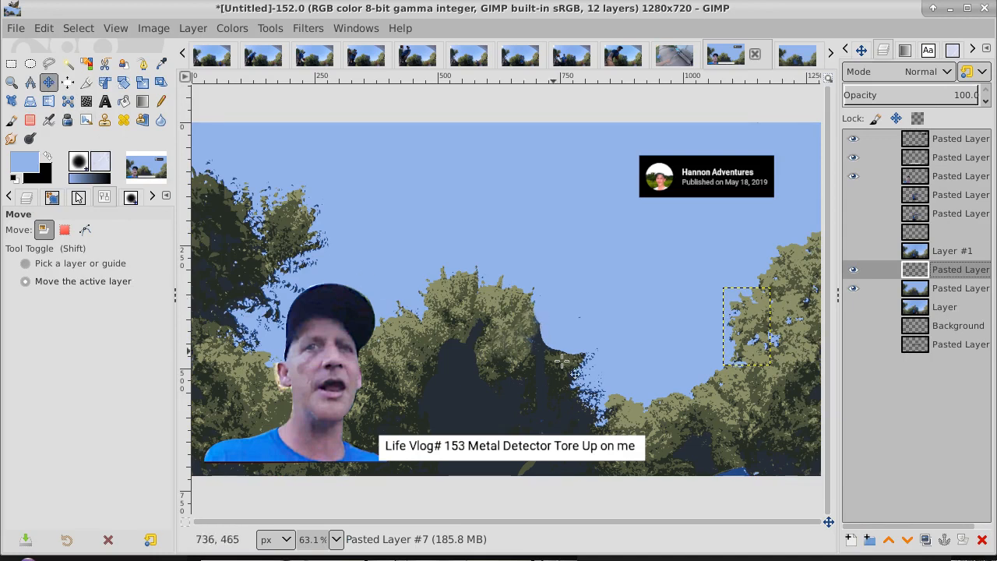
Move the foliage patch onto the upper edge of the central tree and rotate it about 126° clockwise, plus a slight extra turn.
left_click_drag(757, 319, 533, 306)
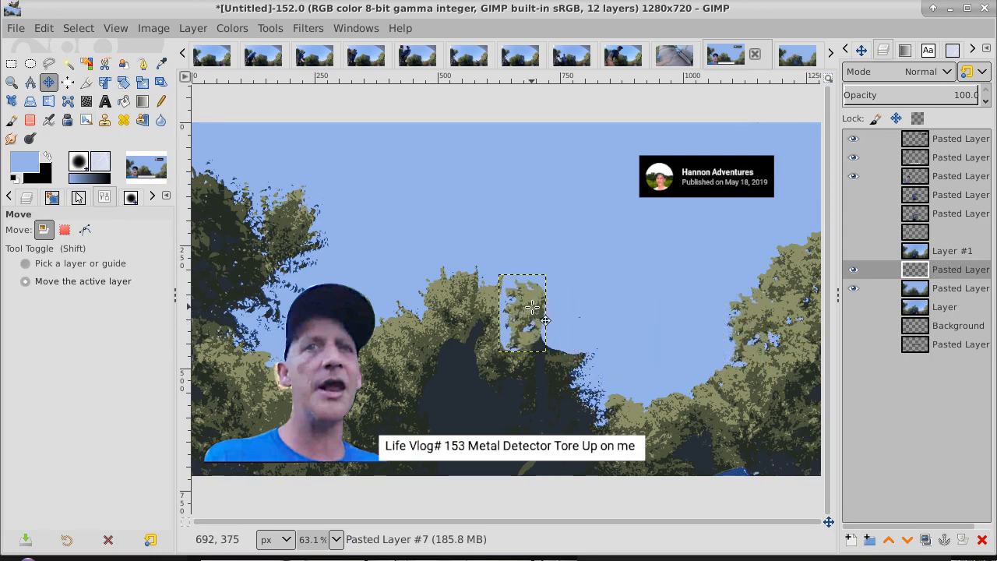
left_click(124, 82)
left_click(551, 298)
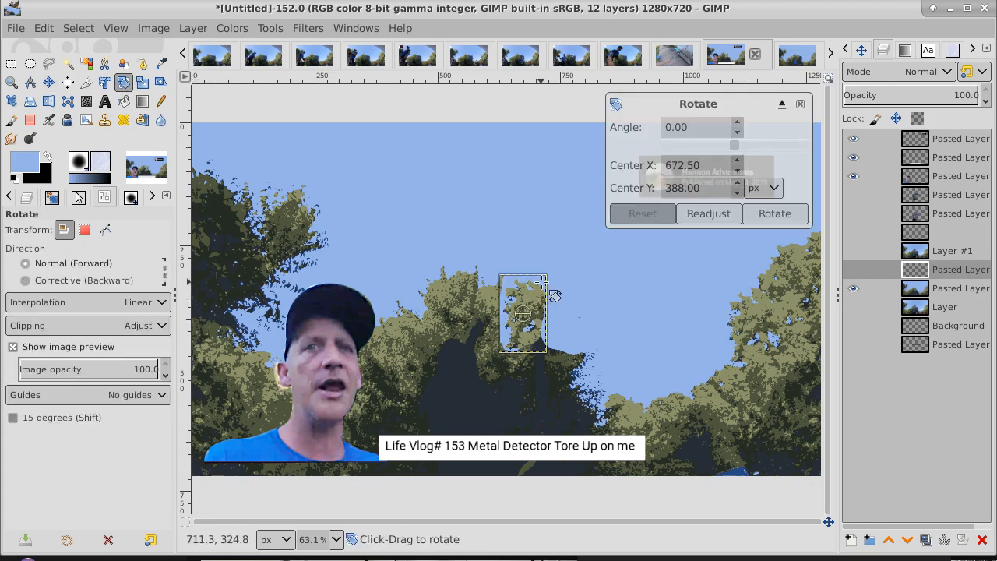
left_click_drag(541, 283, 545, 371)
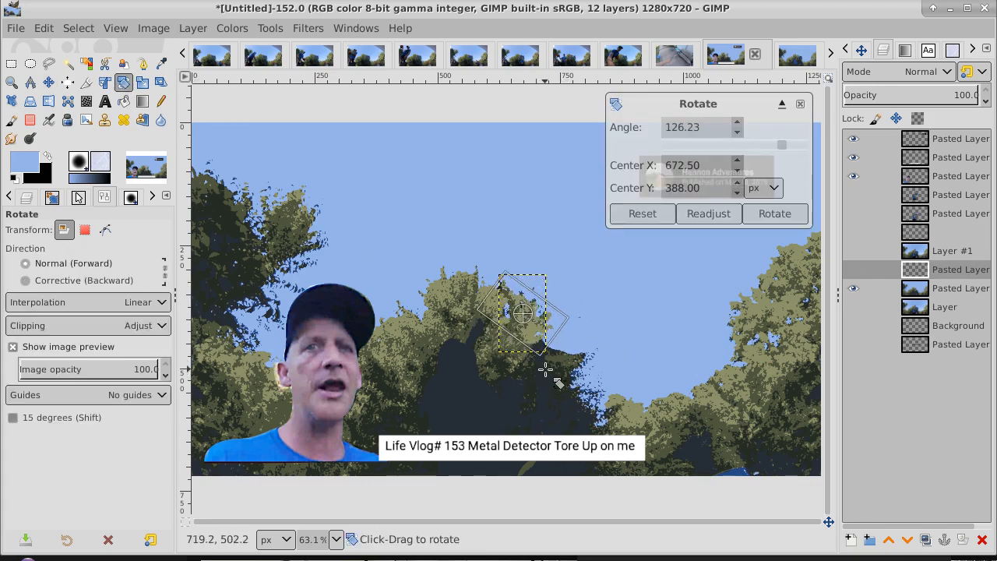
left_click(790, 215)
mouse_move(549, 331)
left_mouse_down()
mouse_move(555, 337)
mouse_move(548, 314)
mouse_move(556, 330)
left_mouse_up()
left_click(765, 214)
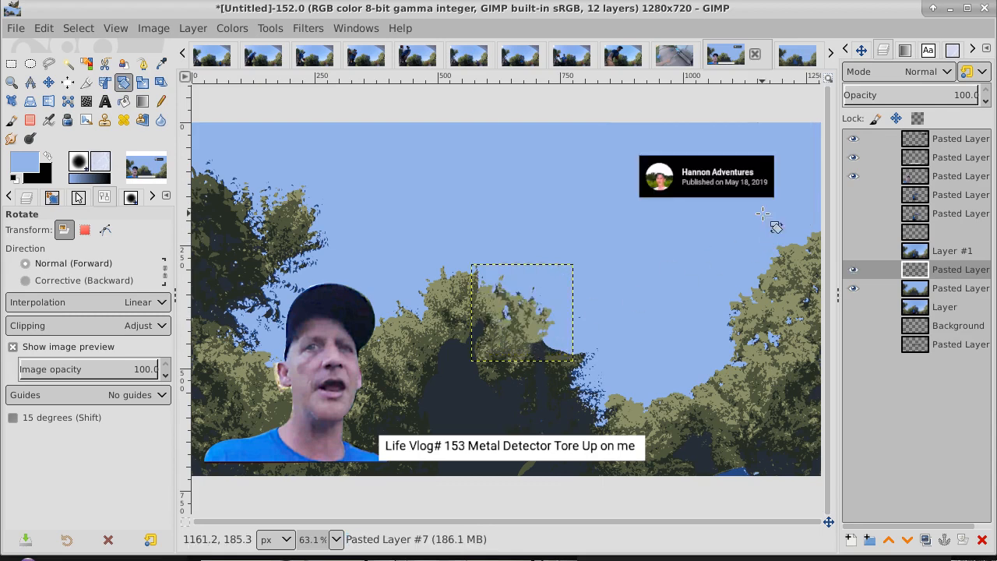
Shift the rotated foliage patch about 66 px right and 40 px down onto the central tree's right edge.
left_click(41, 86)
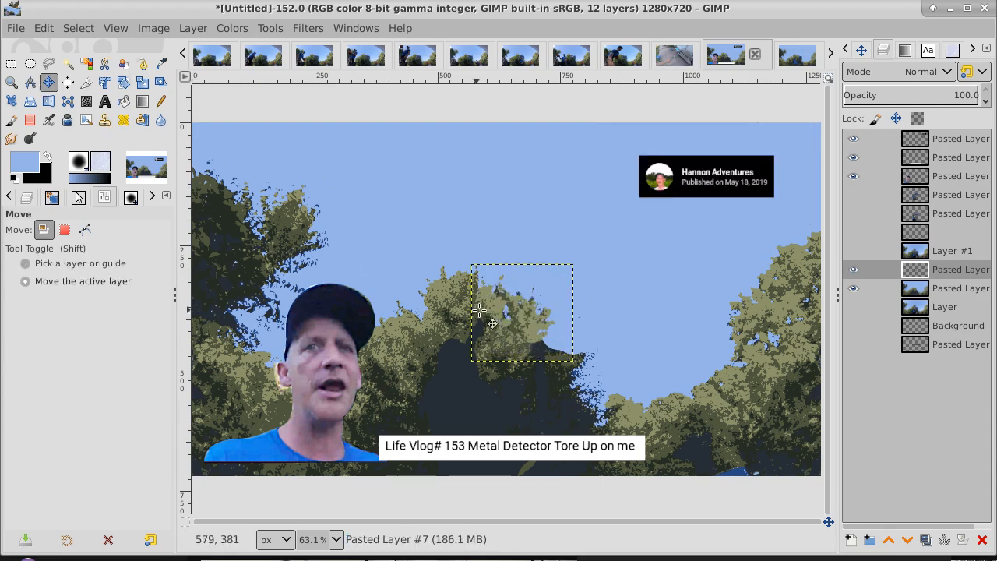
left_click_drag(478, 311, 514, 329)
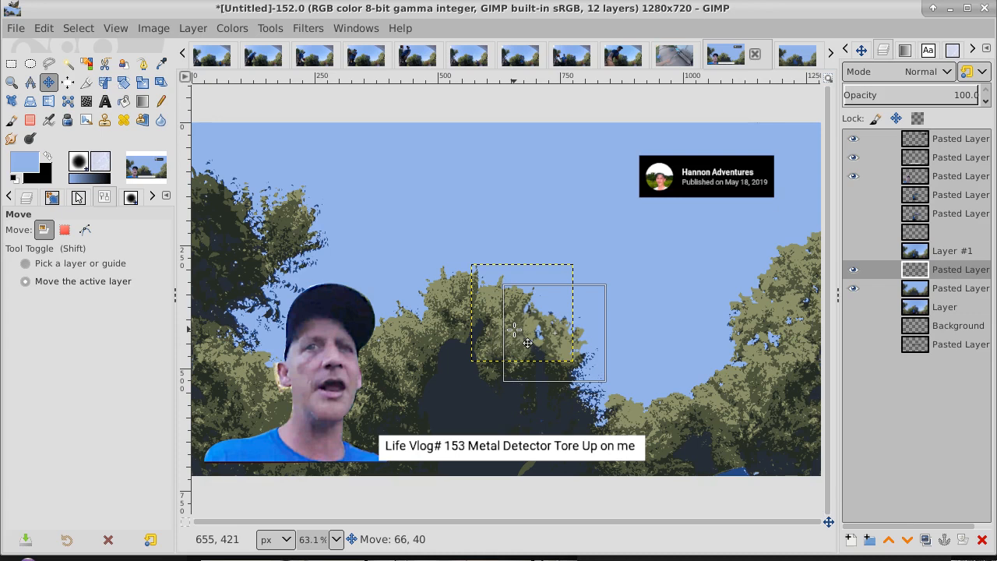
mouse_move(513, 331)
left_mouse_down()
mouse_move(534, 335)
mouse_move(515, 330)
left_mouse_up()
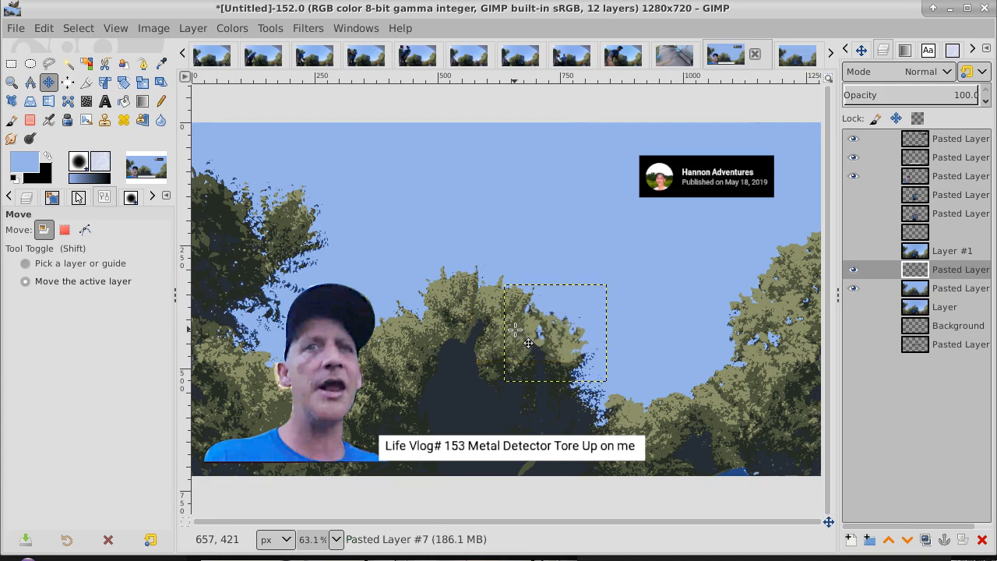
Expand the foliage patch layer to the image size and softly erase parts of the patch to blend it into the central tree.
right_click(958, 271)
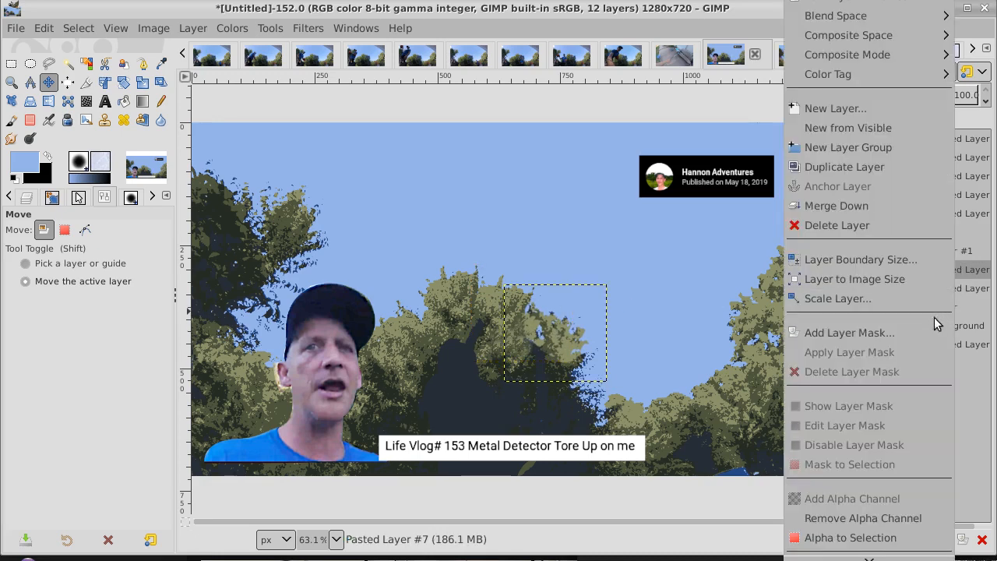
left_click(926, 278)
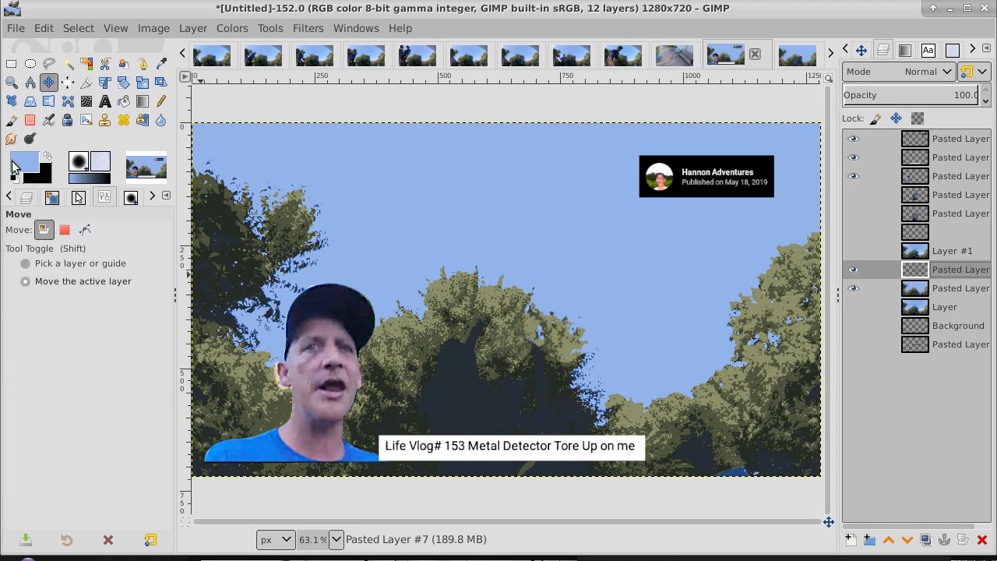
left_click(30, 122)
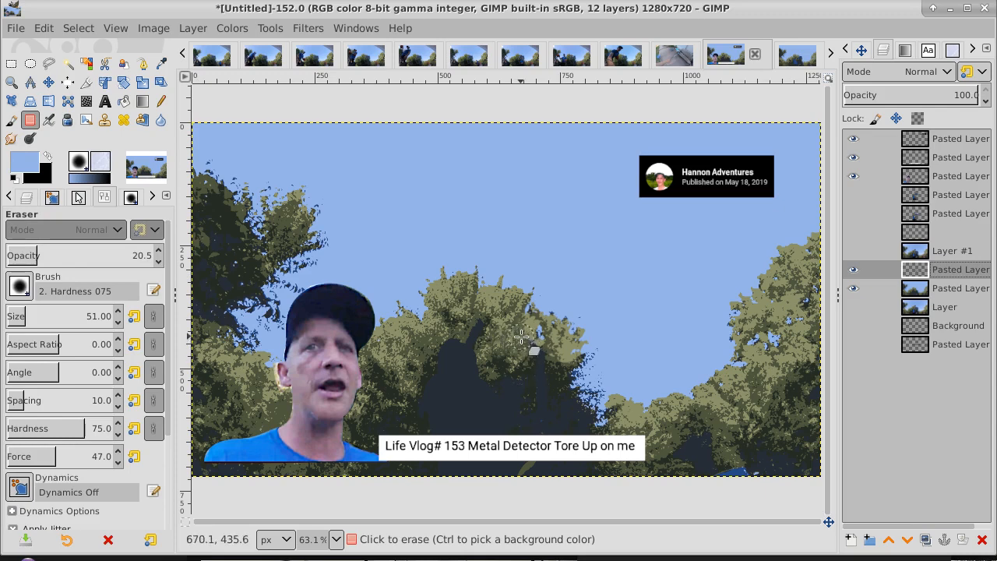
mouse_move(523, 337)
left_mouse_down()
mouse_move(532, 359)
mouse_move(529, 321)
mouse_move(527, 355)
mouse_move(580, 361)
mouse_move(563, 375)
mouse_move(531, 350)
mouse_move(535, 366)
mouse_move(535, 348)
mouse_move(552, 358)
mouse_move(550, 377)
left_mouse_up()
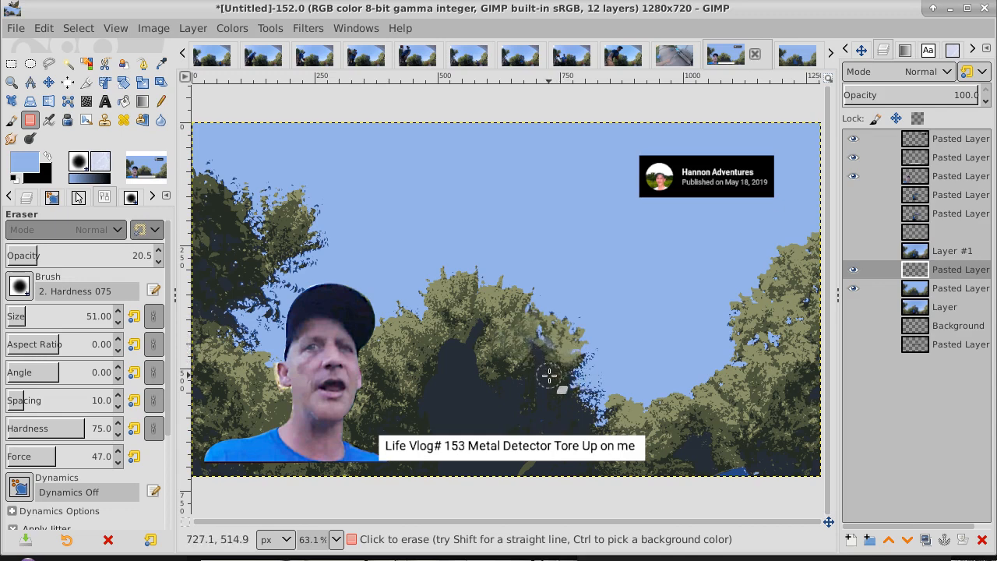
Compare the two basketball player layers and leave the one with the player higher in the frame visible.
left_click(855, 220)
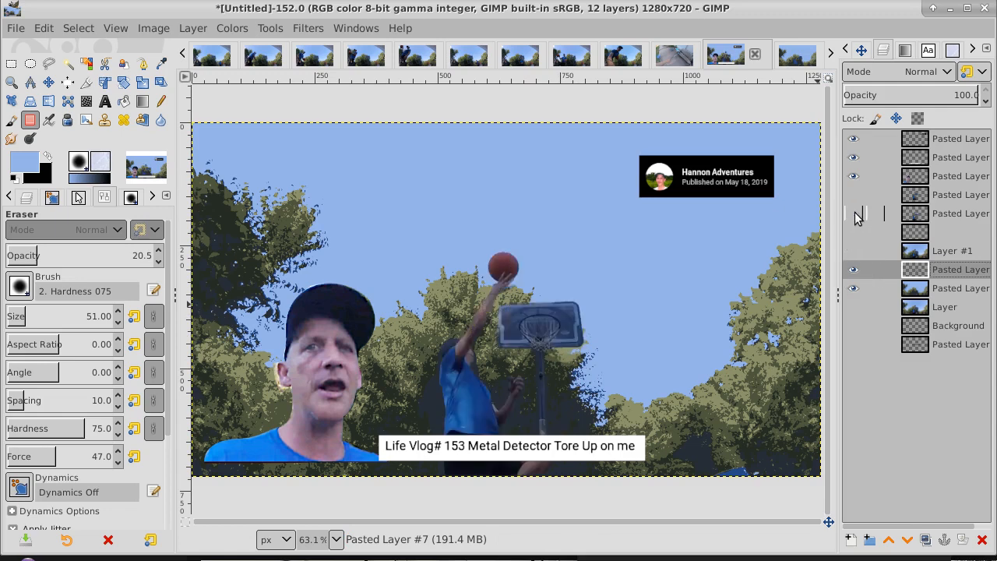
left_click(855, 218)
left_click(855, 198)
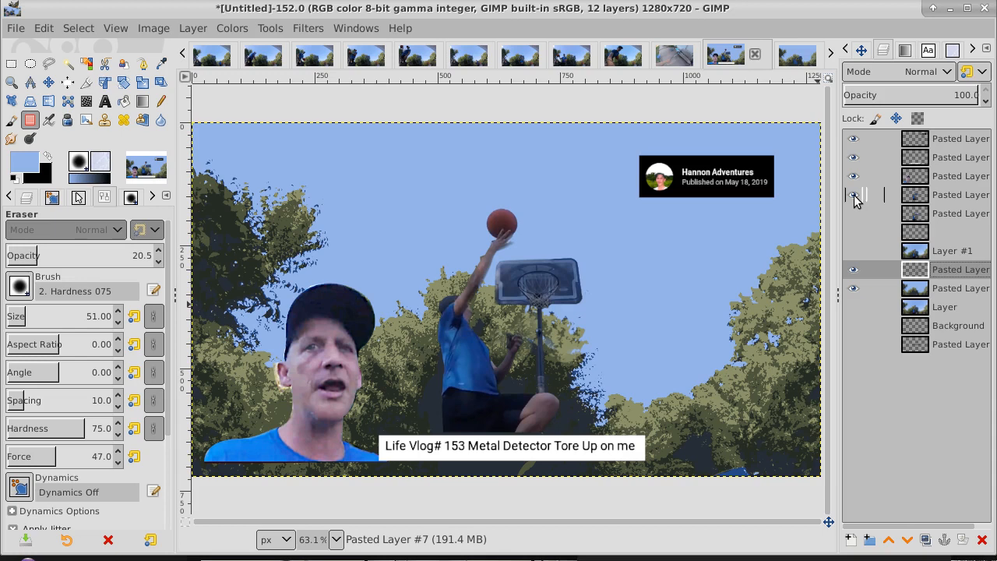
Add a new transparent layer at the top of the layer stack, above the channel badge layer.
left_click(953, 143)
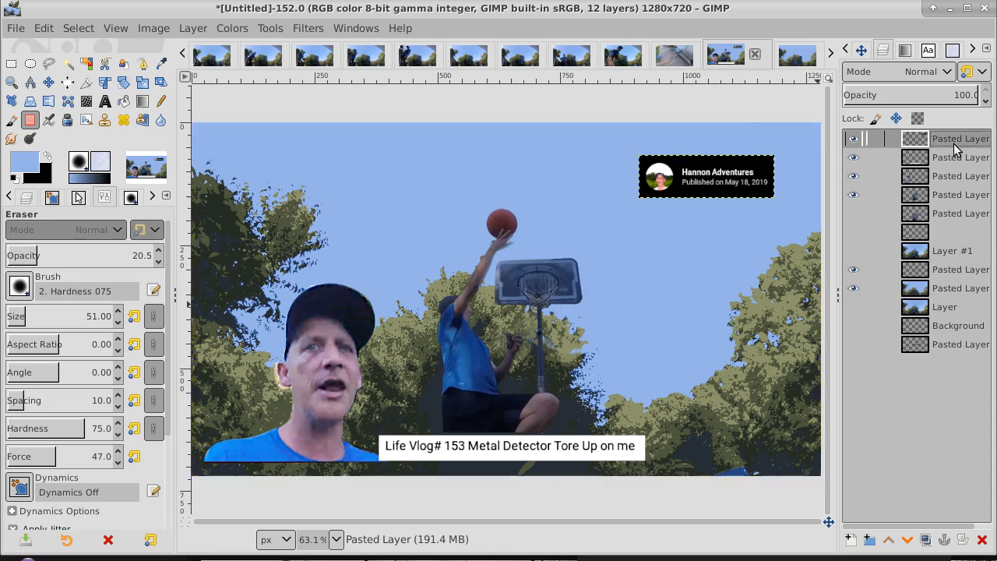
left_click(851, 540)
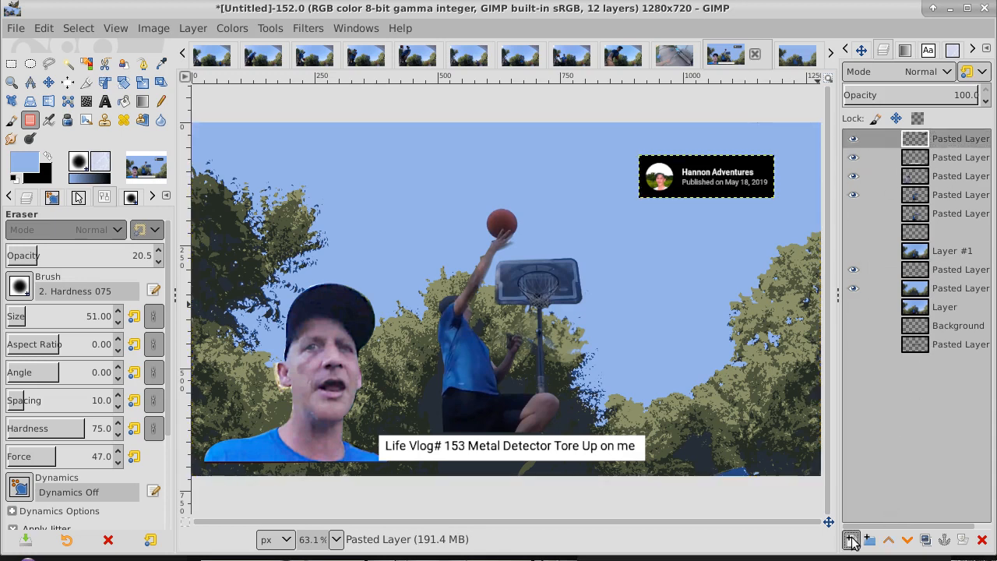
key("Return")
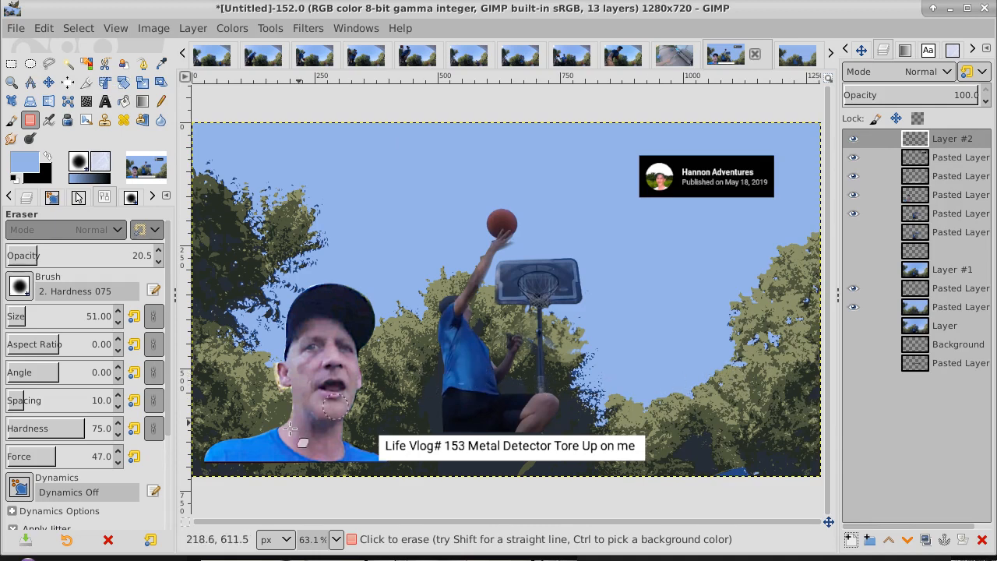
Create a layer from the visible image directly above the channel badge layer and hide it.
left_click(161, 64)
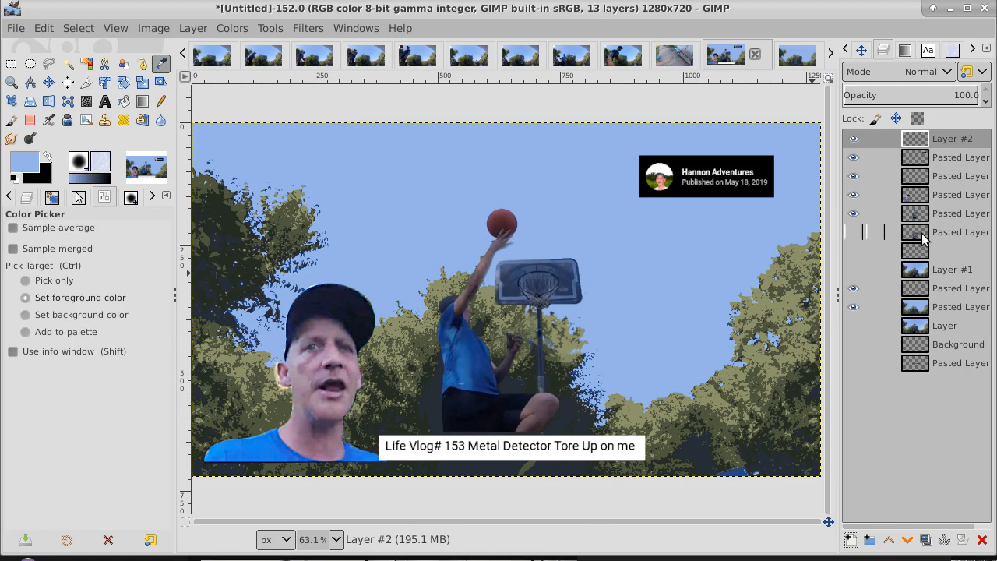
left_click(946, 158)
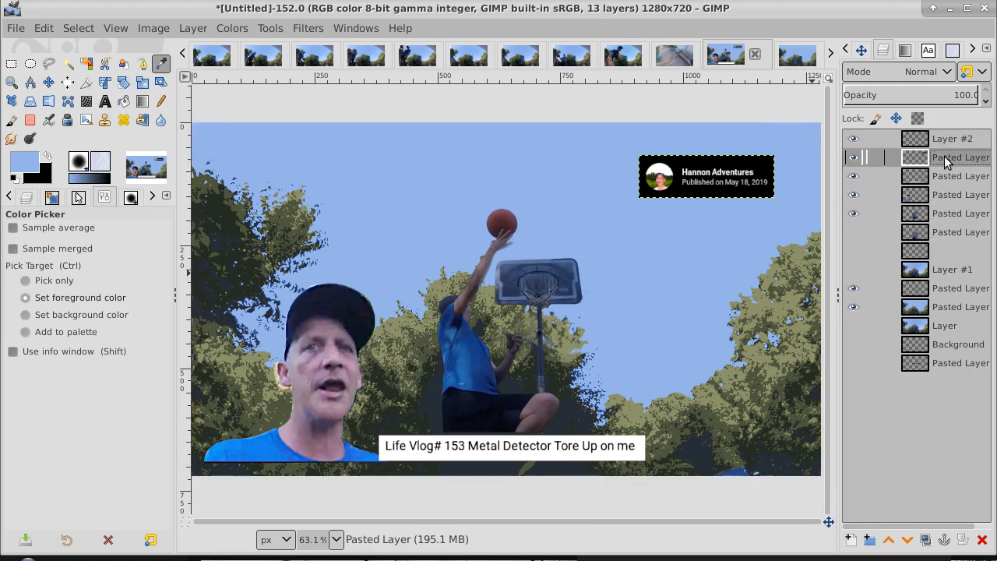
right_click(946, 160)
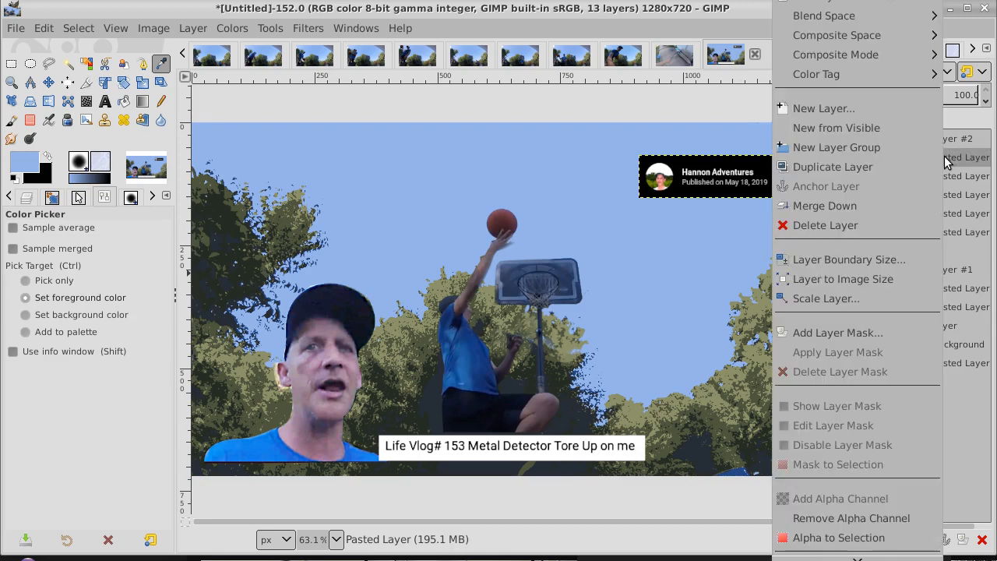
left_click(907, 127)
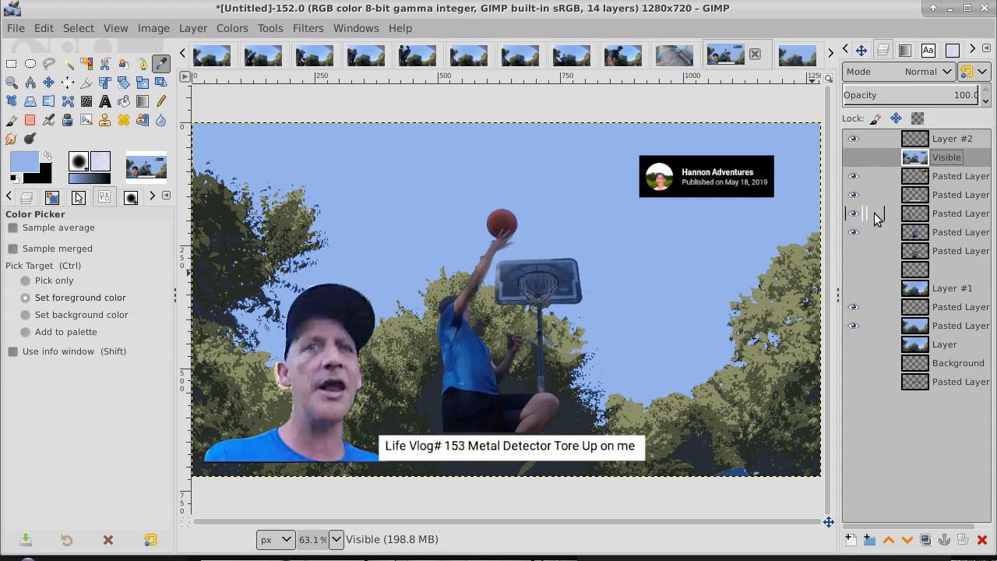
Merge the channel badge layer down into the white title banner layer, and check the merged layer by toggling its visibility.
left_click(854, 178)
left_click(854, 178)
right_click(958, 178)
left_click(923, 204)
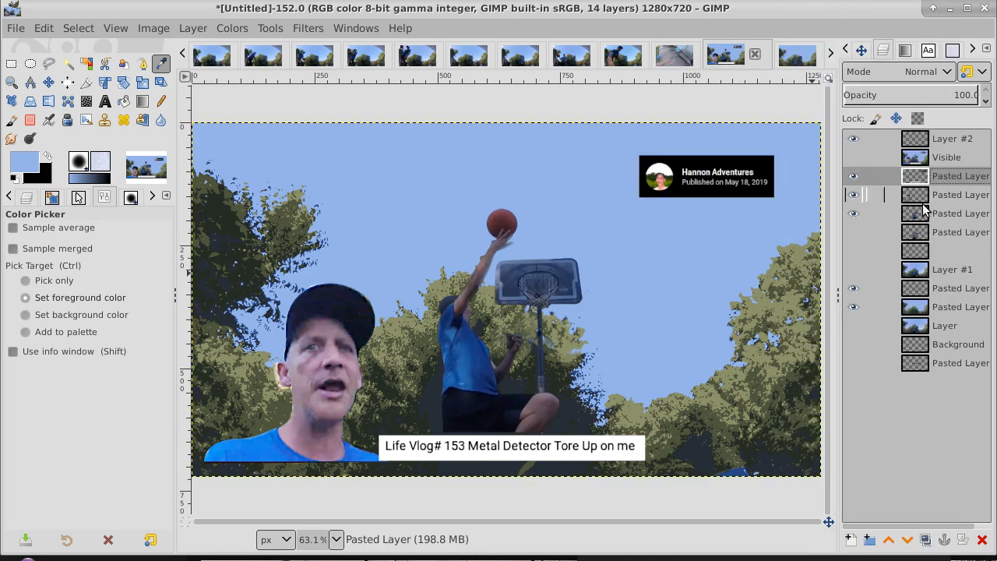
left_click(855, 178)
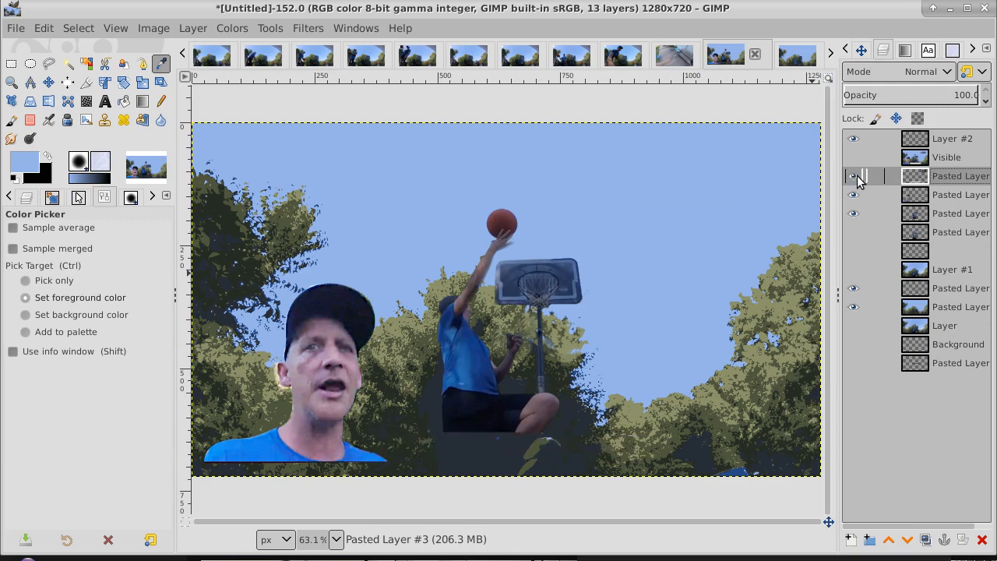
left_click(857, 178)
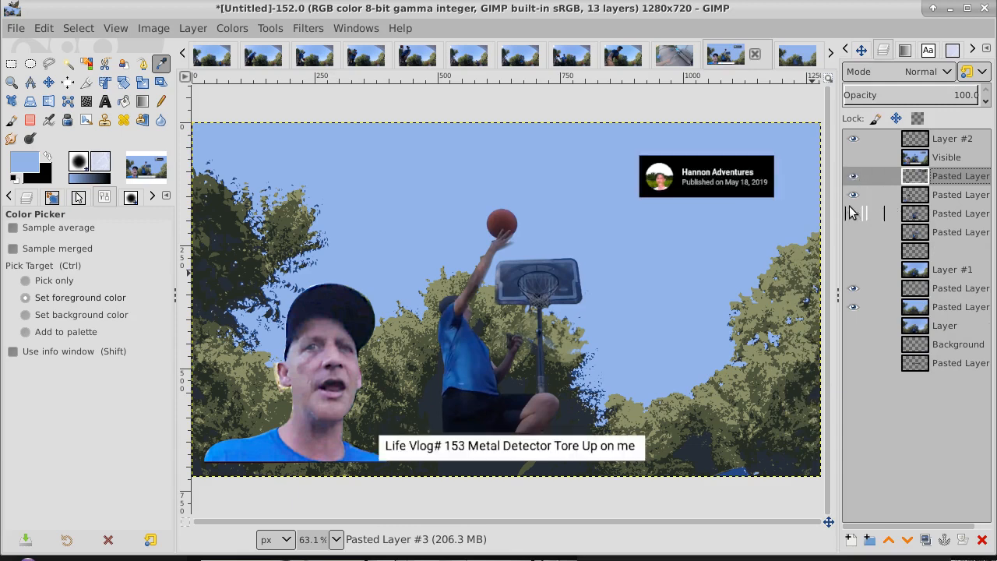
Merge the badge-and-title layer down into the man's portrait layer and the visible basketball player layer, checking the result by toggling visibility.
left_click(851, 198)
left_click(851, 198)
right_click(954, 184)
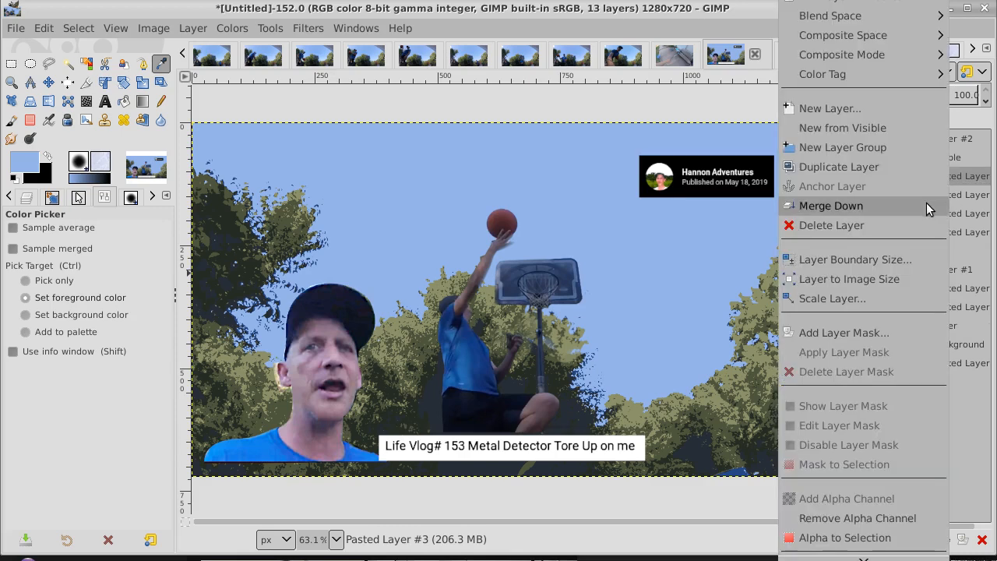
left_click(926, 205)
right_click(949, 184)
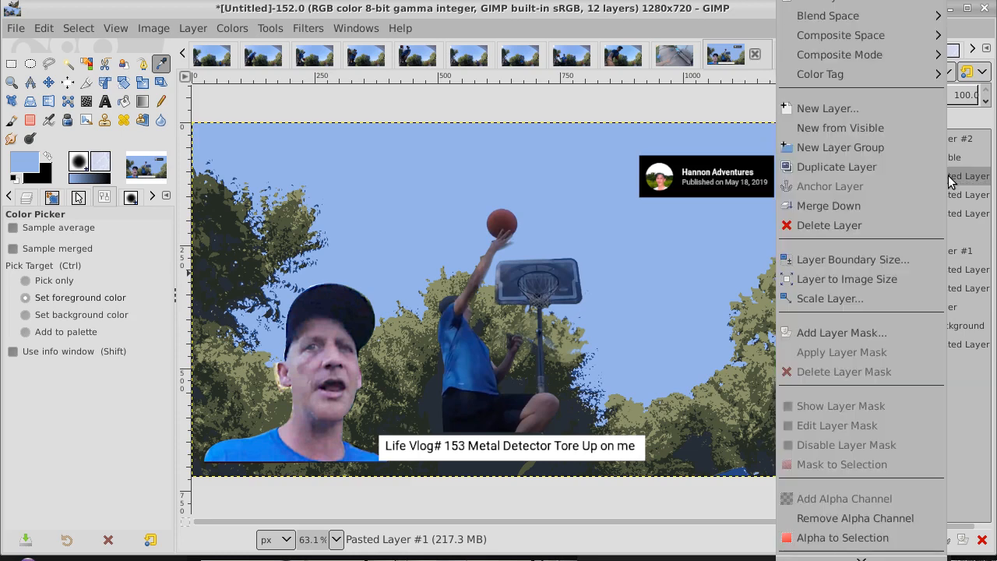
left_click(926, 204)
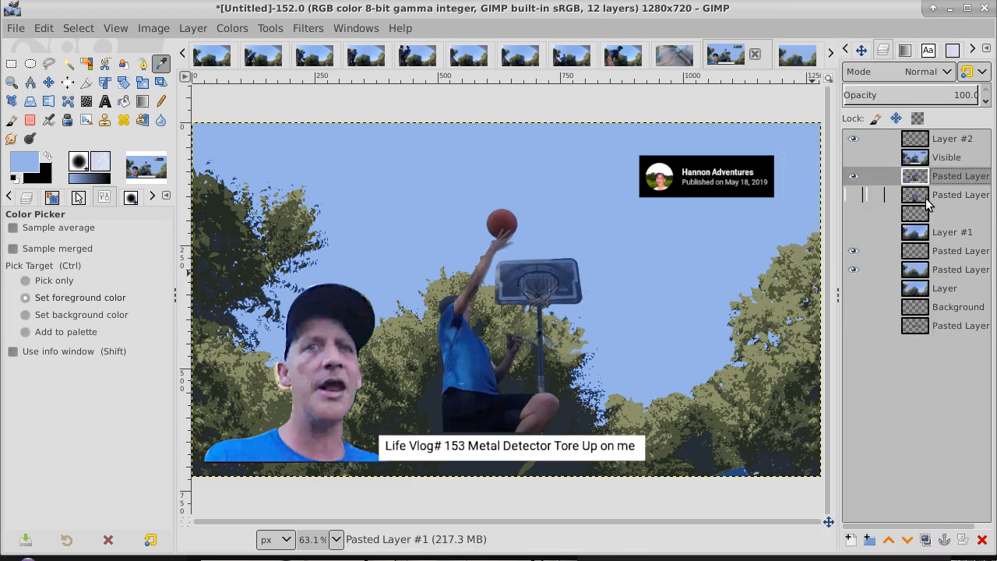
left_click(853, 178)
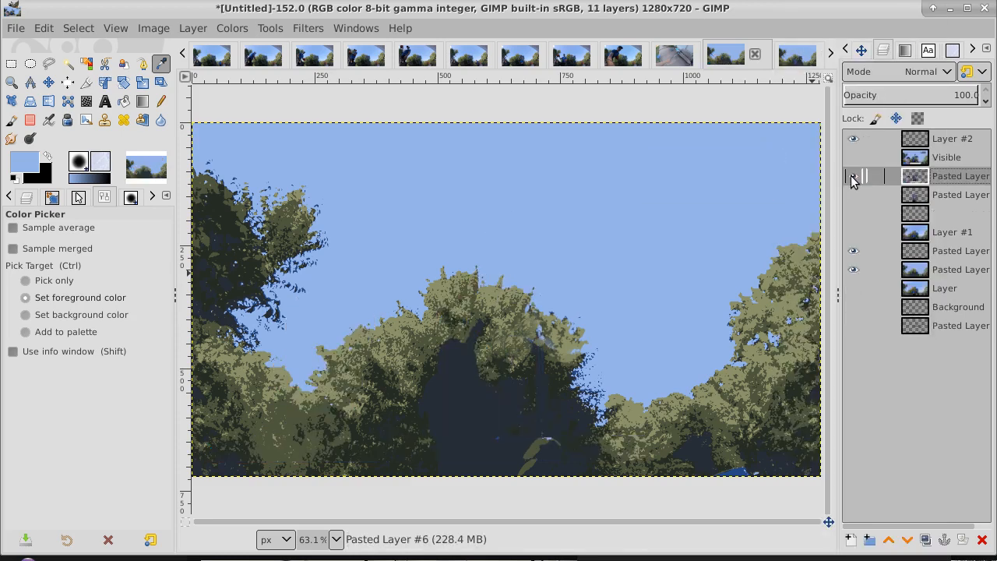
left_click(853, 178)
left_click(853, 177)
left_click(853, 178)
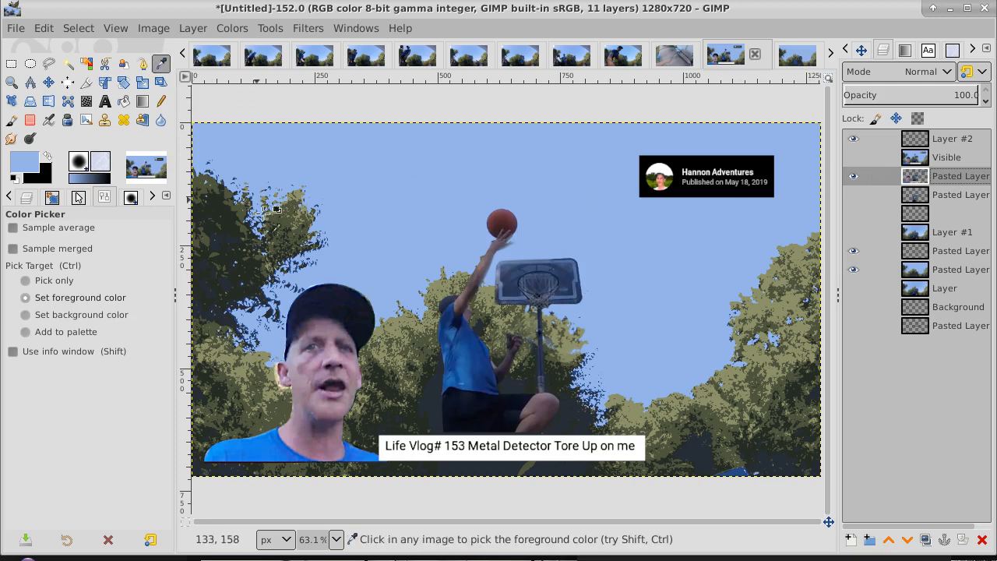
Pick the bright blue of the man's shirt as foreground color and add a transparent 1280 × 720 layer directly below the merged layer.
left_click(252, 445)
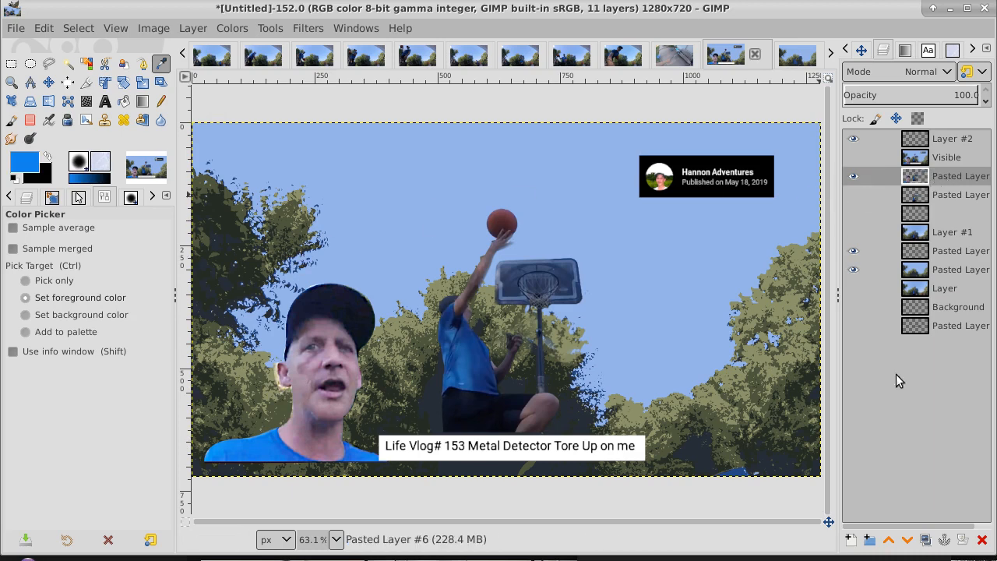
left_click(851, 539)
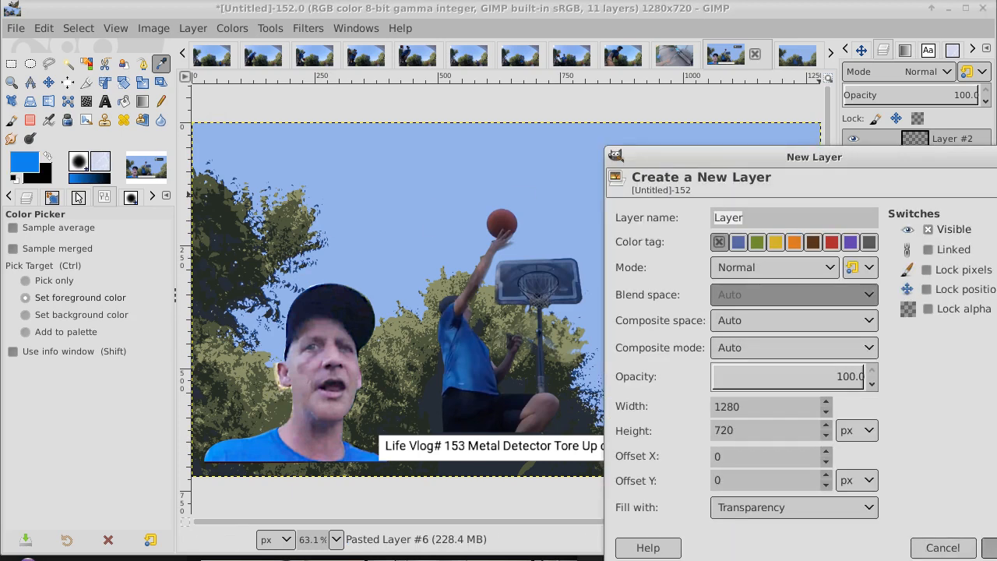
key("Return")
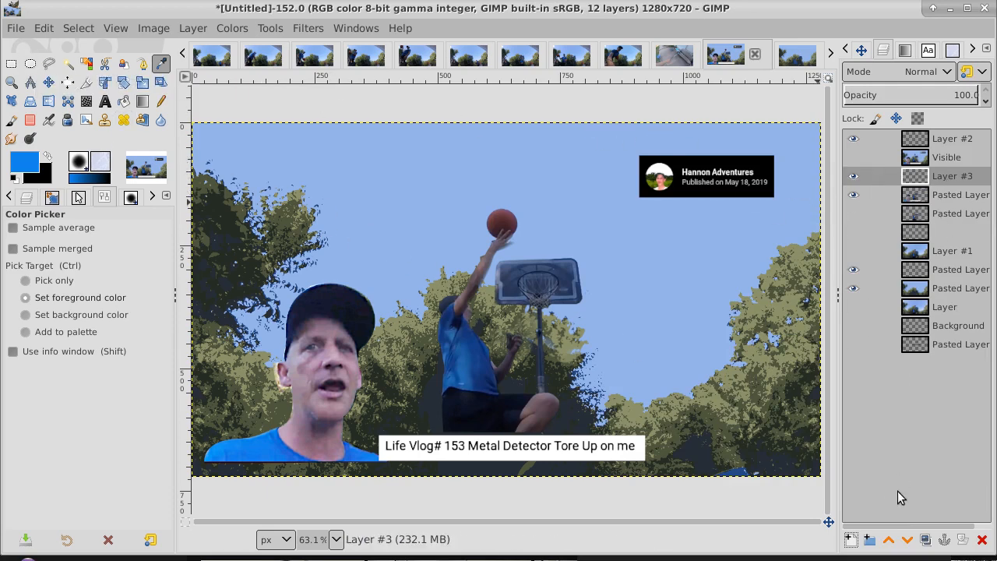
left_click(908, 543)
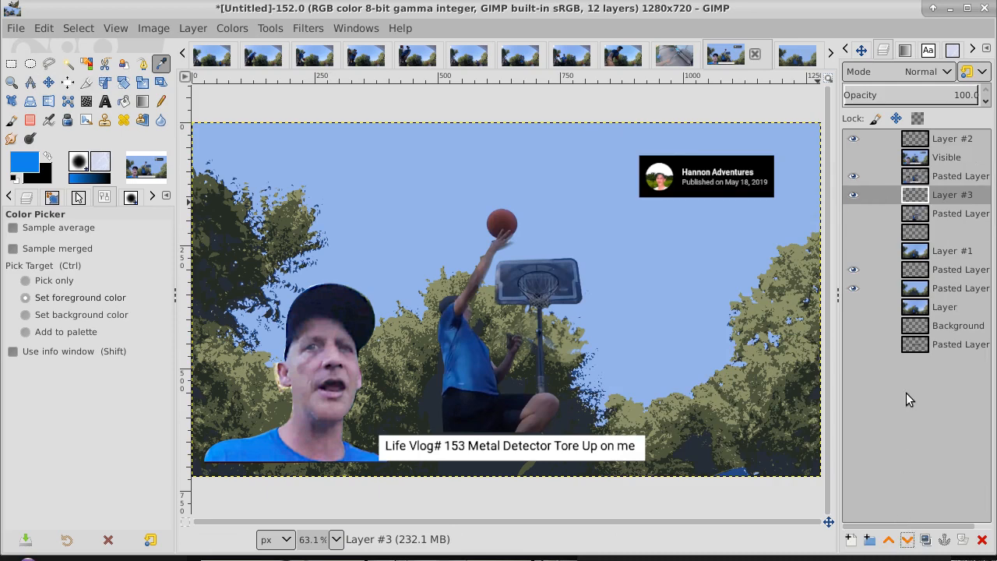
left_click(855, 178)
left_click(855, 177)
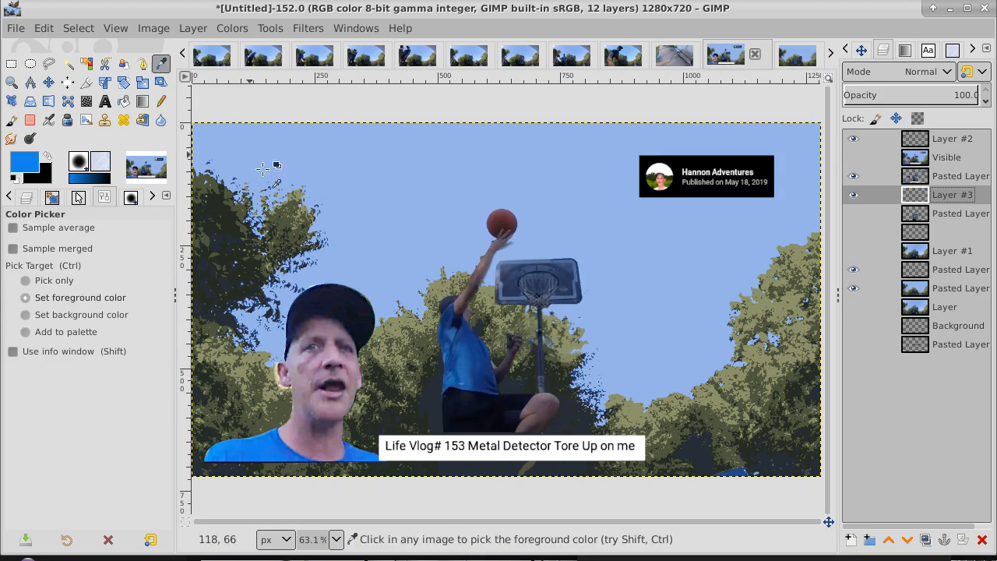
Pick the darker blue of the basketball player's shirt from the merged layer as foreground color, and make Layer #3 active again.
left_click(463, 360)
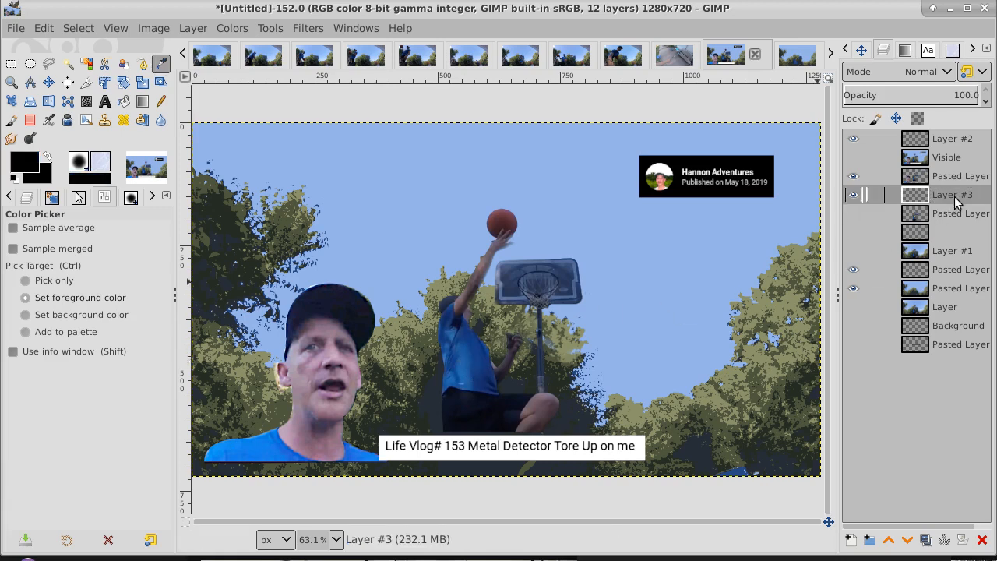
left_click(970, 175)
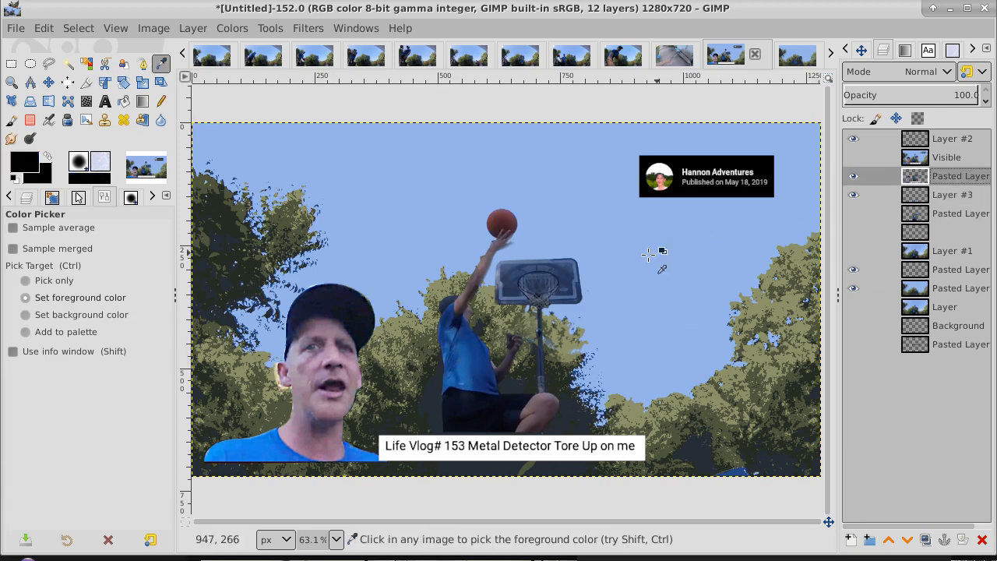
left_click(461, 361)
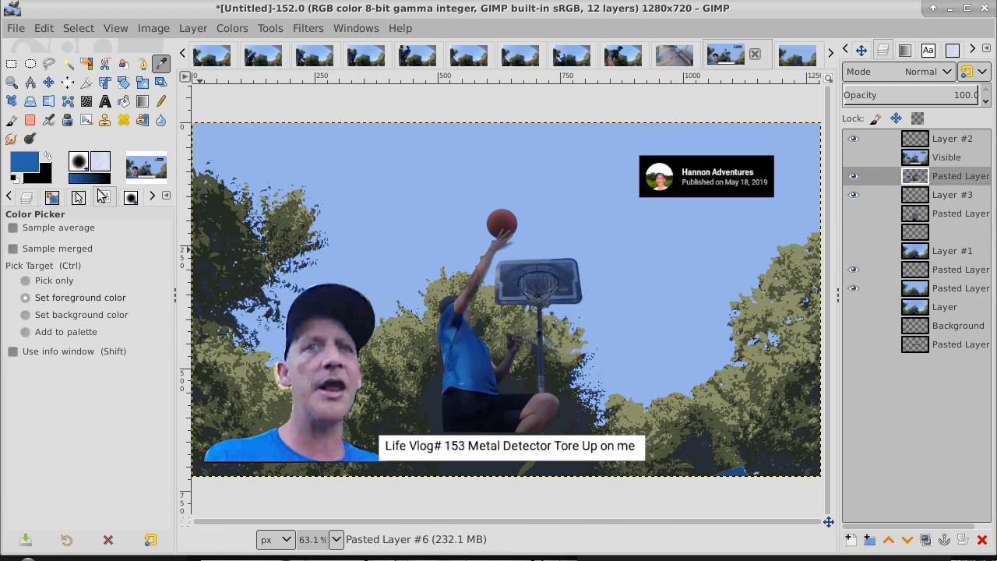
left_click(946, 196)
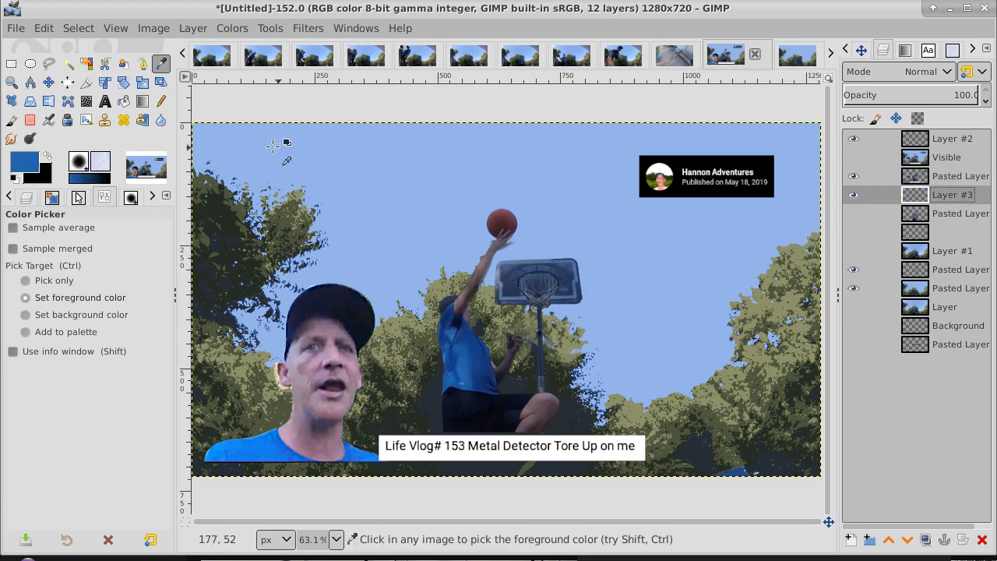
On Layer #3, select a rectangle of about 1166 × 578 px inset from the image edges and bucket-fill it with the foreground blue.
left_click(12, 65)
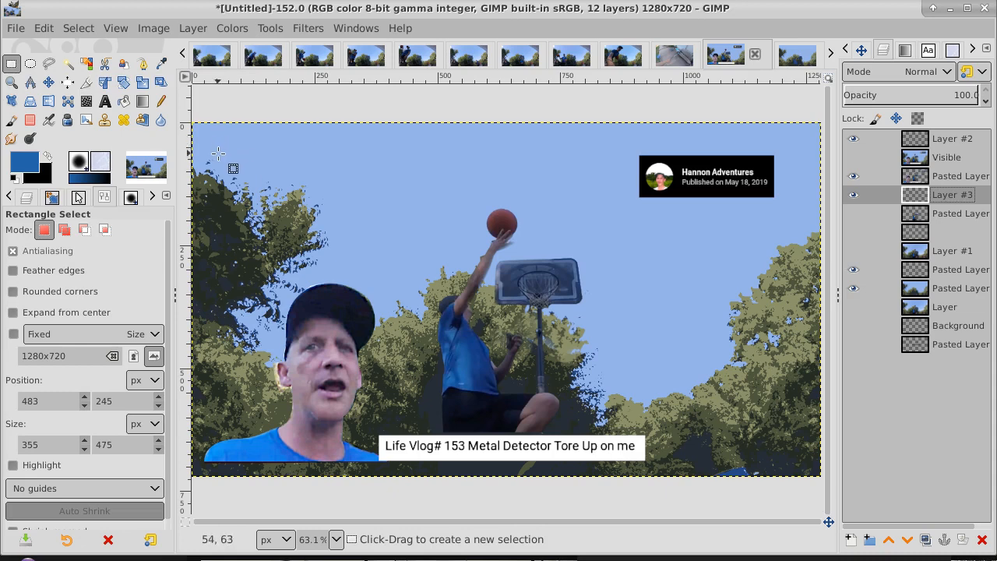
left_click_drag(219, 157, 791, 448)
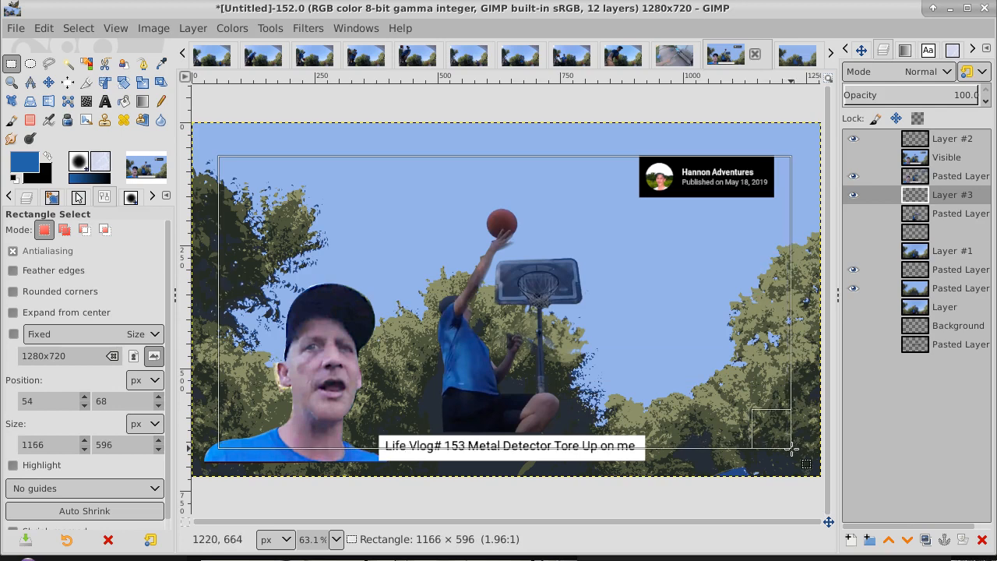
left_click_drag(791, 449, 791, 449)
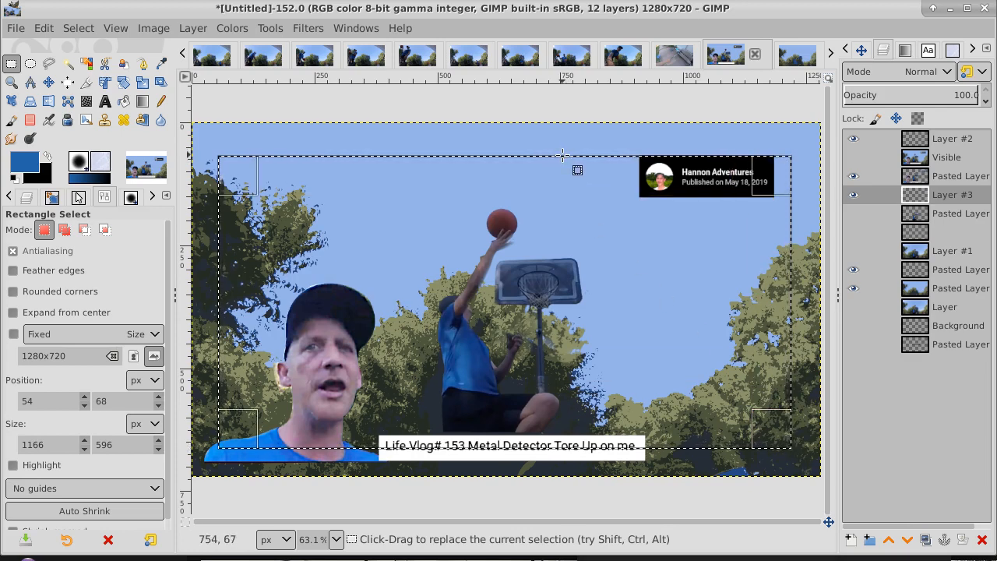
left_click_drag(563, 155, 563, 168)
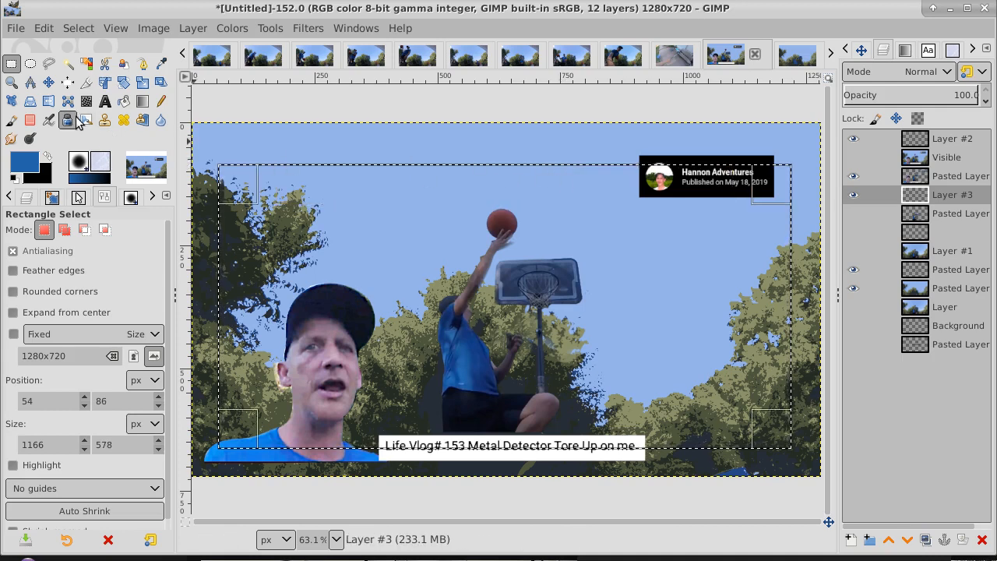
left_click(124, 101)
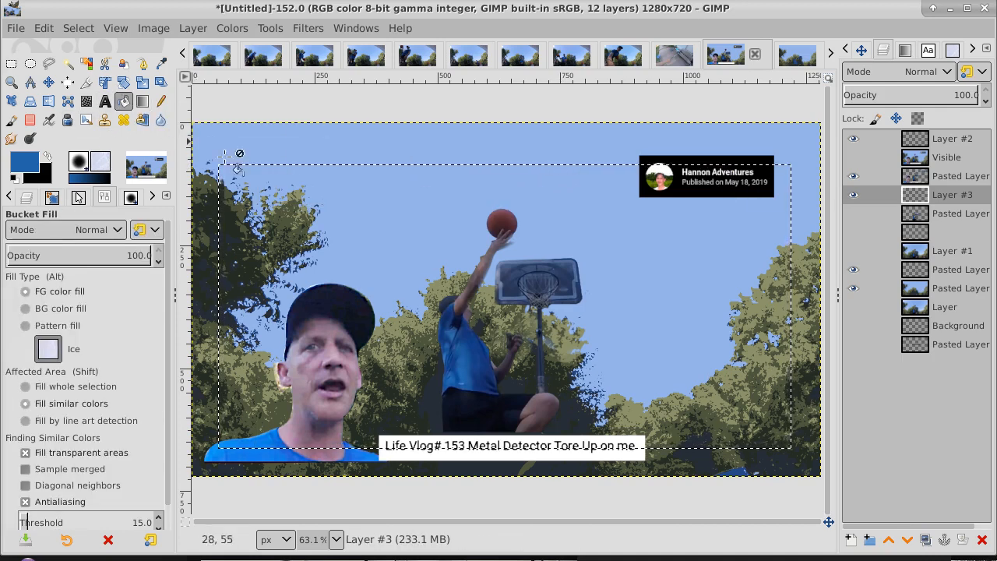
left_click(344, 203)
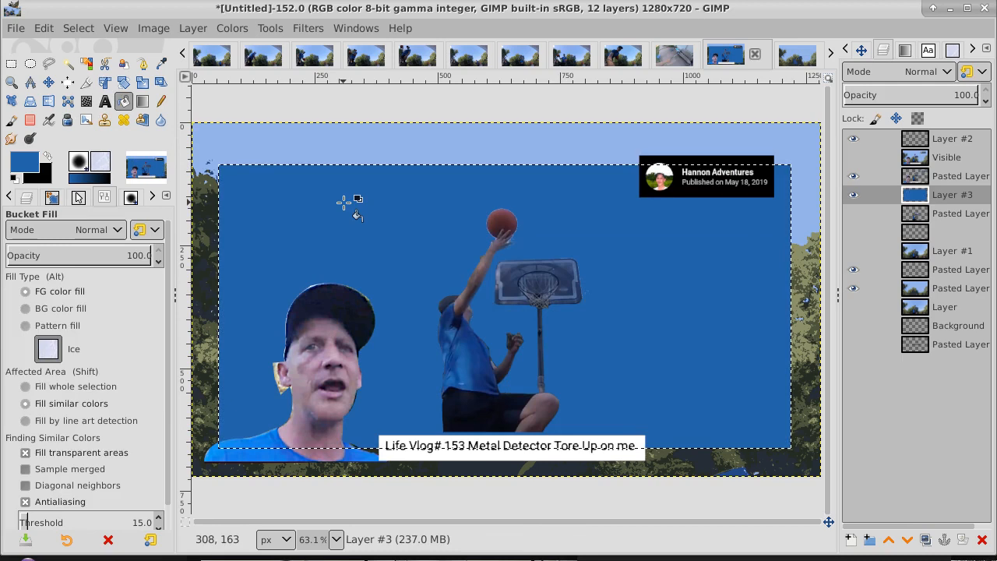
Hollow the blue rectangle into a frame by shrinking the selection 13 px and deleting its contents, clear the selection, and check the frame's visibility.
left_click(86, 29)
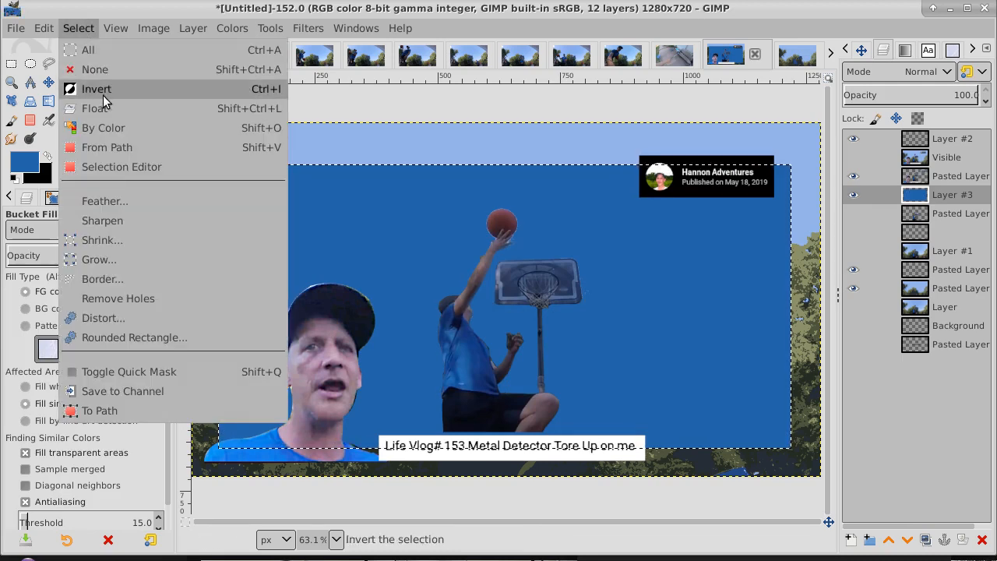
left_click(129, 235)
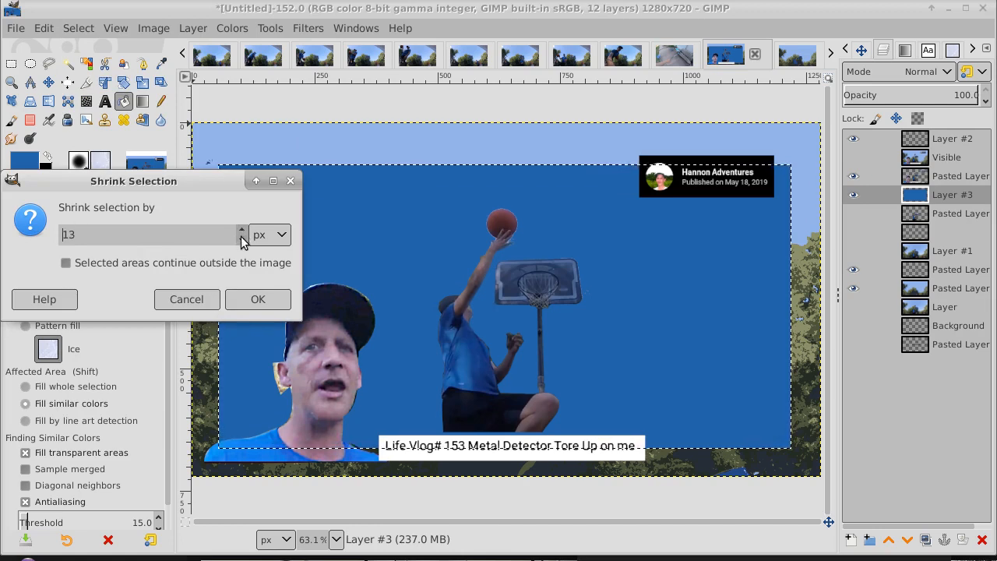
left_click(260, 298)
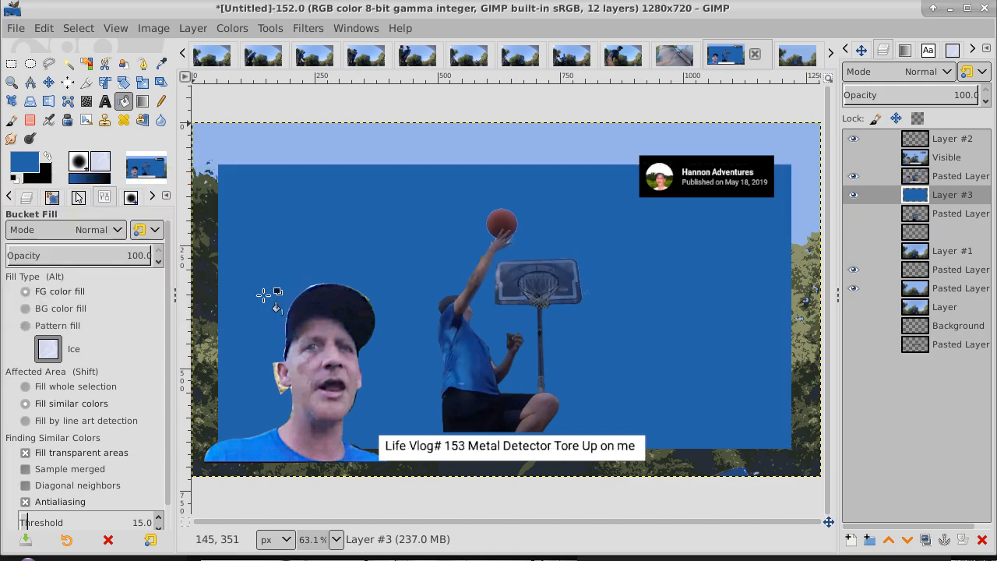
key("Delete")
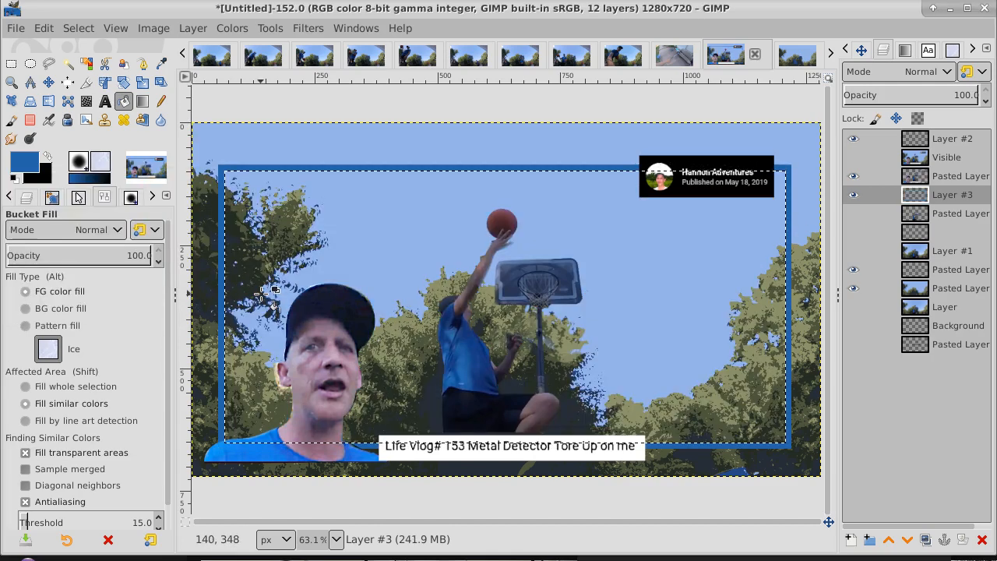
left_click(78, 28)
left_click(86, 67)
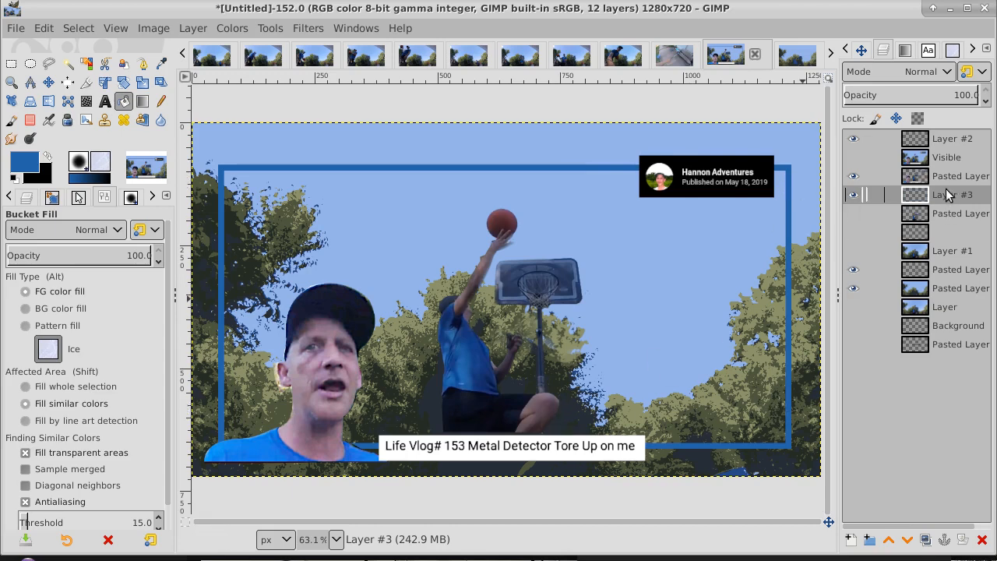
left_click(853, 195)
left_click(853, 195)
On the merged layer, select the transparent area by color and invert the selection to outline the man, player, badge and title.
left_click(960, 178)
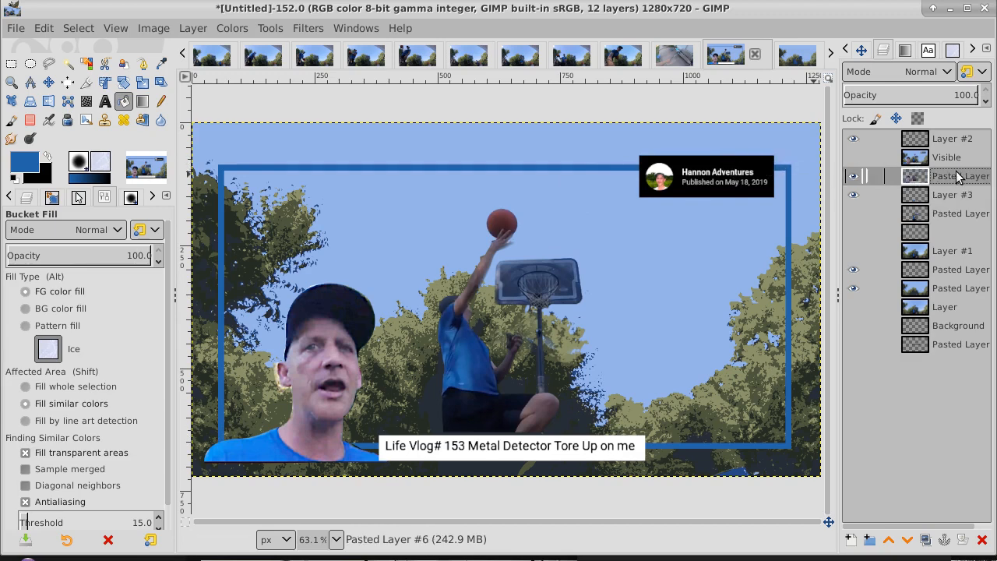
left_click(86, 63)
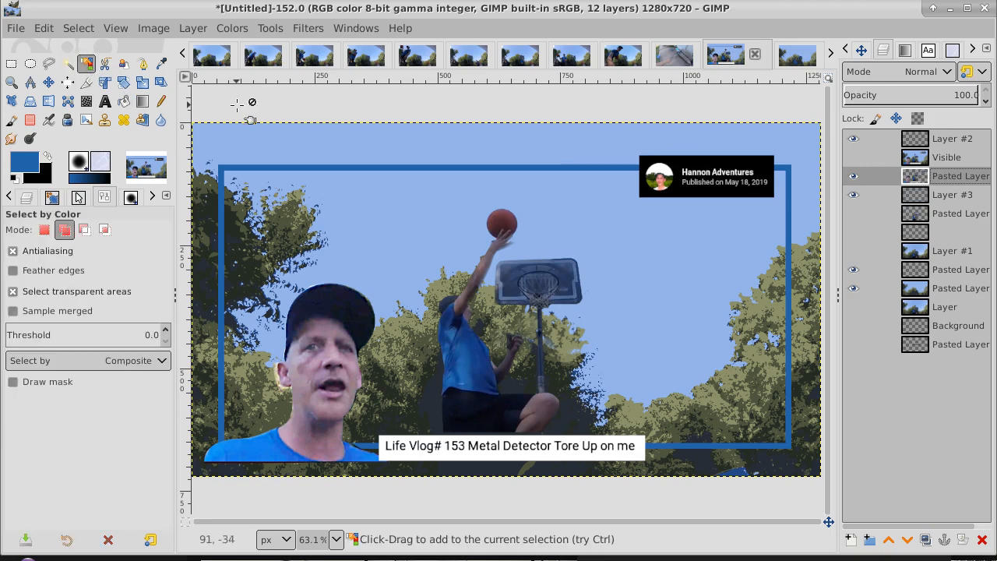
left_click(279, 131)
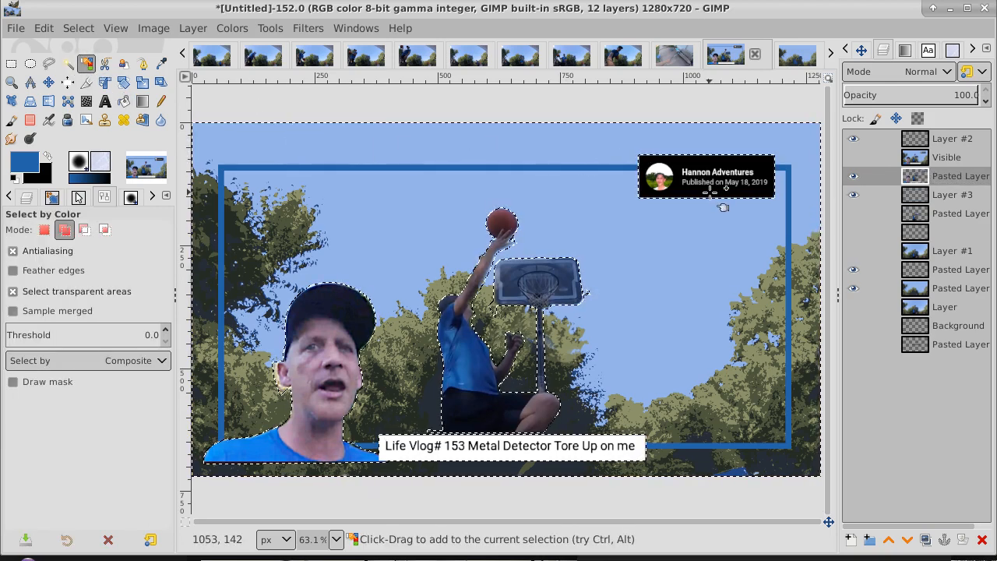
left_click(78, 28)
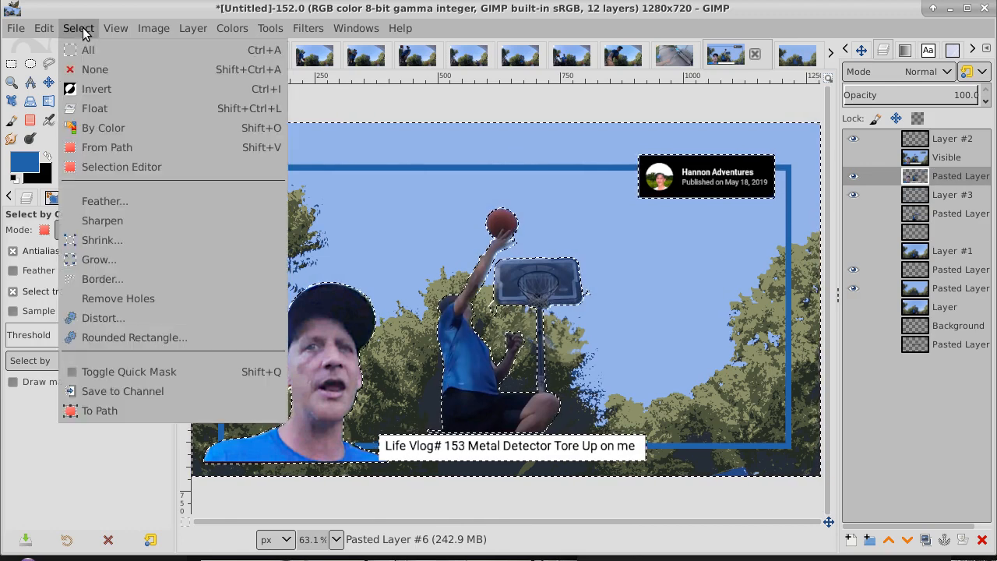
left_click(89, 89)
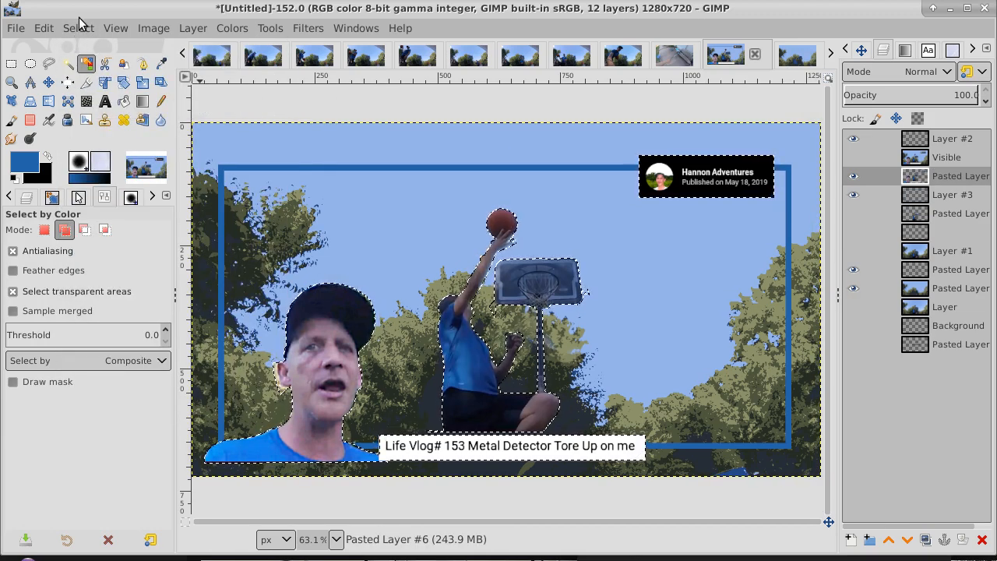
Grow the selection around the merged subjects by 12 px.
left_click(78, 28)
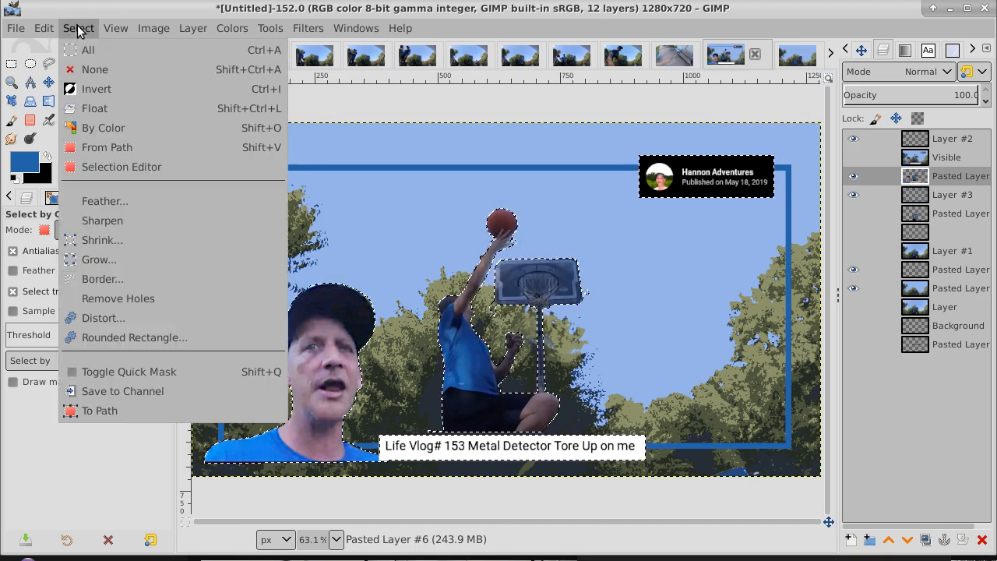
left_click(96, 259)
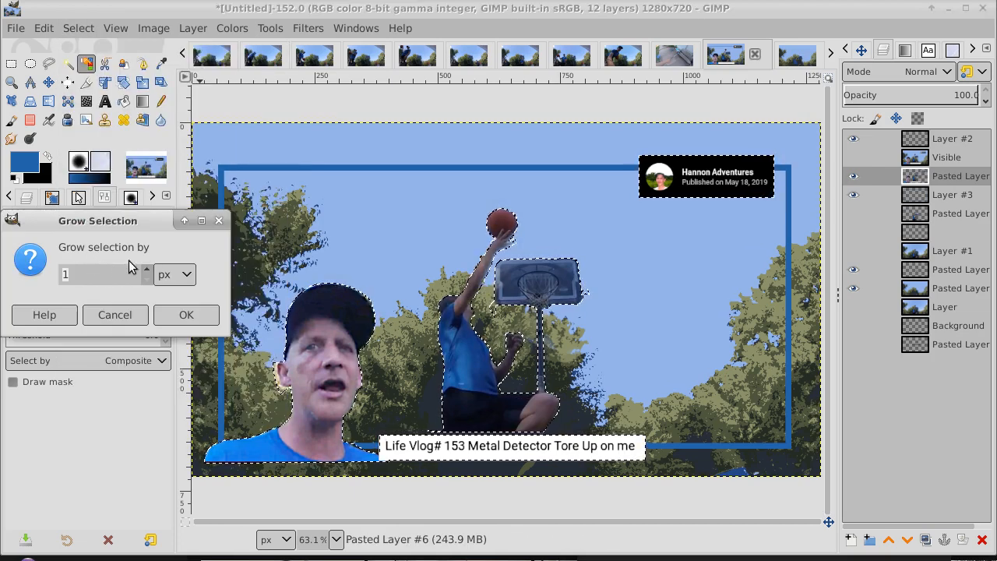
left_click(144, 270)
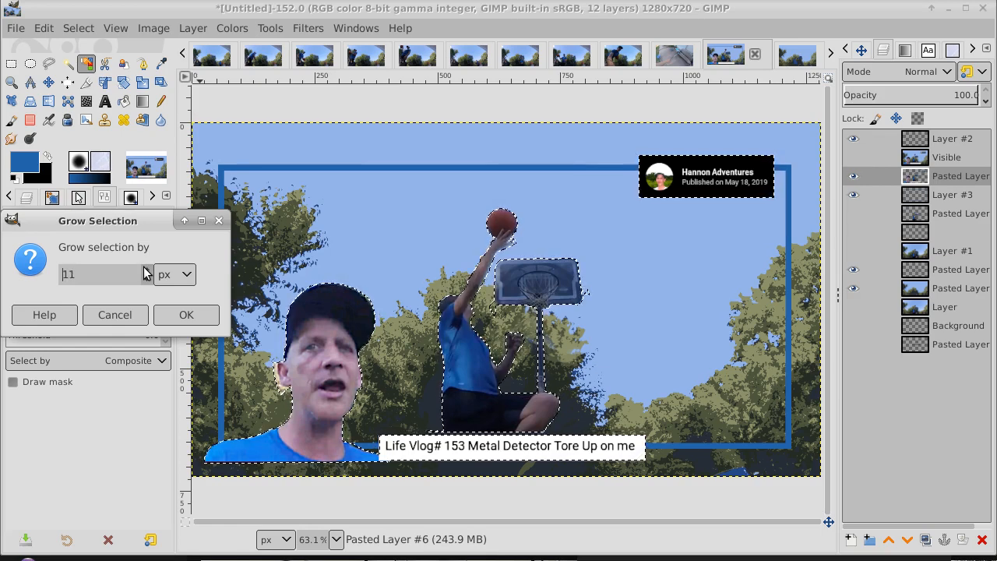
left_click(184, 315)
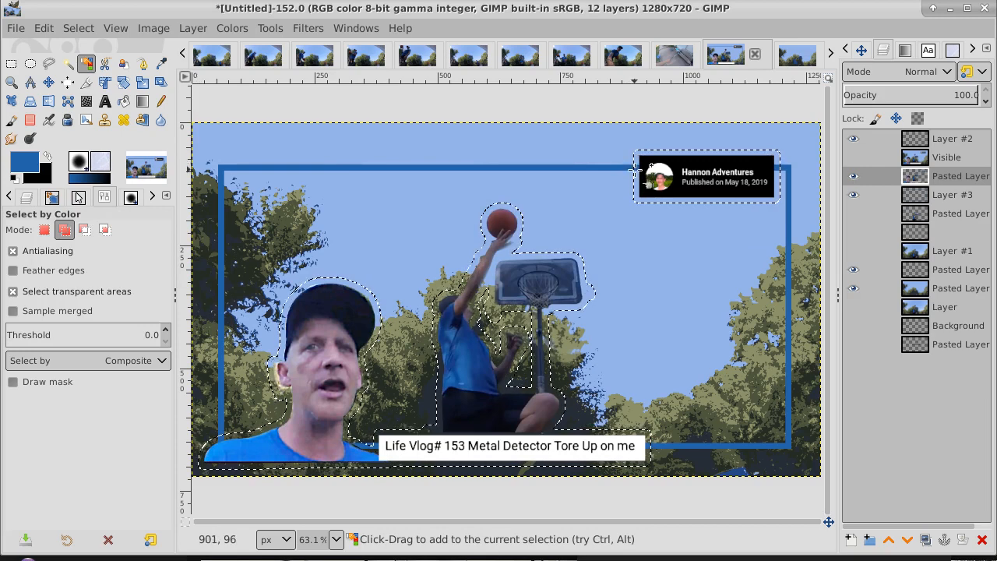
Identify the frame layer by toggling its visibility, delete the parts of the blue frame inside the grown selection, and clear the selection.
left_click(854, 194)
left_click(854, 196)
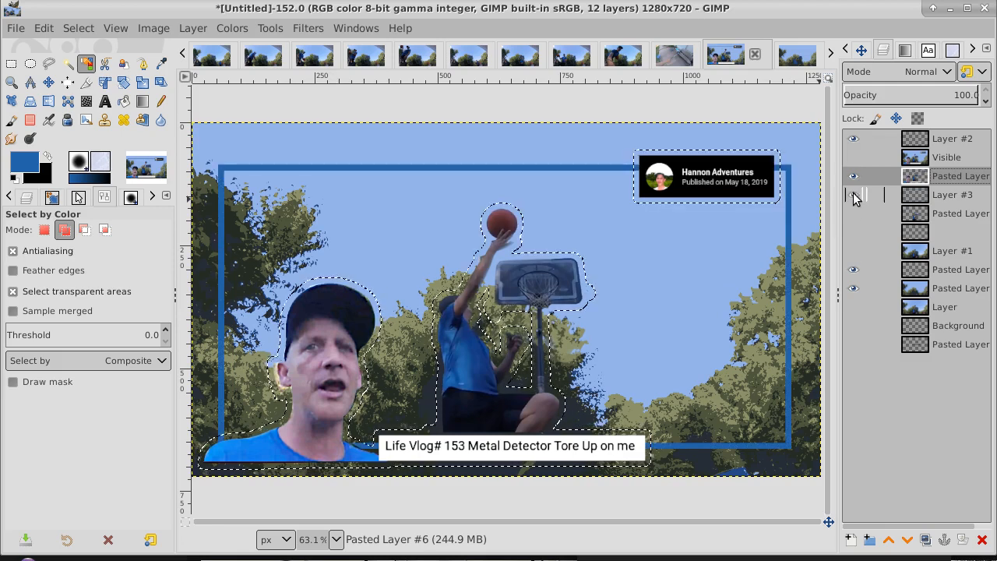
left_click(854, 196)
left_click(854, 196)
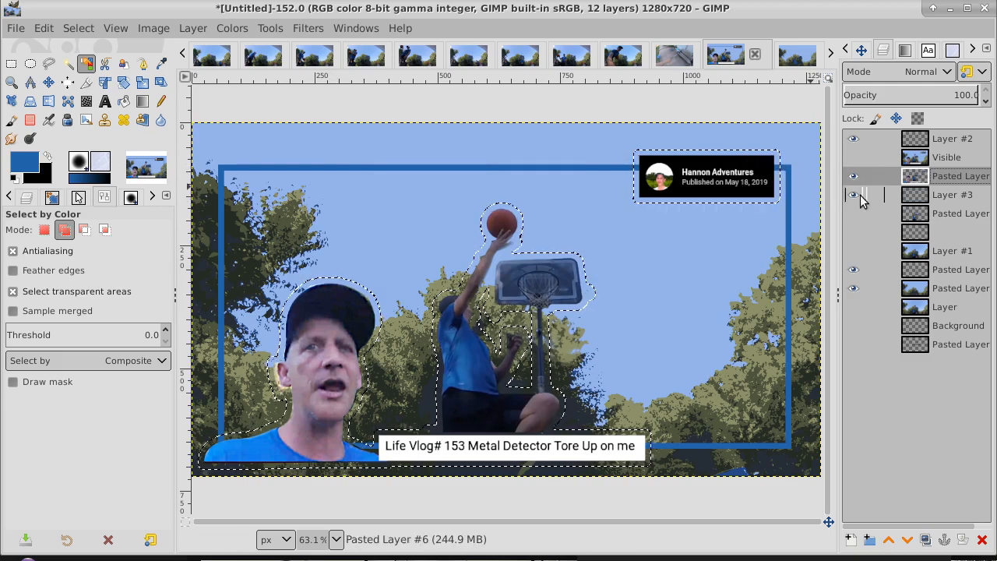
left_click(935, 197)
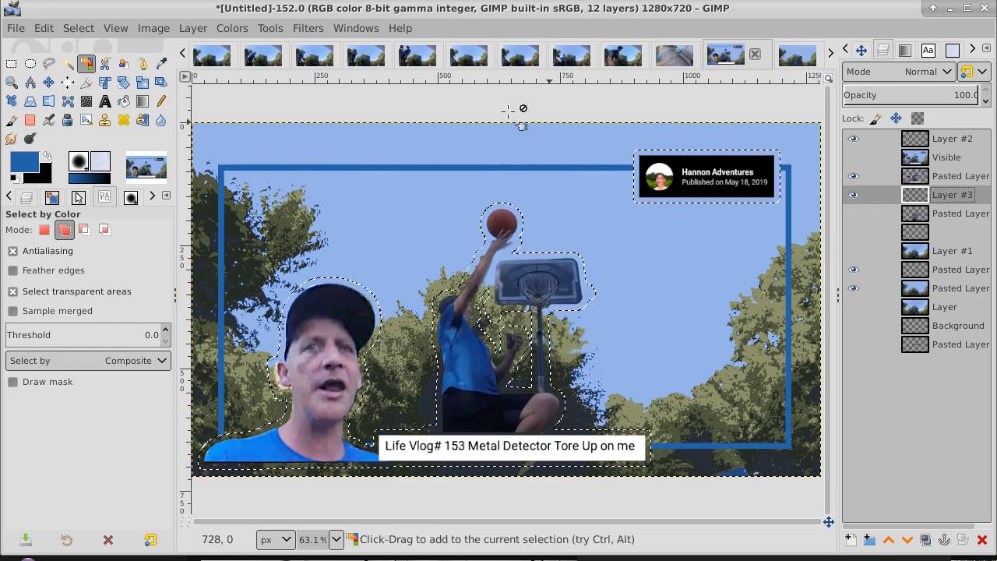
left_click(79, 28)
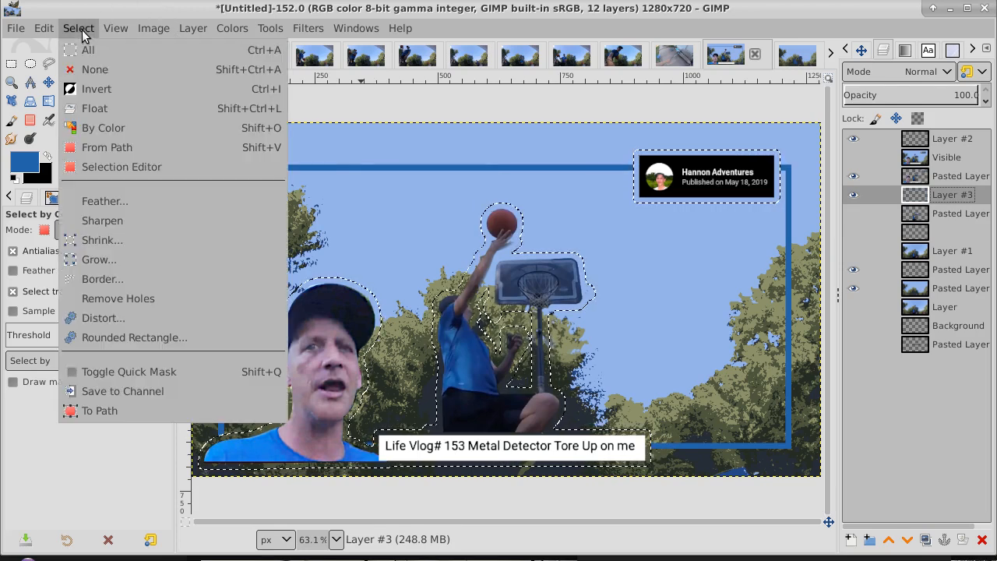
left_click(89, 69)
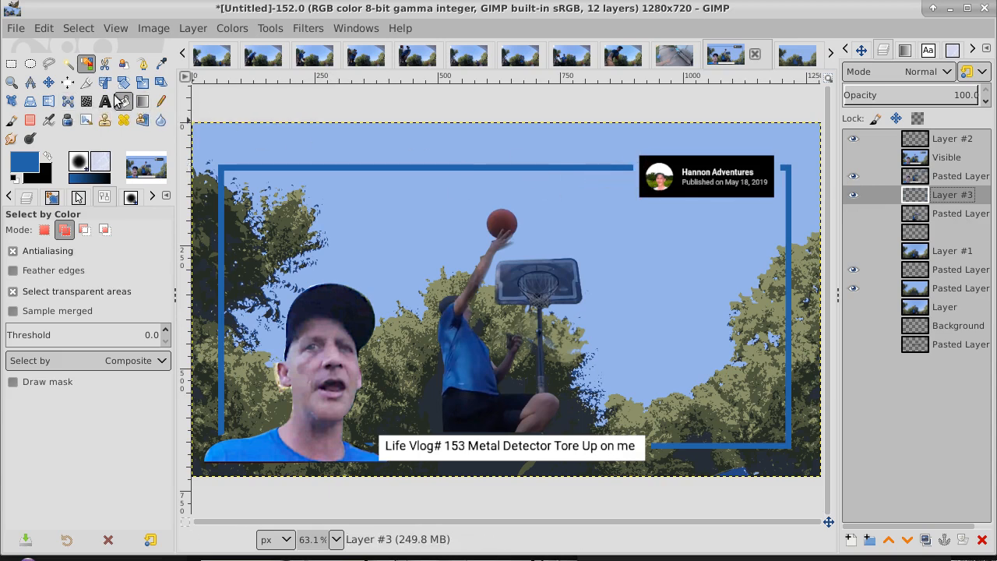
Select both pieces of the blue frame with Fuzzy Select and grow the selection by 2 px.
left_click(68, 64)
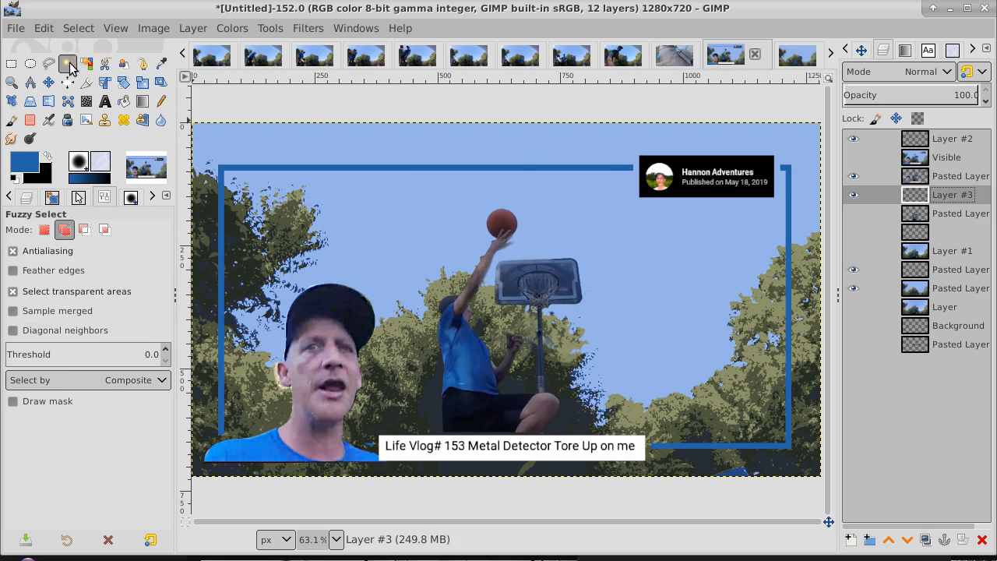
left_click(788, 206)
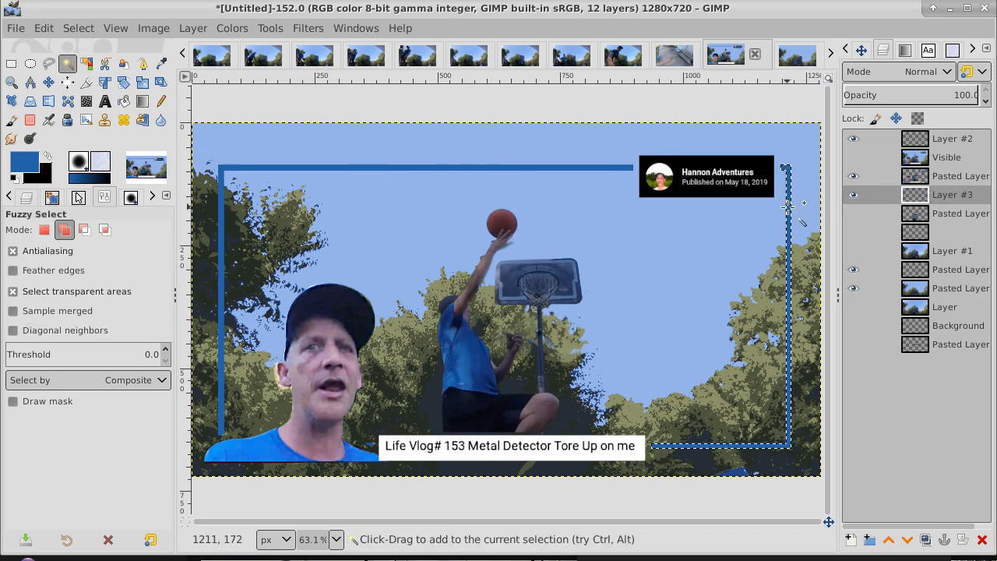
left_click(602, 166)
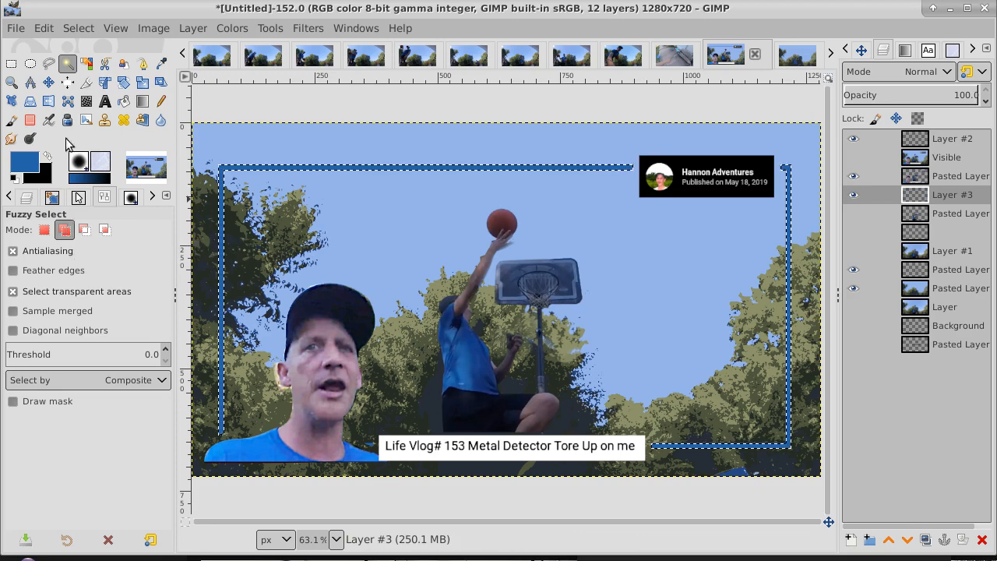
left_click(79, 29)
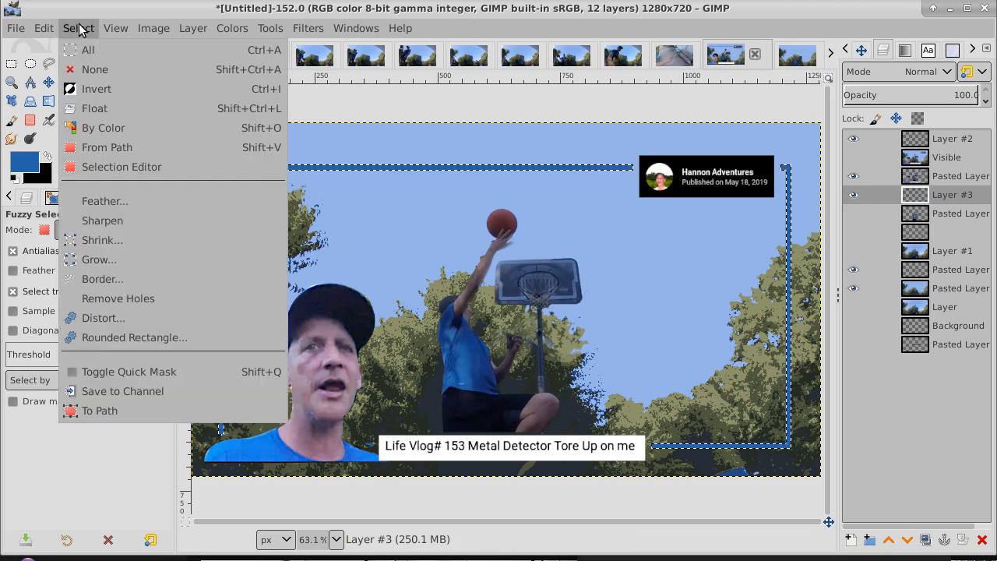
left_click(96, 262)
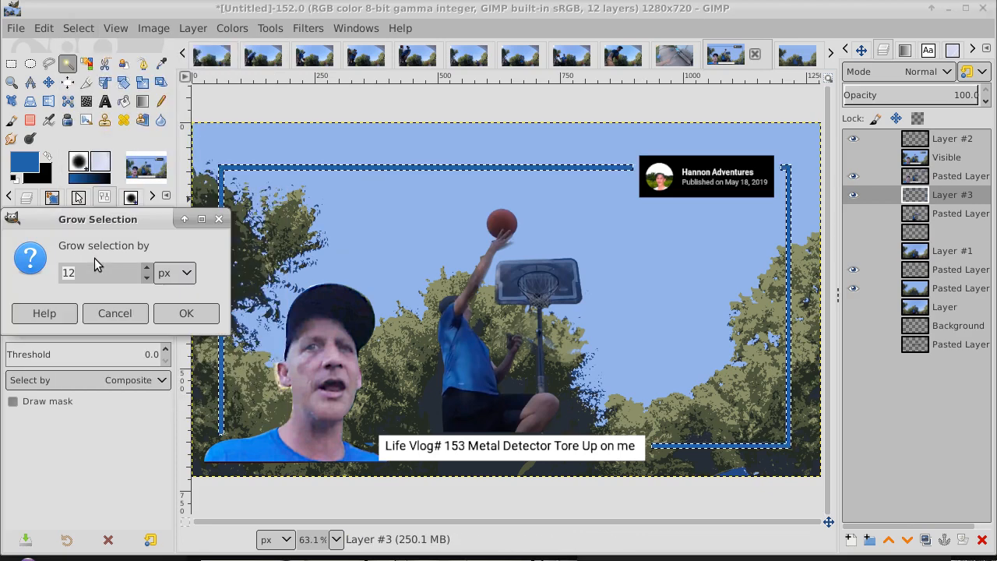
left_click(145, 278)
left_click(145, 278)
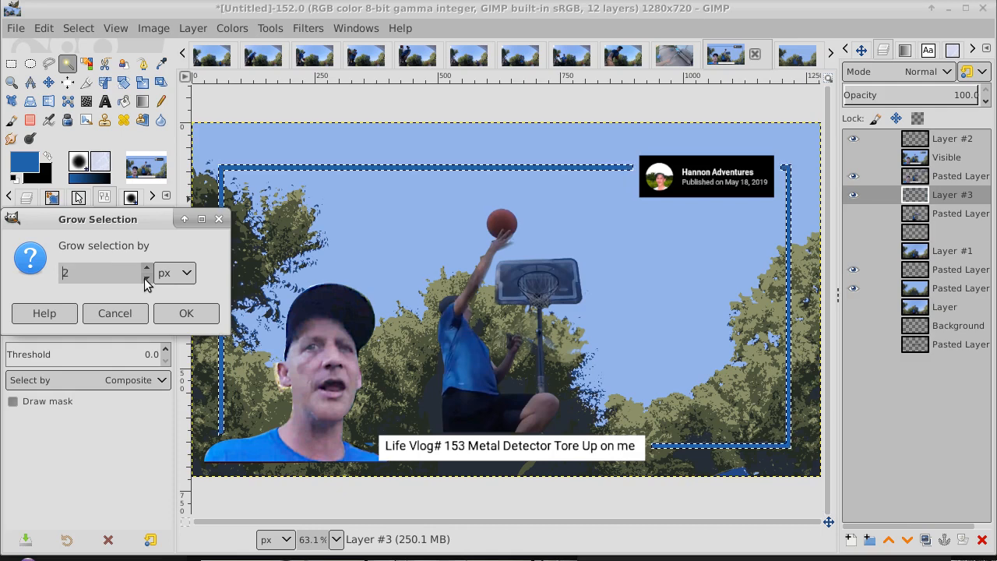
left_click(193, 317)
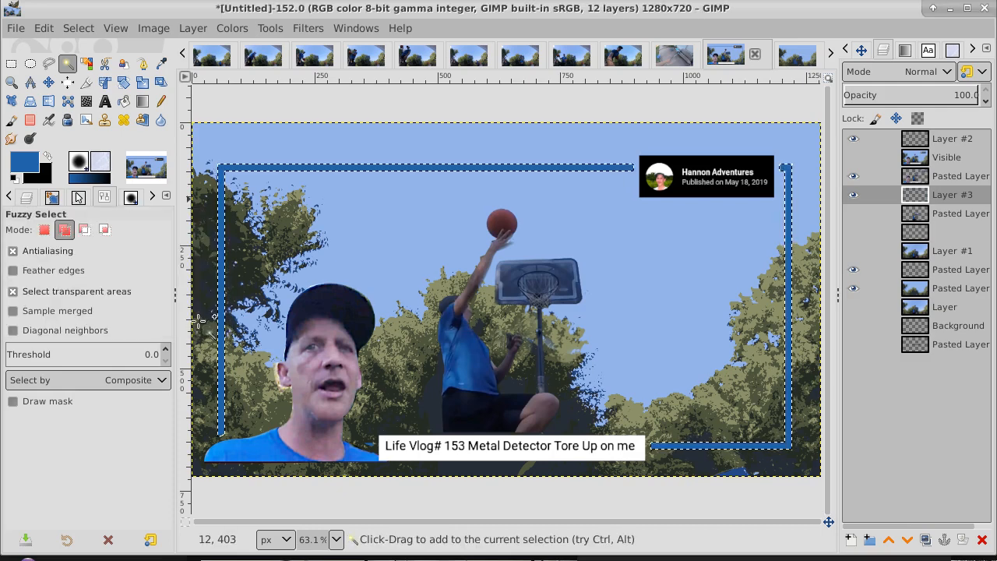
Set the foreground color to white and try painting with the Pencil on the hidden pasted layer below the frame.
left_click(966, 215)
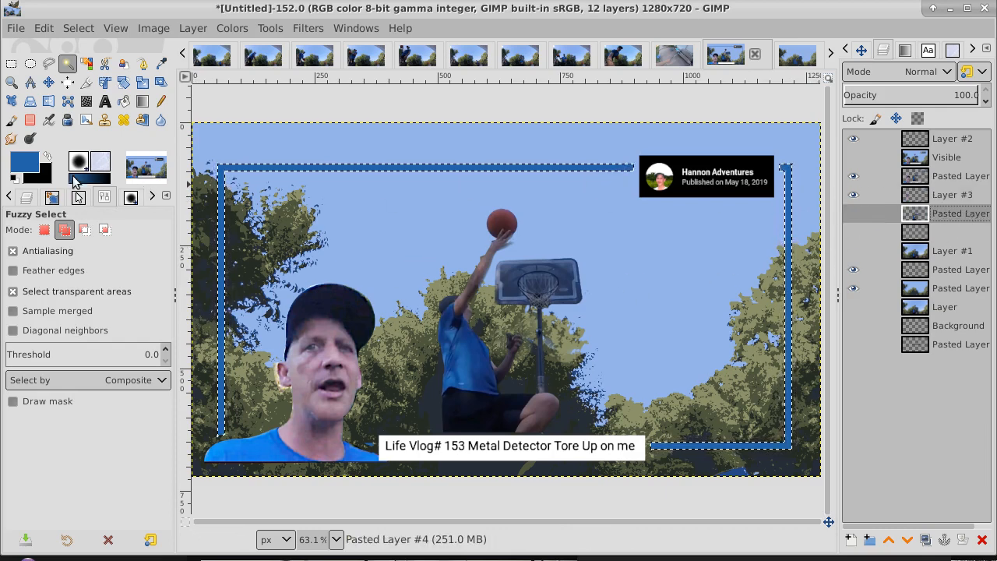
left_click(13, 178)
left_click(47, 156)
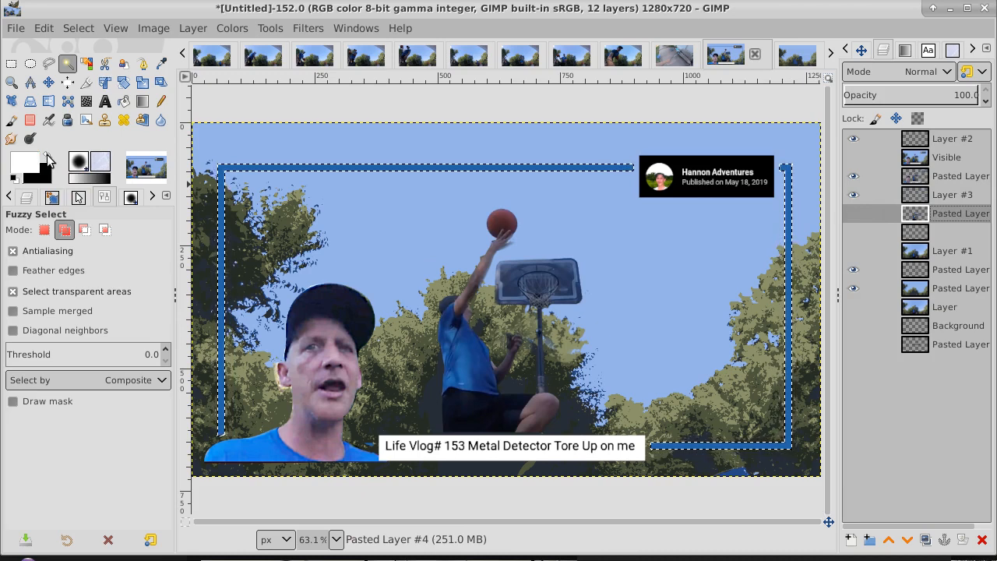
left_click(161, 102)
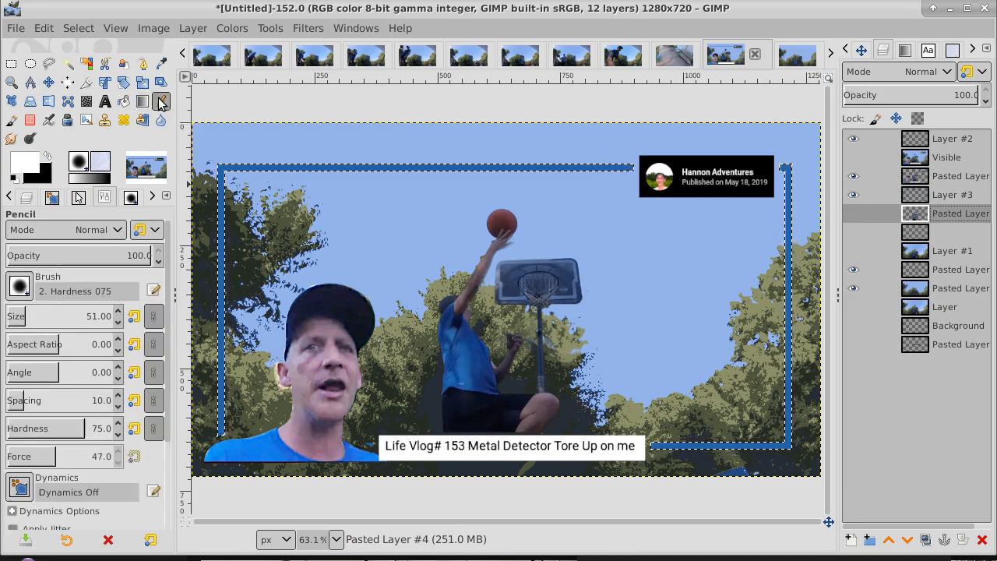
left_click(225, 150)
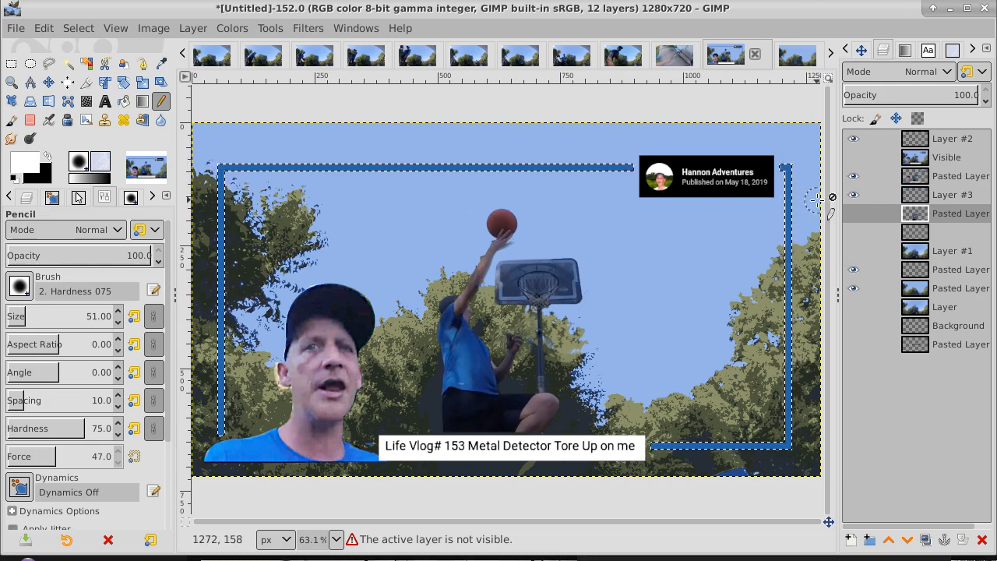
Add a new transparent layer directly beneath the blue frame layer.
left_click(946, 232)
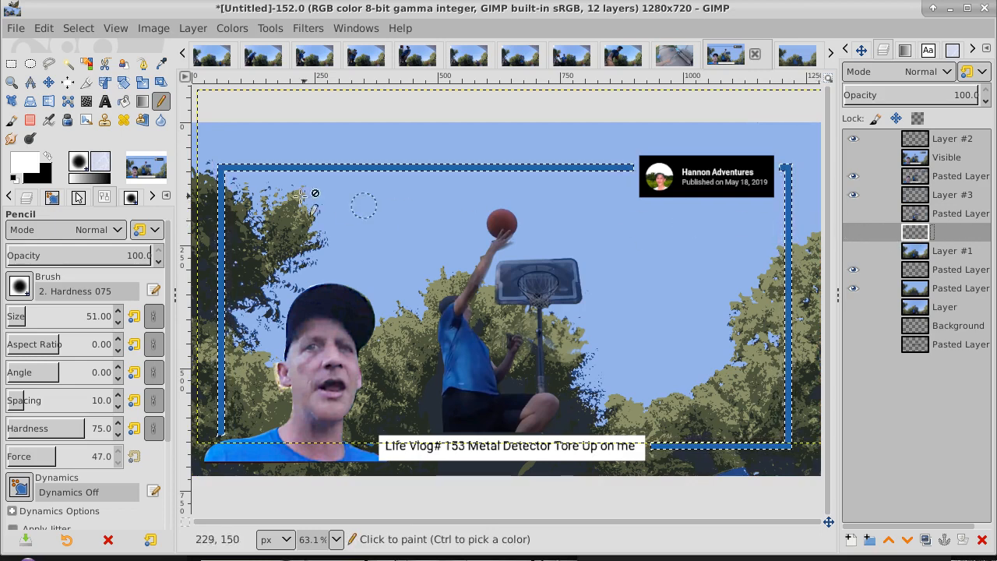
left_click(949, 214)
left_click(851, 539)
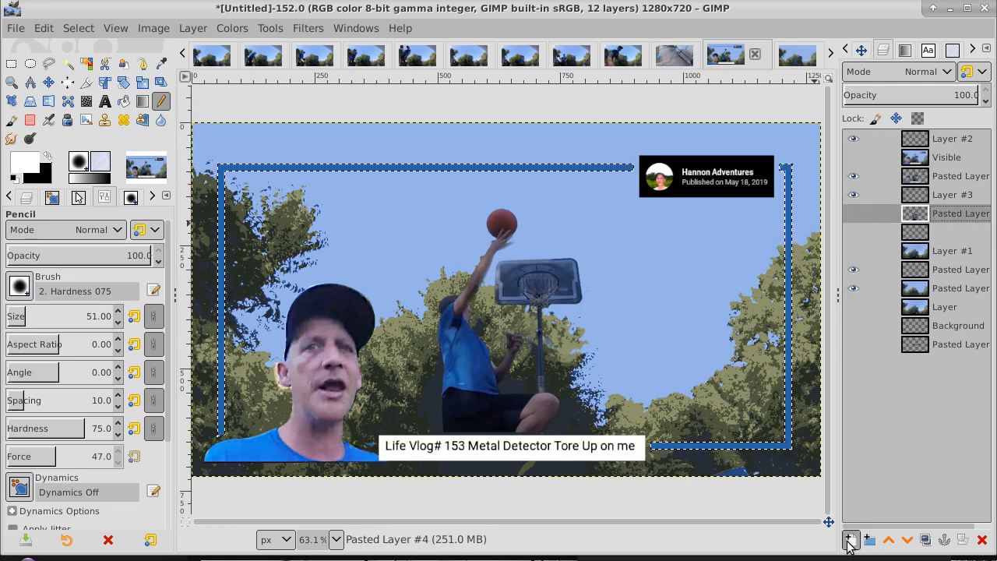
left_click(955, 545)
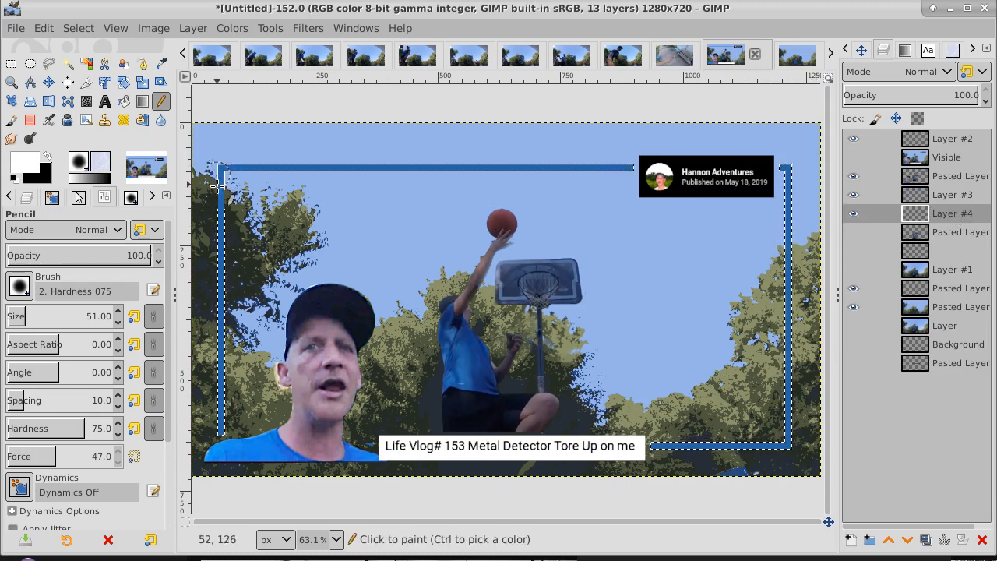
Paint white with the Pencil along every side of the selected frame to give it a thin white outline.
left_click_drag(220, 184, 221, 449)
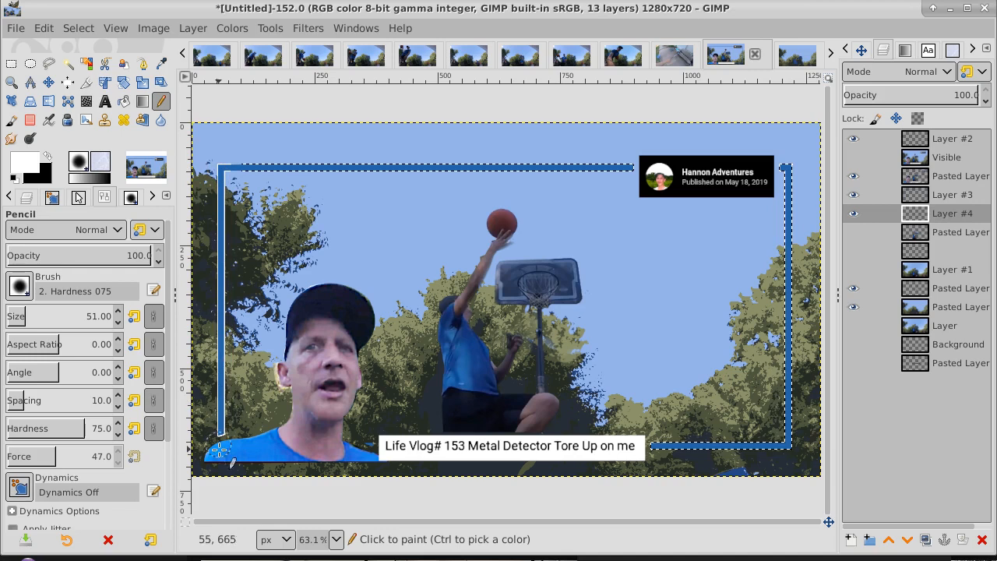
left_click_drag(232, 167, 636, 169)
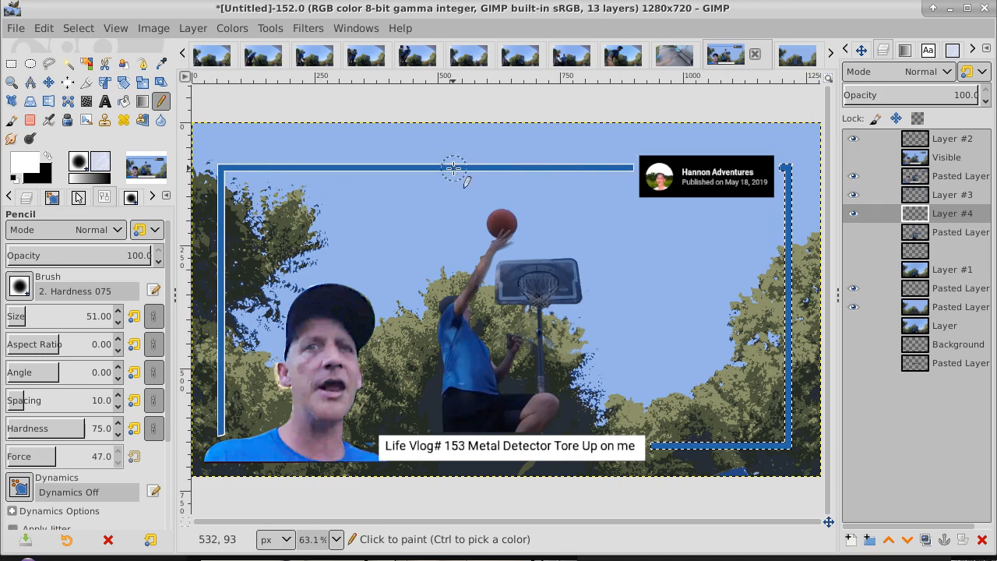
mouse_move(789, 171)
left_mouse_down()
mouse_move(781, 447)
mouse_move(646, 458)
left_mouse_up()
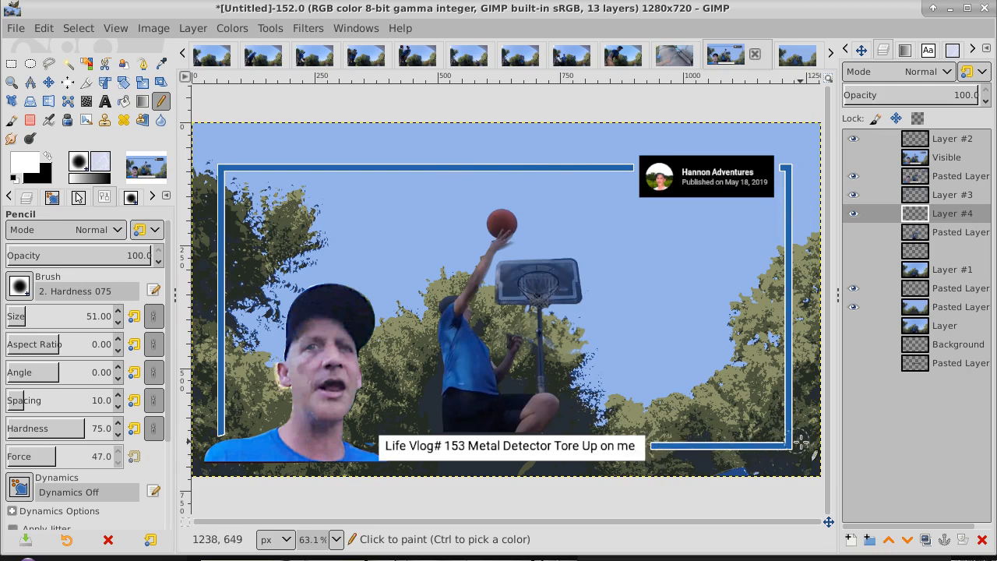
left_click_drag(801, 442, 803, 439)
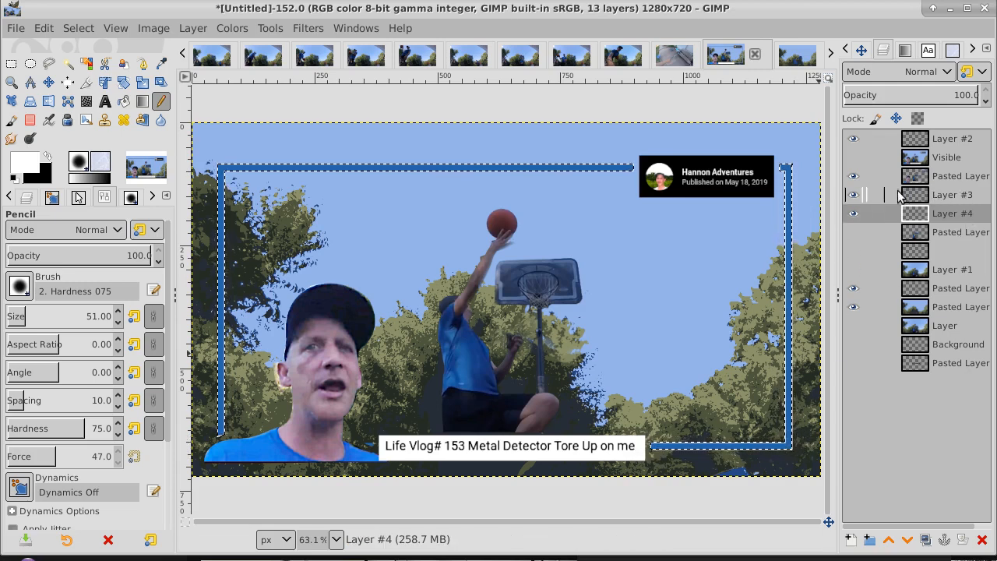
Toggle the frame layer's visibility to check it, and merge it down onto the white outline layer.
left_click(852, 195)
left_click(852, 196)
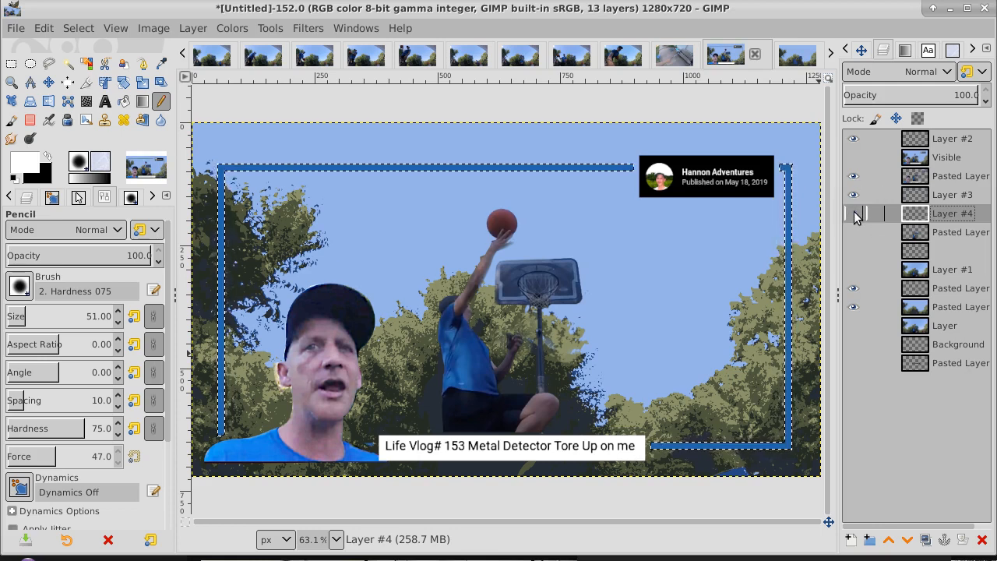
left_click(949, 196)
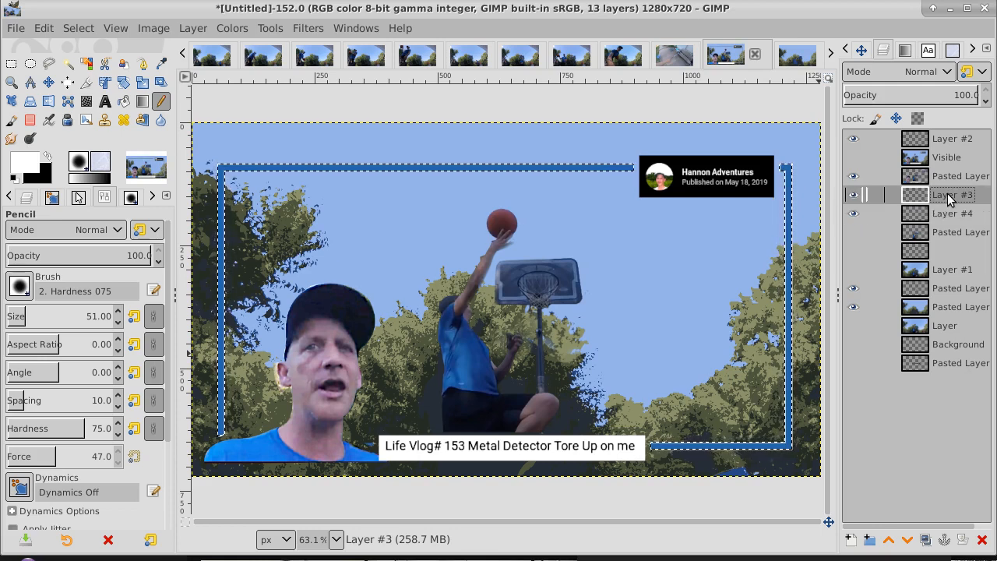
right_click(949, 197)
left_click(924, 205)
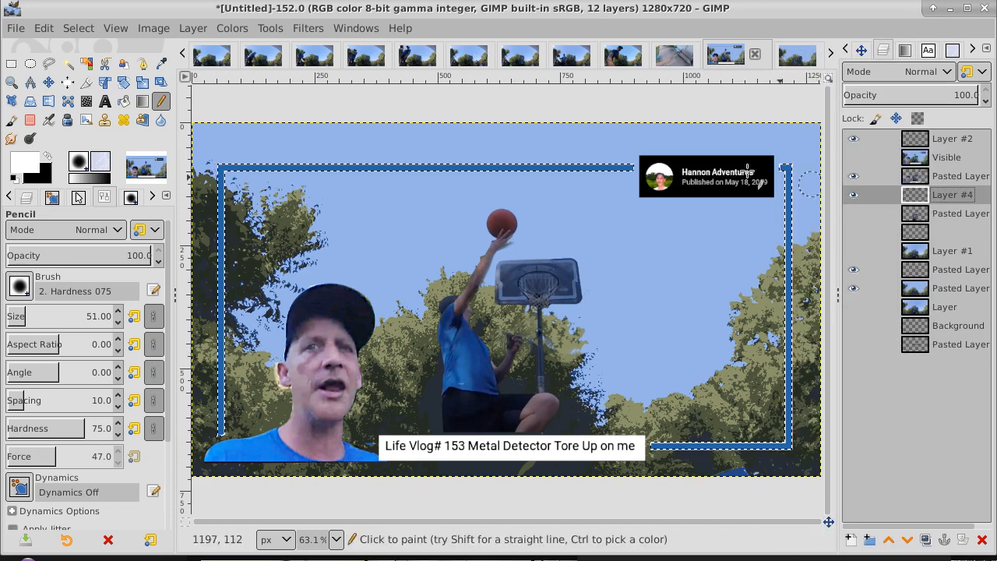
Clear the selection and lower the merged frame layer's opacity to 47.8.
left_click(89, 28)
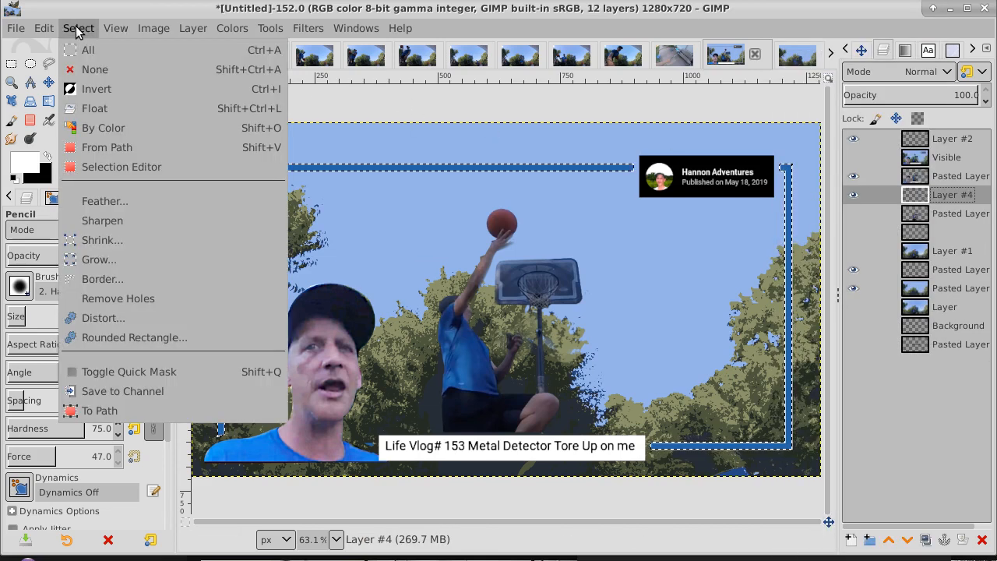
left_click(96, 72)
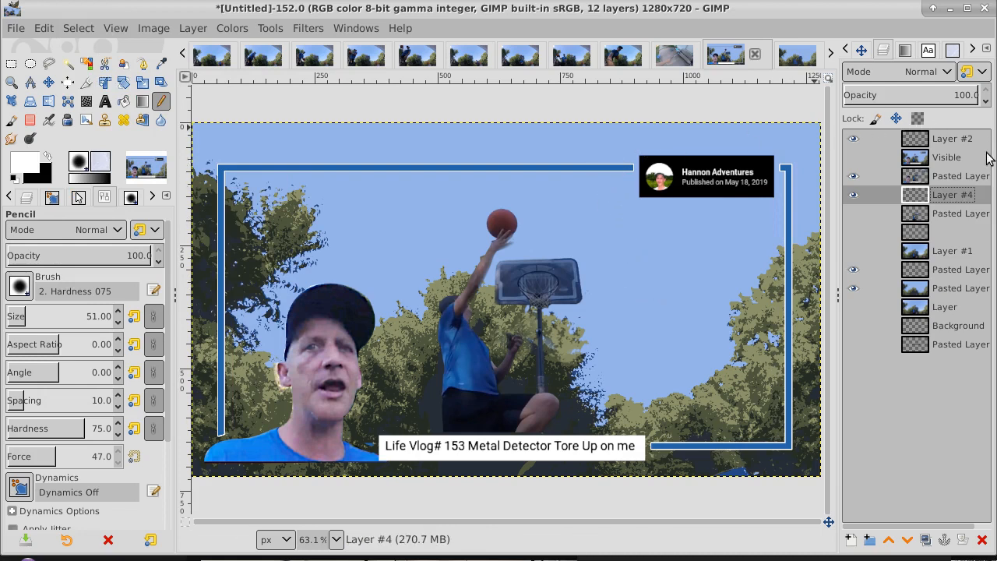
left_click(943, 97)
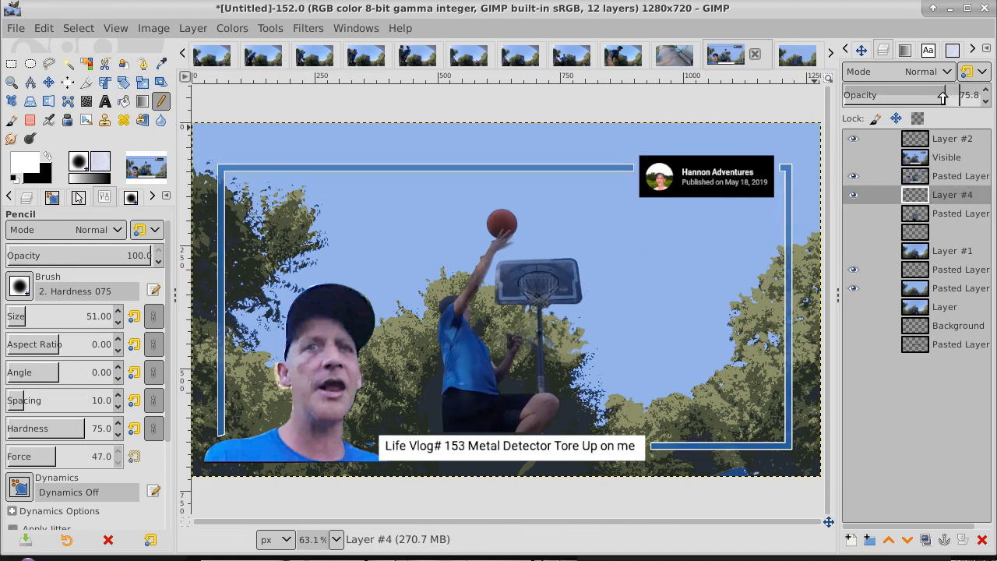
left_click_drag(943, 97, 908, 95)
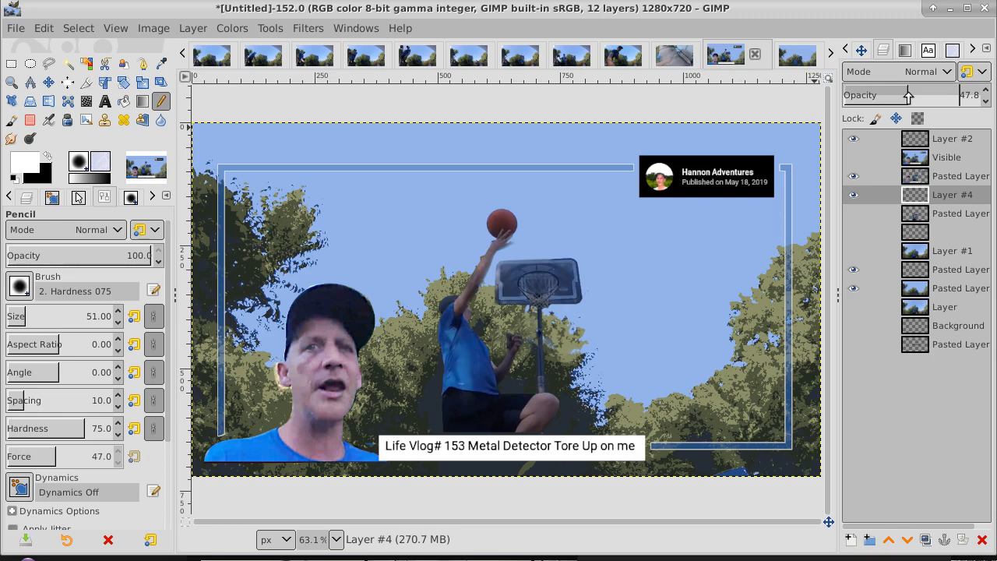
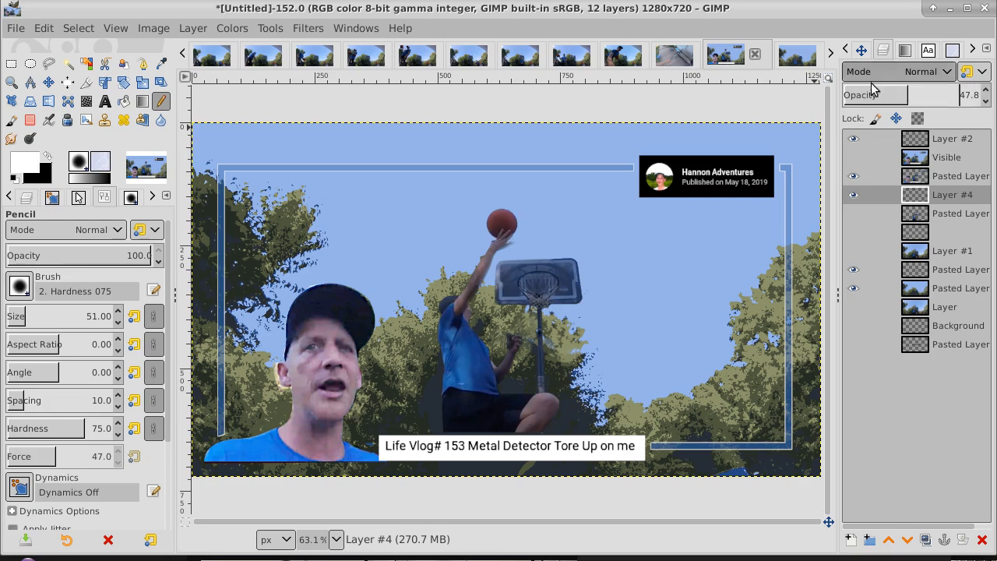
Create a layer from the visible image at the top of the stack and add a new transparent layer above it.
left_click(955, 144)
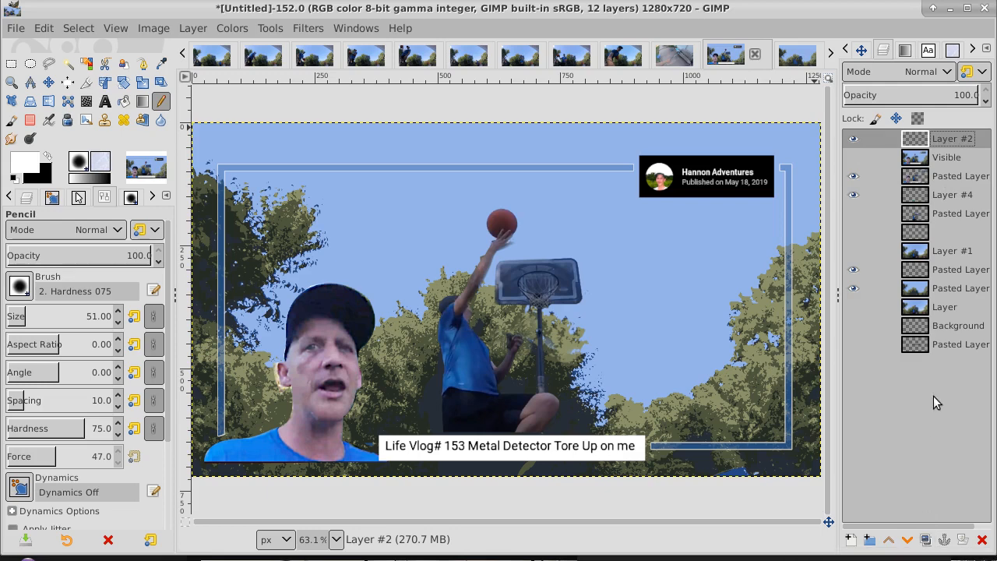
right_click(935, 145)
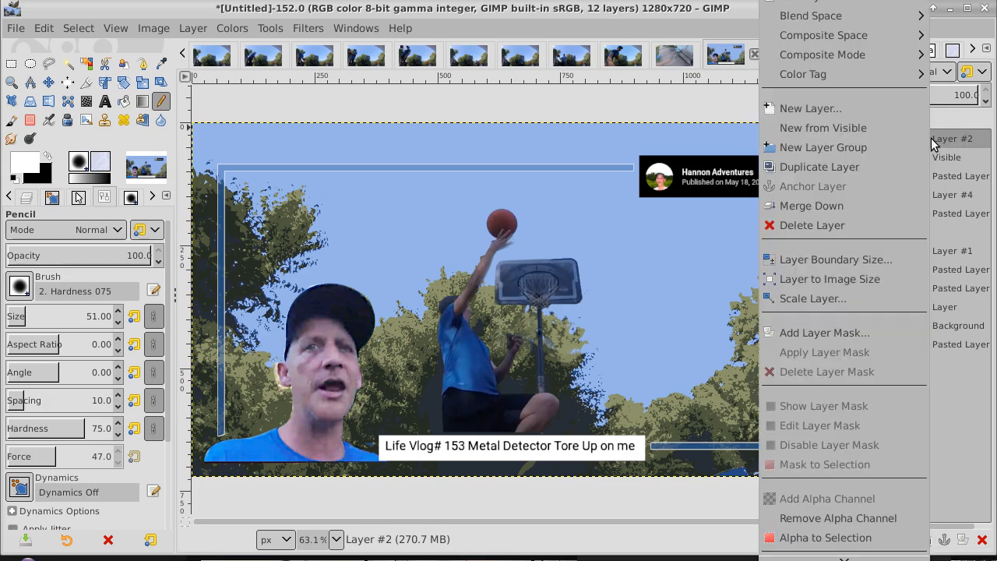
left_click(848, 127)
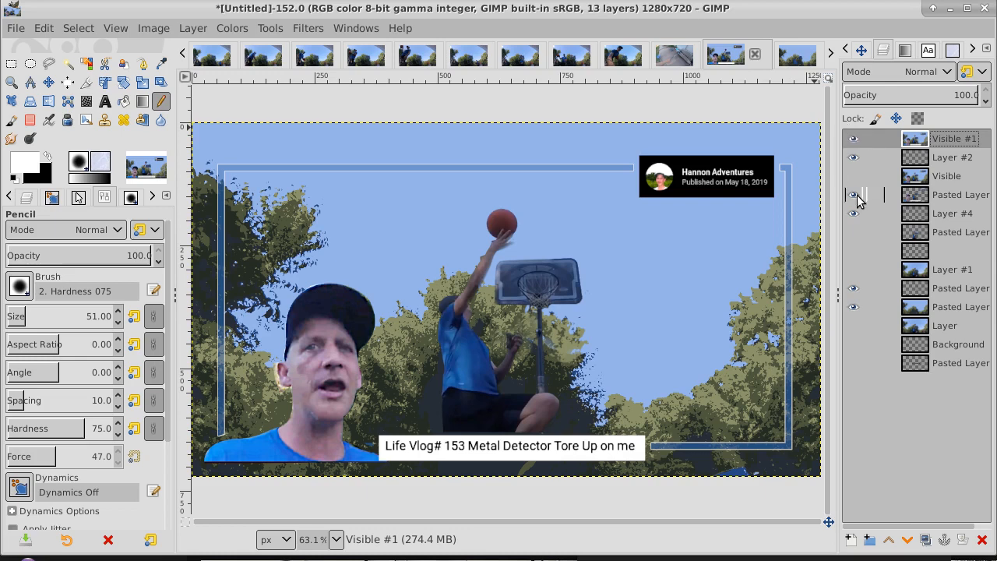
left_click(851, 540)
left_click(988, 548)
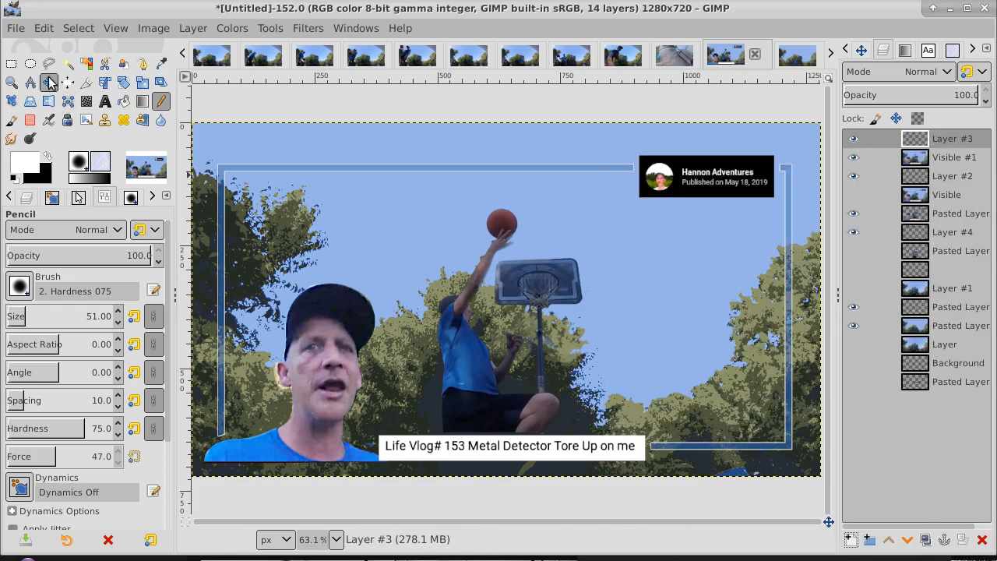
left_click(106, 101)
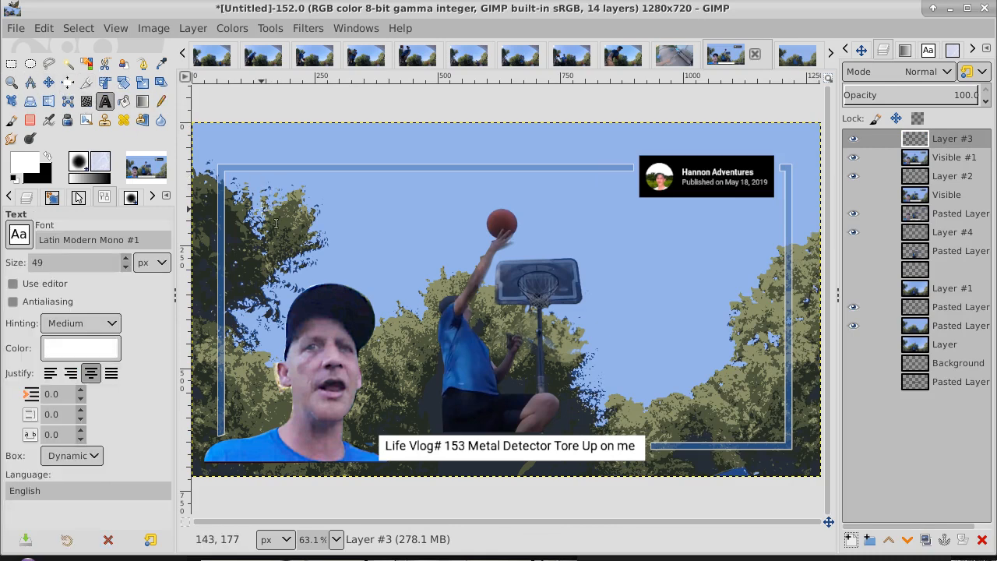
left_click(259, 209)
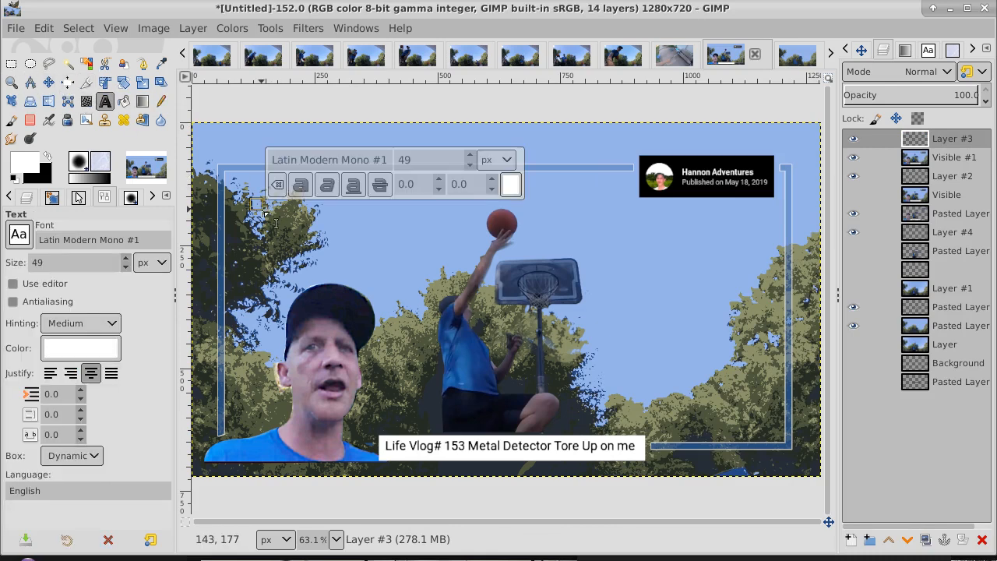
type("GIMP")
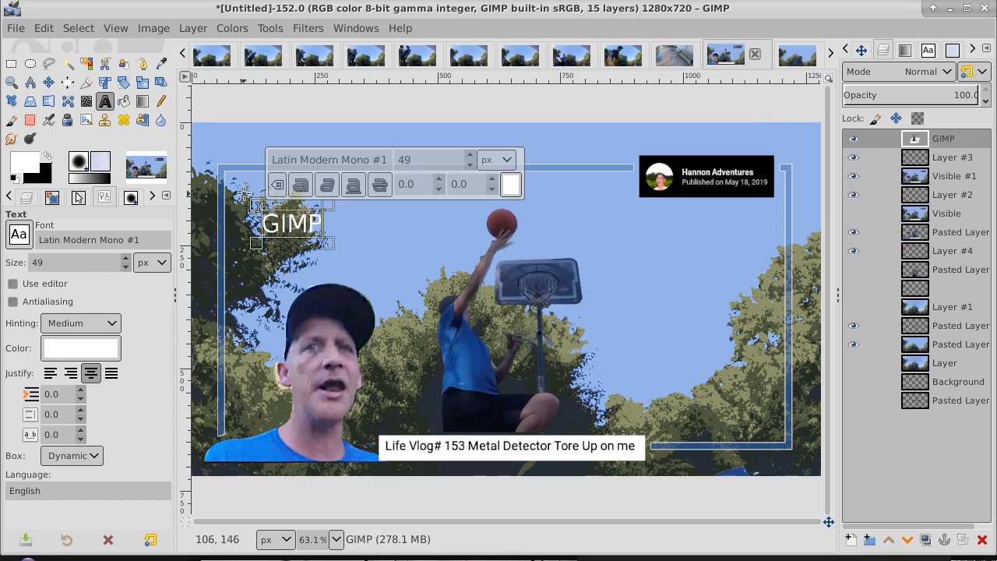
key("BackSpace")
key("BackSpace")
key("BackSpace")
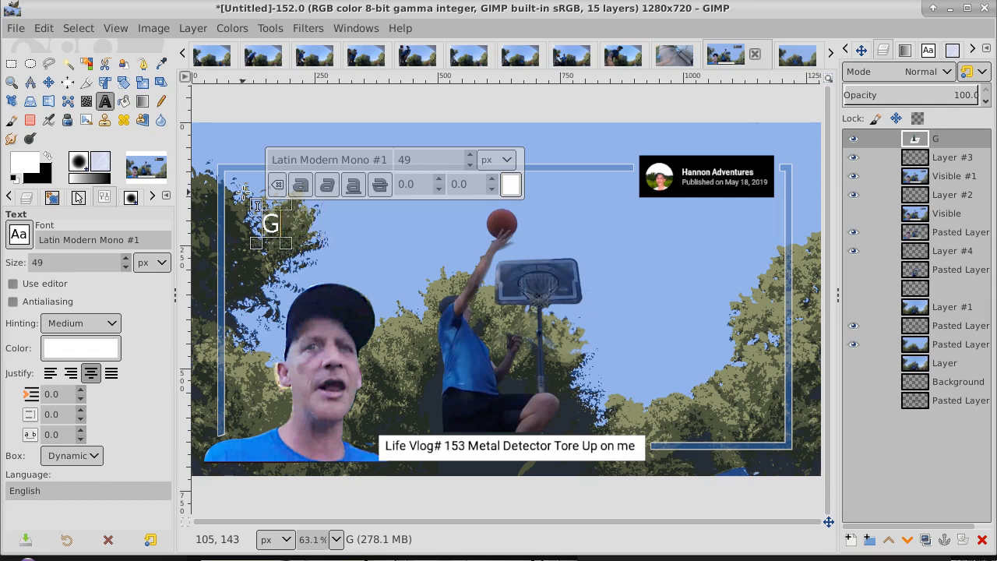
key("BackSpace")
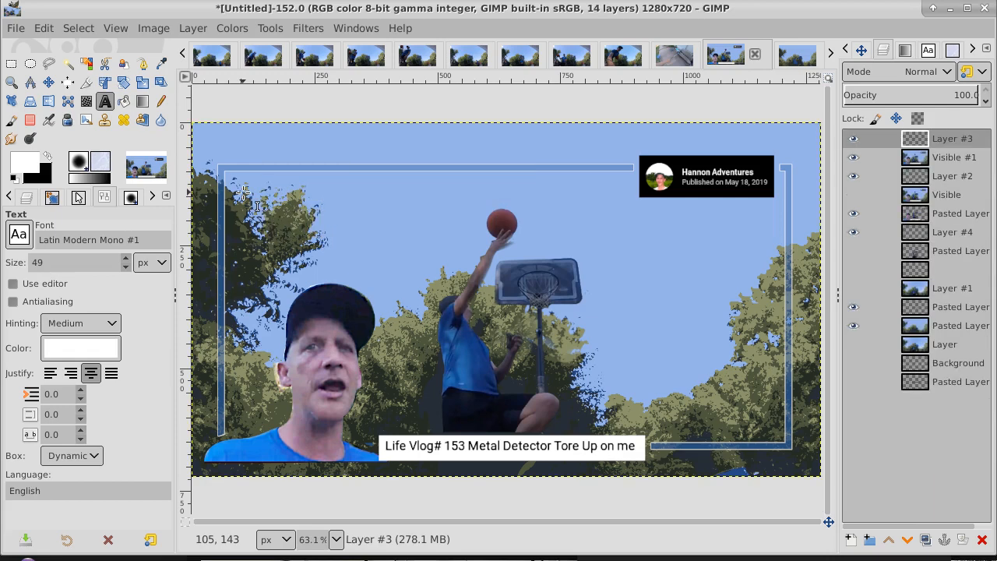
Set the text font to Jungle Fever Inline NF and start a text box over the trees above the portrait.
left_click(20, 236)
mouse_move(138, 322)
left_mouse_down()
mouse_move(133, 262)
mouse_move(131, 309)
left_mouse_up()
scroll(130, 309, "down", 3)
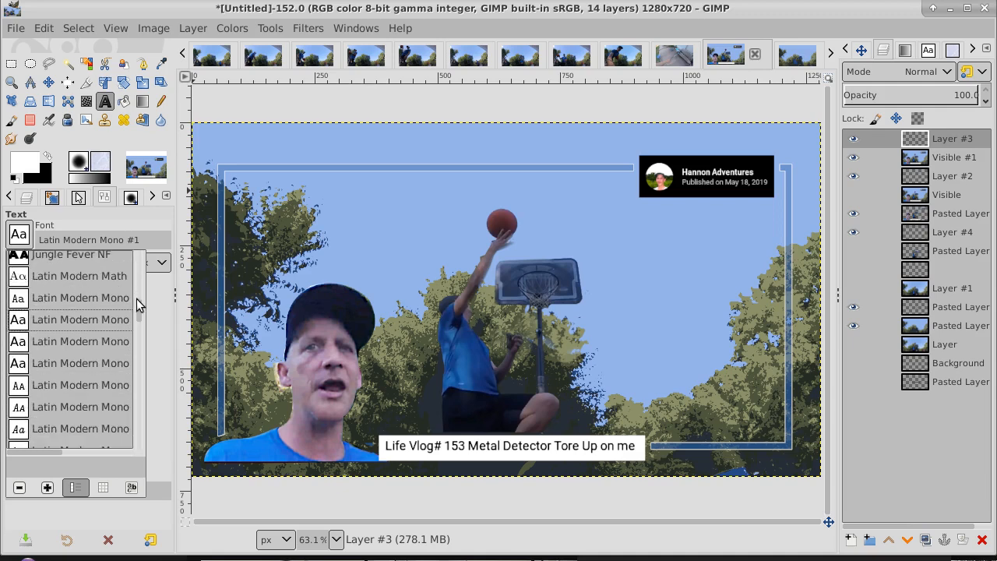
scroll(132, 304, "up", 1)
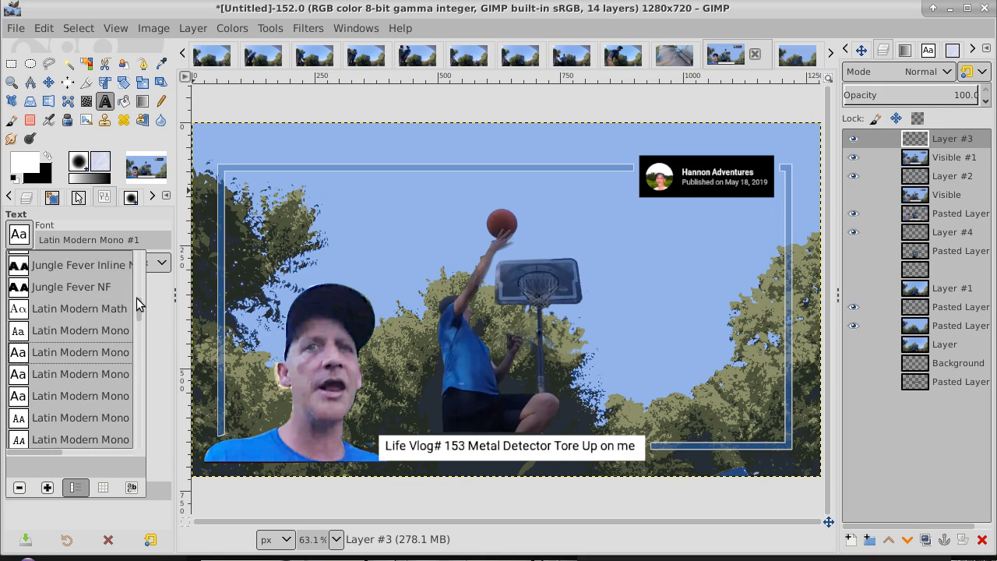
left_click(65, 265)
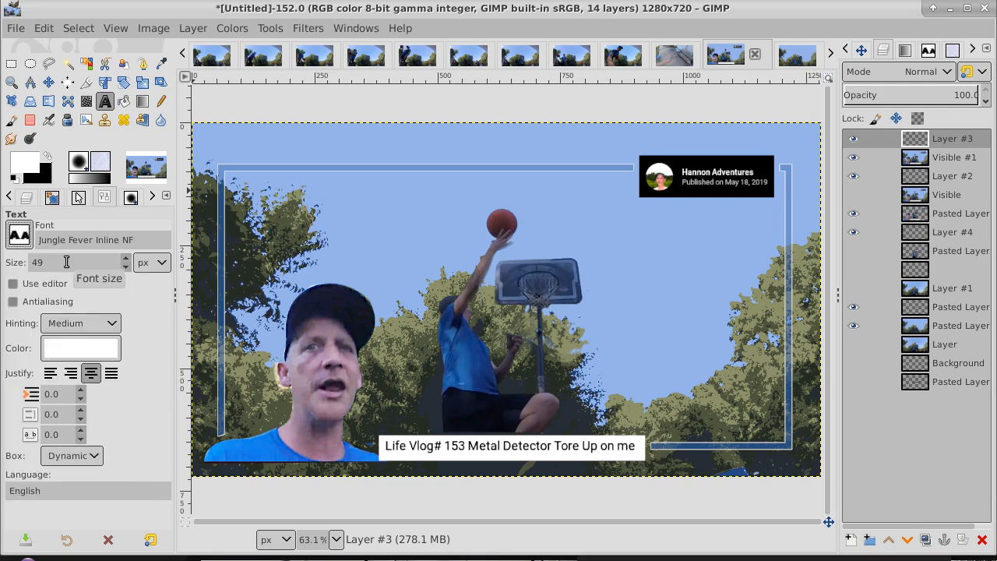
left_click(254, 244)
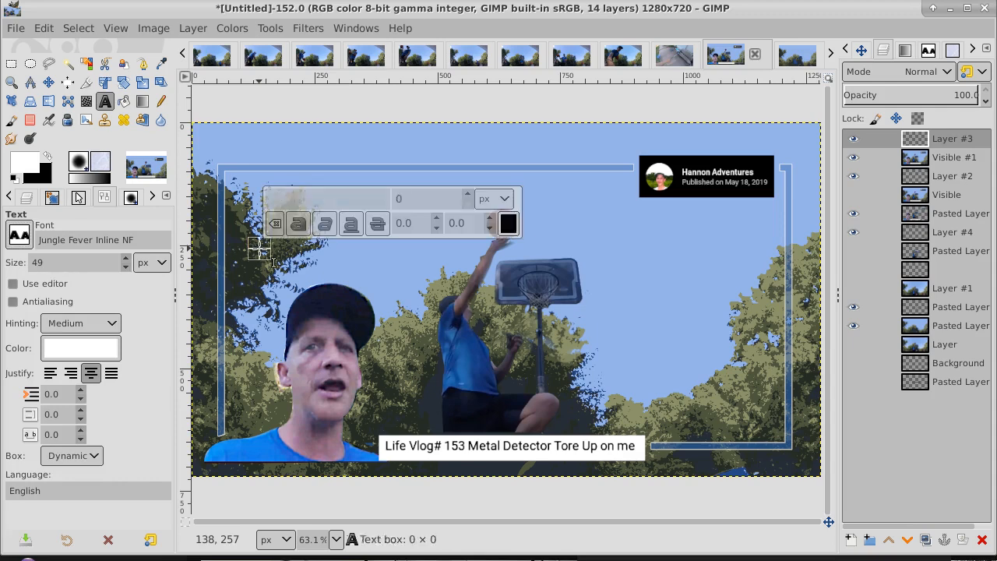
type("S")
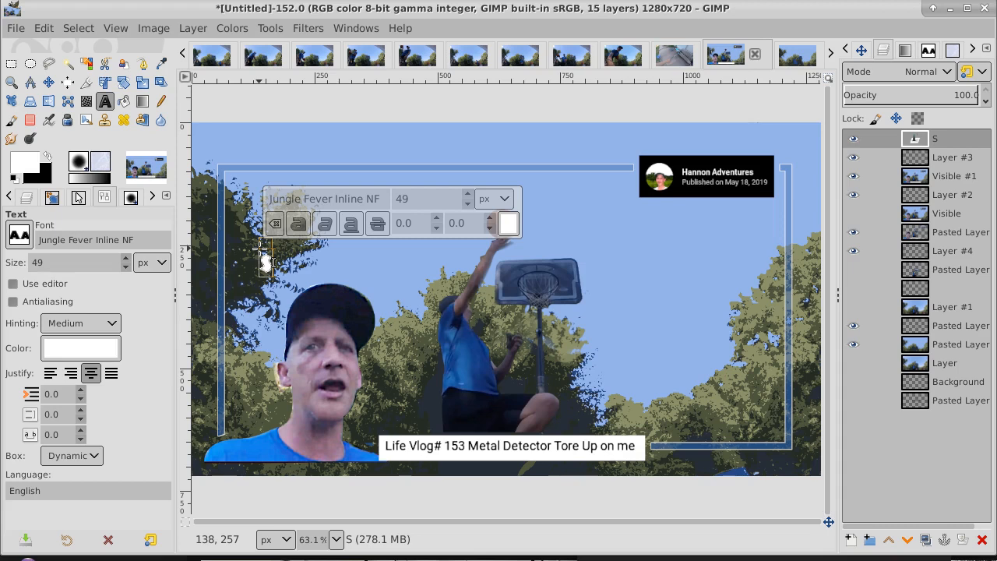
left_click(468, 194)
left_click(467, 194)
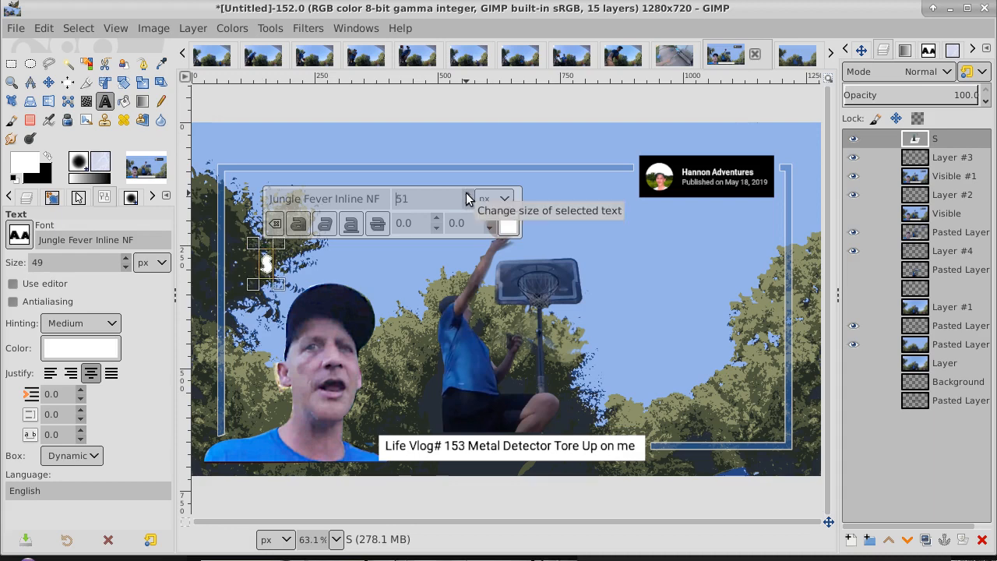
left_click(468, 194)
left_click(467, 194)
left_click_drag(468, 194, 468, 194)
left_click(468, 194)
left_click(468, 194)
left_click(468, 194)
left_click(467, 194)
left_click(467, 194)
left_click(468, 194)
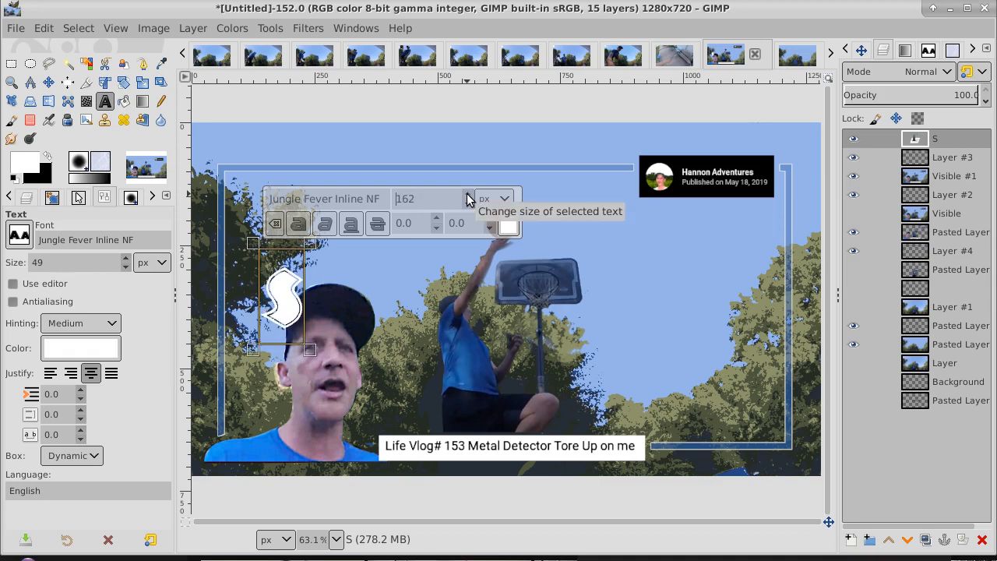
left_click(468, 194)
left_click(467, 194)
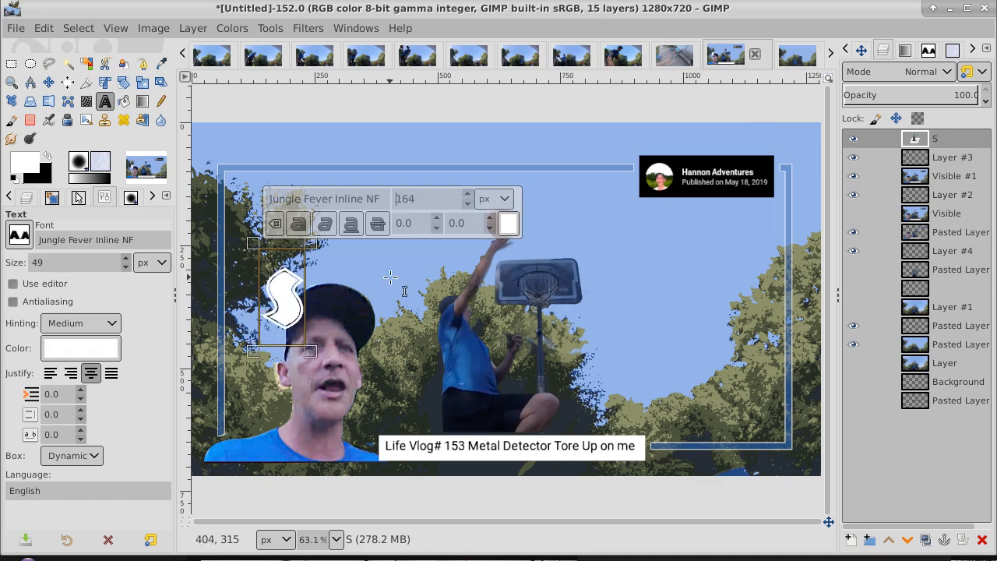
left_click(303, 289)
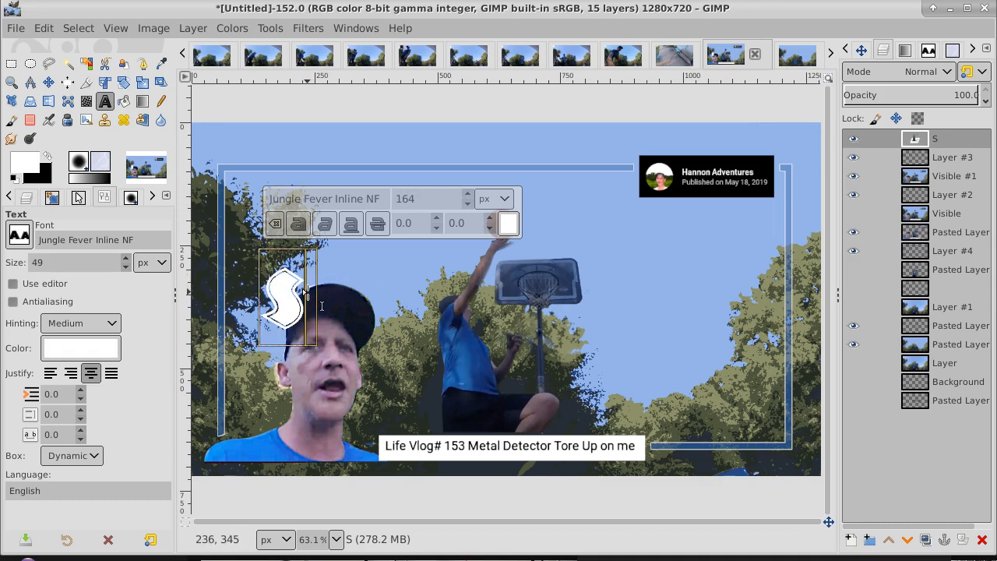
type("h")
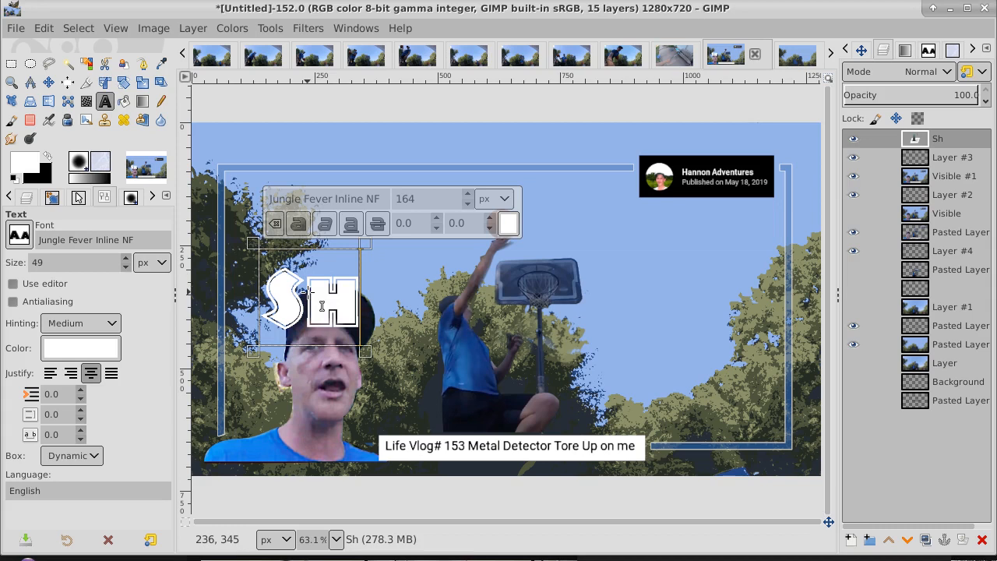
key("BackSpace")
key("BackSpace")
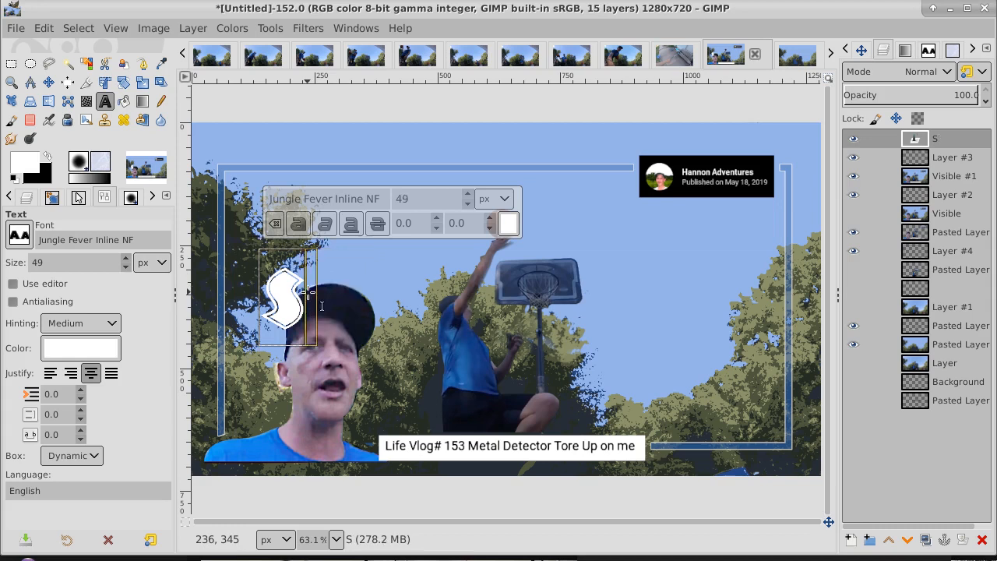
Enter the letter "G" in the text box and enlarge it to 120 px.
type("G")
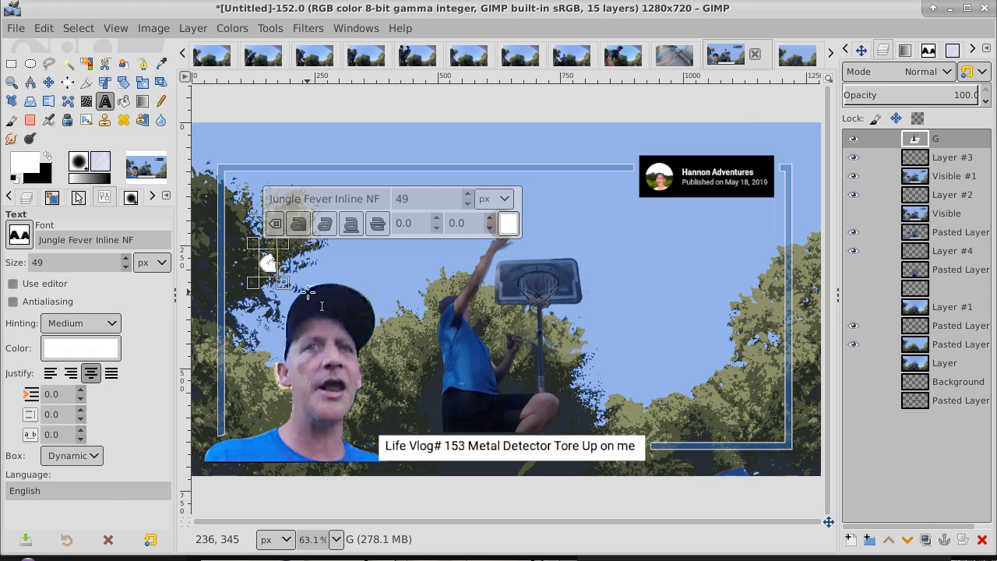
left_click(468, 196)
left_click(468, 196)
scroll(465, 198, "up", 20)
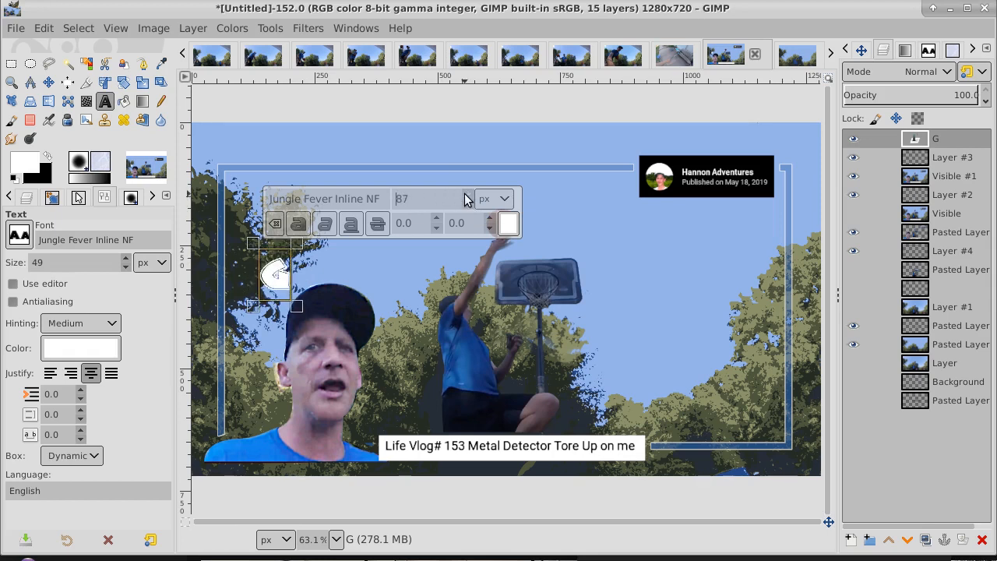
scroll(465, 198, "up", 16)
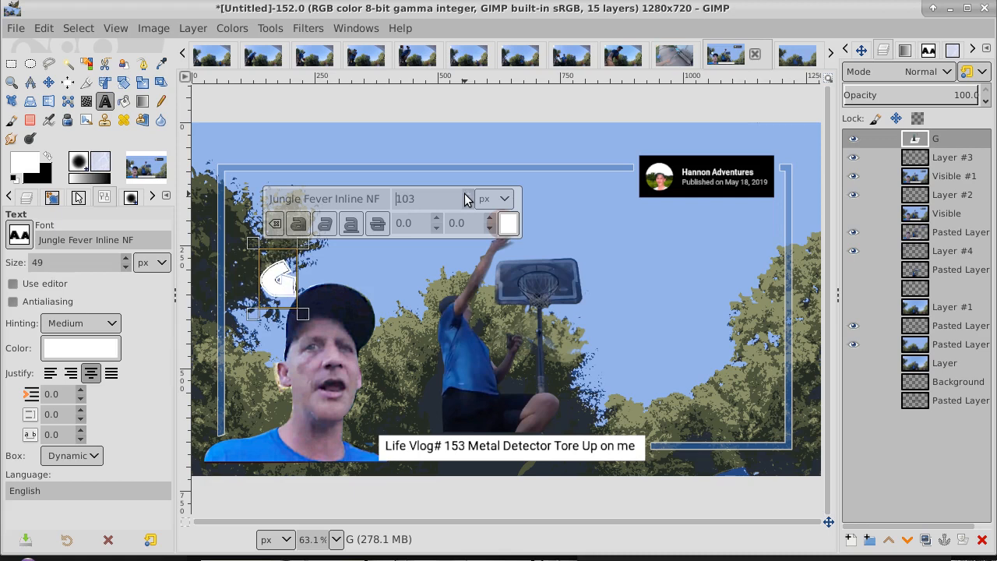
scroll(465, 198, "up", 11)
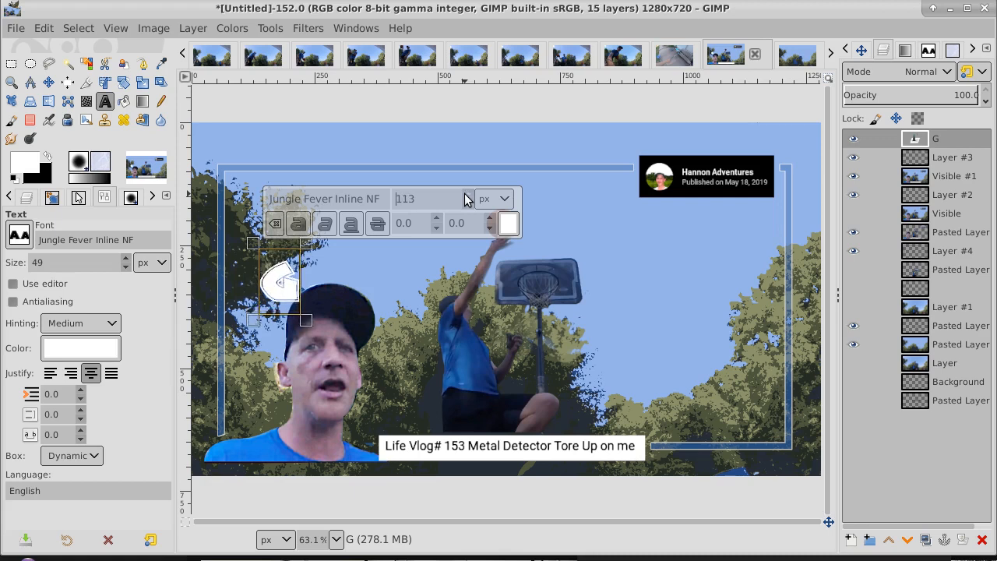
scroll(465, 198, "up", 6)
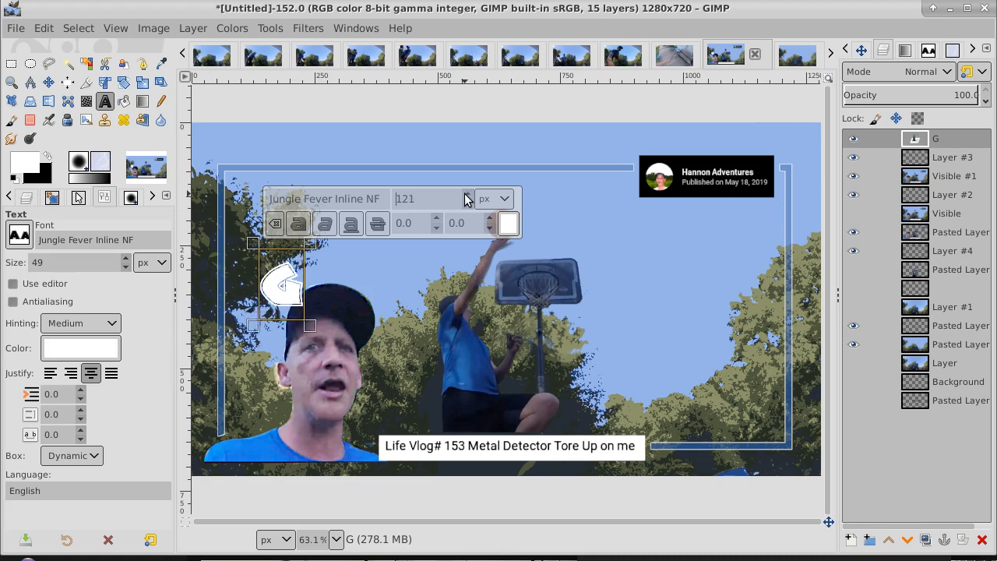
scroll(465, 198, "down", 1)
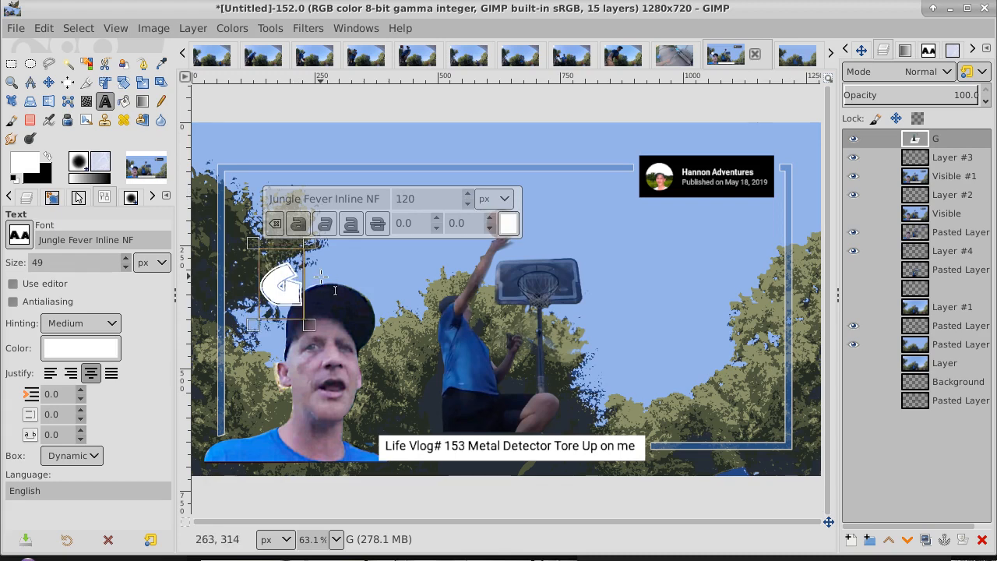
Complete the first line of the text as "GIMP TUTORIAL" and start a second line.
type("IMP")
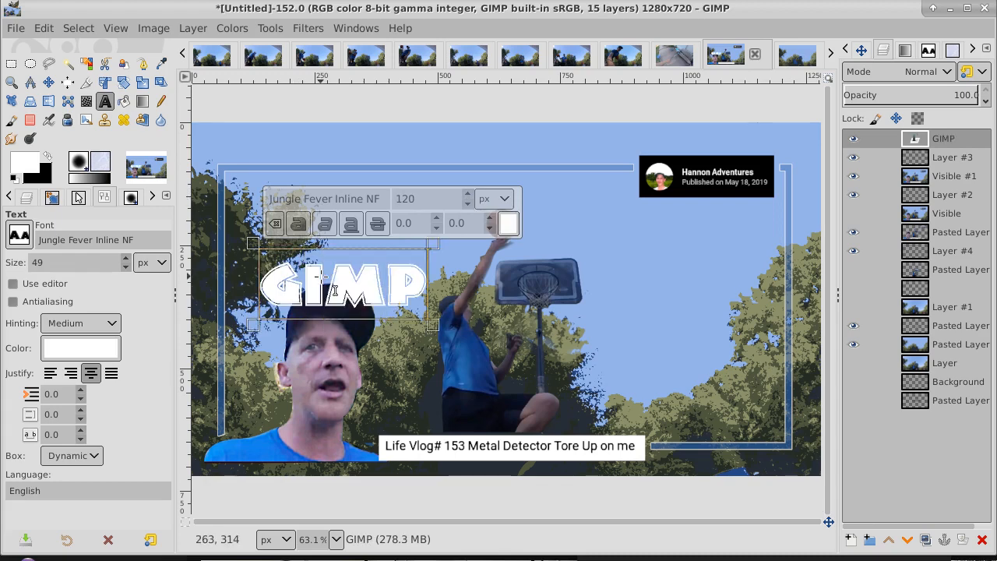
type(" TU")
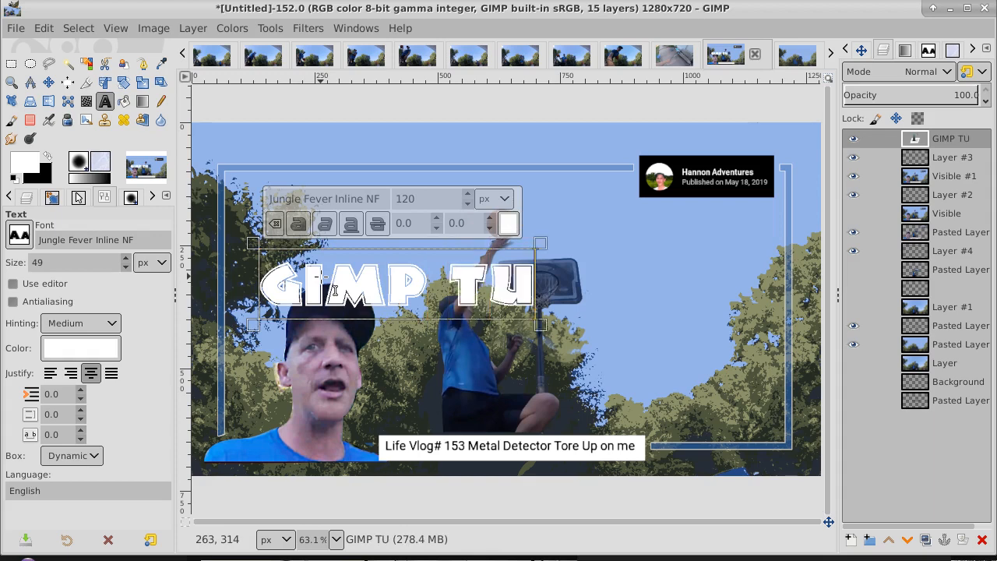
type("TORI")
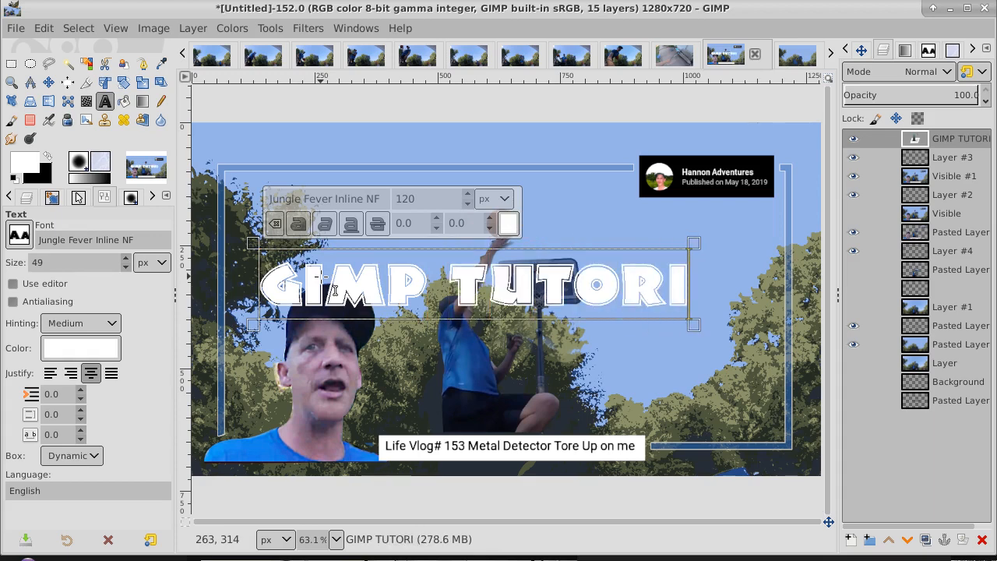
type("AL")
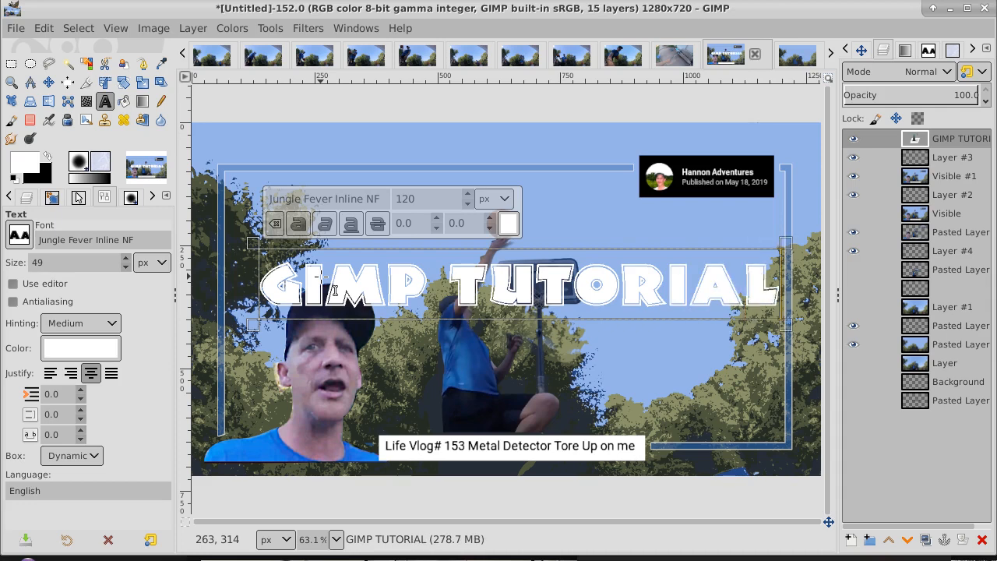
key("Return")
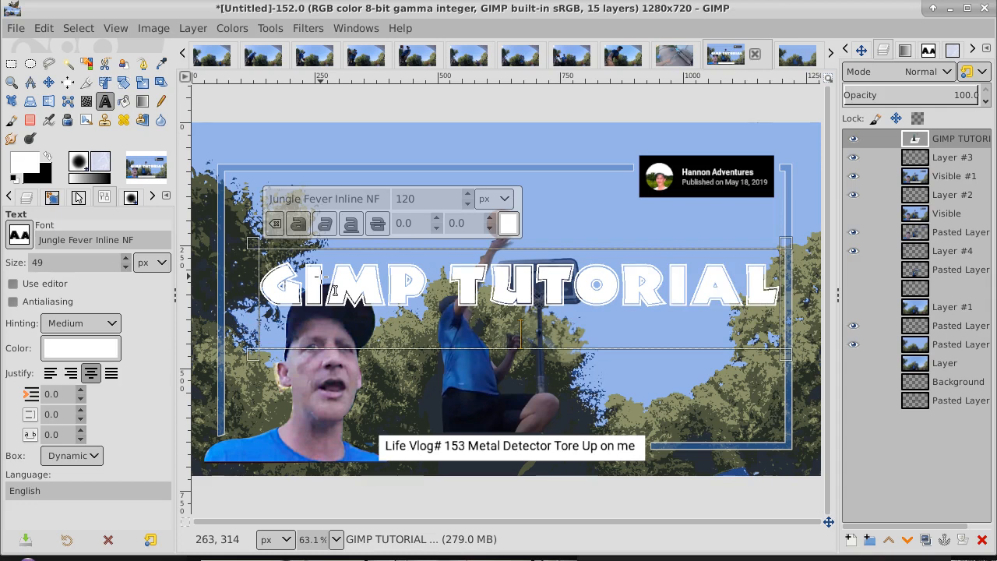
Add the lines "SHOUT IT", "OUT WITH" and "GRAPHICS" below the first line of the text.
type("SHOUT")
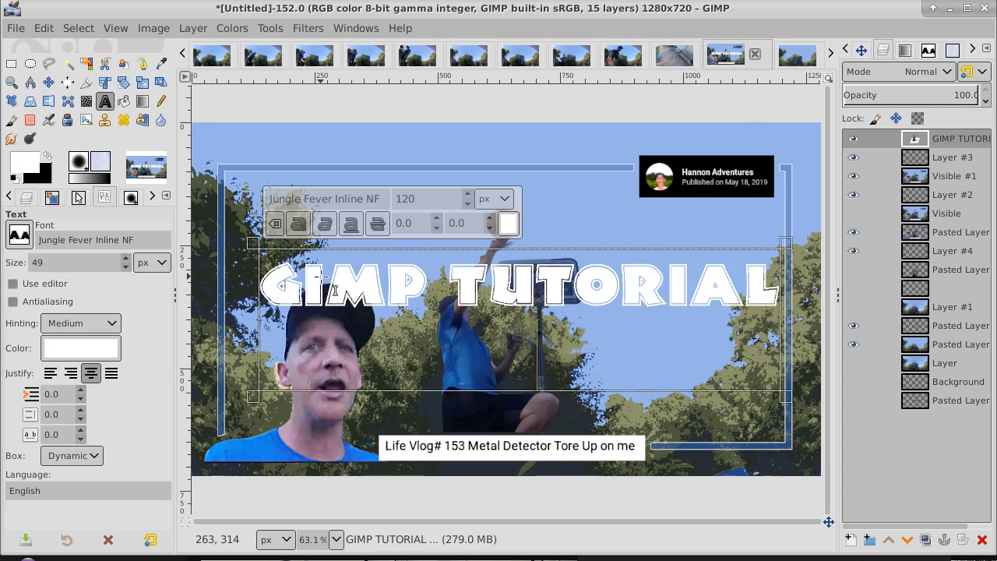
type(" IT")
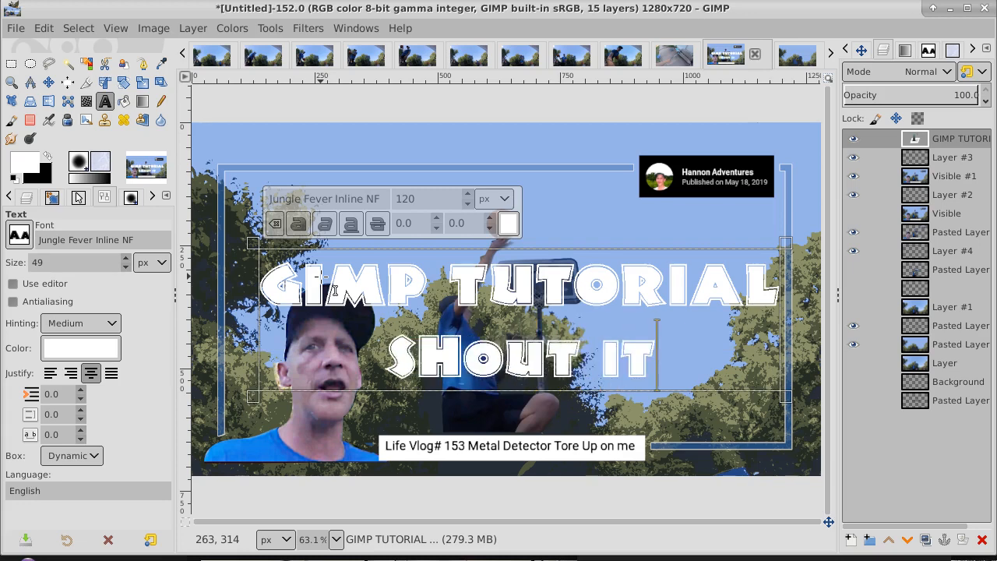
key("Return")
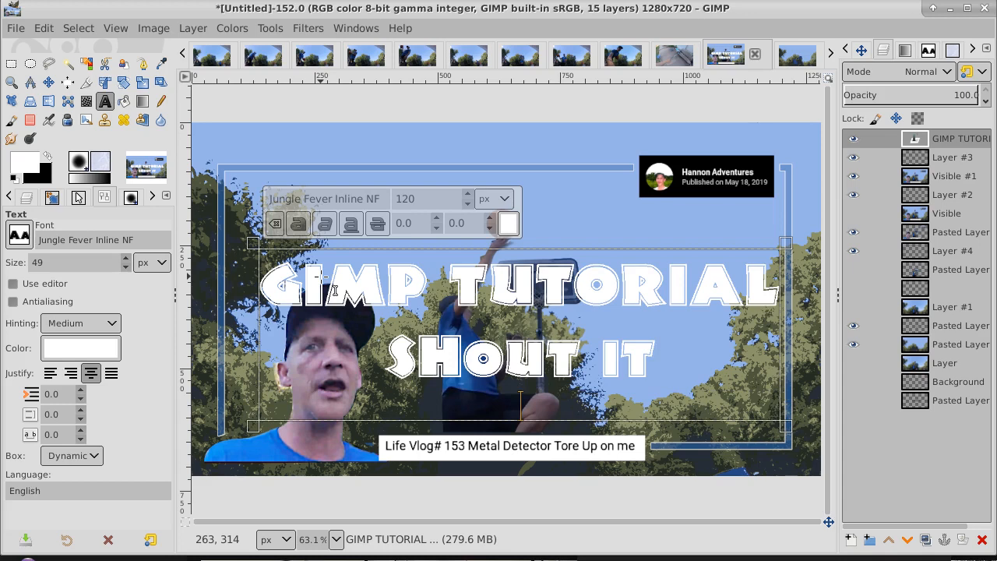
type("OUT")
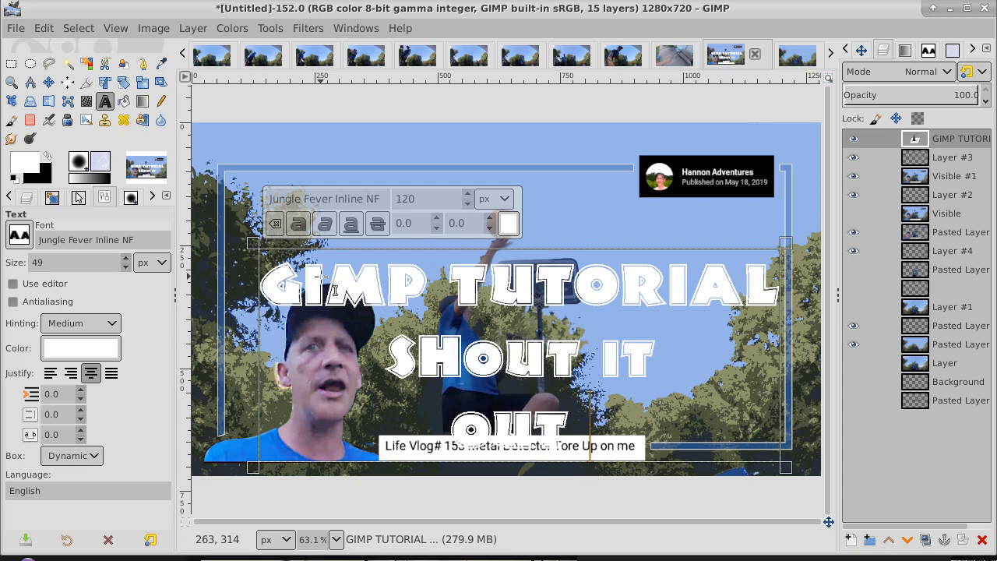
type(" WITH")
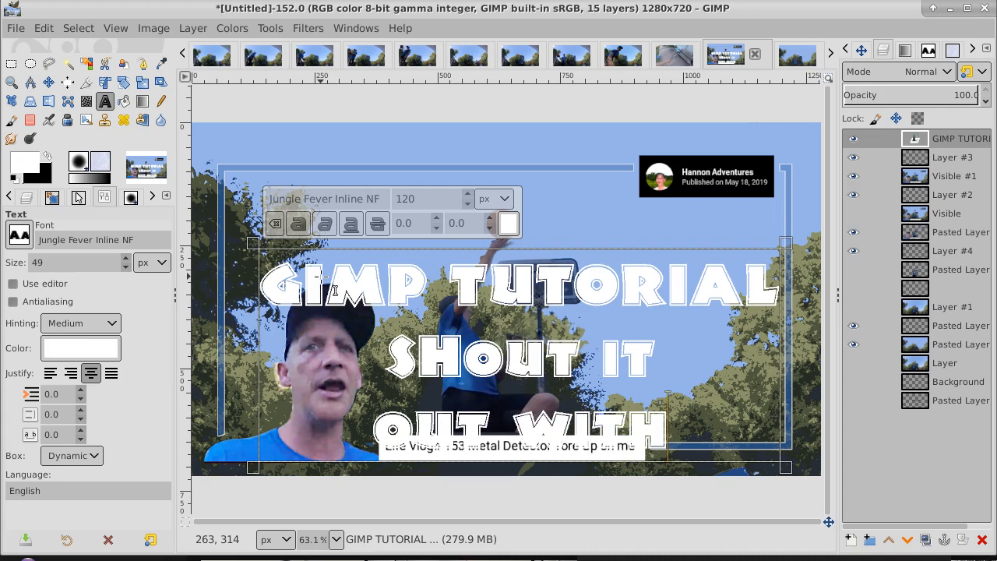
key("BackSpace")
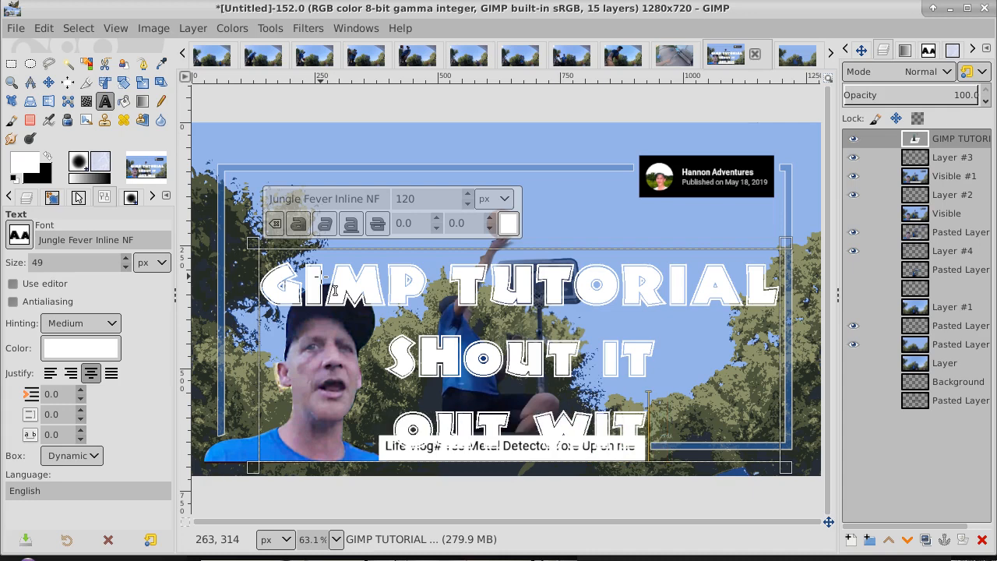
type("H")
key("Return")
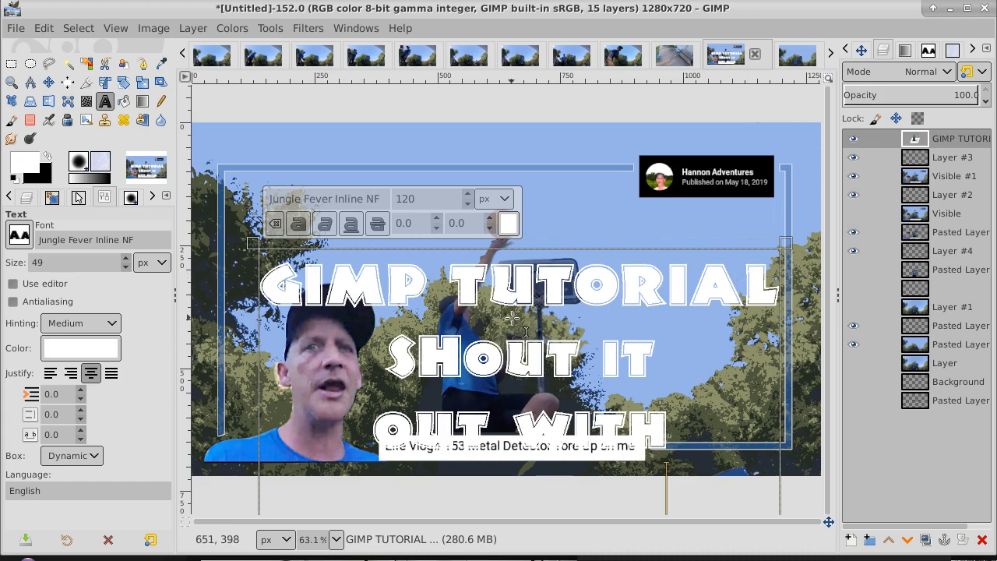
Reduce the size of the whole four-line text to 103 px and switch to the Move tool.
key("ctrl+a")
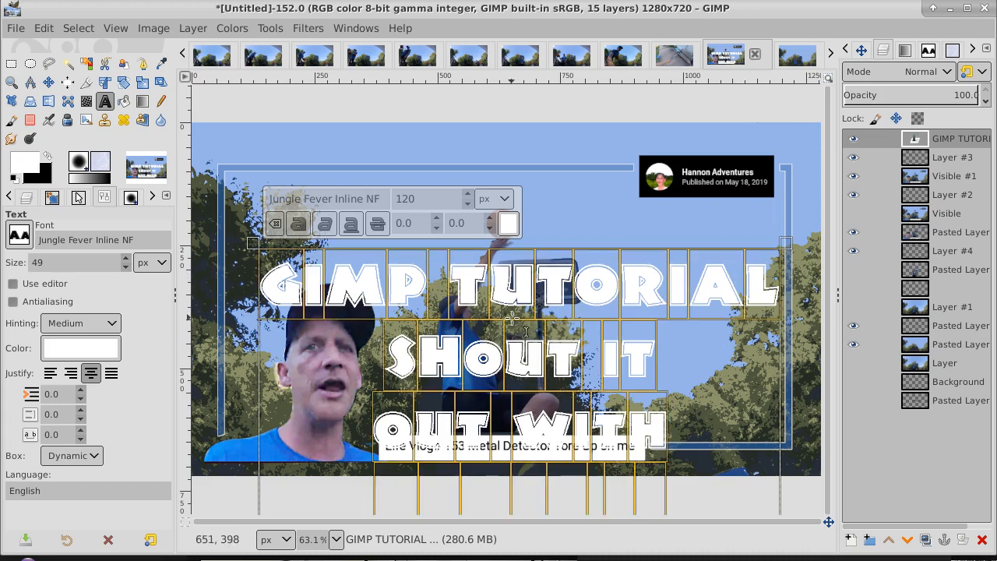
left_click(467, 204)
left_click(468, 203)
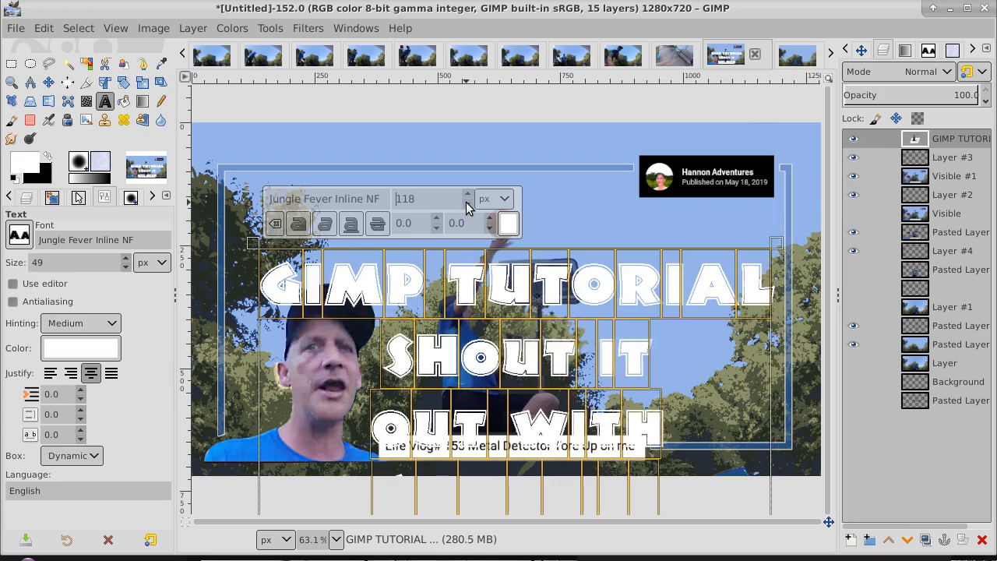
left_click(468, 203)
left_click(467, 203)
left_click(468, 204)
left_click(467, 204)
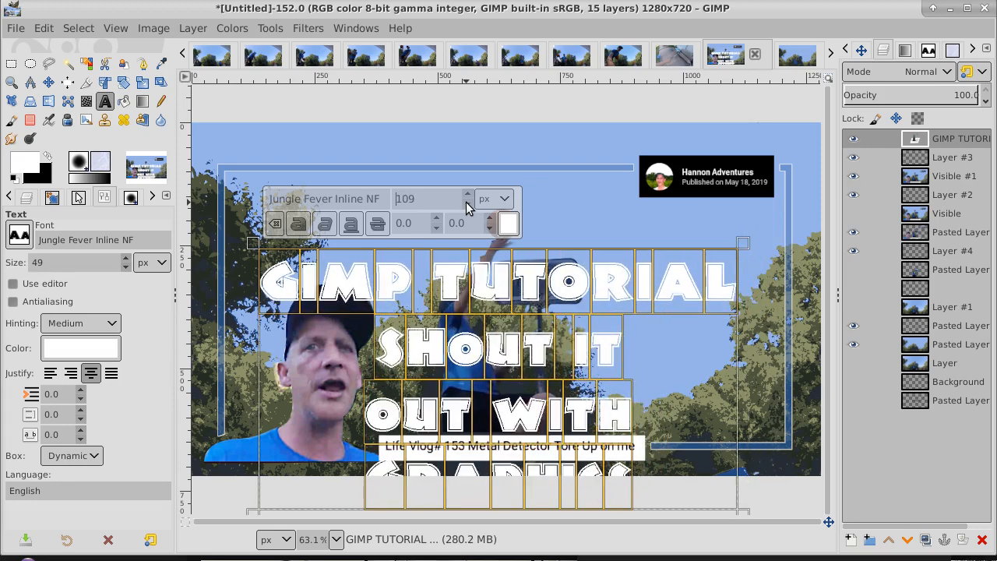
left_click(467, 203)
left_click(467, 204)
left_click(468, 204)
left_click(468, 203)
left_click(467, 204)
left_click(468, 204)
left_click(468, 204)
left_click(468, 203)
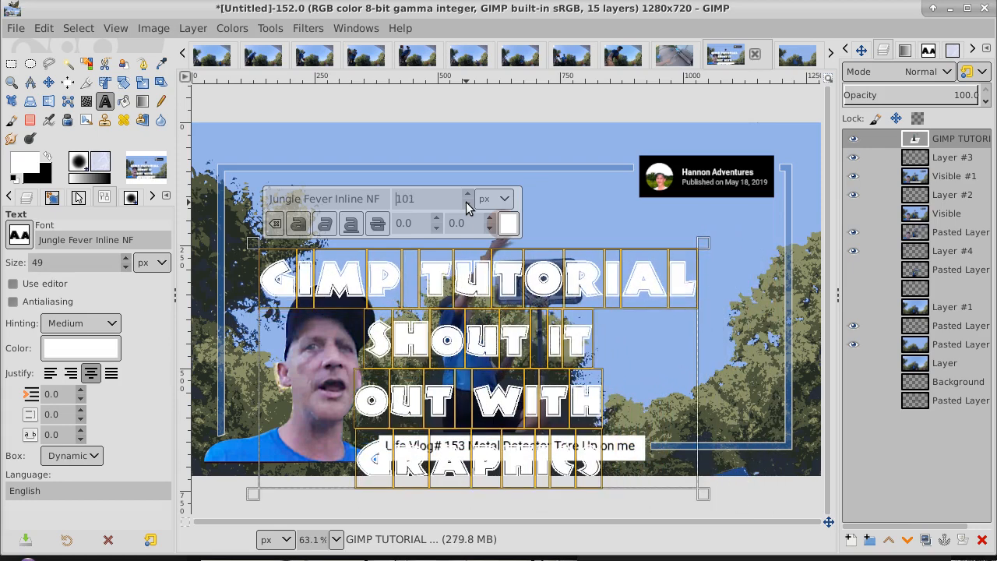
left_click(468, 195)
left_click(467, 194)
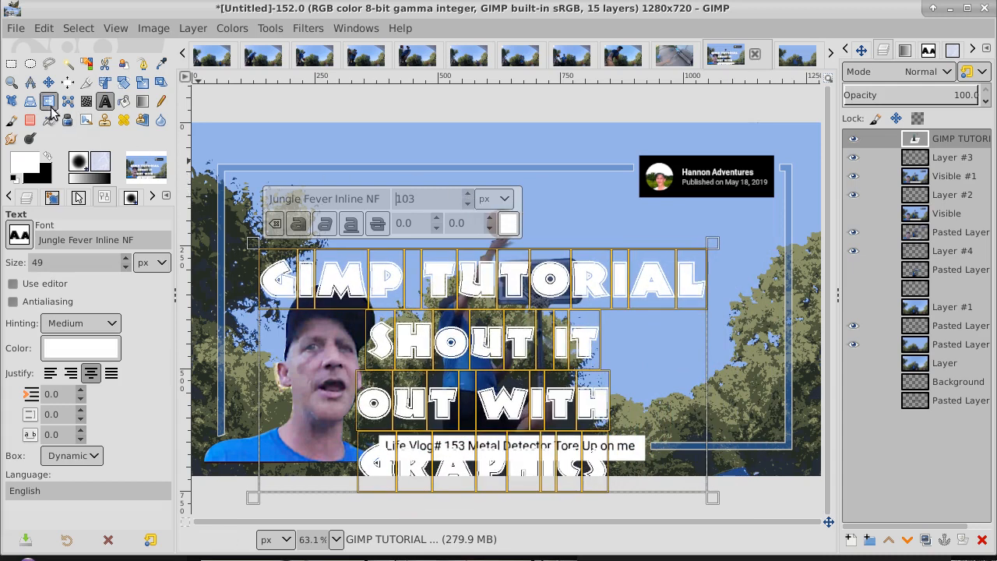
left_click(48, 82)
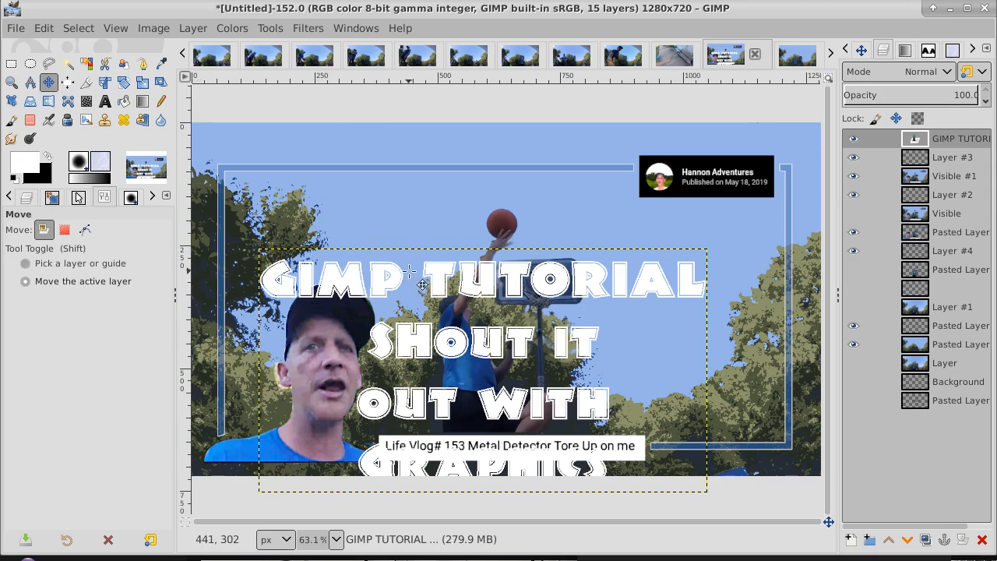
Move the four-line text up inside the blue frame and right-justify its lines.
left_click_drag(541, 296, 610, 239)
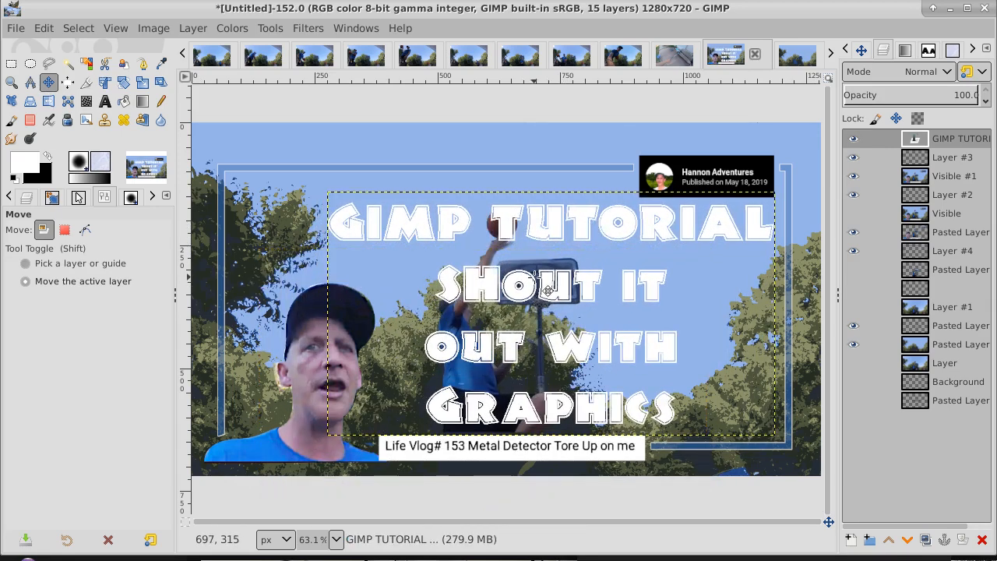
key("ctrl+a")
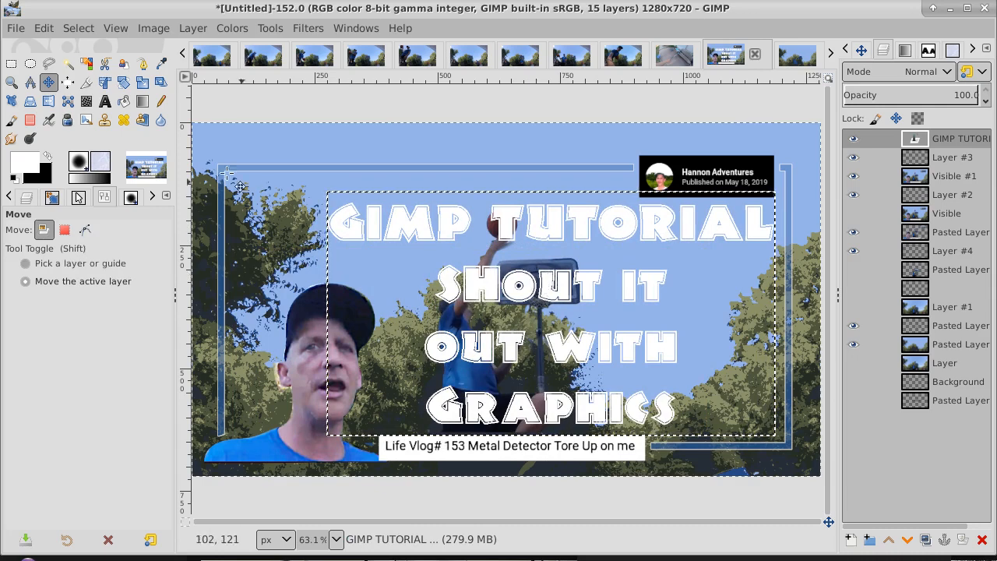
left_click(105, 101)
left_click(505, 266)
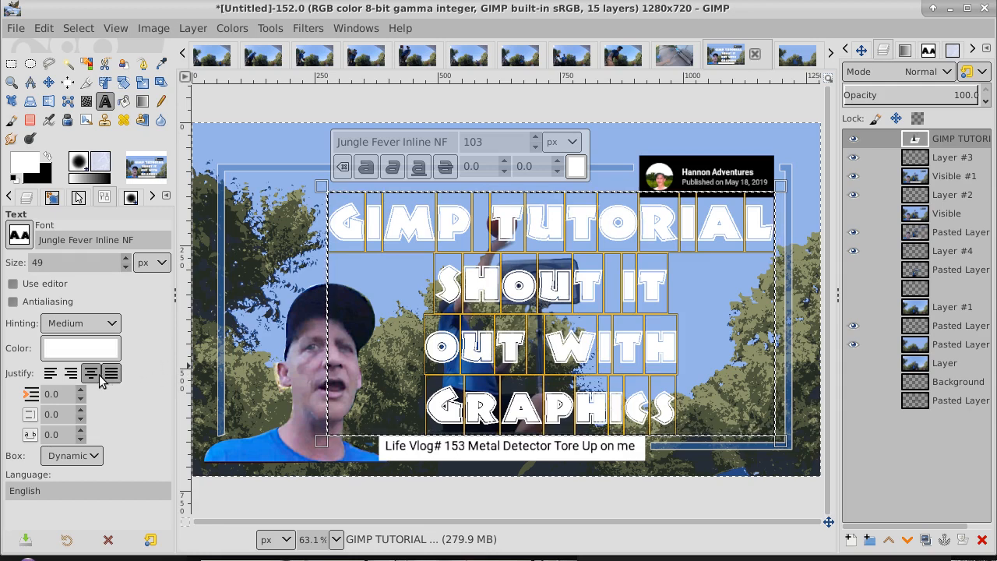
left_click(50, 375)
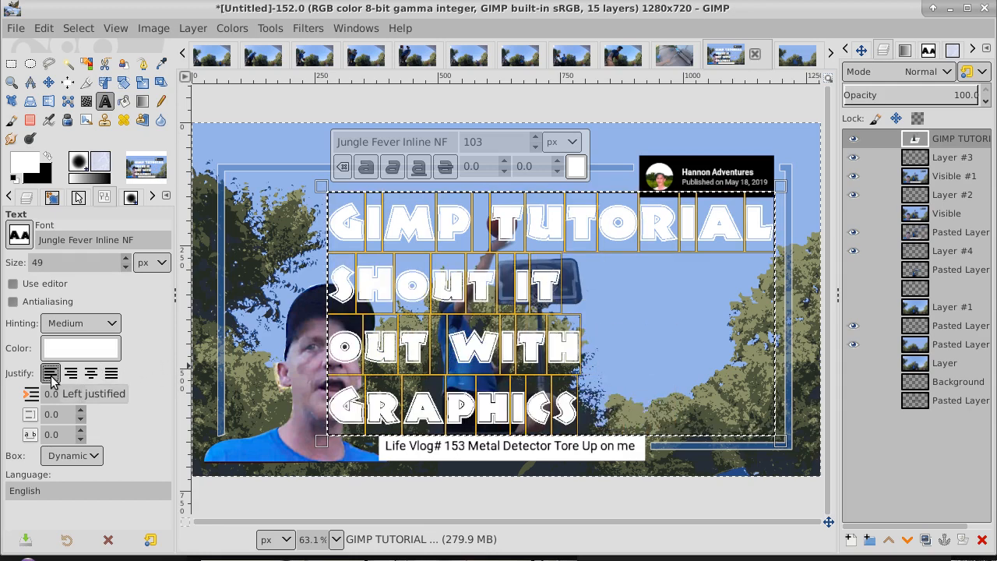
left_click(69, 375)
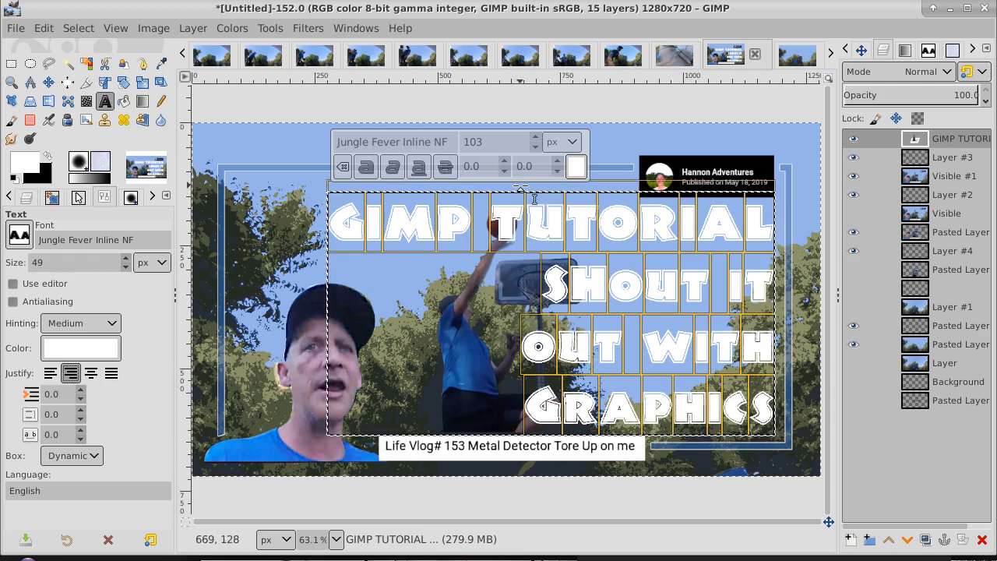
Reduce the four-line text to 93 px and move it toward the frame's right side, just below the badge.
left_click(536, 147)
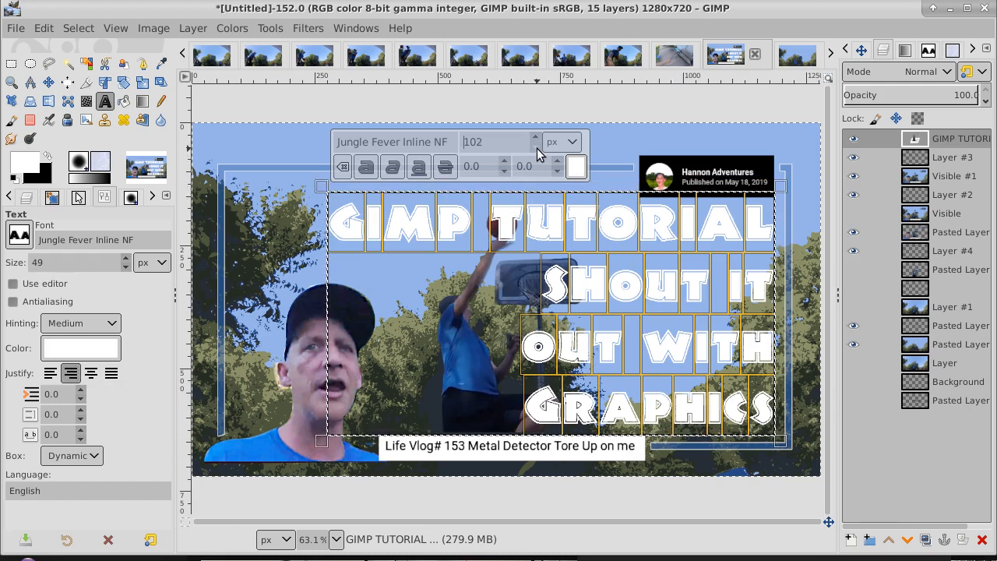
left_click(536, 148)
left_click(536, 148)
left_click(536, 148)
left_click(537, 148)
left_click(536, 148)
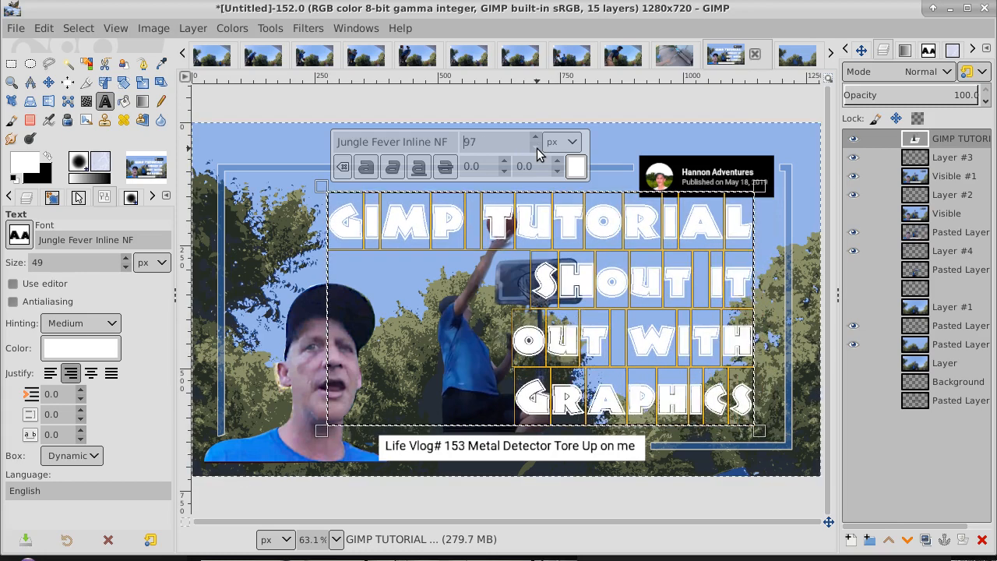
left_click(537, 148)
left_click(536, 148)
left_click(537, 148)
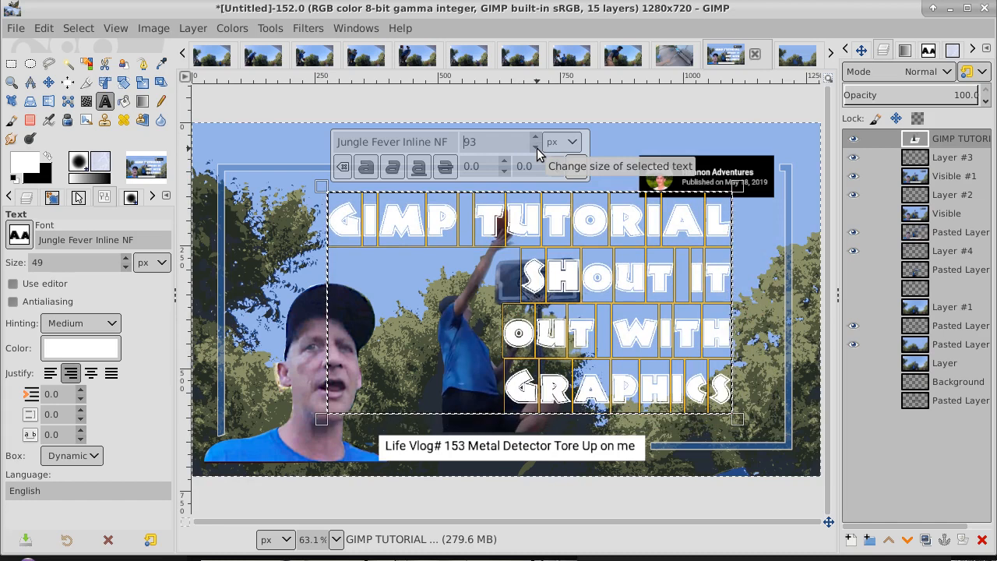
left_click(48, 82)
left_click_drag(545, 268, 597, 290)
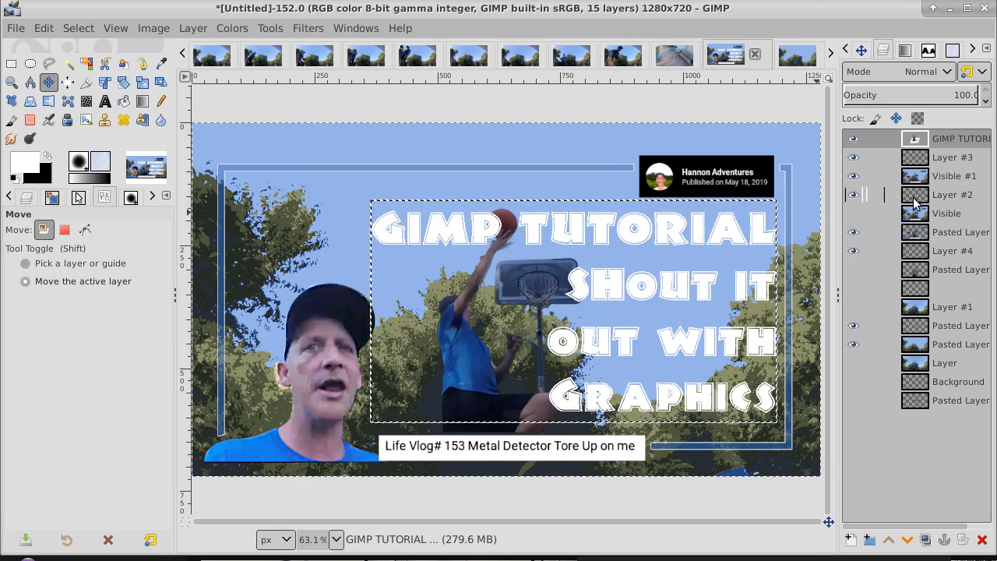
Add a new 1280 x 720 px layer filled with transparency above the GIMP TUTORIAL text layer.
right_click(952, 138)
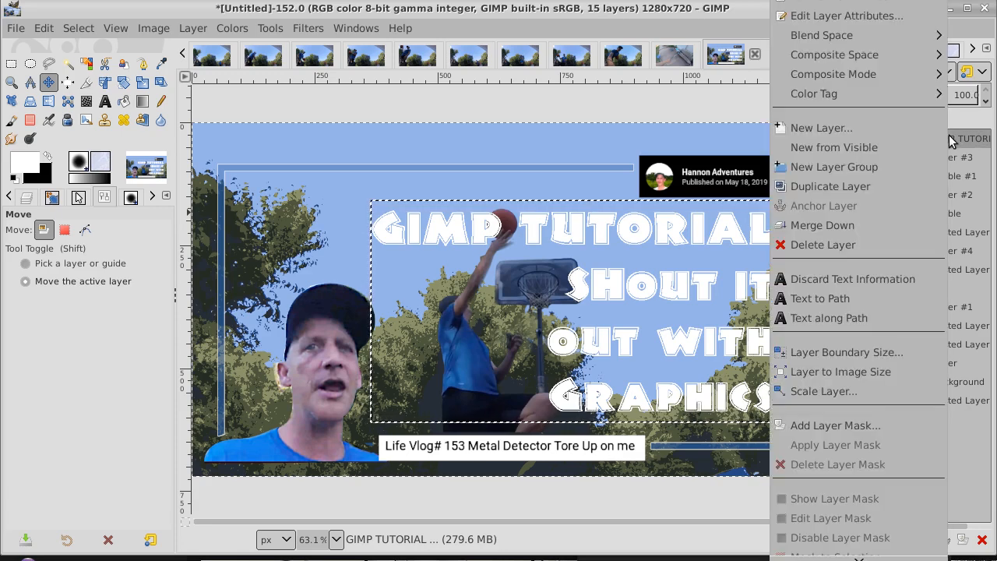
left_click(931, 131)
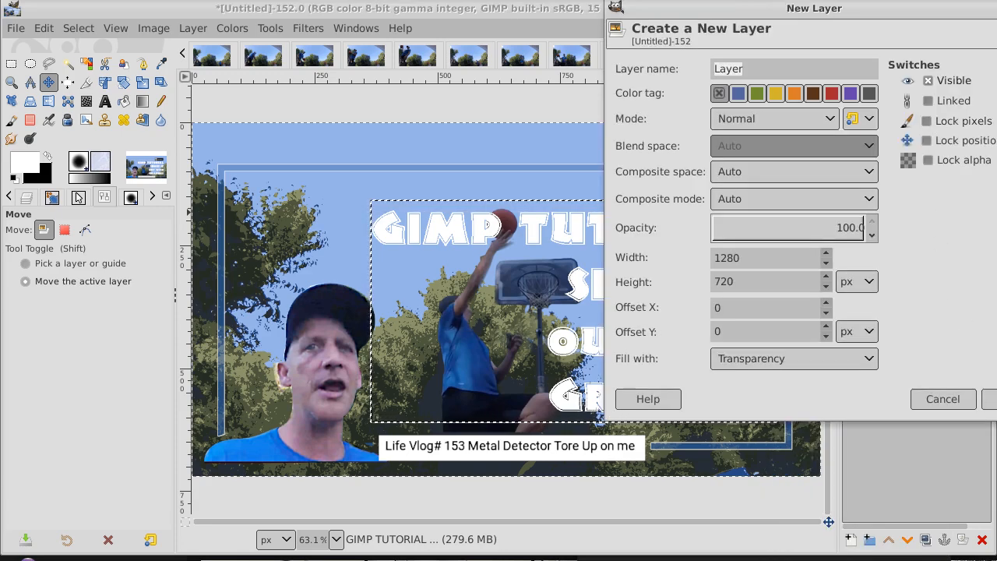
left_click(990, 399)
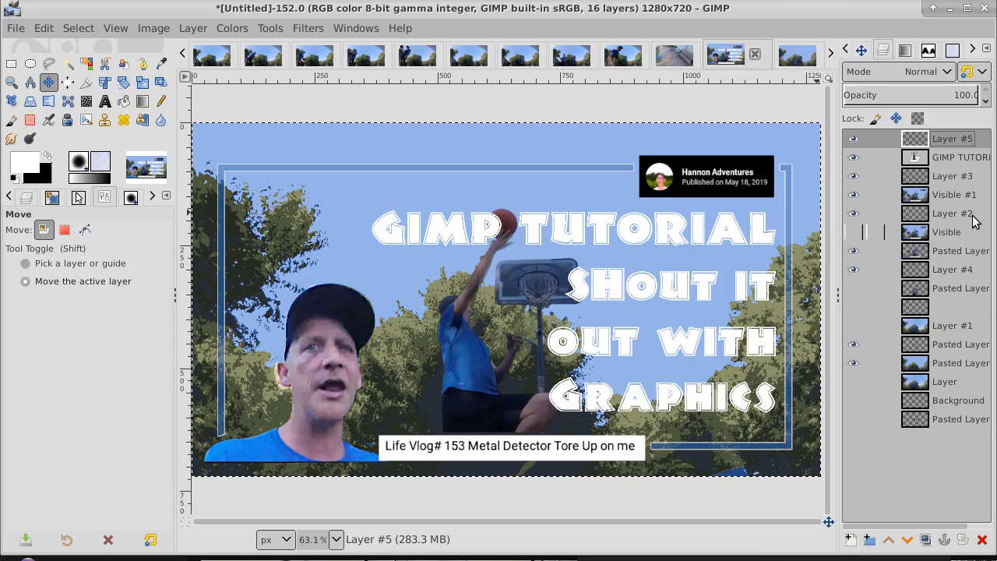
Expand the GIMP TUTORIAL text layer to the image size and lower Layer #5 directly below it.
left_click(959, 158)
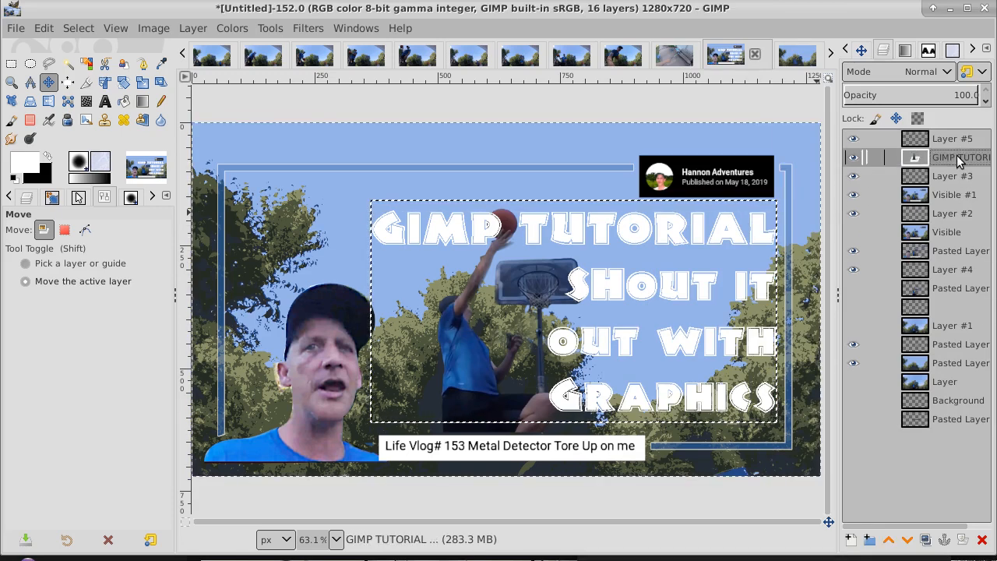
right_click(959, 160)
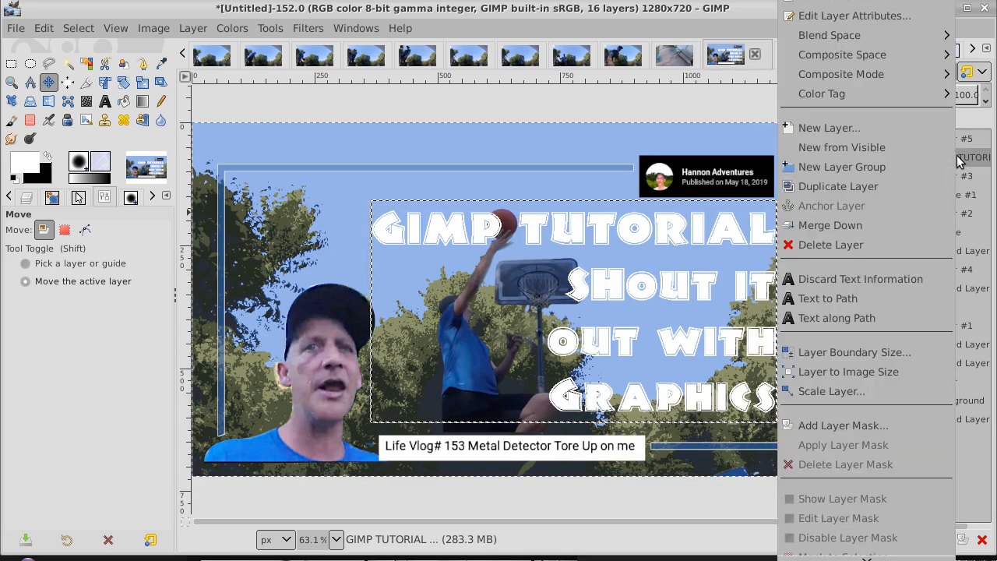
left_click(867, 371)
left_click(960, 145)
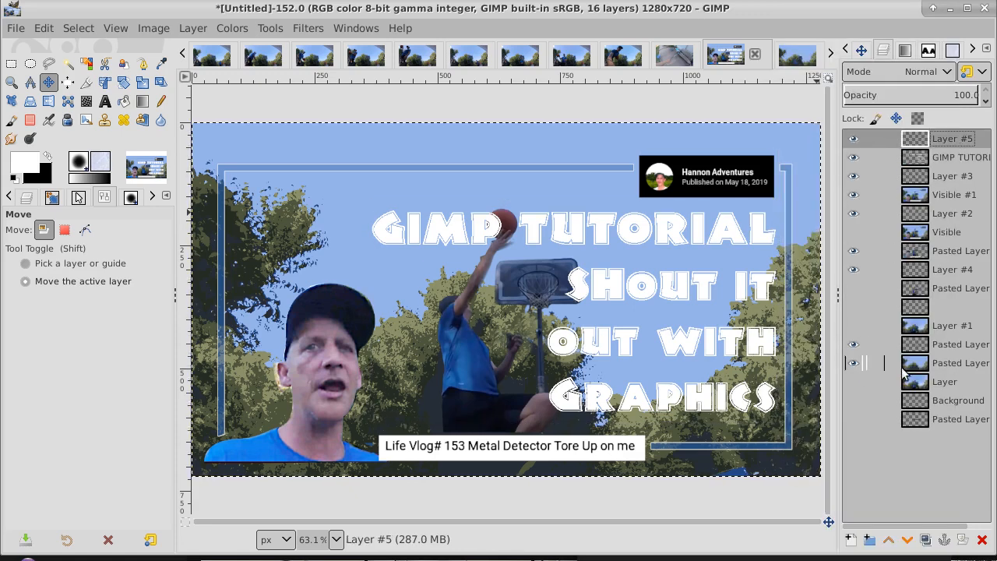
left_click(906, 540)
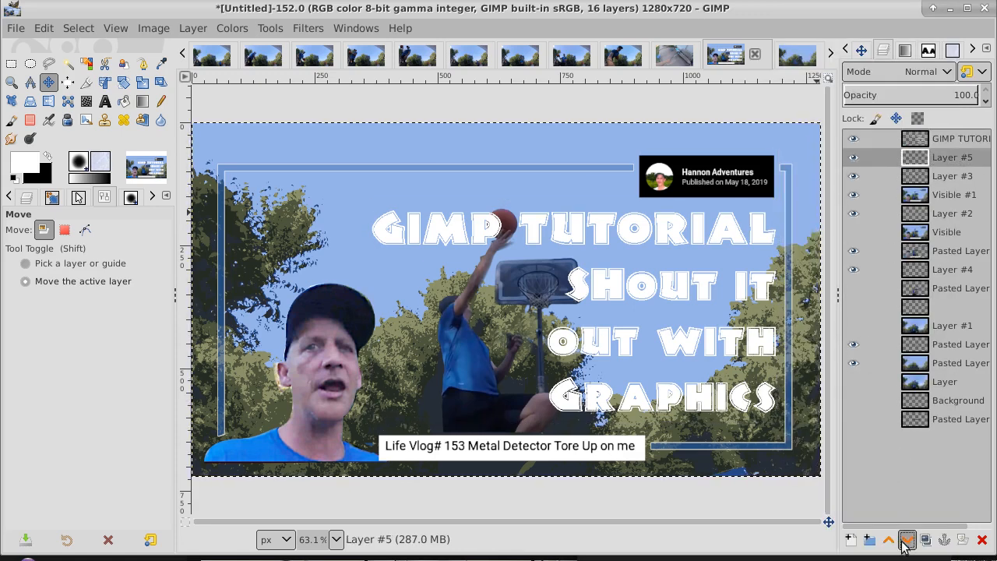
Select the letter shapes on the text layer by fuzzy-selecting the transparent area around them and inverting the selection.
left_click(954, 141)
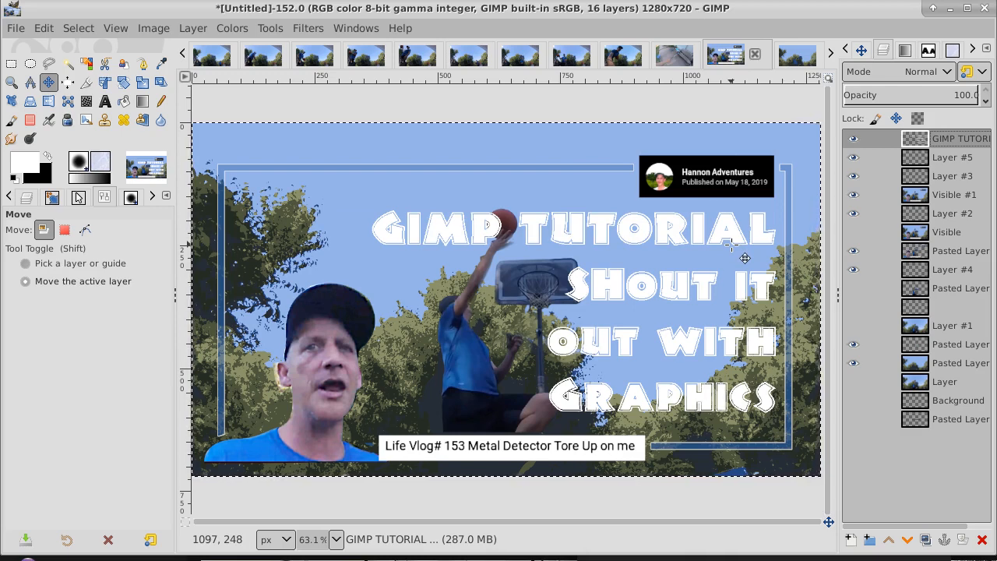
left_click(78, 29)
left_click(95, 69)
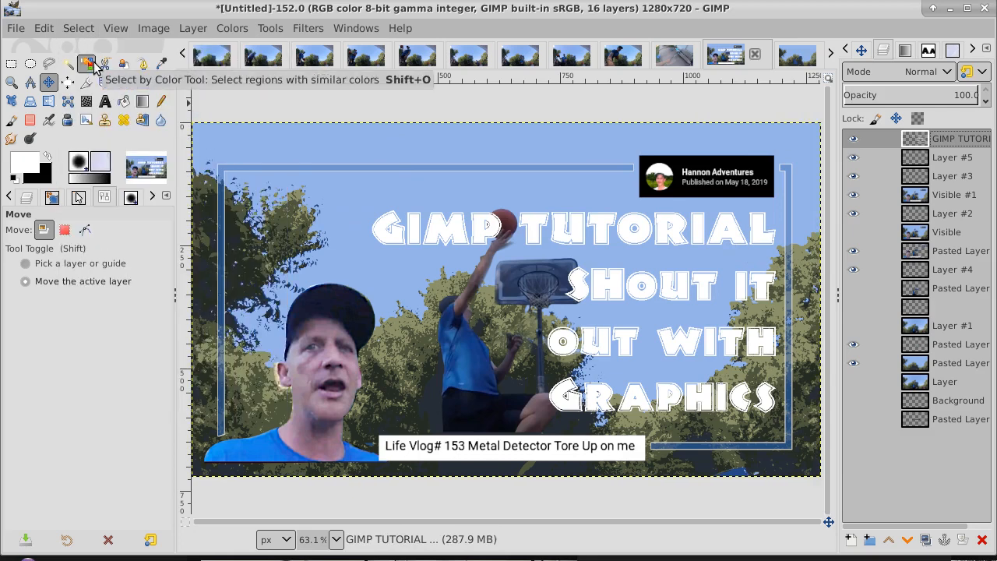
left_click(67, 63)
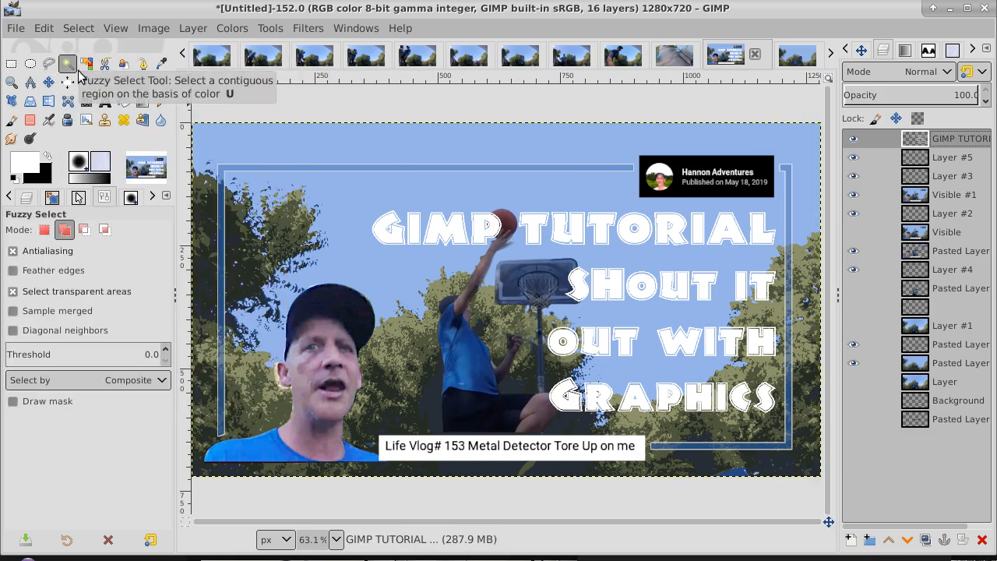
left_click(353, 172)
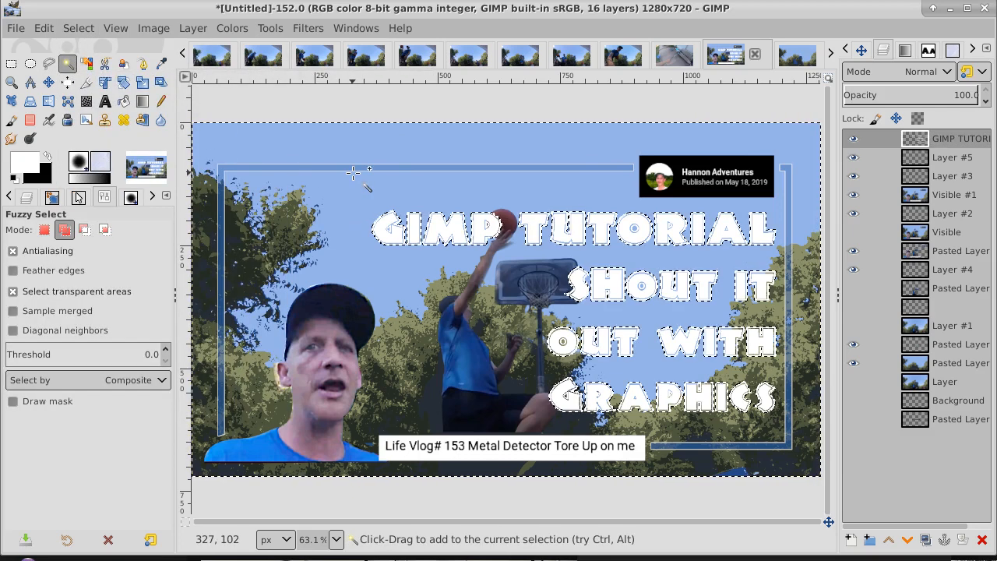
left_click(78, 29)
left_click(87, 89)
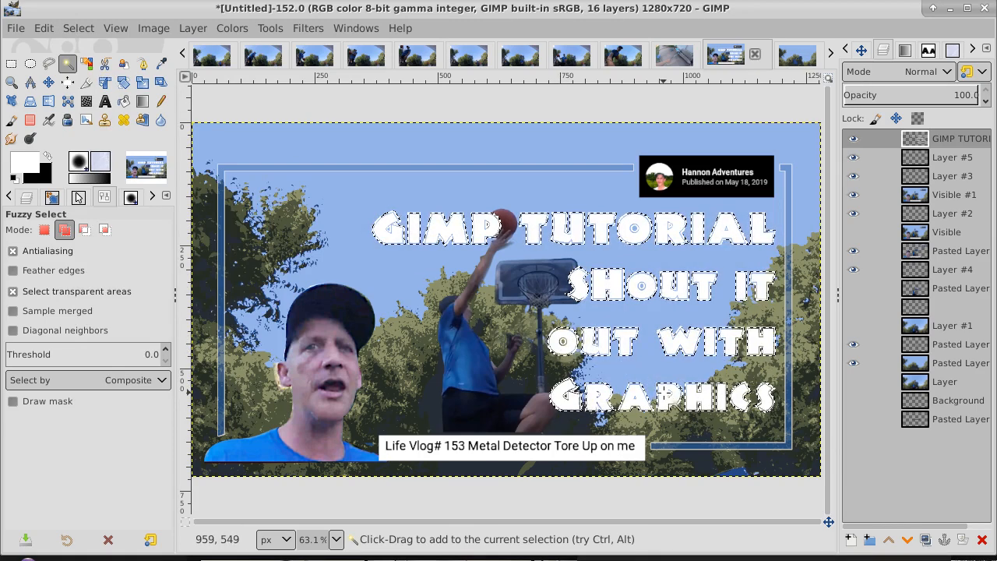
Make Layer #5 active and swap the colours so that black is the foreground.
left_click(959, 158)
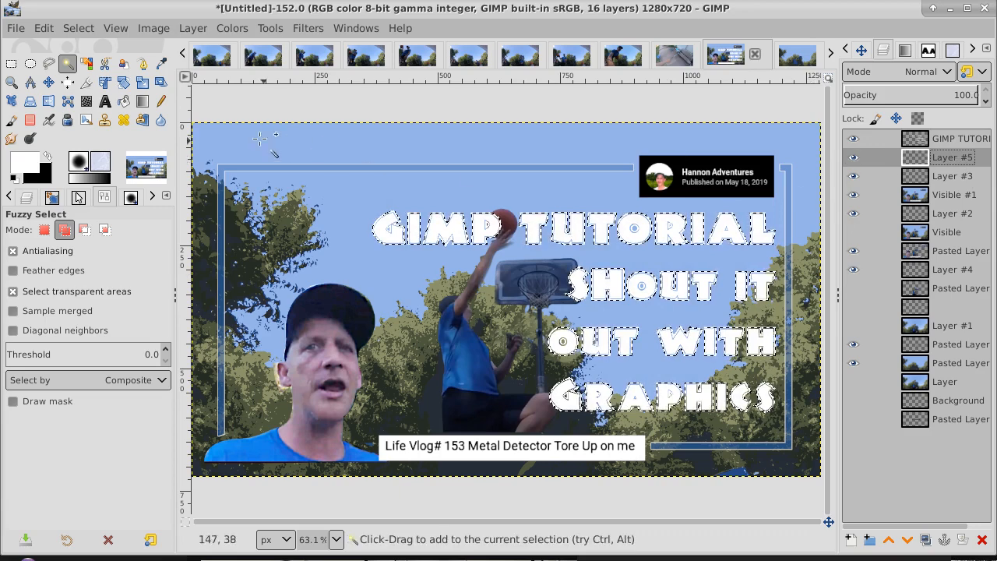
left_click(47, 158)
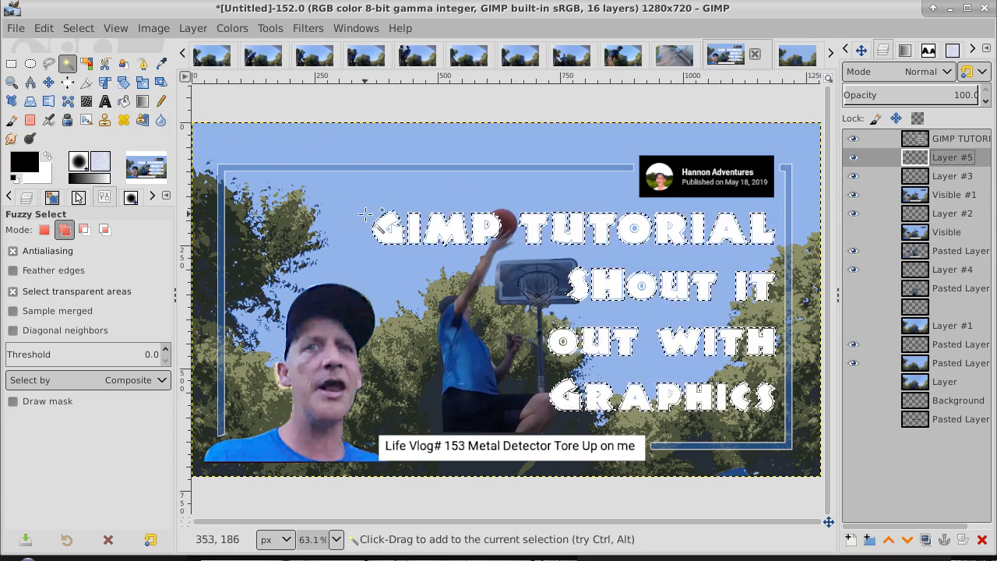
Paint black behind the letters on Layer #5 with the Pencil at size 51, and clear the painted selection again.
left_click(161, 102)
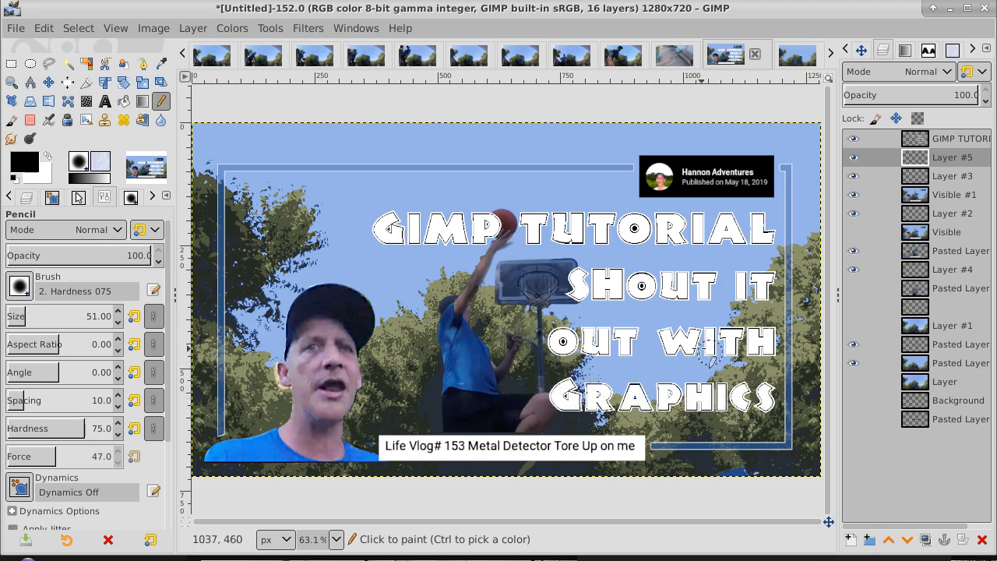
mouse_move(703, 349)
left_mouse_down()
mouse_move(574, 313)
mouse_move(565, 233)
mouse_move(503, 241)
left_mouse_up()
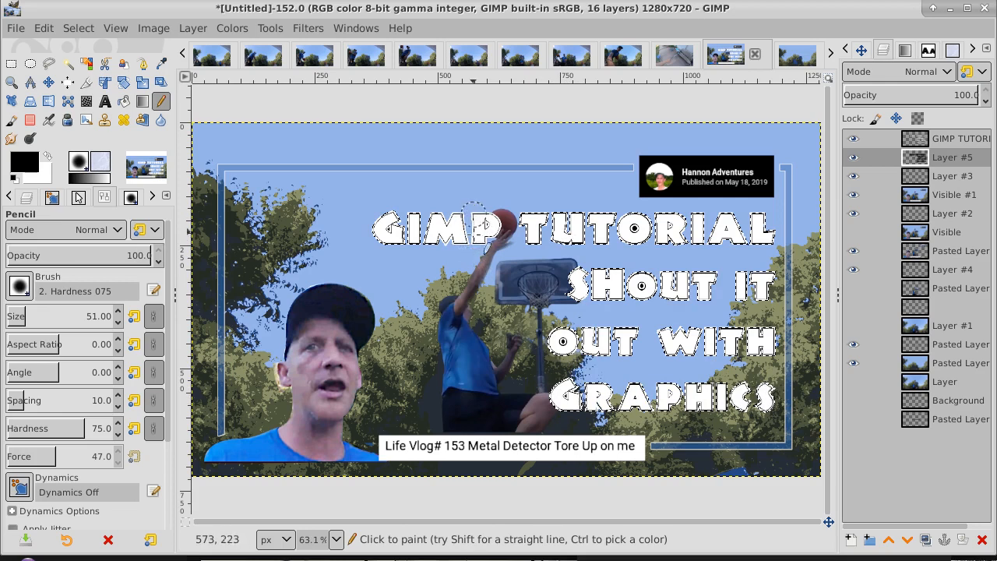
left_click(13, 83)
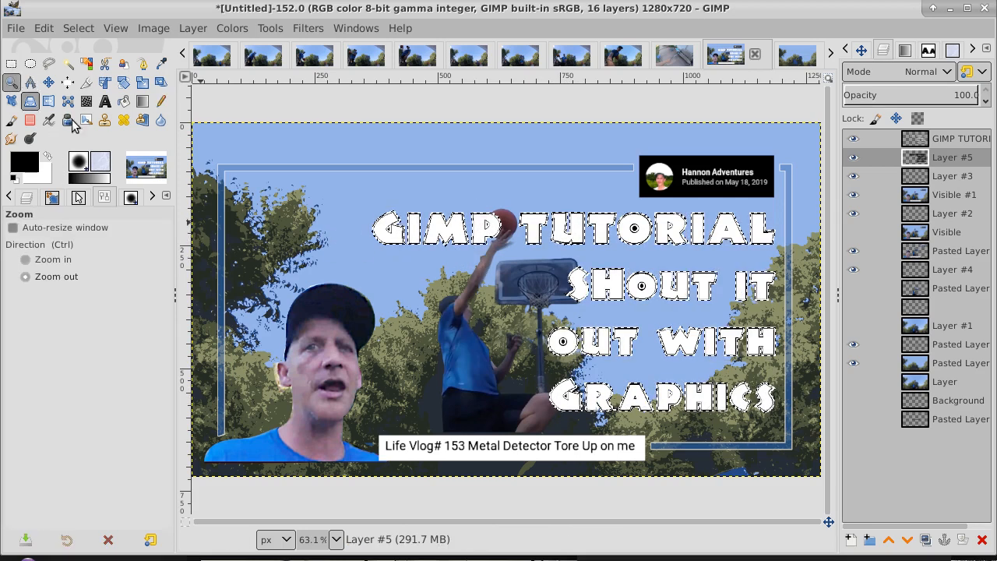
left_click(467, 250)
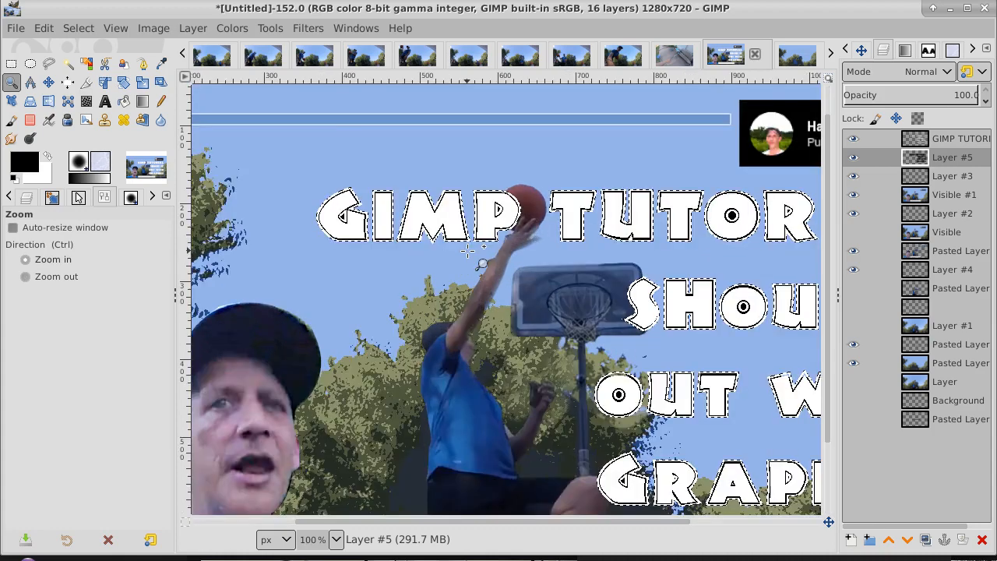
left_click(467, 249)
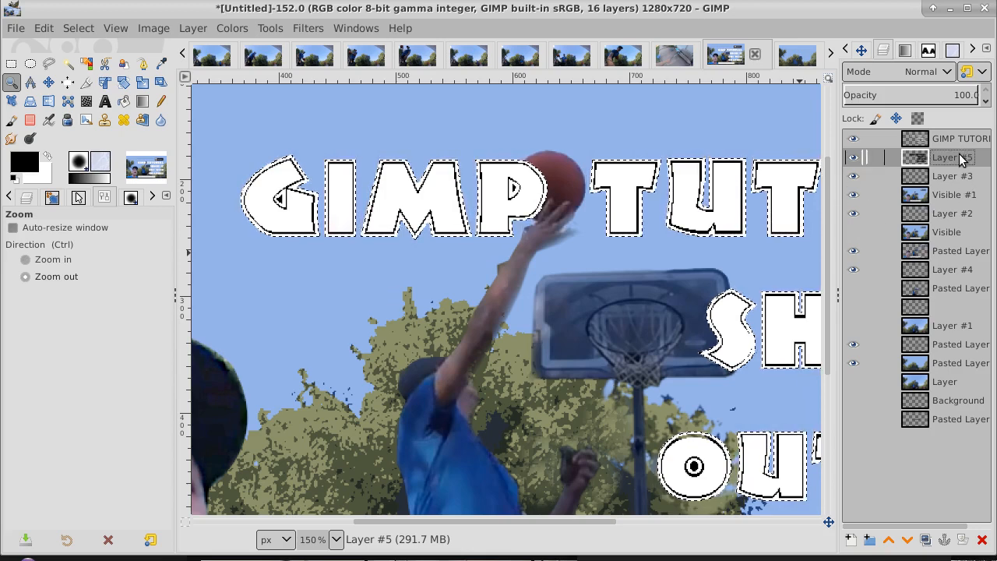
key("Delete")
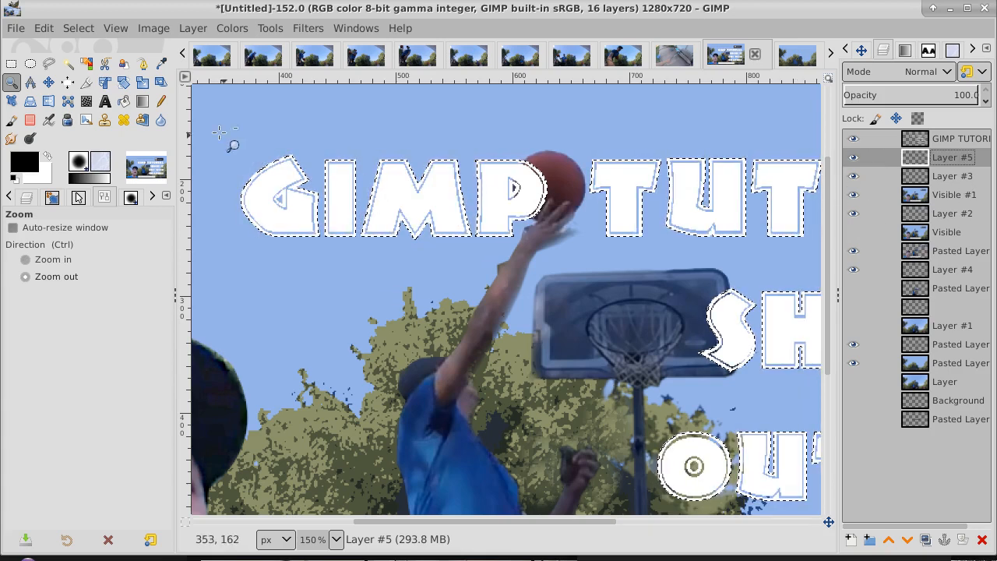
Fill the letter-shaped selection on Layer #5 with the black foreground colour using Bucket Fill.
left_click(123, 101)
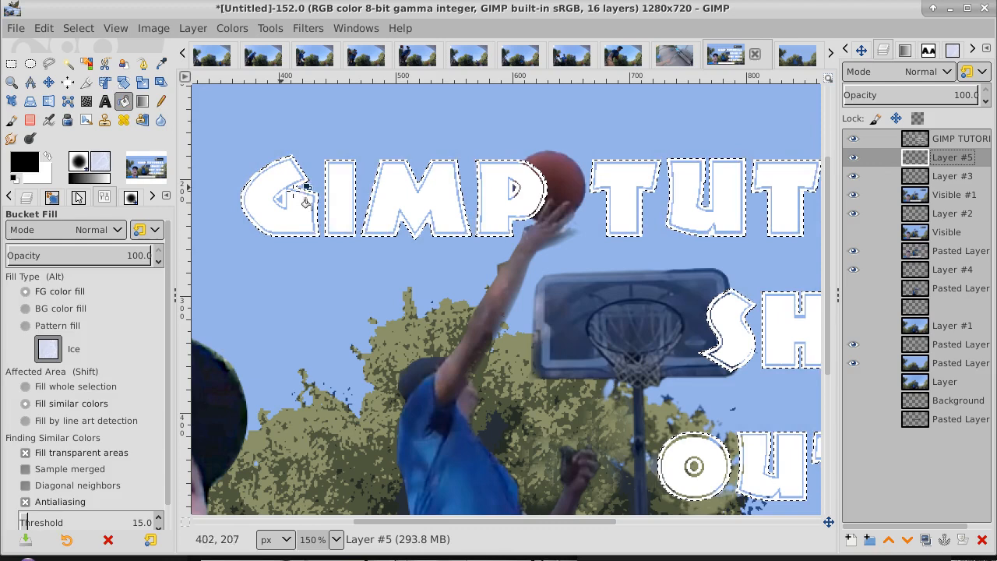
left_click(335, 199)
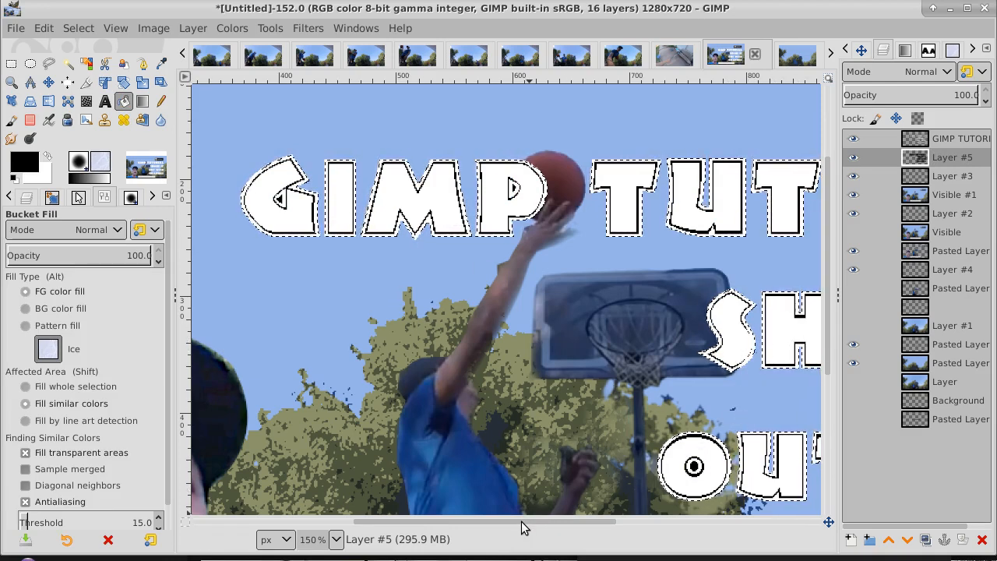
left_click_drag(523, 520, 679, 520)
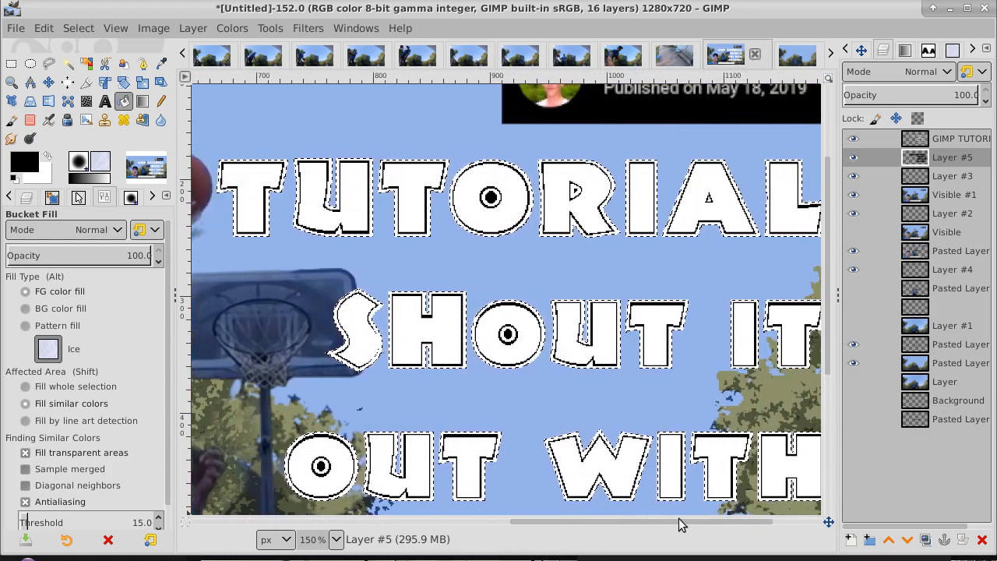
Clear the letter selection and, on the text layer, fuzzy-select the enclosed transparent centres of the letters in Add mode.
left_click(963, 141)
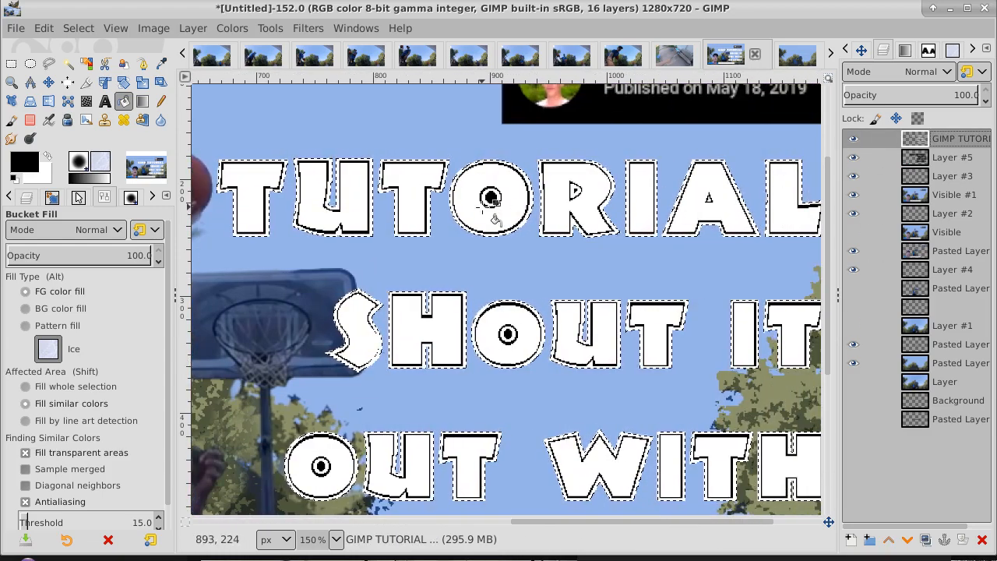
left_click(68, 66)
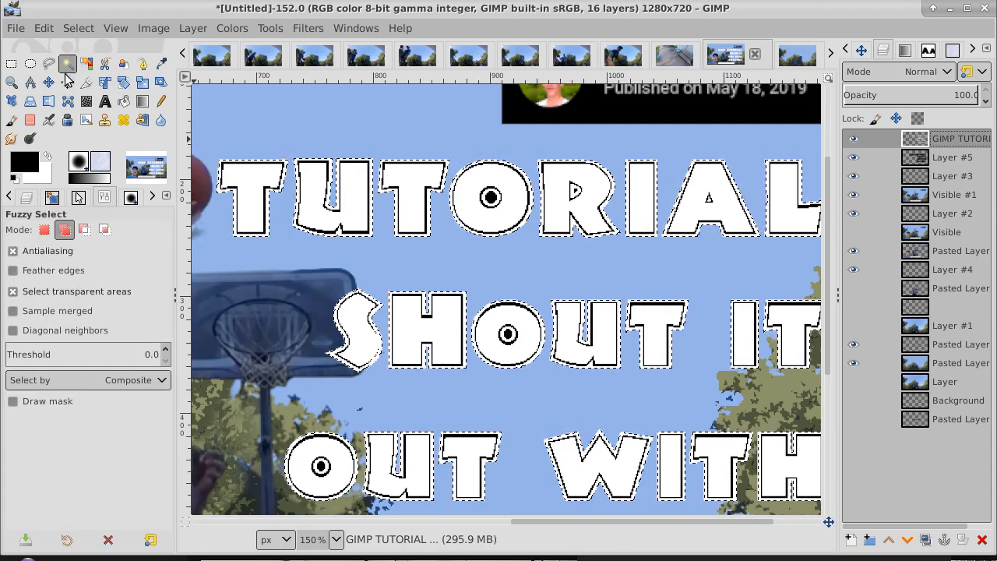
left_click(65, 230)
left_click(78, 29)
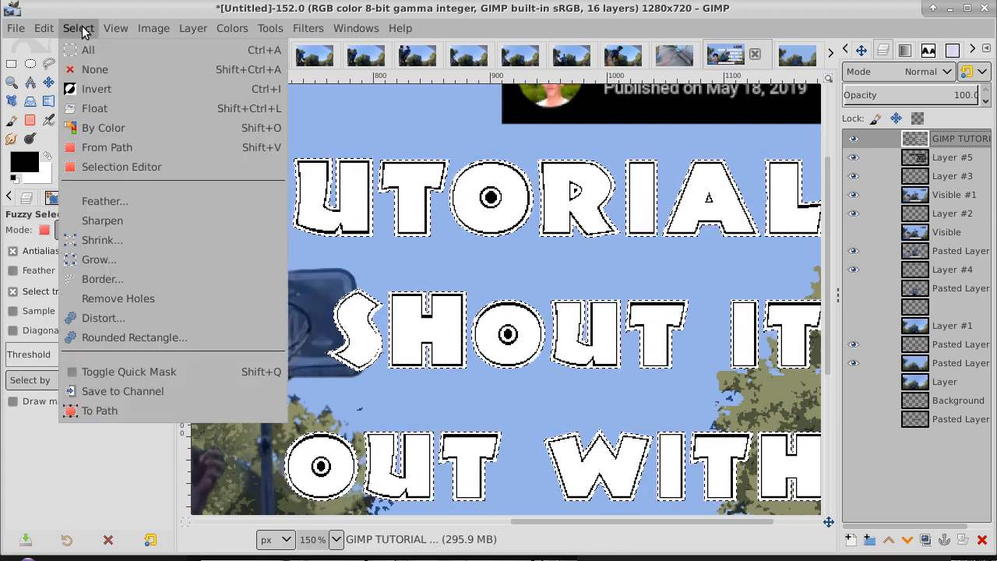
left_click(93, 68)
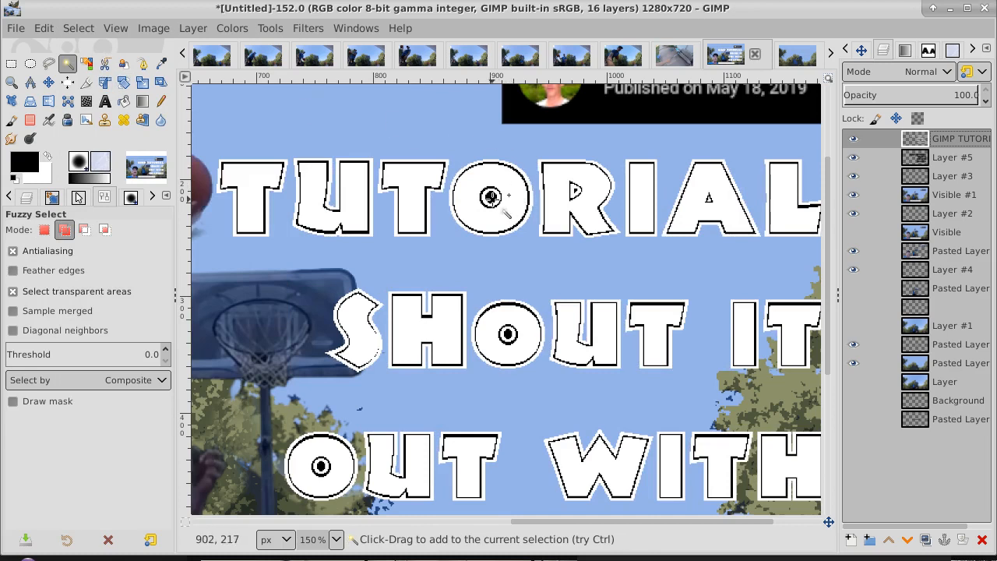
left_click_drag(507, 334, 507, 333)
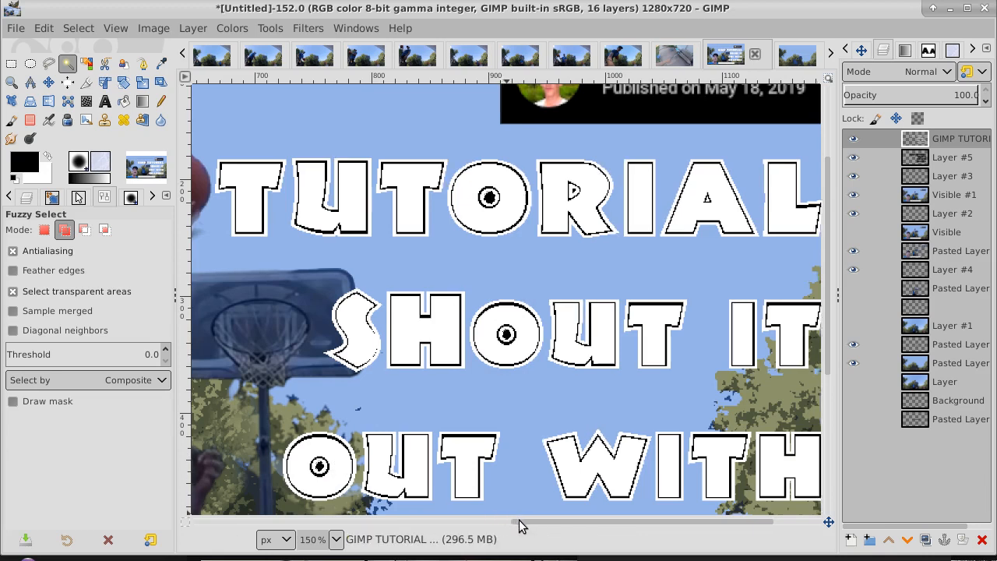
left_click_drag(519, 521, 351, 500)
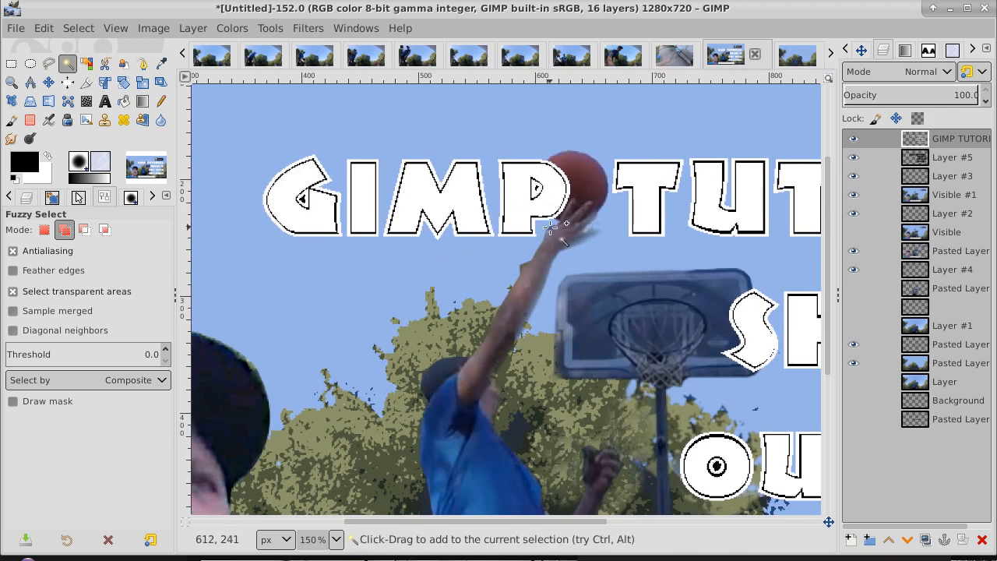
Delete the black inside the selected letter centres on Layer #5 and clear the selection.
left_click(963, 159)
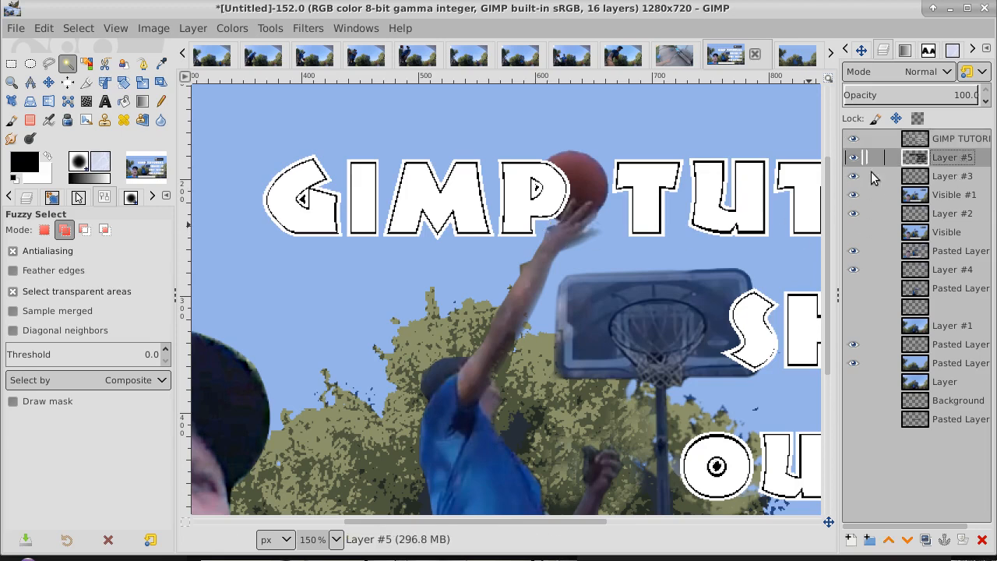
left_click(79, 28)
left_click(93, 70)
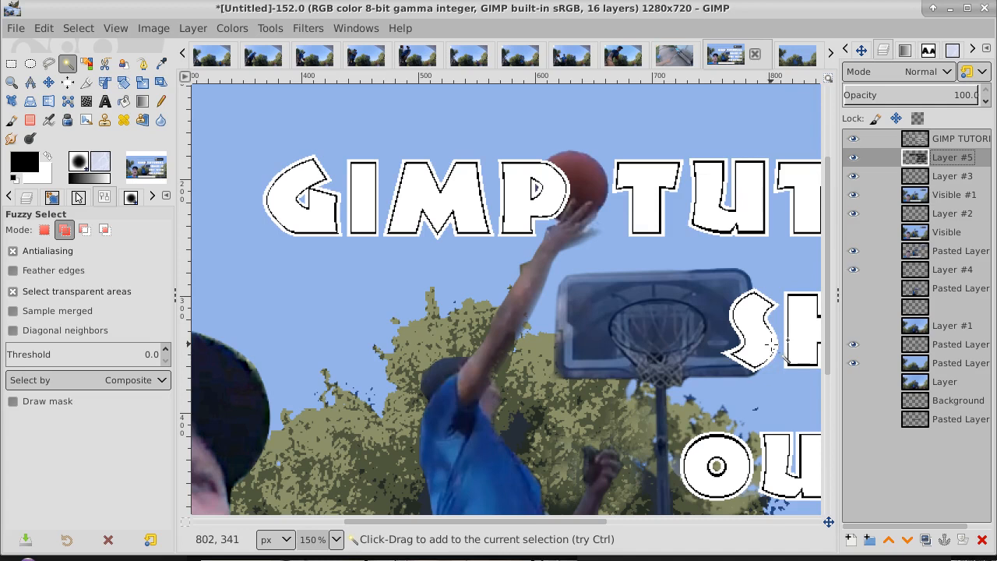
Set up the Pencil with the 2. Hardness 100 brush at size 1 for repairing the S in SHOUT.
left_click(11, 82)
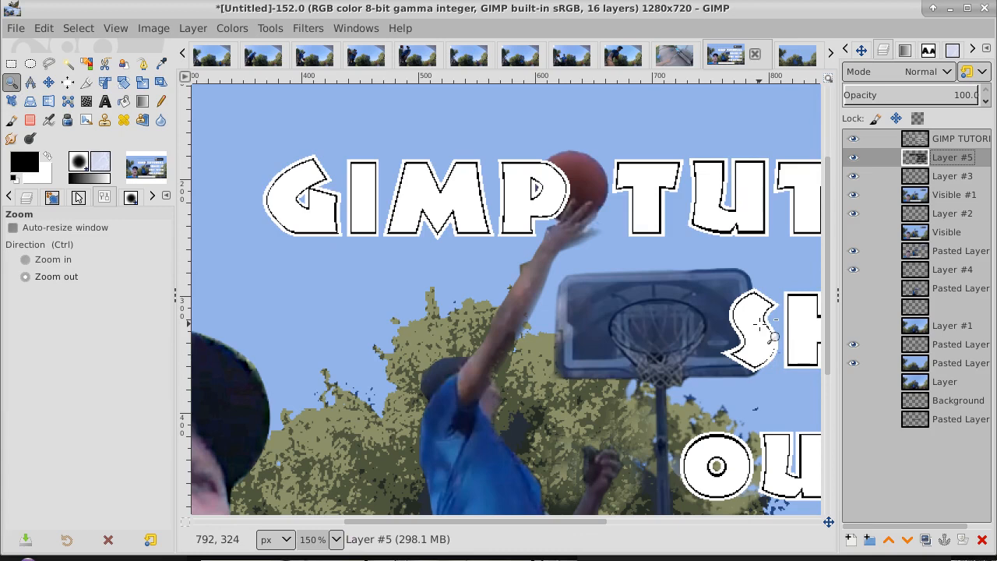
scroll(760, 324, "up", 4)
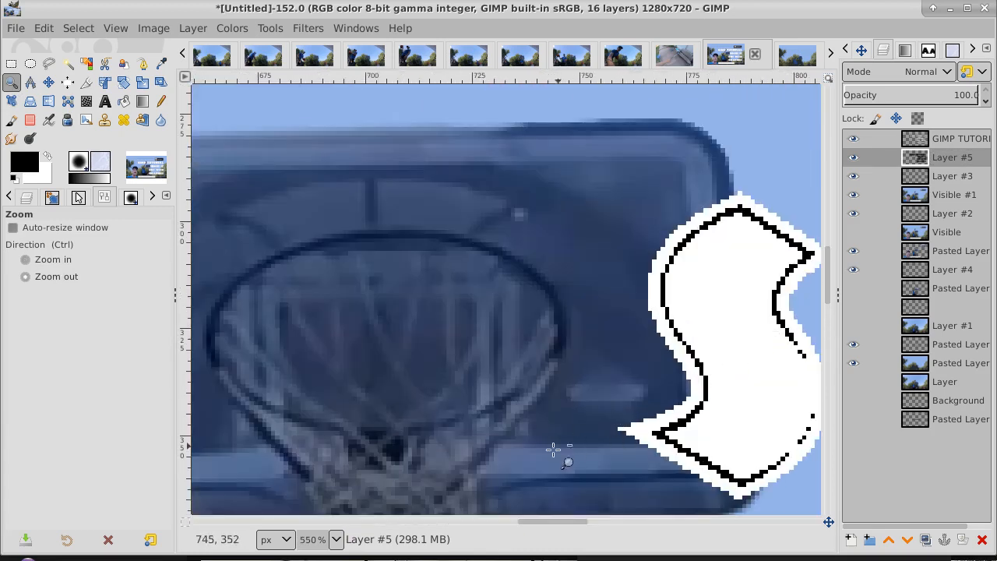
left_click_drag(541, 523, 575, 524)
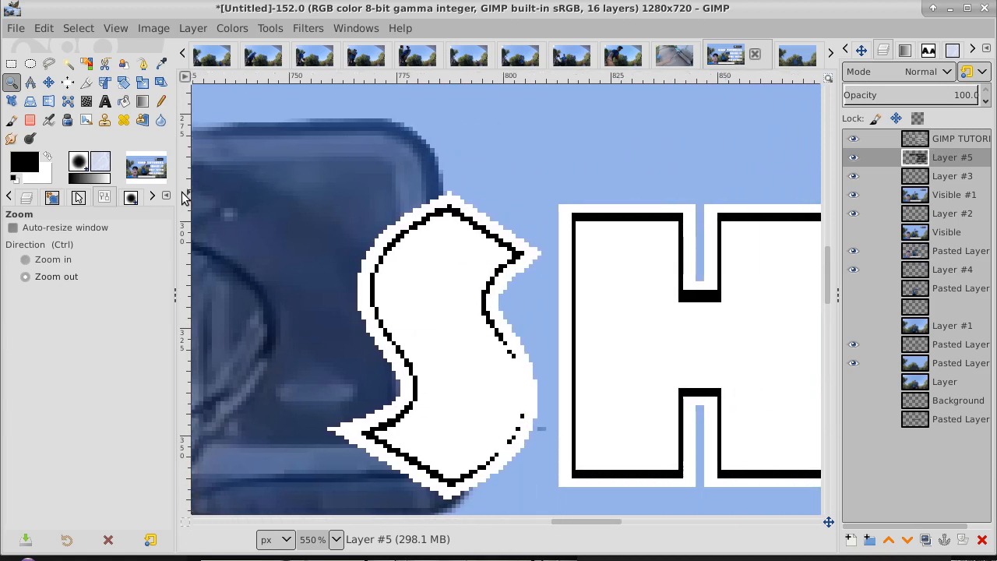
left_click(162, 101)
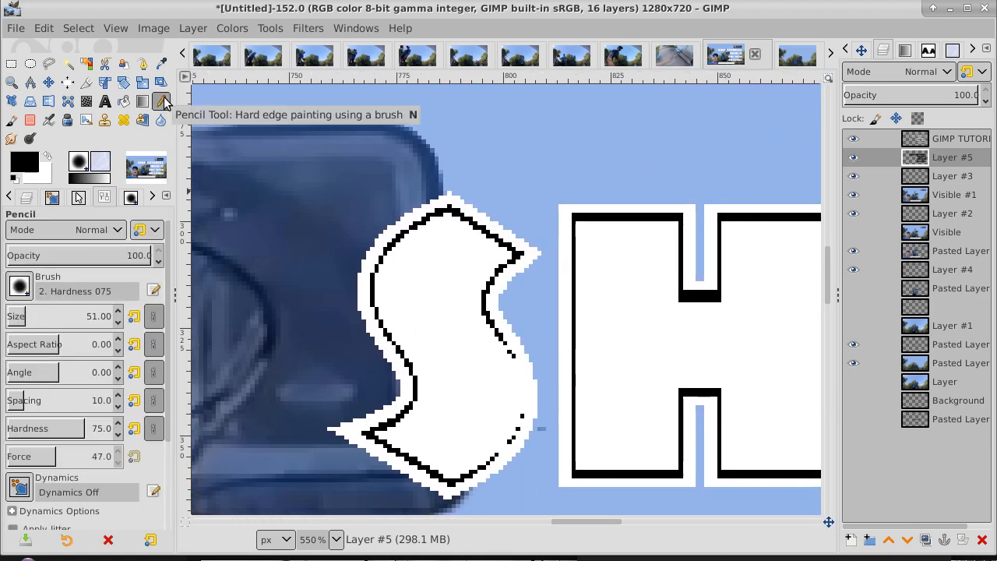
left_click(20, 286)
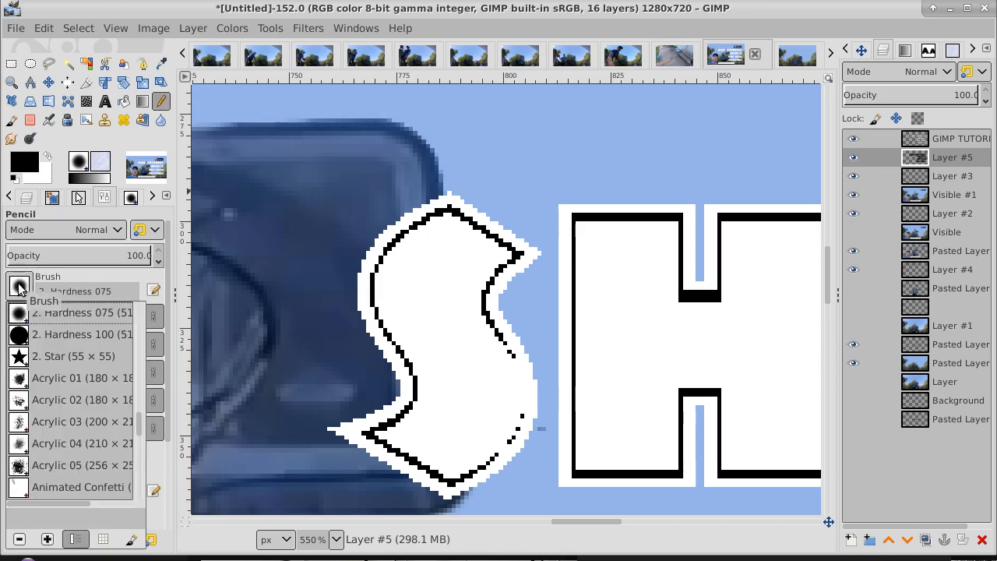
double_click(21, 327)
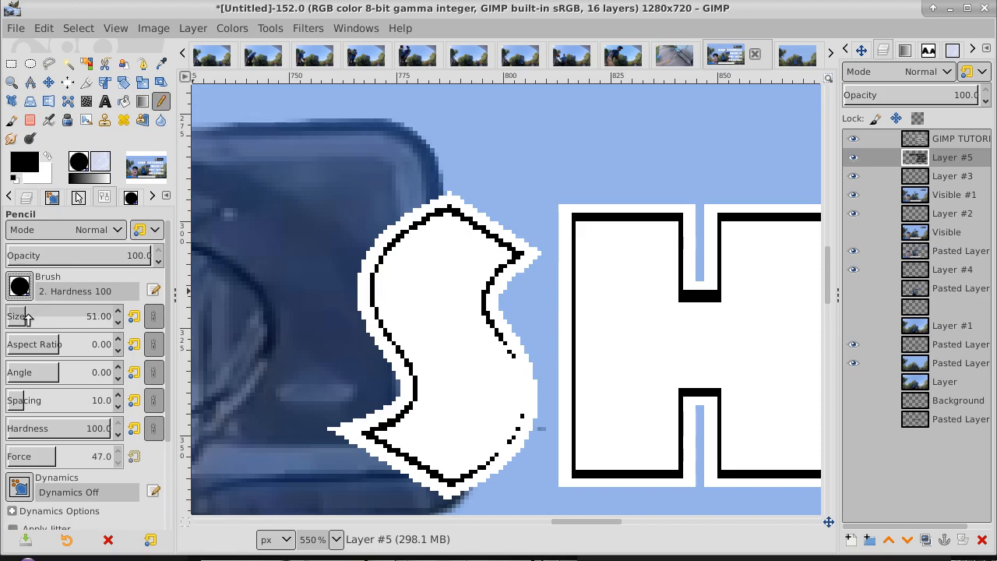
left_click_drag(26, 317, 1, 311)
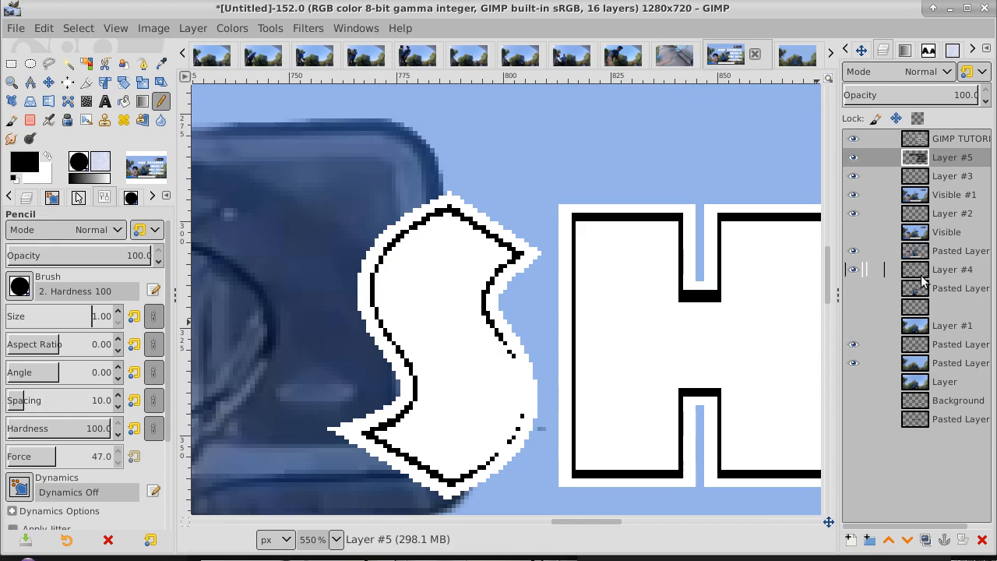
Add a transparent 1280x720 layer, pencil a black pixel into the broken inner line of the S, and raise the layer above the text layer.
left_click(850, 540)
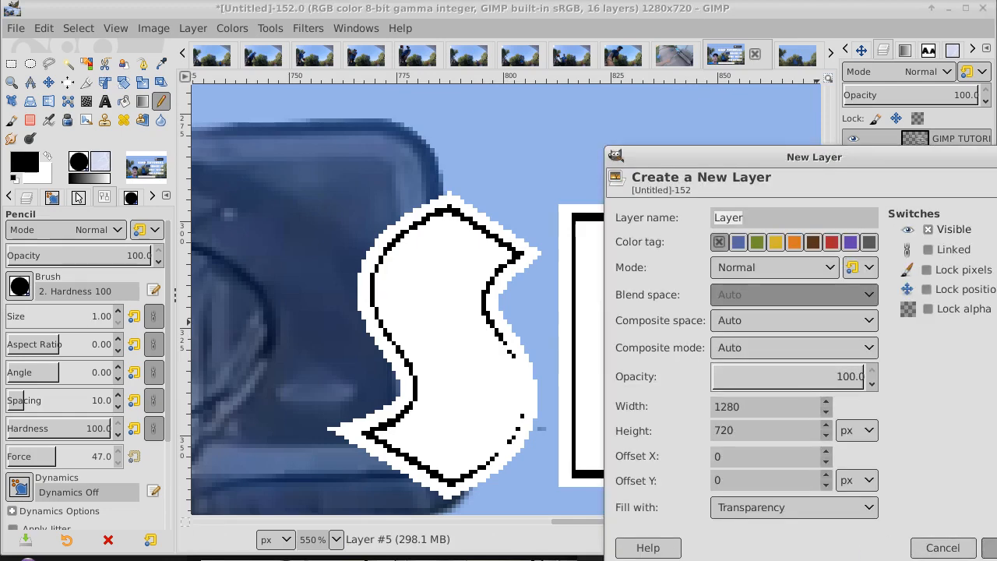
key("Return")
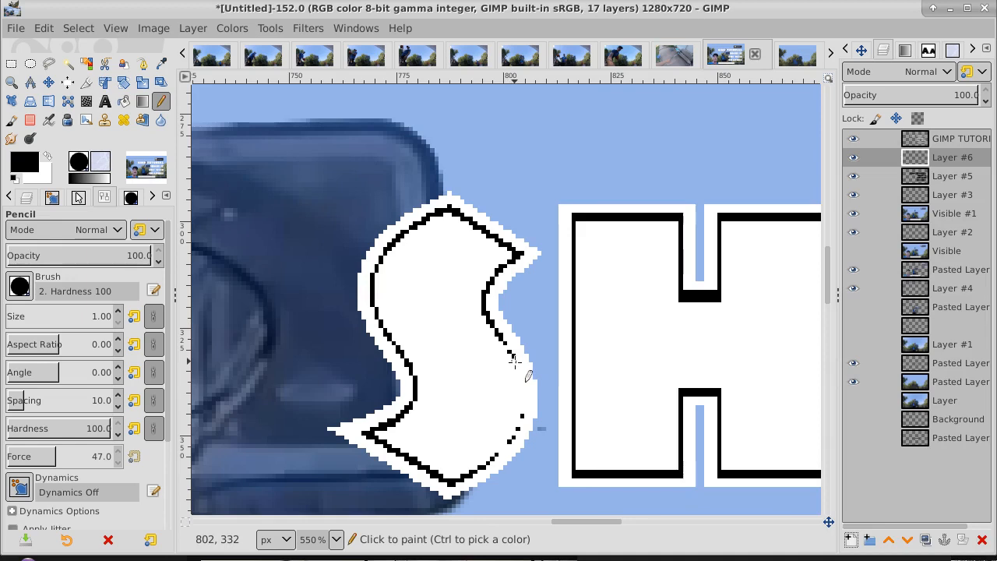
left_click(12, 83)
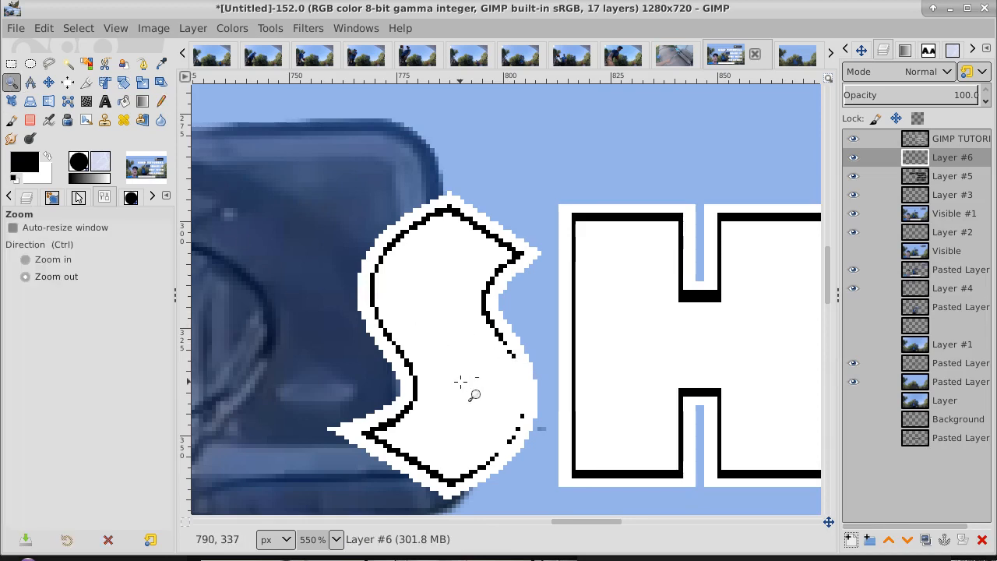
left_click(499, 404)
left_click(496, 402)
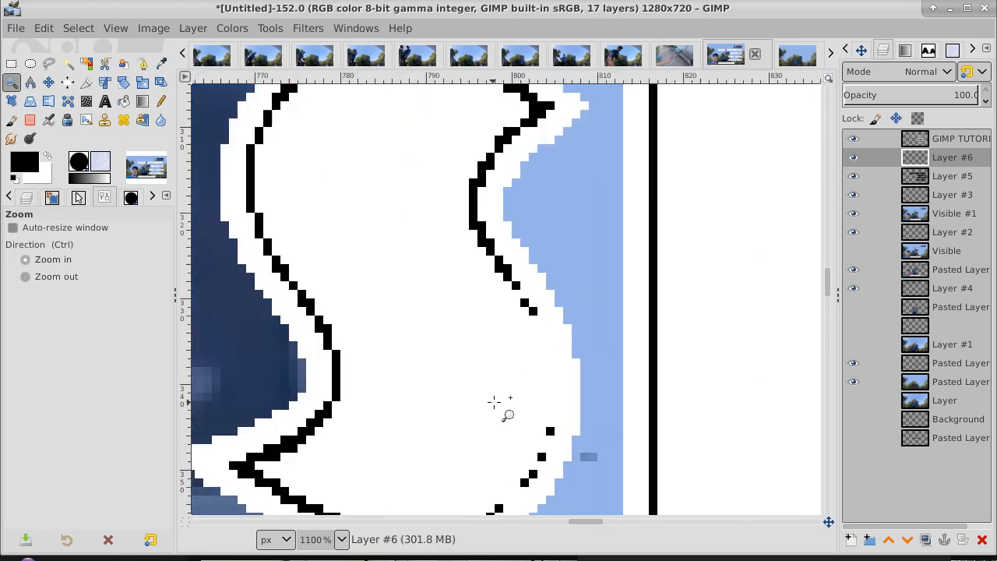
left_click(494, 402)
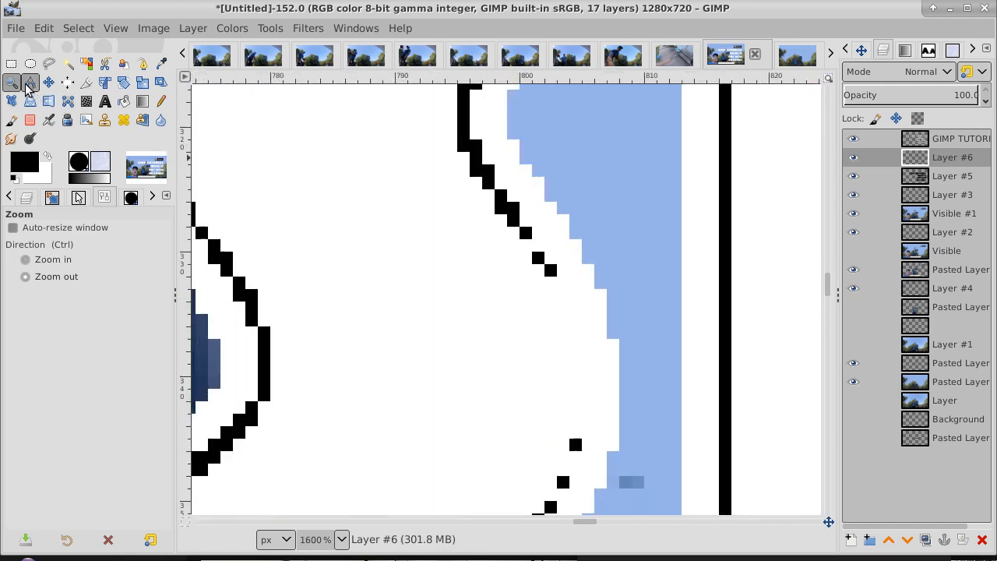
left_click(161, 100)
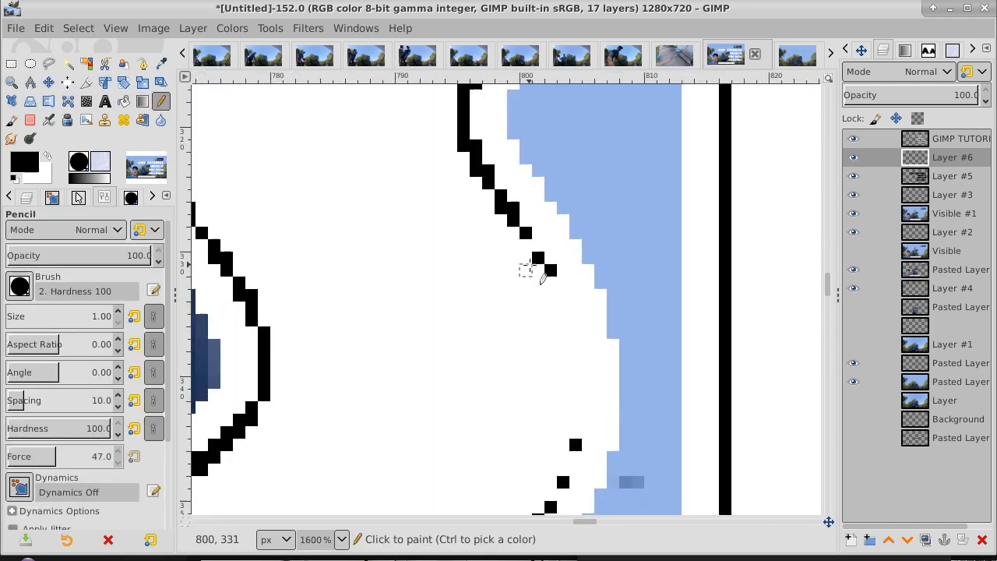
left_click(535, 242)
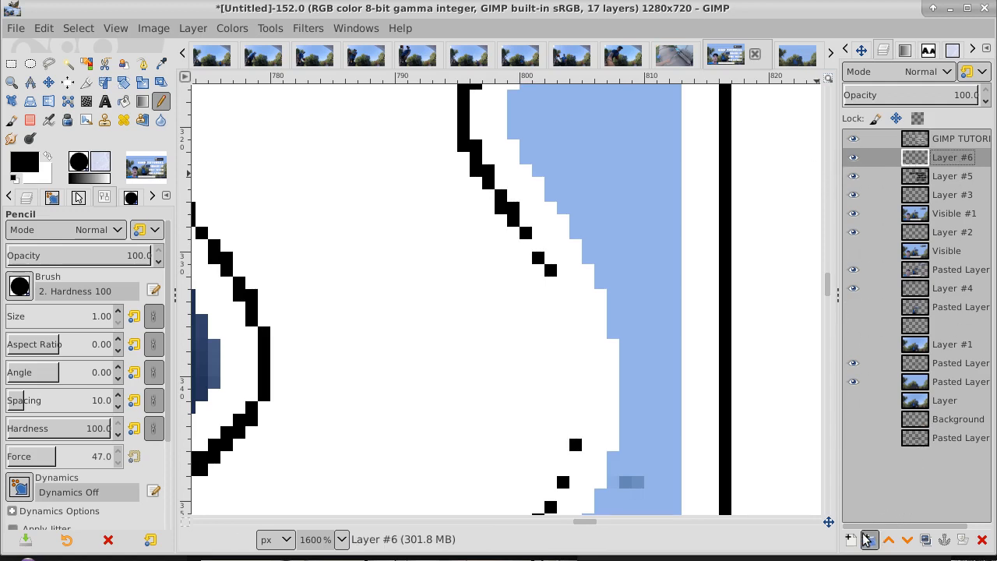
left_click(890, 540)
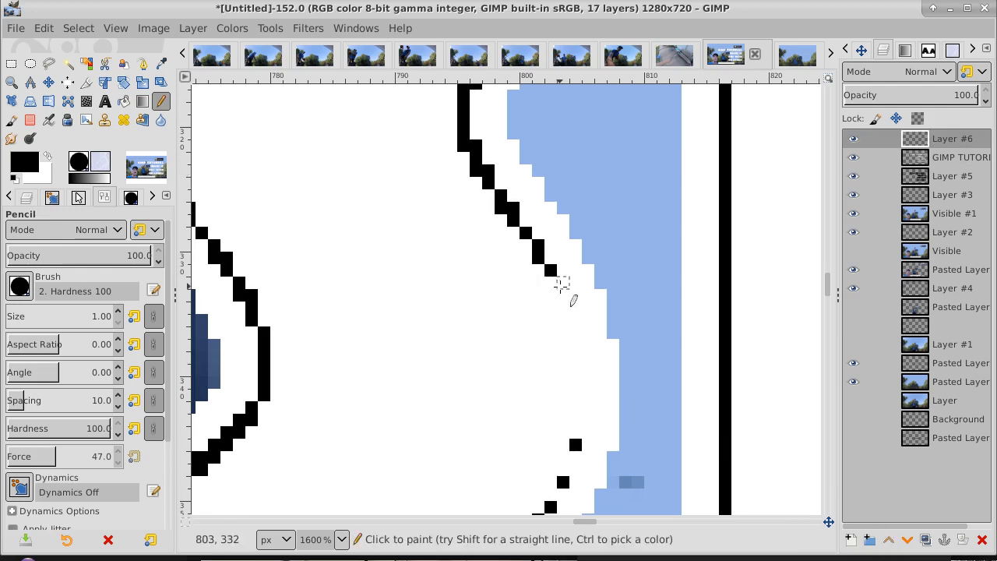
Pencil black pixels one by one along the right curve of the S to bridge the gap in its inner line.
left_click(562, 284)
left_click(562, 296)
left_click(562, 308)
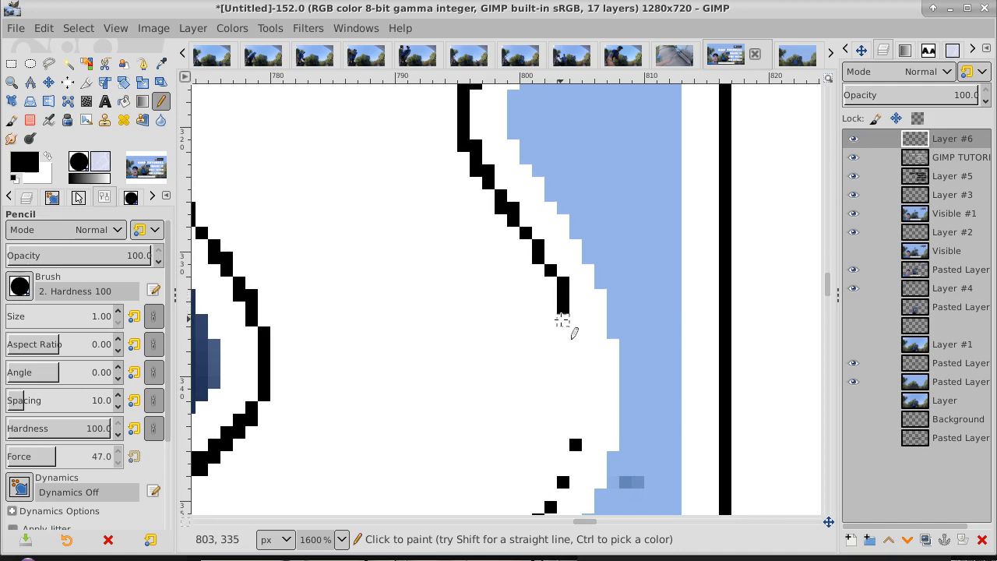
left_click(562, 320)
left_click(573, 331)
left_click(574, 344)
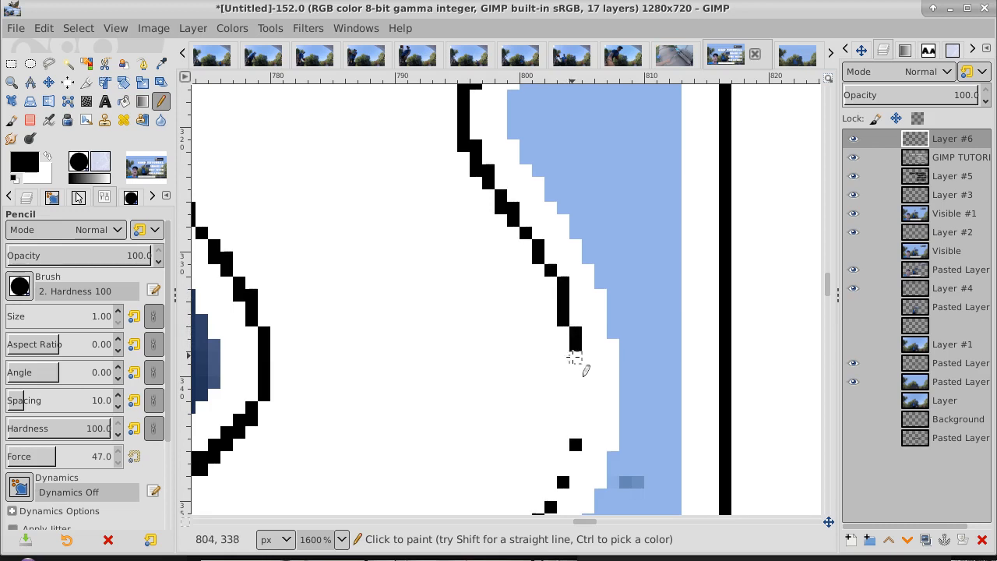
left_click(574, 357)
left_click(574, 370)
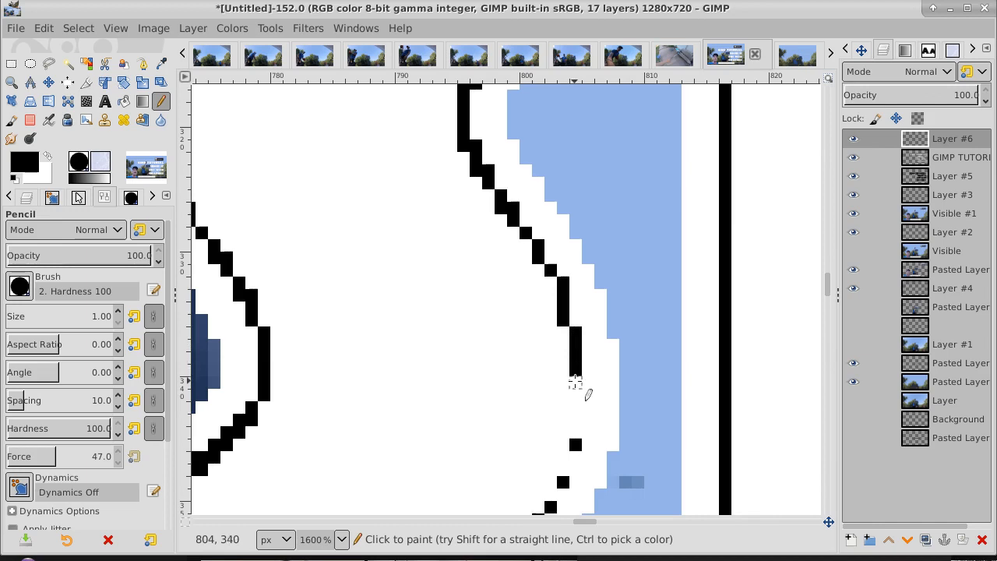
left_click(574, 383)
left_click(575, 395)
left_click(574, 408)
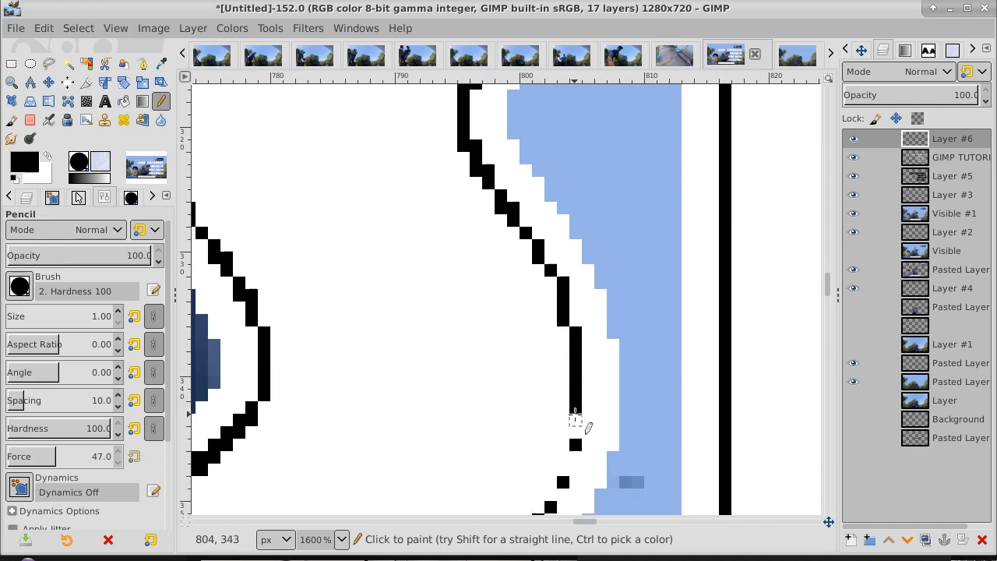
left_click(575, 420)
left_click(575, 433)
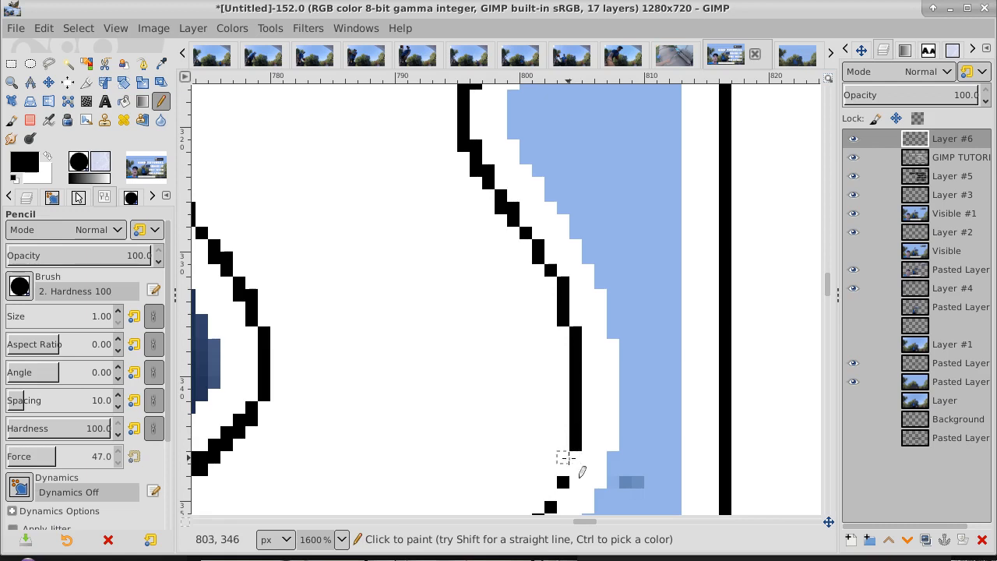
left_click(563, 457)
left_click(562, 469)
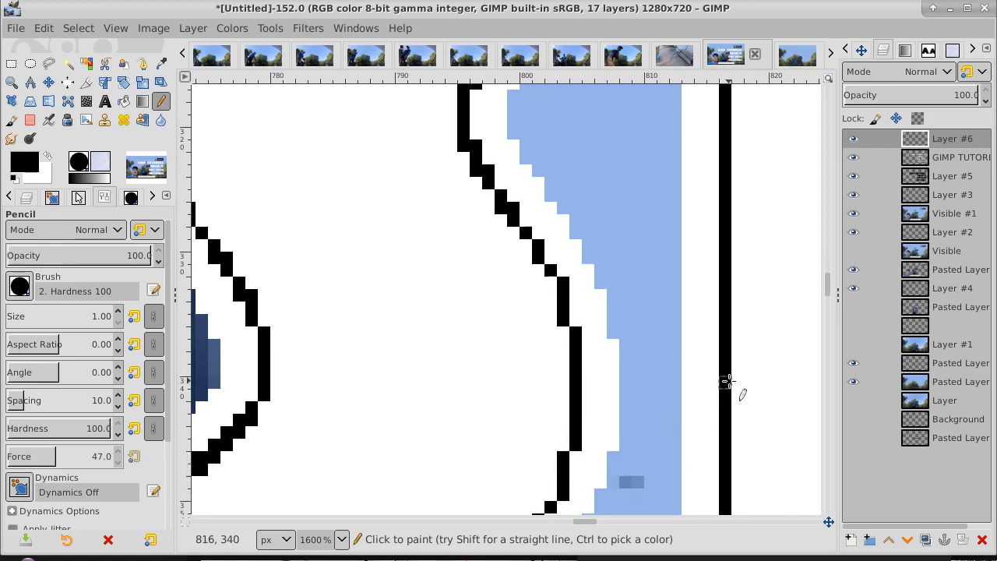
Pencil the missing black pixels into the remaining gap on the lower-right curve of the S.
mouse_move(828, 282)
left_mouse_down()
mouse_move(827, 316)
mouse_move(828, 282)
left_mouse_up()
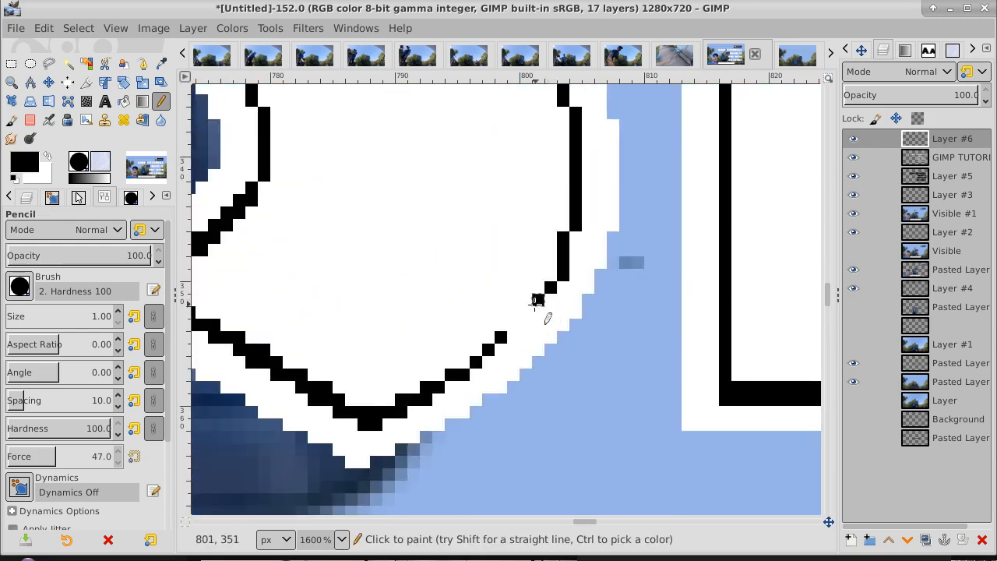
left_click(527, 313)
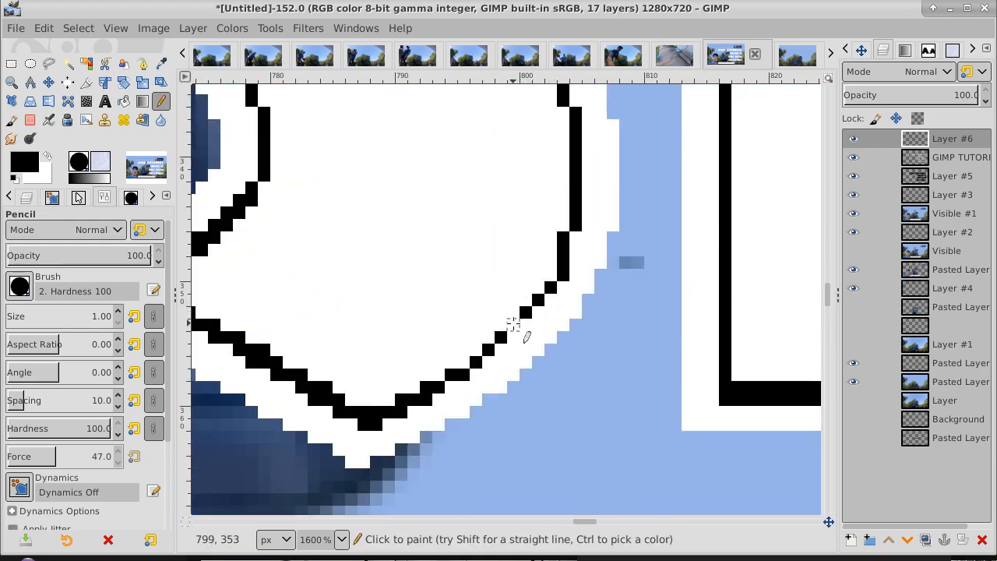
left_click(514, 325)
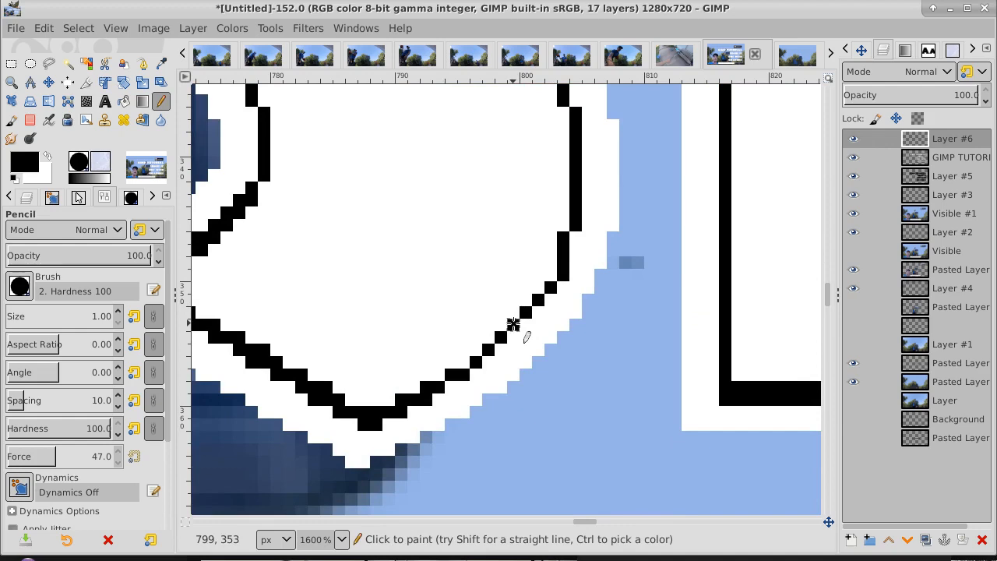
Review the repaired inner line of the S together with the surrounding lettering at 150% zoom.
left_click(13, 84)
left_click(367, 278)
left_click(367, 277)
left_click(367, 277)
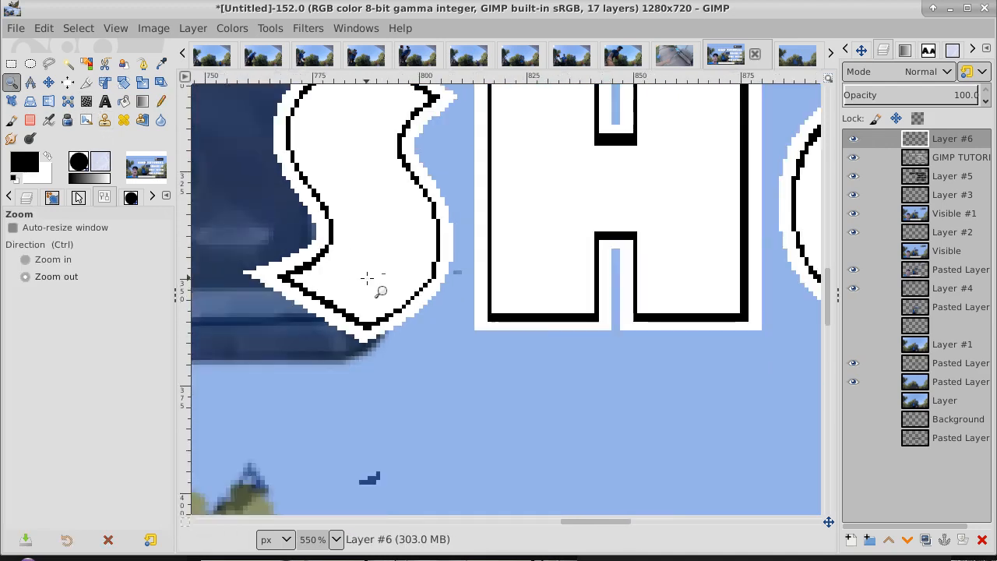
left_click(367, 277)
left_click(367, 277)
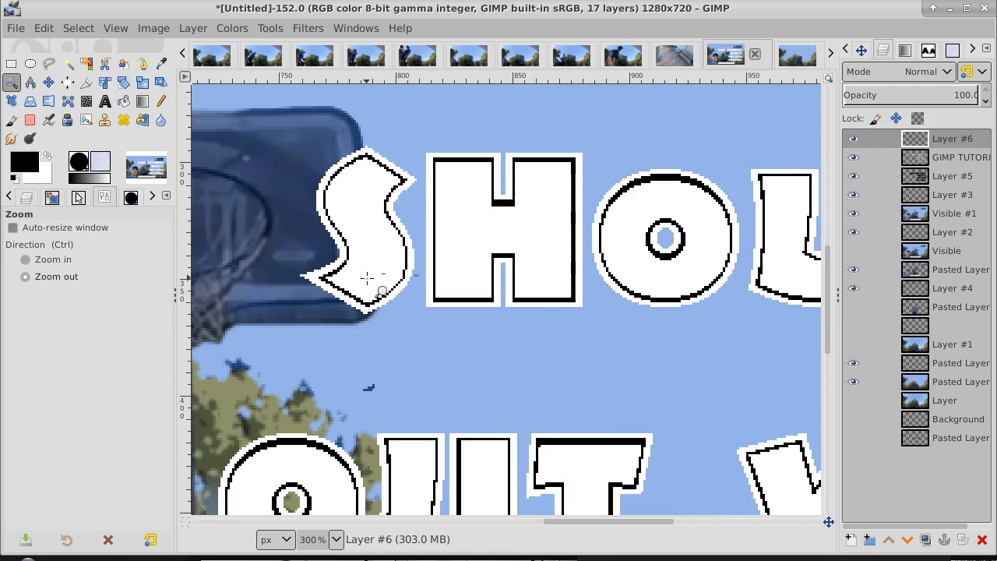
left_click(368, 278)
left_click(367, 277)
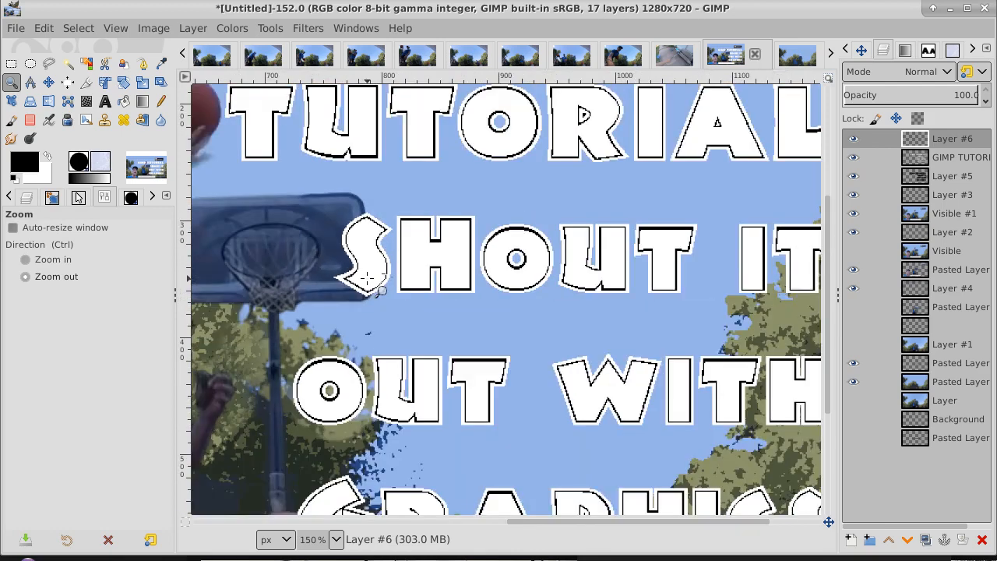
Add a new transparent layer at the top of the layer stack.
left_click(367, 277)
left_click(367, 277)
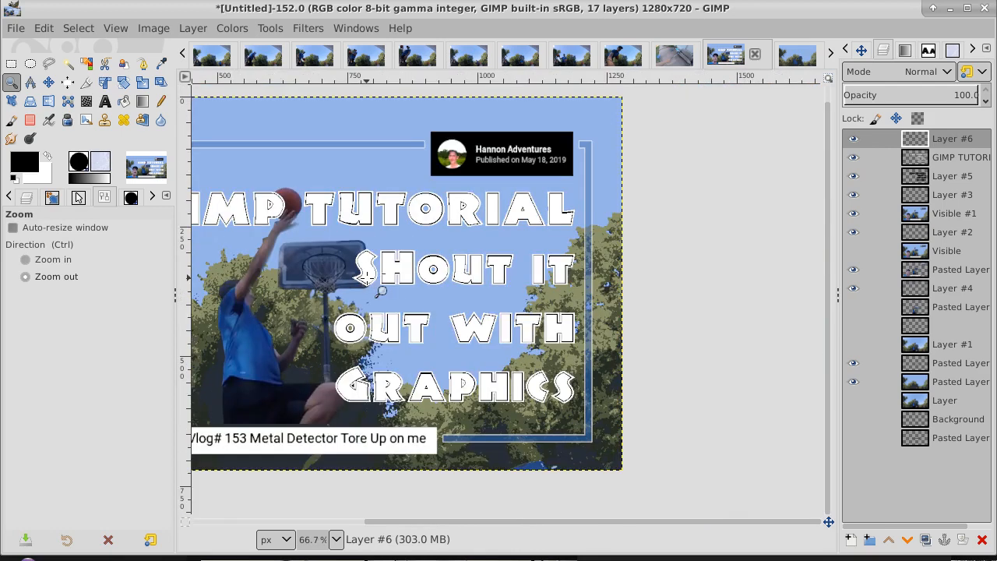
left_click_drag(474, 523, 332, 507)
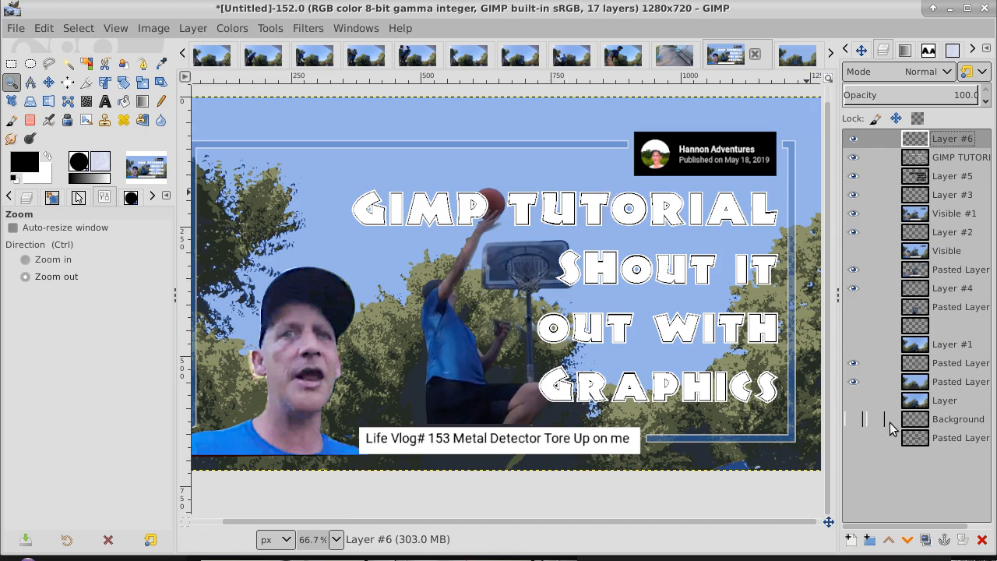
left_click(851, 540)
left_click(992, 548)
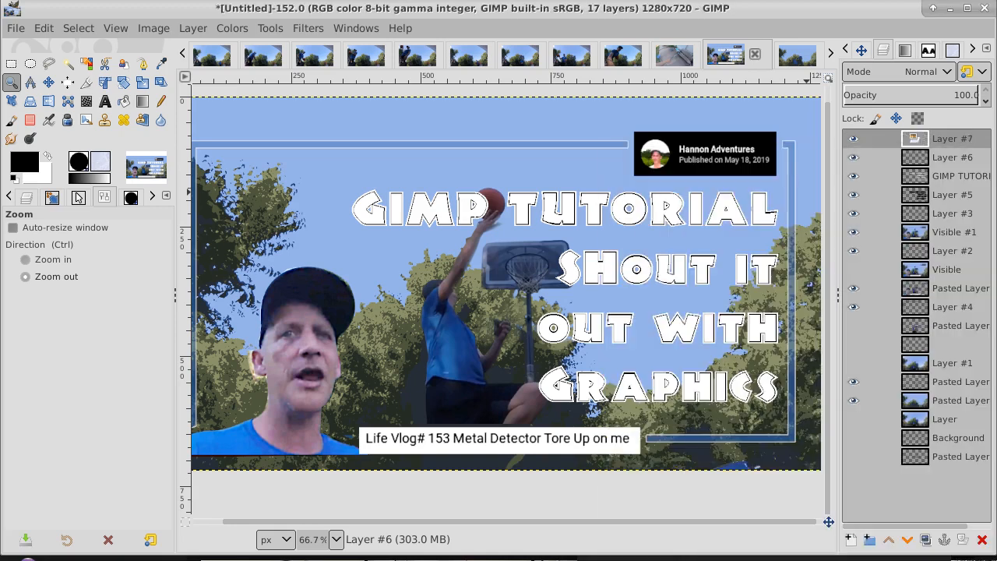
Merge Layer #6 down into the GIMP TUTORIAL text layer, merge that into Layer #5, and check the merged layer by toggling its visibility.
left_click(966, 177)
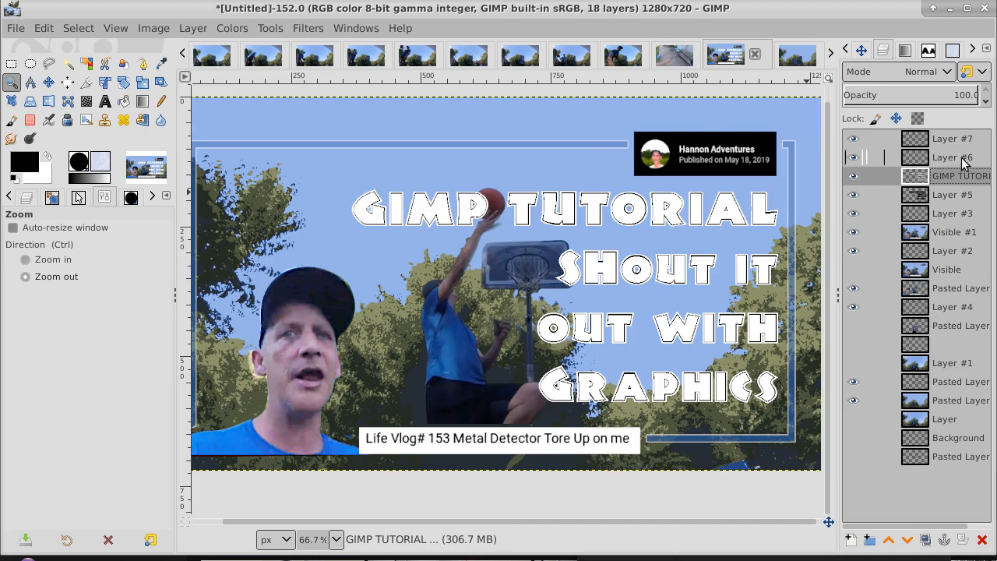
left_click(961, 160)
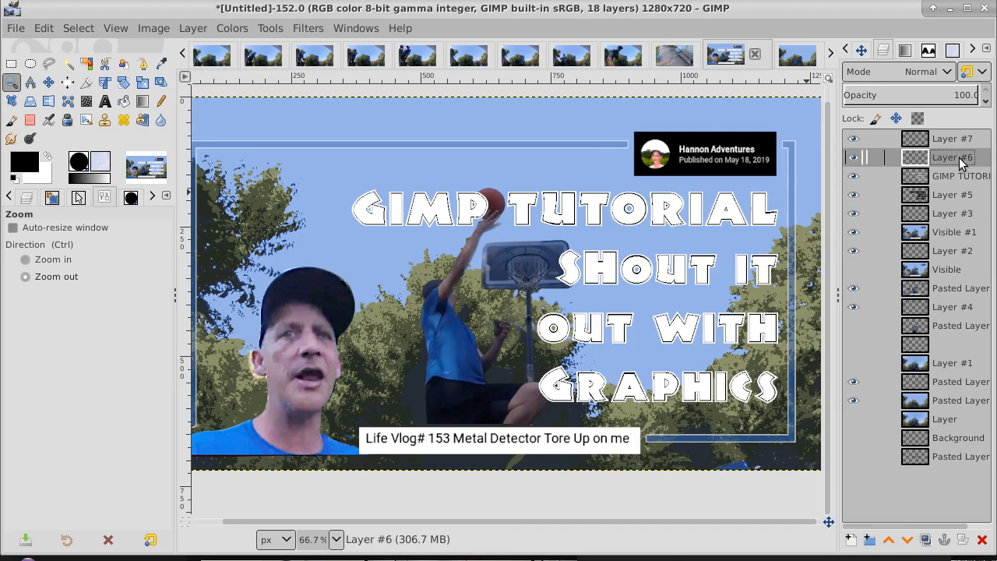
right_click(960, 160)
left_click(929, 205)
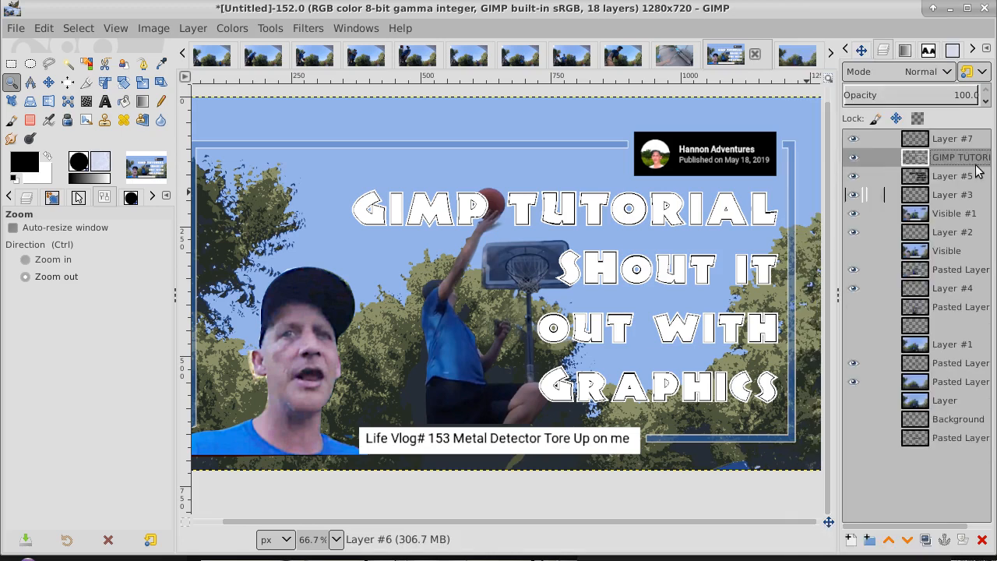
right_click(974, 160)
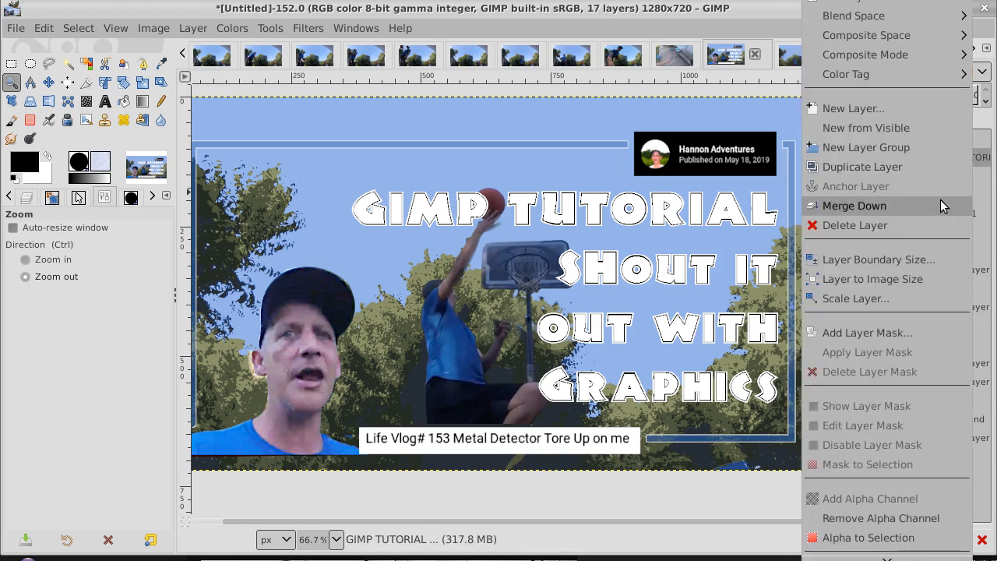
left_click(941, 204)
left_click(855, 159)
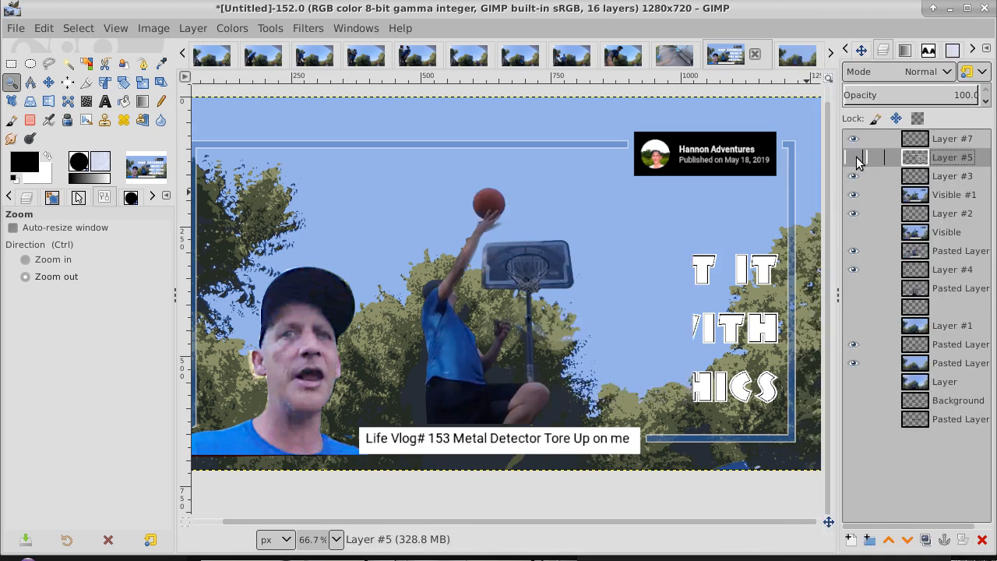
left_click(856, 159)
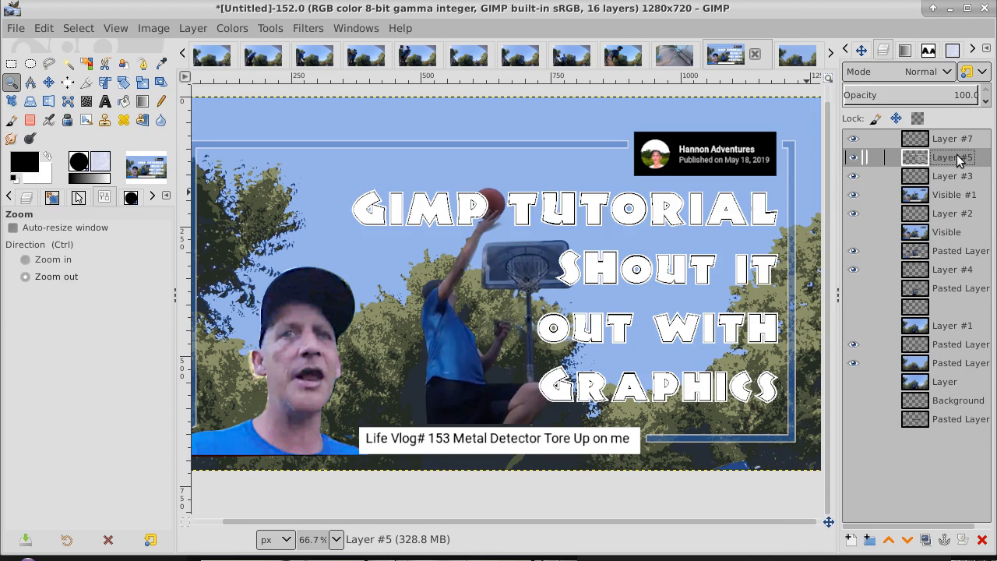
Try to fuzzy-select the insides of the letters of GIMP on Layer #5, adding each letter to the selection.
left_click(67, 63)
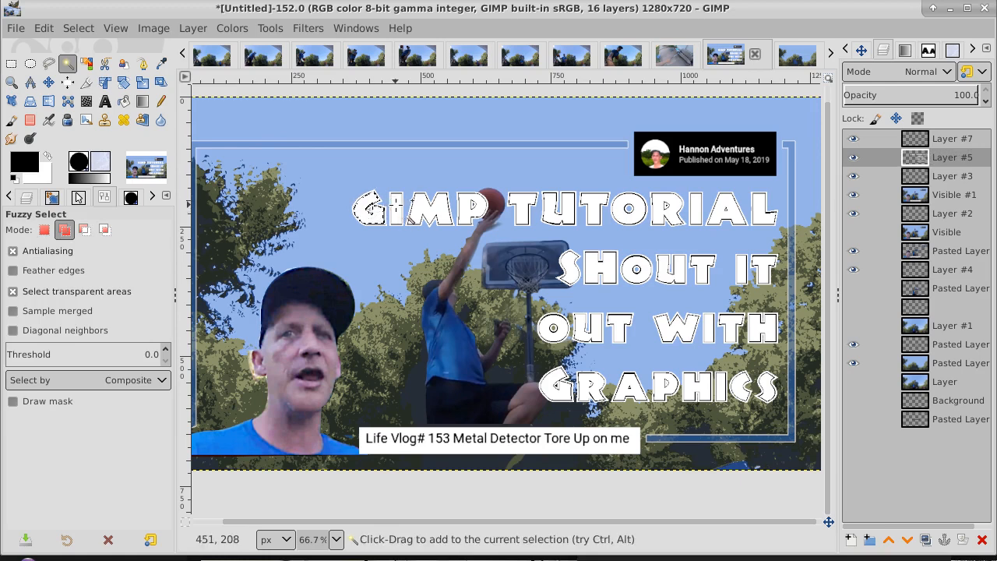
left_click(65, 229)
left_click(425, 210)
left_click(470, 209)
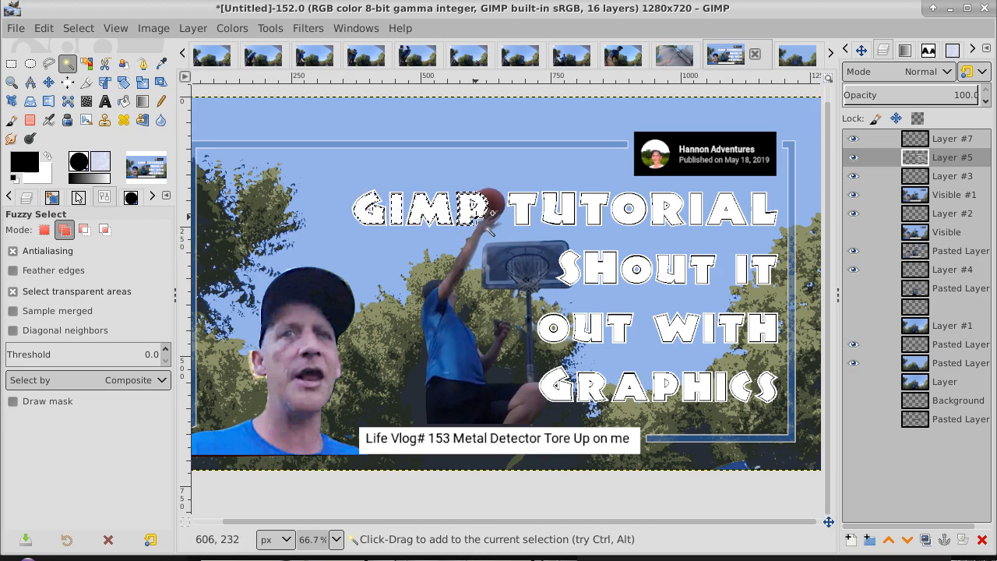
Inspect the selected P of GIMP at 550% zoom and drop the selection around it.
left_click(11, 82)
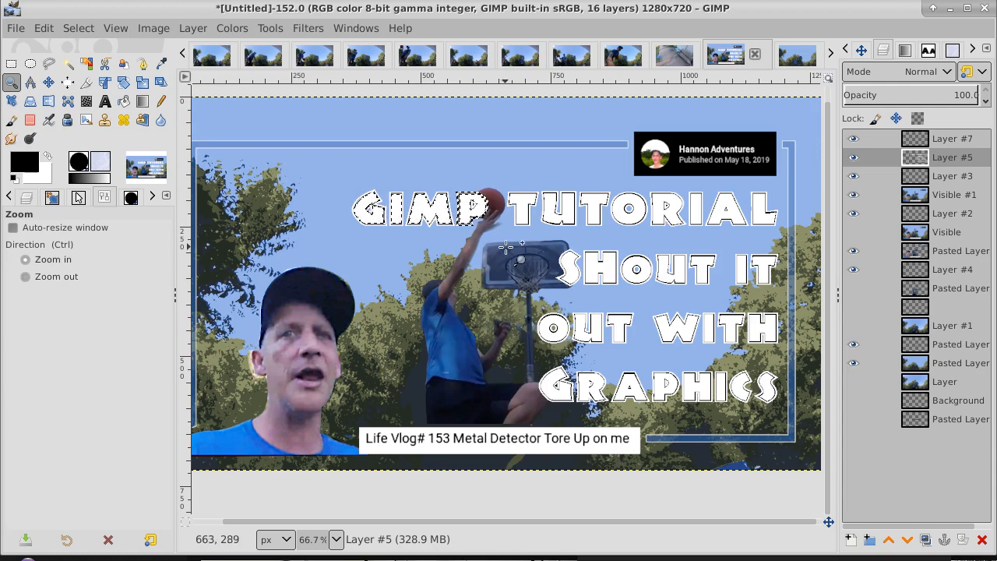
left_click(483, 218)
left_click(483, 218)
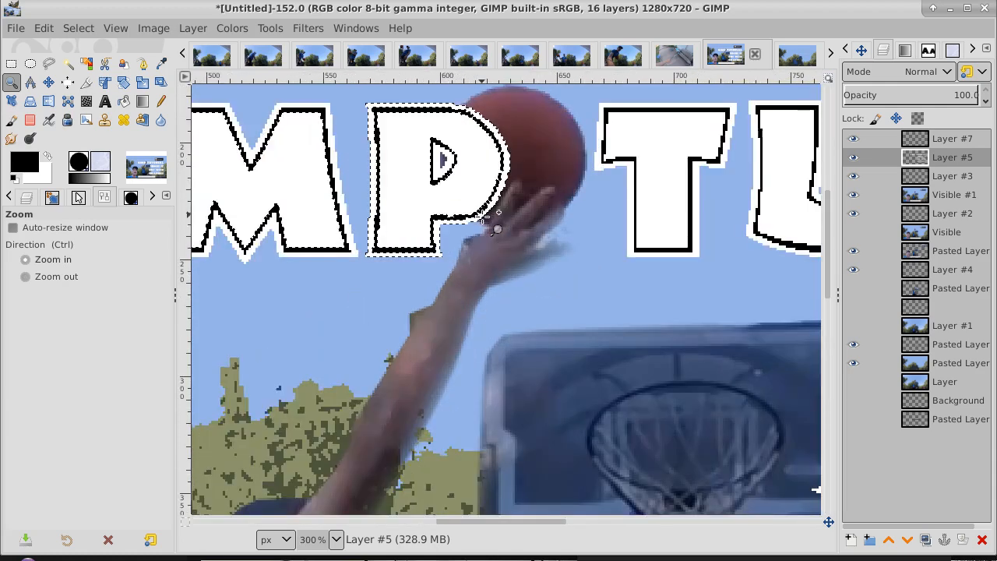
left_click(483, 218)
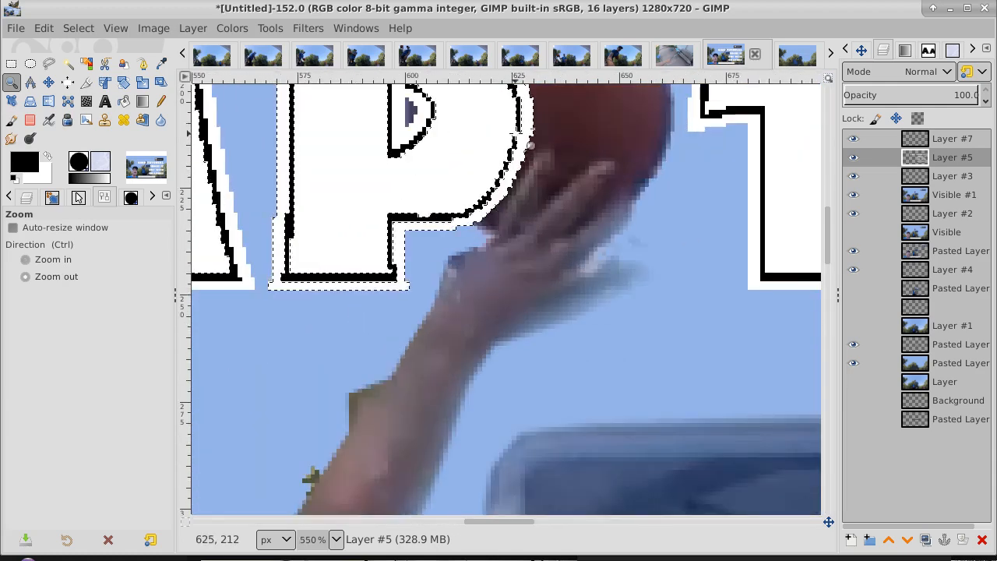
left_click_drag(829, 251, 829, 231)
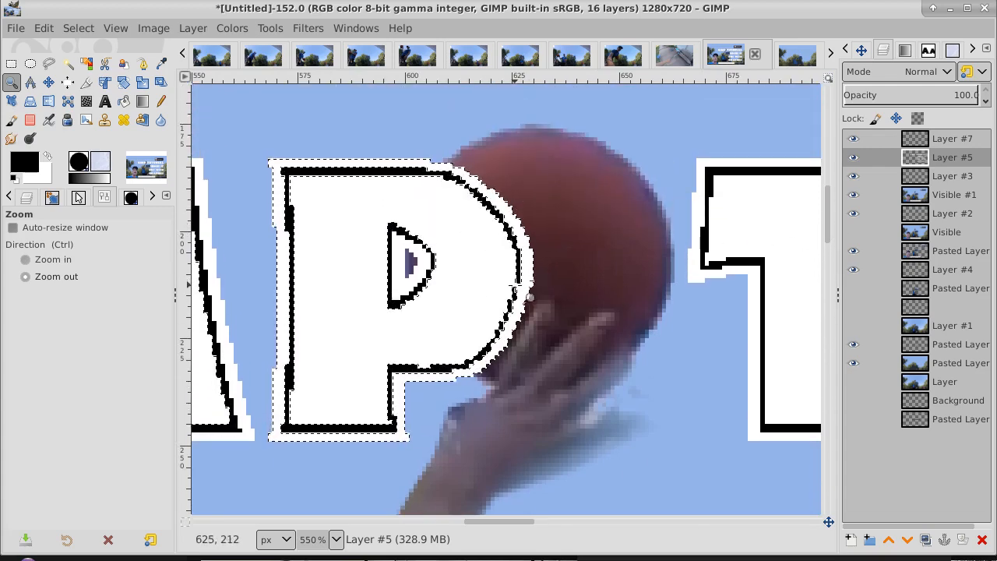
key("ctrl+shift+a")
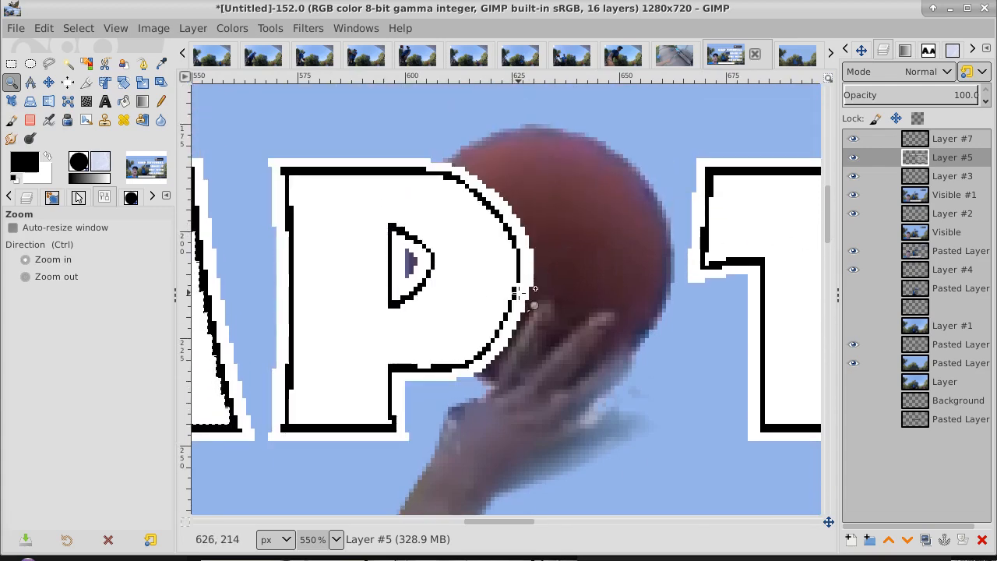
Switch to the Pencil tool and clear the remaining letter selection.
left_click(161, 102)
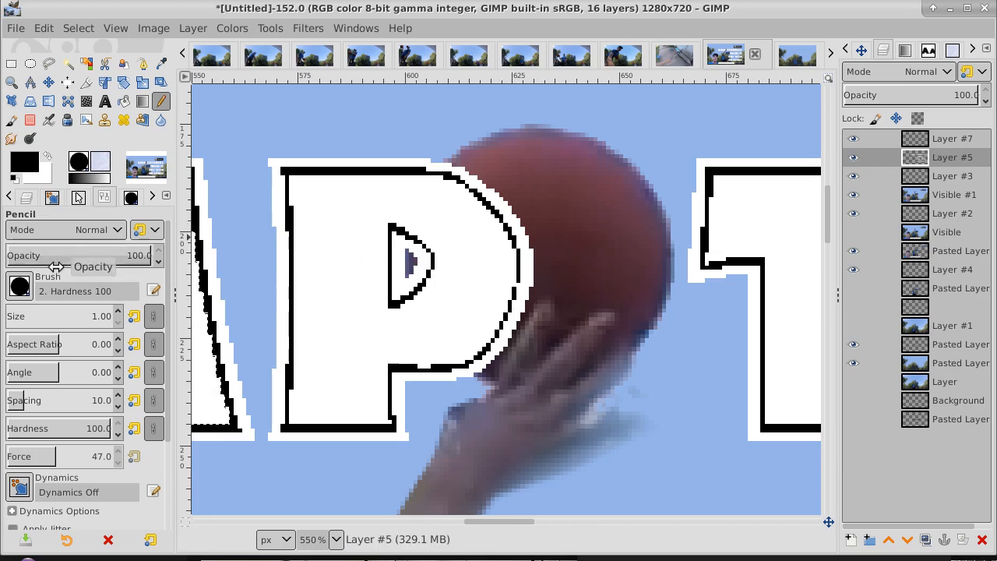
left_click(853, 139)
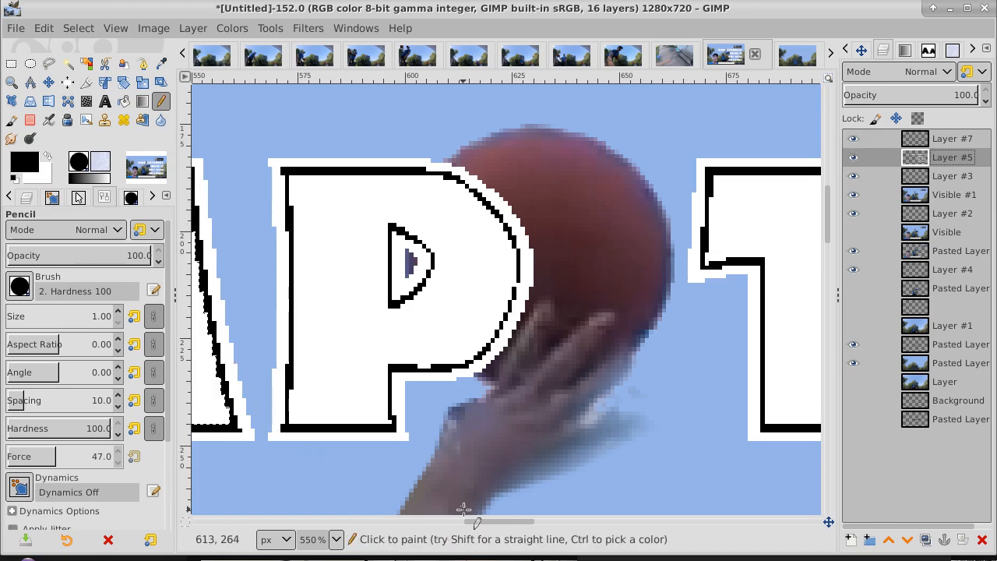
mouse_move(473, 522)
left_mouse_down()
mouse_move(403, 527)
mouse_move(465, 530)
left_mouse_up()
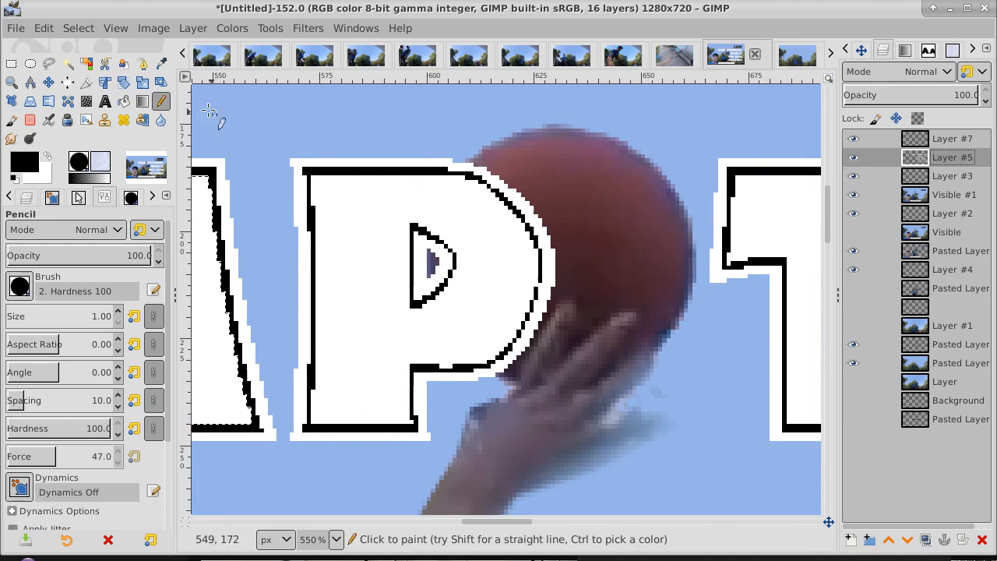
left_click(89, 30)
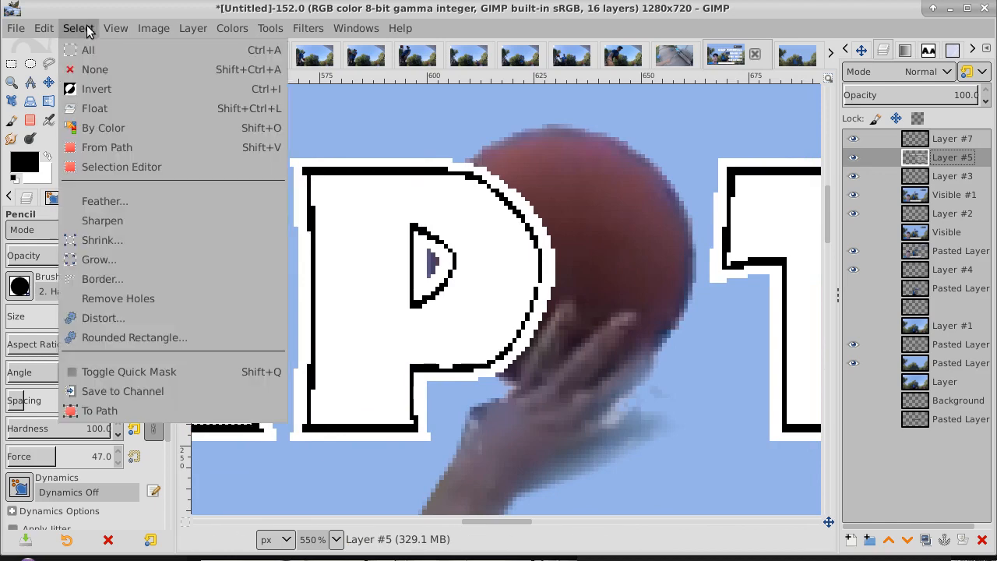
left_click(92, 69)
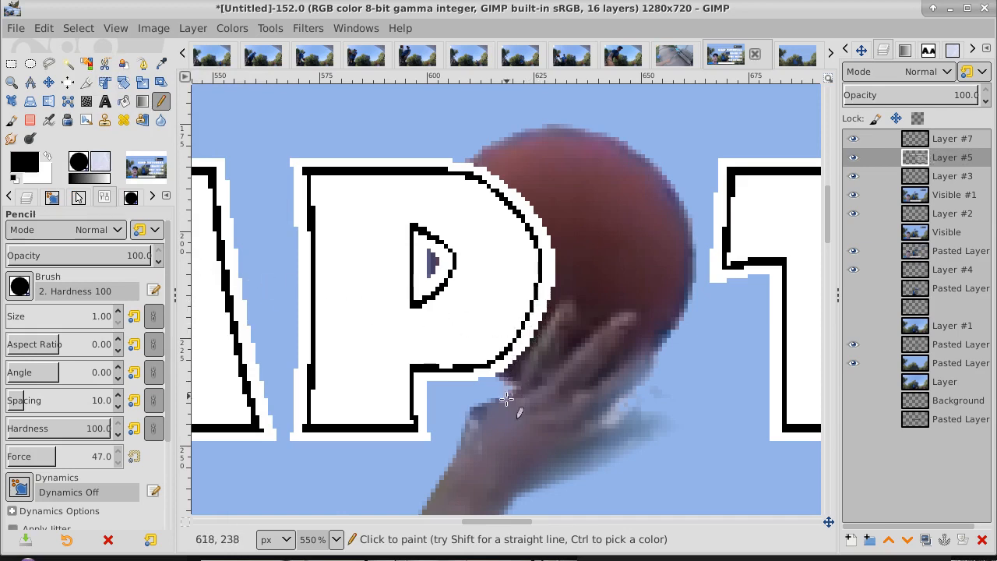
Pencil the missing black vertical lines into the R of GRAPHICS, closing the inner bowl and the edge between its legs.
left_click_drag(469, 523, 539, 528)
left_click_drag(557, 522, 704, 527)
left_click_drag(831, 208, 822, 406)
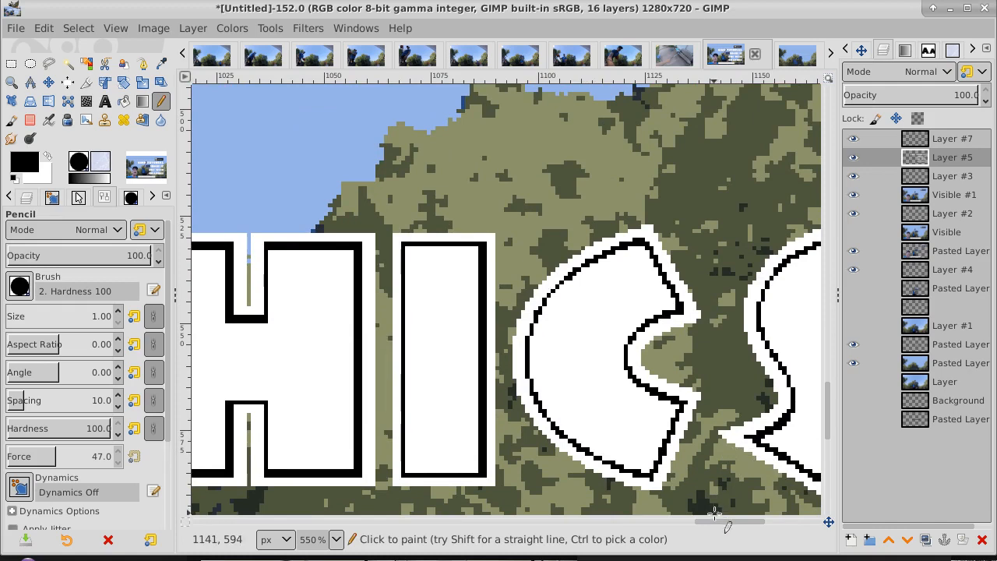
left_click_drag(712, 522, 571, 519)
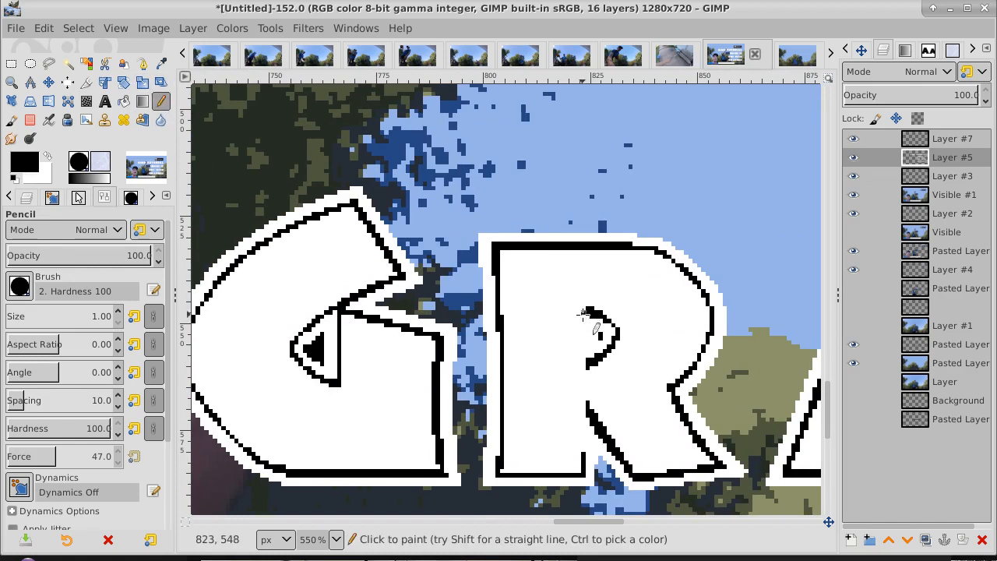
left_click_drag(583, 313, 584, 363)
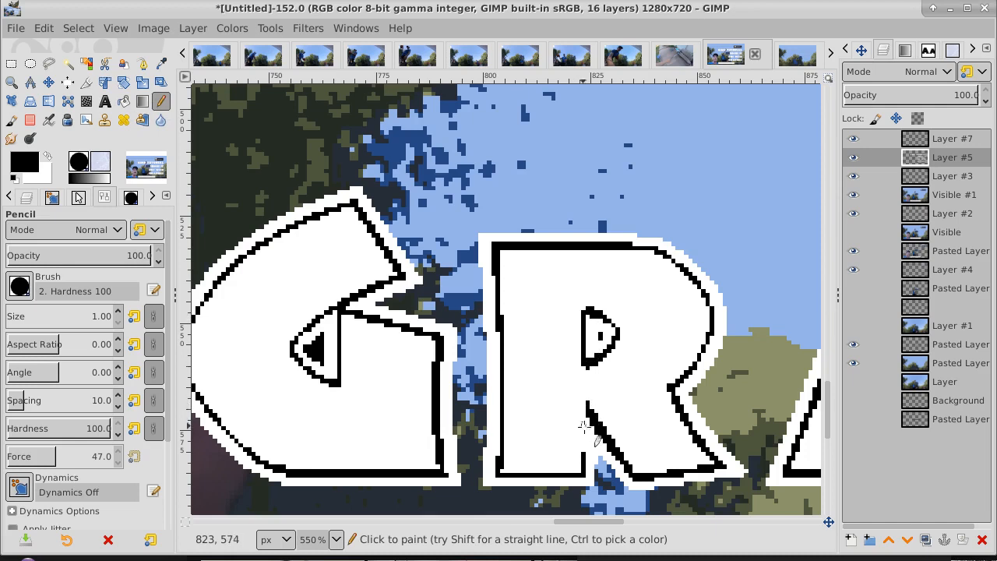
left_click_drag(584, 421, 584, 454)
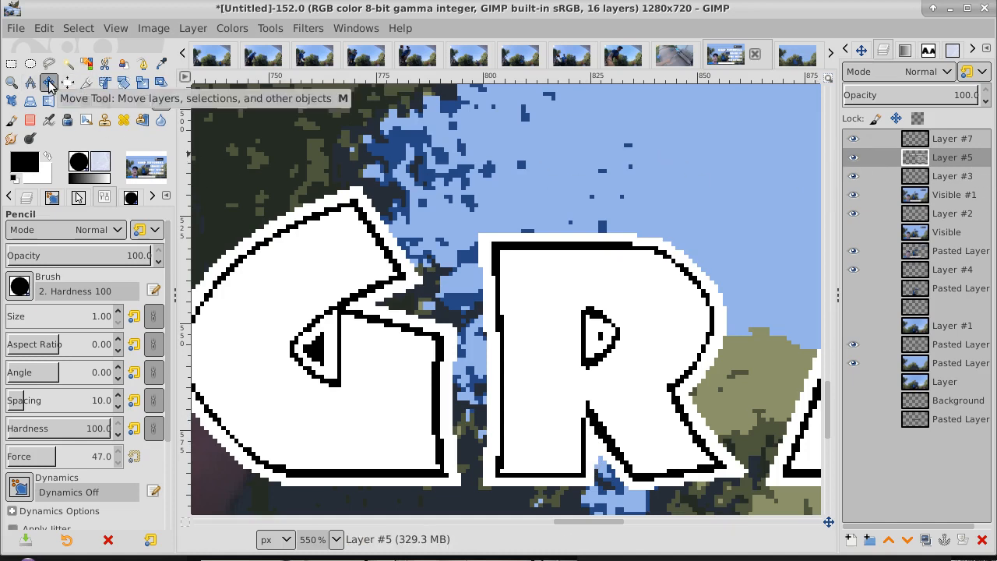
Review the inner lines of the GRAPHICS row and the rest of the lettering while zooming out to 66.7%.
left_click(12, 82)
left_click(336, 231)
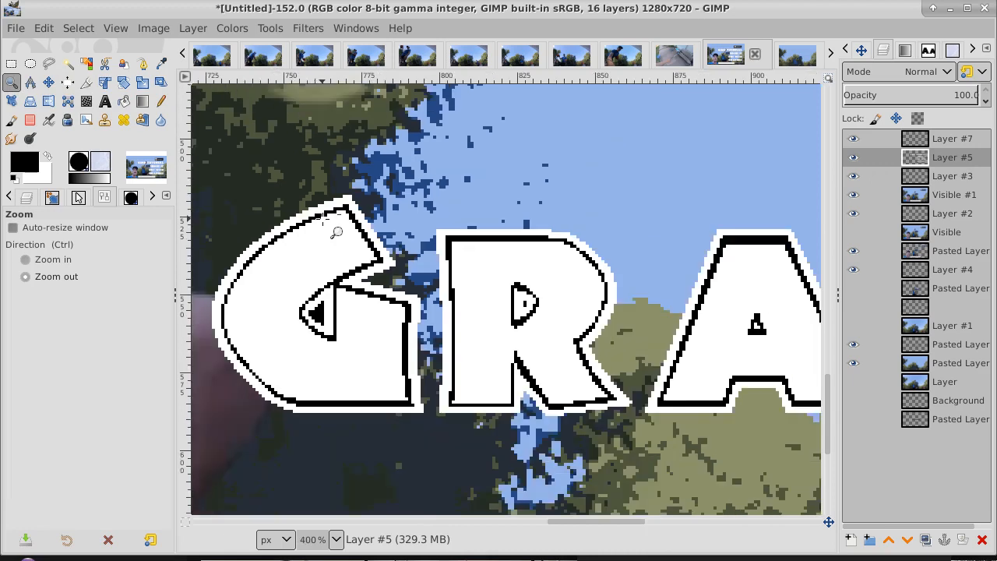
left_click(336, 232)
left_click(335, 232)
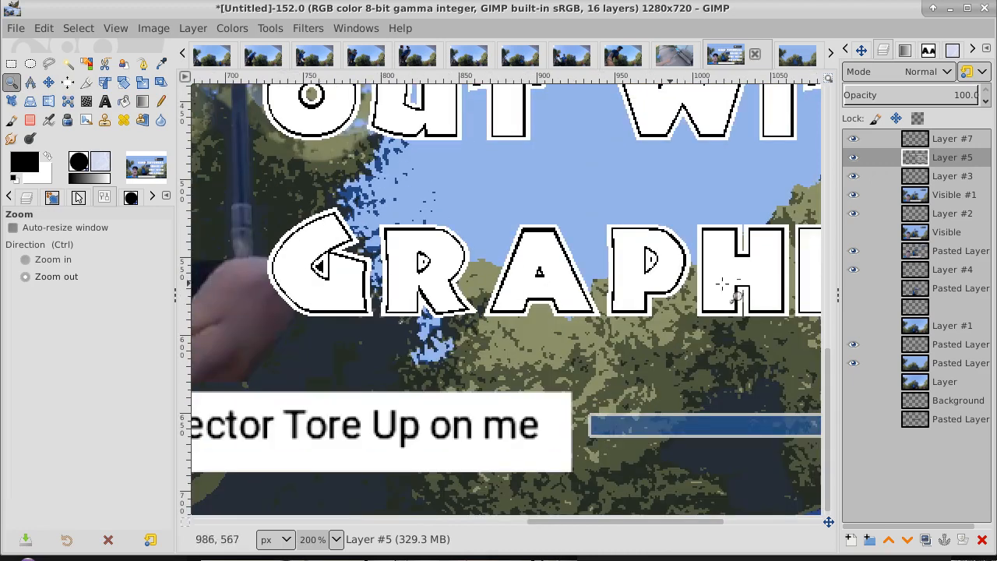
left_click(568, 211)
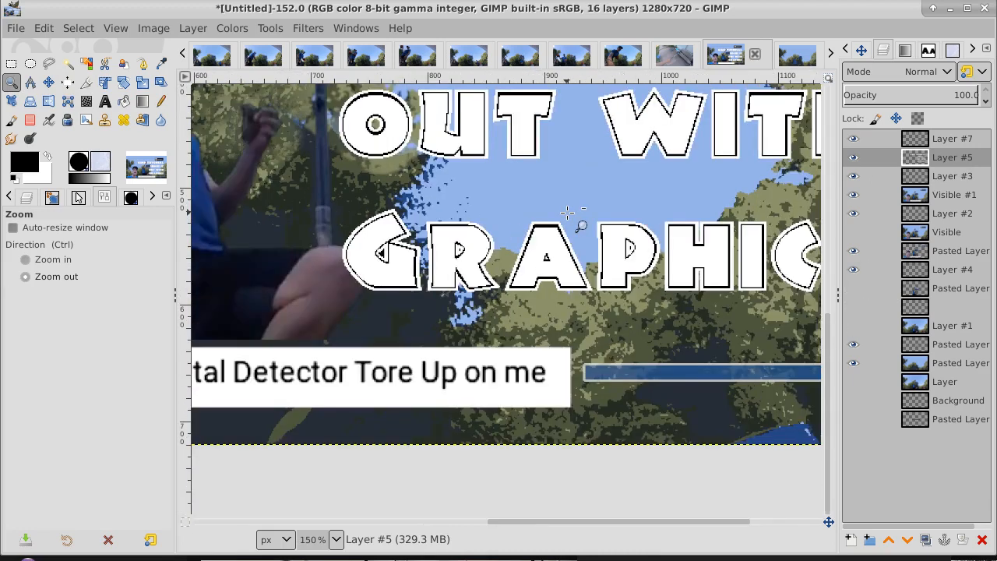
left_click_drag(509, 523, 565, 526)
left_click(657, 283)
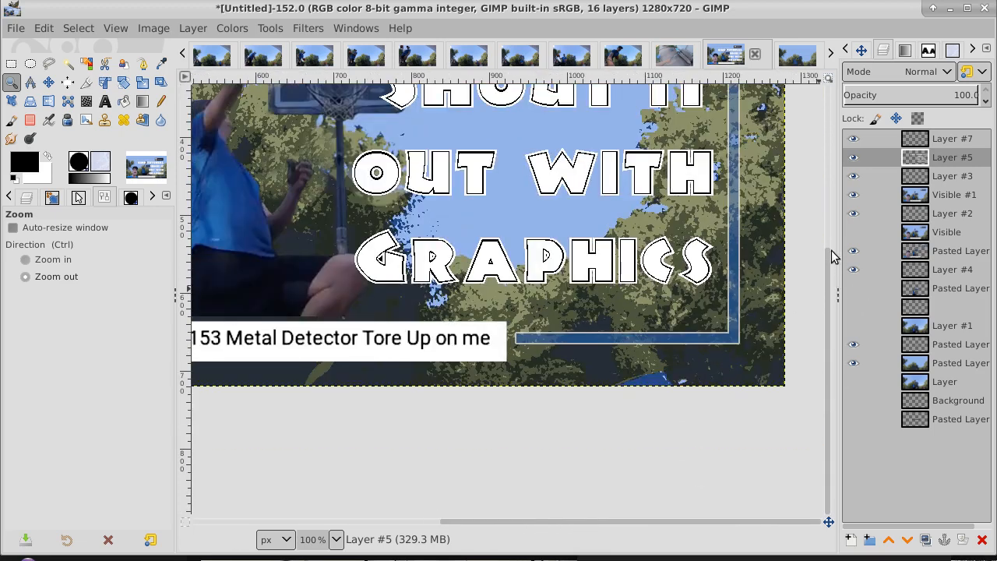
left_click_drag(828, 262, 829, 203)
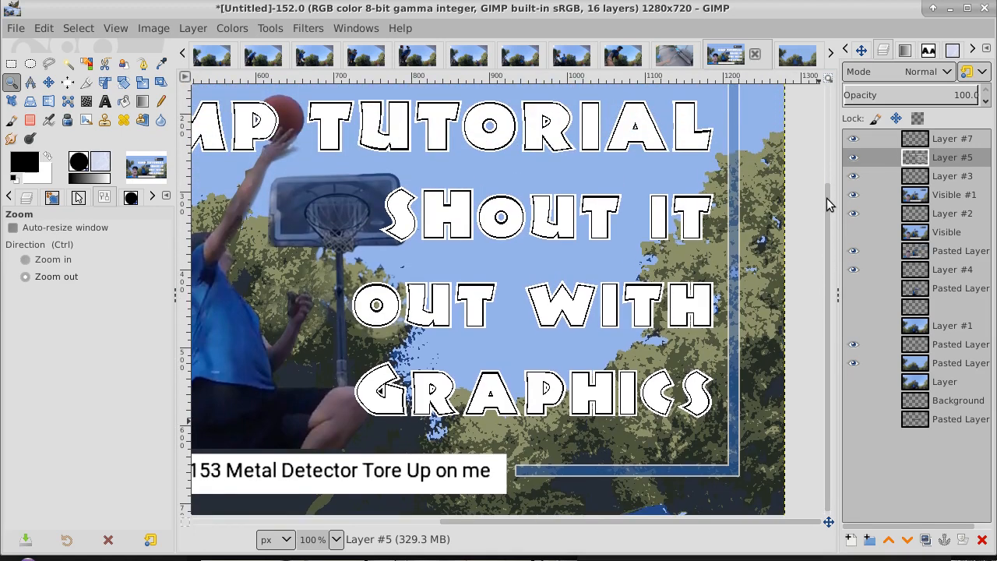
left_click(619, 417)
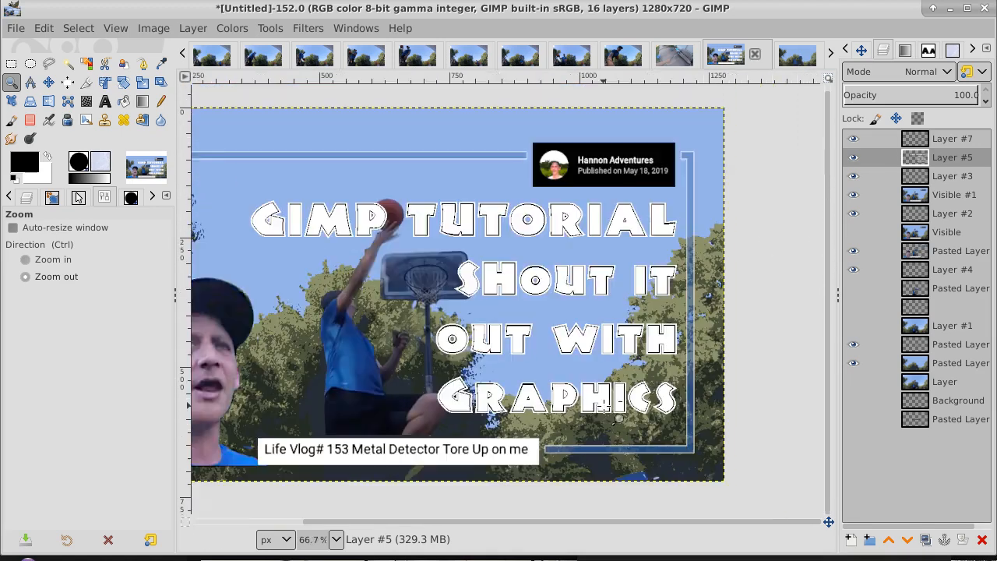
Fuzzy-select the interiors of the remaining letters in GIMP TUTORIAL and SHOUT IT on Layer #5, adding to the current selection.
left_click(67, 64)
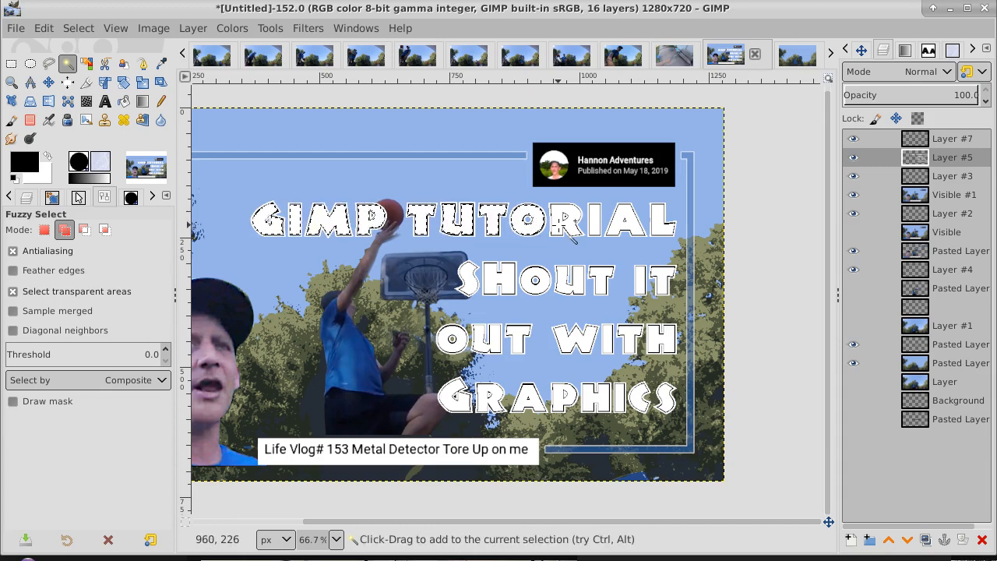
left_click(601, 229)
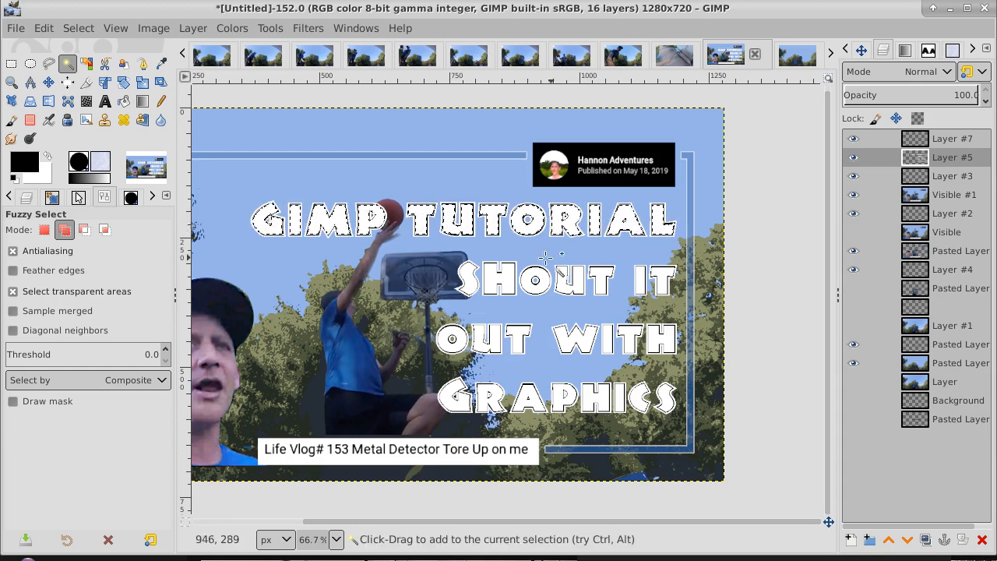
left_click(509, 295)
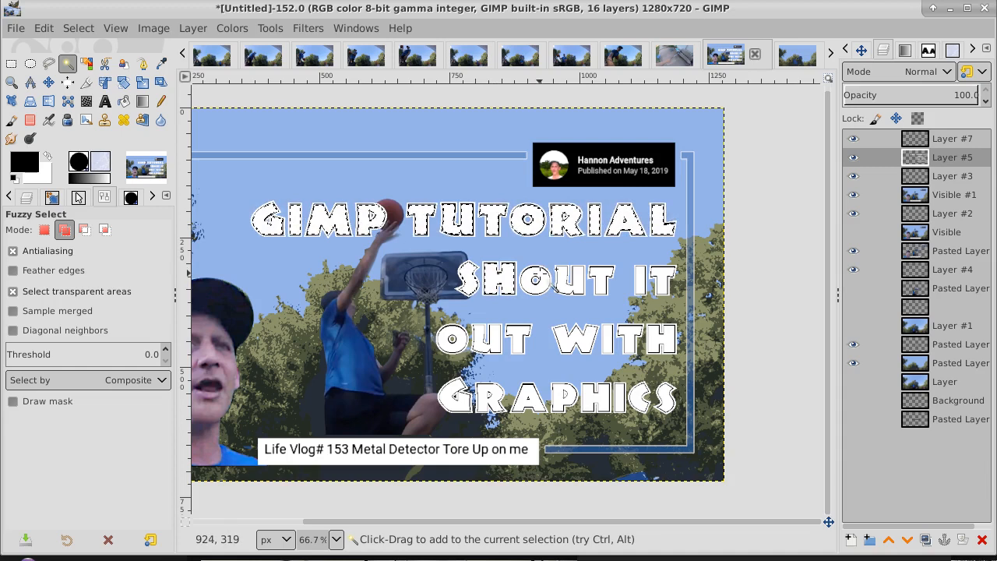
left_click(540, 275)
left_click(572, 290)
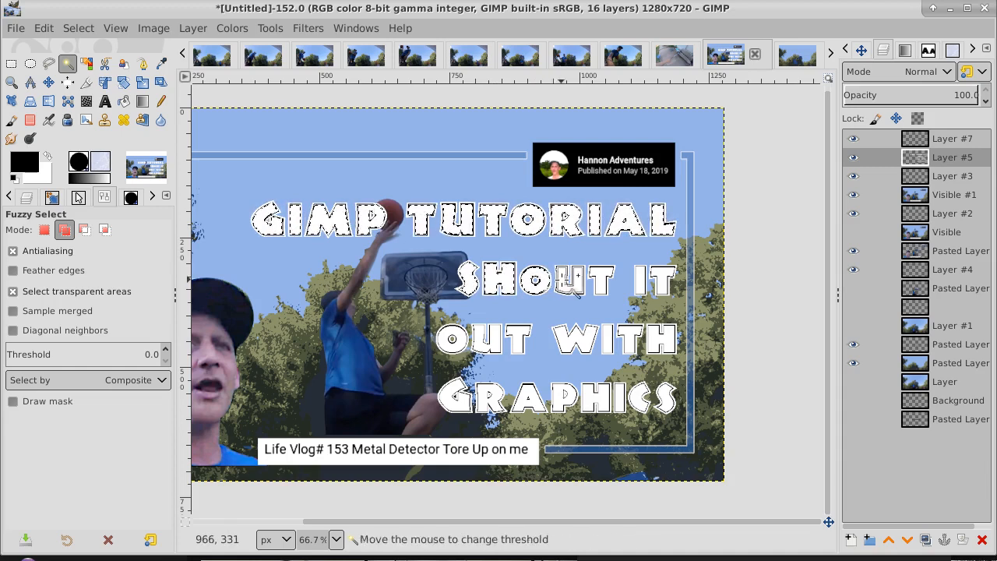
left_click(603, 279)
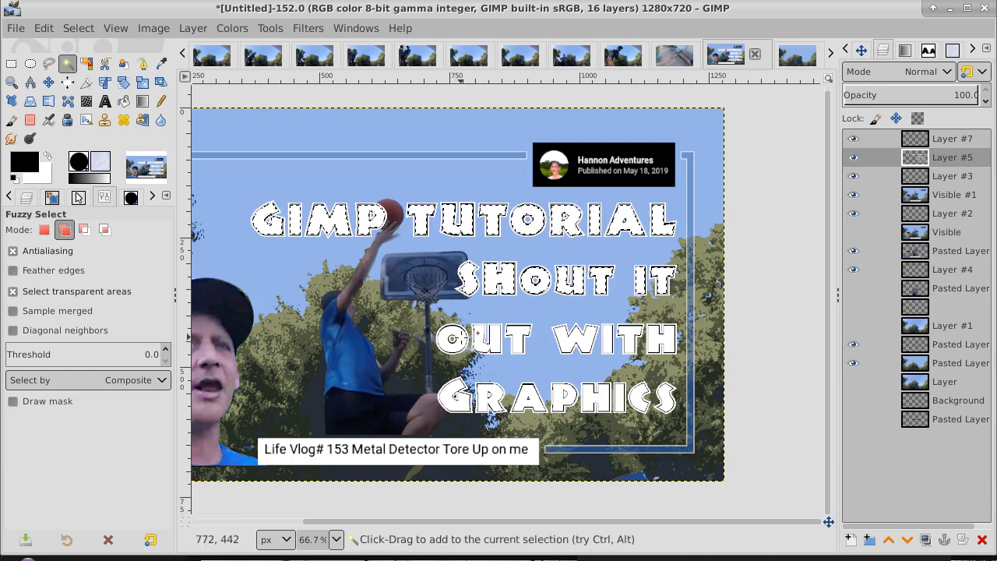
Add the letter interiors of OUT WITH and GRAPHICS to the selection.
left_click(470, 342)
left_click(491, 350)
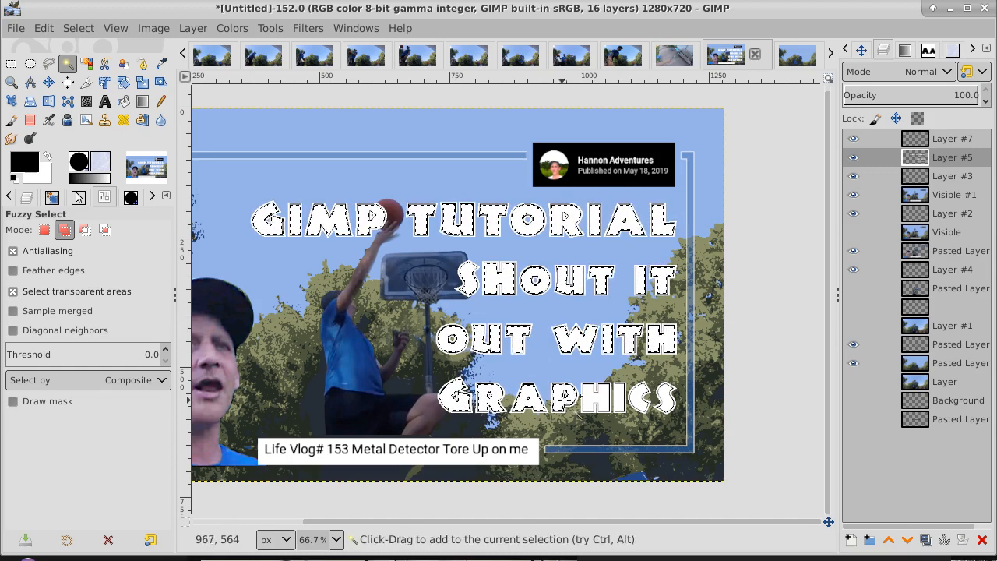
left_click(600, 397)
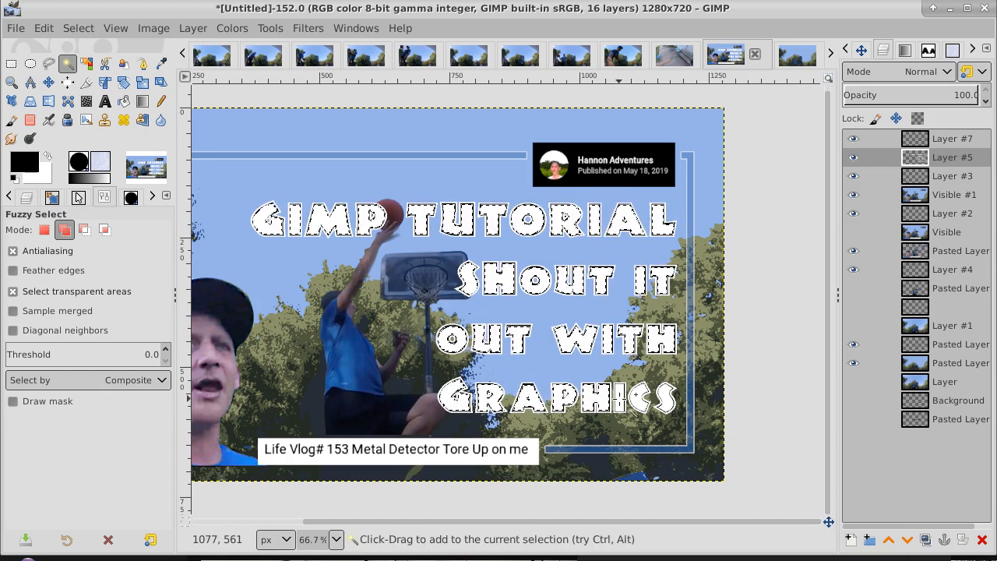
left_click(648, 413)
Make Layer #7 the active layer and set the foreground color to red ff0000.
left_click(963, 141)
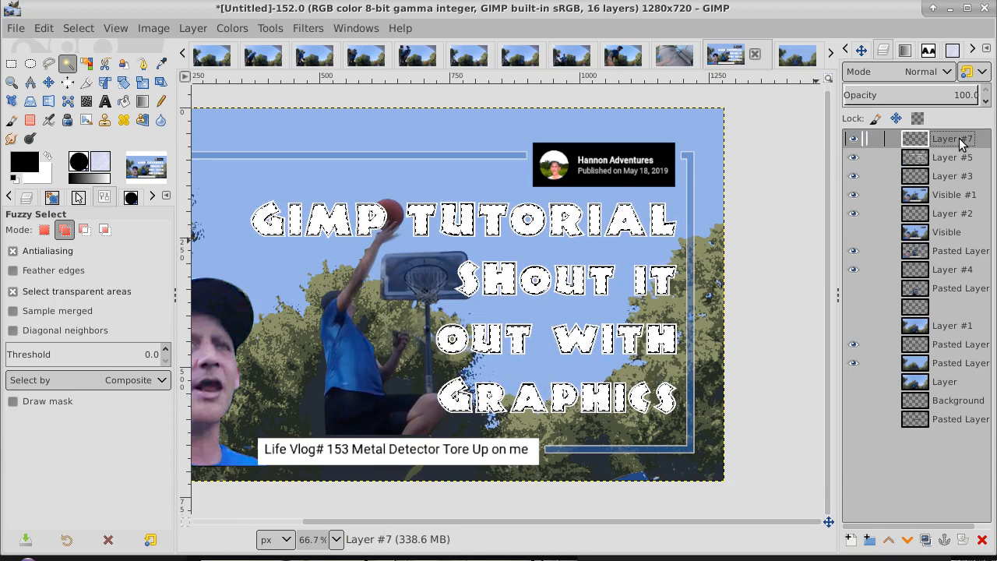
left_click(30, 163)
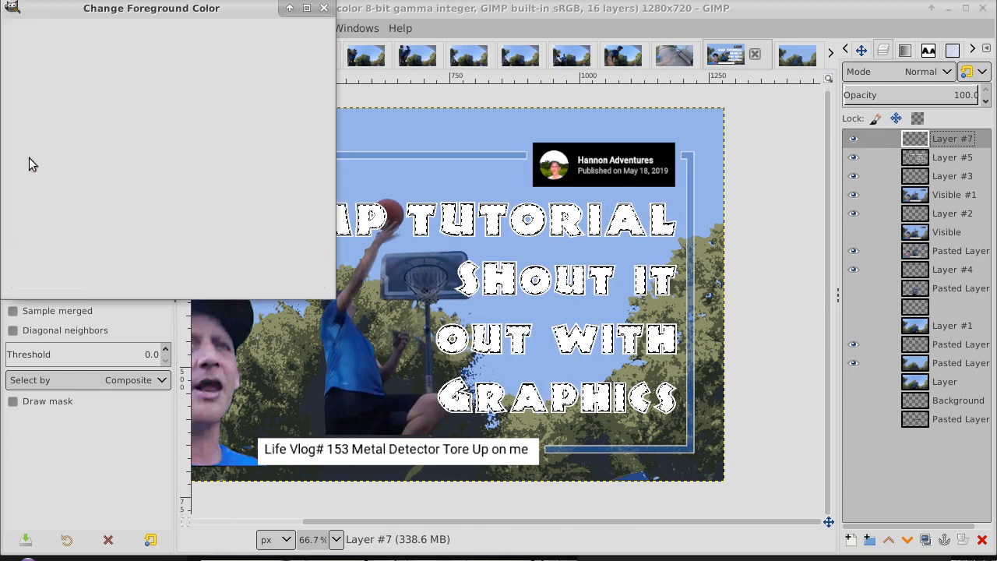
left_click_drag(79, 136, 152, 22)
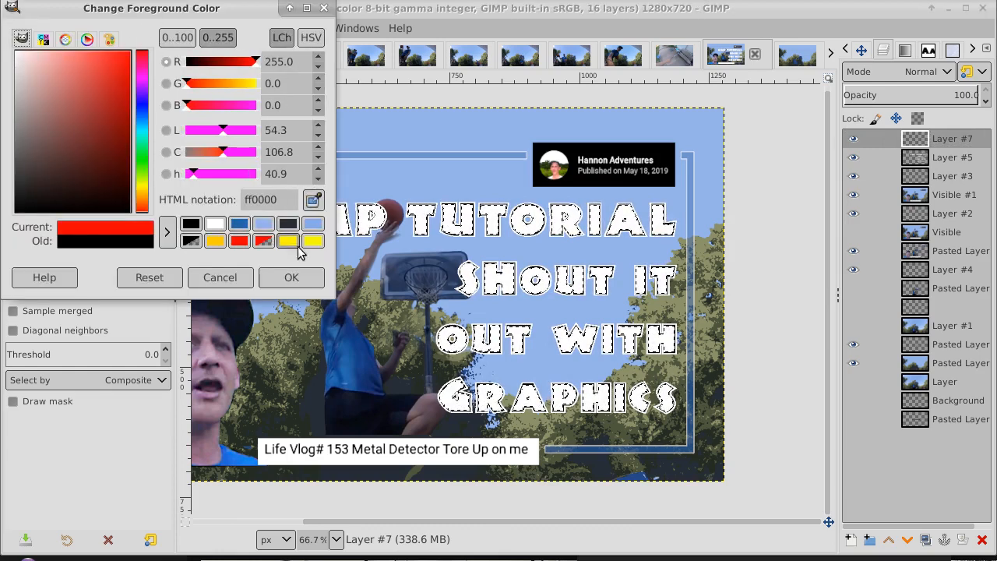
left_click(291, 278)
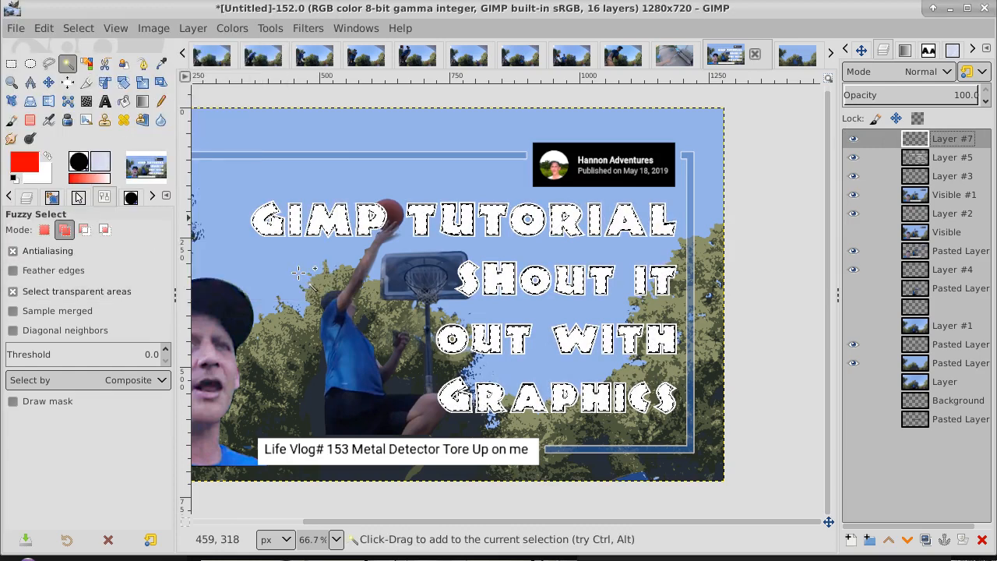
Paint all the selected letter interiors red using the Pencil at size 301.
left_click(162, 102)
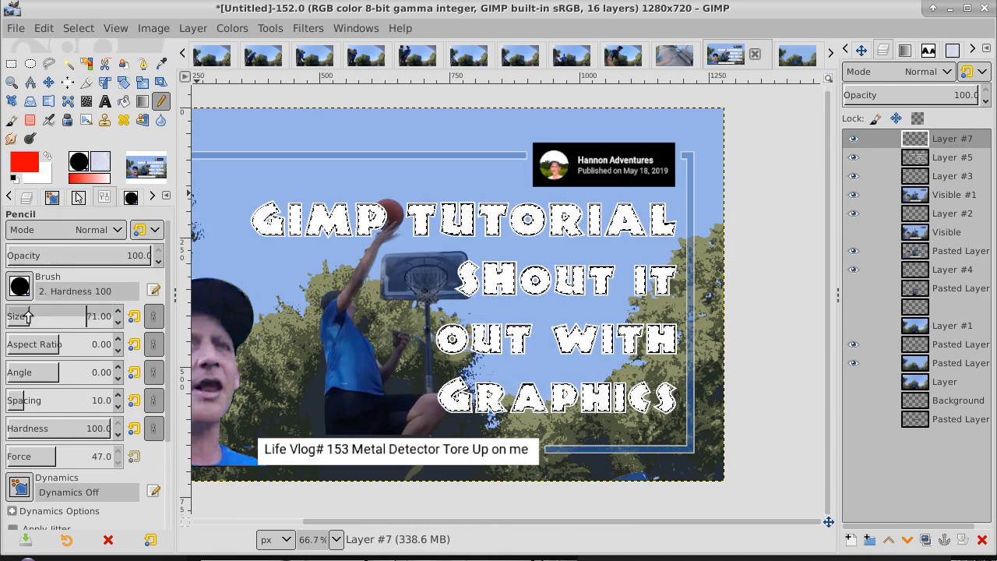
left_click_drag(29, 315, 58, 316)
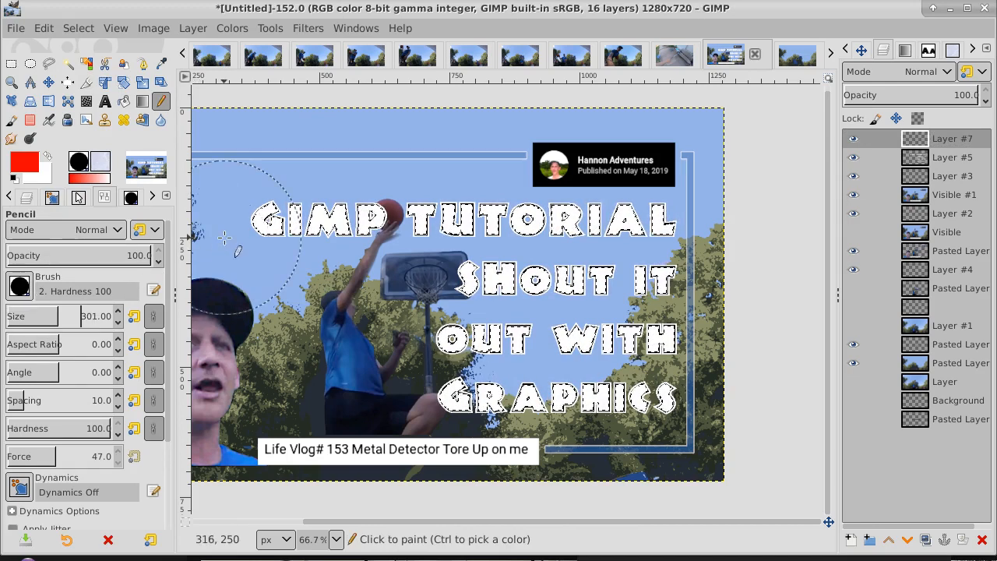
mouse_move(249, 241)
left_mouse_down()
mouse_move(612, 245)
mouse_move(623, 264)
mouse_move(619, 309)
mouse_move(485, 316)
mouse_move(468, 367)
mouse_move(504, 382)
mouse_move(674, 378)
left_mouse_up()
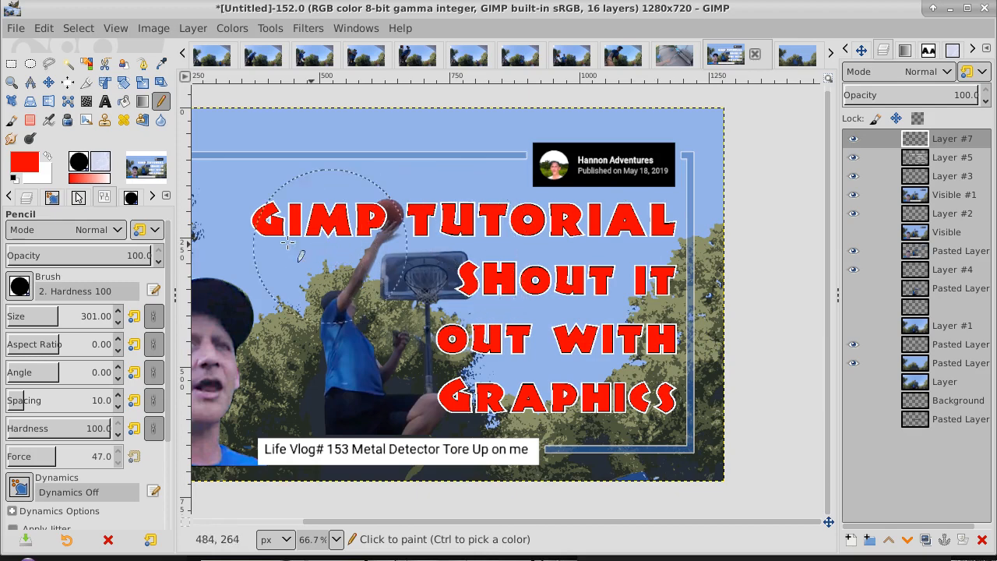
Merge Layer #7 down into Layer #5 and clear the selection.
right_click(952, 141)
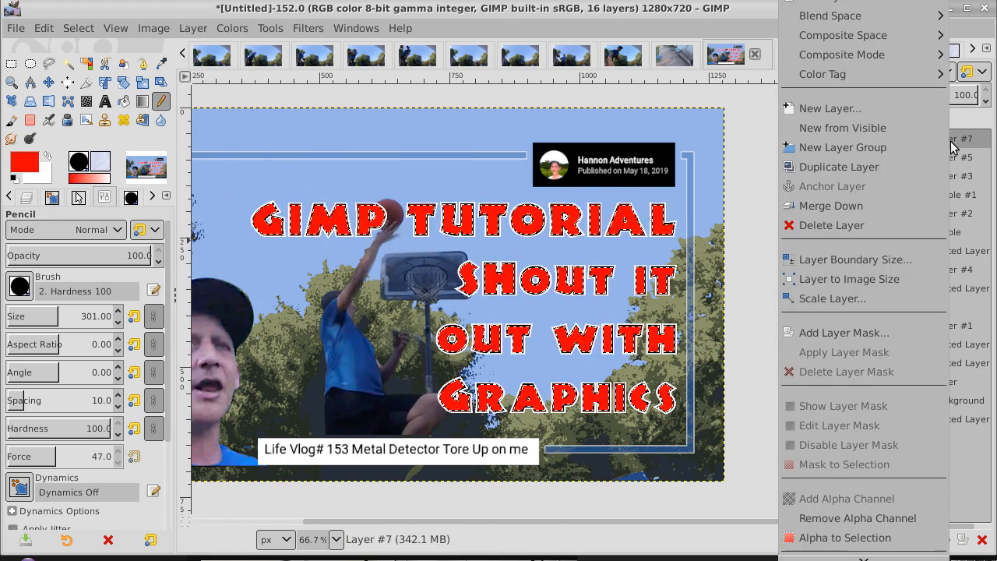
left_click(910, 205)
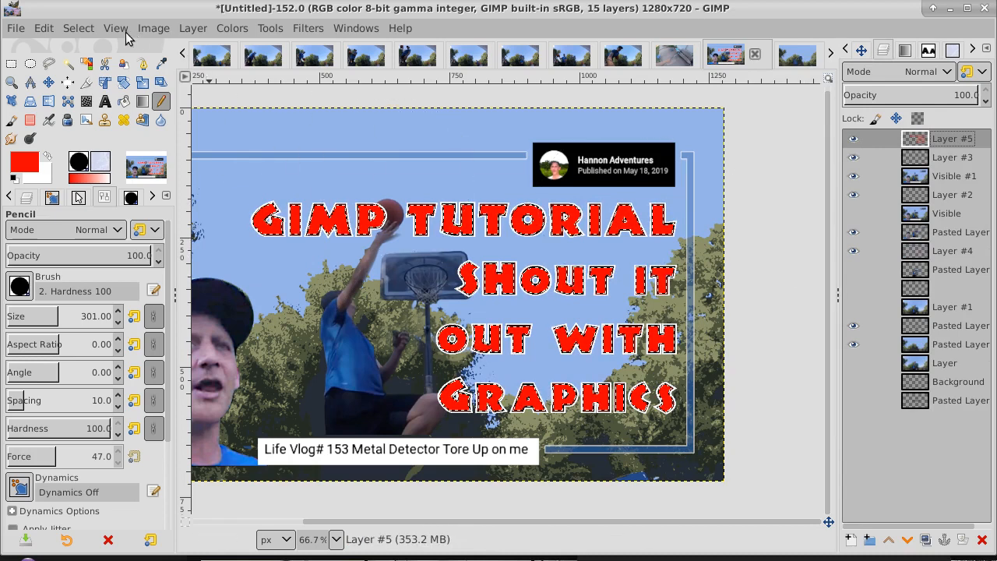
left_click(79, 29)
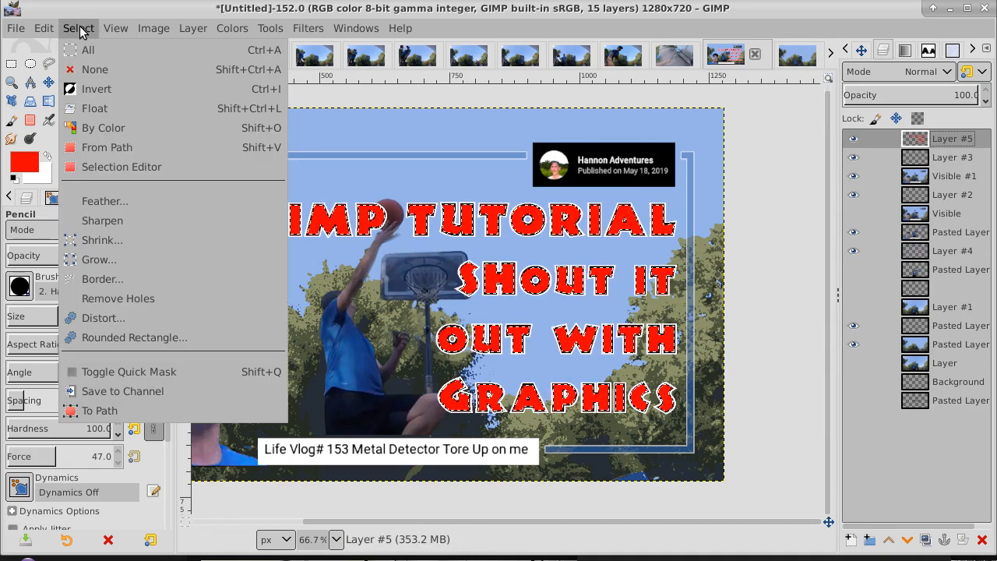
left_click(94, 70)
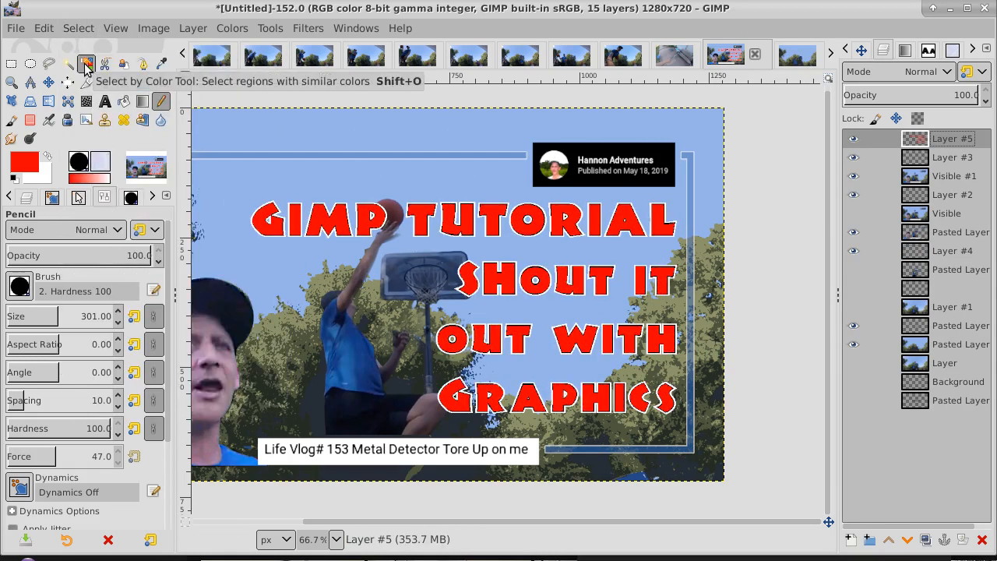
With Layer #3 active, start a jagged starburst path in the image's upper-left area, zigzagging down its left side and along its lower edge.
left_click(117, 29)
mouse_move(245, 111)
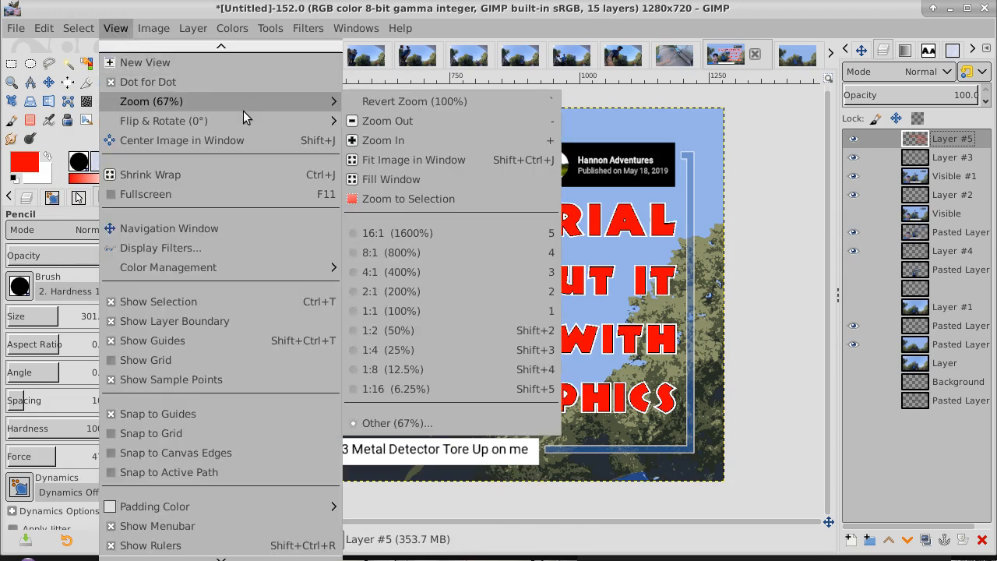
left_click(445, 161)
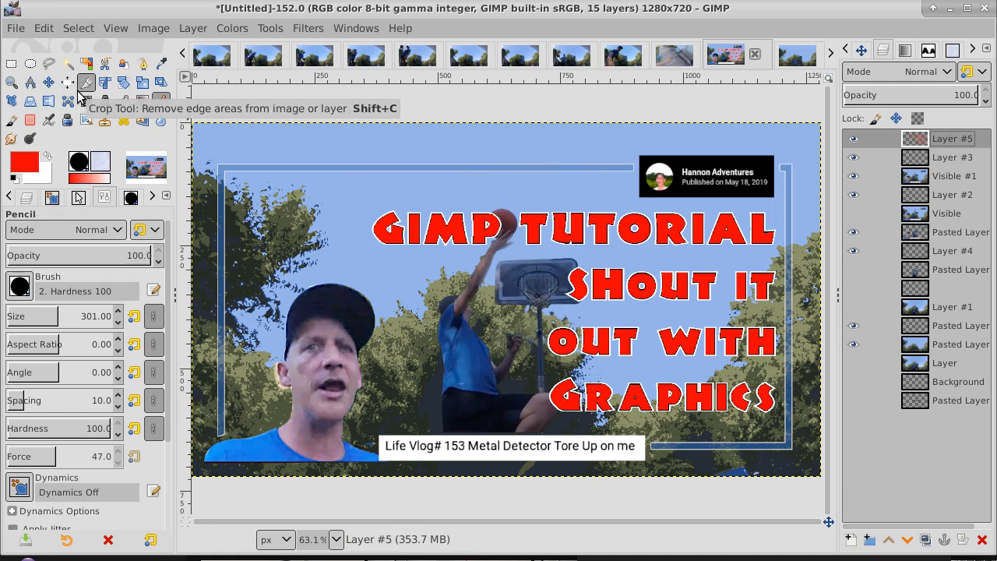
left_click(143, 66)
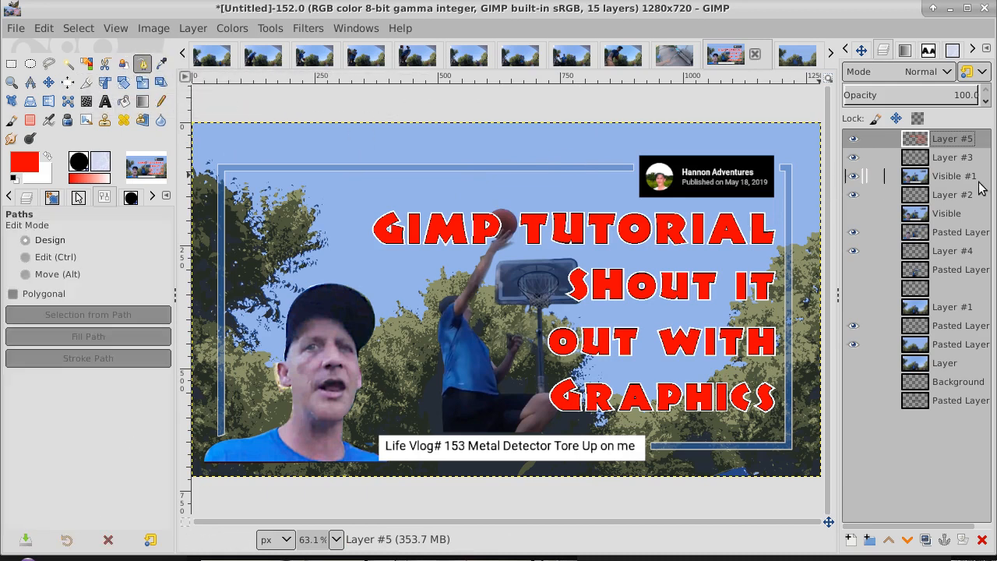
left_click(953, 159)
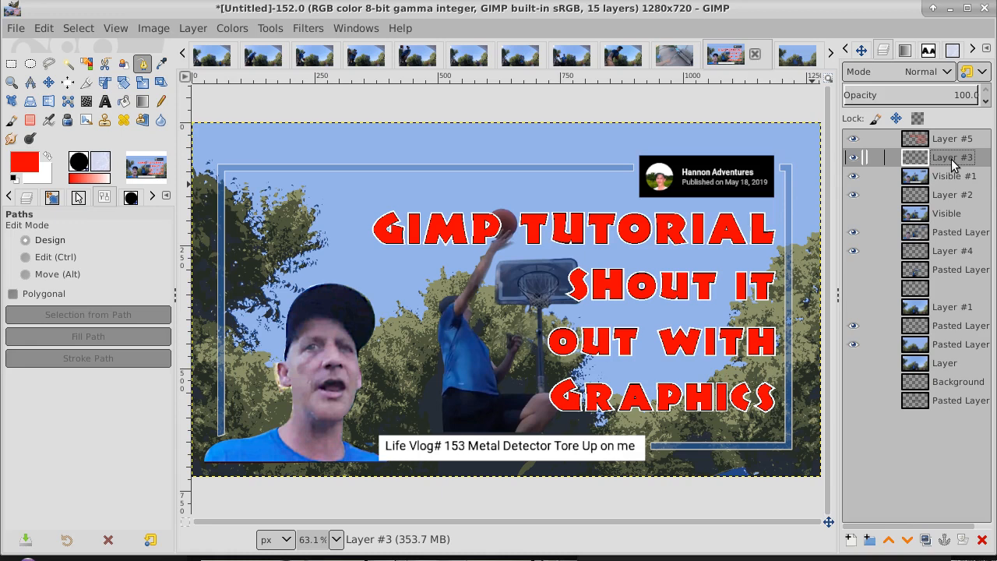
left_click(229, 137)
left_click(239, 189)
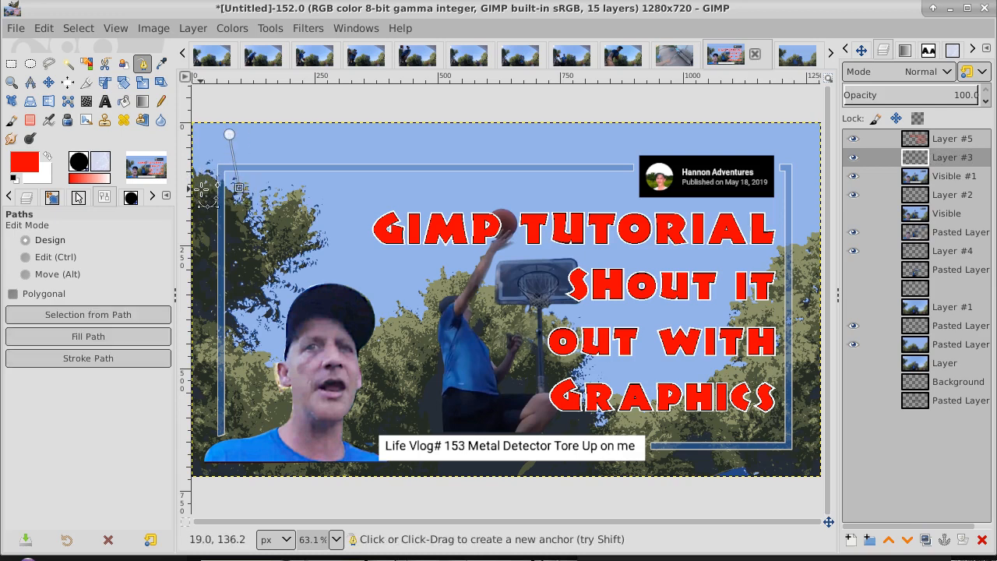
left_click(201, 189)
left_click(238, 219)
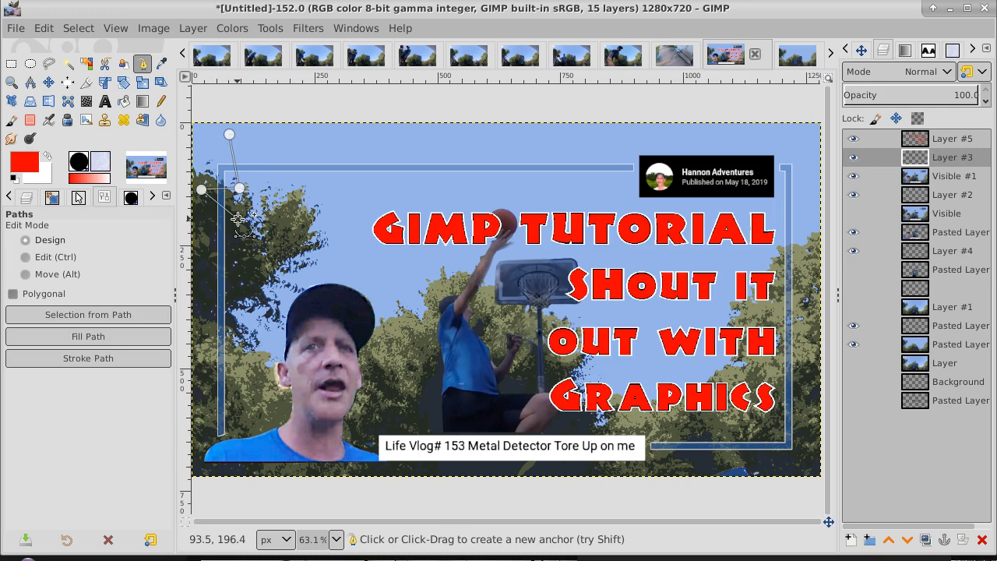
left_click(209, 266)
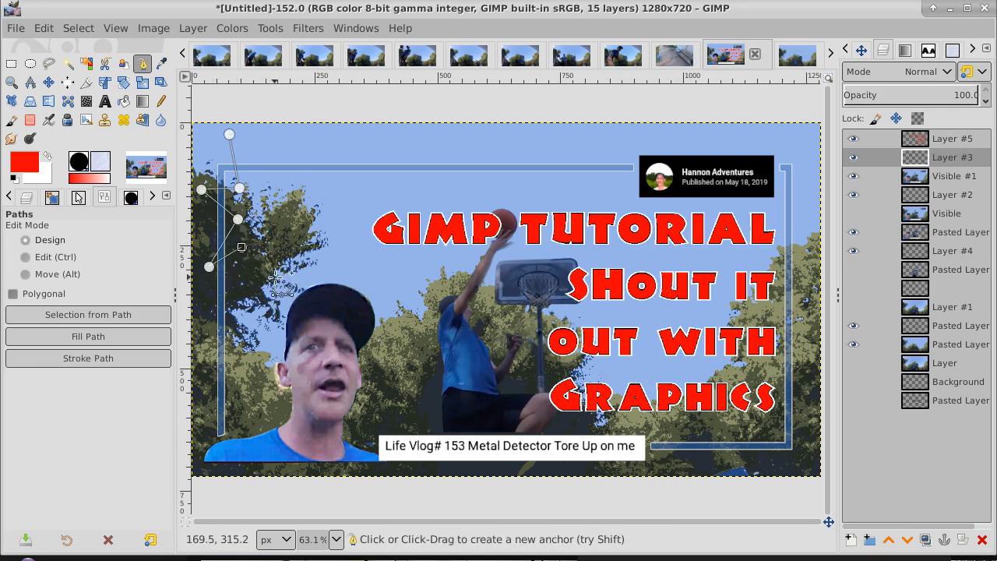
left_click_drag(276, 277, 319, 231)
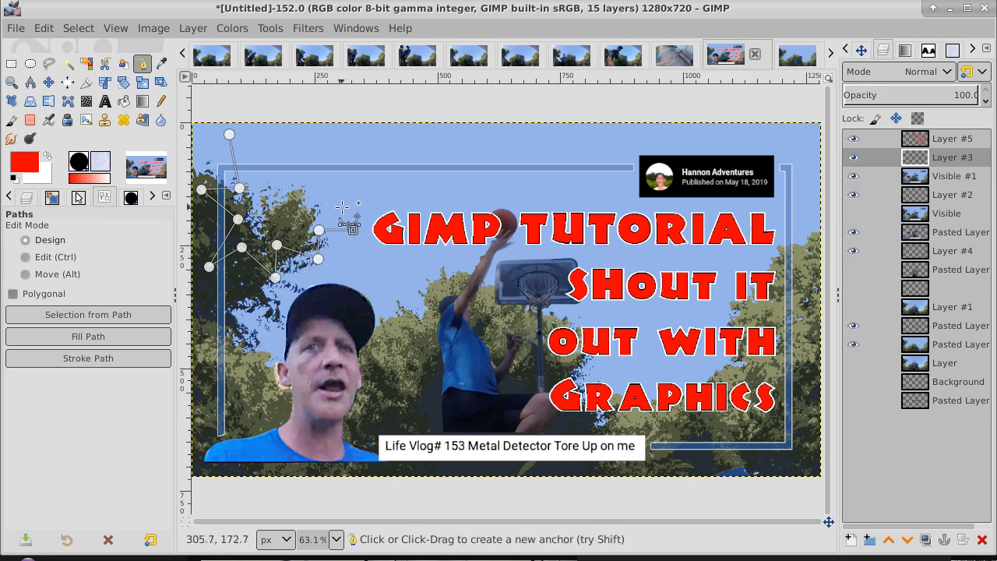
Continue the starburst path up its right side and across the top to the first anchor, and convert it to a selection.
left_click(341, 206)
left_click(388, 180)
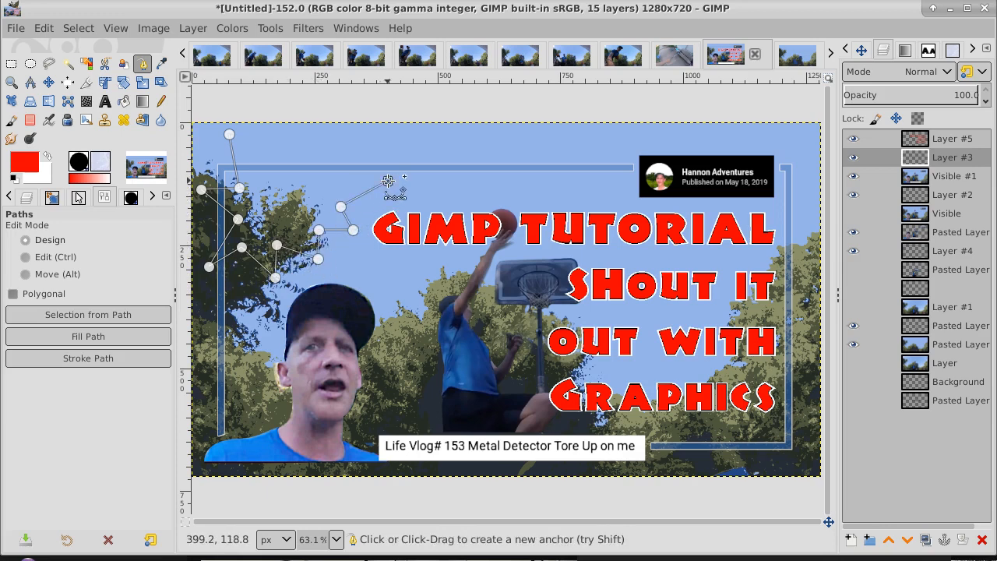
left_click(334, 172)
left_click(351, 130)
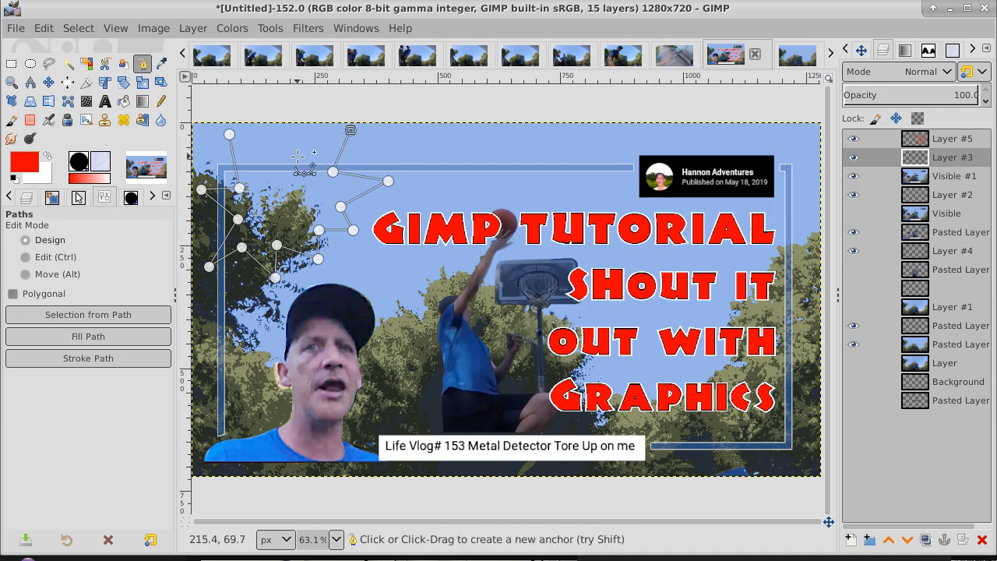
left_click(299, 157)
left_click(271, 125)
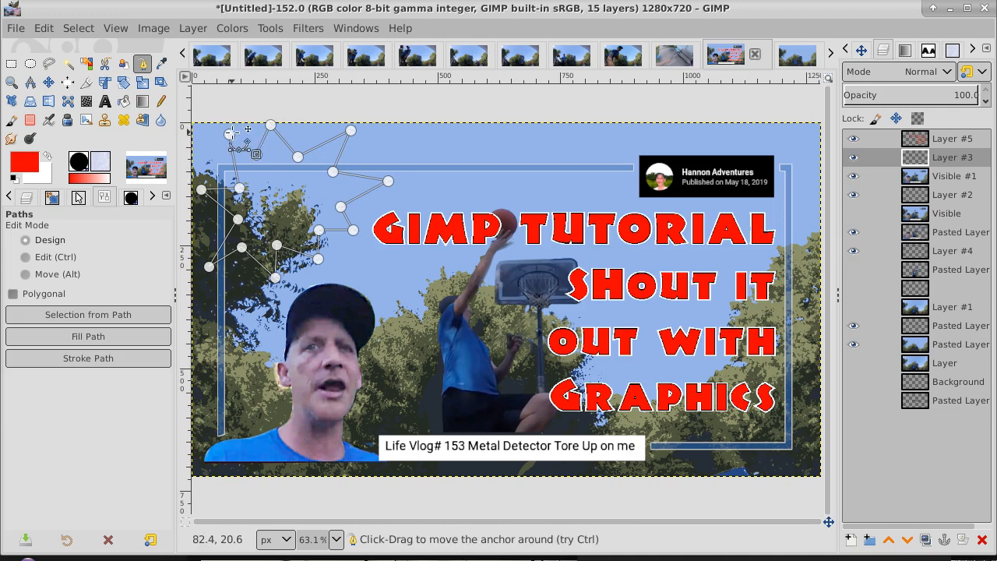
left_click(231, 134)
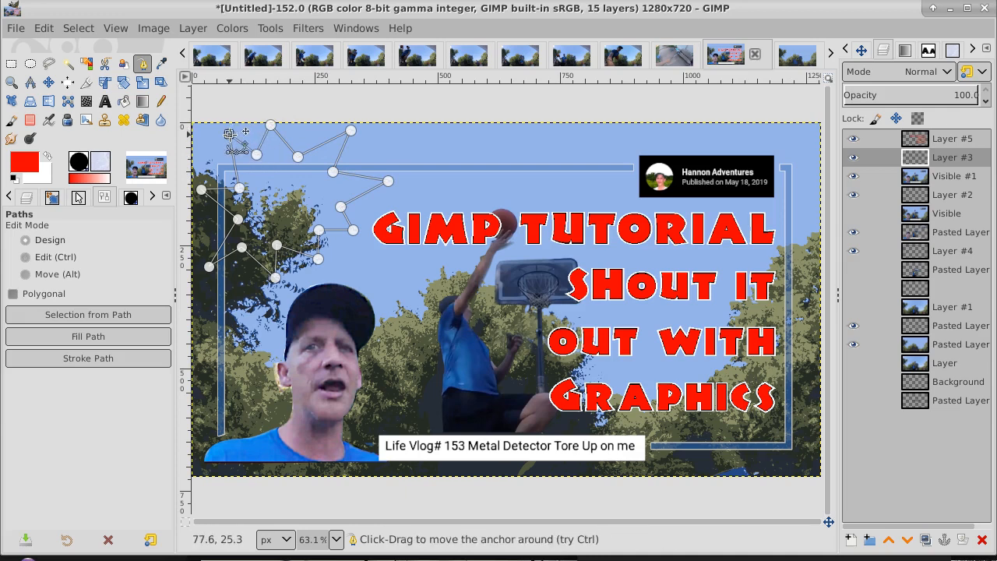
left_click(79, 28)
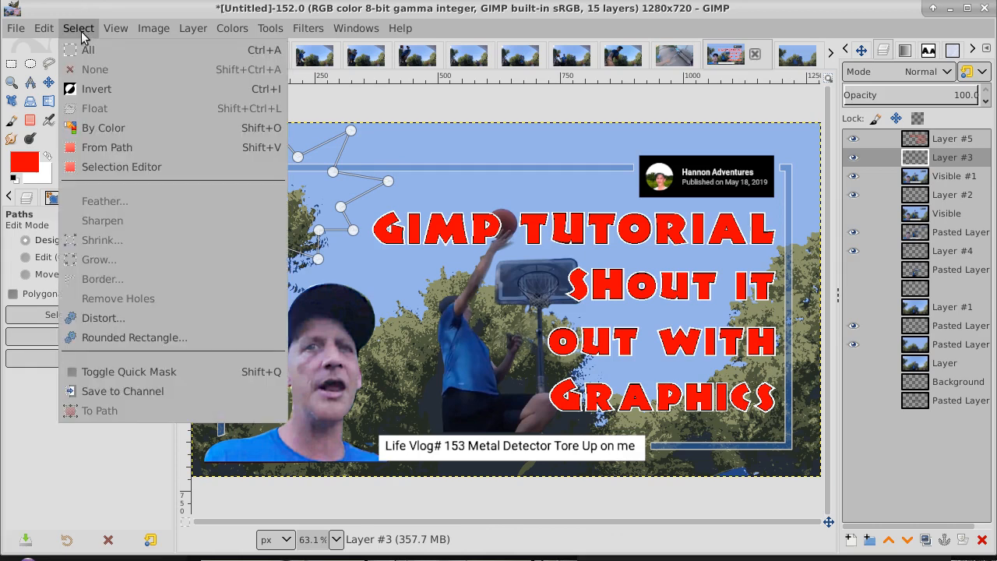
left_click(105, 147)
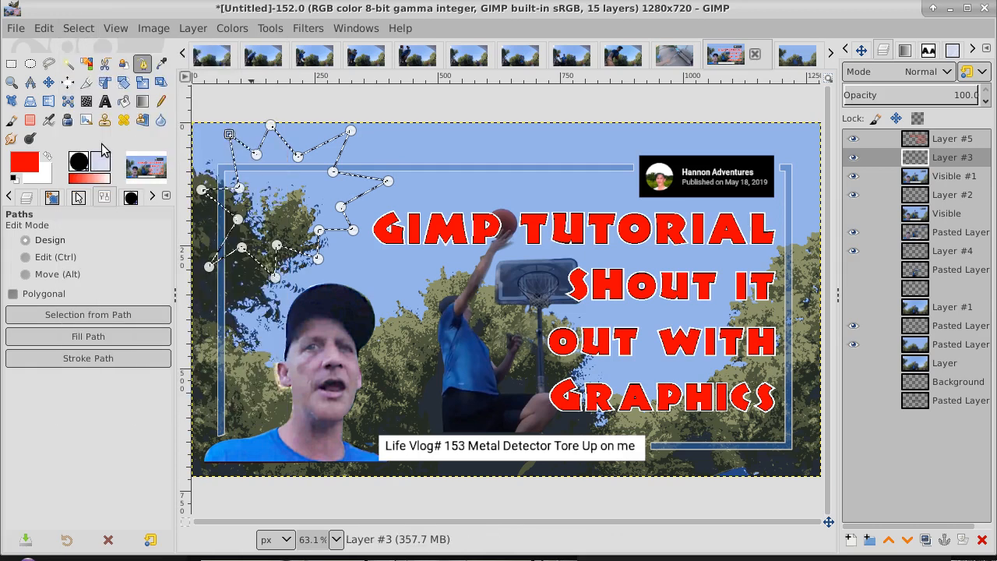
Set the foreground color to black 000000.
left_click(16, 165)
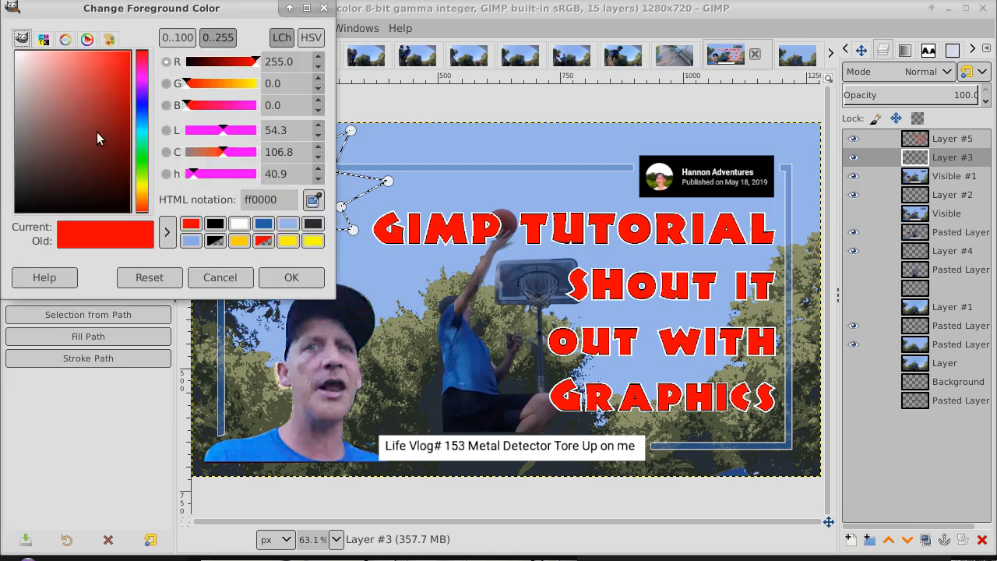
left_click_drag(97, 132, 97, 212)
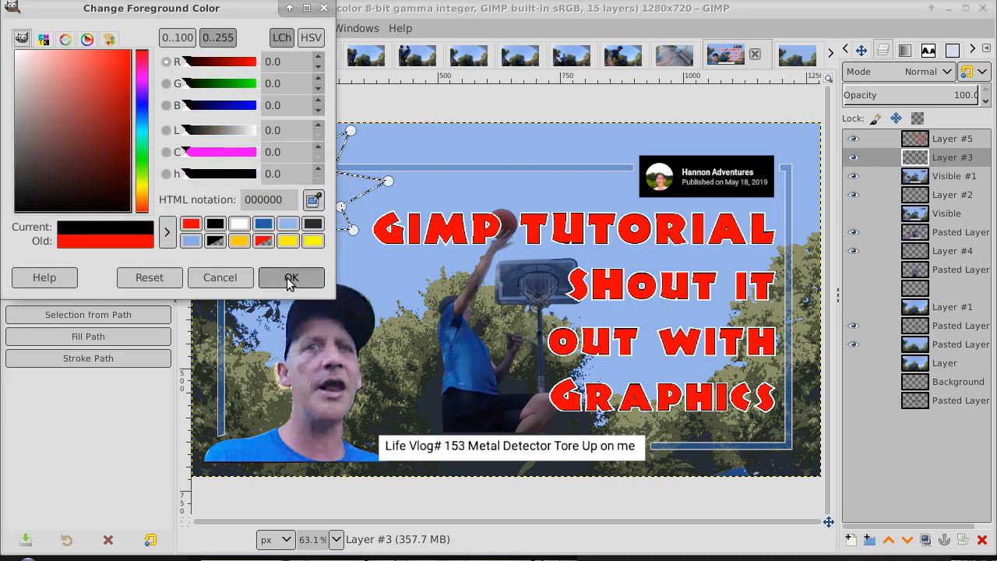
left_click(290, 279)
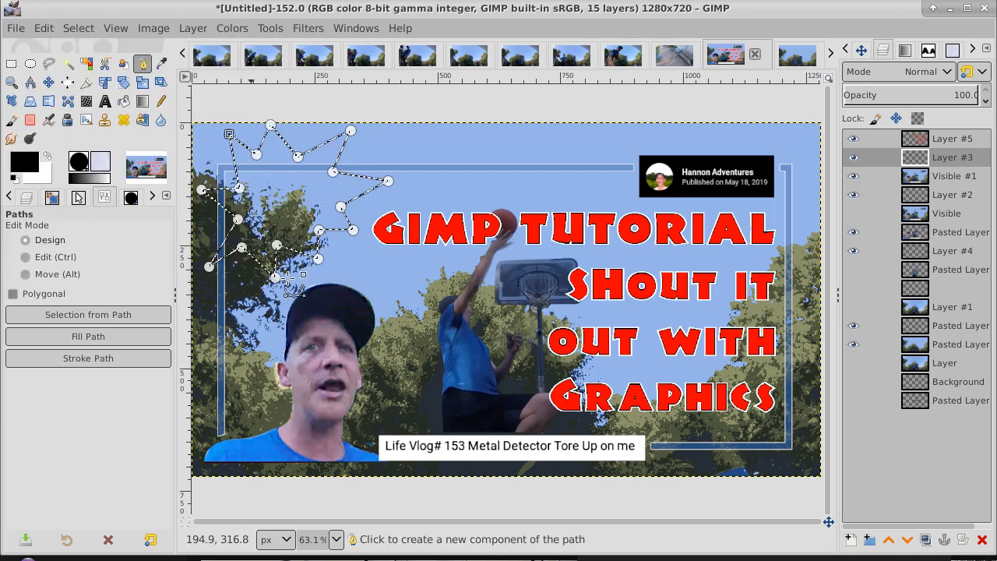
Fill the starburst selection on Layer #3 with black and shrink the selection by 7 px.
left_click(124, 102)
left_click(304, 197)
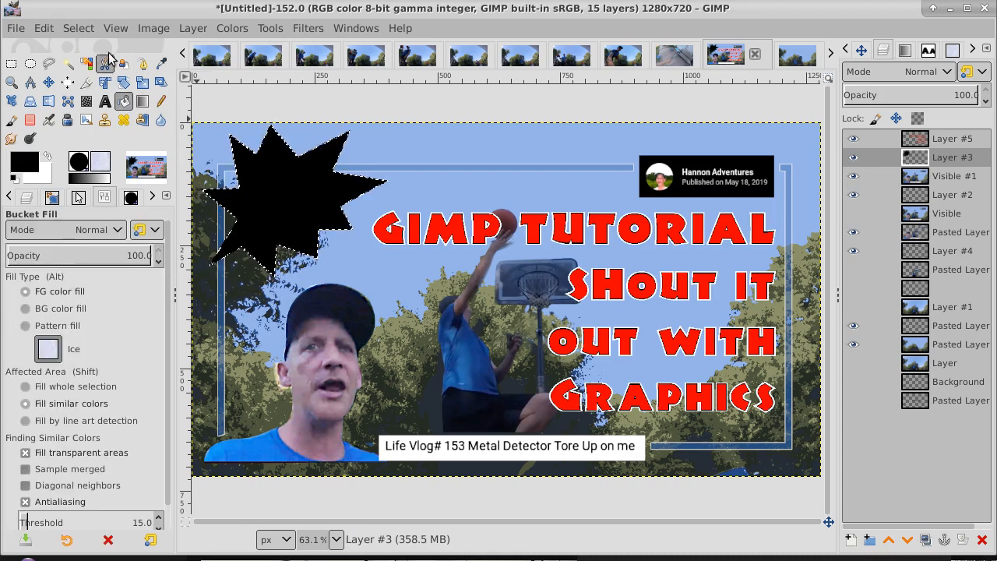
left_click(81, 28)
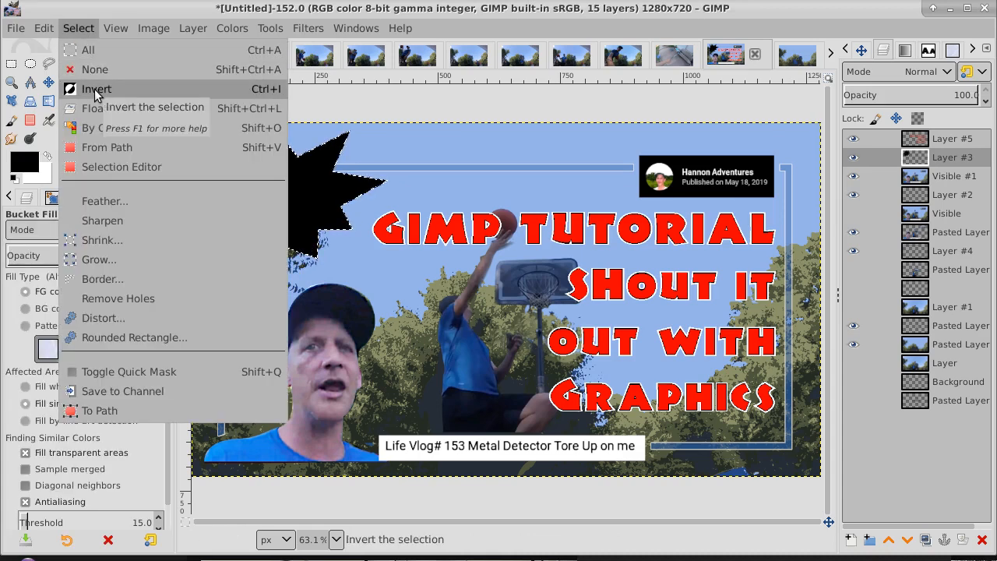
left_click(101, 243)
left_click(243, 253)
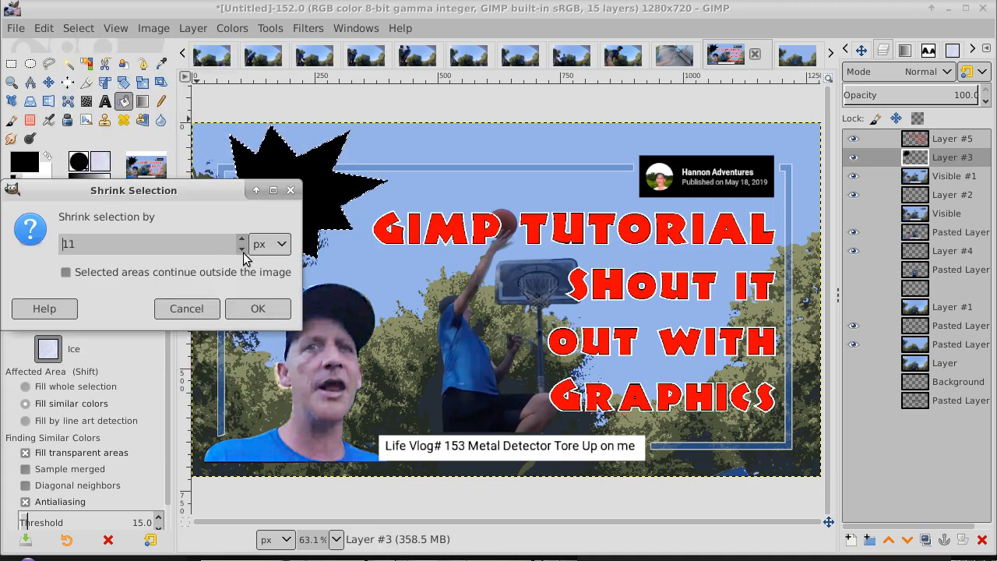
left_click(243, 252)
left_click(243, 251)
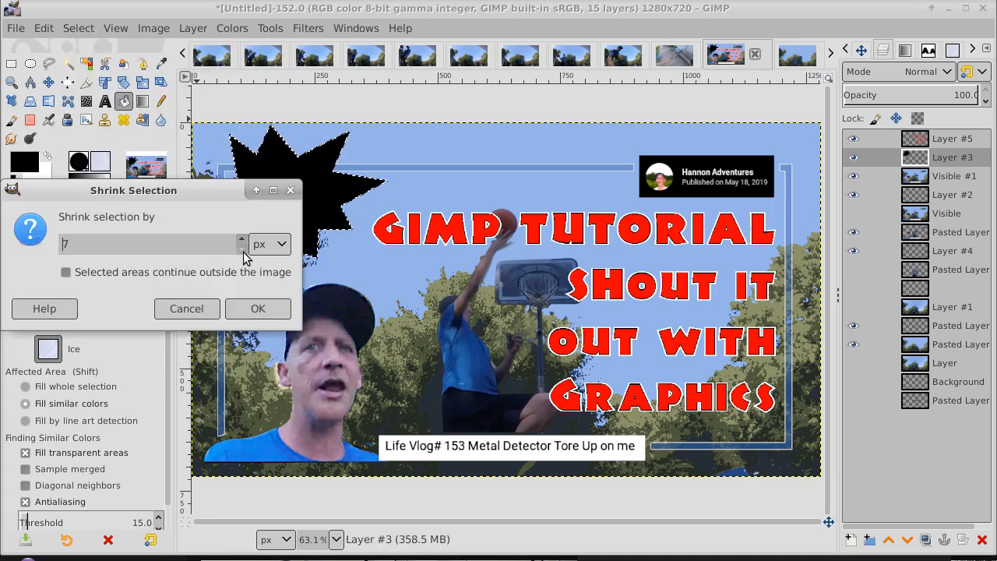
left_click(259, 307)
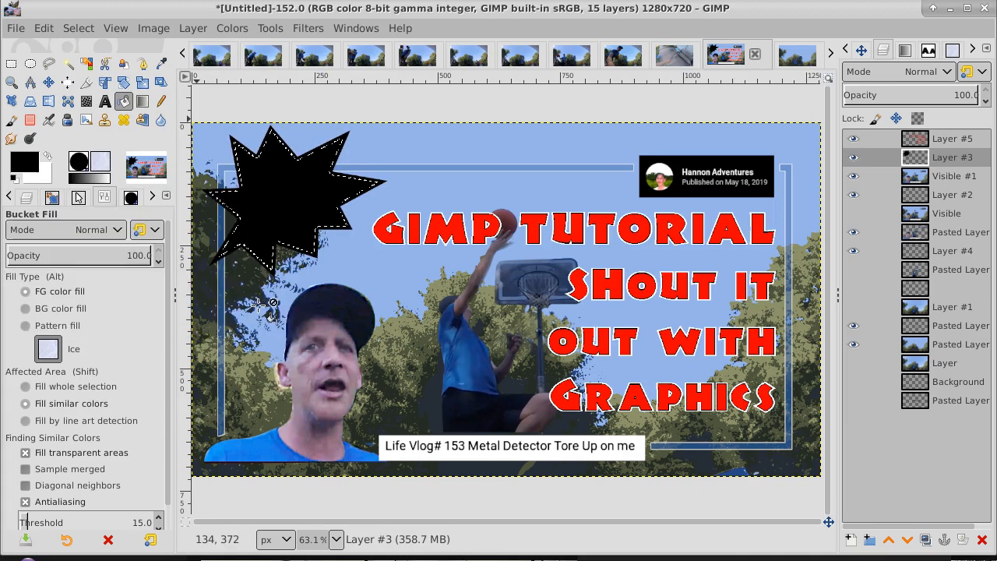
Set the foreground color to yellow ffdd00, fill the starburst's shrunken selection with it, and clear the selection.
left_click(25, 166)
left_click(143, 189)
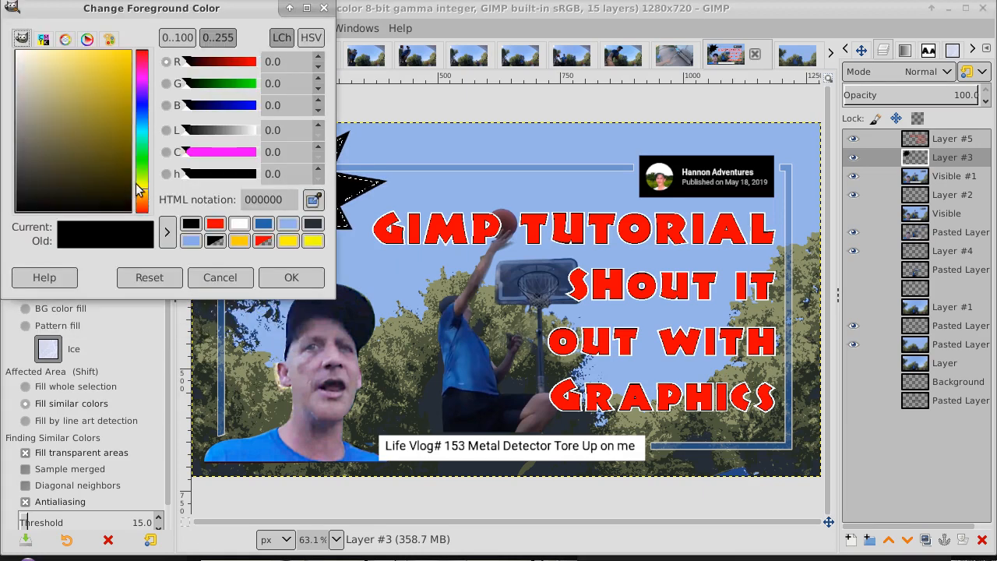
left_click_drag(104, 186, 135, 19)
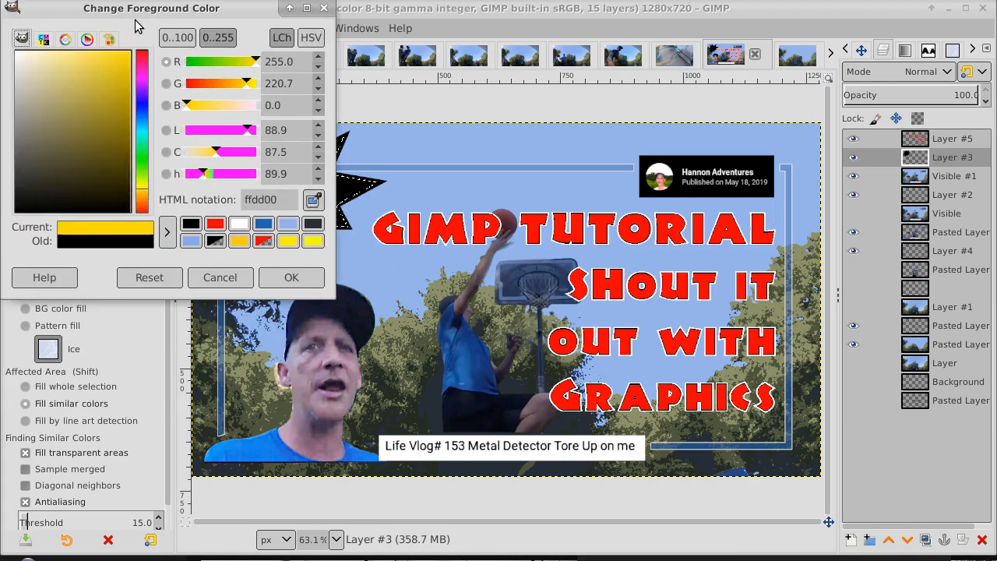
left_click(289, 278)
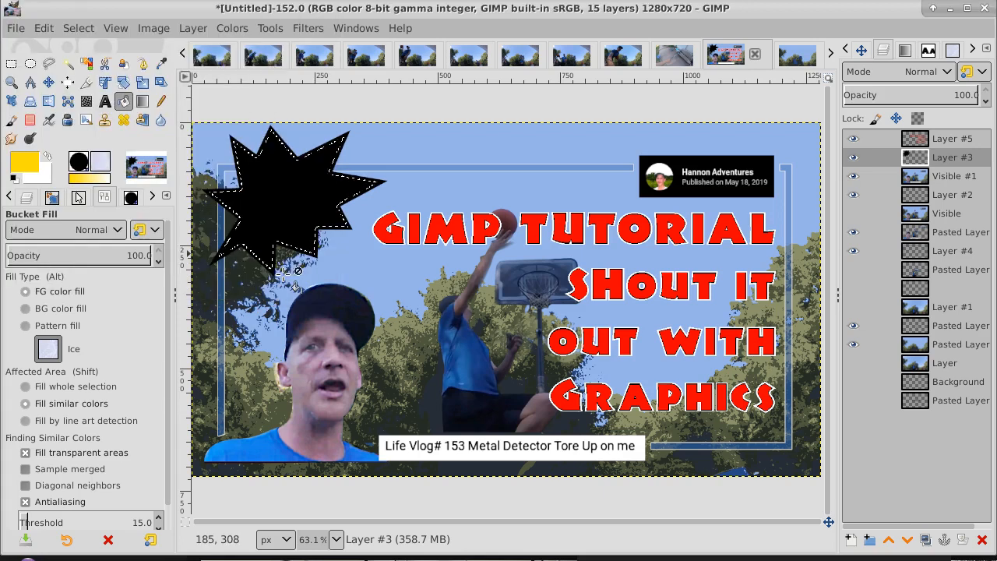
left_click(274, 185)
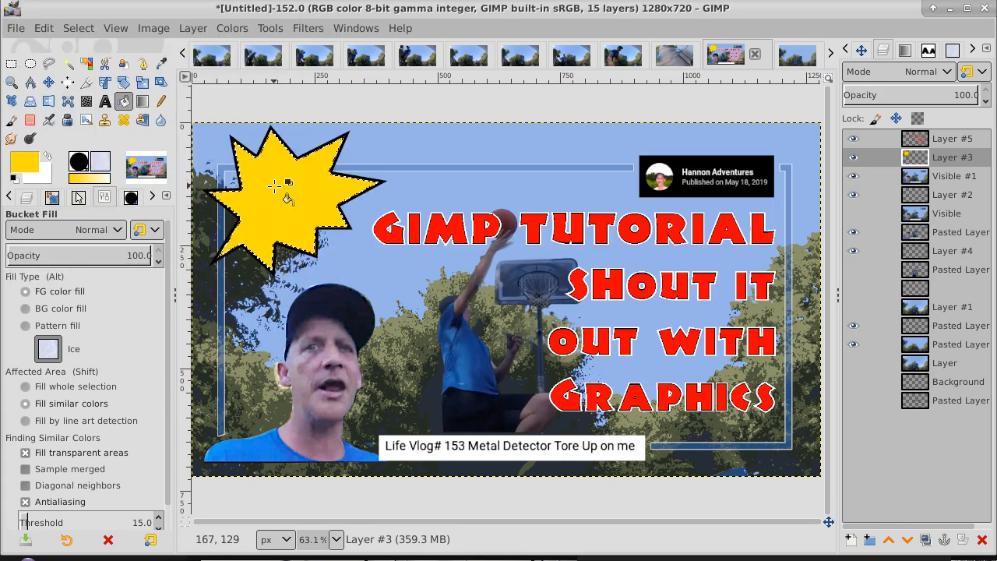
left_click(78, 28)
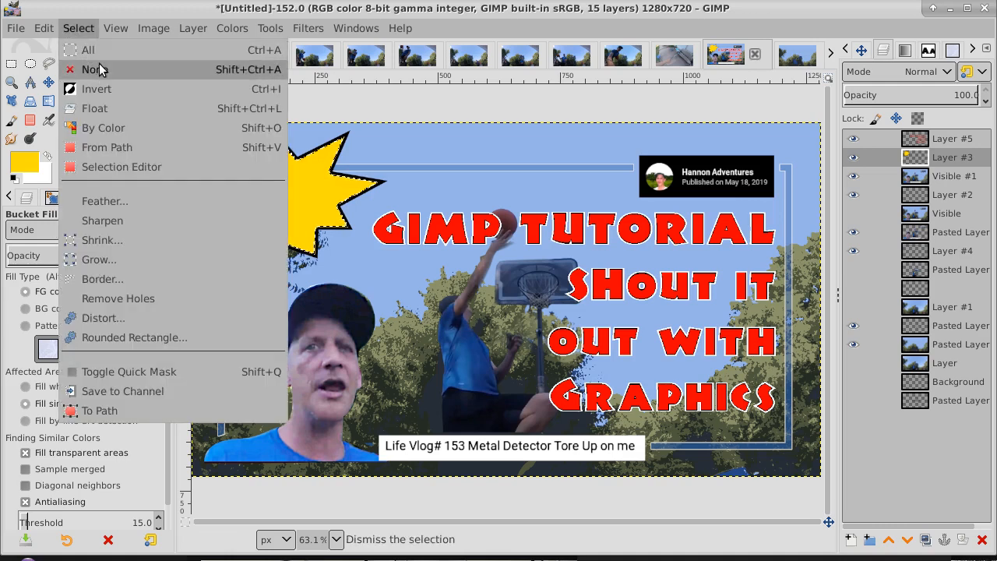
left_click(98, 69)
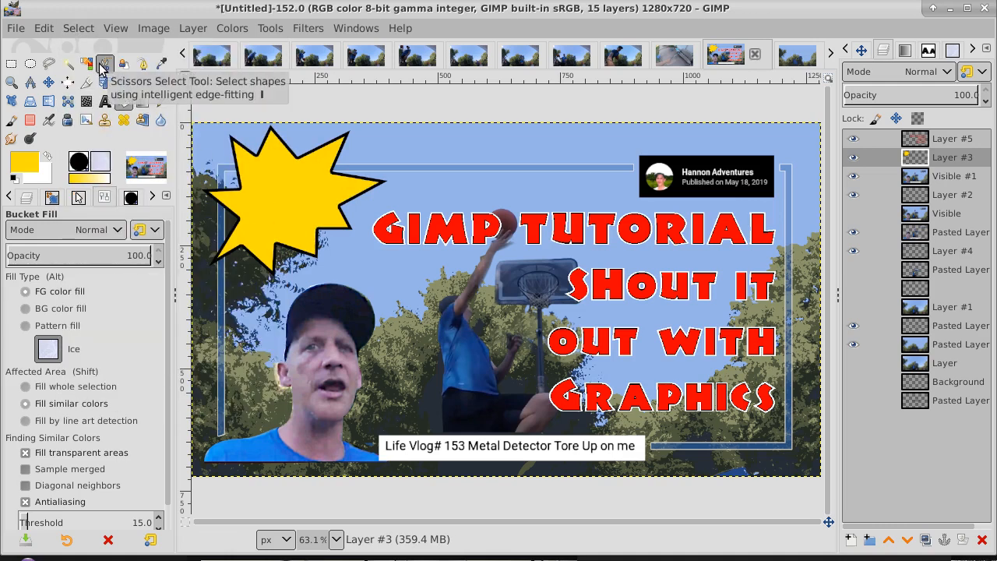
left_click(105, 101)
left_click(241, 202)
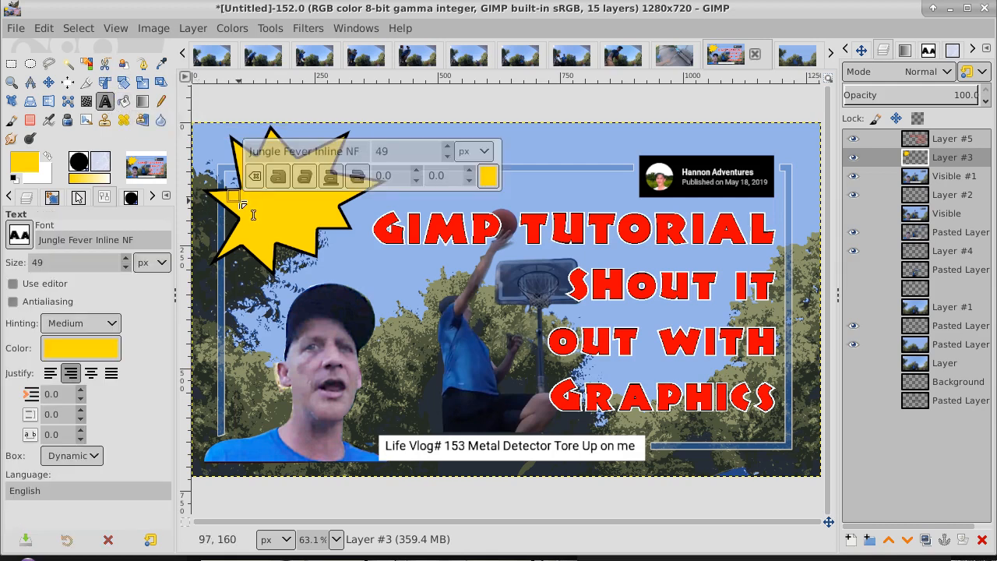
left_click(488, 176)
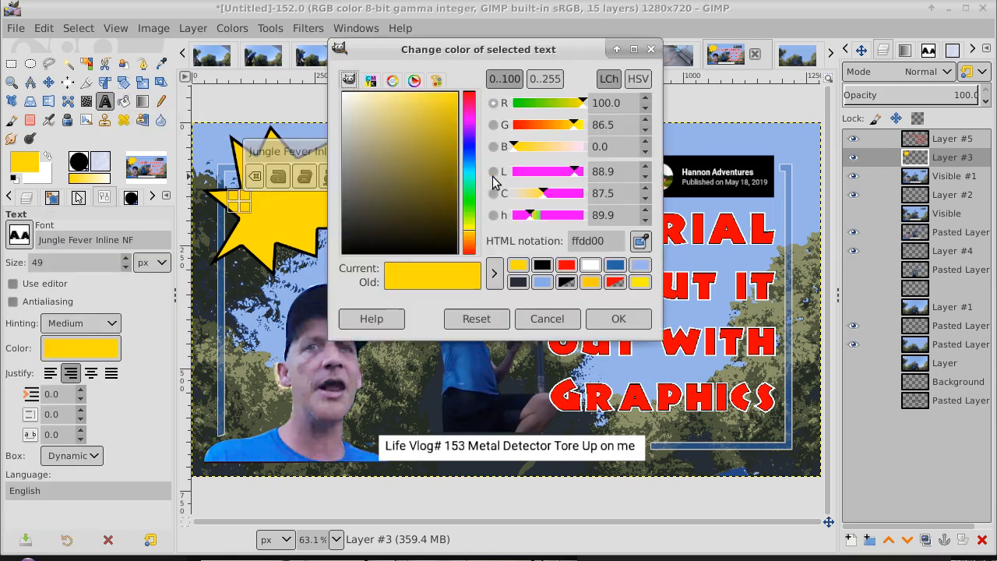
left_click(468, 250)
left_click(599, 319)
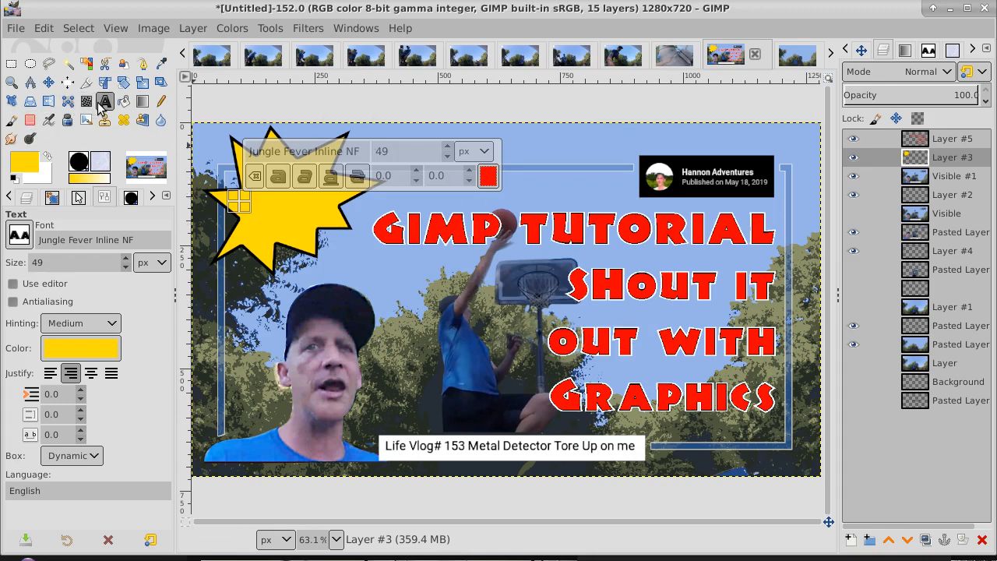
left_click(49, 82)
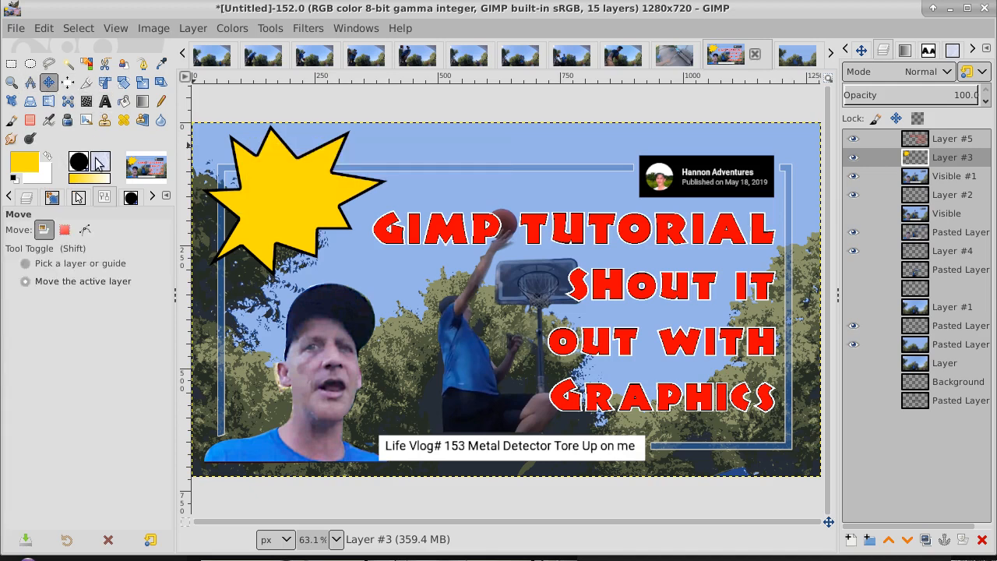
Set the Text tool's font to Ubuntu Bold and add a transparent 1280 x 720 px layer directly above Layer #3.
left_click(104, 102)
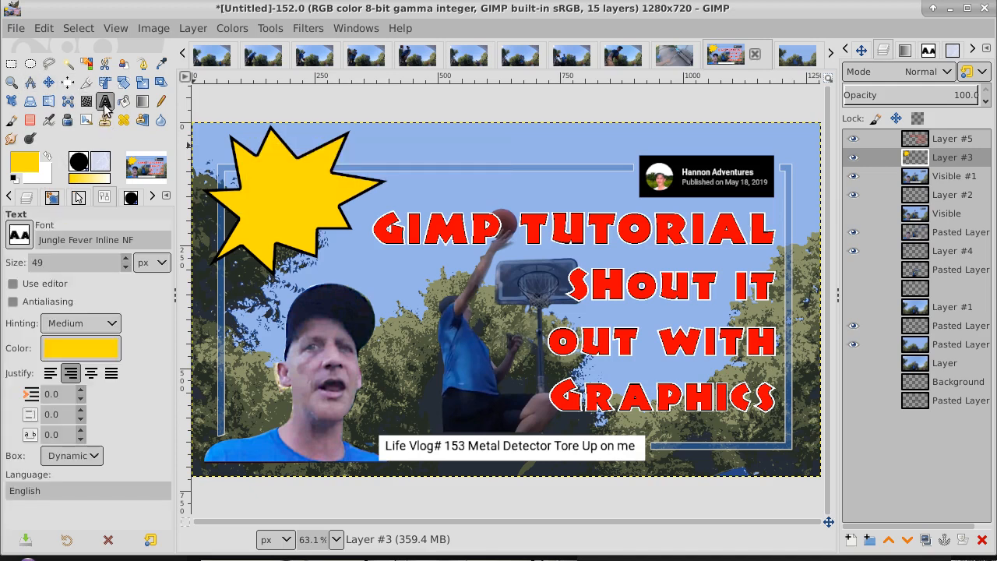
left_click(20, 236)
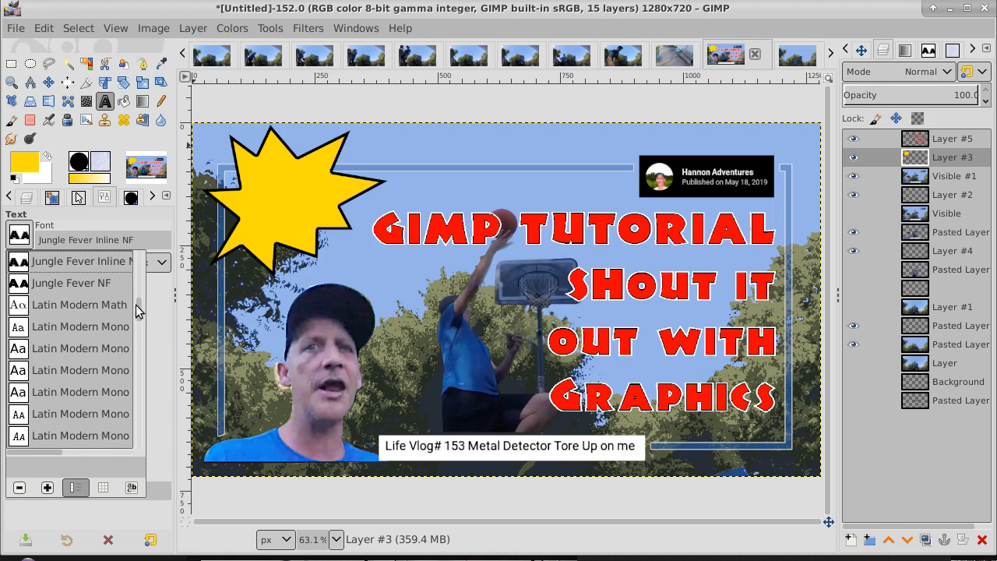
left_click_drag(135, 306, 121, 413)
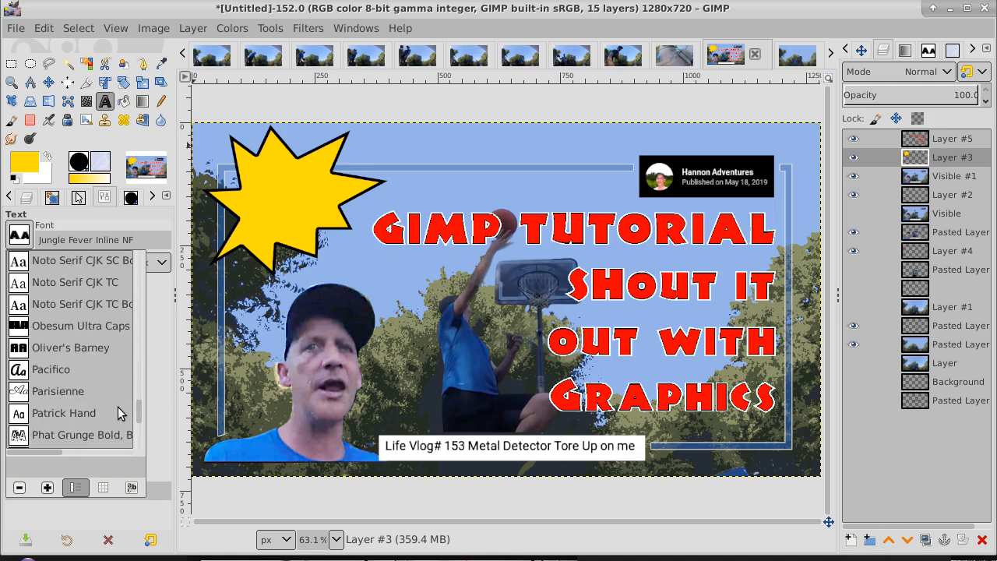
scroll(121, 413, "down", 1)
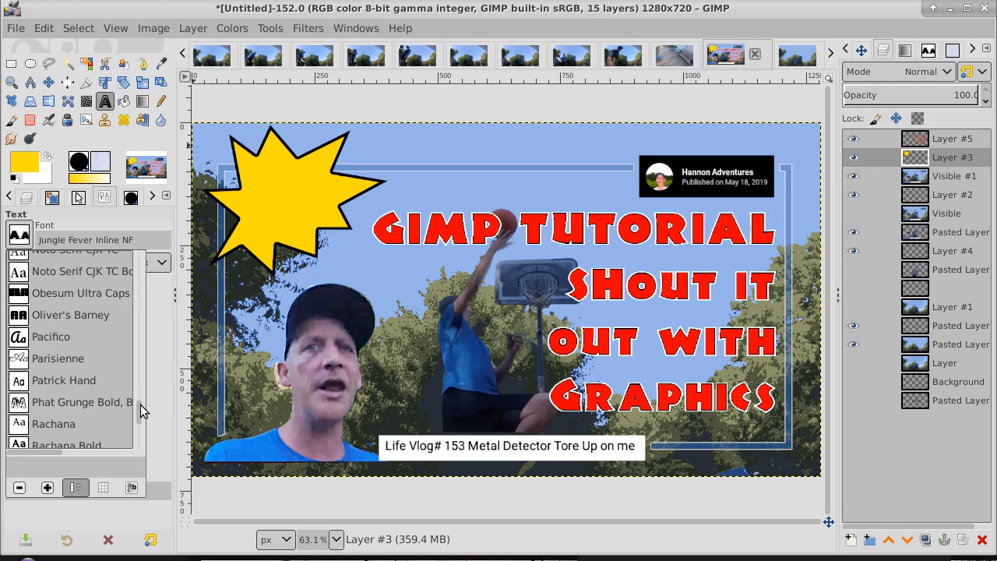
left_click_drag(139, 405, 139, 407)
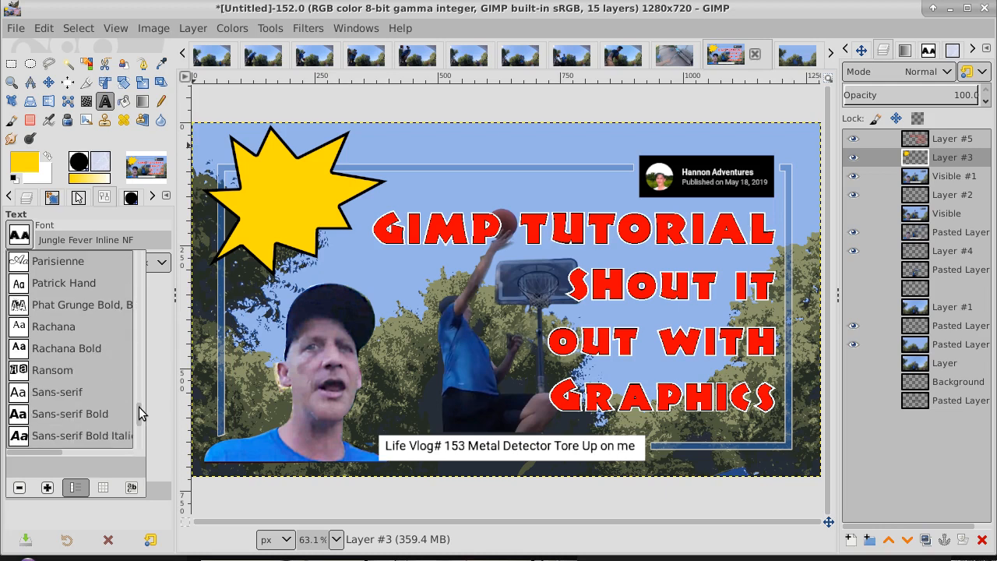
left_click_drag(141, 413, 135, 418)
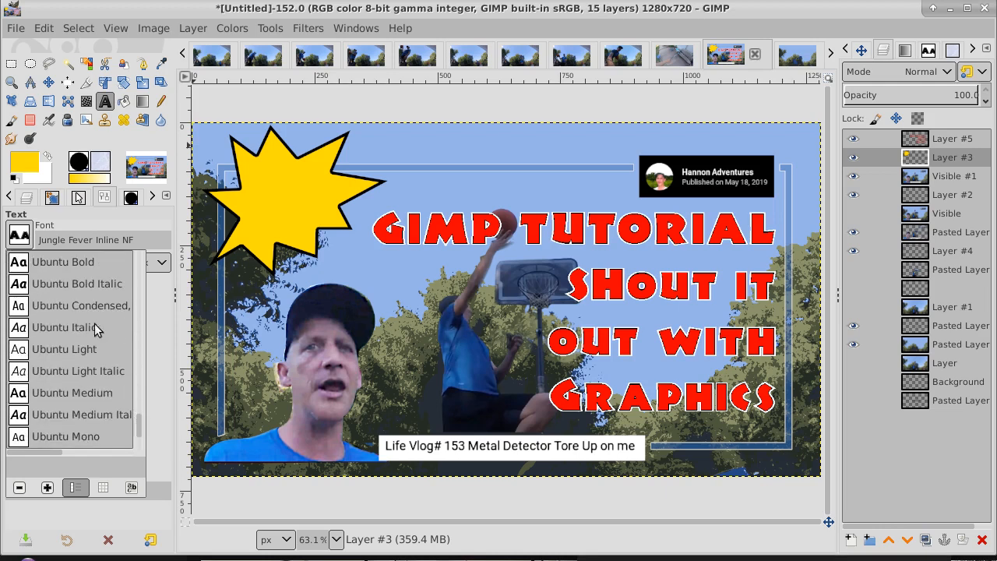
left_click(25, 262)
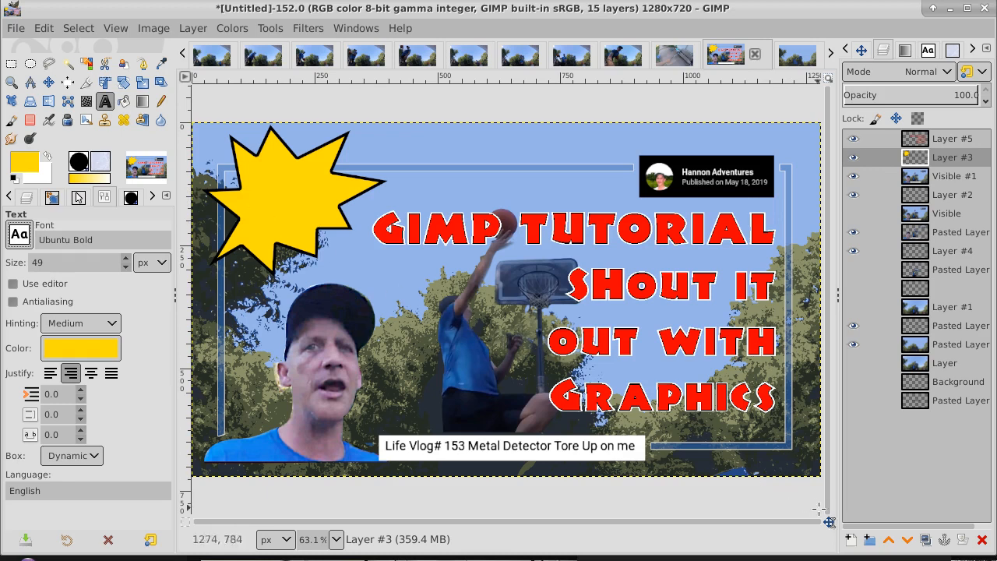
left_click(851, 539)
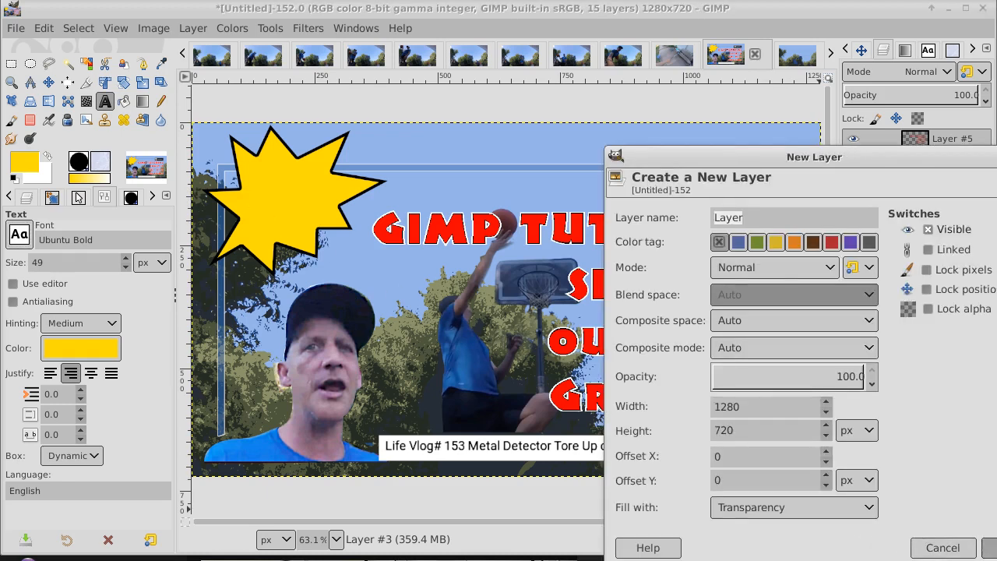
key("Return")
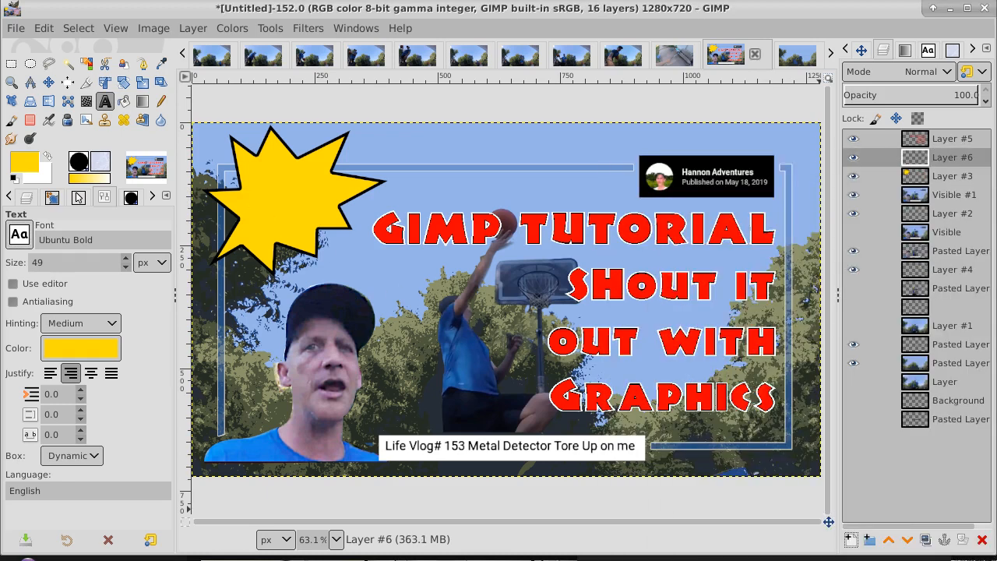
left_click(234, 191)
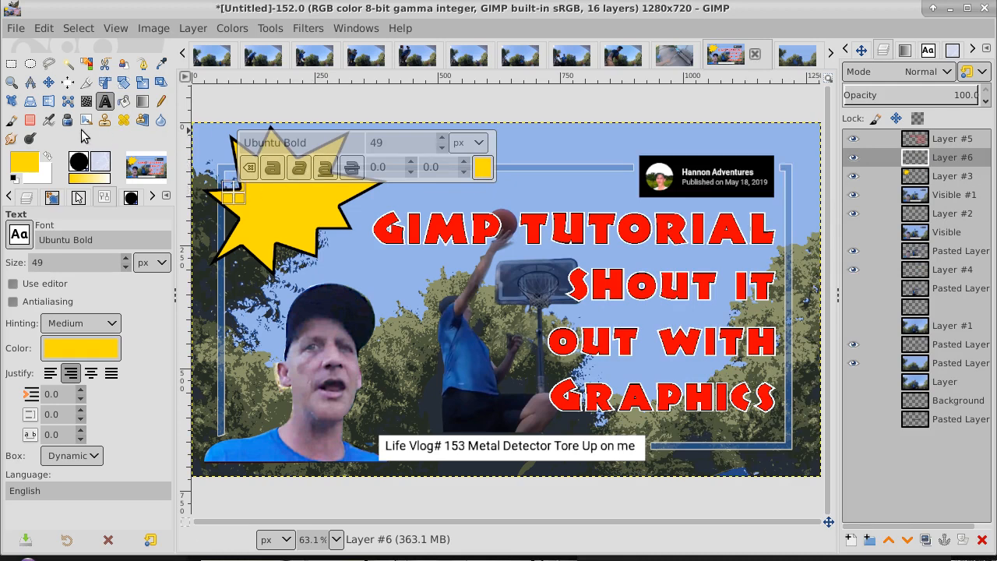
left_click(28, 165)
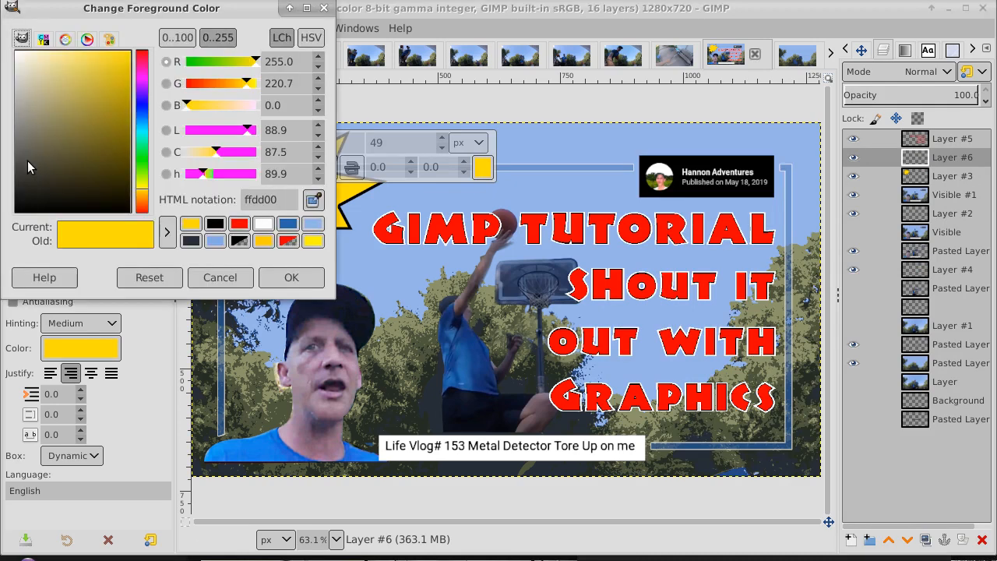
left_click(324, 8)
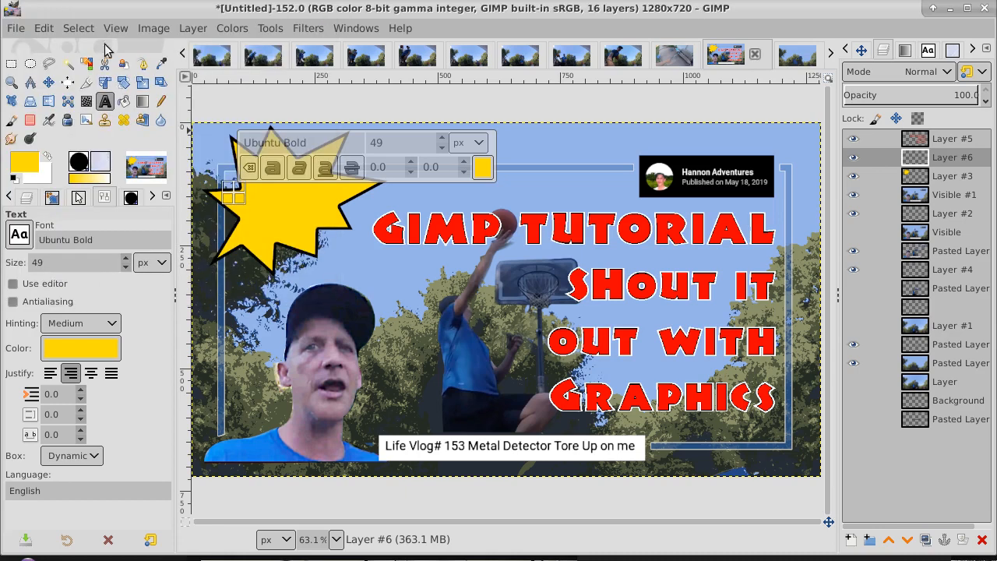
left_click(49, 82)
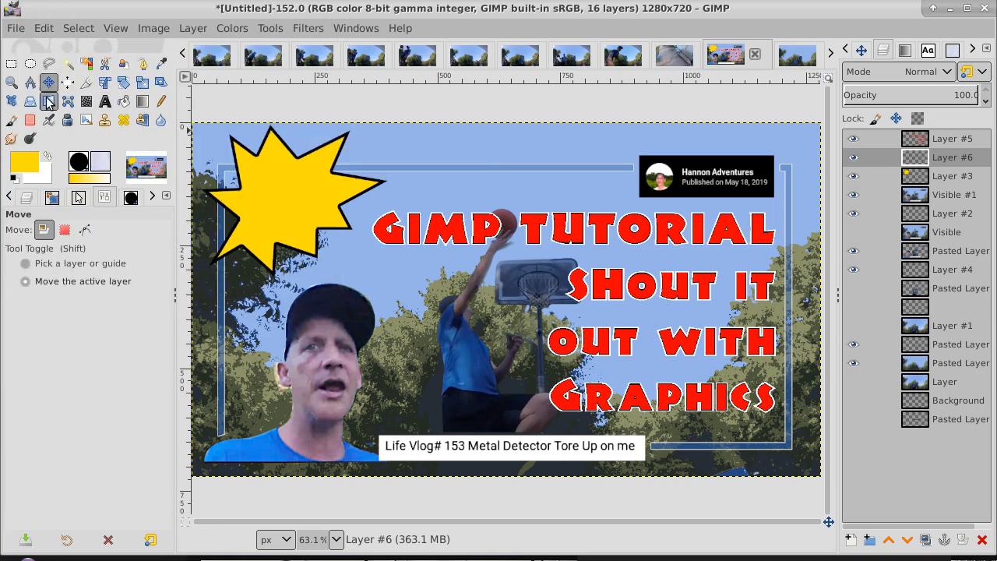
Set the foreground color to red ff0000.
left_click(24, 166)
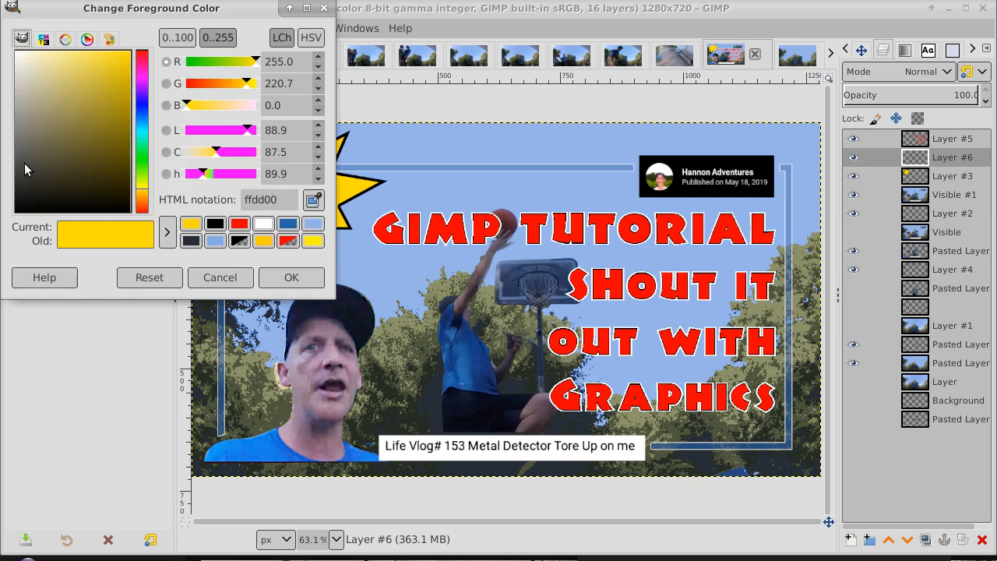
left_click(143, 203)
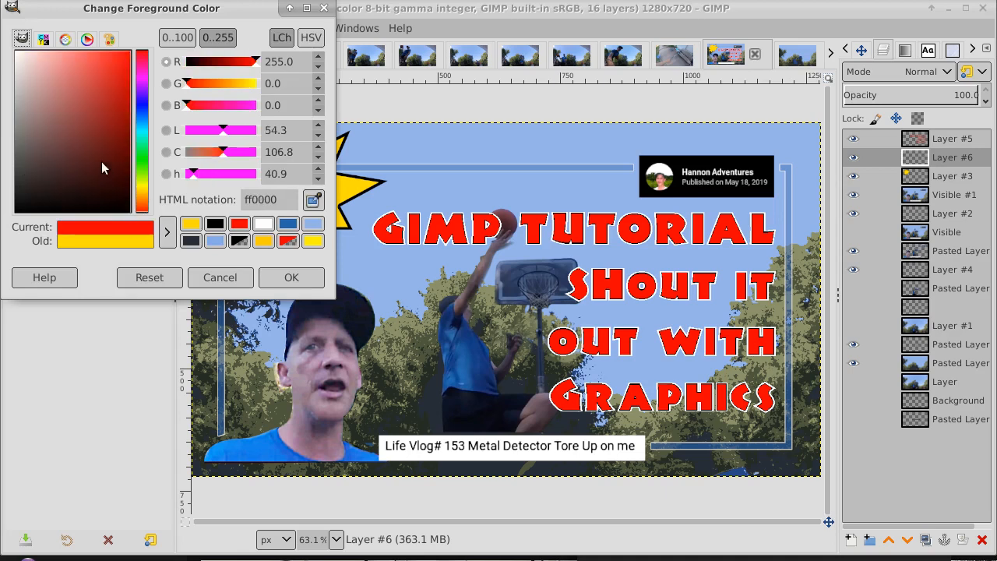
left_click(282, 282)
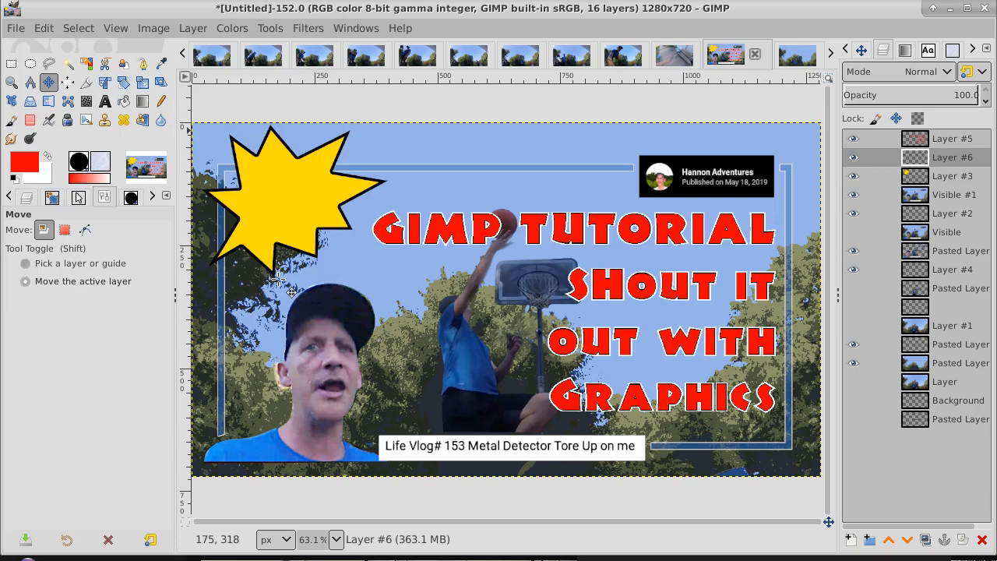
Add the red Ubuntu Bold 49 px text SUBSCRIBE over the yellow starburst.
left_click(104, 101)
left_click(244, 188)
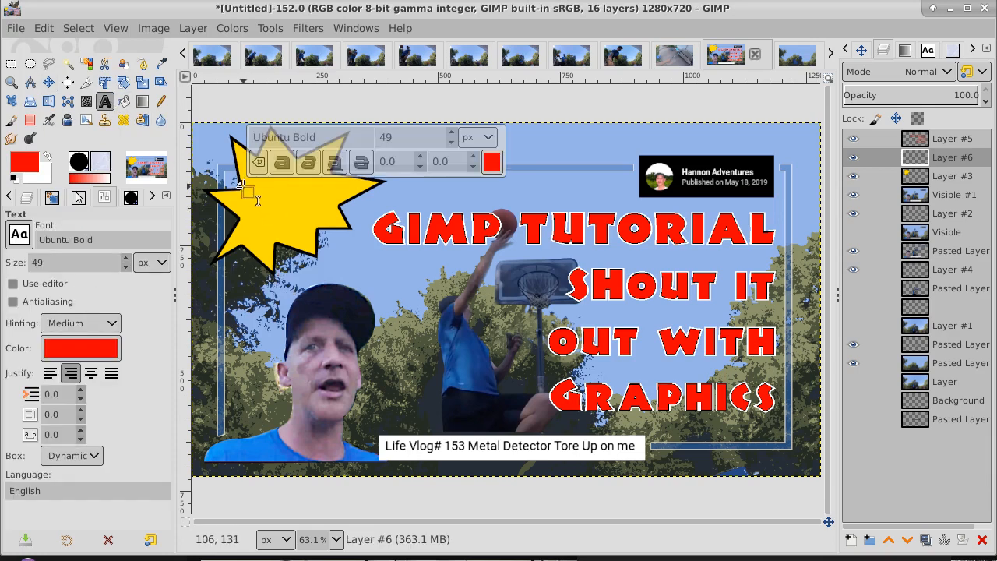
type("U")
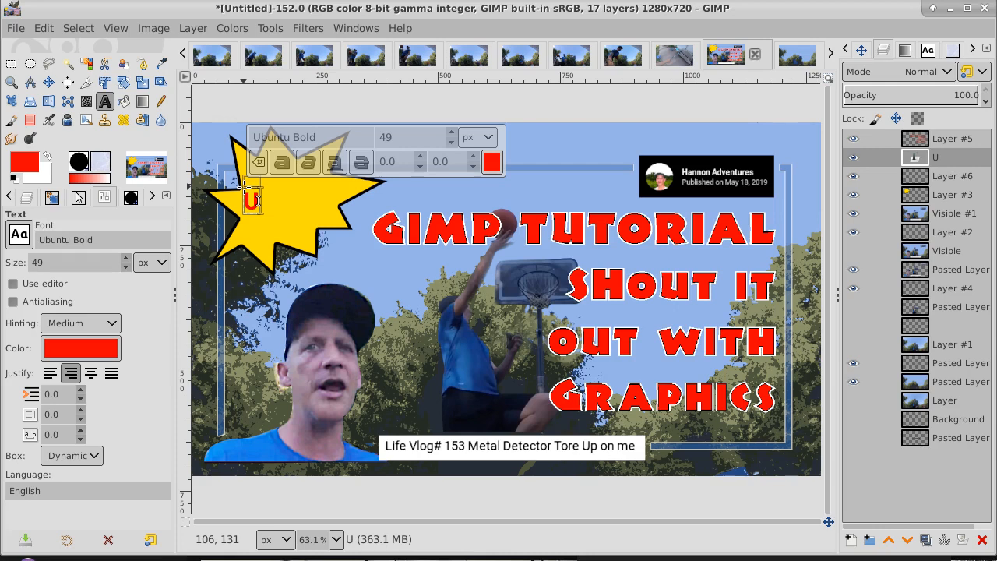
key("BackSpace")
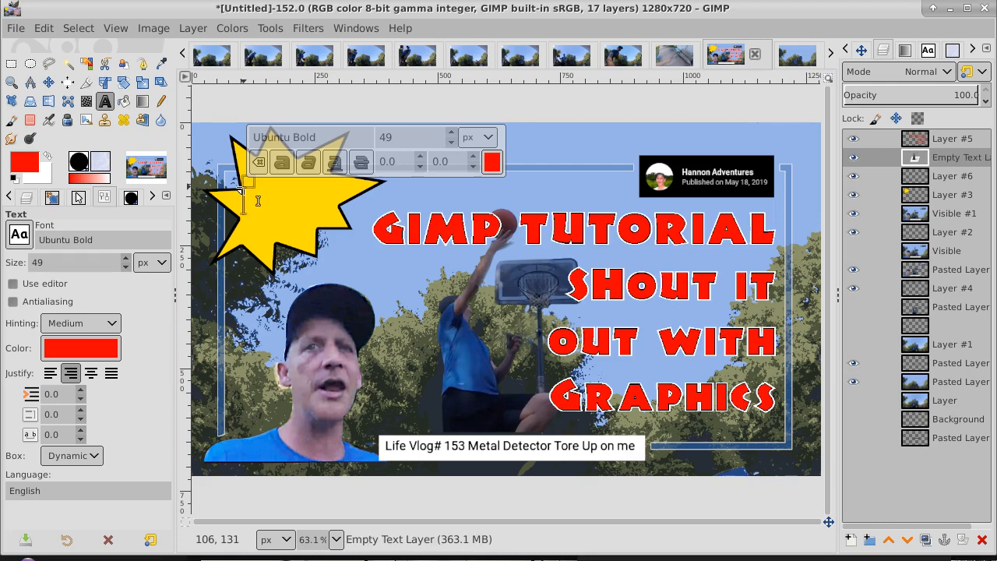
type("SUBSC")
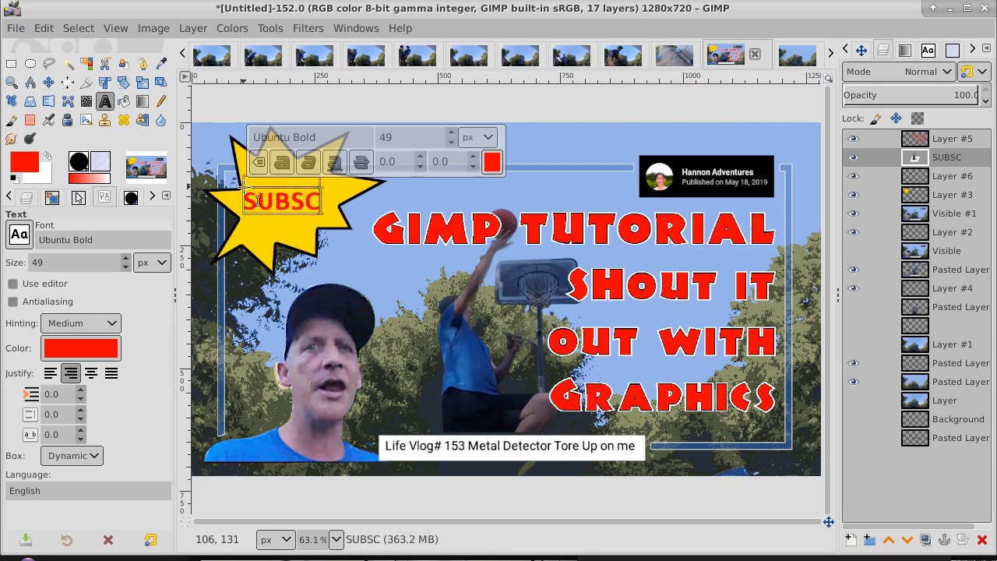
type("RIBER")
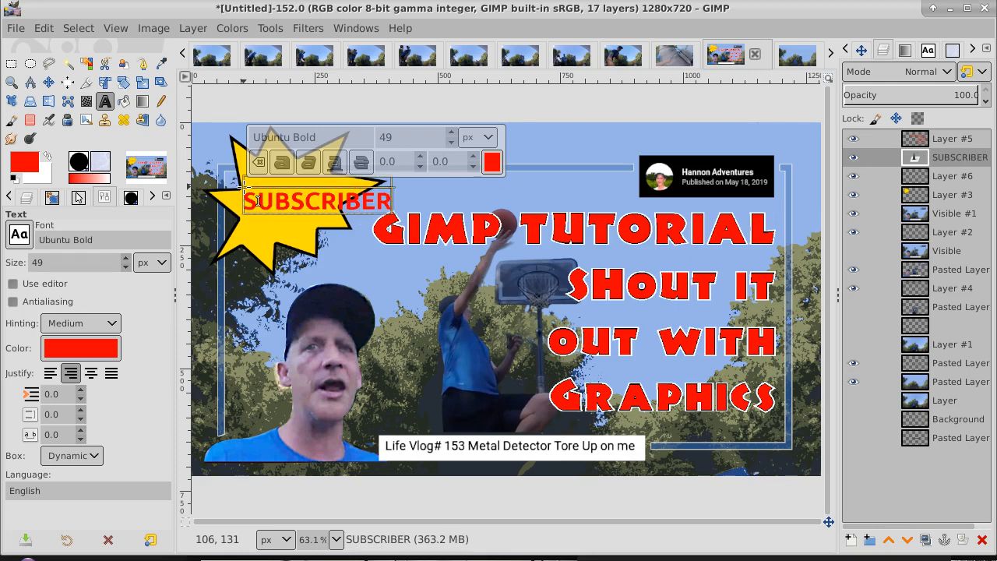
key("BackSpace")
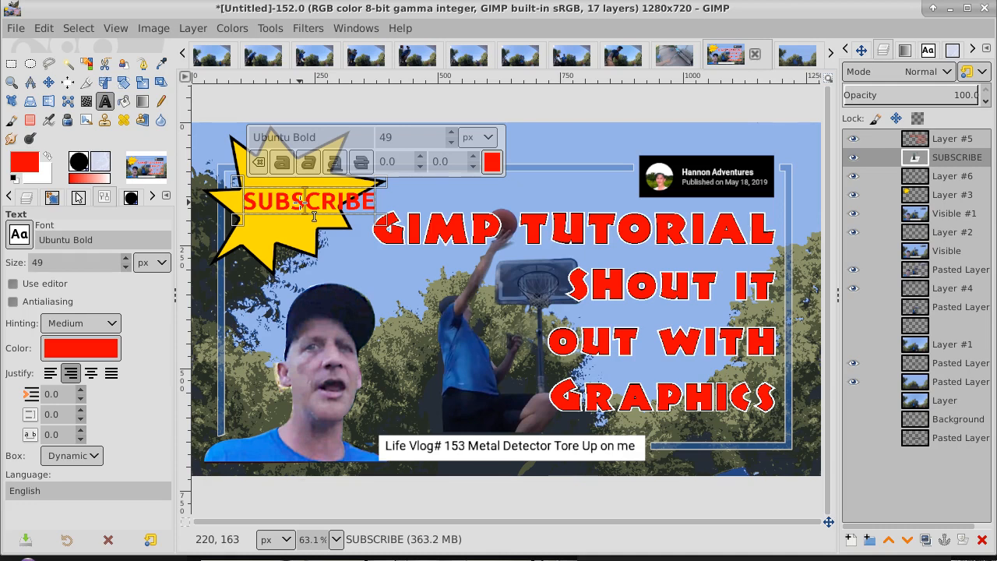
Rotate the SUBSCRIBE text by about -25.7 degrees and shift it slightly up and left to center it on the starburst.
left_click(123, 83)
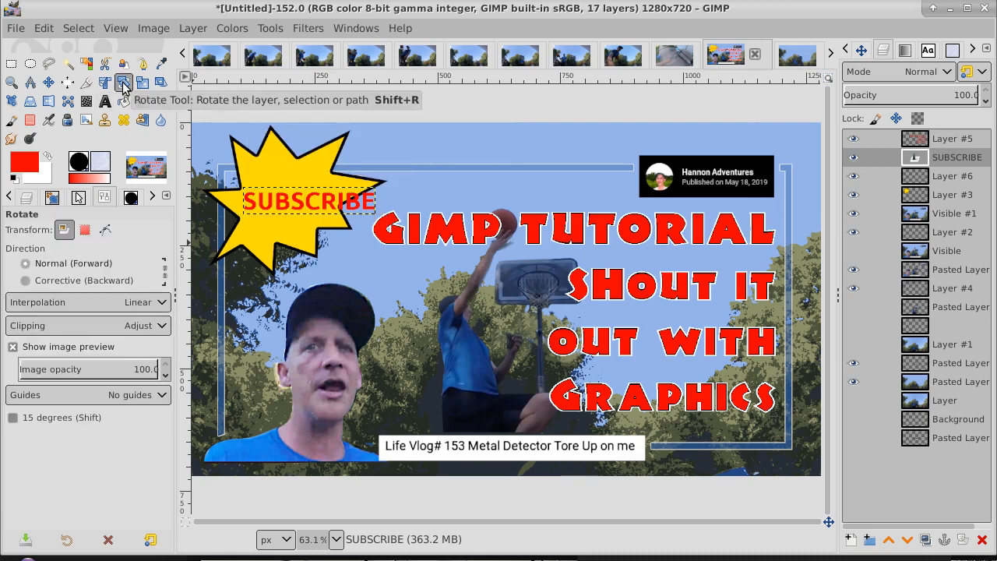
left_click_drag(364, 197, 374, 181)
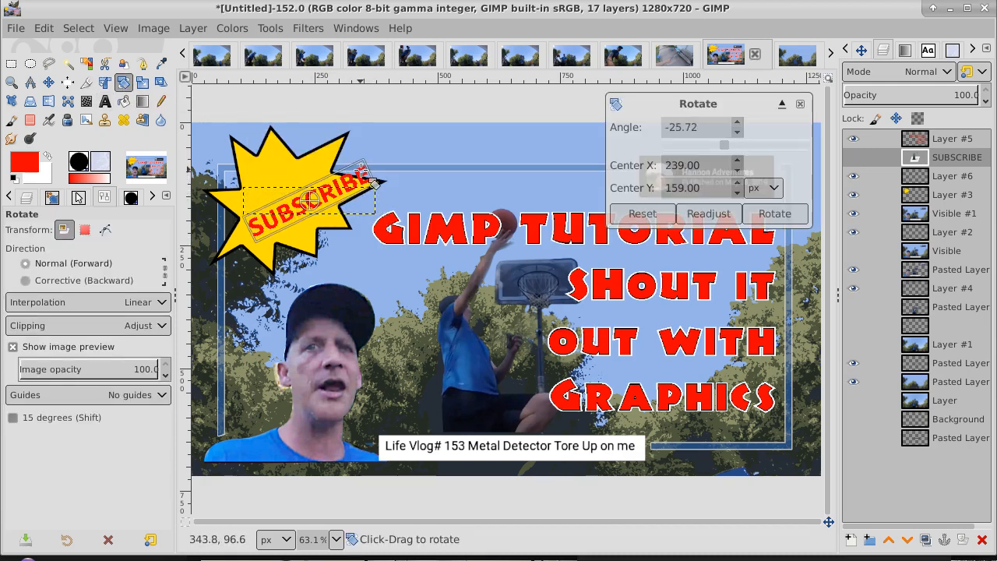
left_click(782, 213)
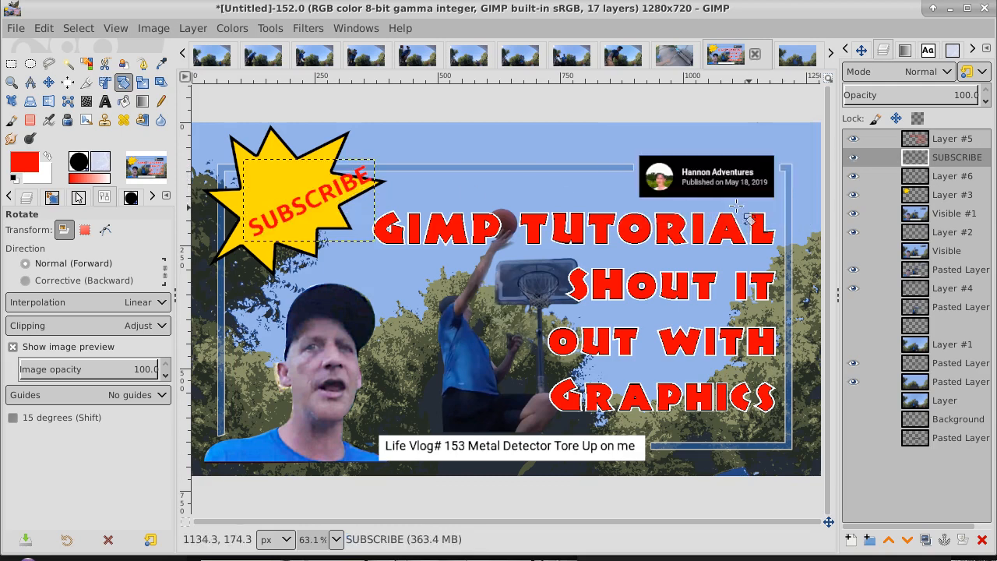
left_click(47, 84)
left_click_drag(321, 217, 301, 208)
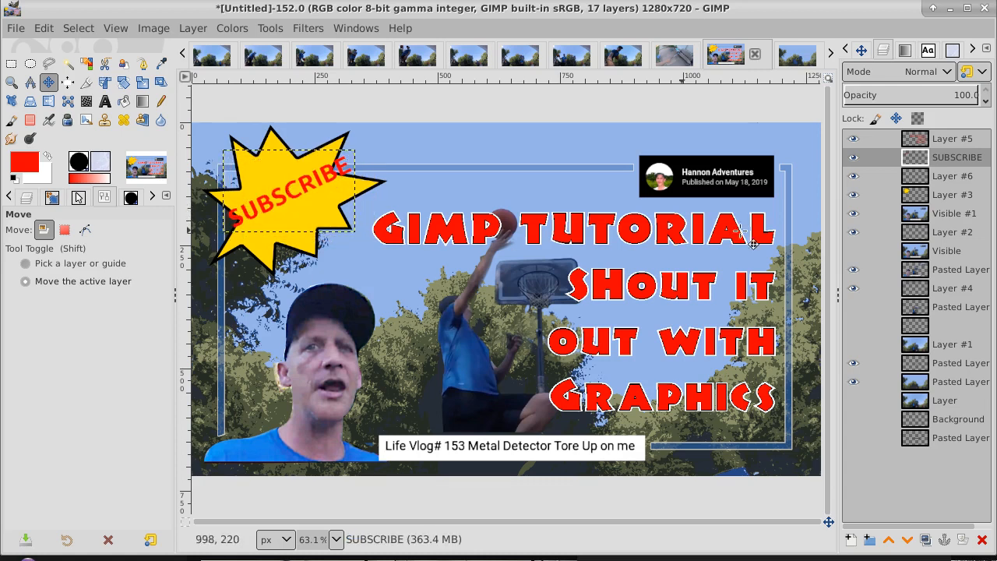
Rotate the starburst on Layer #3 by about 7.9 degrees around its own center and fit the layer to the image size.
left_click(944, 199)
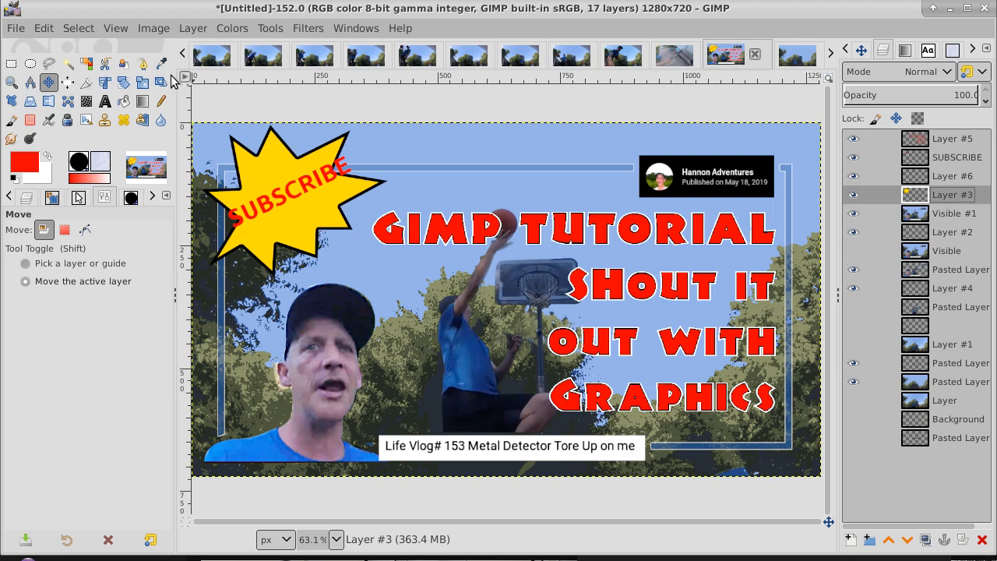
left_click(124, 84)
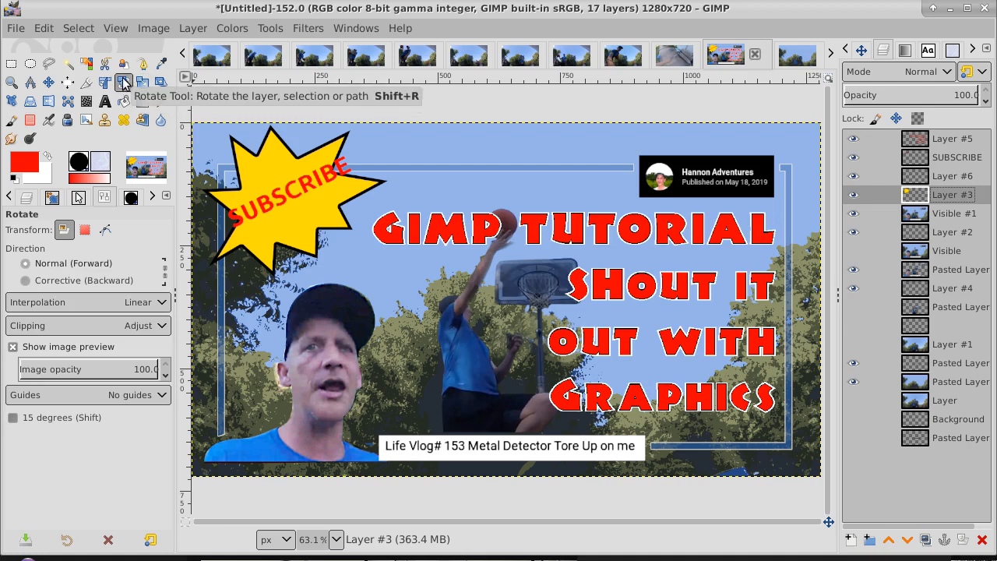
left_click(434, 265)
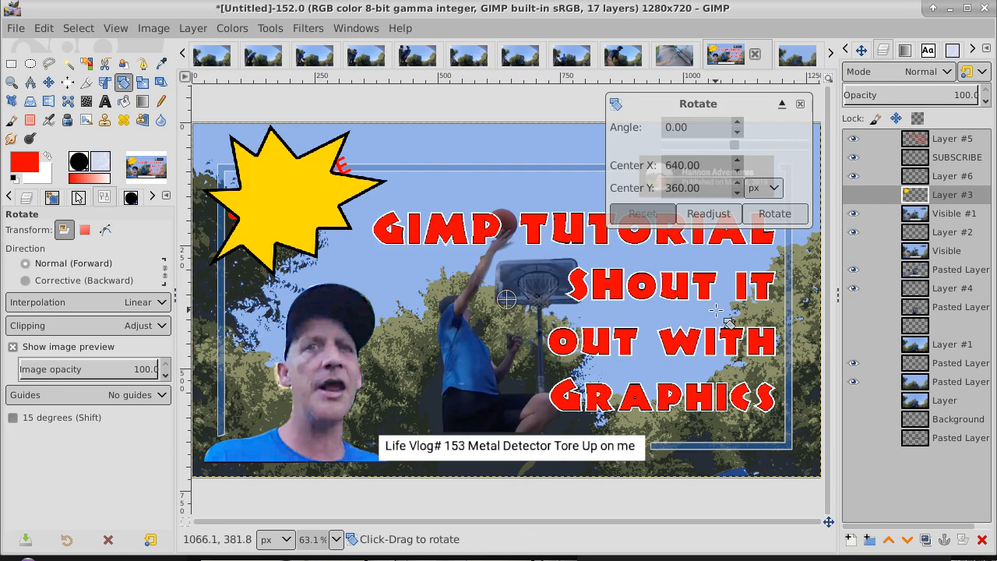
mouse_move(717, 311)
left_mouse_down()
mouse_move(712, 338)
mouse_move(705, 271)
mouse_move(705, 314)
left_mouse_up()
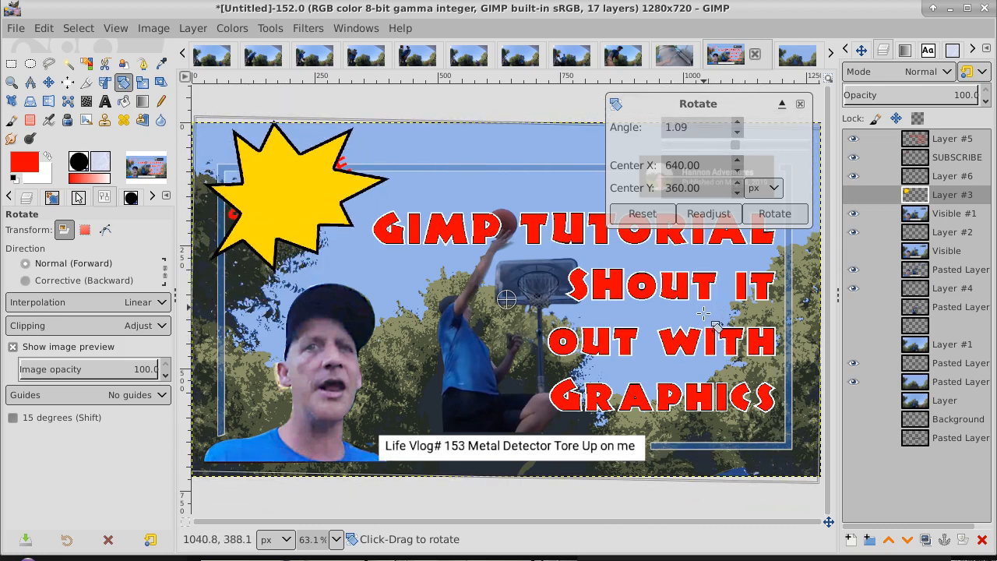
key("ctrl+z")
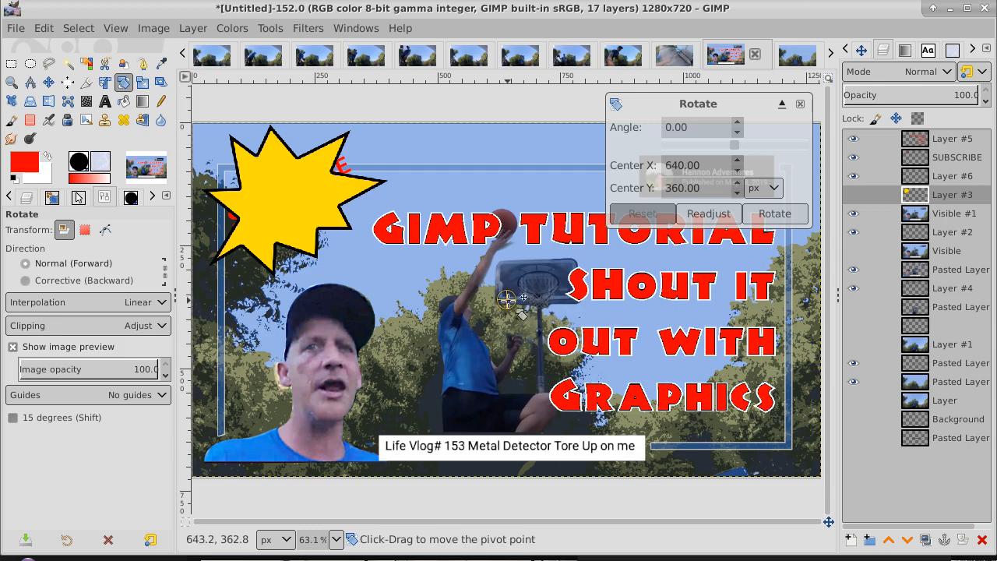
left_click_drag(510, 304, 286, 200)
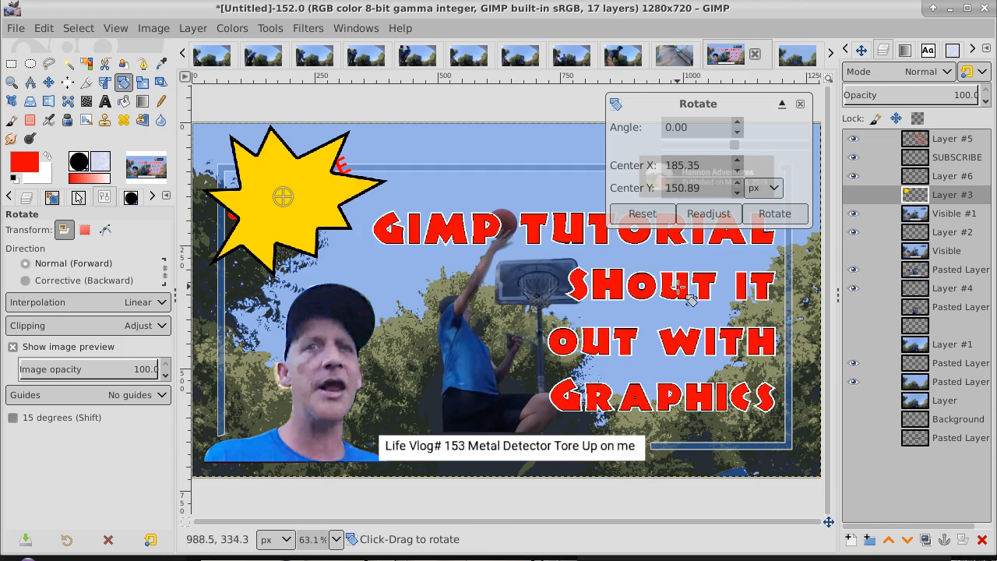
left_click_drag(676, 287, 653, 346)
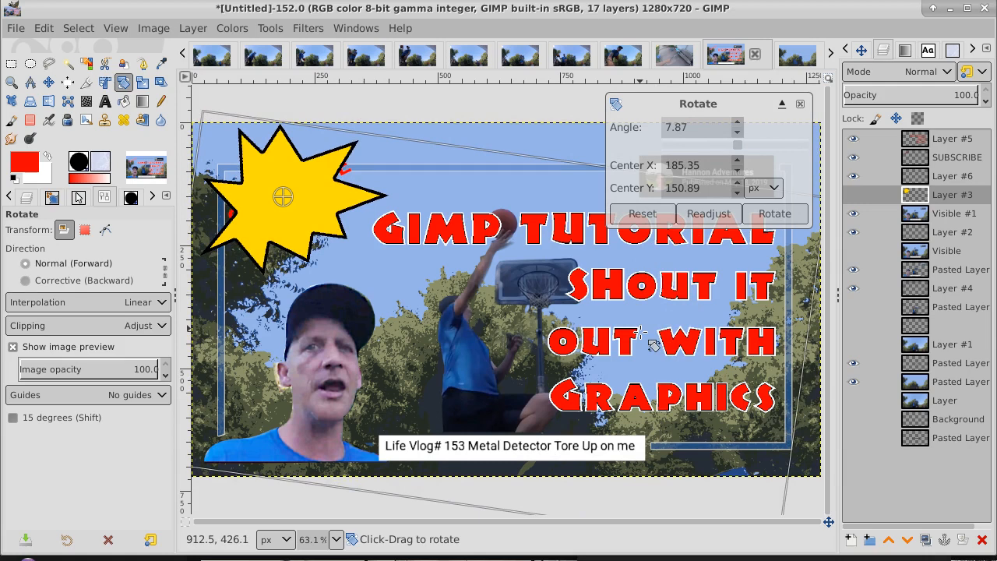
left_click(779, 214)
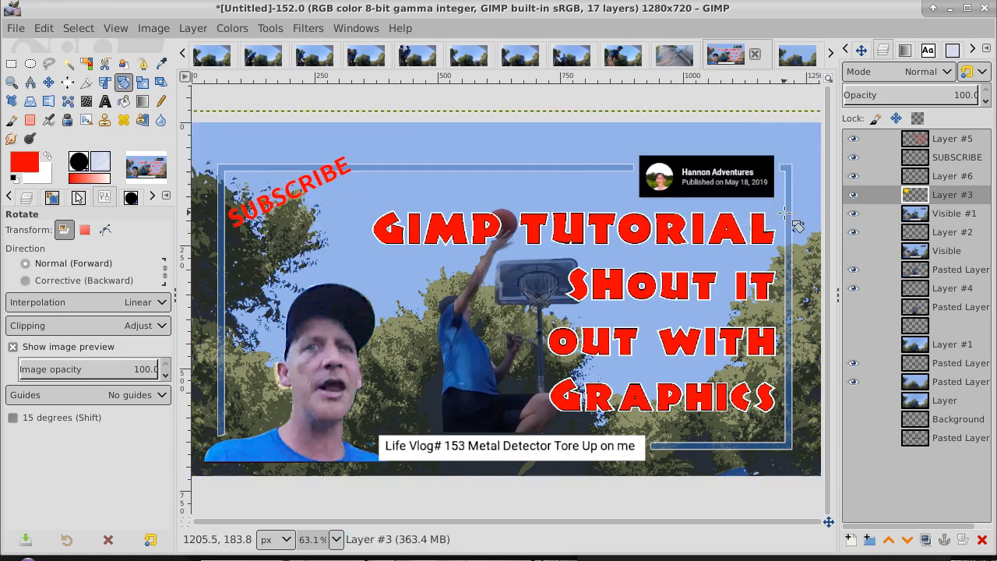
right_click(967, 199)
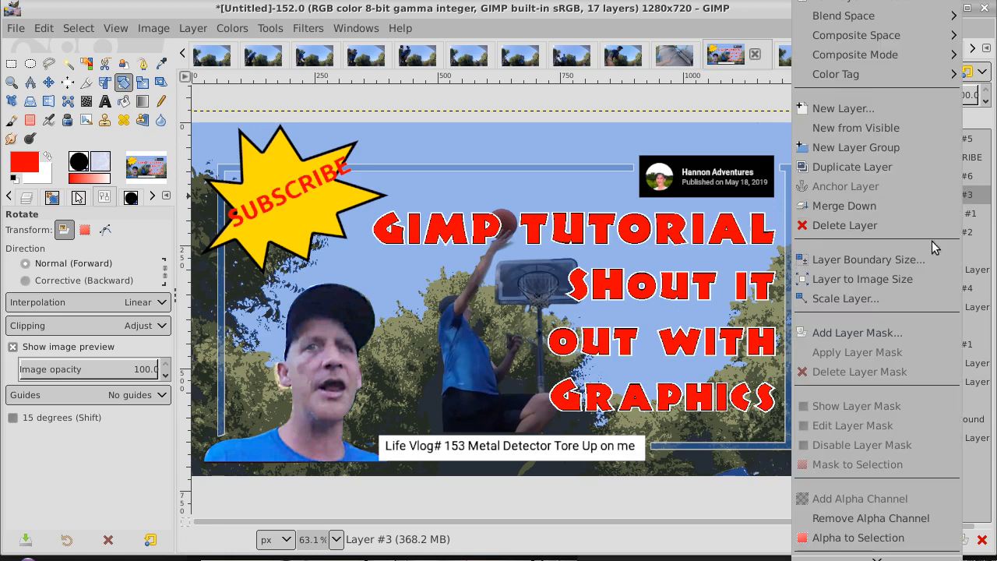
left_click(915, 278)
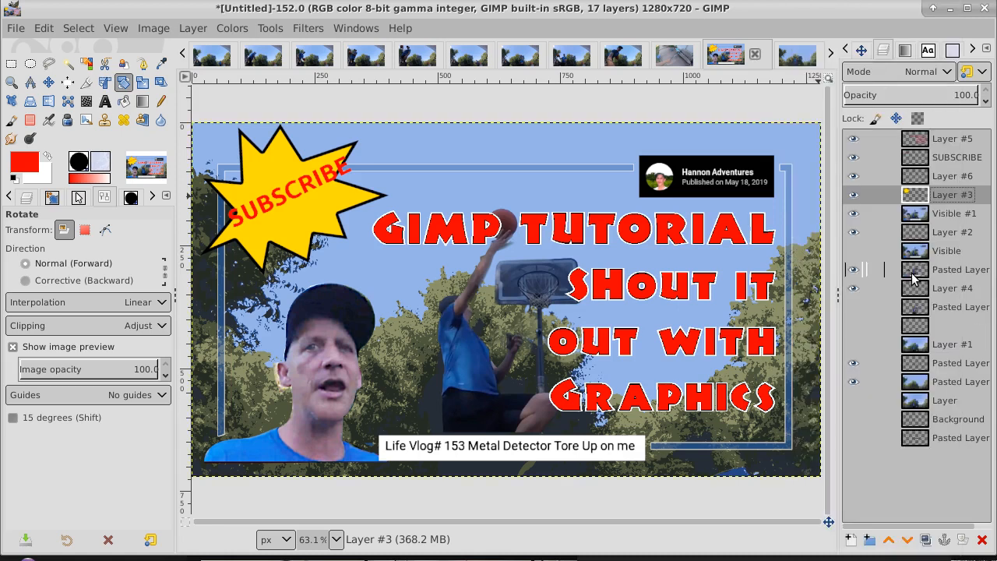
left_click(954, 140)
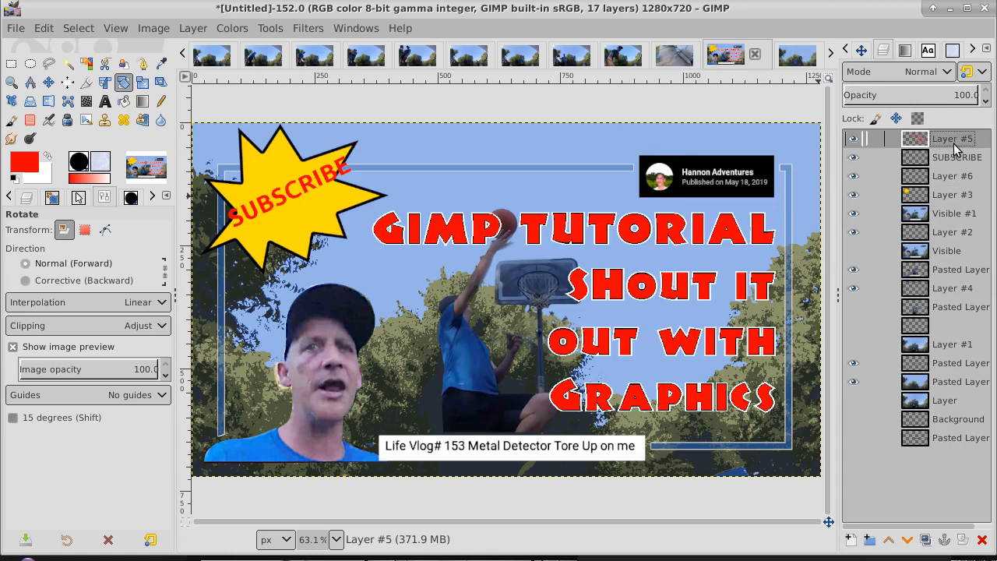
left_click(854, 158)
left_click(853, 158)
left_click(949, 158)
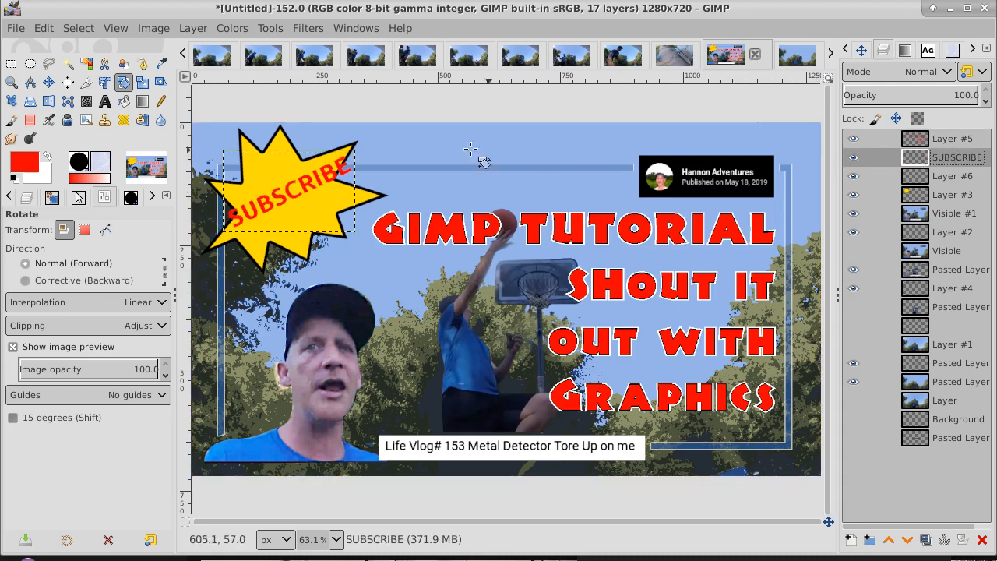
Stretch the starburst's Layer #3 horizontally, scaling it without kept proportions to about 1504 x 692 px.
left_click(142, 83)
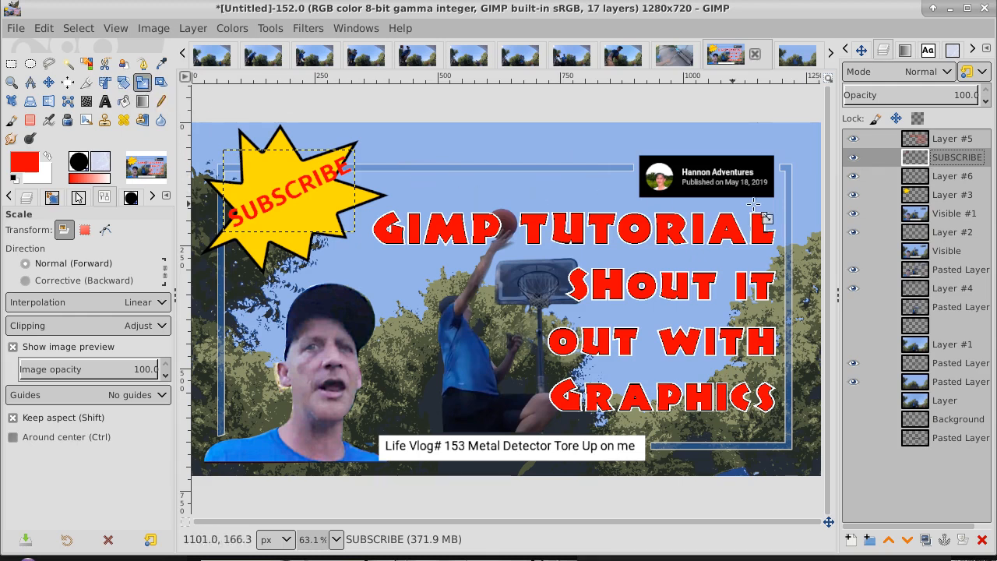
left_click(958, 200)
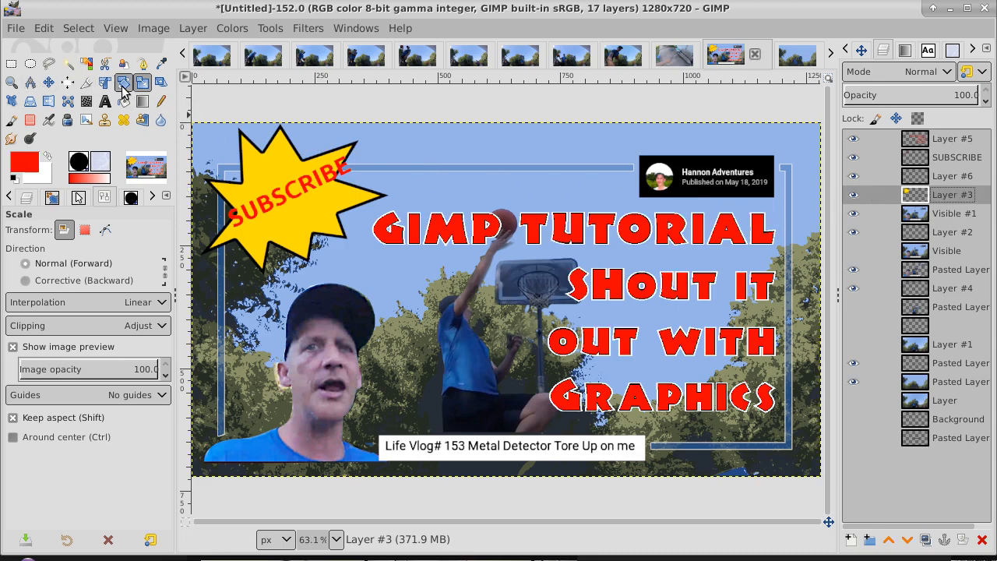
left_click(440, 192)
left_click_drag(440, 193, 473, 193)
left_click_drag(594, 252, 608, 274)
left_click(727, 141)
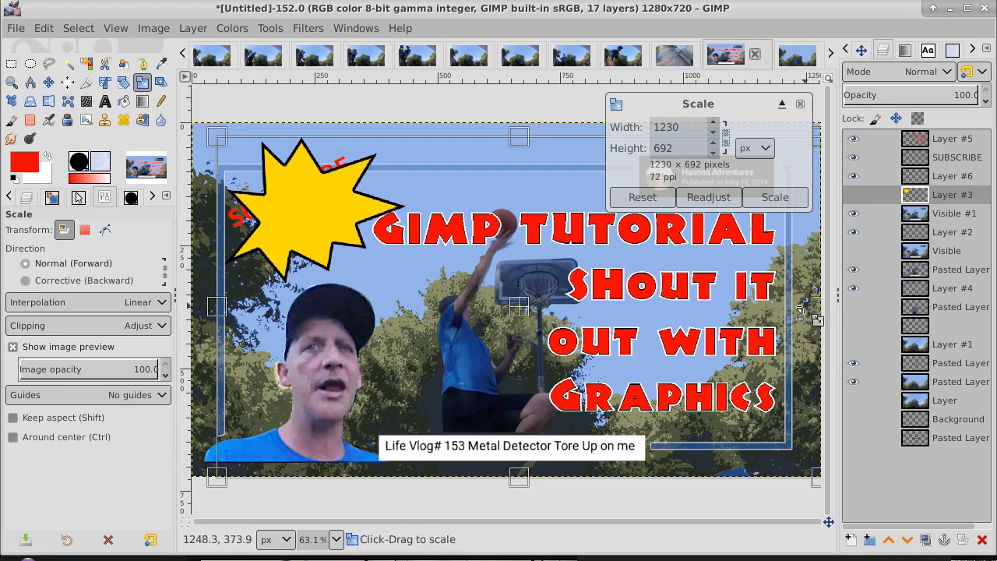
left_click_drag(816, 306, 952, 306)
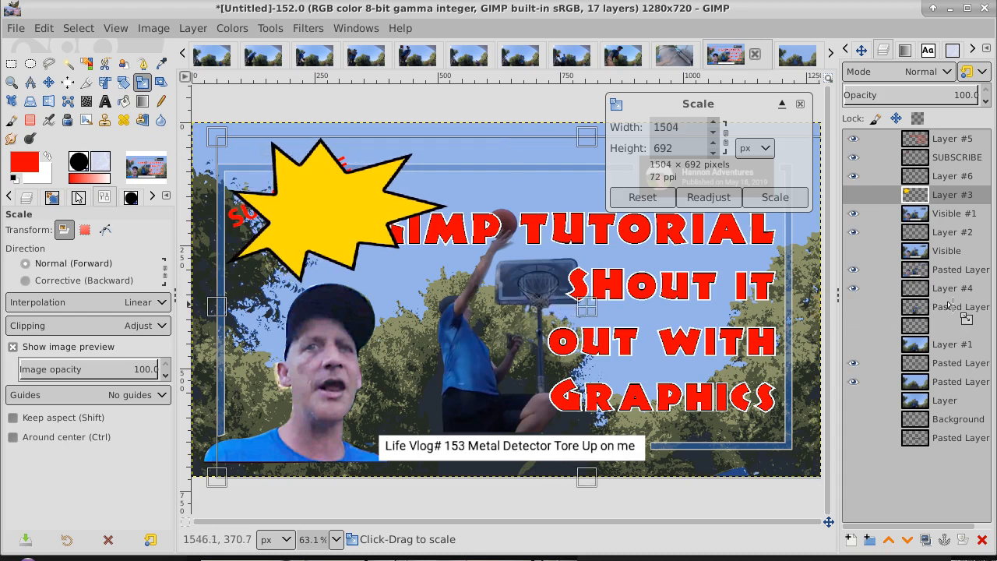
left_click(779, 198)
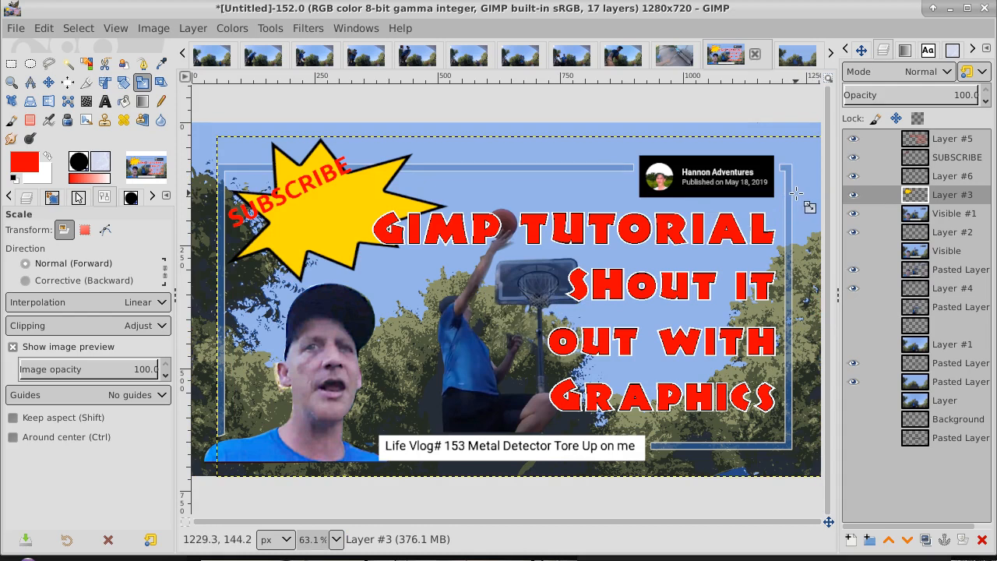
Move the stretched starburst back behind the SUBSCRIBE text and fit Layer #3 to the image size.
left_click(49, 82)
left_click_drag(339, 199, 309, 198)
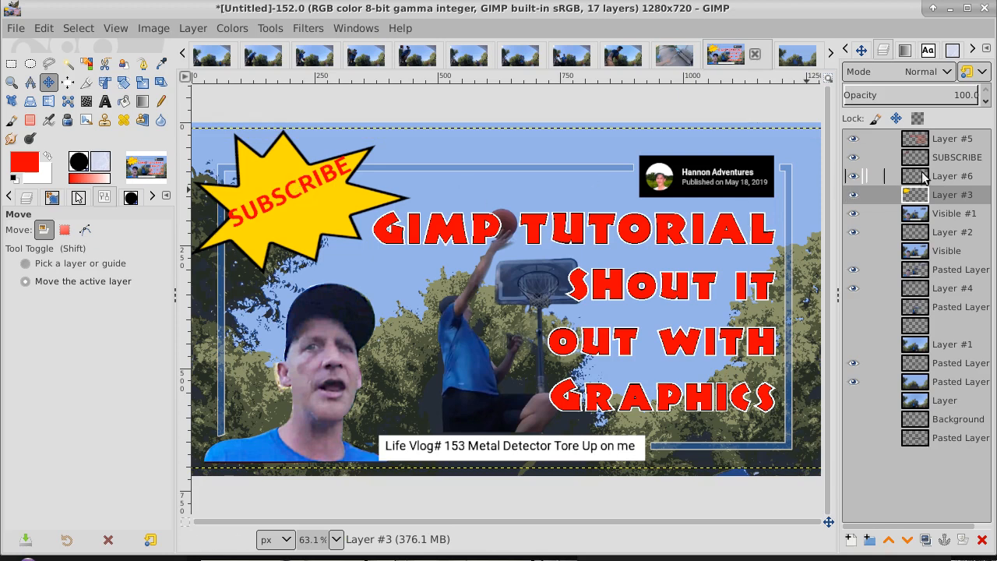
left_click(949, 178)
left_click(946, 197)
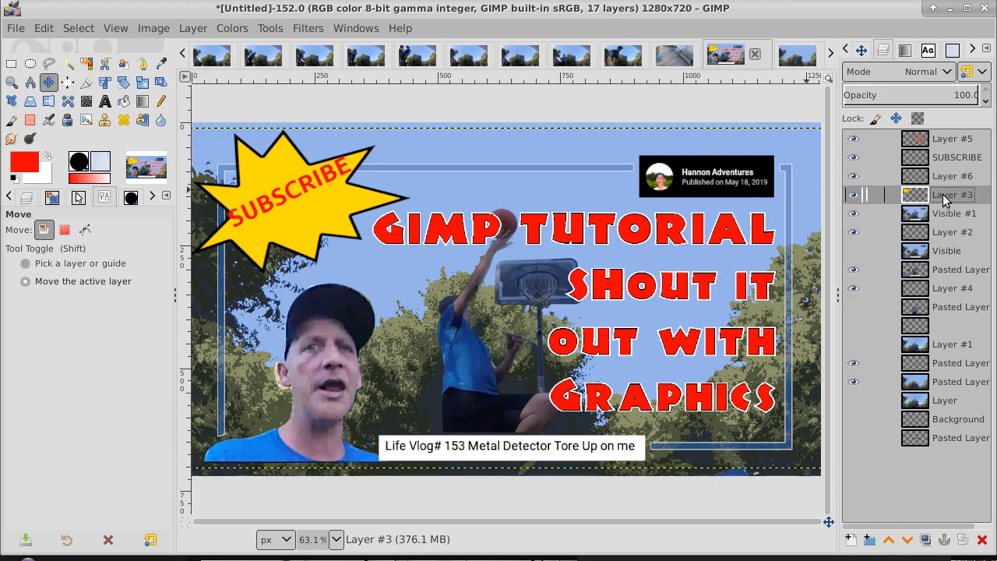
right_click(946, 199)
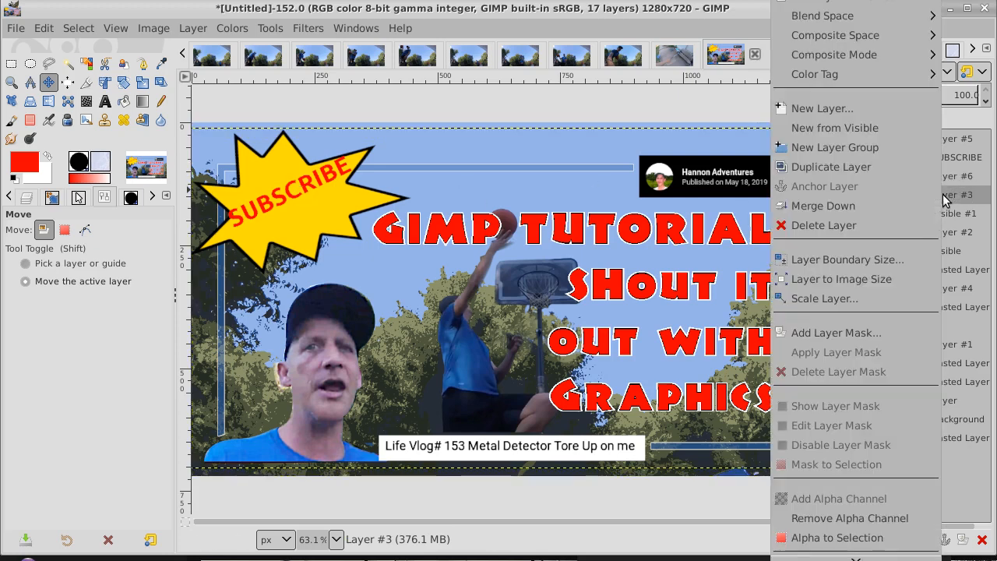
left_click(896, 279)
left_click(979, 179)
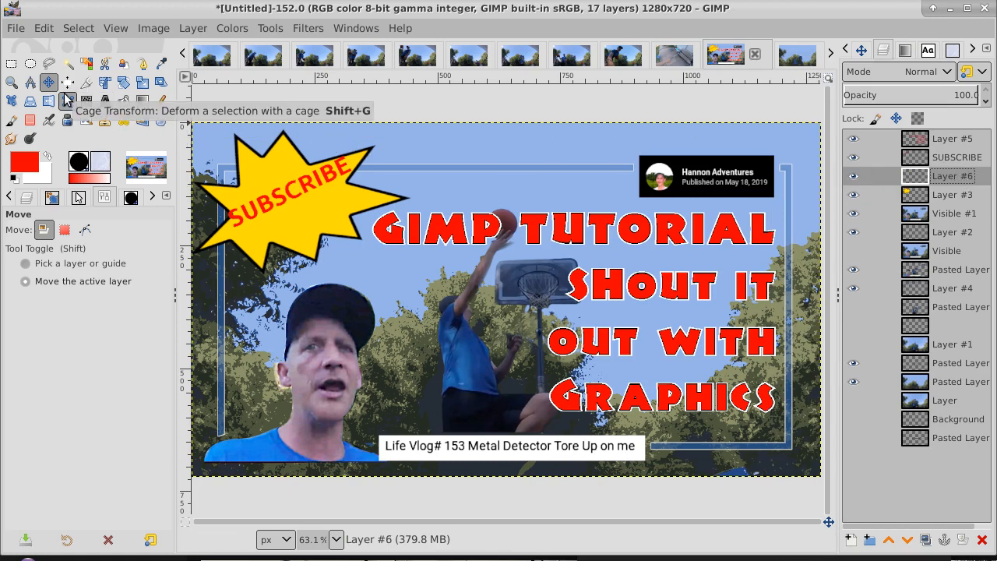
left_click(141, 83)
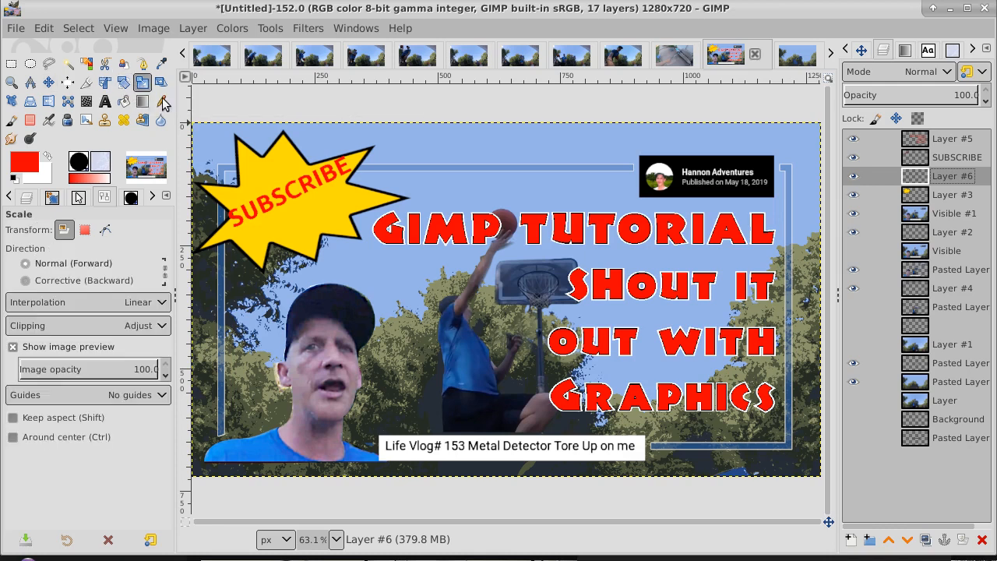
left_click(376, 202)
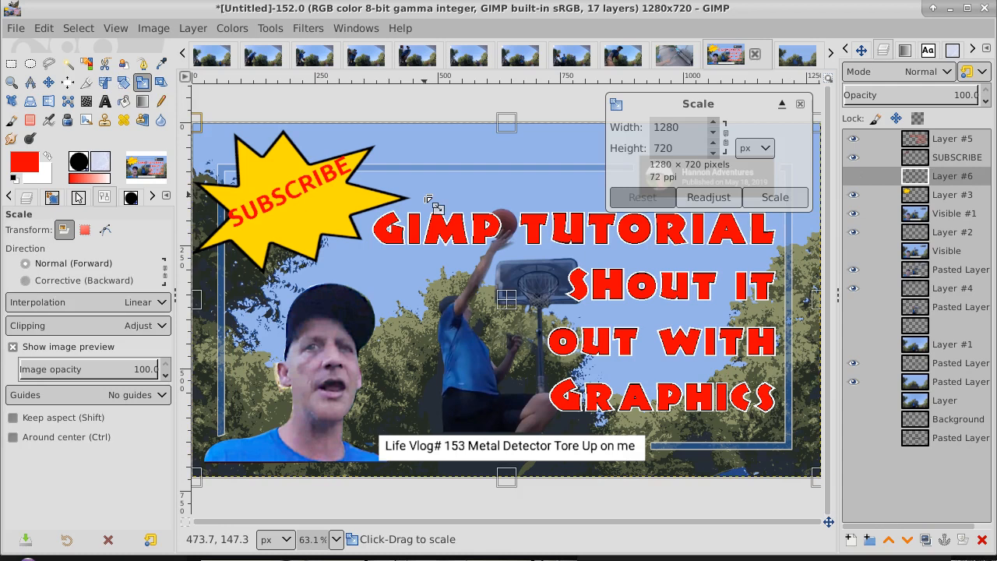
left_click(774, 197)
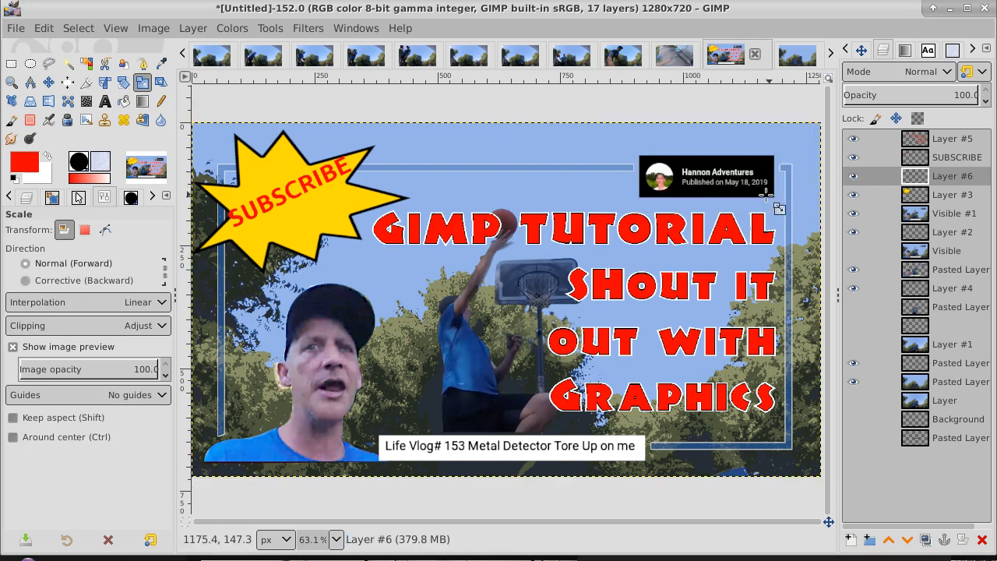
left_click(125, 83)
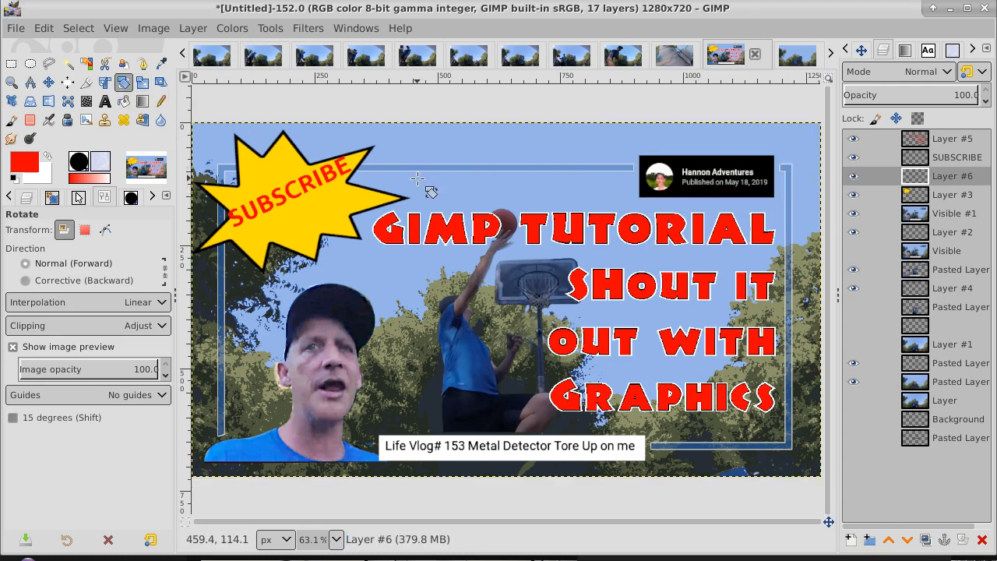
left_click(428, 191)
left_click_drag(505, 297, 285, 200)
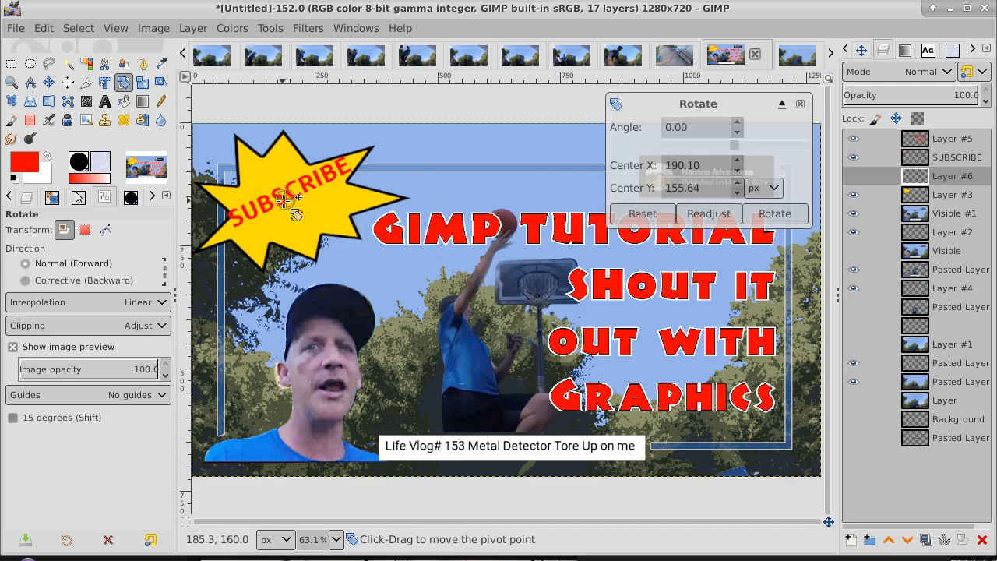
left_click(774, 214)
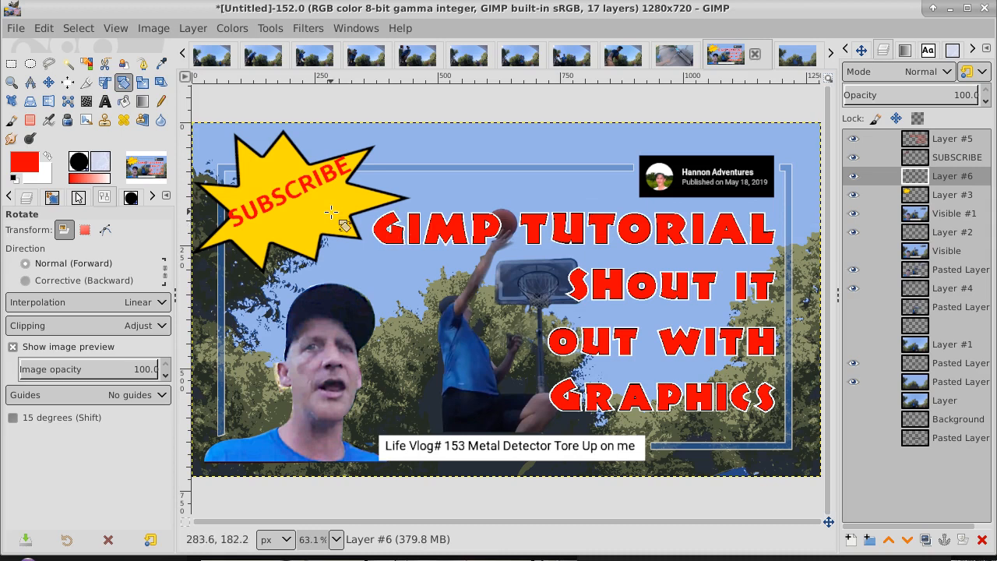
left_click(290, 193)
left_click_drag(505, 299, 281, 186)
left_click_drag(727, 316, 732, 342)
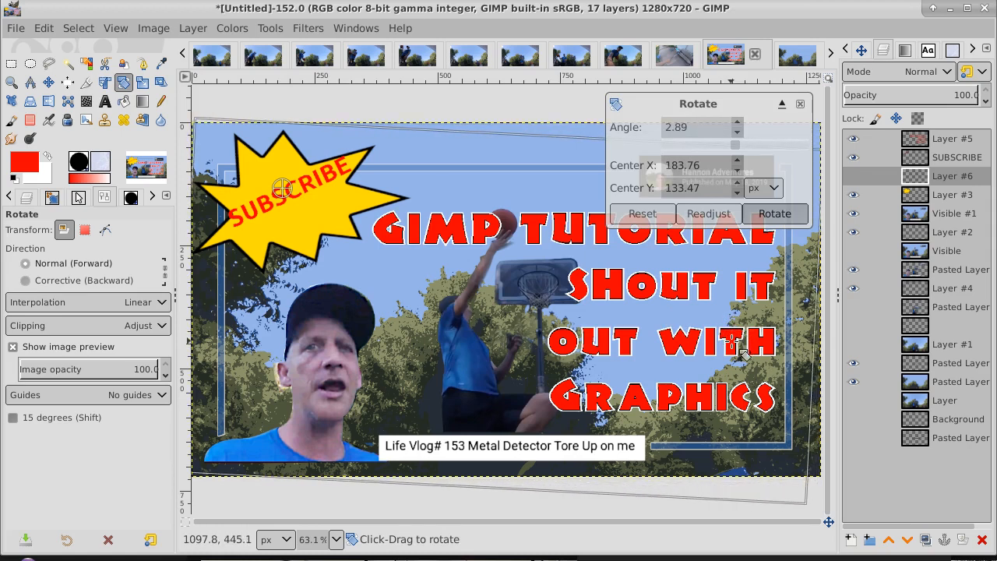
left_click_drag(745, 354, 743, 349)
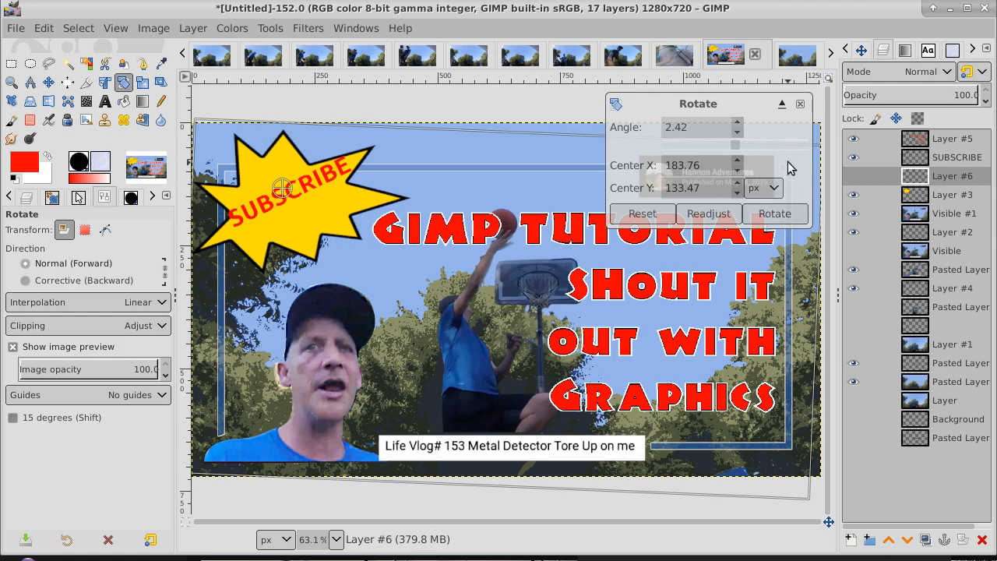
left_click(800, 103)
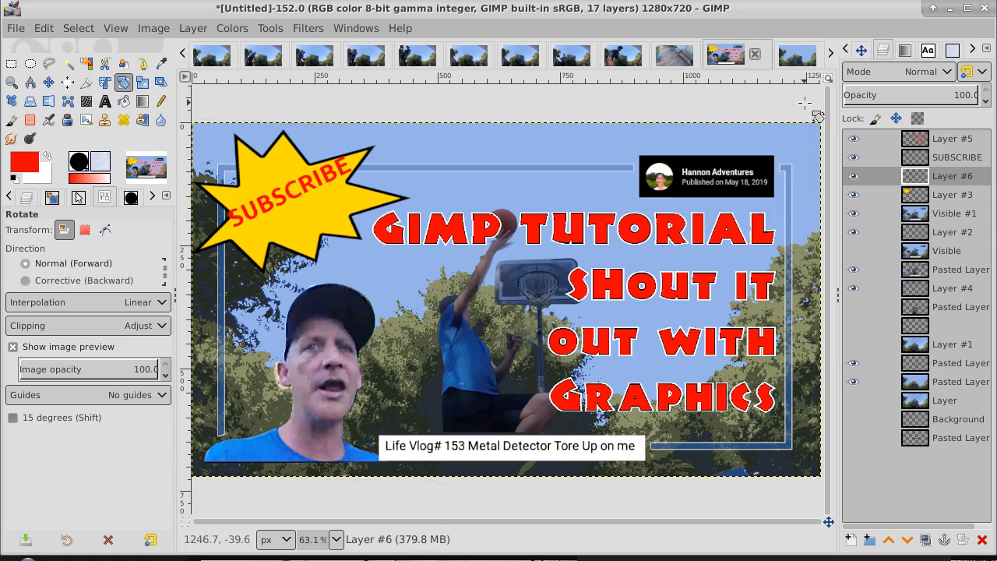
Rotate the SUBSCRIBE text layer by about 14.8 degrees around its own center.
left_click(941, 158)
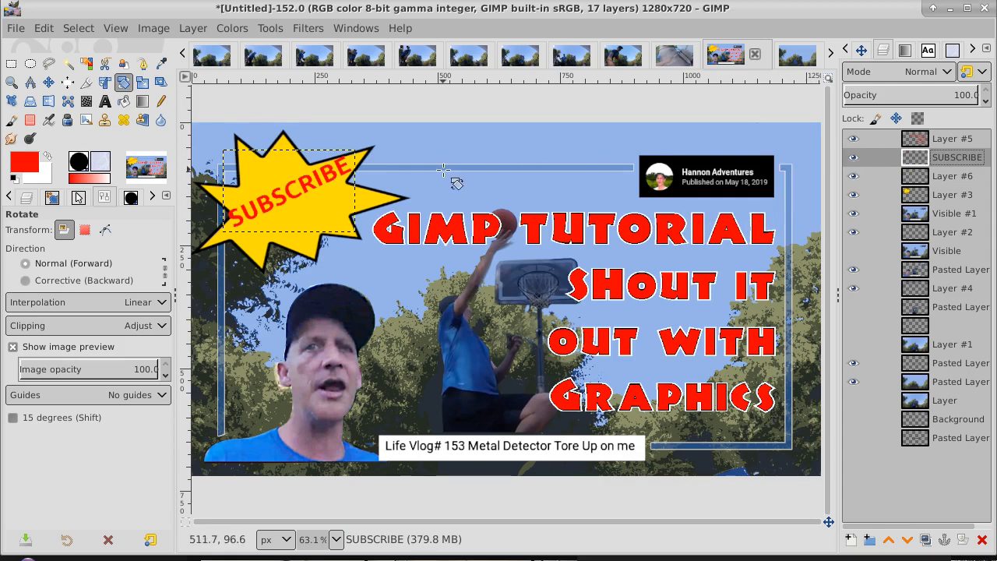
left_click(350, 194)
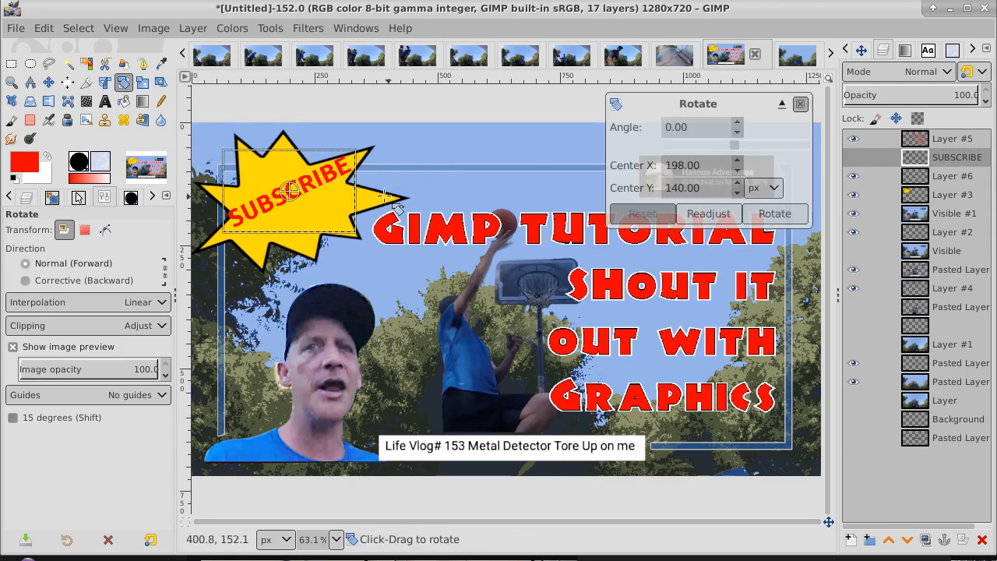
mouse_move(348, 194)
left_mouse_down()
mouse_move(355, 211)
mouse_move(345, 219)
mouse_move(348, 207)
left_mouse_up()
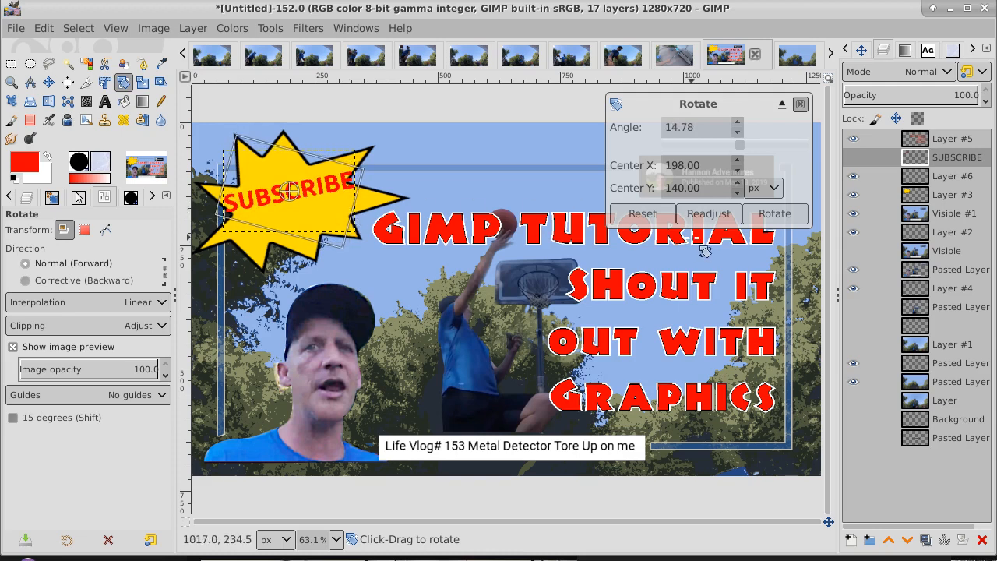
left_click(771, 215)
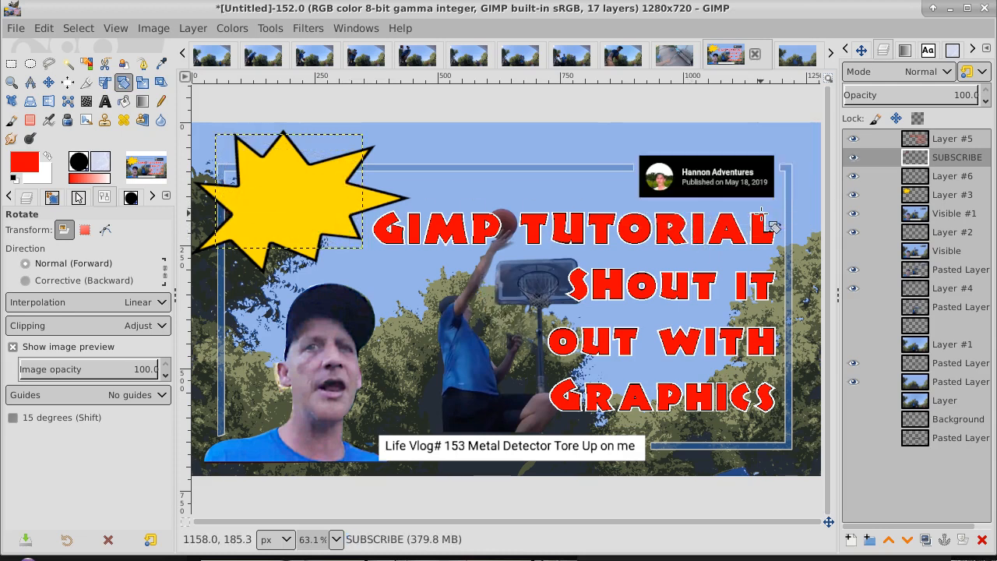
Scale the SUBSCRIBE text without kept proportions to about 245 x 379 px and fit its layer to the image size.
left_click(142, 81)
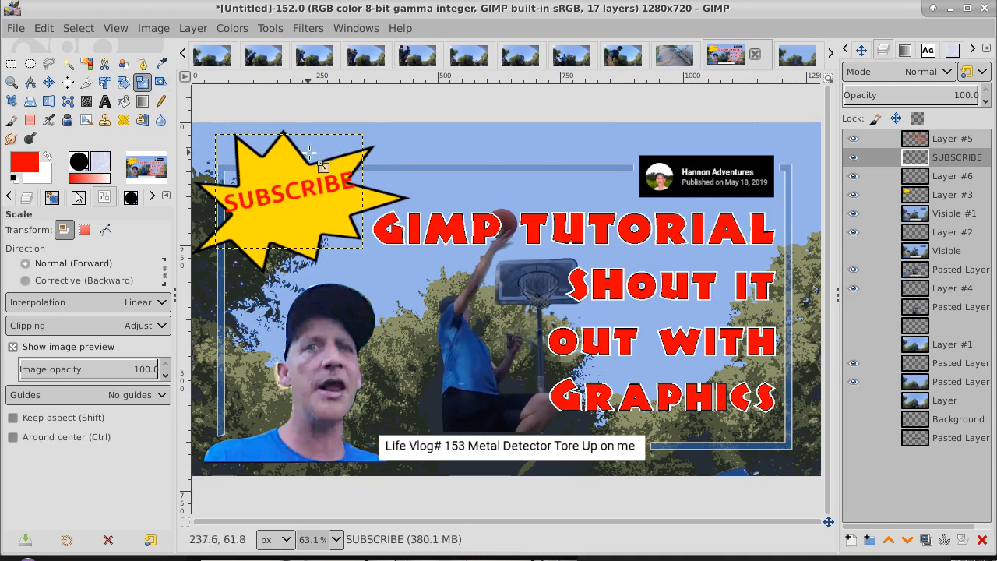
left_click(321, 167)
left_click_drag(381, 147, 361, 135)
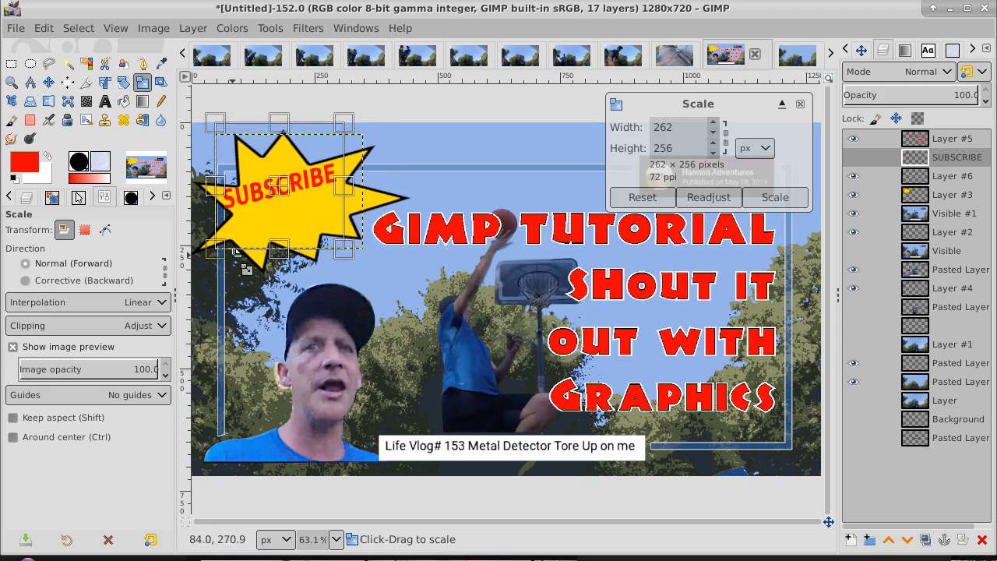
left_click_drag(217, 252, 233, 288)
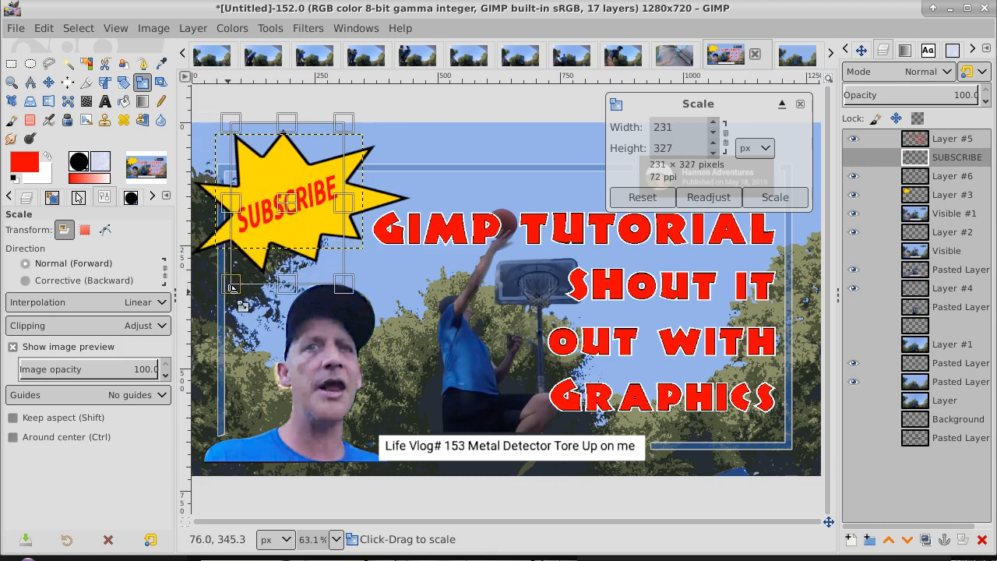
left_click_drag(363, 134, 366, 121)
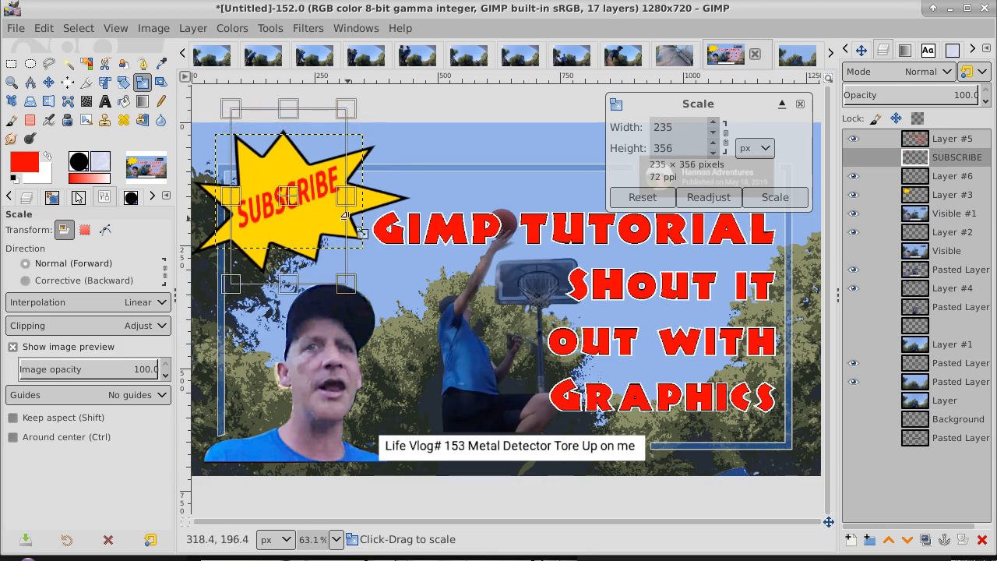
left_click_drag(348, 281, 348, 290)
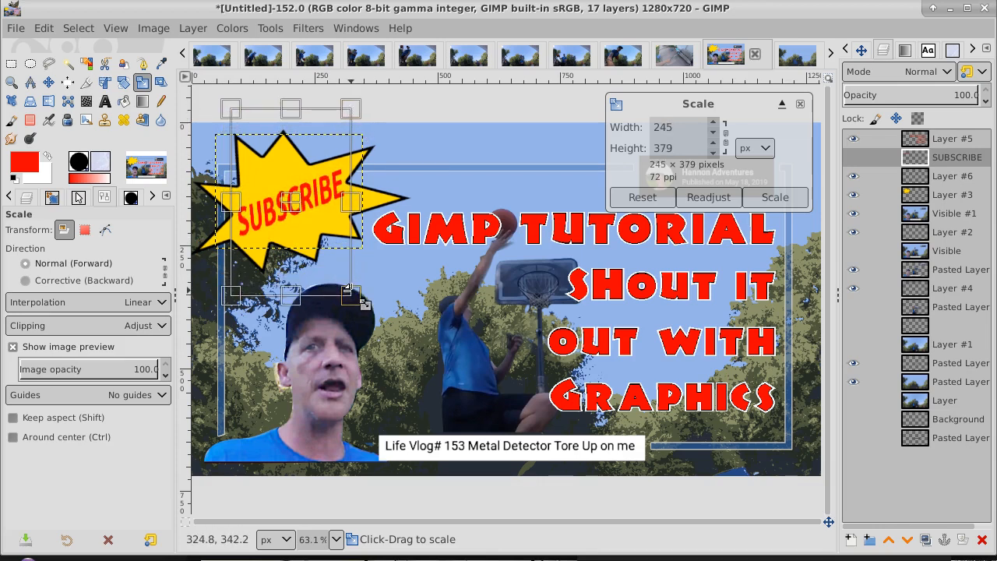
left_click(781, 196)
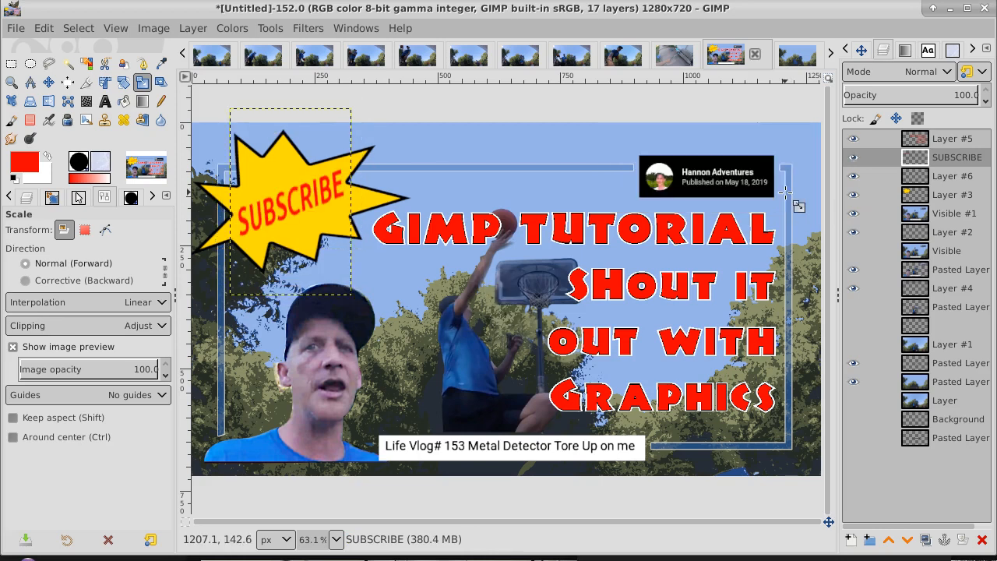
right_click(962, 159)
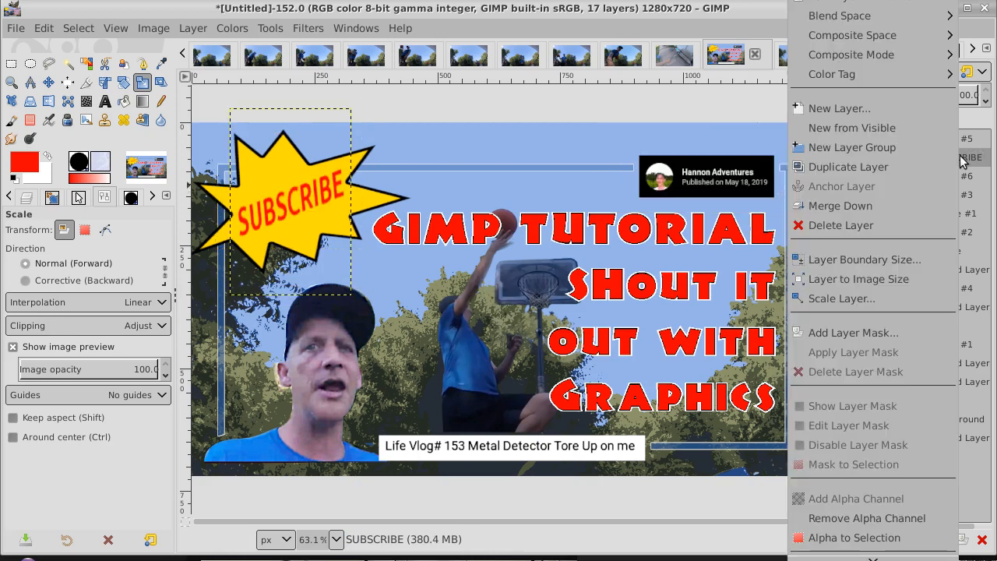
left_click(873, 279)
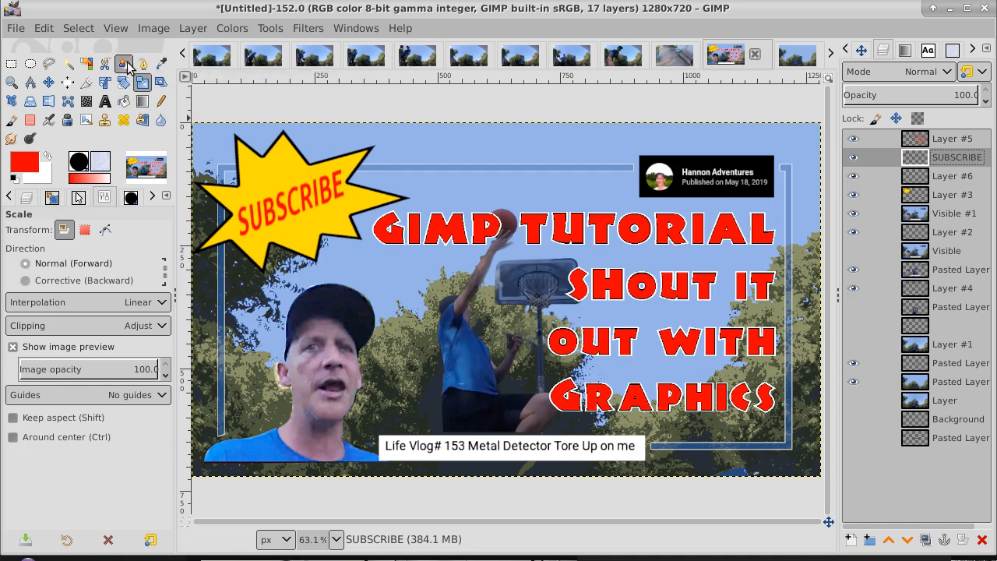
Select the red SUBSCRIBE lettering by color and add a new layer directly below the SUBSCRIBE layer.
left_click(87, 66)
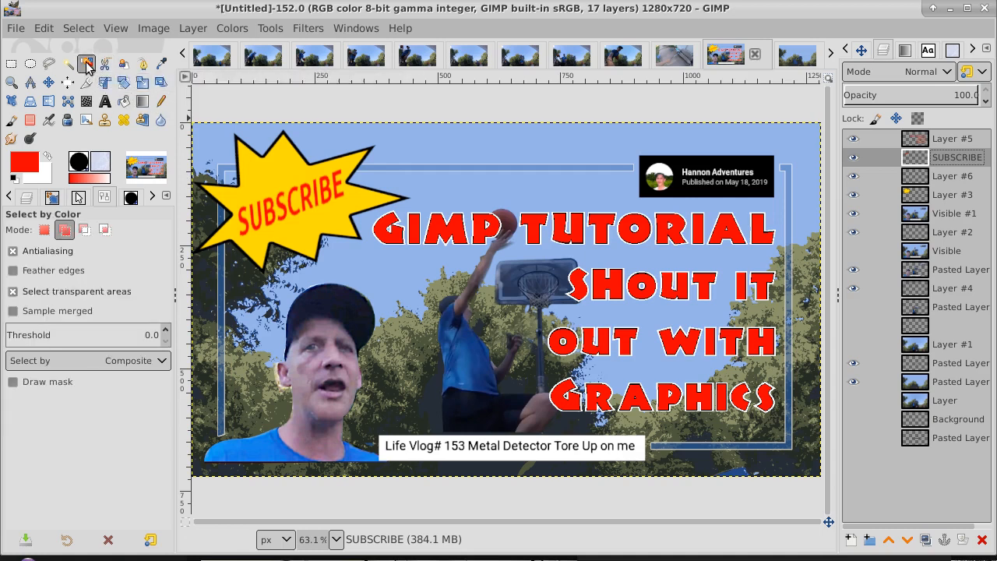
left_click(294, 188)
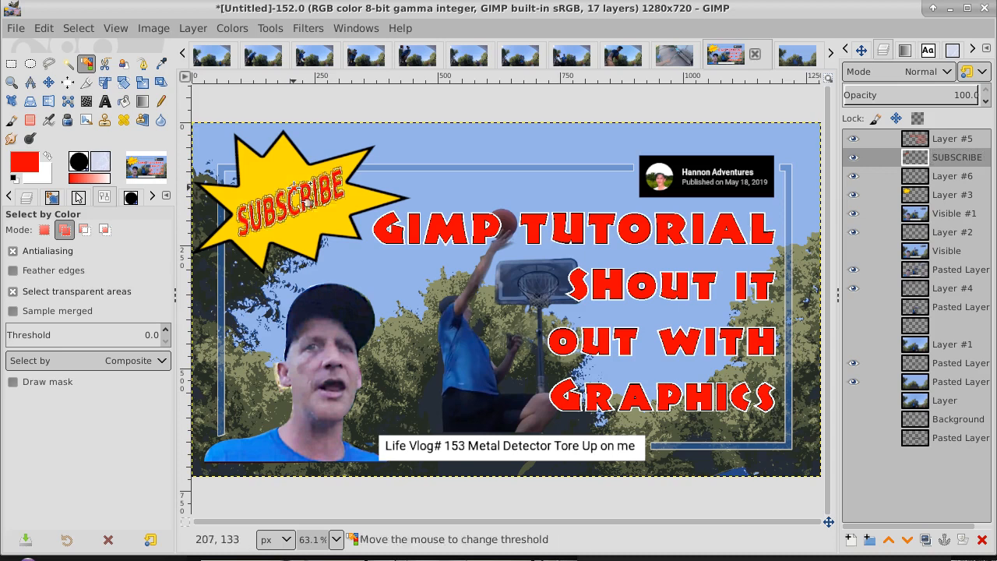
left_click(947, 178)
left_click(851, 539)
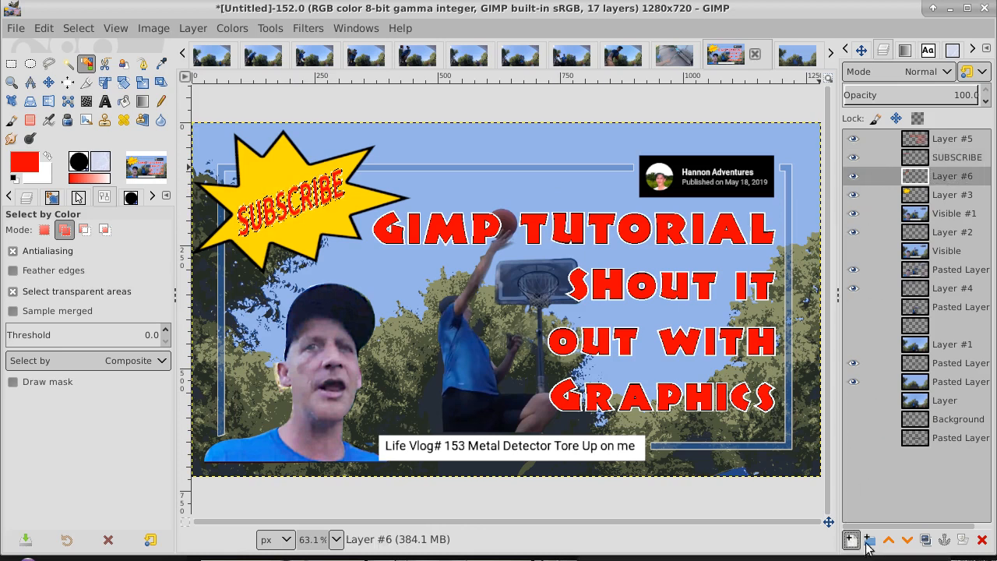
left_click(966, 543)
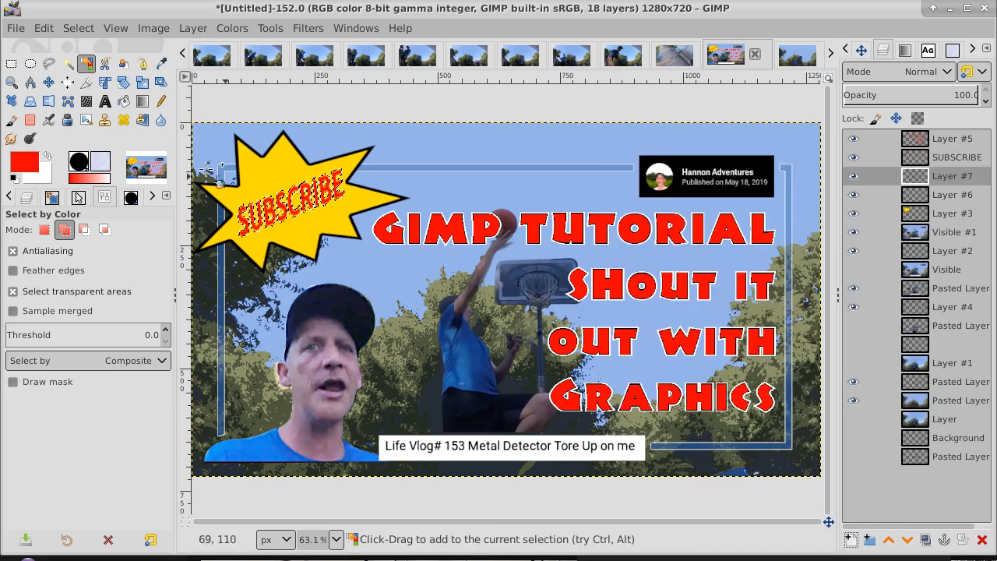
Grow the SUBSCRIBE lettering selection by 1 px.
left_click(75, 29)
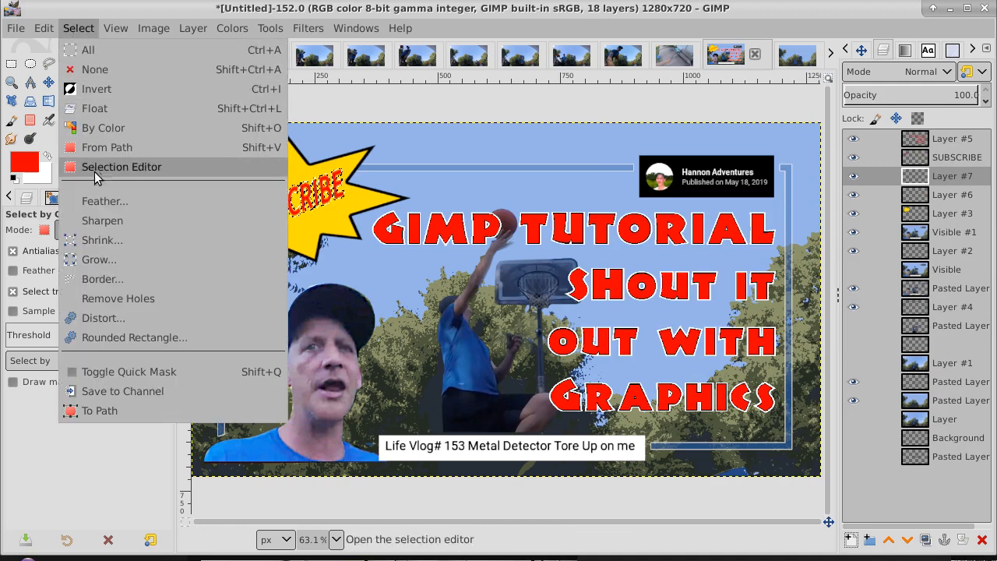
left_click(99, 258)
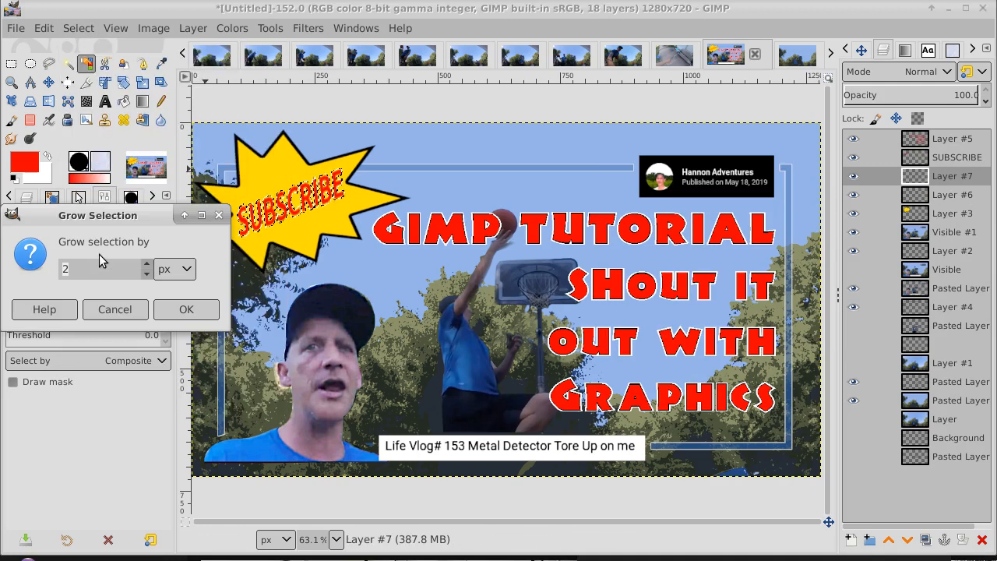
left_click(148, 275)
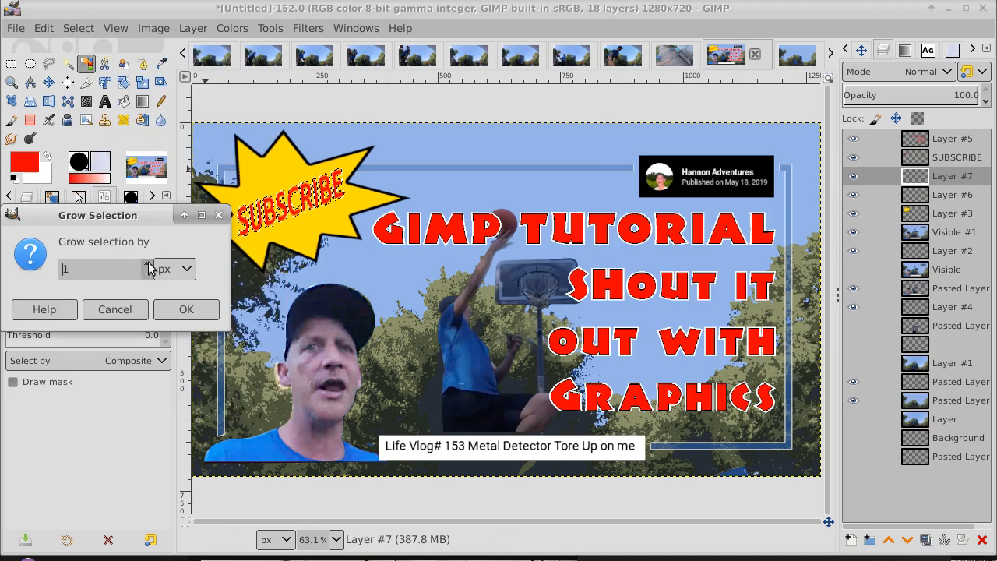
left_click(184, 309)
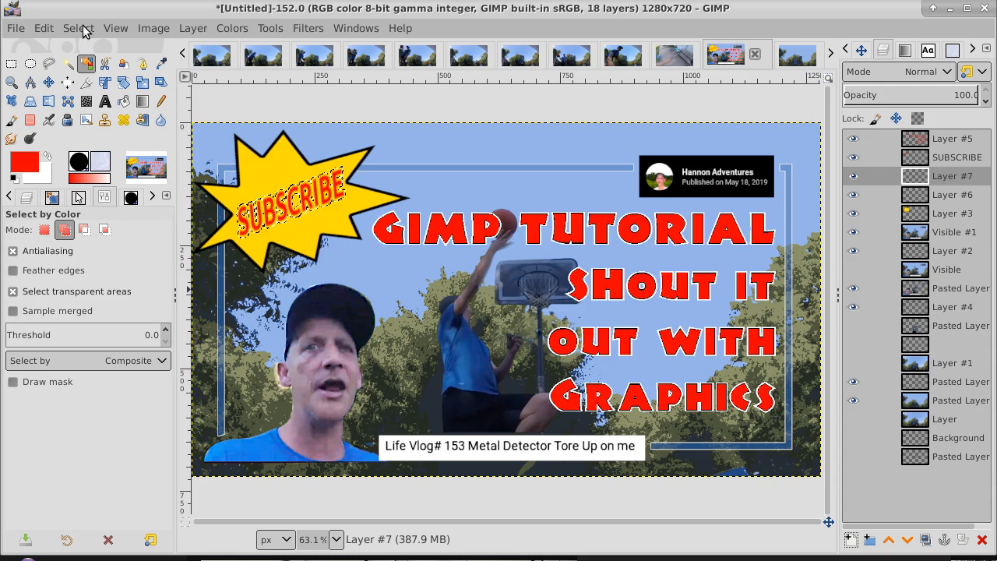
Paint the grown selection black with the Pencil on the new layer beneath the SUBSCRIBE text, and clear the selection.
left_click(160, 102)
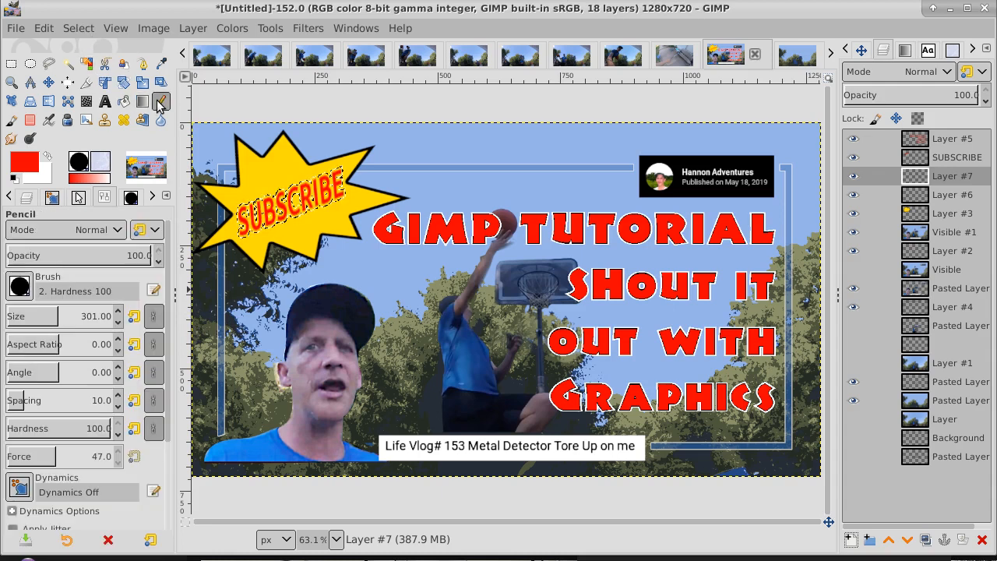
left_click(48, 157)
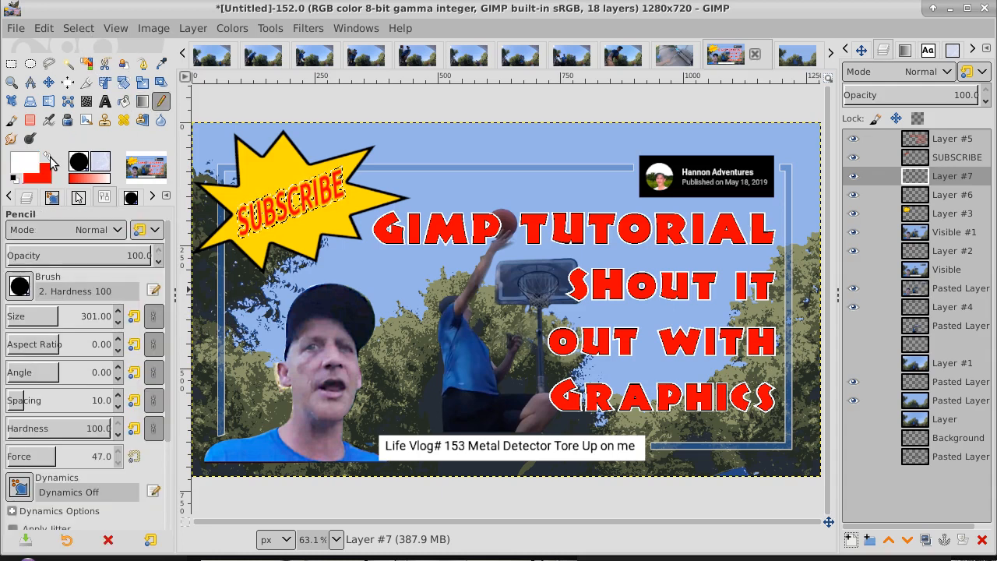
left_click(13, 179)
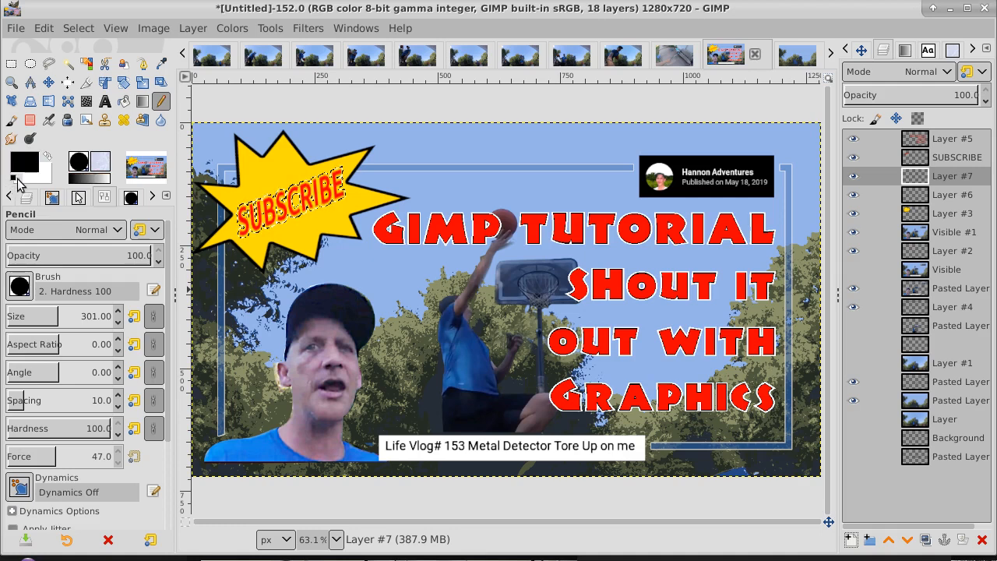
left_click(292, 208)
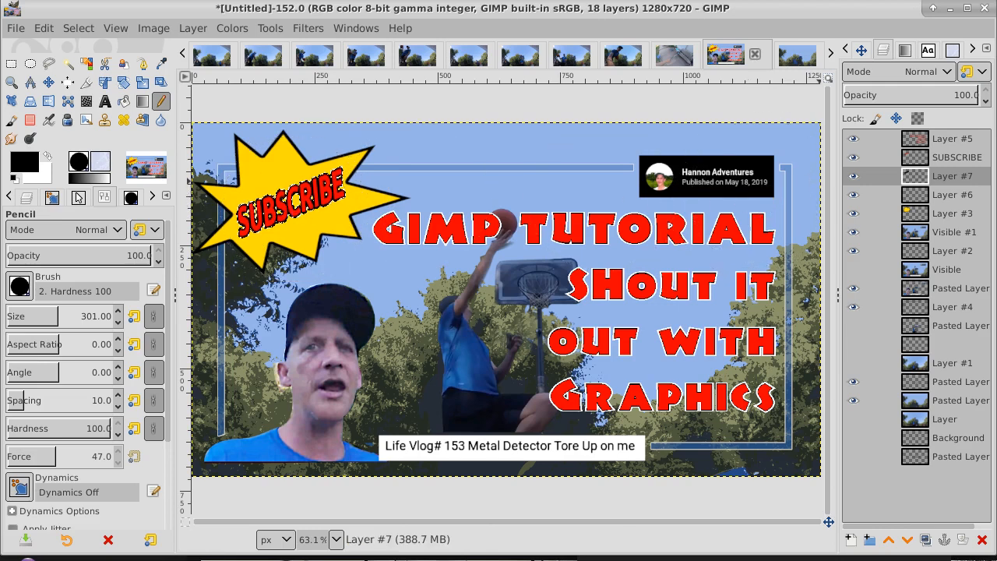
left_click(81, 30)
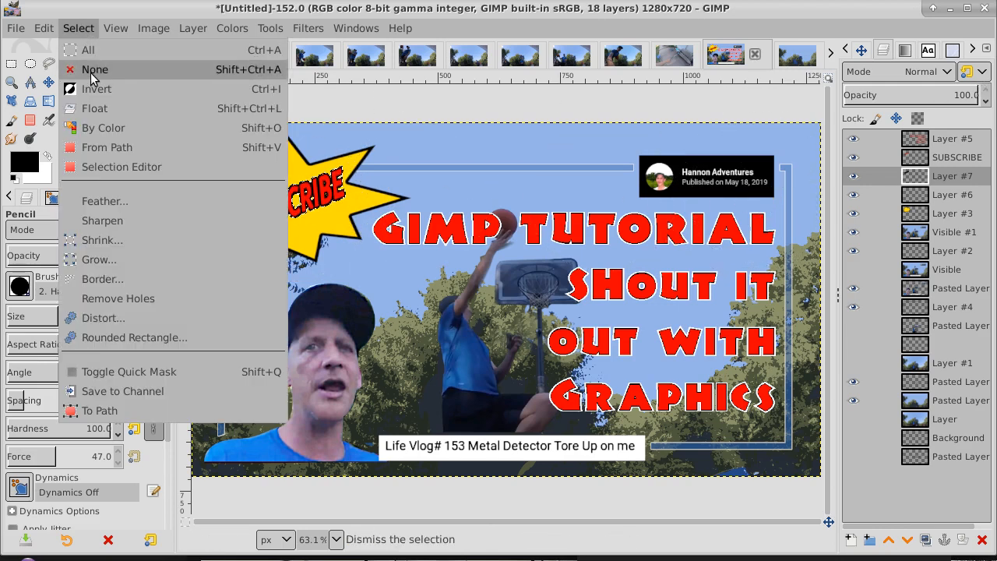
left_click(93, 70)
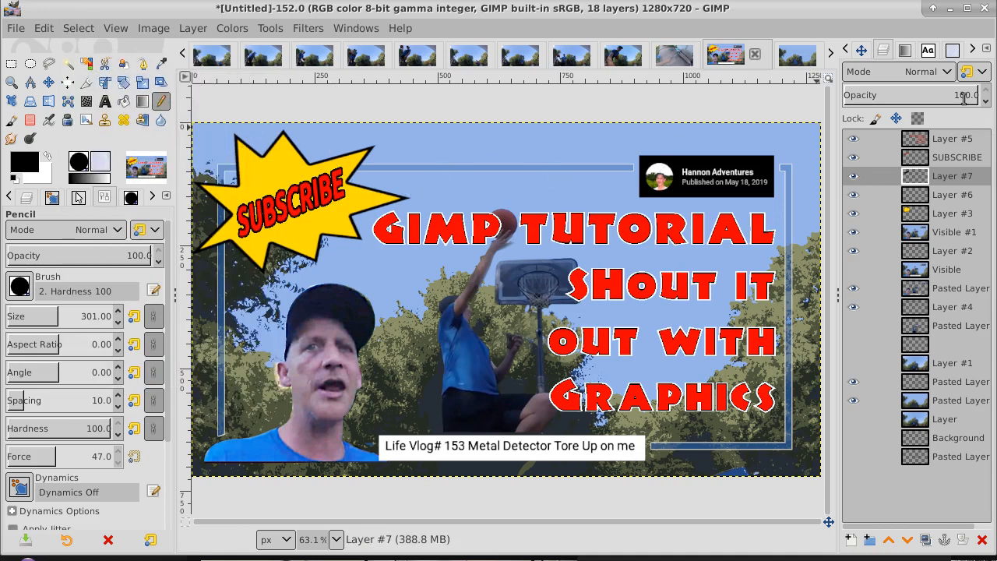
Lower the opacity of the black outline layer to about 98.3 and make Layer #5 the active layer.
left_click_drag(958, 97, 979, 95)
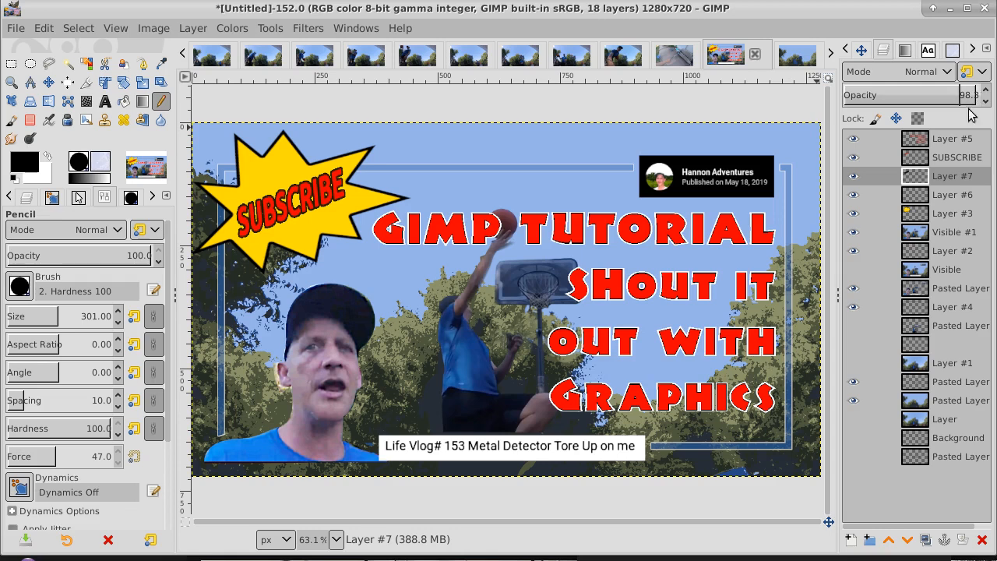
left_click(953, 138)
right_click(954, 140)
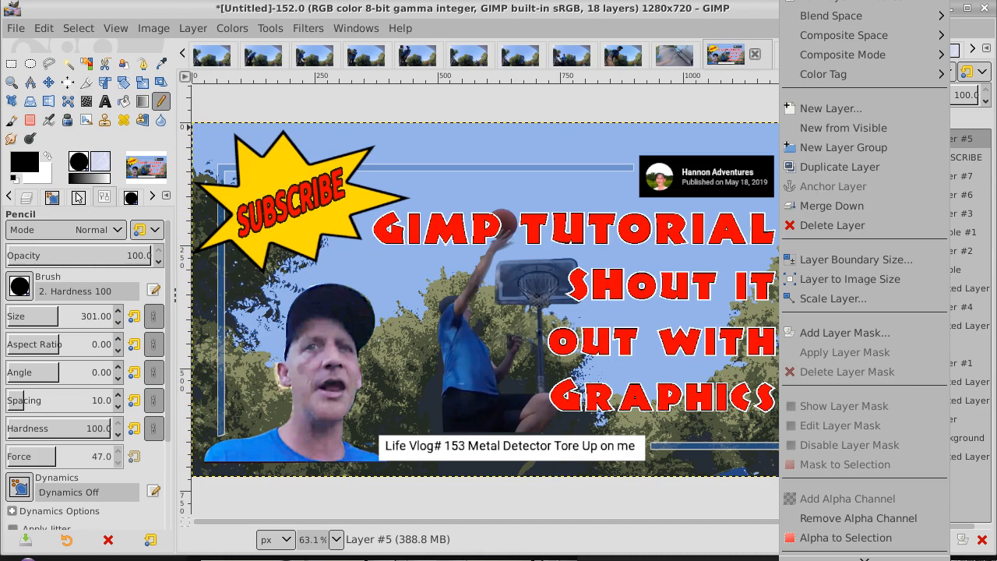
key("Escape")
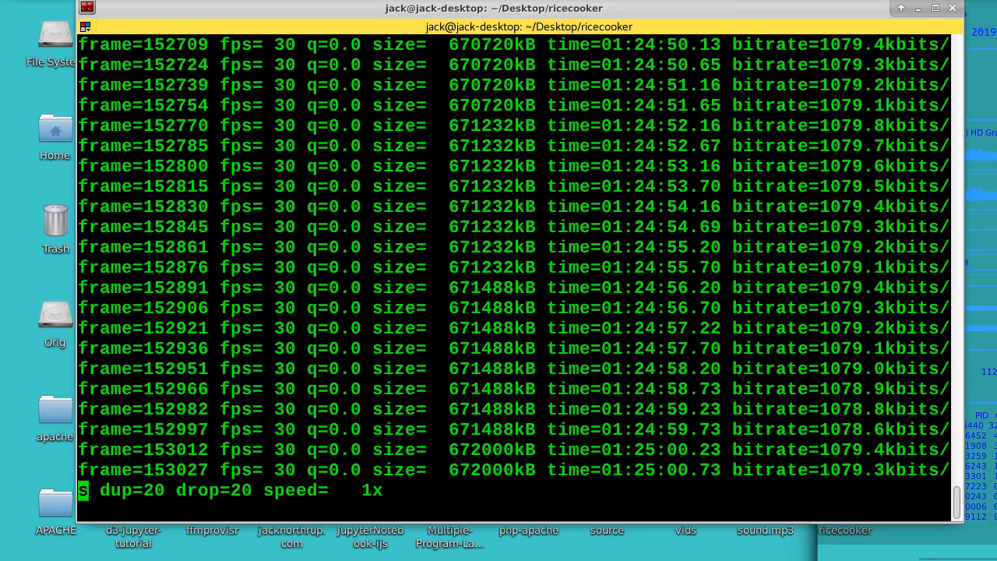